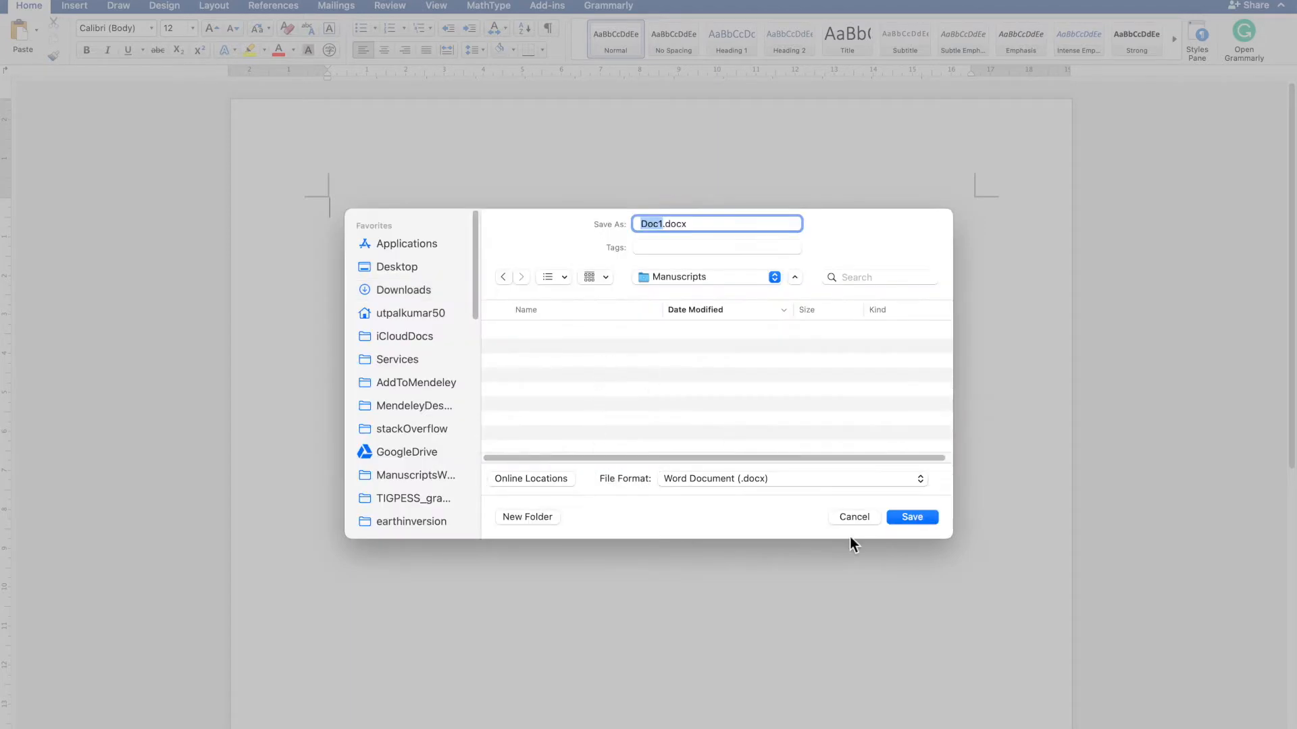
- Save the new document as ImportantManuscript.docx in the Manuscripts folder
key("BackSpace")
type("ImportantManuscript")
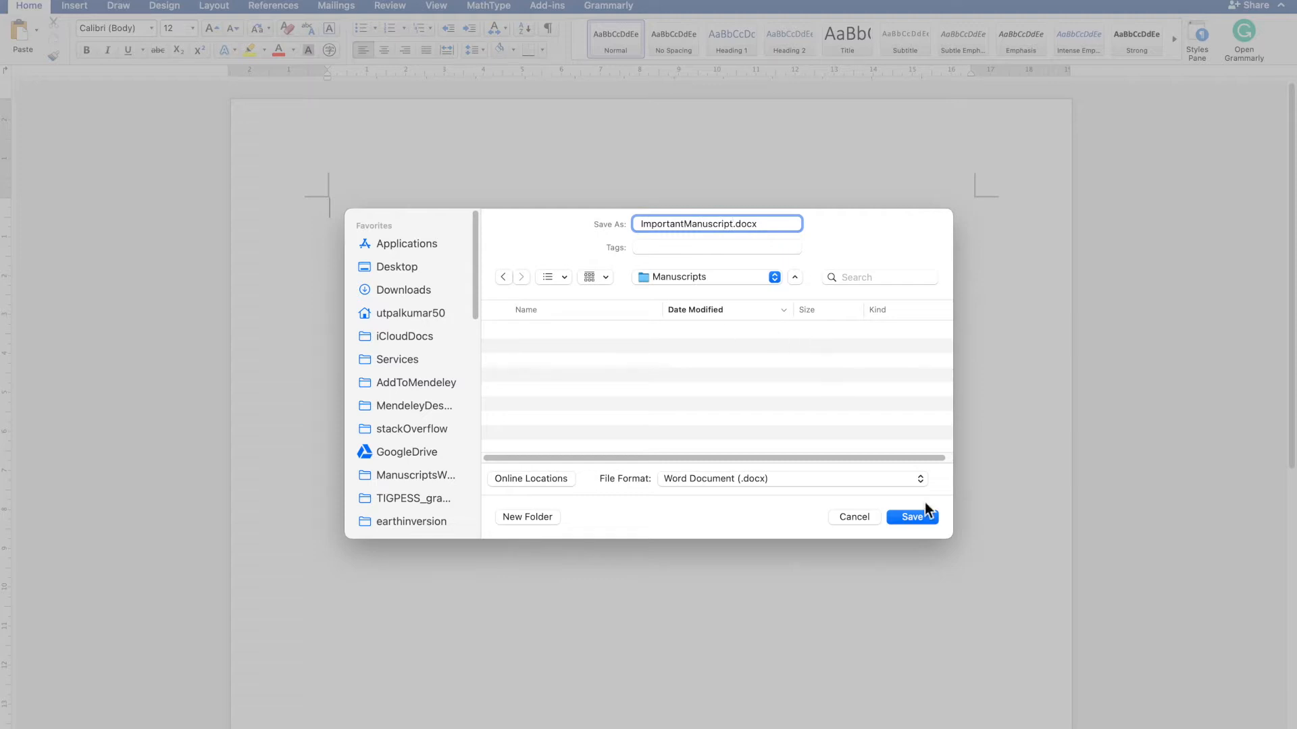
left_click(913, 524)
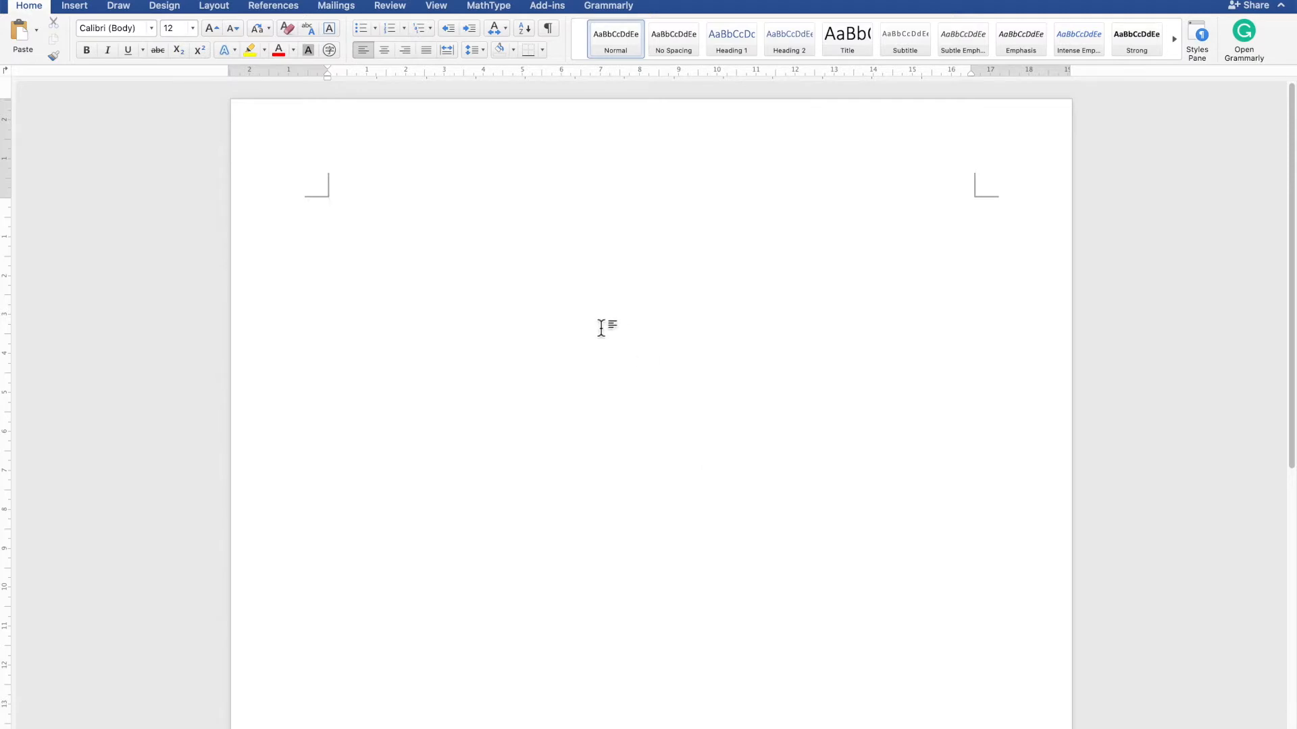
- Open the Styles pane and switch the document to Outline view
left_click(1198, 39)
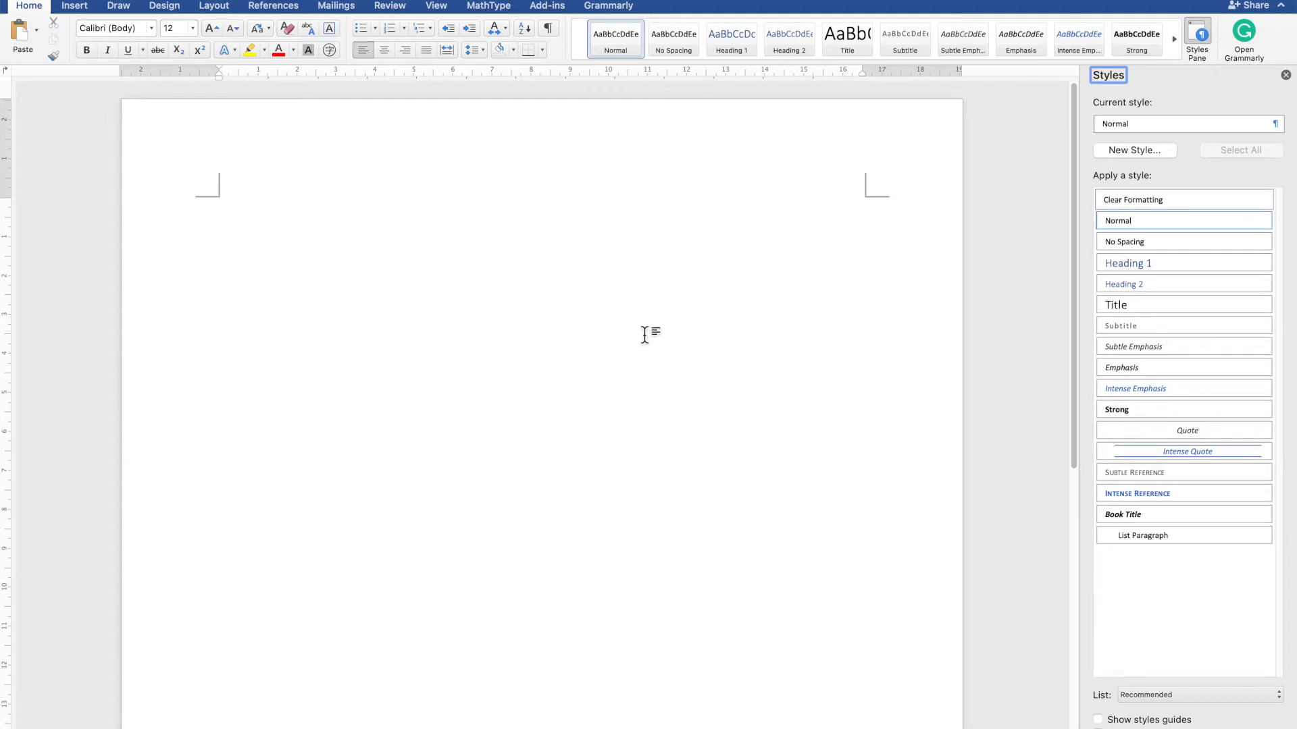
left_click(143, 0)
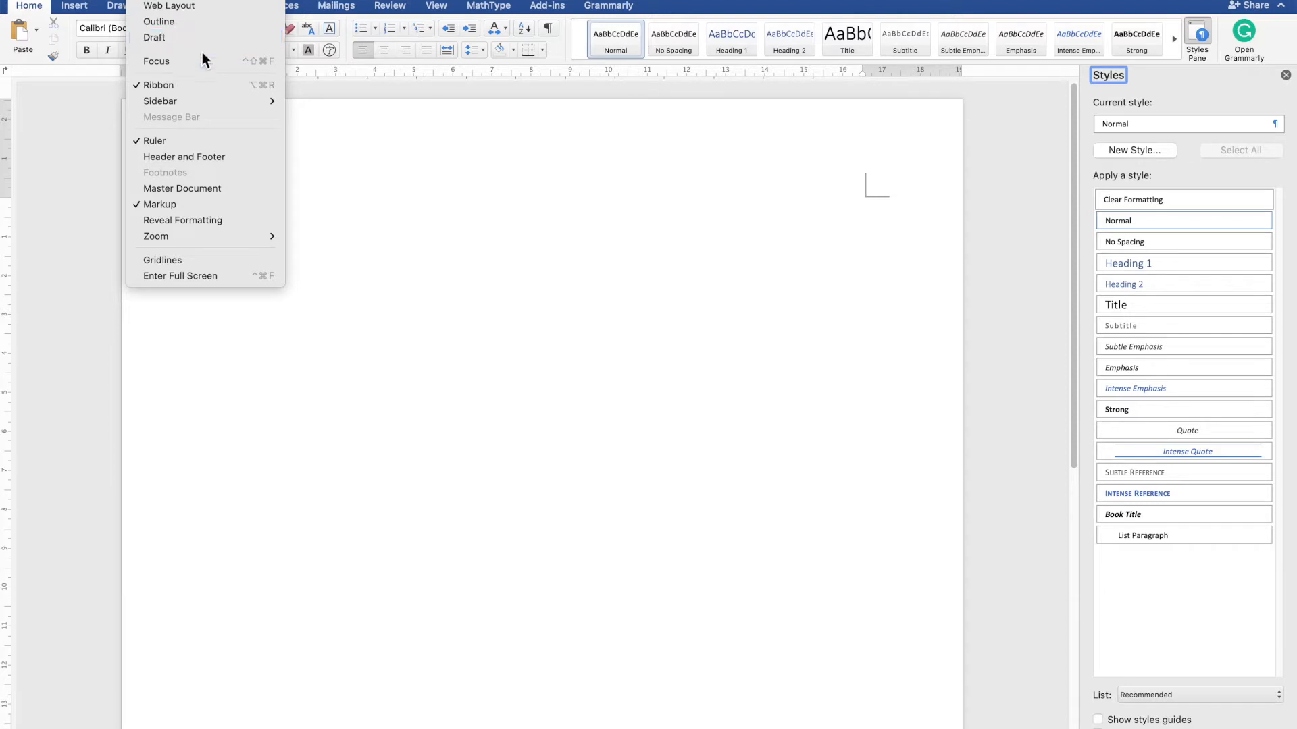
left_click(213, 23)
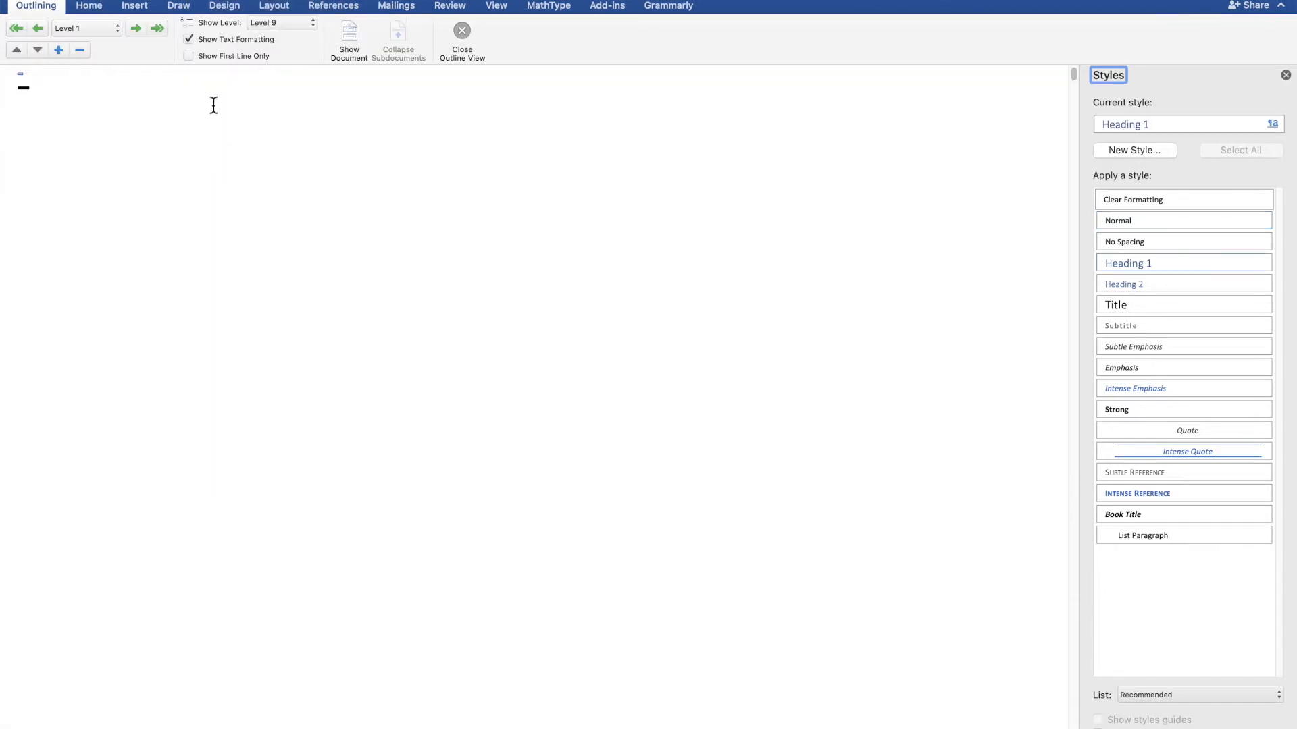
left_click(179, 0)
mouse_move(143, 0)
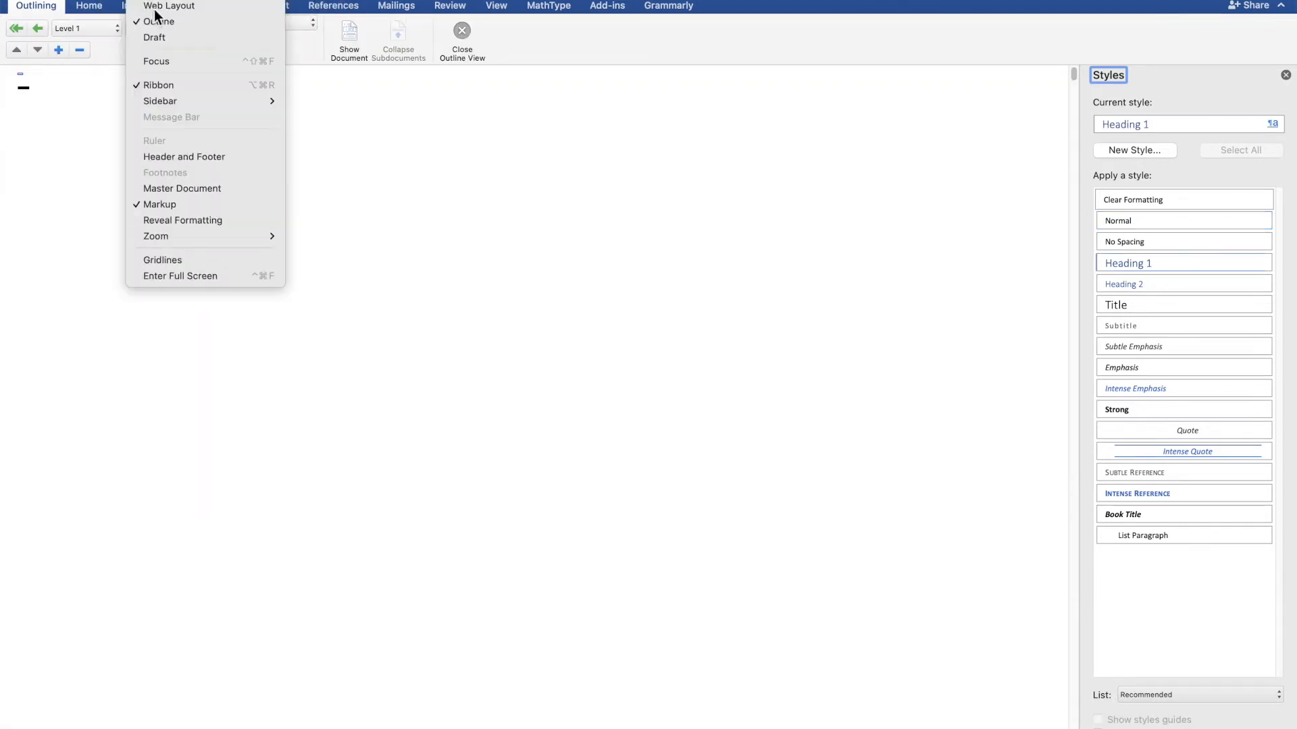
left_click(171, 19)
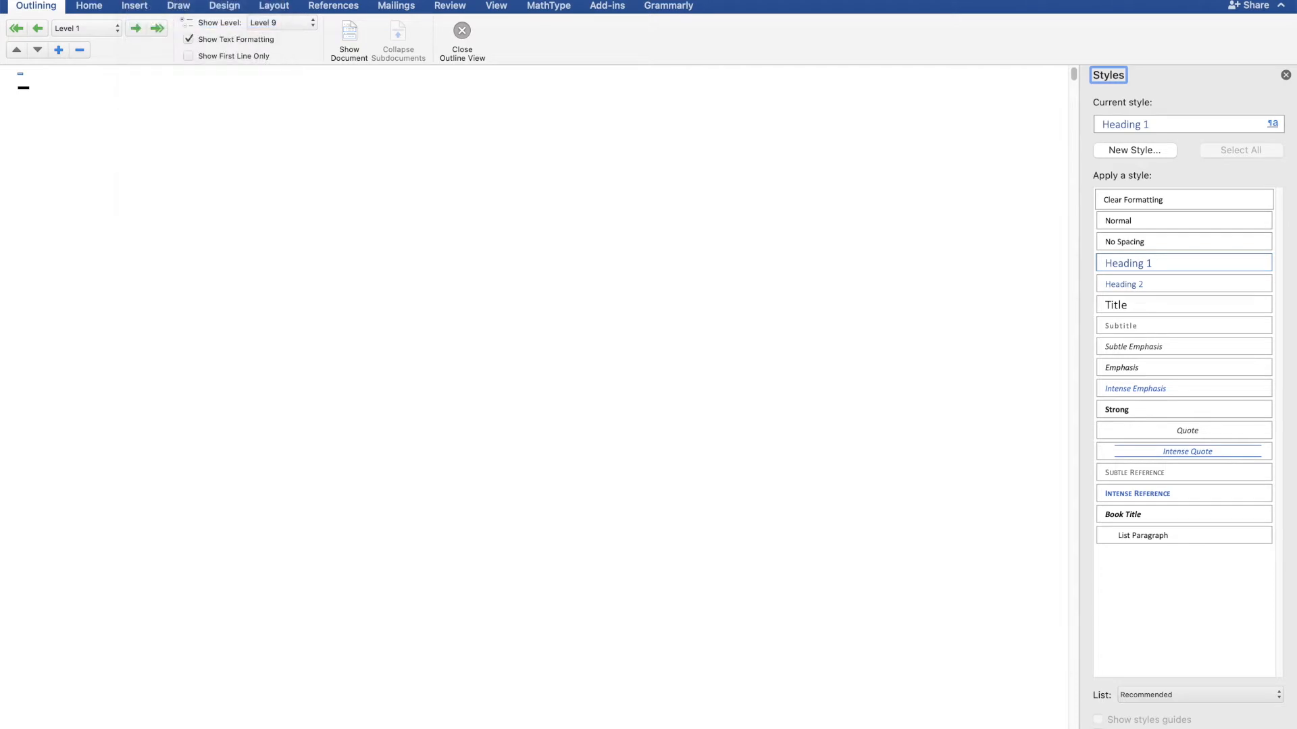
- Show the sidebar and return the document to Print Layout view
left_click(162, 0)
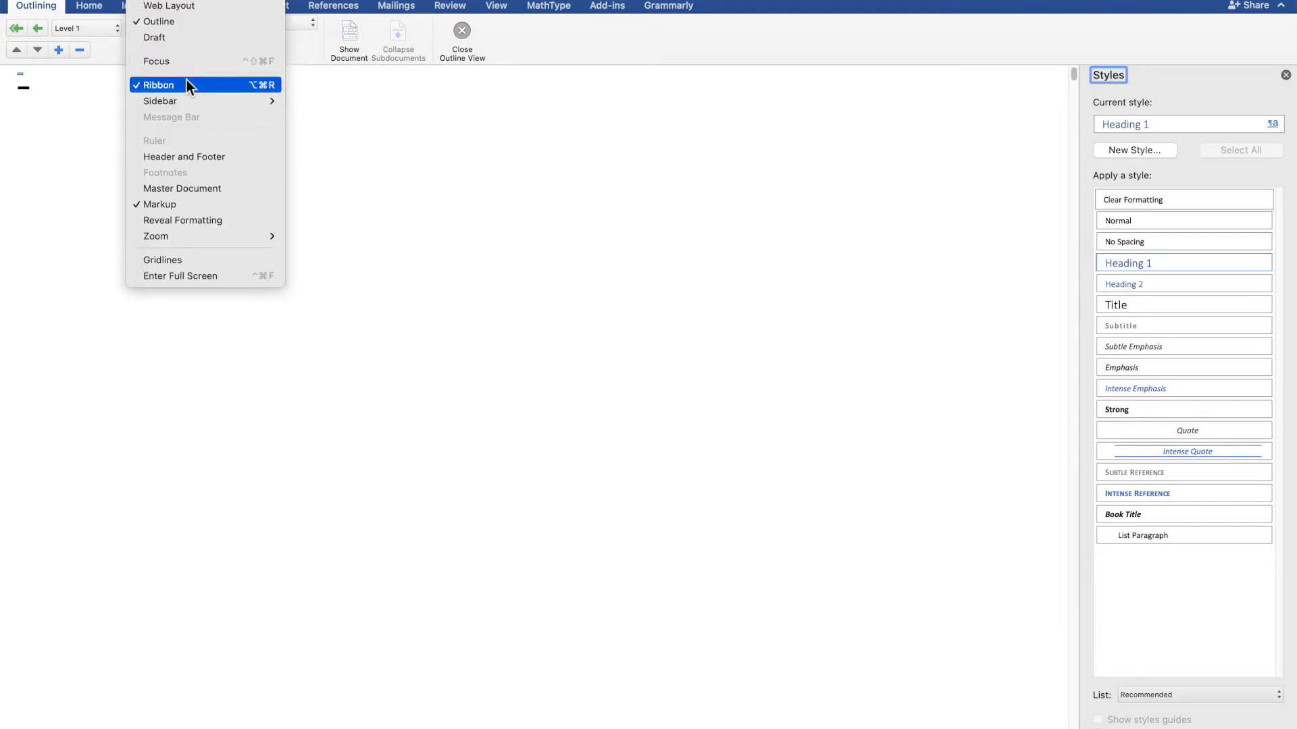
mouse_move(186, 100)
left_click(342, 119)
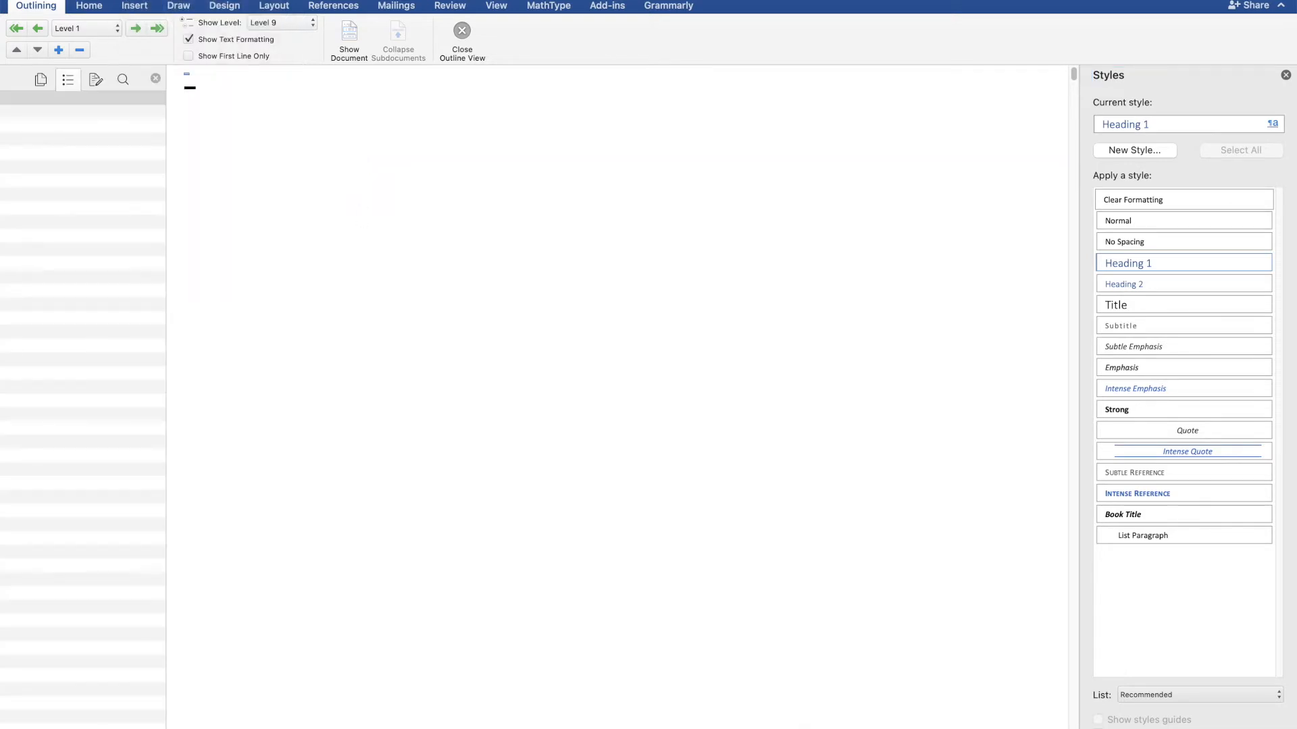
key("super+alt+p")
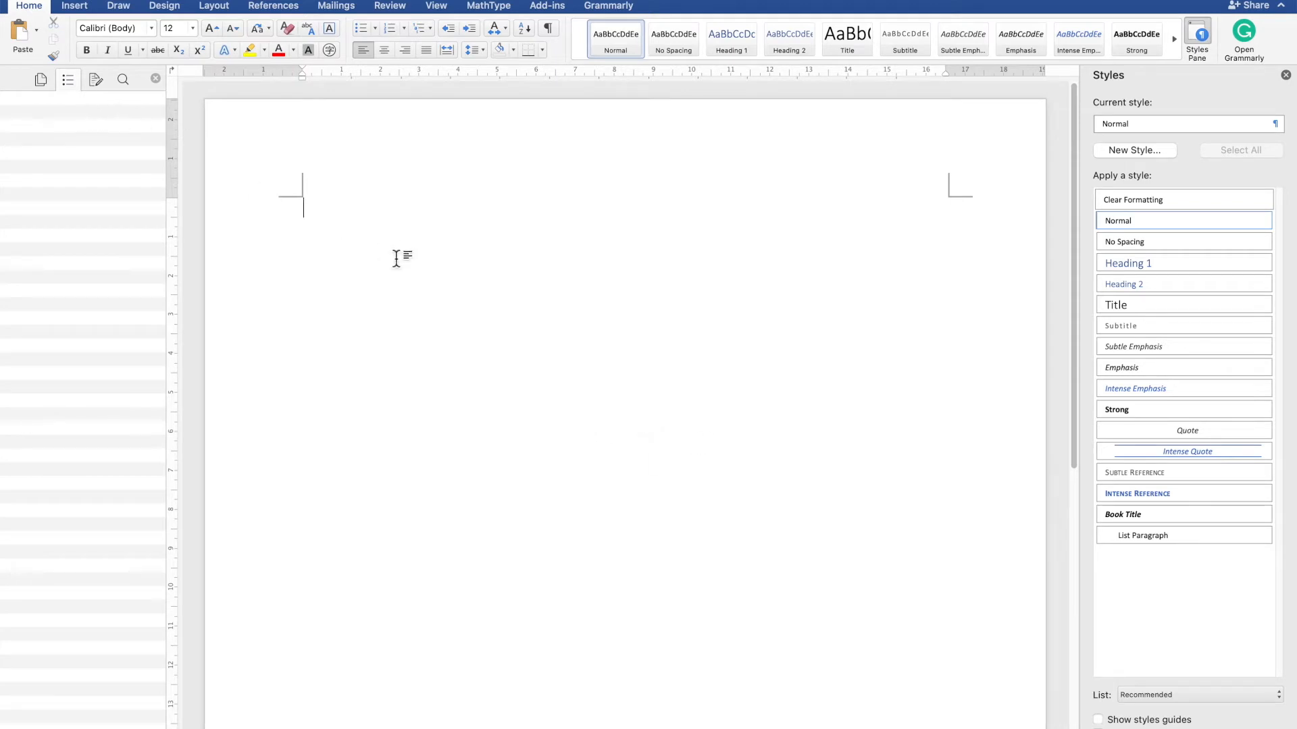
- Apply the Title style to the first paragraph of the document
left_click(468, 229)
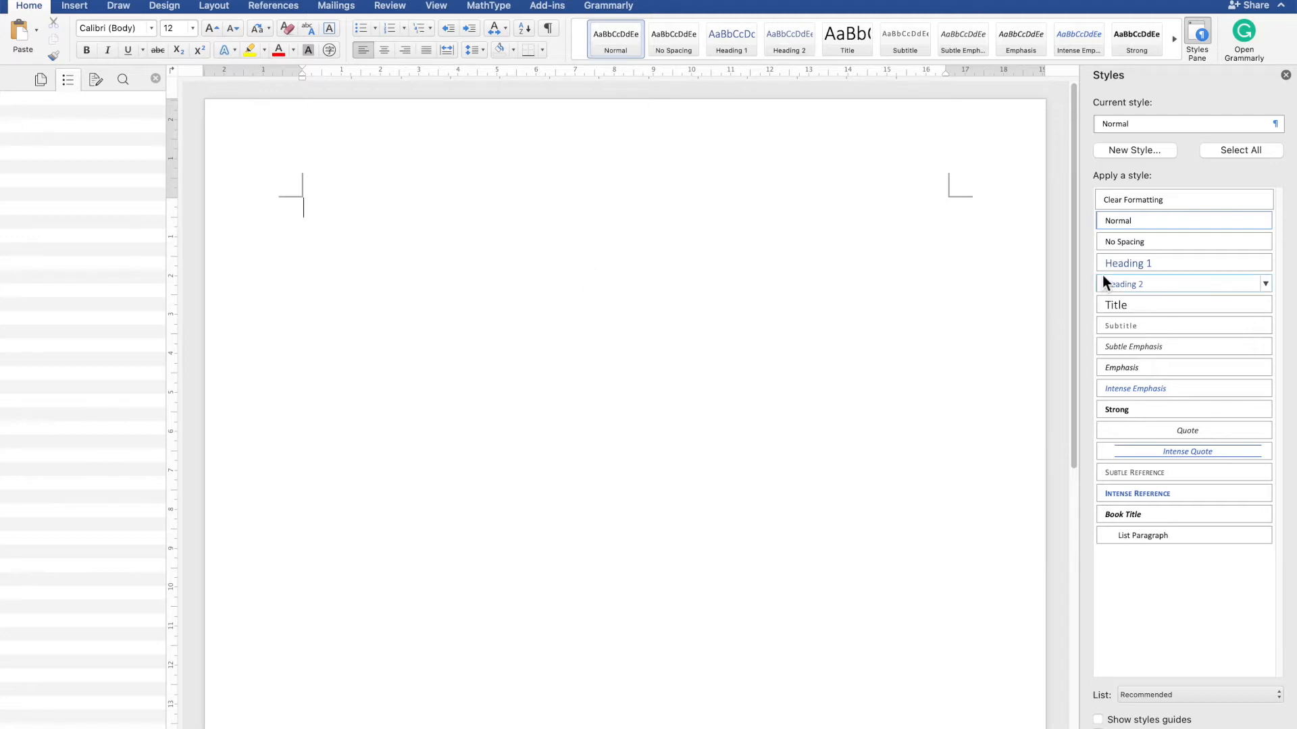
left_click(1151, 306)
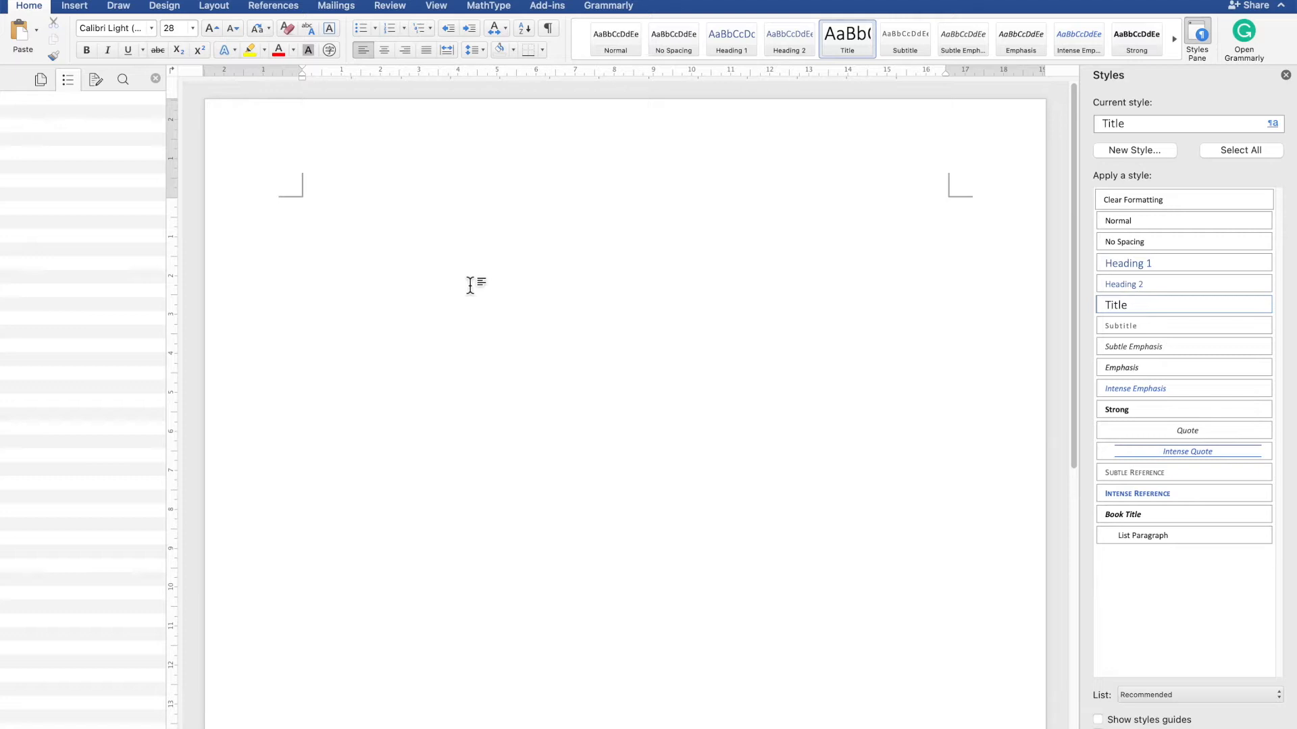
type("THis is")
key("BackSpace")
key("BackSpace")
key("BackSpace")
key("BackSpace")
key("BackSpace")
key("BackSpace")
type("his is my ")
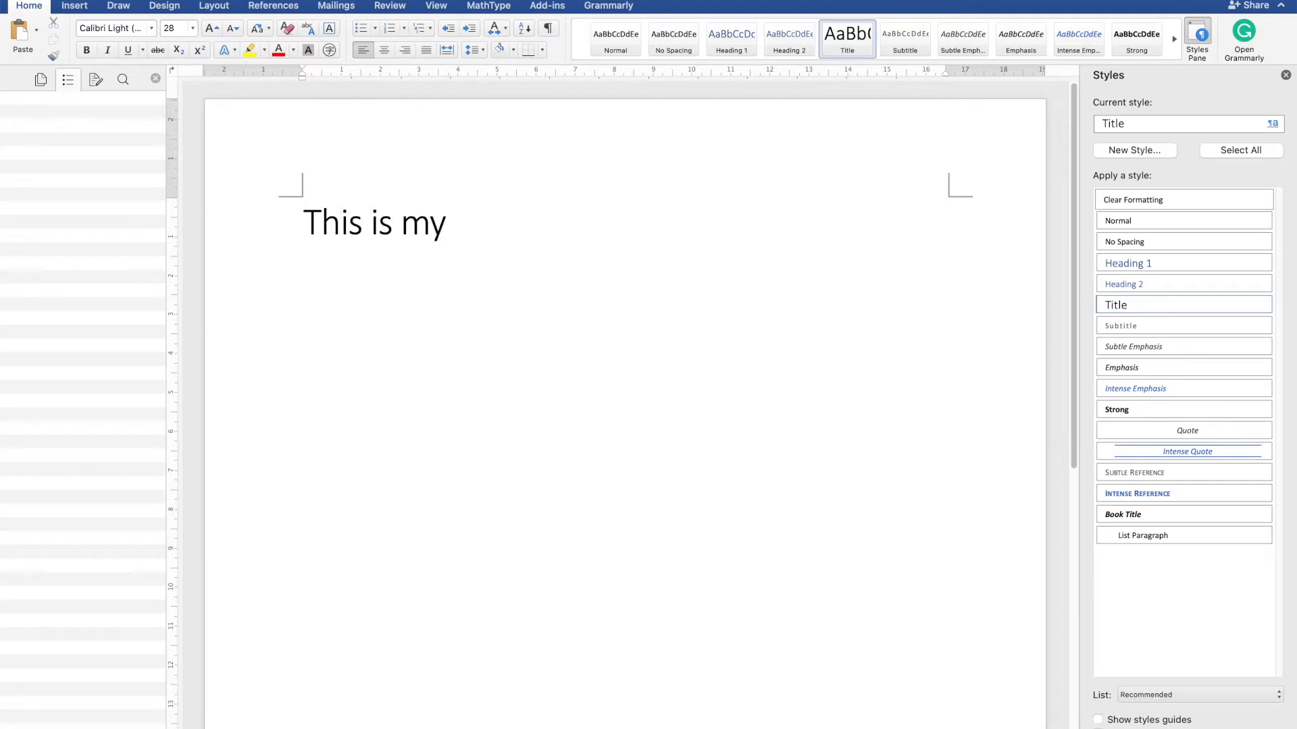
type("title")
key("BackSpace")
key("BackSpace")
key("BackSpace")
key("BackSpace")
key("BackSpace")
key("BackSpace")
key("BackSpace")
key("BackSpace")
key("BackSpace")
key("BackSpace")
key("BackSpace")
key("BackSpace")
key("BackSpace")
key("BackSpace")
key("BackSpace")
key("BackSpace")
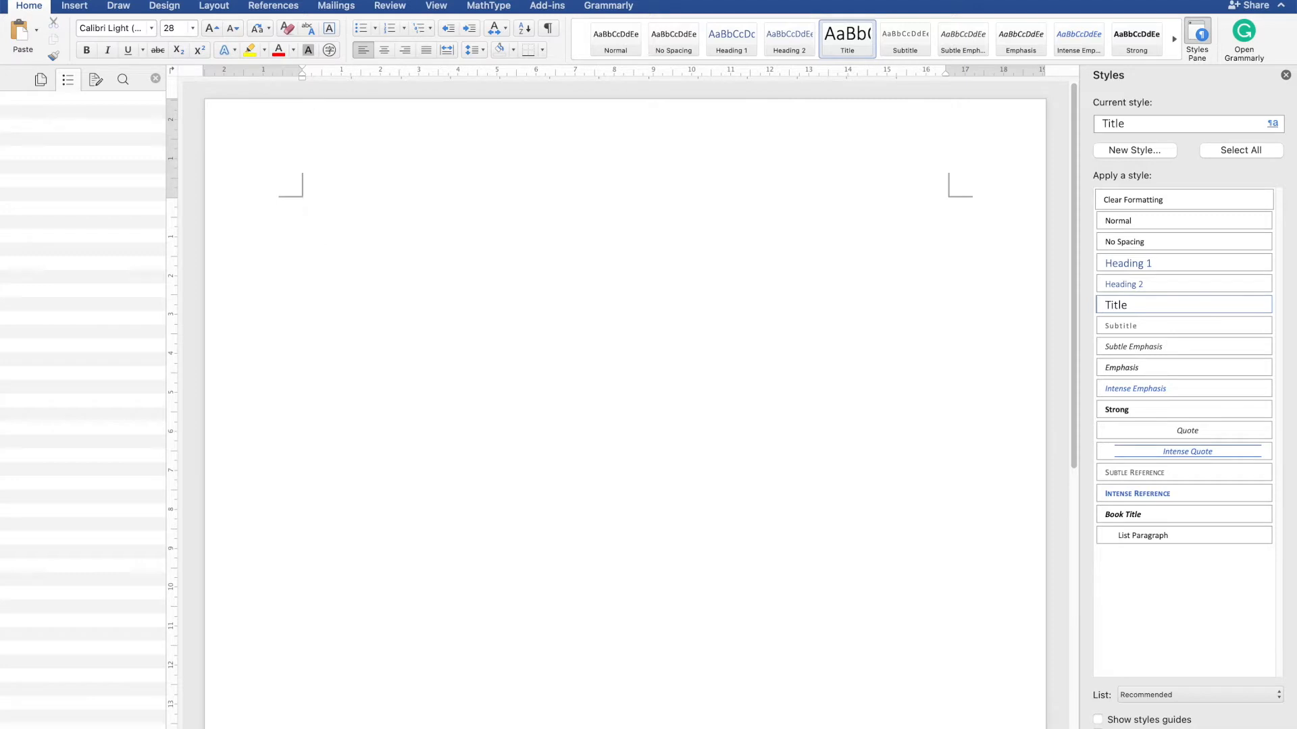
- Type the title "The use of machine learning in geophysics" and start a new paragraph
type("The use of ma")
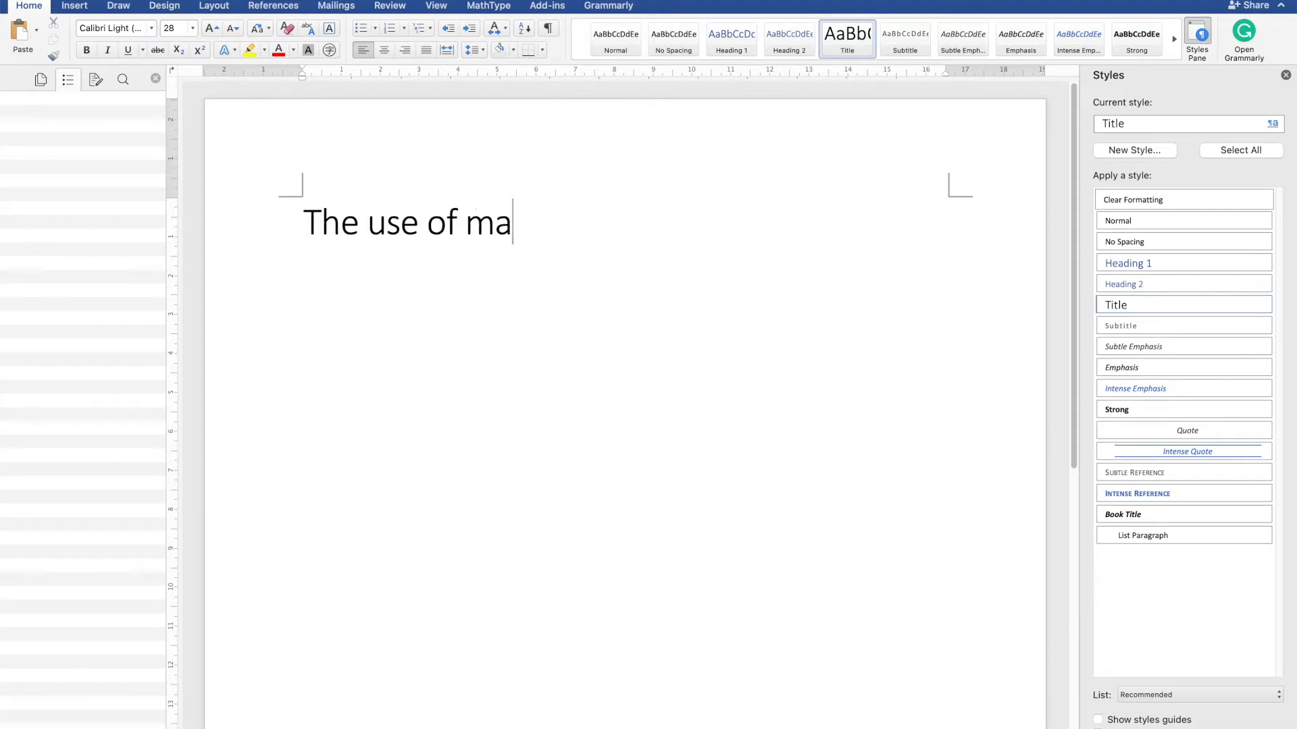
type("chine learning")
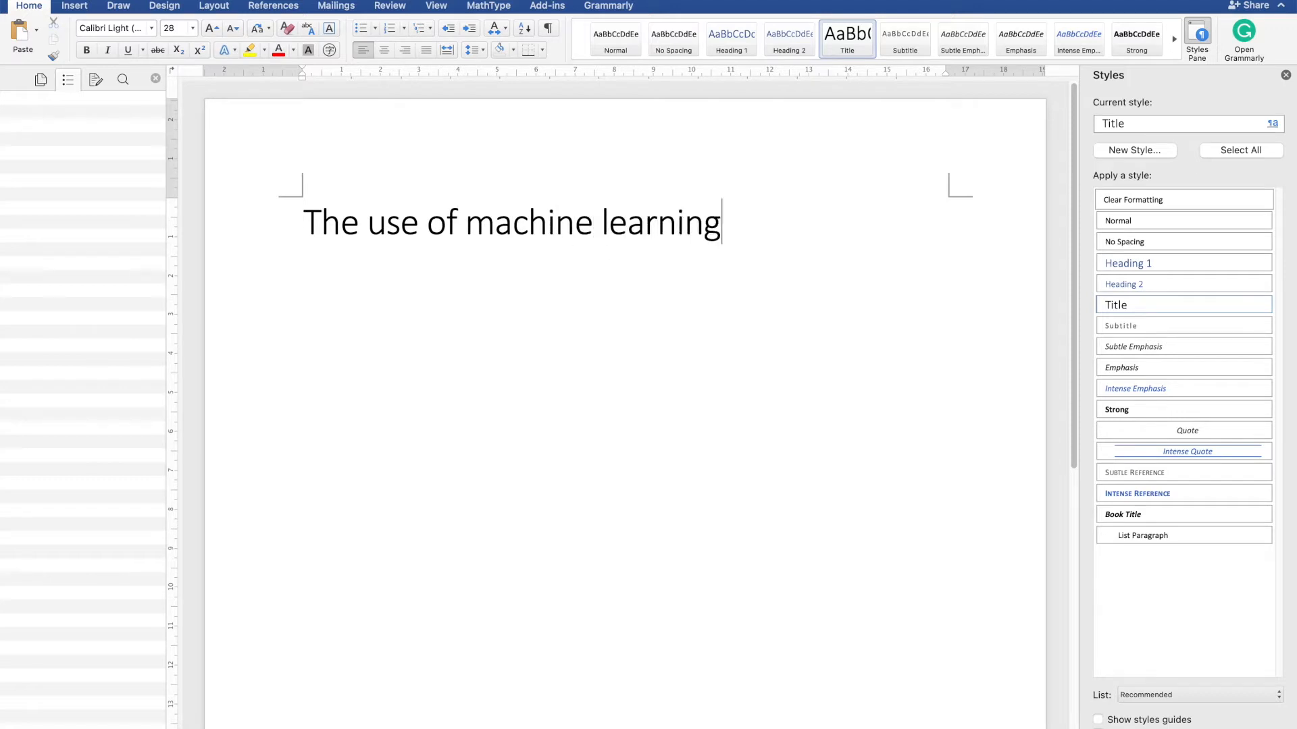
type(" in geop")
key("BackSpace")
type("ophysics")
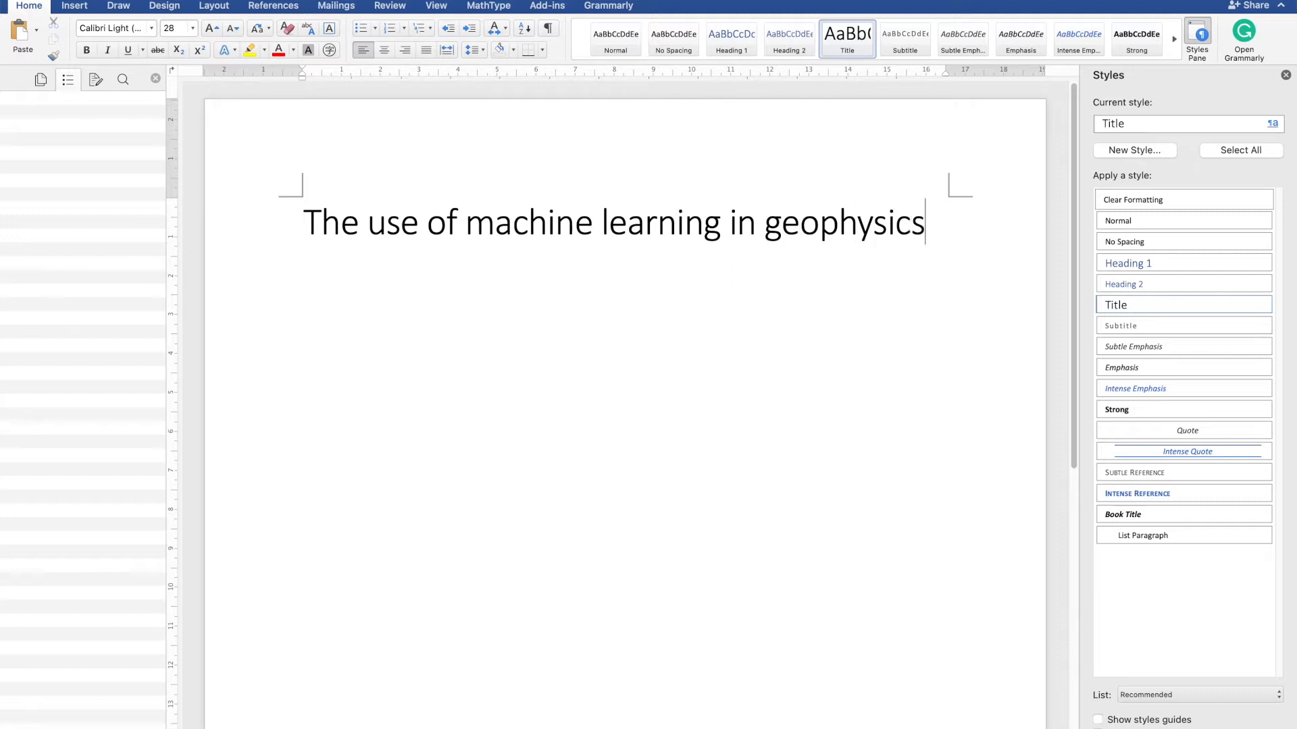
key("Return")
- Modify the Title style to update automatically and use Times New Roman Bold
left_click(440, 232)
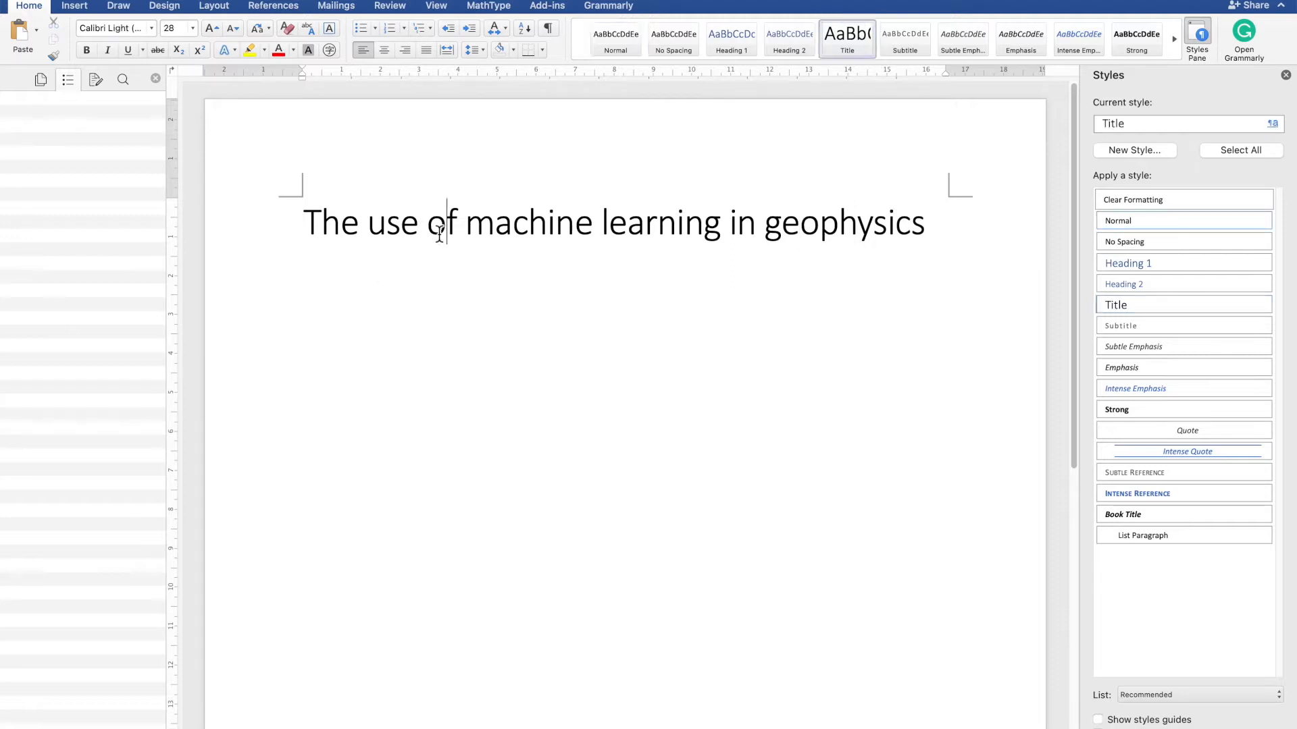
triple_click(883, 231)
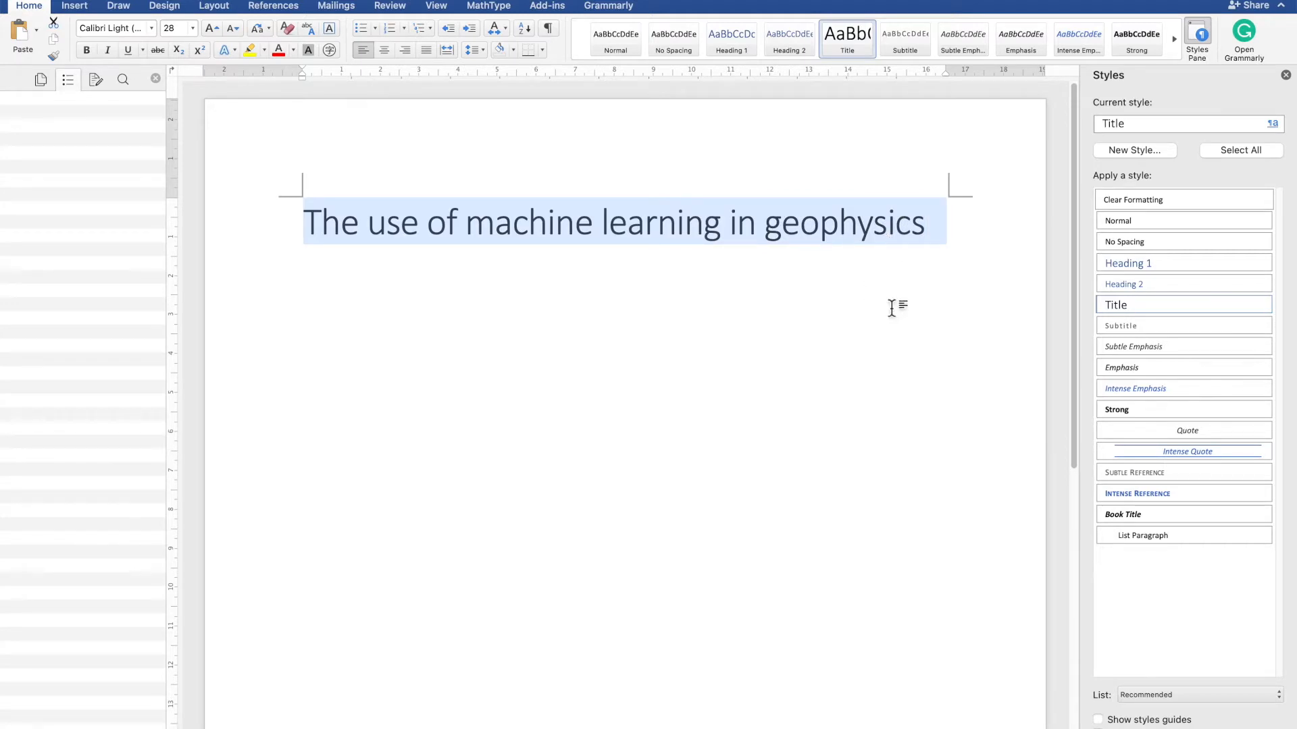
left_click(1265, 306)
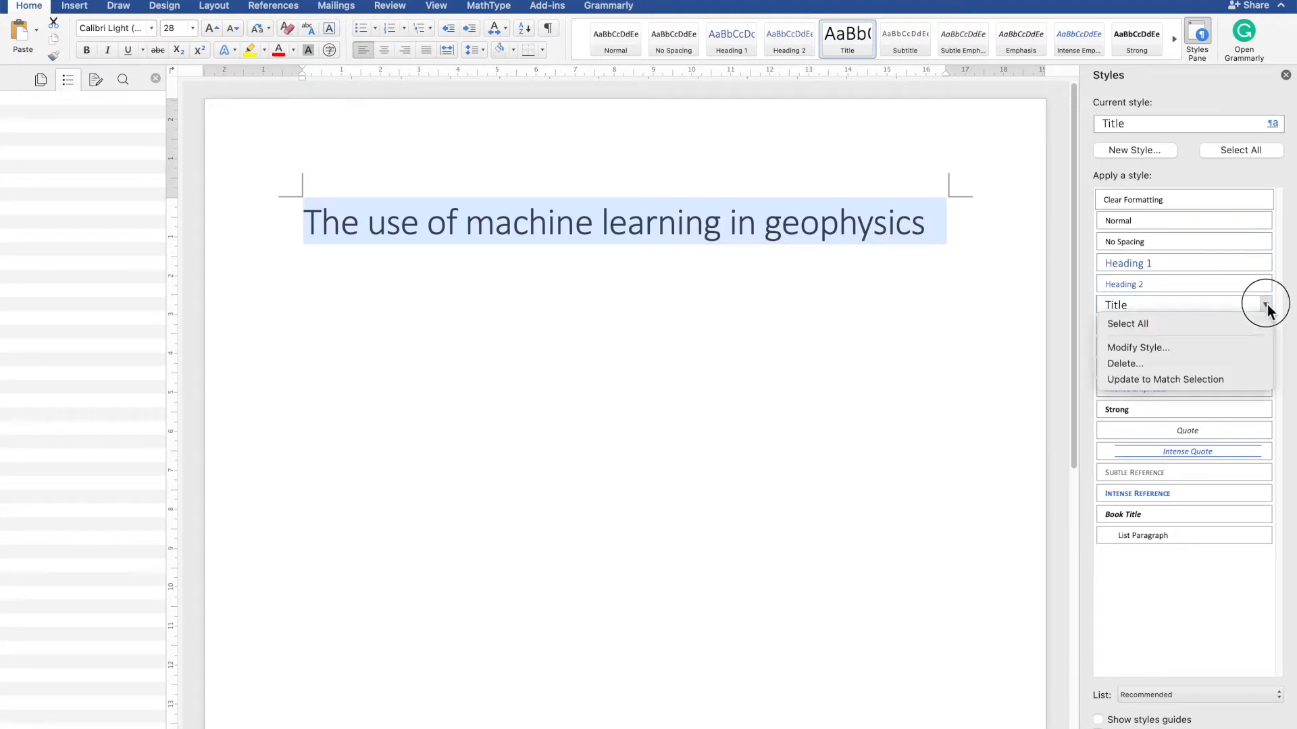
left_click(1197, 347)
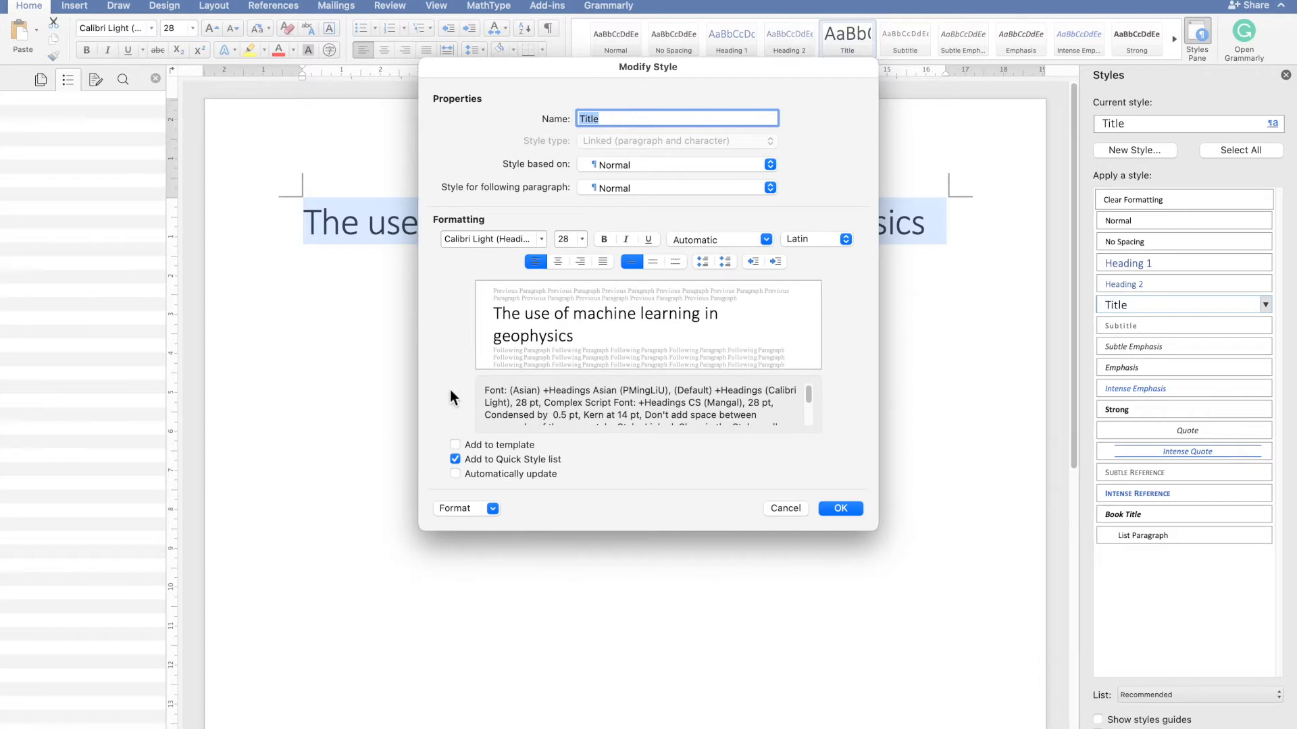
left_click(511, 242)
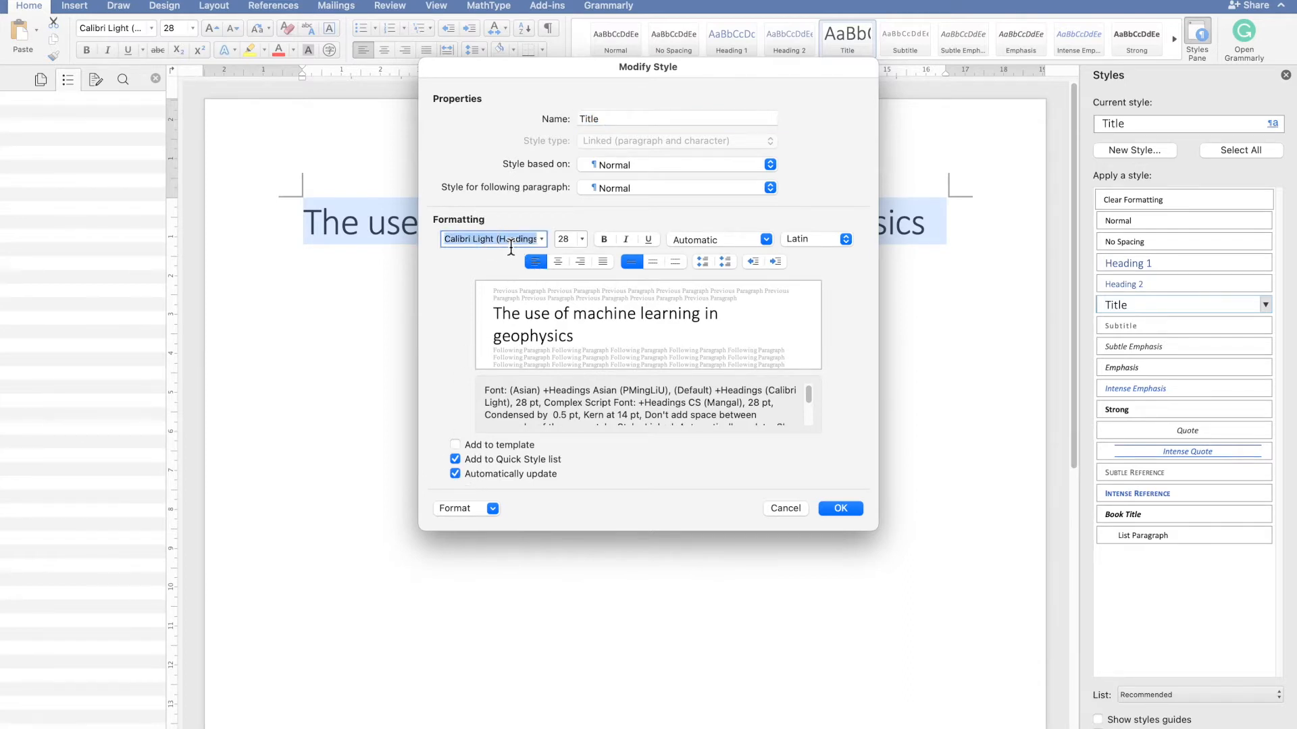
left_click(542, 241)
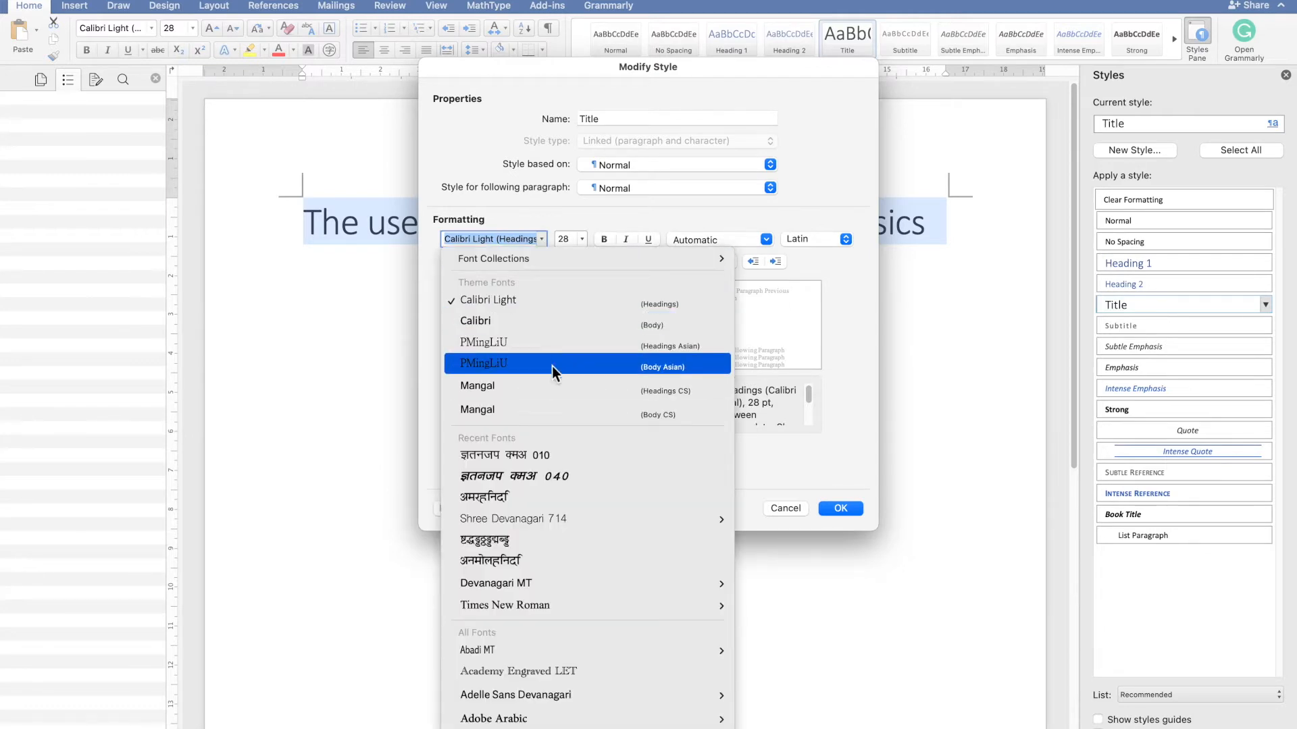
scroll(553, 366, "down", 8)
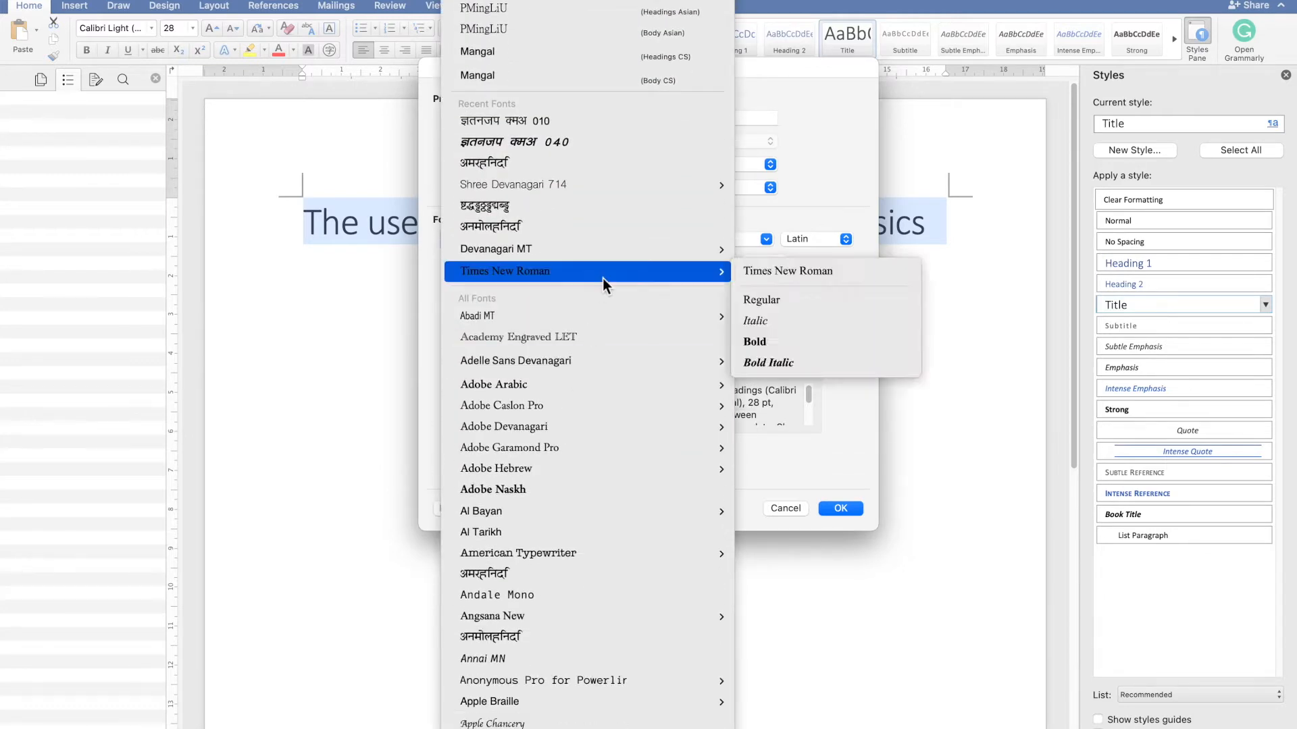
mouse_move(721, 274)
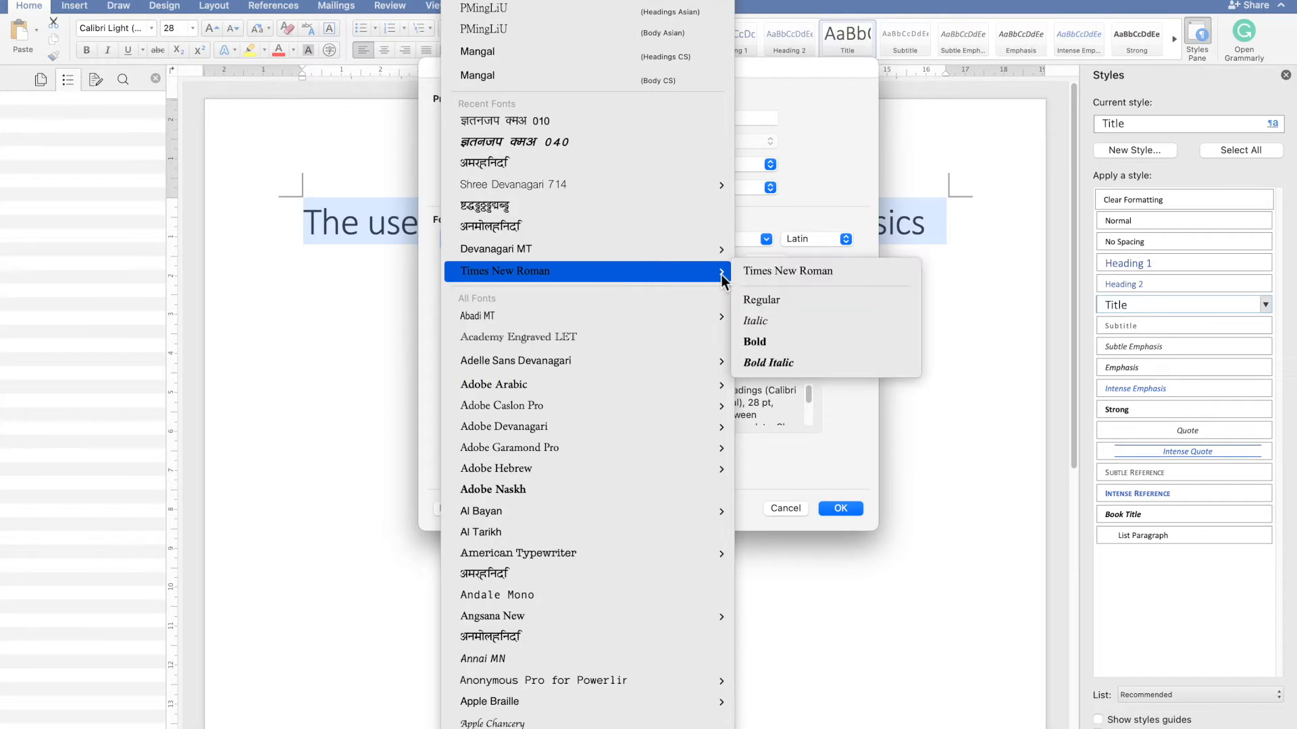
left_click(819, 347)
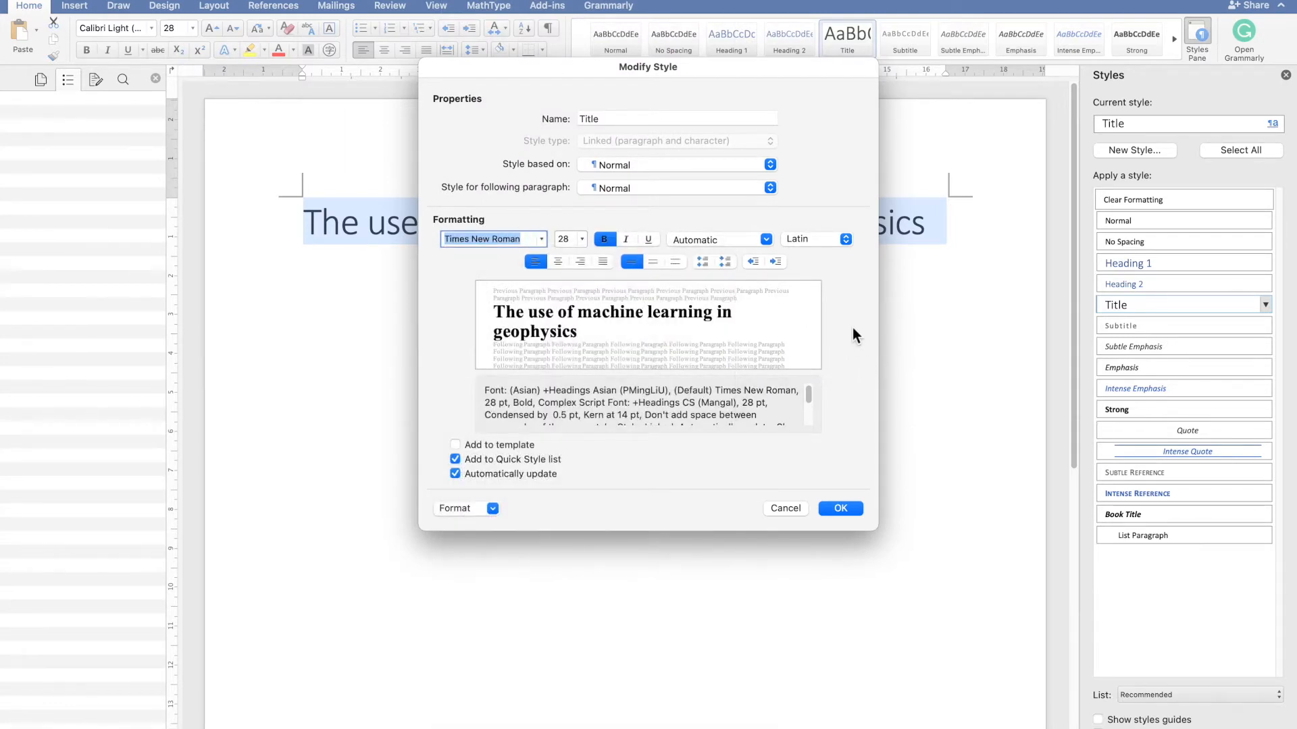
- Center the Title style's alignment and confirm the style changes
left_click(558, 261)
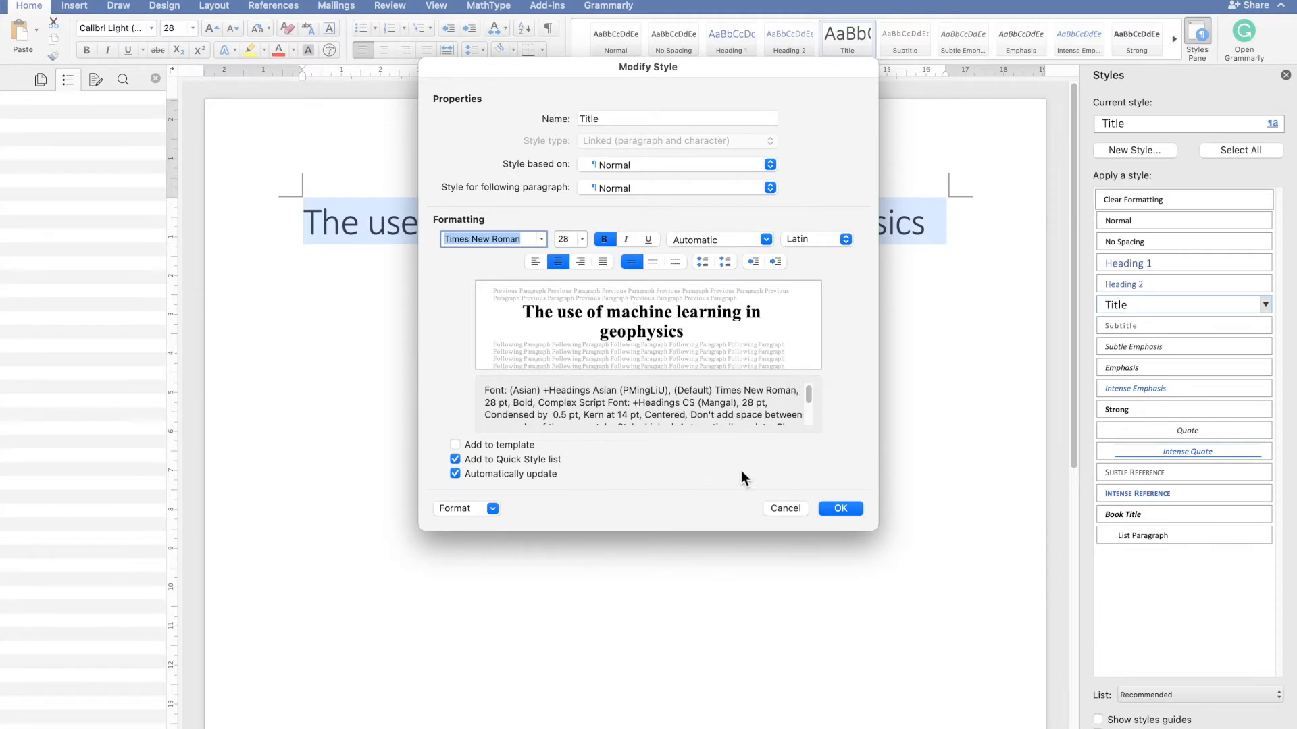
left_click(841, 508)
left_click(669, 347)
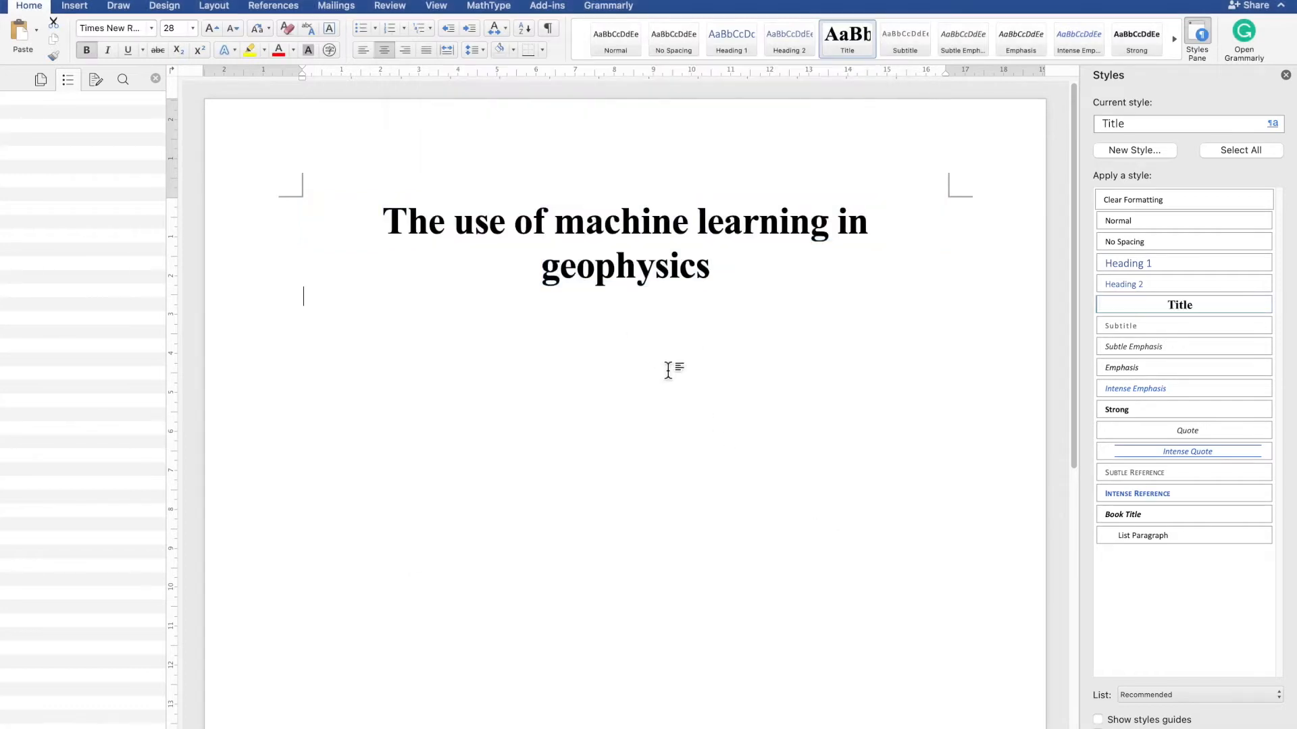
- Type the author's name in a Normal paragraph below the title
left_click(728, 268)
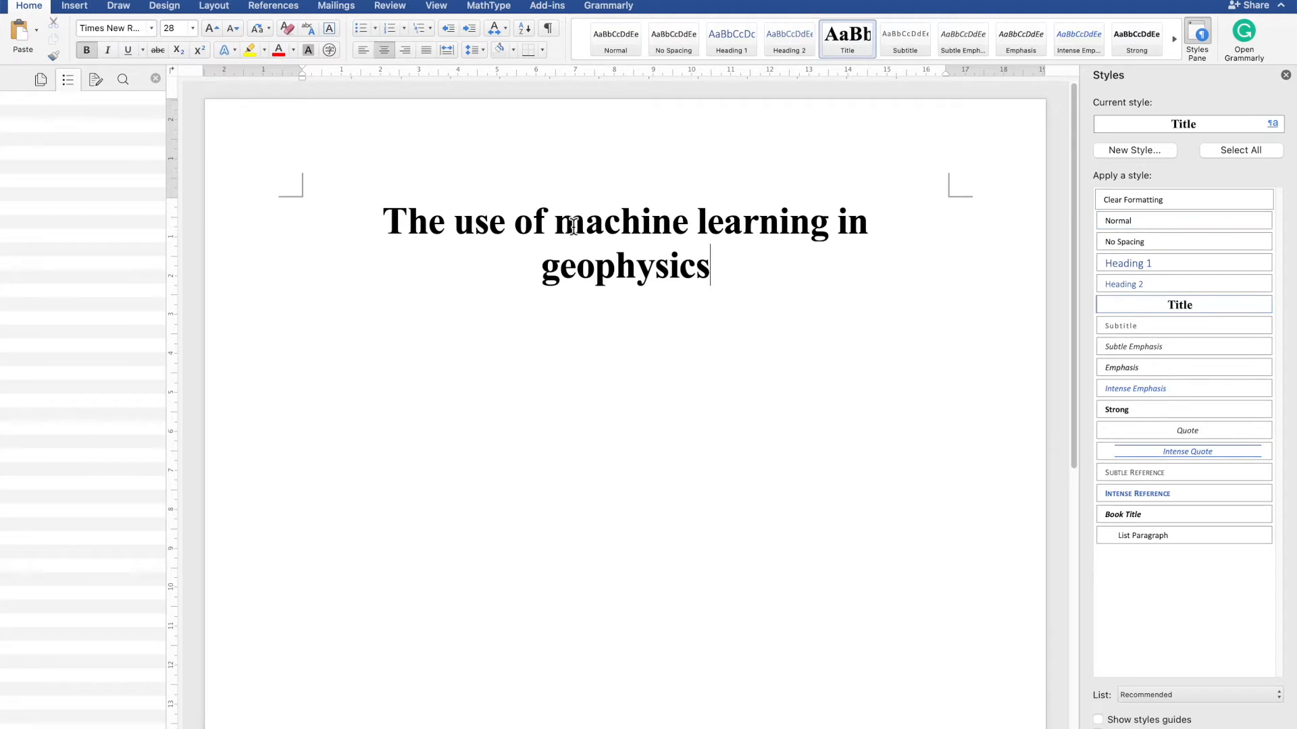
left_click(619, 391)
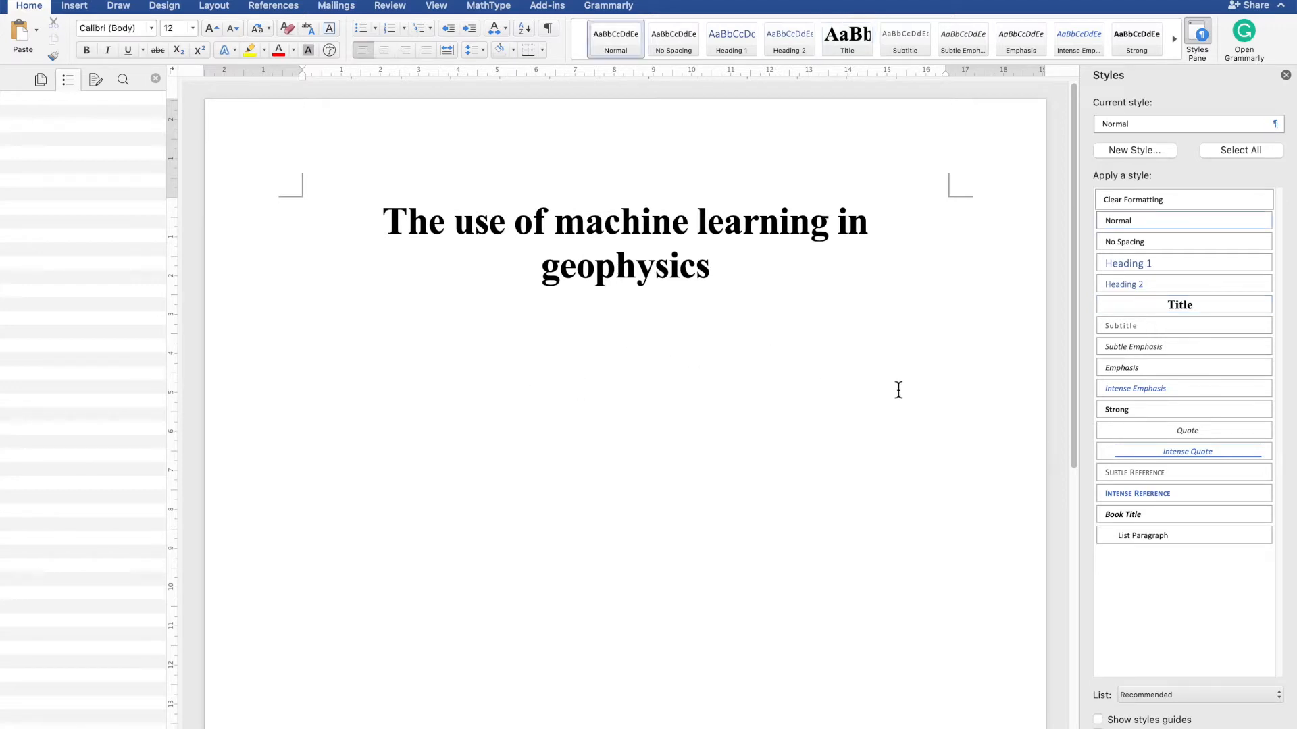
type("Utpal Kumar")
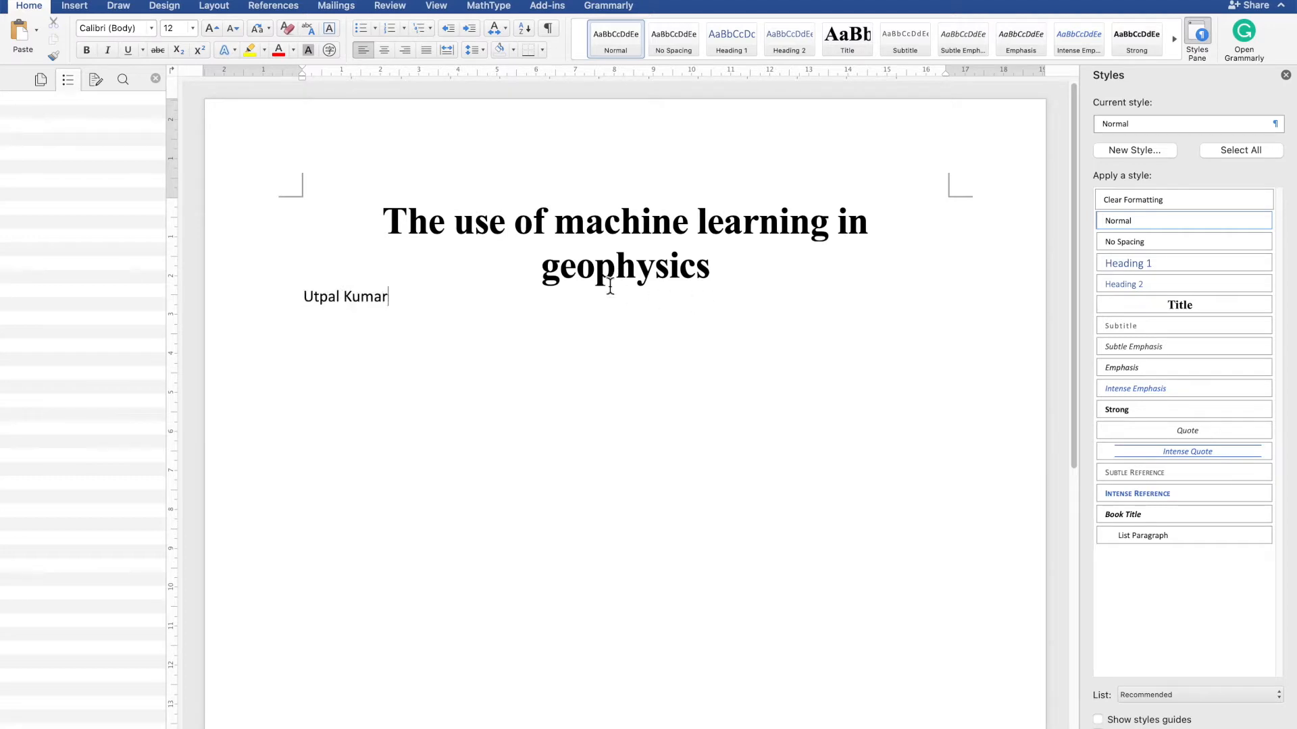
- Add a superscript 1 right after the author's name
triple_click(348, 296)
left_click(394, 304)
left_click(200, 50)
type("1")
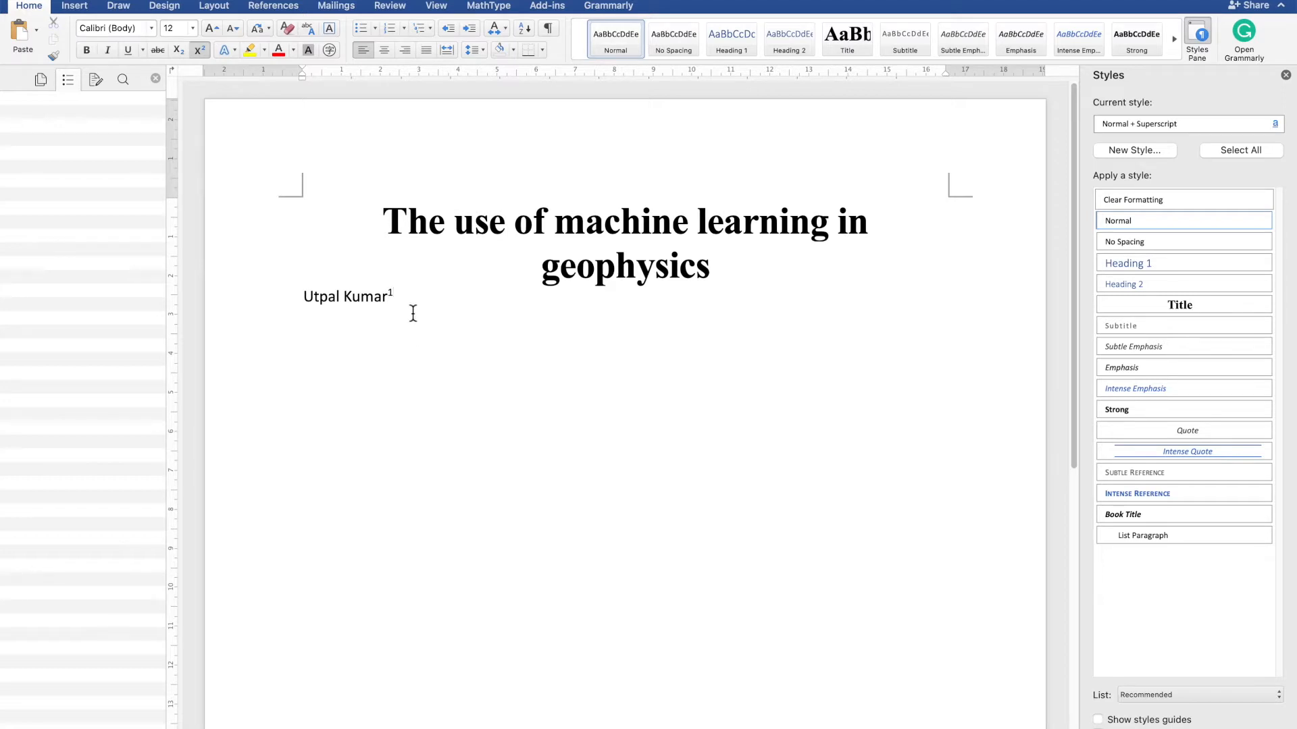
- Select the author line and start a new paragraph style named authorAffiliation
left_click_drag(402, 298, 300, 306)
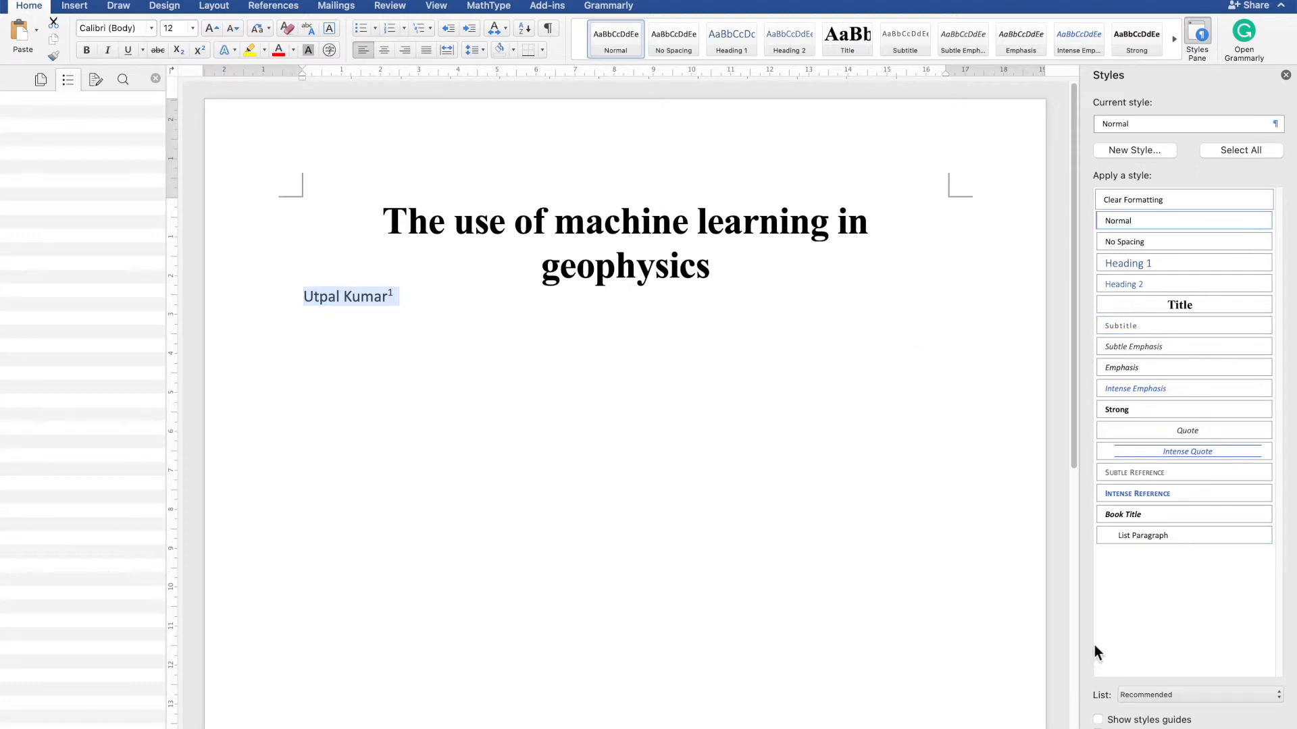
left_click(1145, 151)
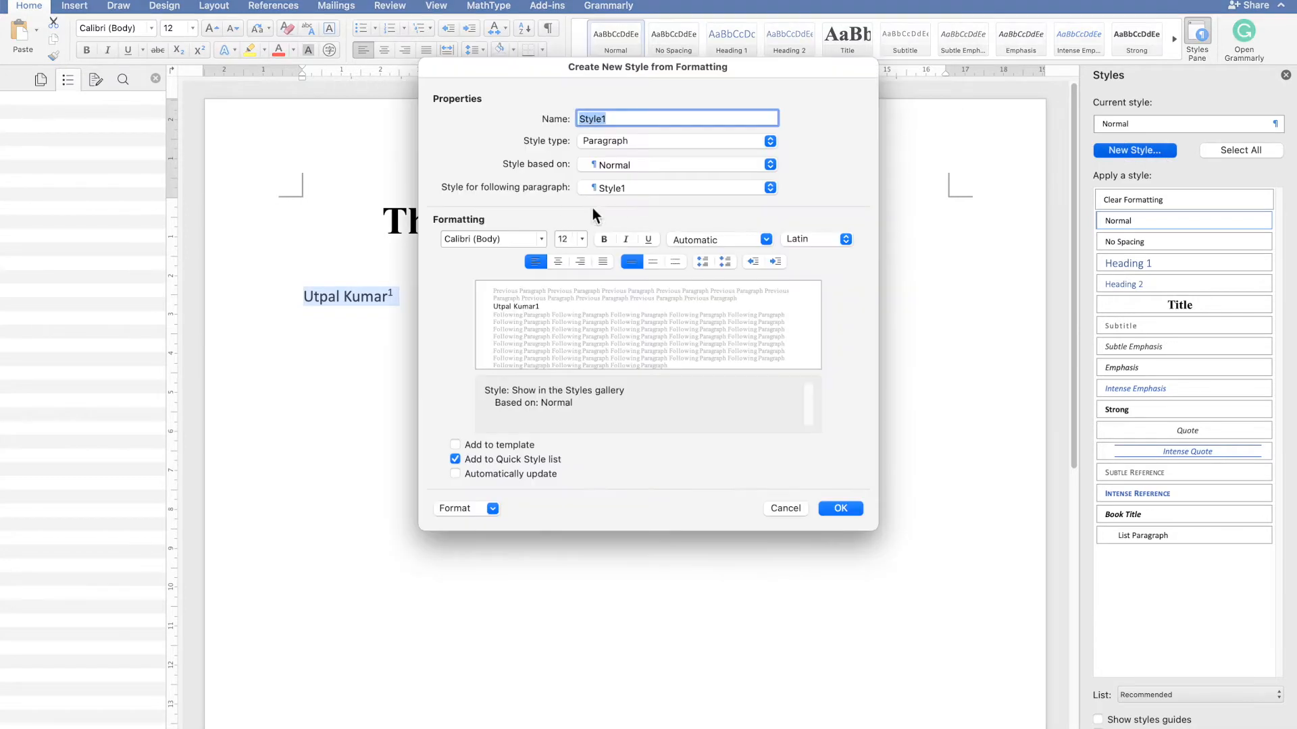
key("BackSpace")
type("authorAffiliation")
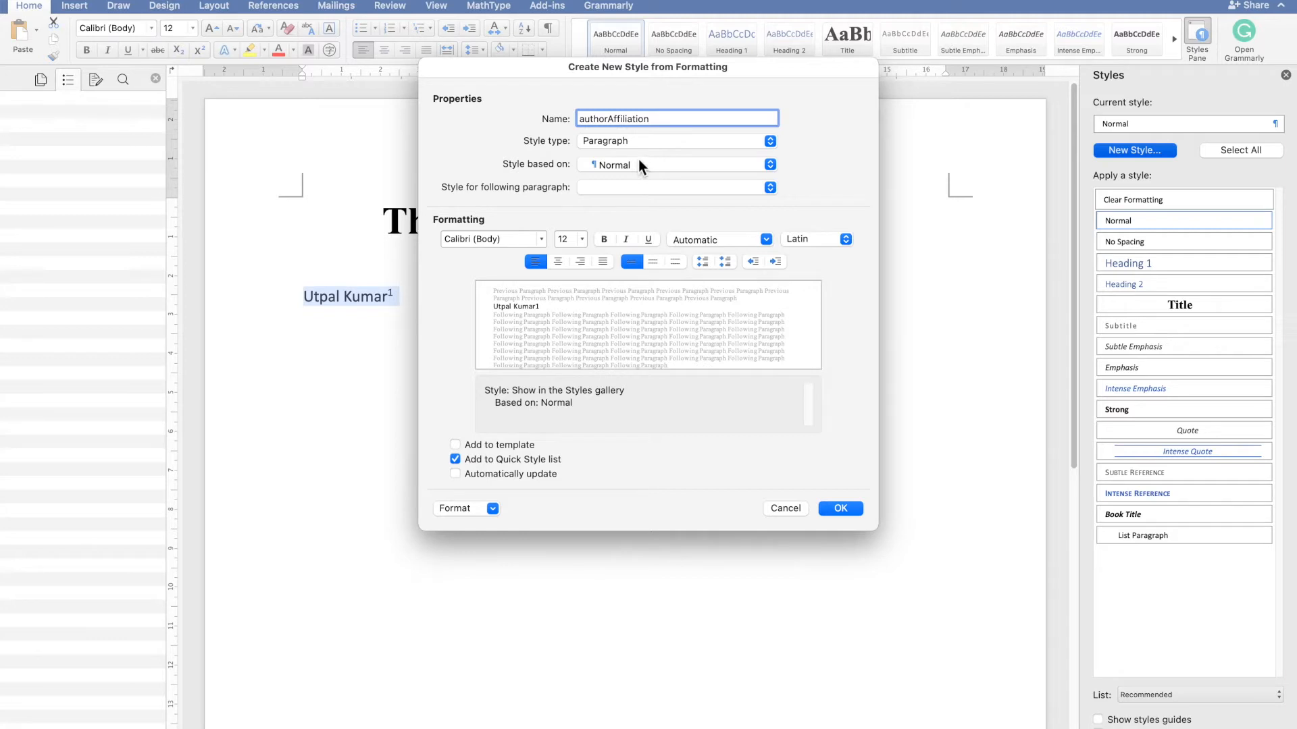
- Set the new style's font to Times New Roman Bold, enable automatic updating, and create the style
left_click(517, 242)
type("Times")
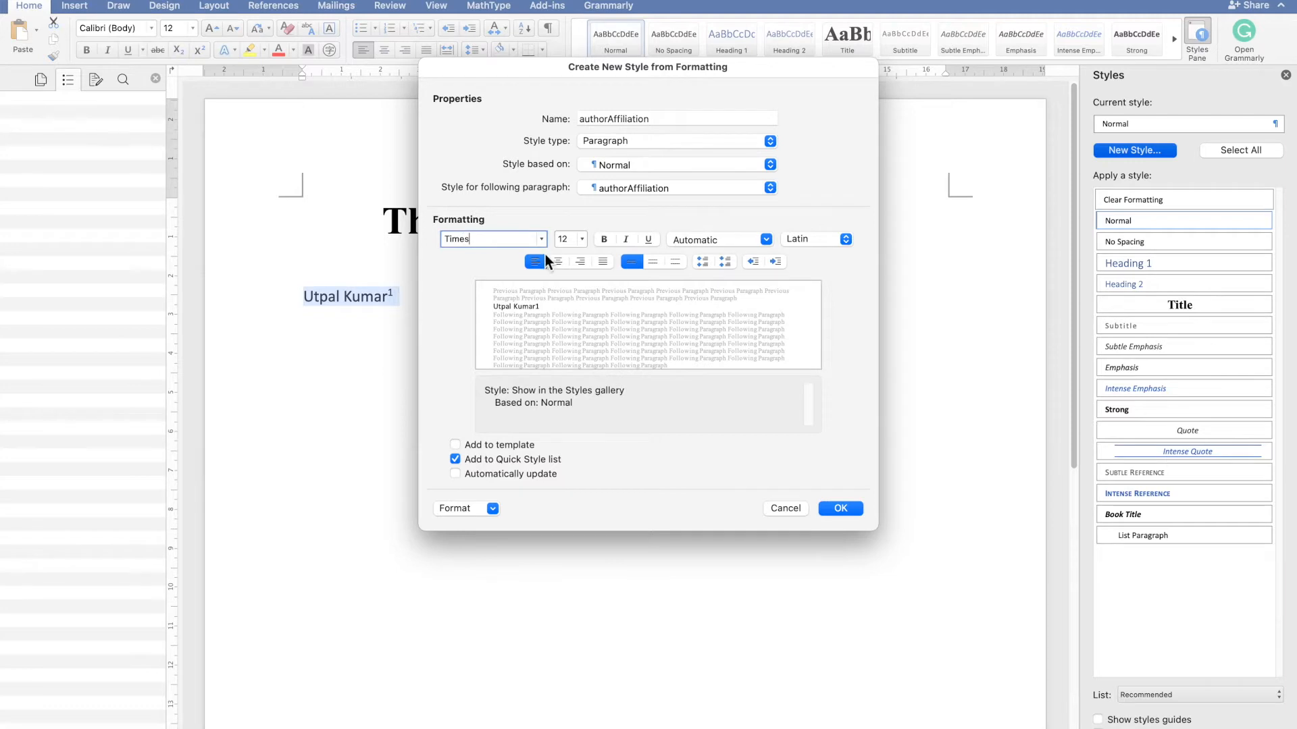
left_click(543, 237)
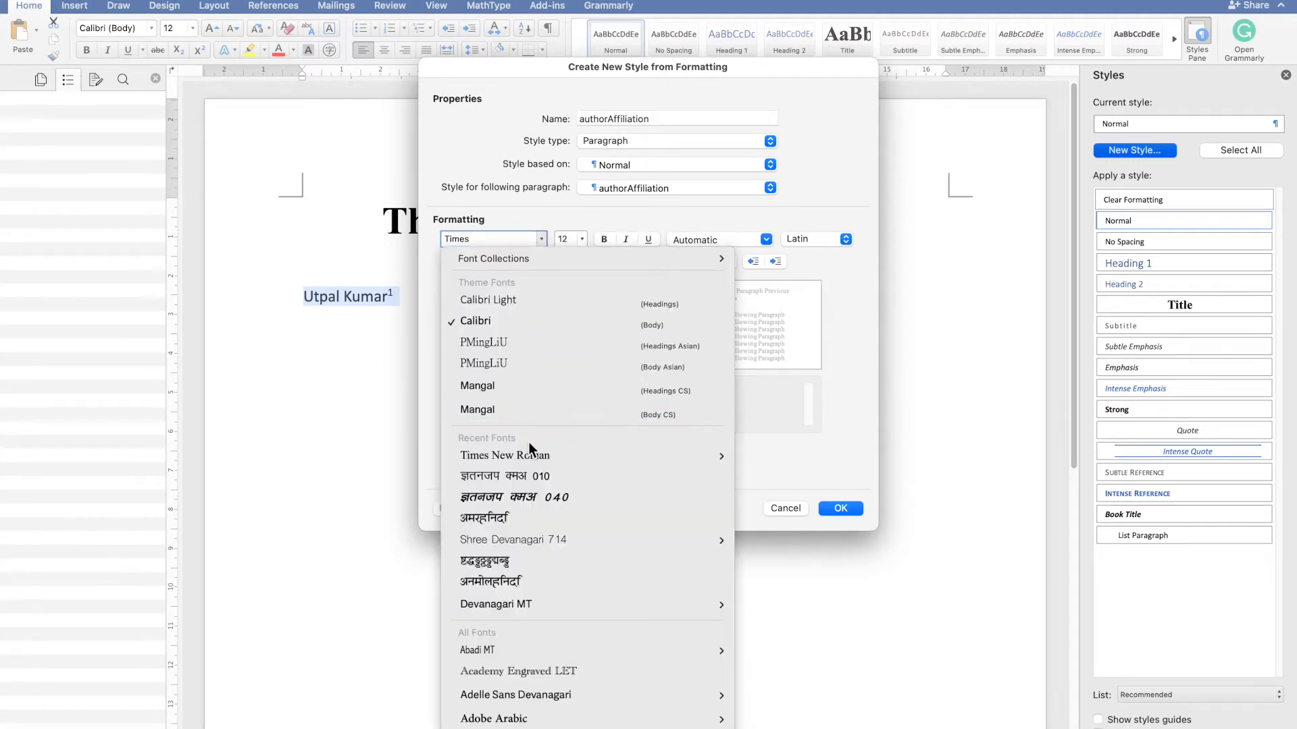
mouse_move(526, 452)
left_click(792, 485)
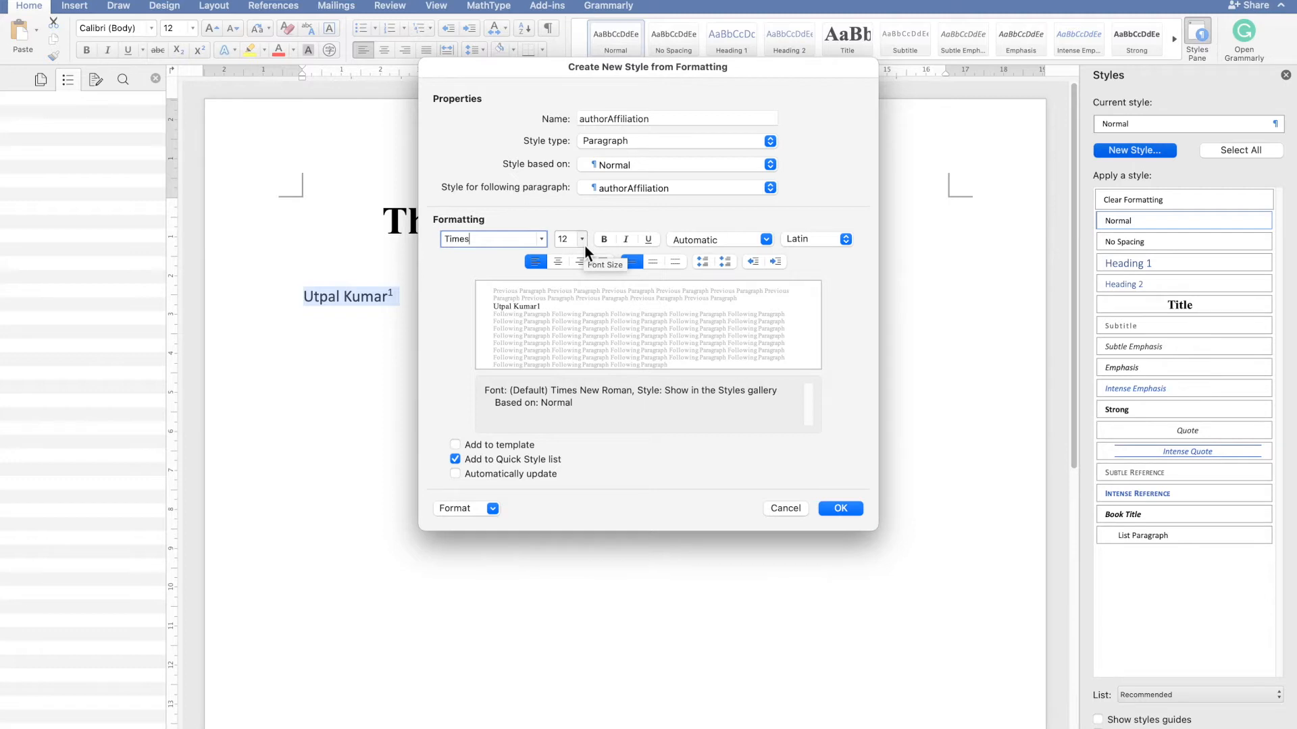
left_click(603, 240)
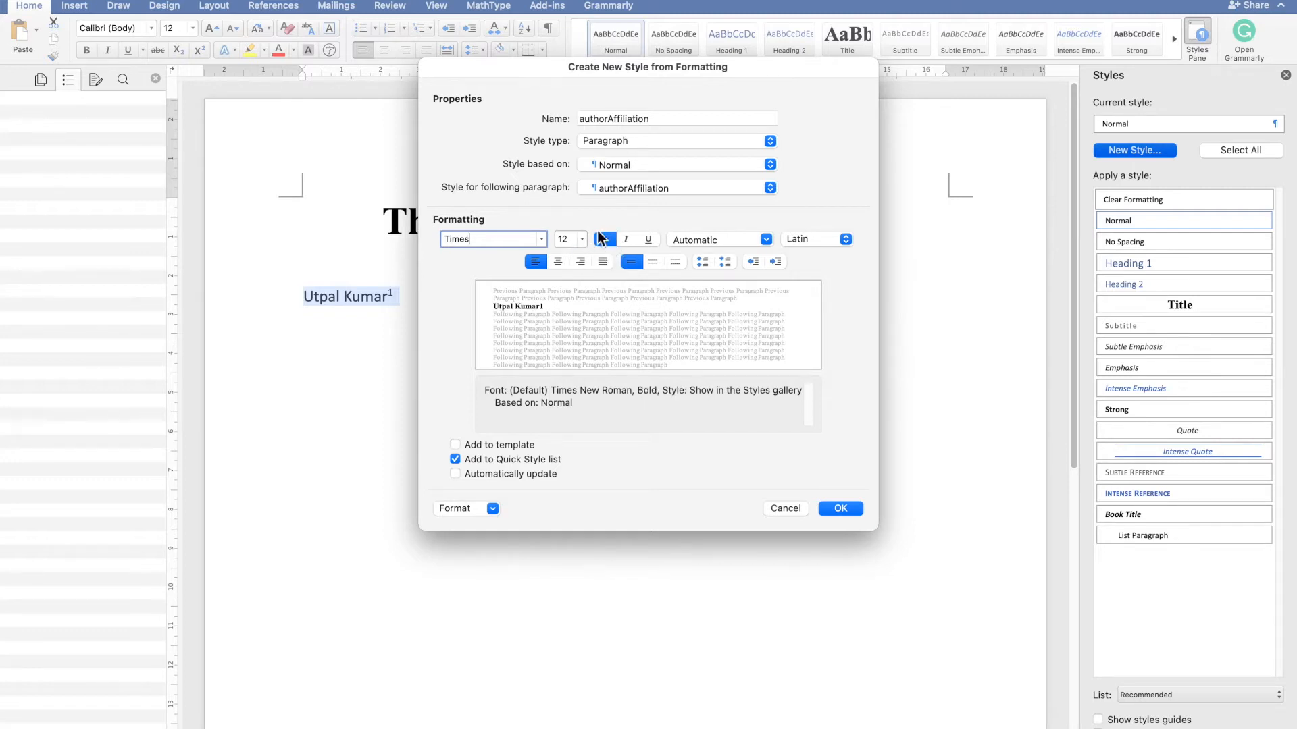
left_click(466, 473)
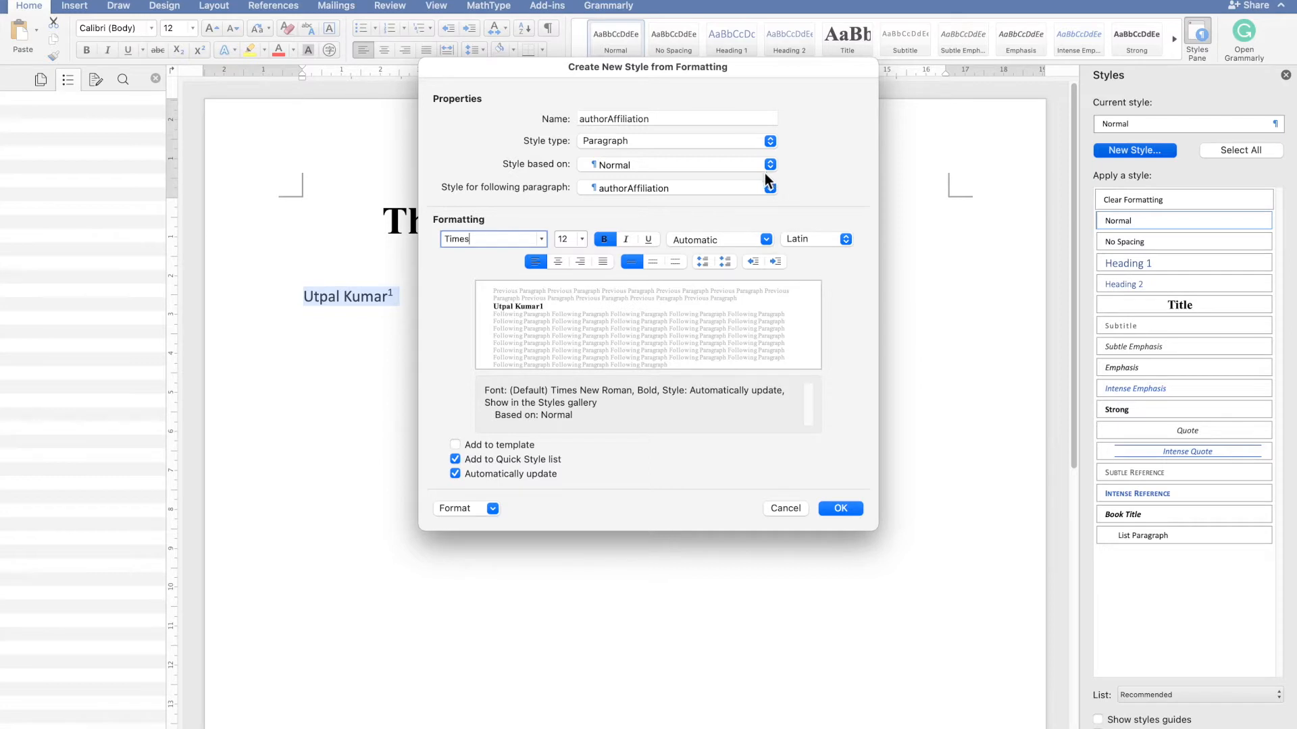
left_click(848, 509)
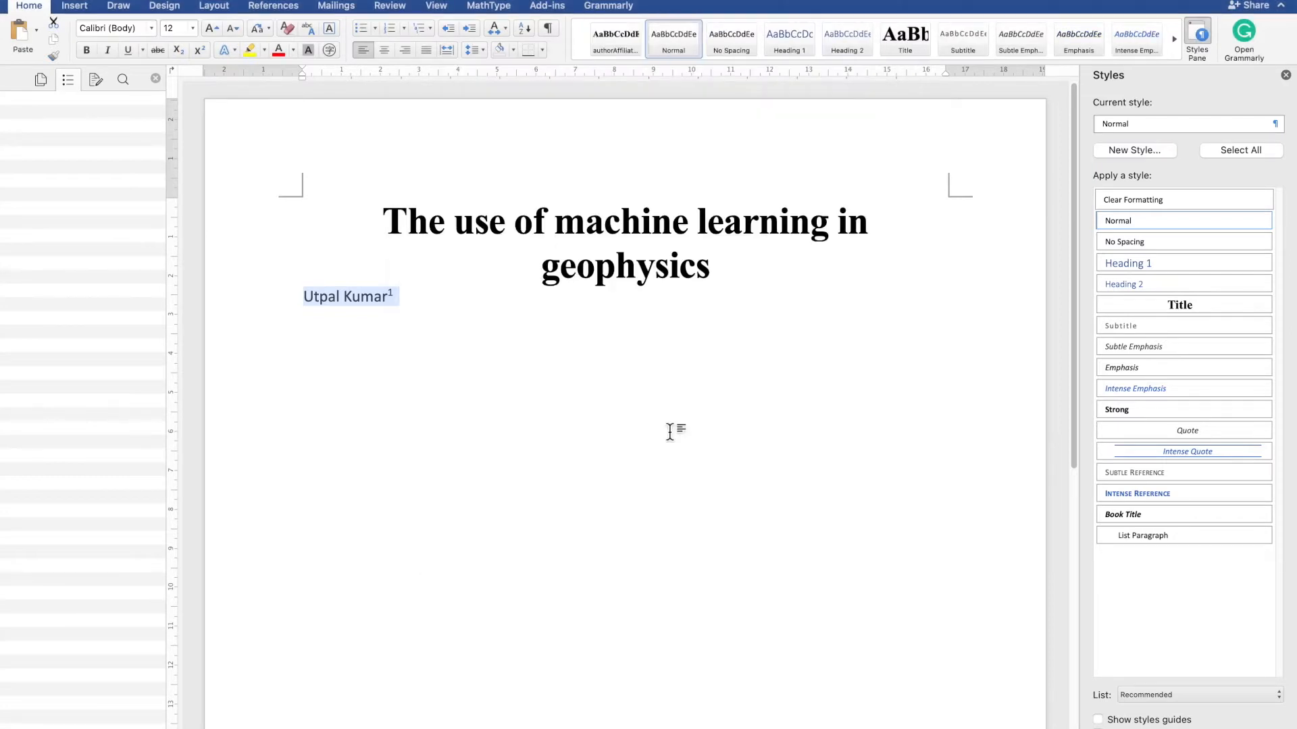
- Apply the authorAffiliation style to the author's name line
left_click(483, 307)
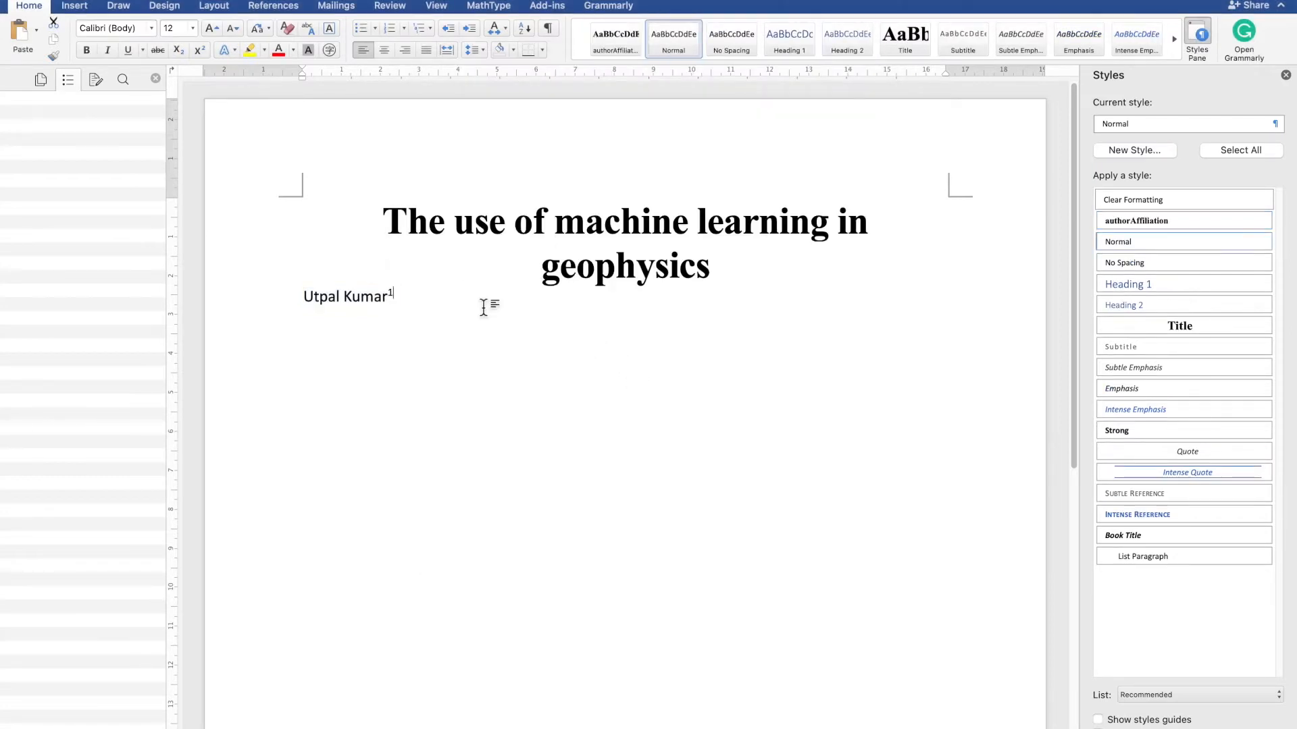
double_click(358, 298)
left_click(359, 299)
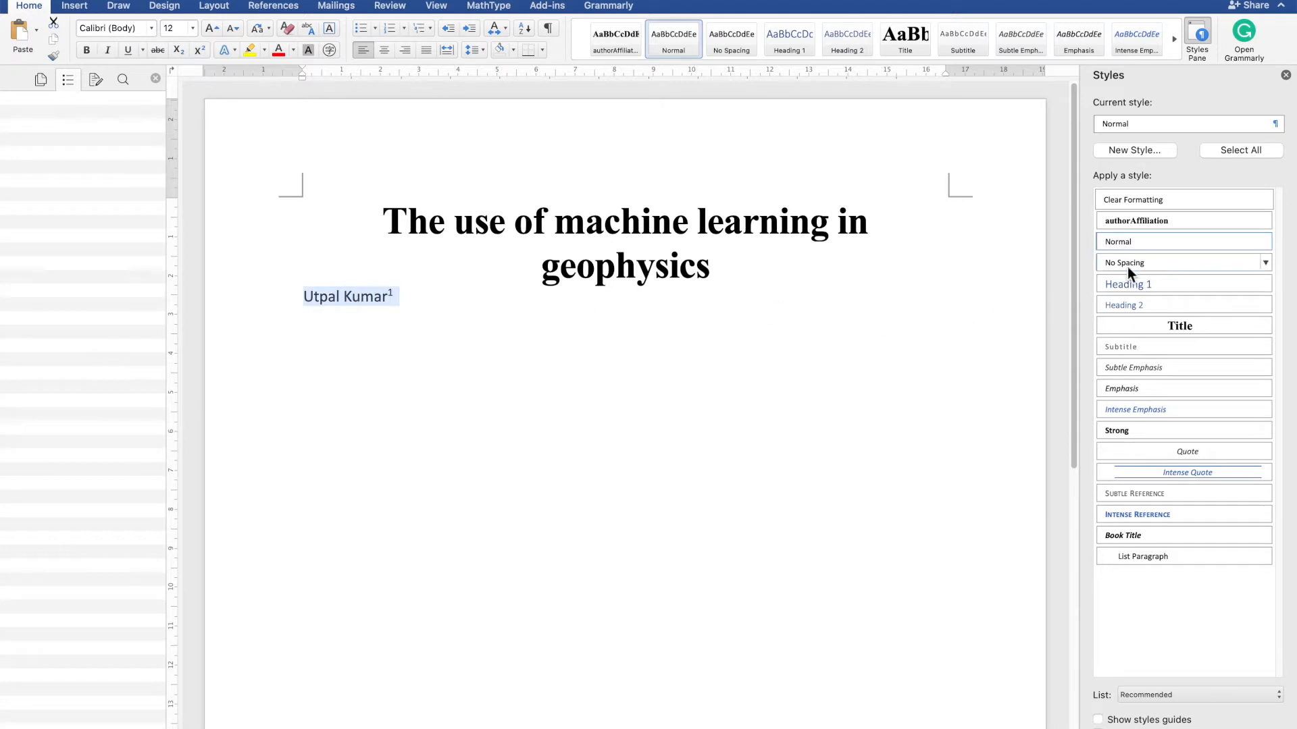
left_click(1157, 220)
left_click(658, 346)
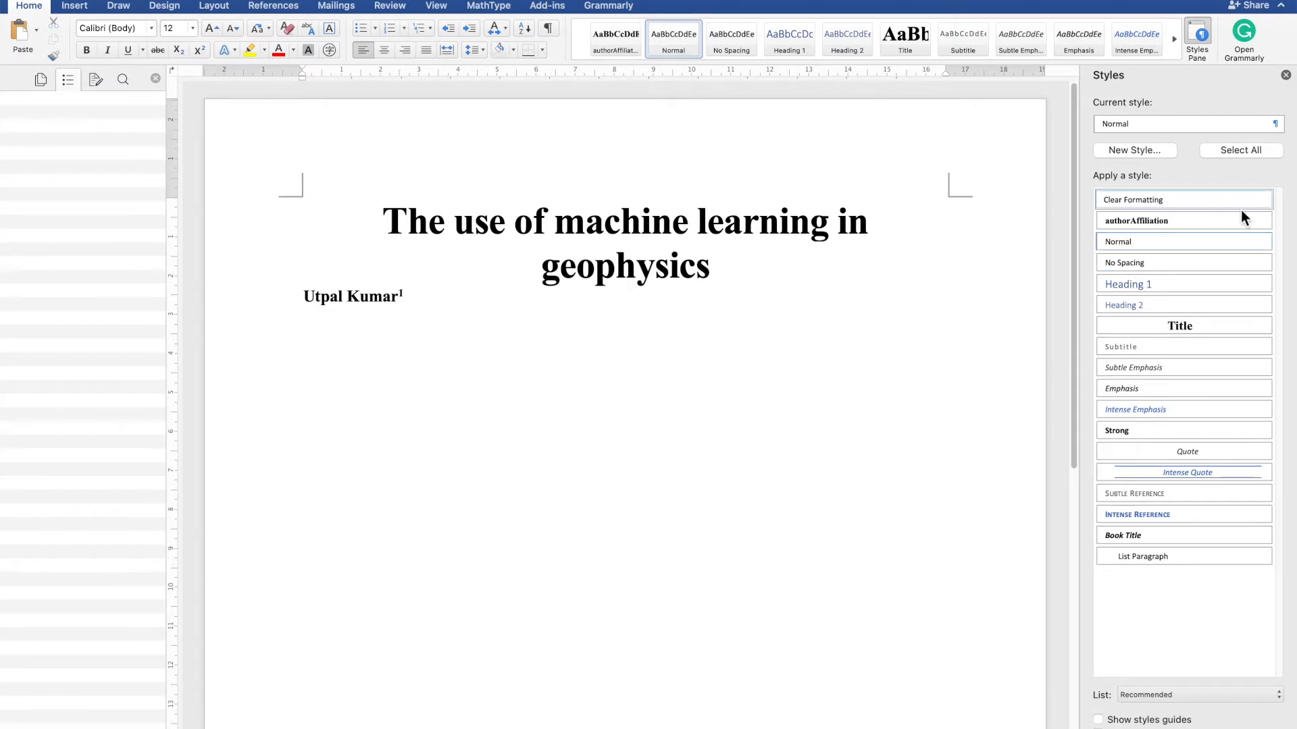
- Modify the authorAffiliation style's paragraph spacing to 12 pt after and confirm the changes
left_click(1265, 222)
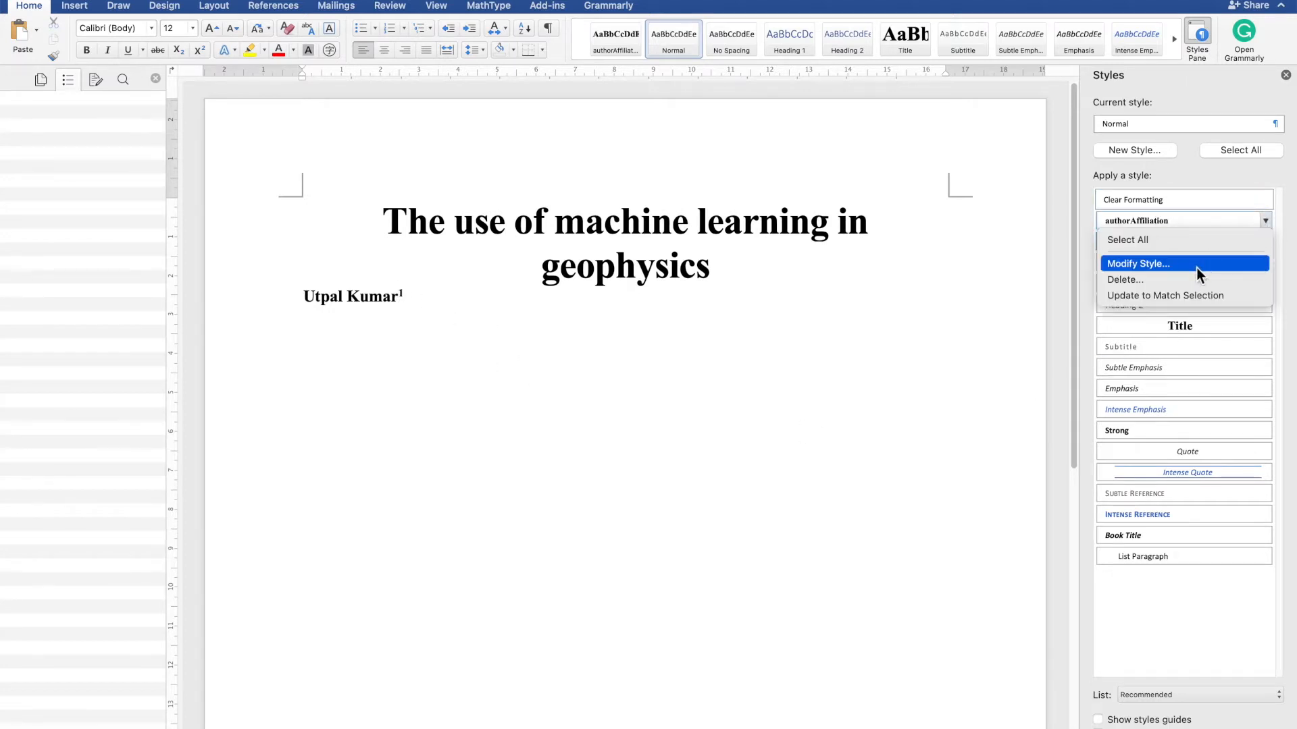
left_click(1197, 268)
left_click(459, 507)
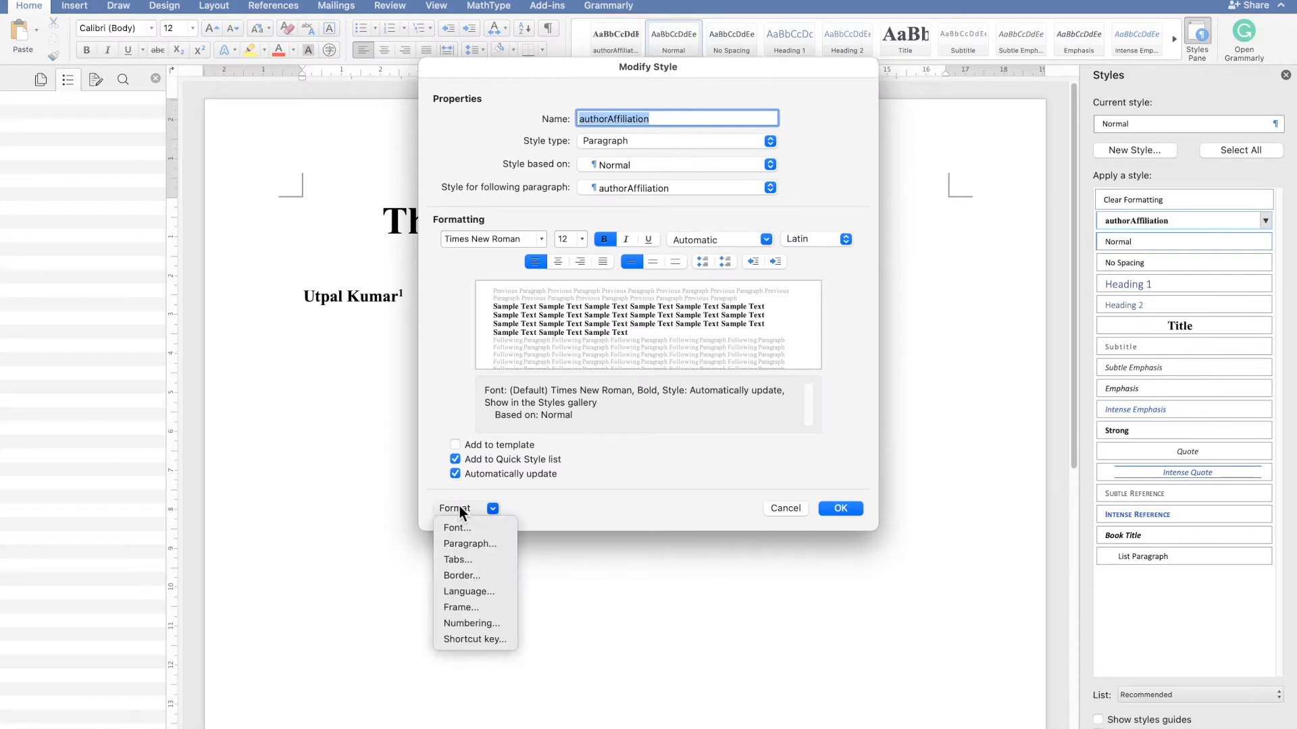
left_click(458, 546)
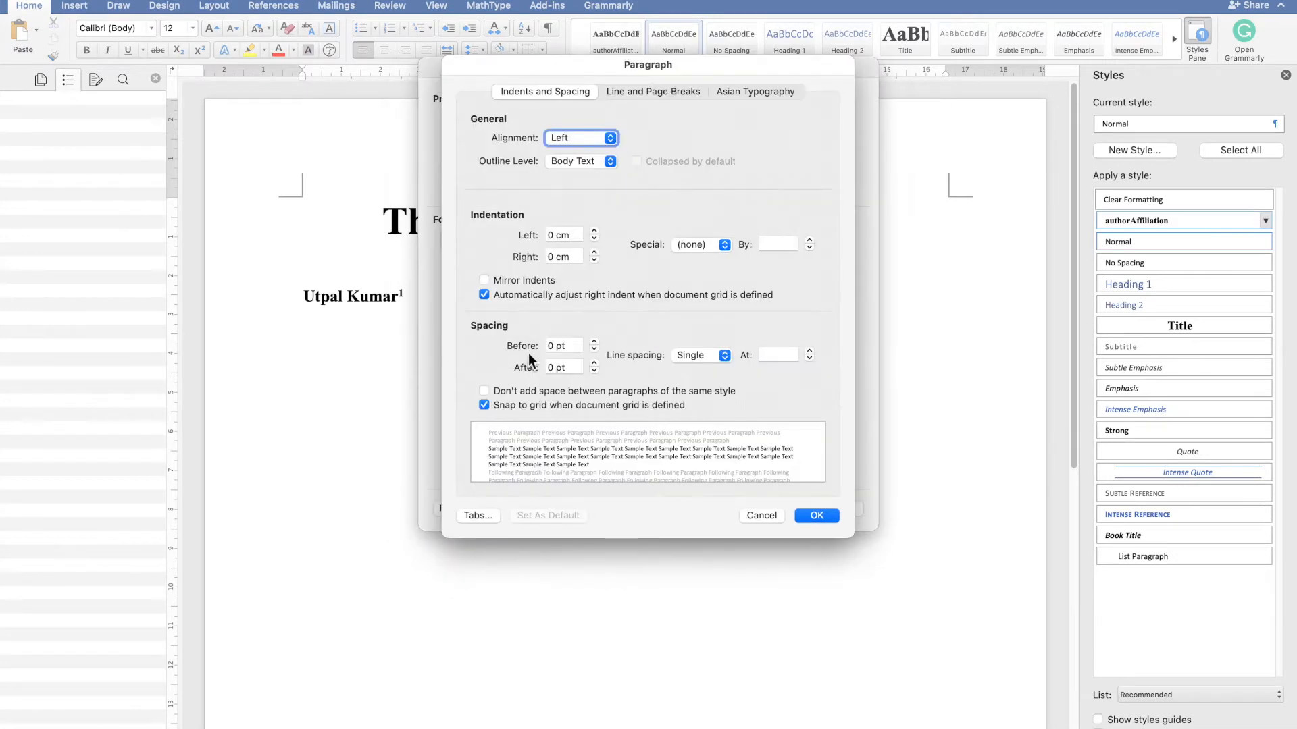
left_click(595, 362)
left_click(594, 363)
left_click(558, 391)
left_click(522, 393)
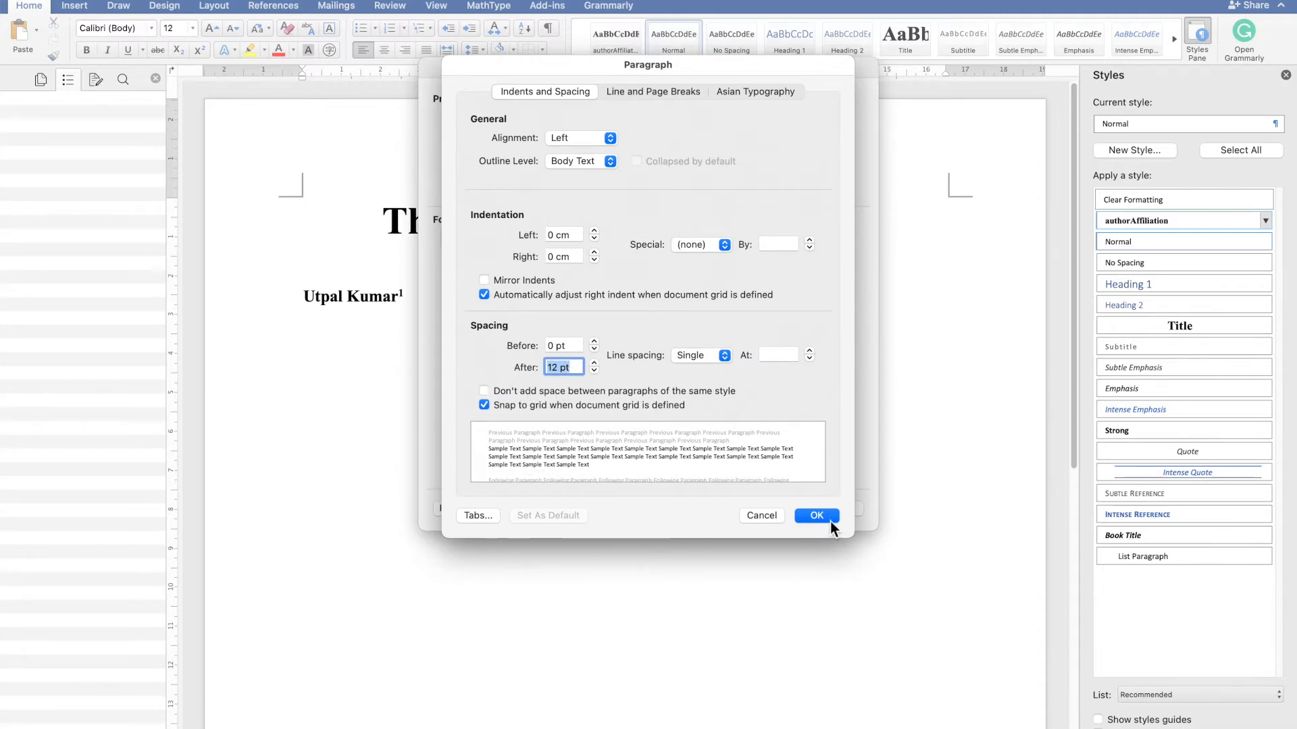
left_click(828, 519)
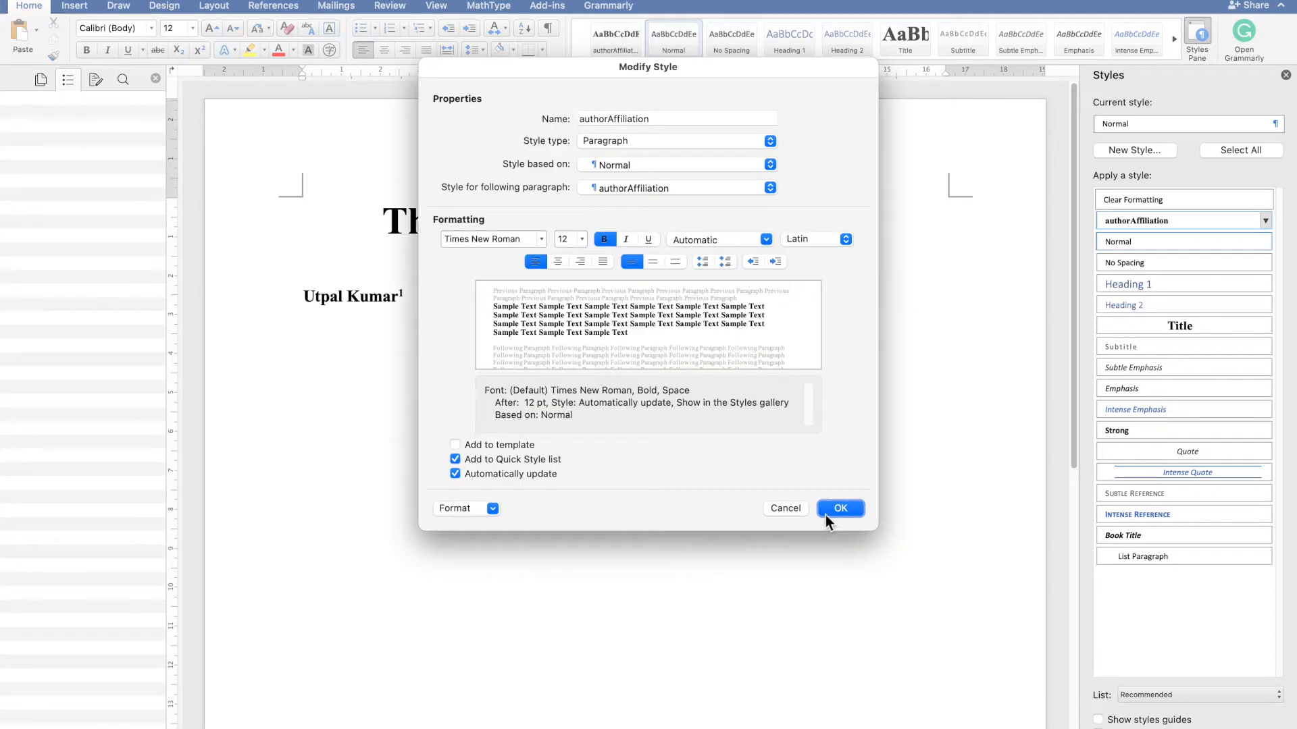
left_click(830, 507)
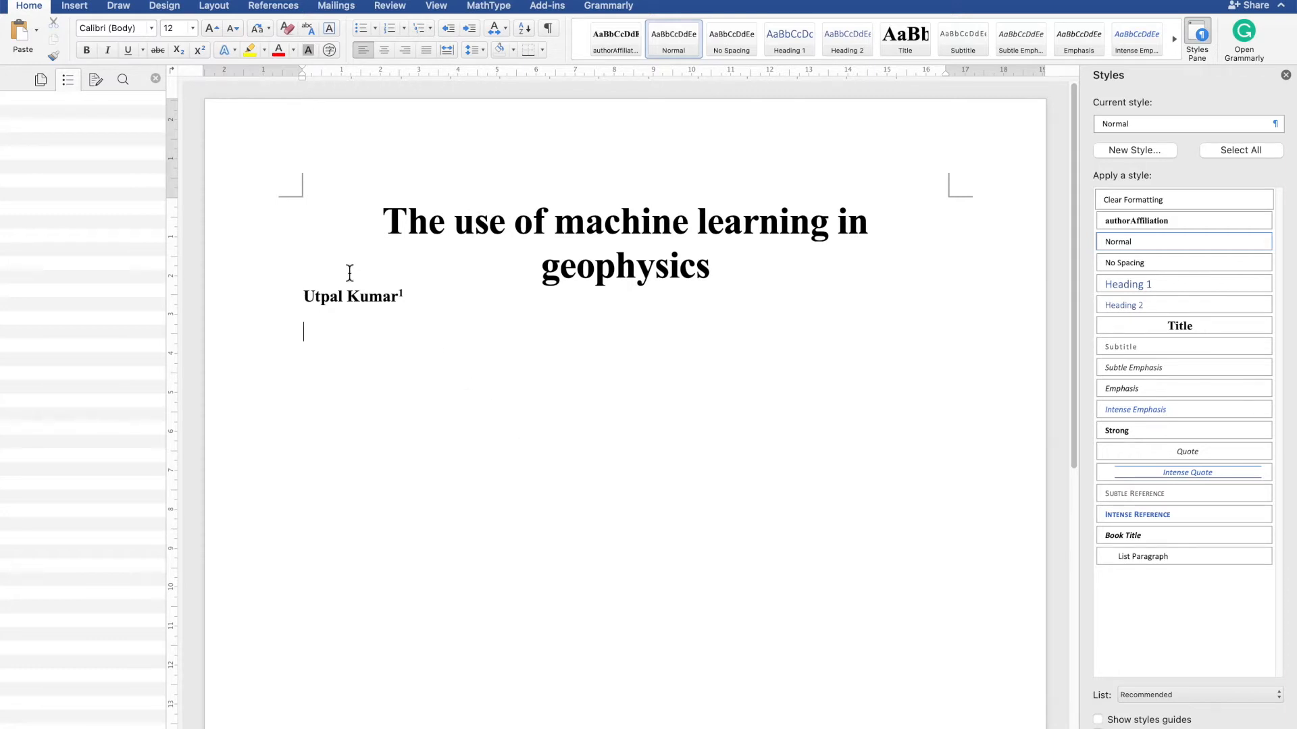
- Rename the authorAffiliation style to authorNames
triple_click(347, 297)
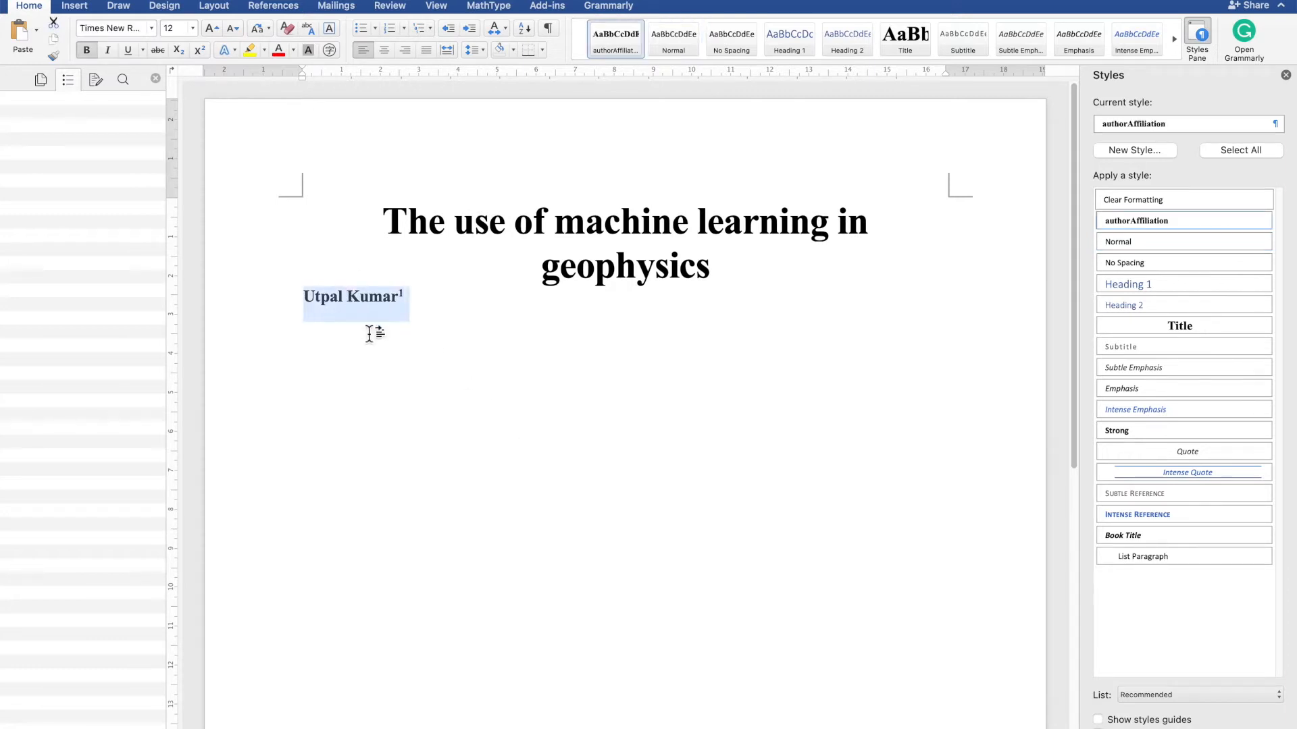
mouse_move(1171, 230)
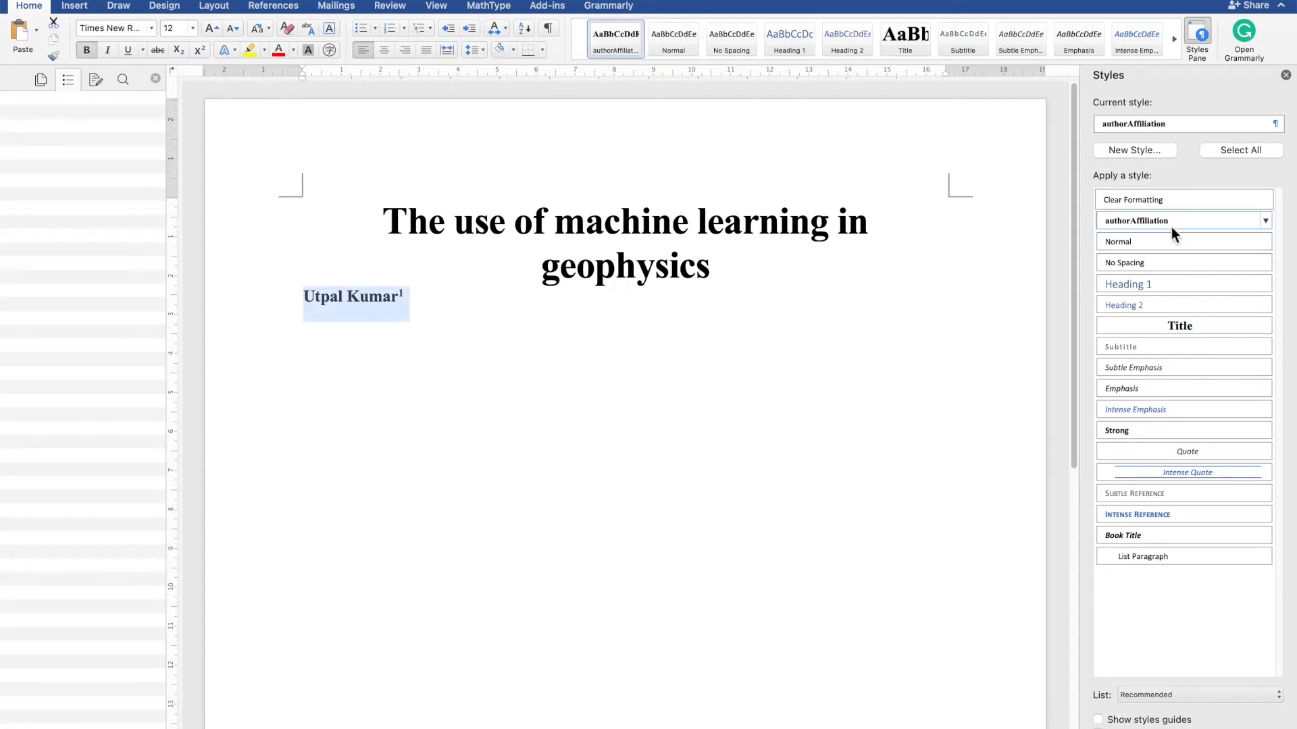
left_click(1265, 220)
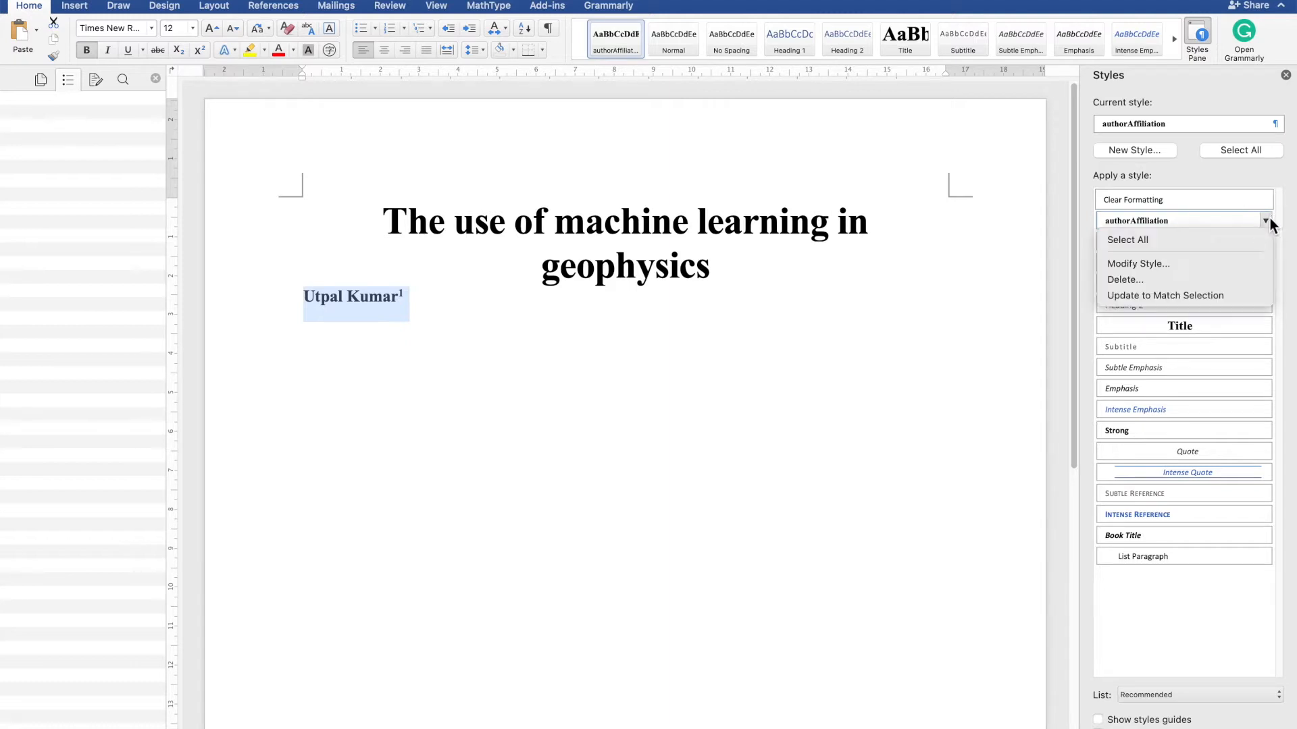
left_click(1242, 267)
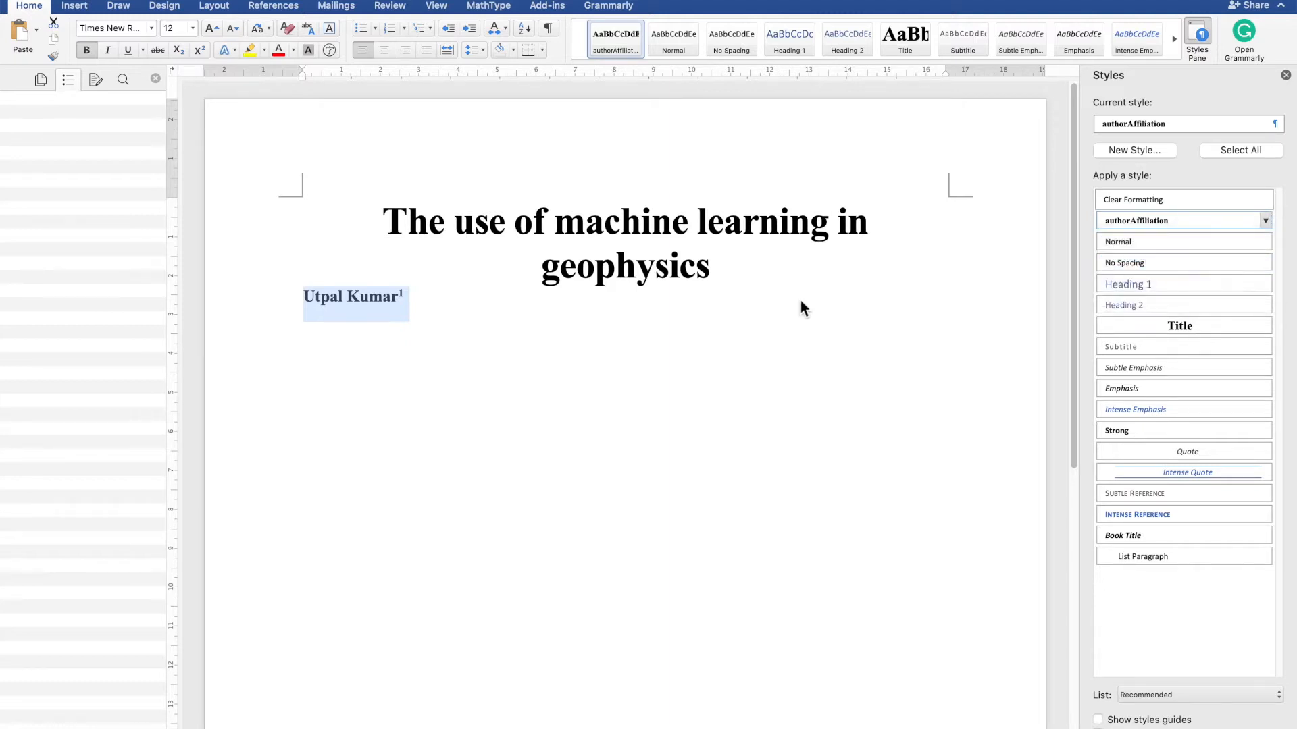
left_click(658, 122)
key("BackSpace")
key("BackSpace")
key("BackSpace")
key("BackSpace")
key("BackSpace")
key("BackSpace")
key("BackSpace")
key("BackSpace")
key("BackSpace")
key("BackSpace")
key("BackSpace")
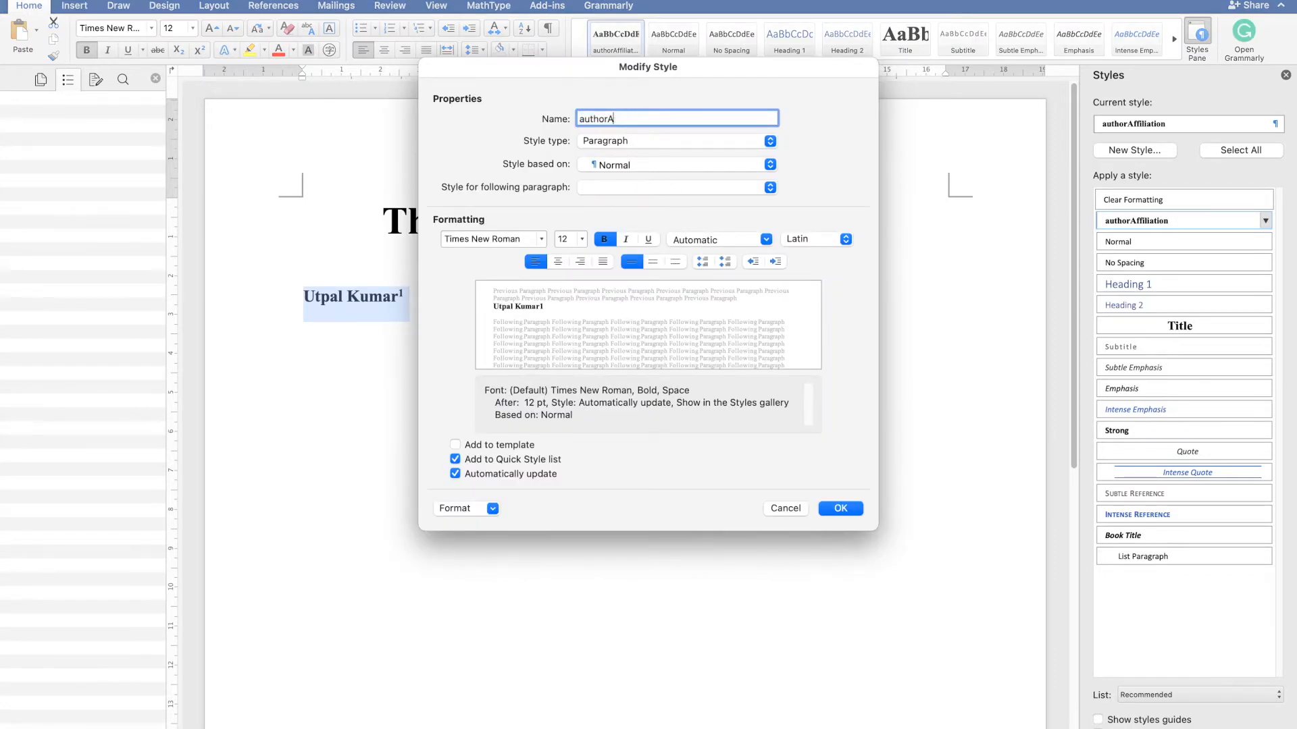
type("Names")
left_click(841, 509)
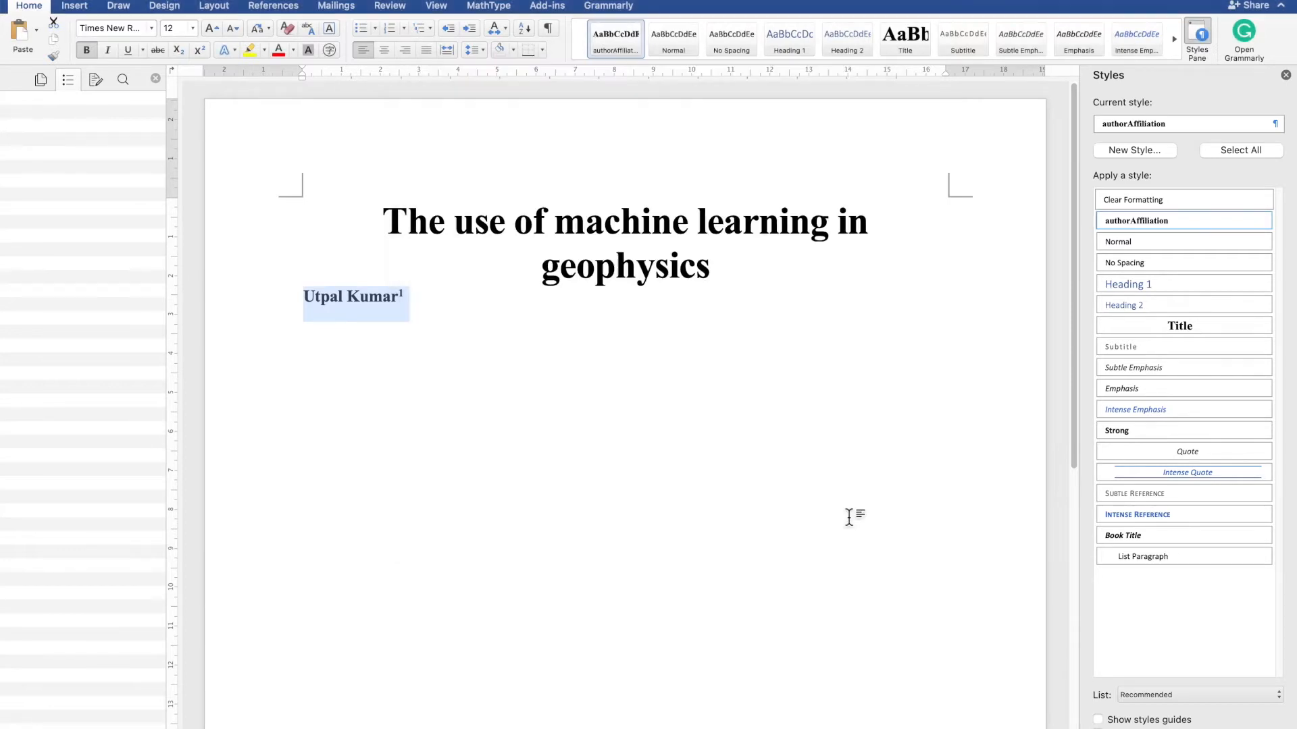
- Start a new paragraph style named authorAffiliations on the empty line below the author
left_click(460, 471)
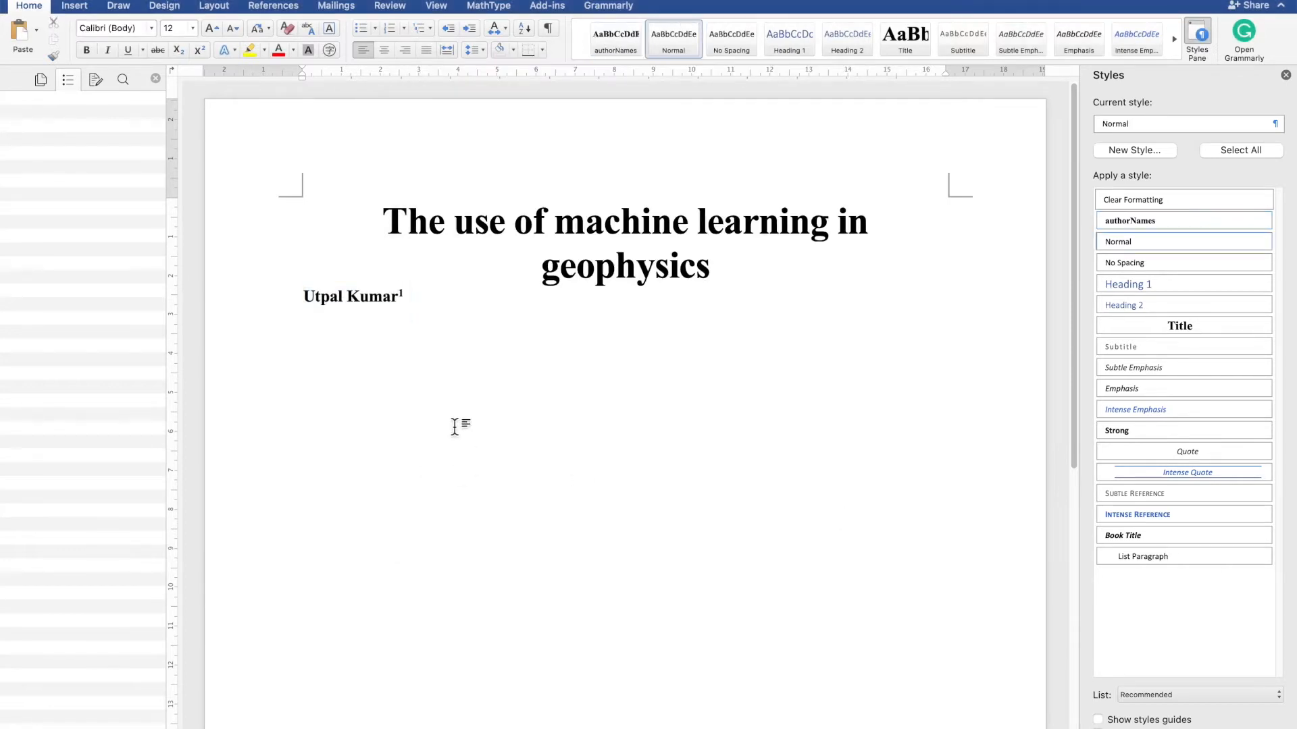
left_click(1124, 150)
type("Au")
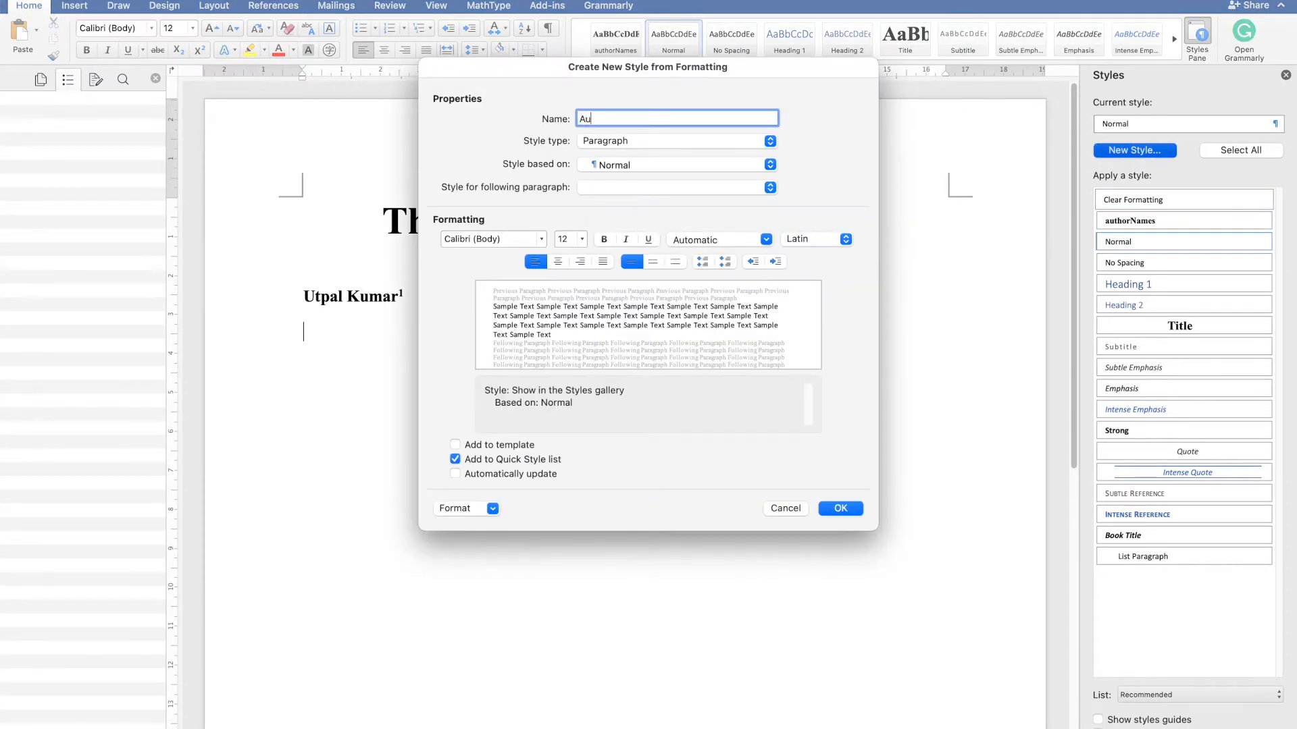
type("thorAffiliations")
left_click(585, 122)
key("BackSpace")
type("a")
left_click(614, 119)
- Set the authorAffiliations style's font to Times New Roman and create the style
left_click(526, 238)
type("Tim")
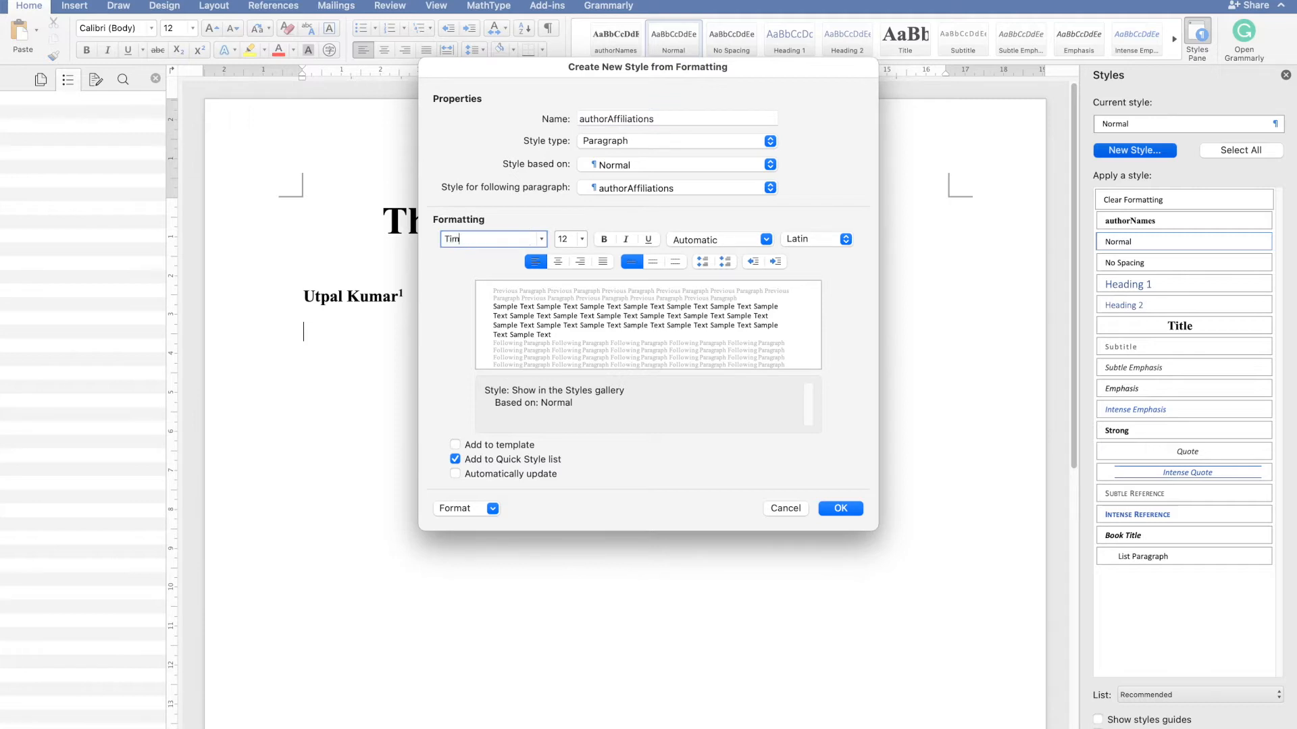
type("es New Roma")
key("BackSpace")
key("BackSpace")
key("BackSpace")
type("oman")
key("Return")
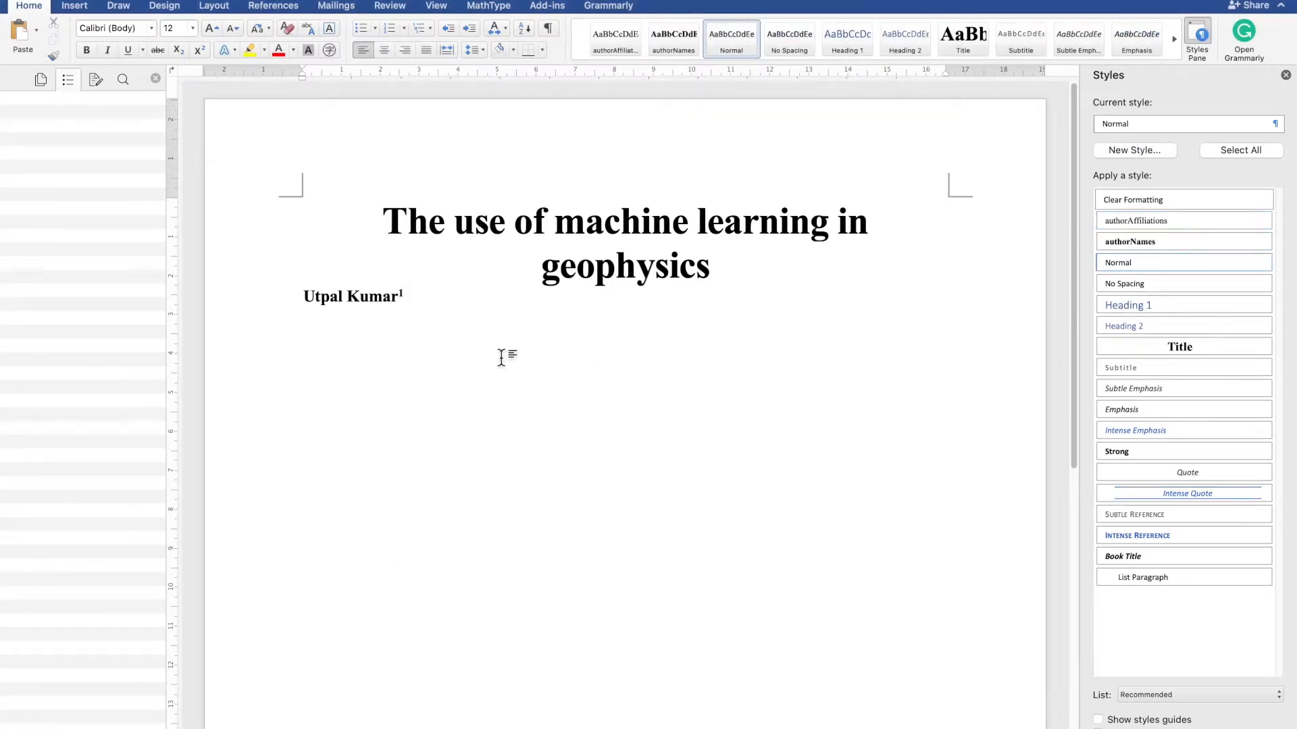
- Type the affiliation "Institute of Earth Sciences, Academia Sinica, Taiwan" below the author's name
type("Institute of Earth Scieces")
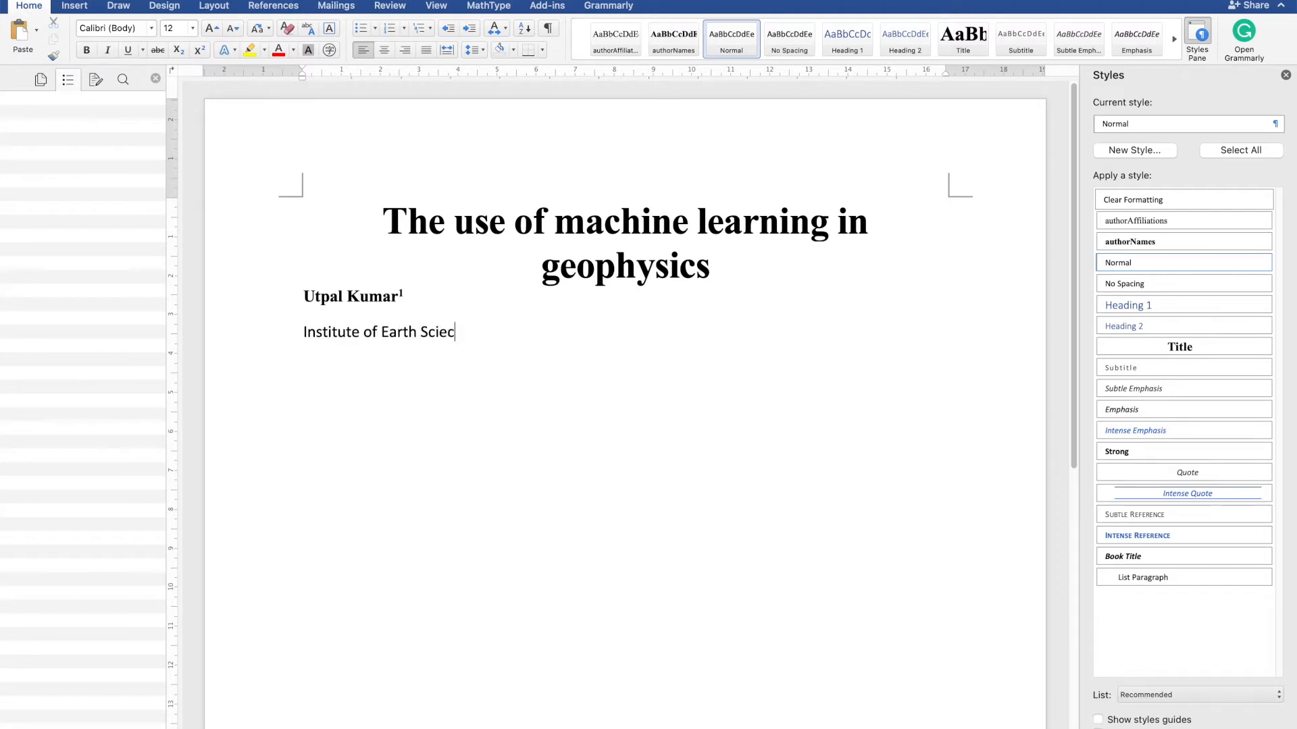
key("BackSpace")
key("BackSpace")
key("BackSpace")
key("BackSpace")
type("ences, Academia Sinica, Taiwan")
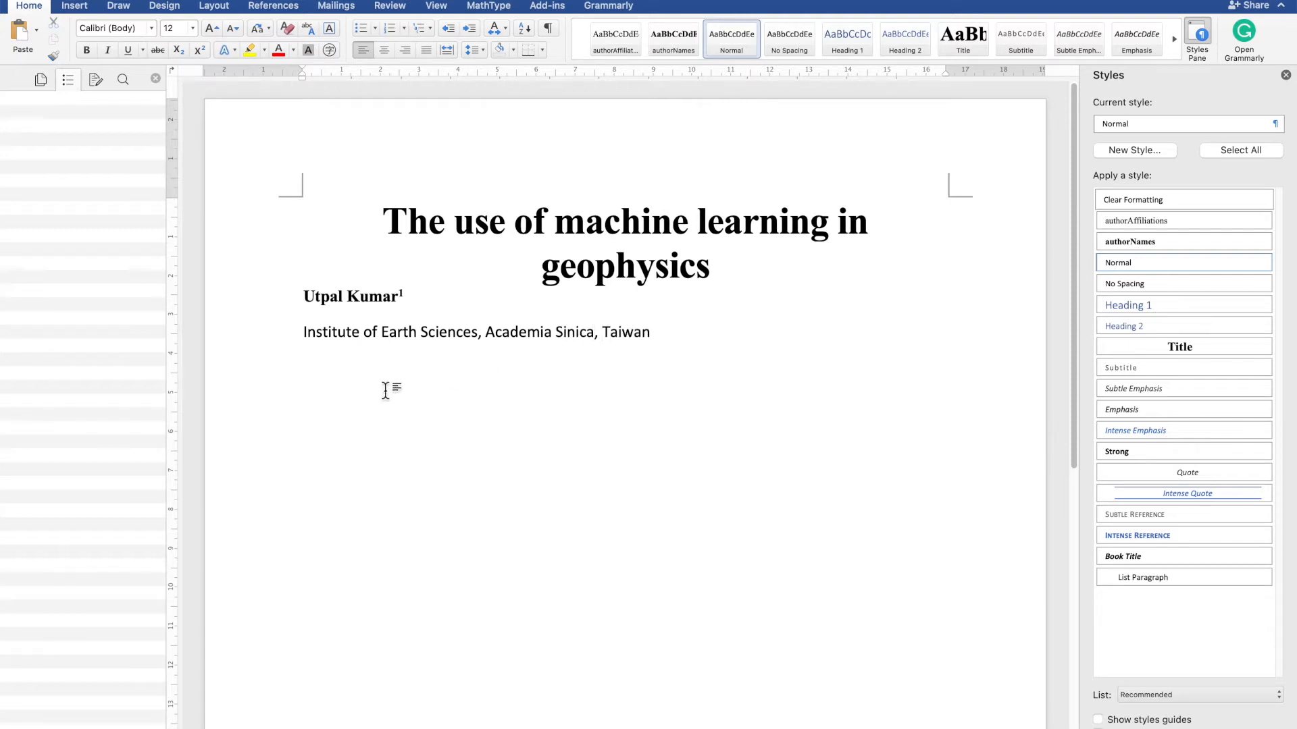
- Apply the authorAffiliations style to the affiliation line
left_click(439, 353)
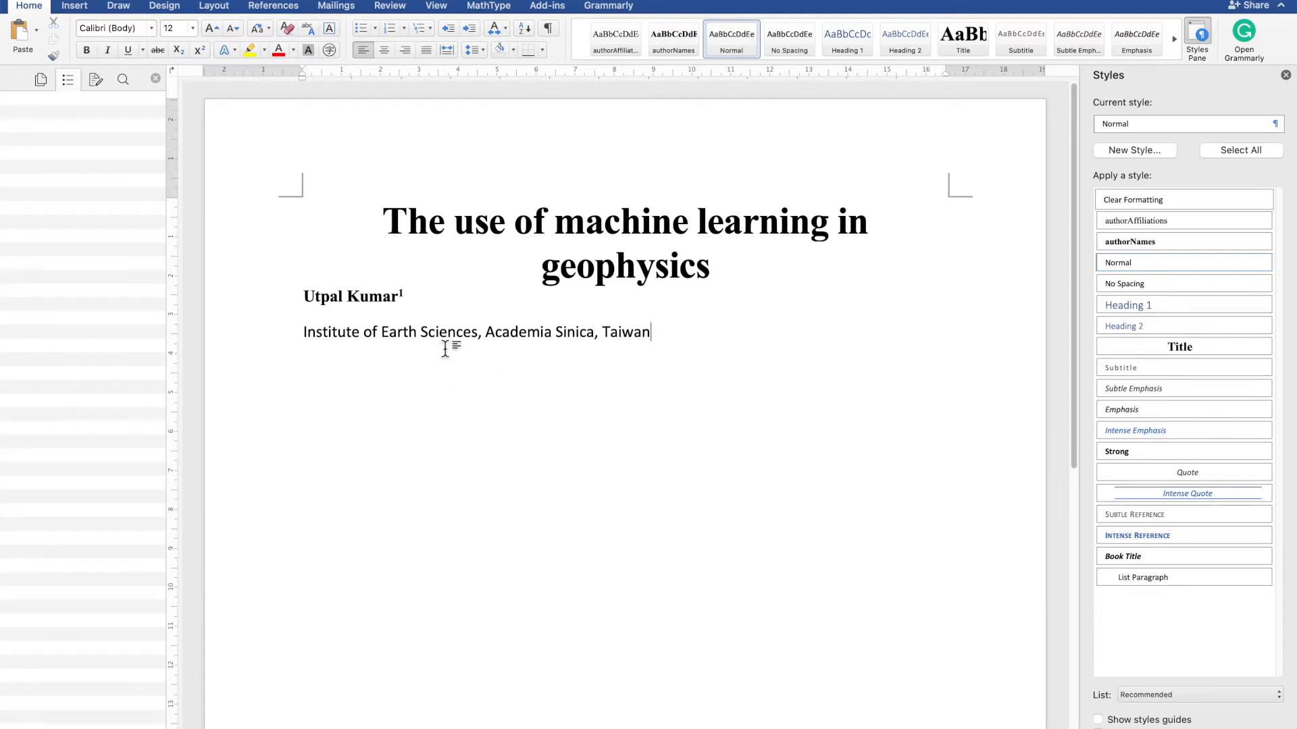
triple_click(564, 336)
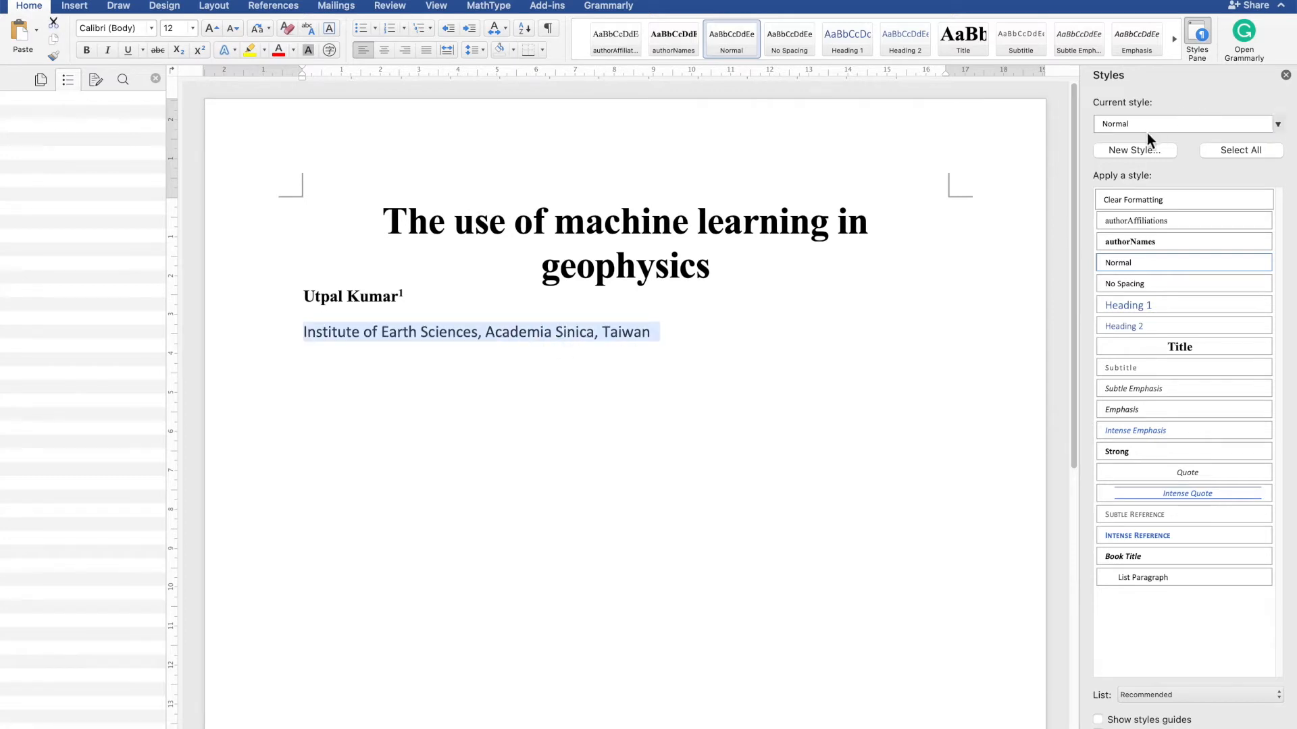
left_click(1185, 223)
- Insert a superscript 1 at the start of the affiliation line
left_click(737, 353)
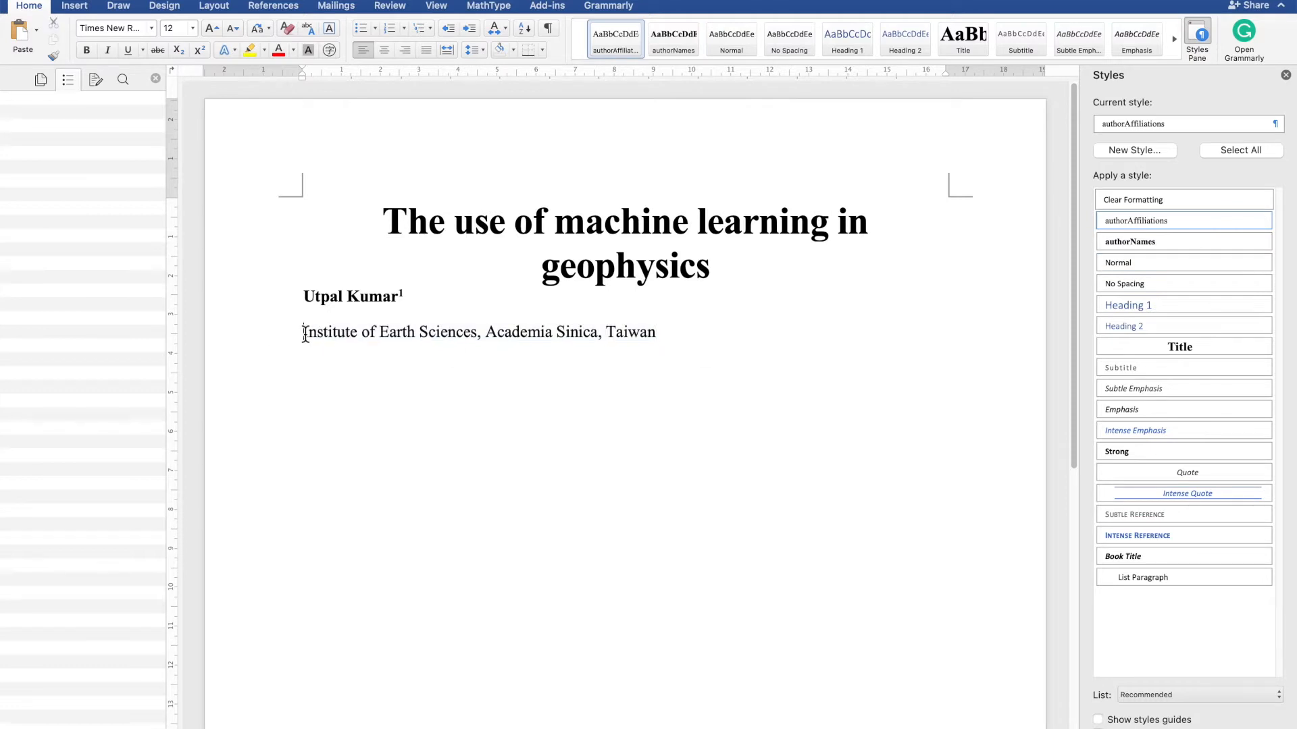
left_click(201, 51)
type("1")
left_click(426, 376)
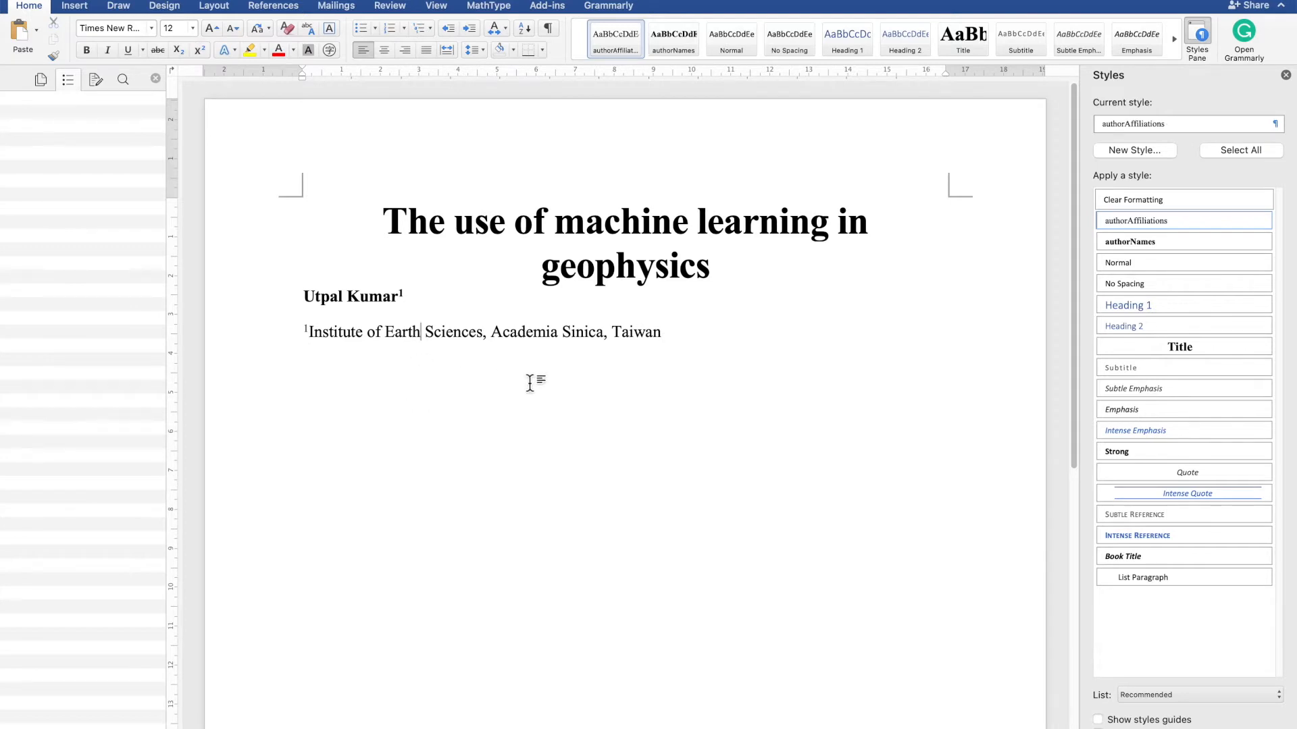
- Append a superscript comma and asterisk after the author's superscript 1
left_click(408, 298)
type(", *")
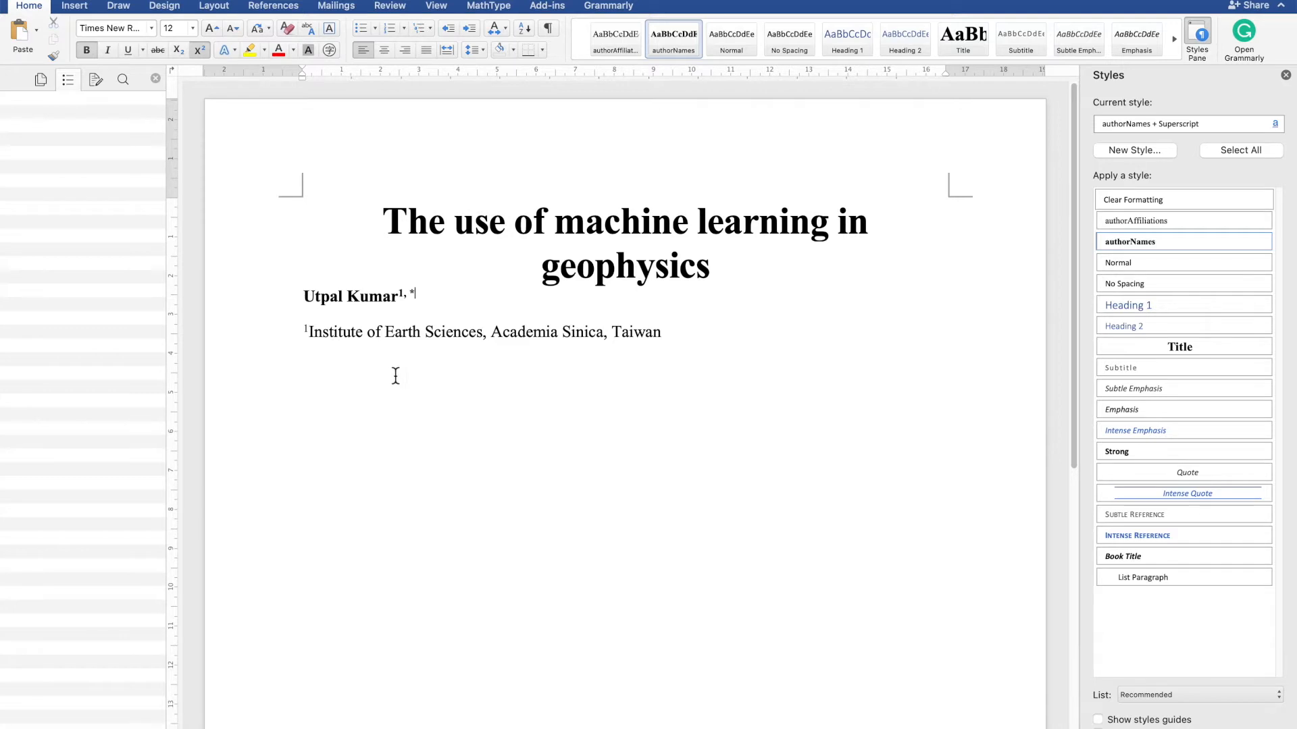
- Add a new line "*Corresponding Author" below the affiliation
left_click(713, 378)
key("Return")
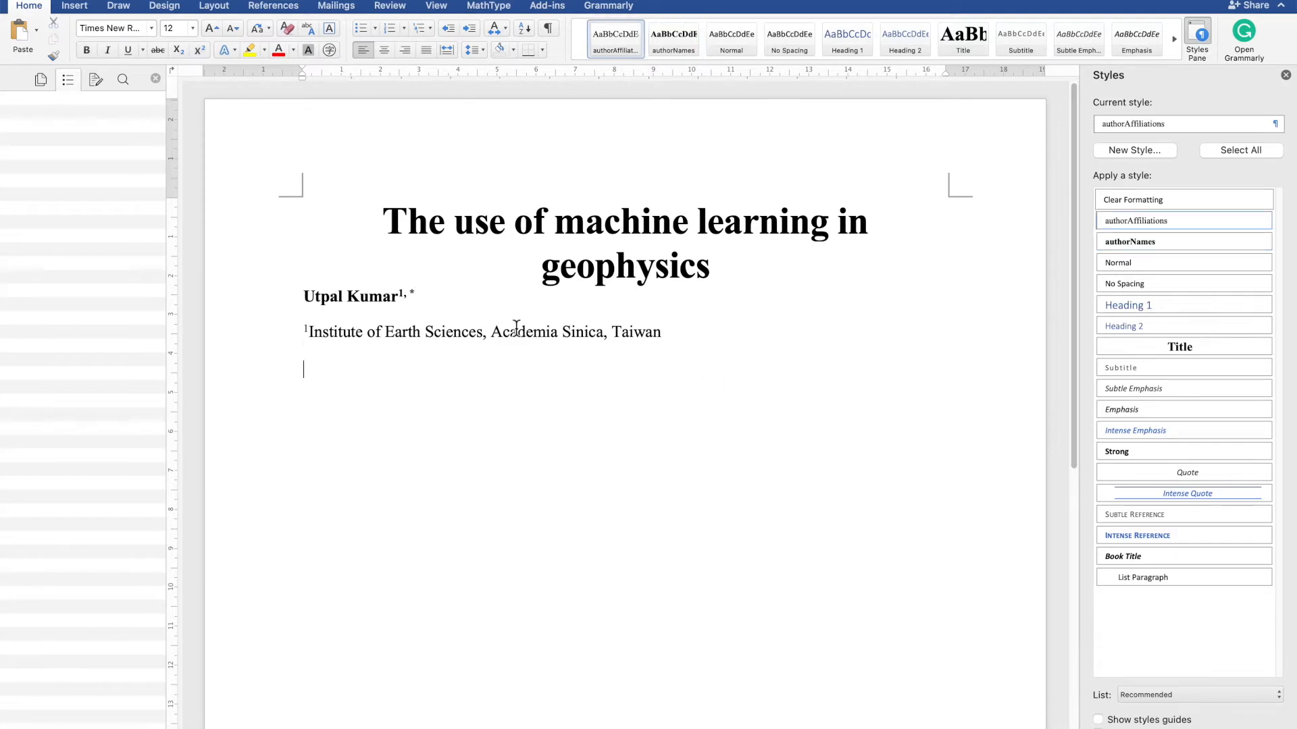
type("*Corresponding Author")
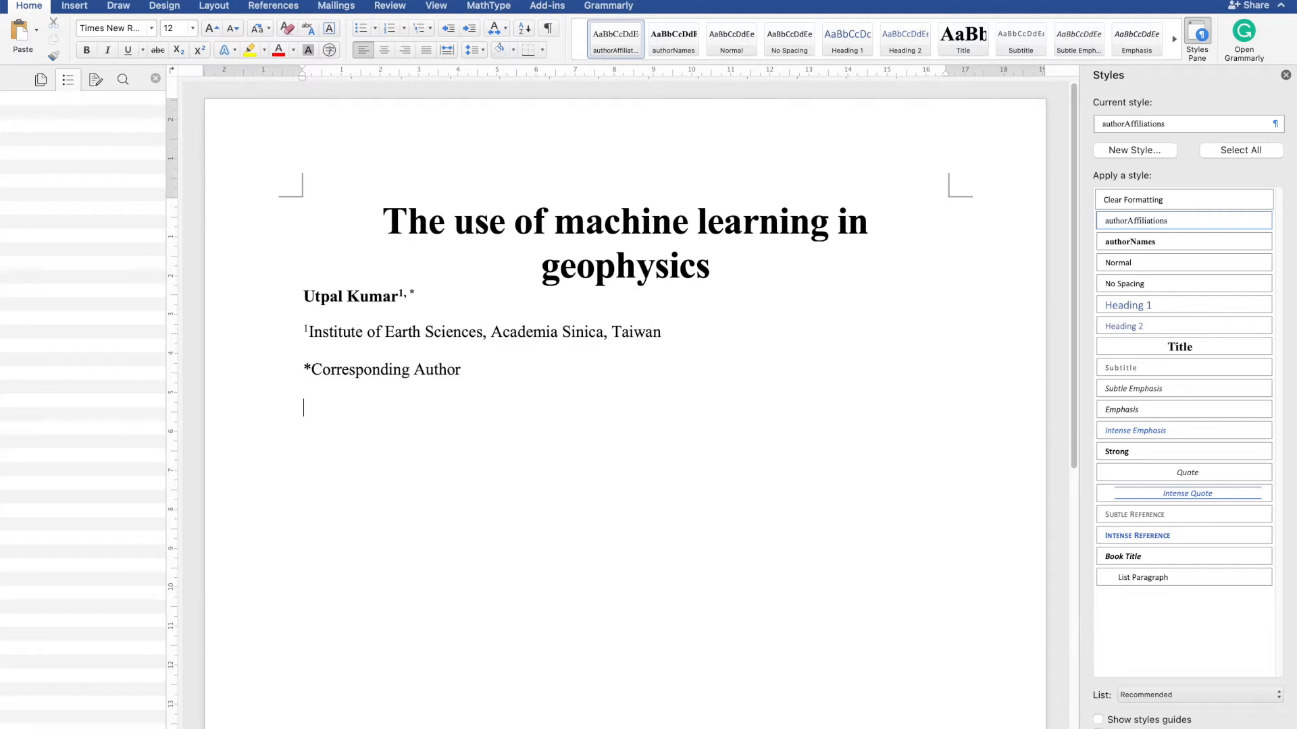
- Turn on automatic updating for the authorAffiliations style
triple_click(423, 372)
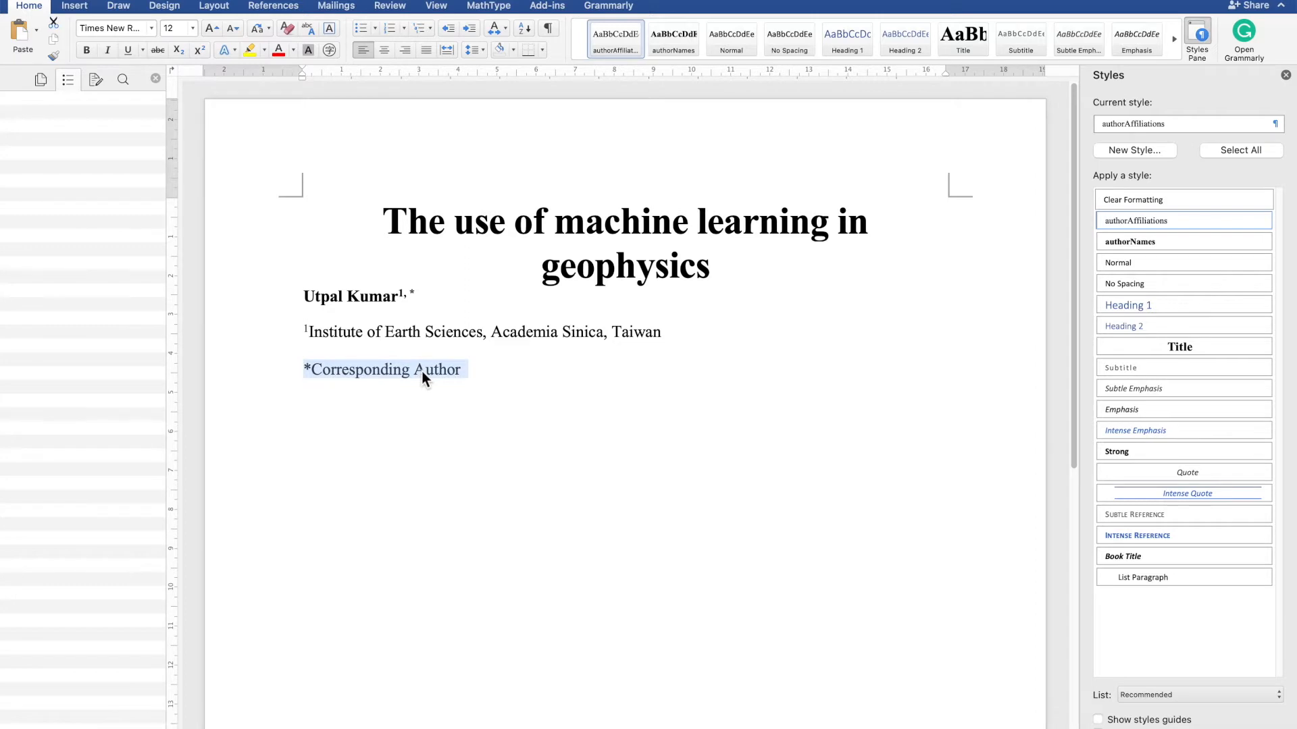
left_click(525, 387)
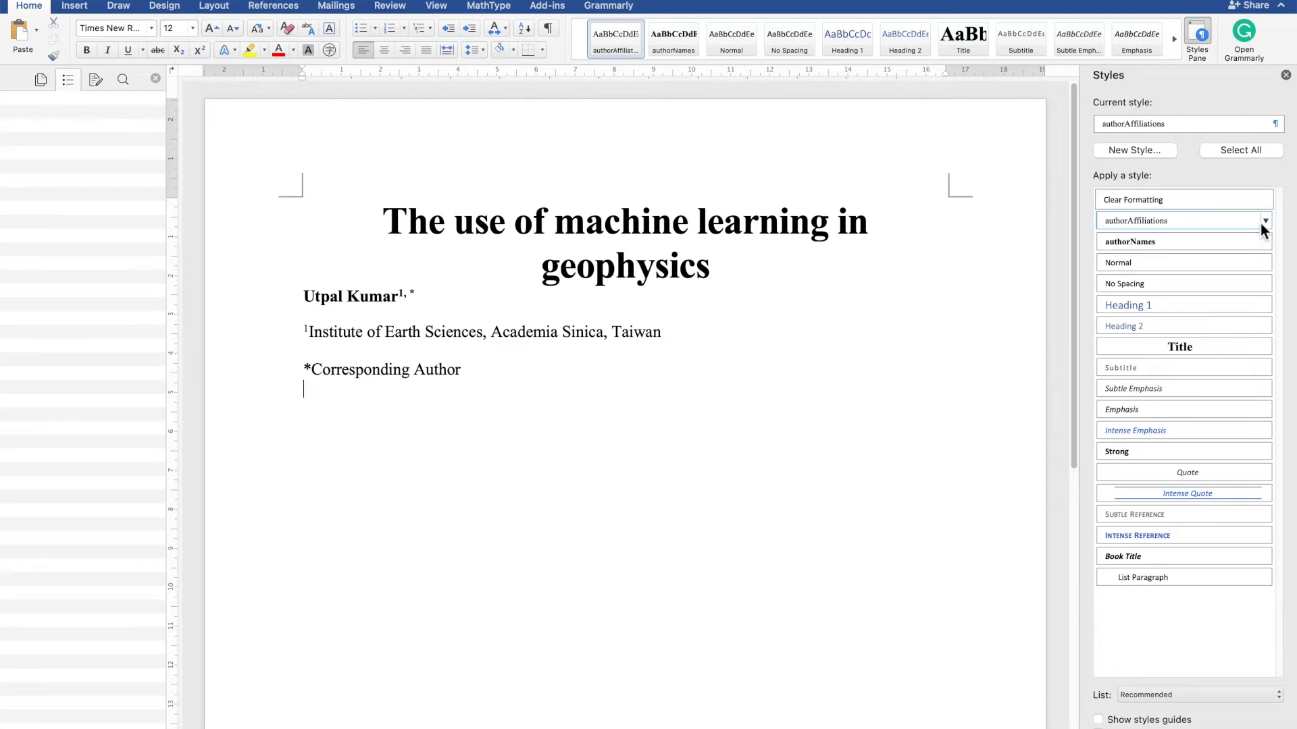
left_click(1263, 221)
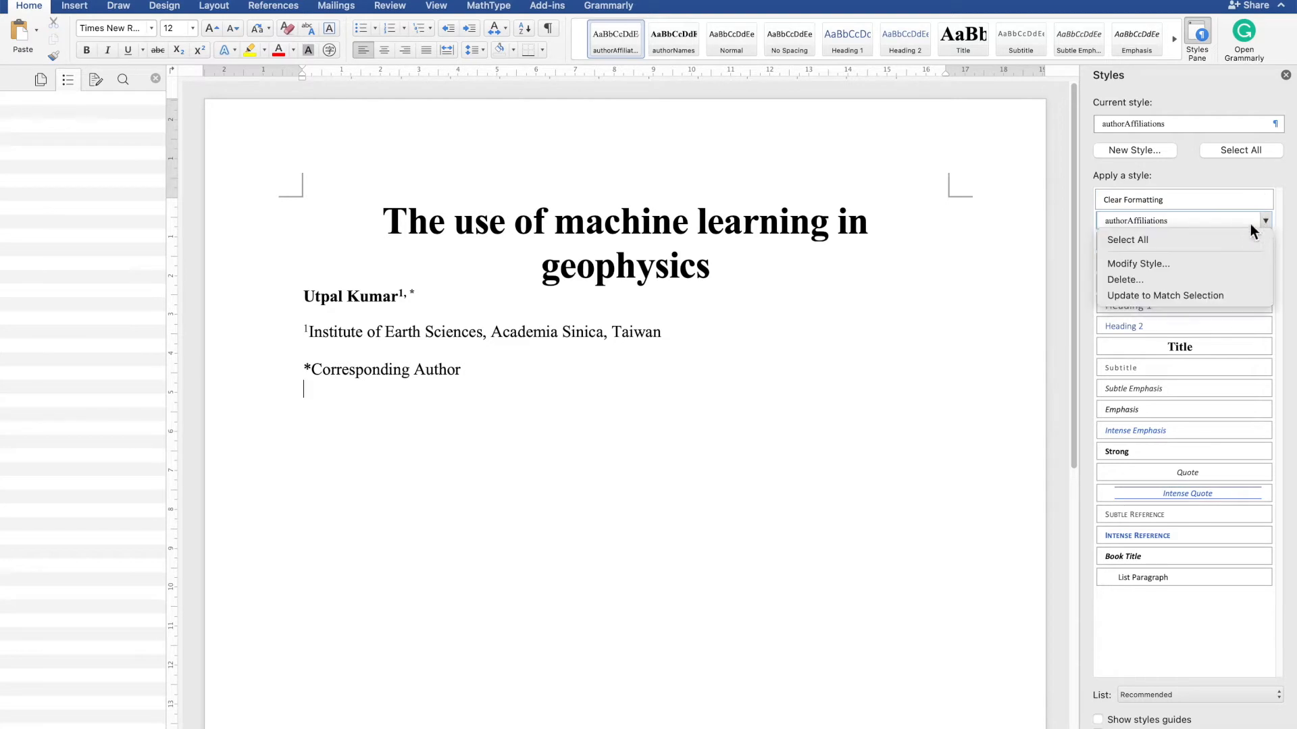
left_click(1201, 265)
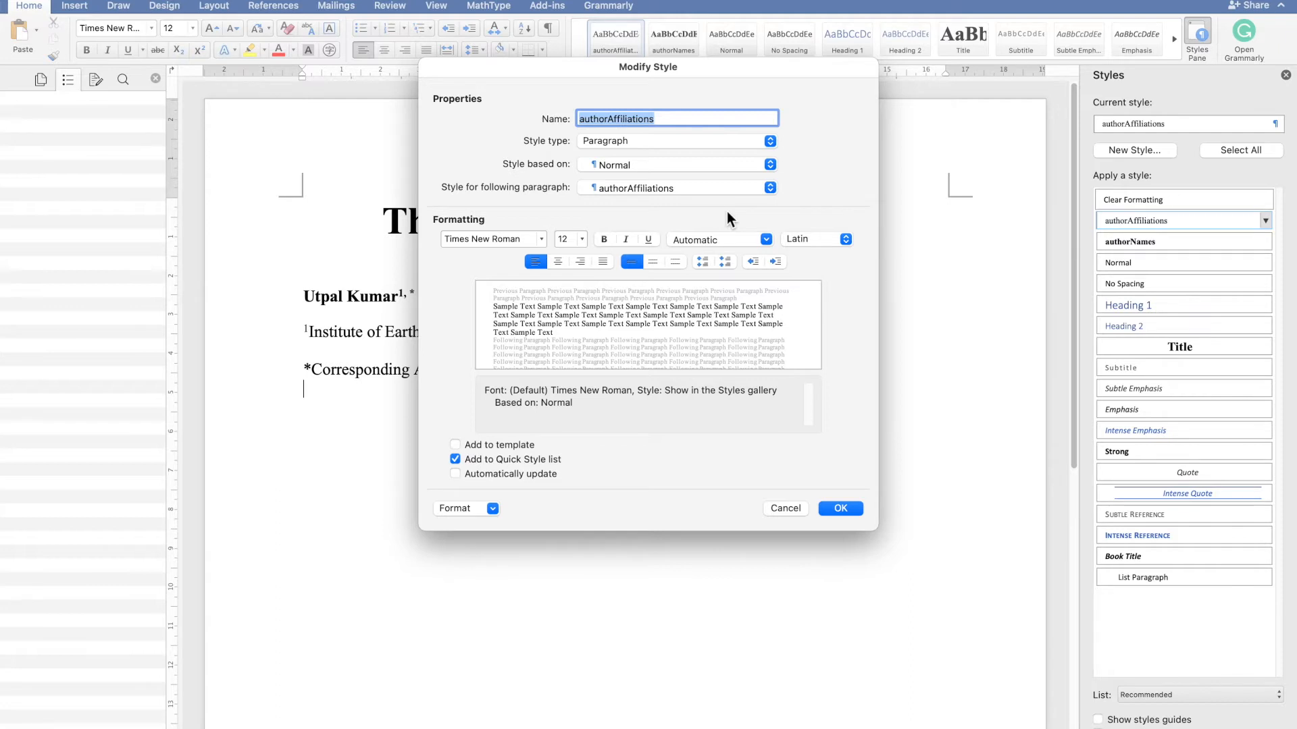
left_click(480, 474)
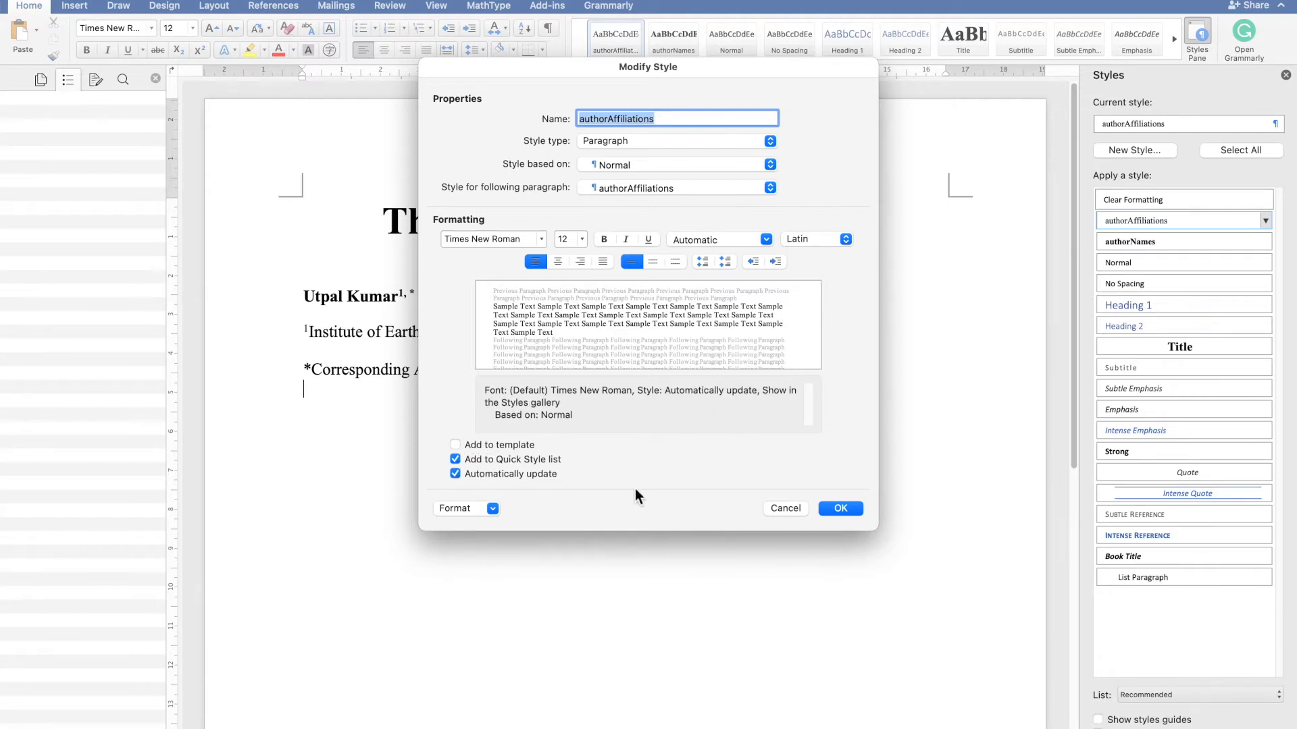
left_click(841, 508)
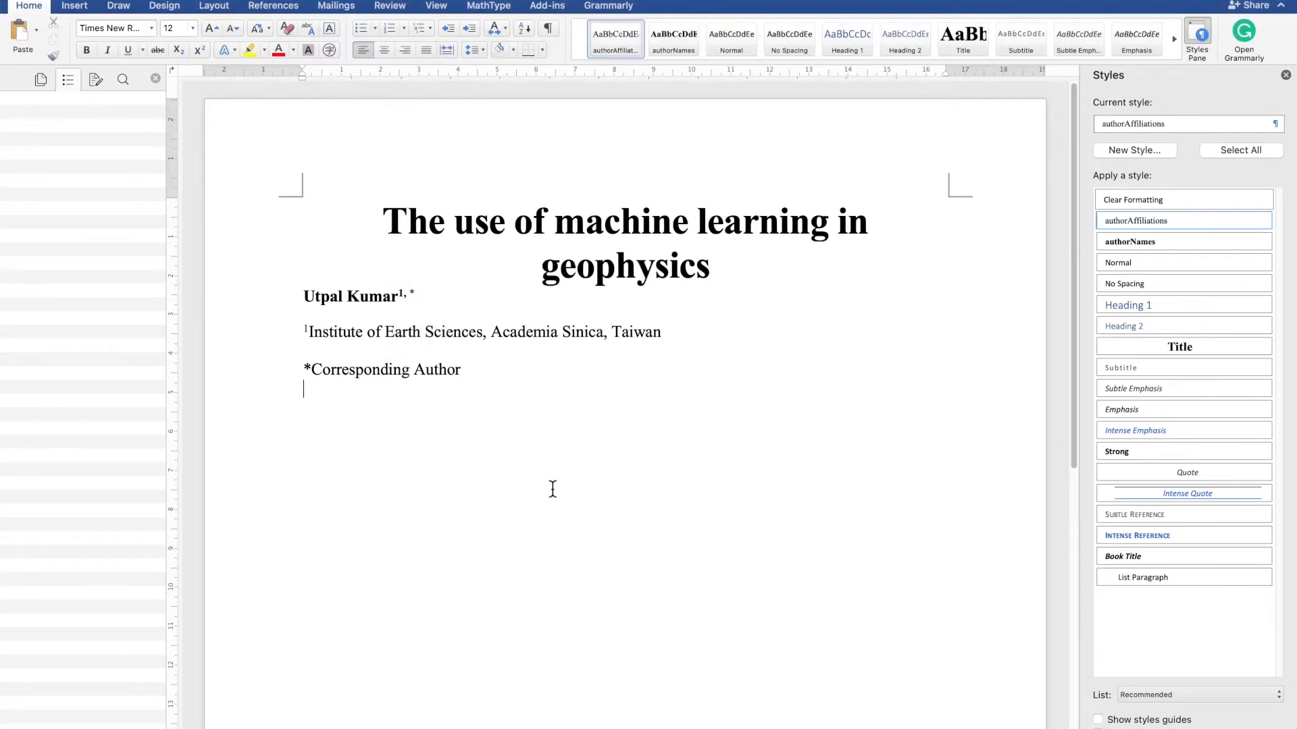
- Add a new paragraph reading "Abstract" below the corresponding-author line
key("Return")
type("Abstract Title")
key("Return")
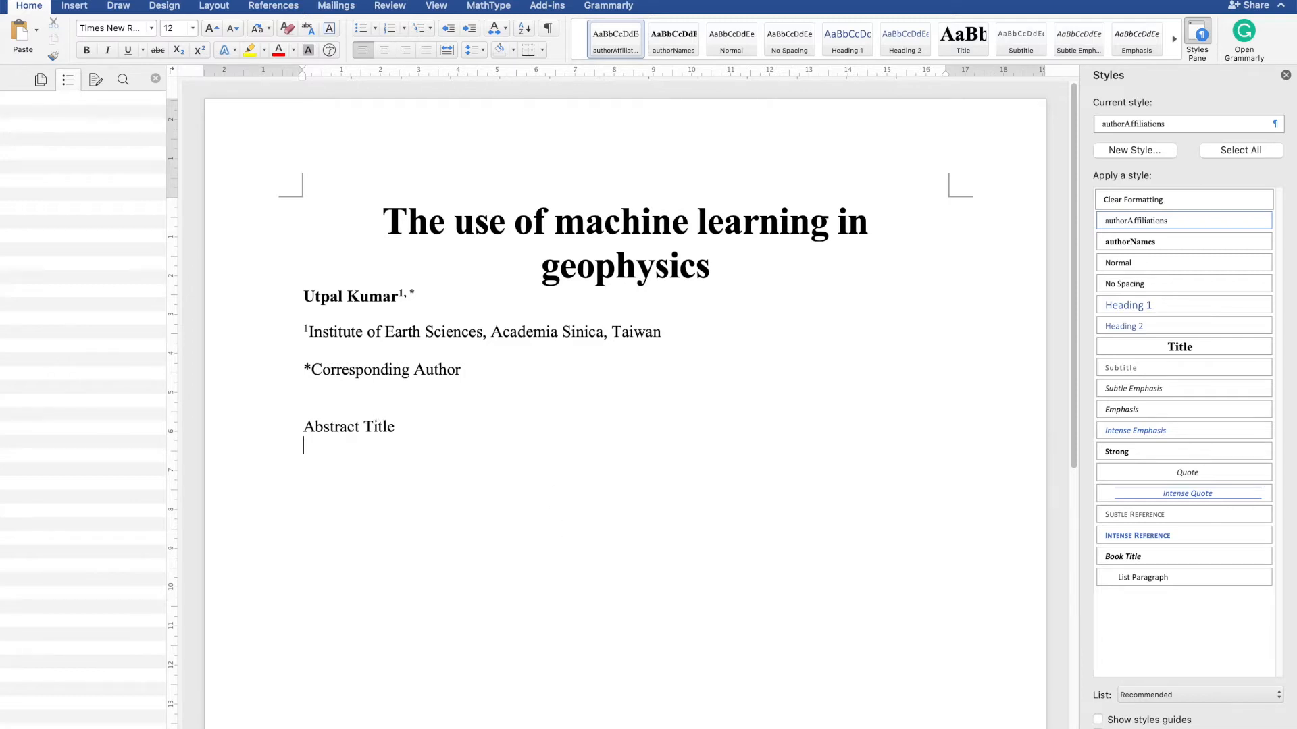
double_click(382, 428)
key("BackSpace")
- Apply the Heading 1 style to the "Abstract" line
double_click(336, 427)
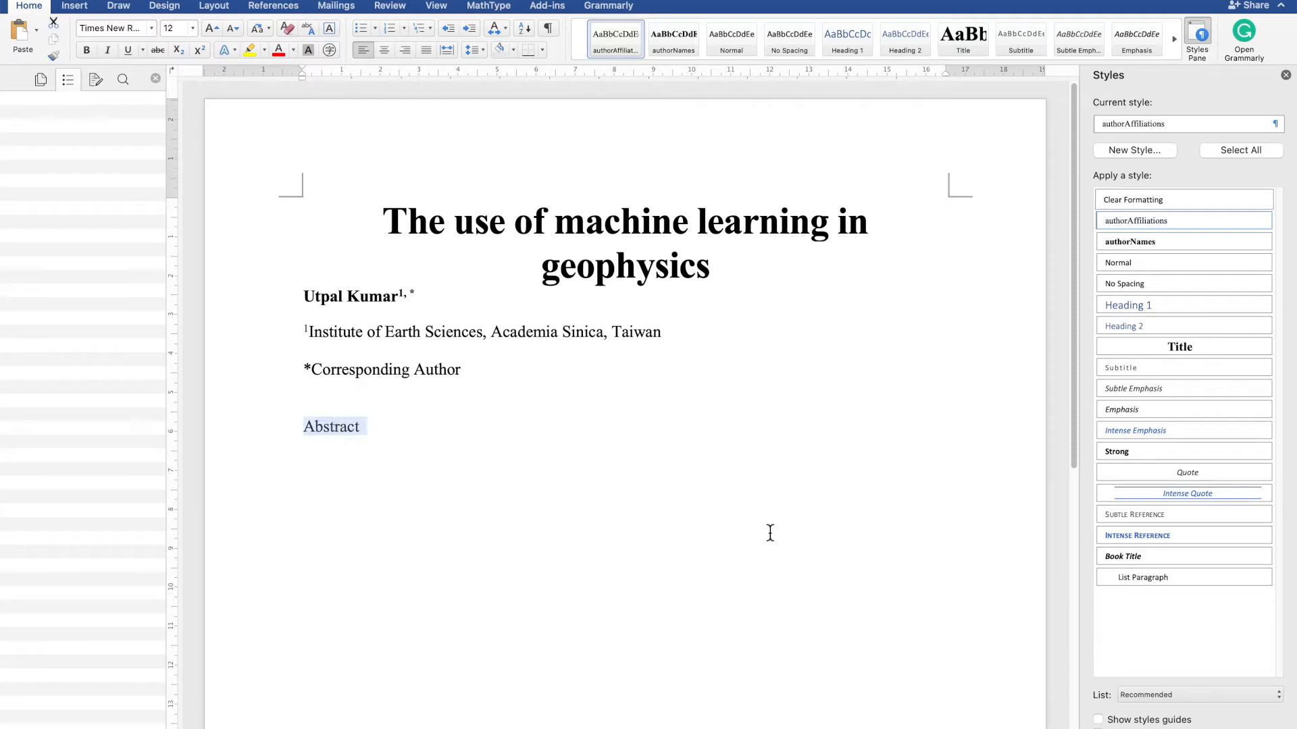
left_click(1156, 310)
left_click(566, 487)
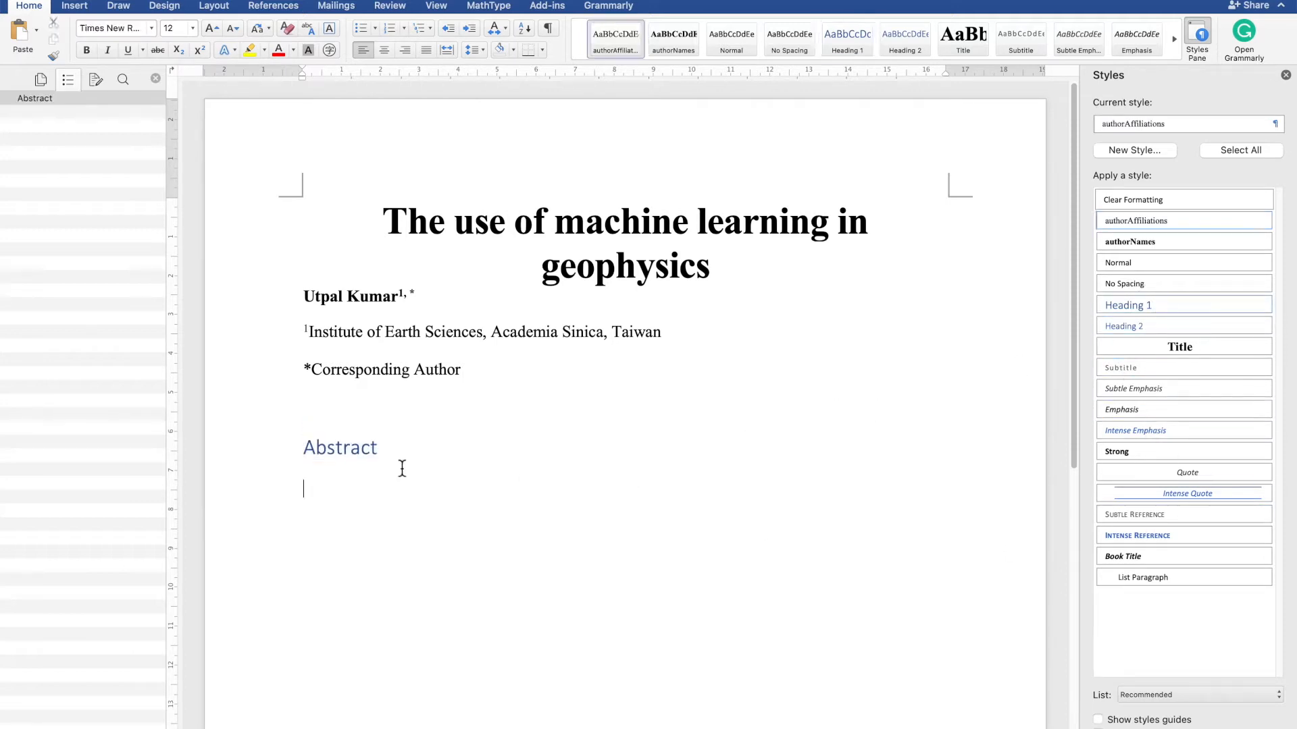
- Modify the Heading 1 style to use Automatic font colour and the Times New Roman font
double_click(367, 455)
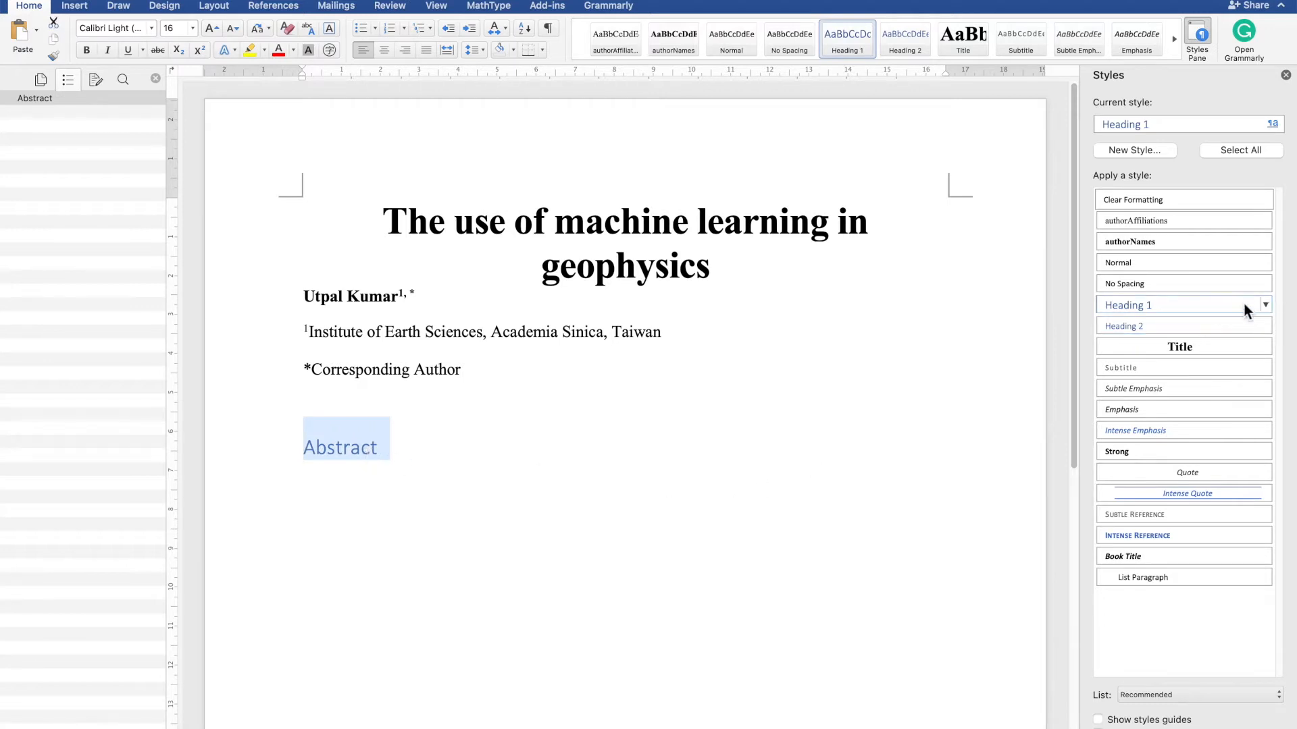
left_click(1263, 305)
left_click(1194, 345)
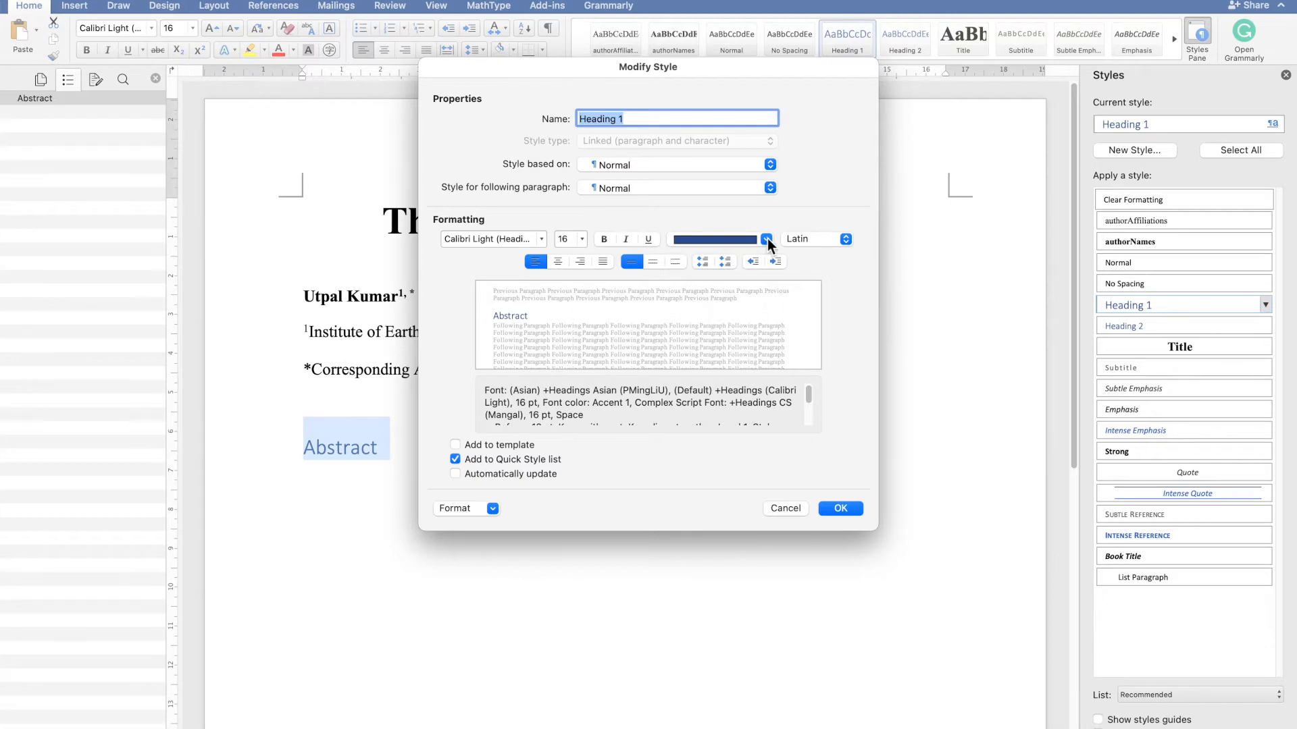
left_click(767, 240)
left_click(741, 261)
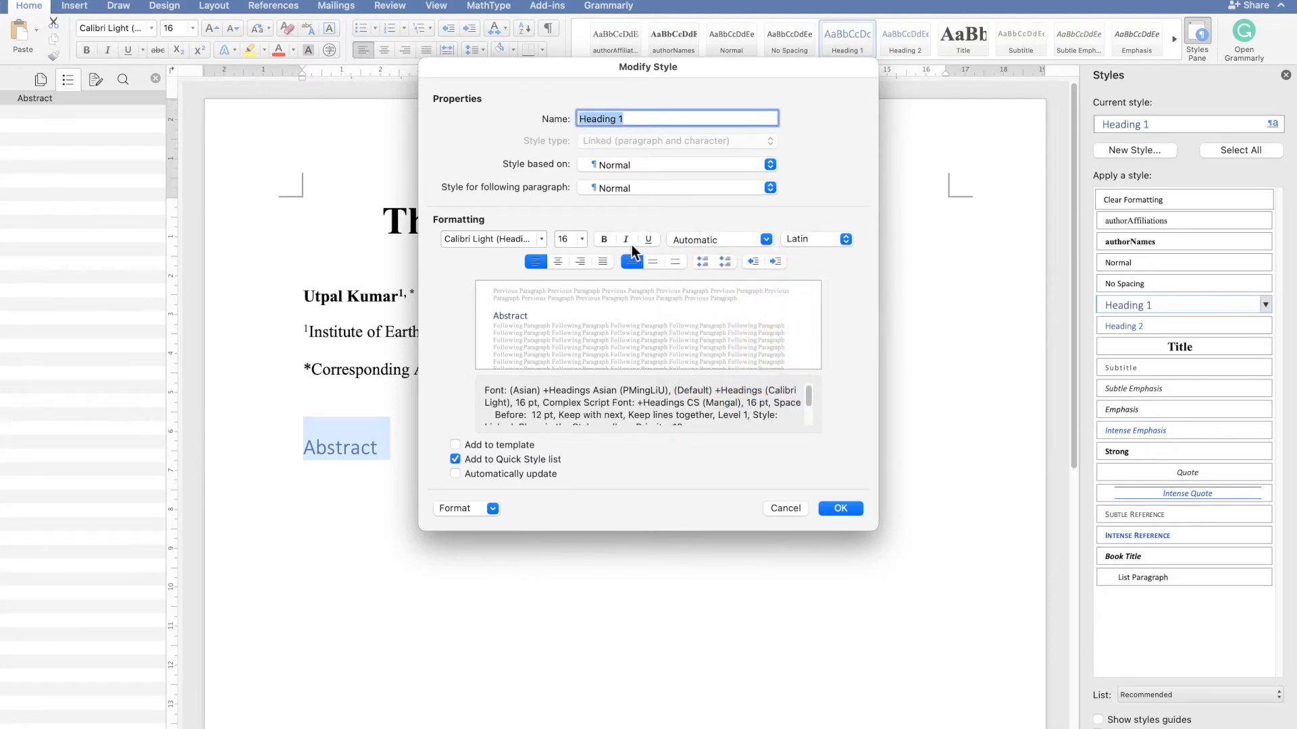
double_click(517, 240)
triple_click(517, 239)
type("Times New Roman")
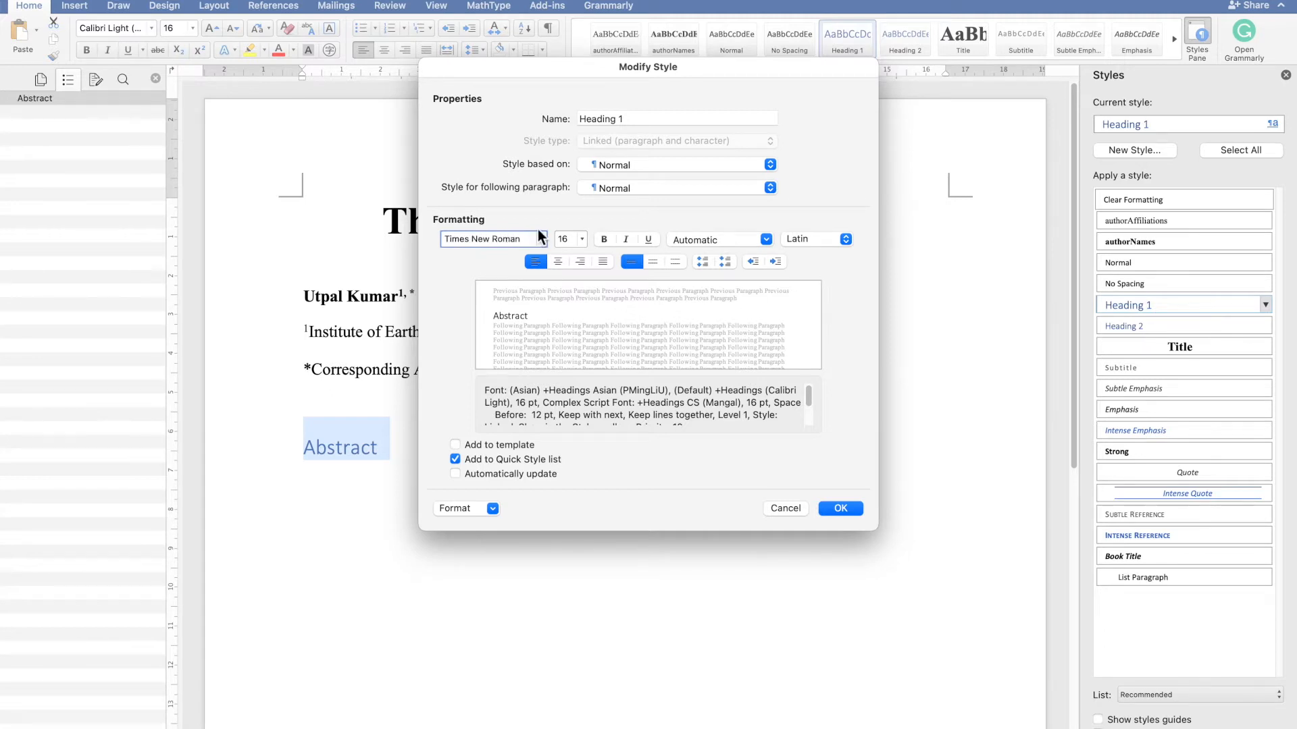
key("Return")
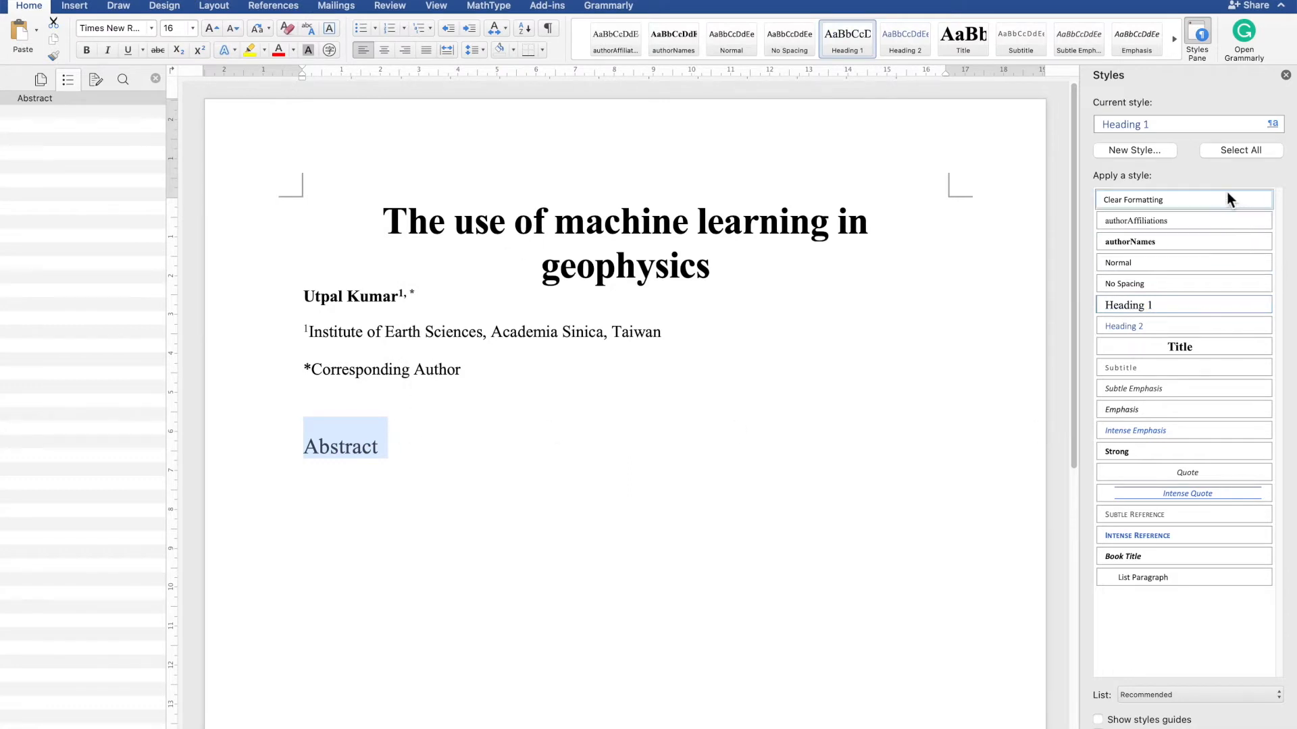
- Make the Heading 1 style's Times New Roman font bold
left_click(1277, 125)
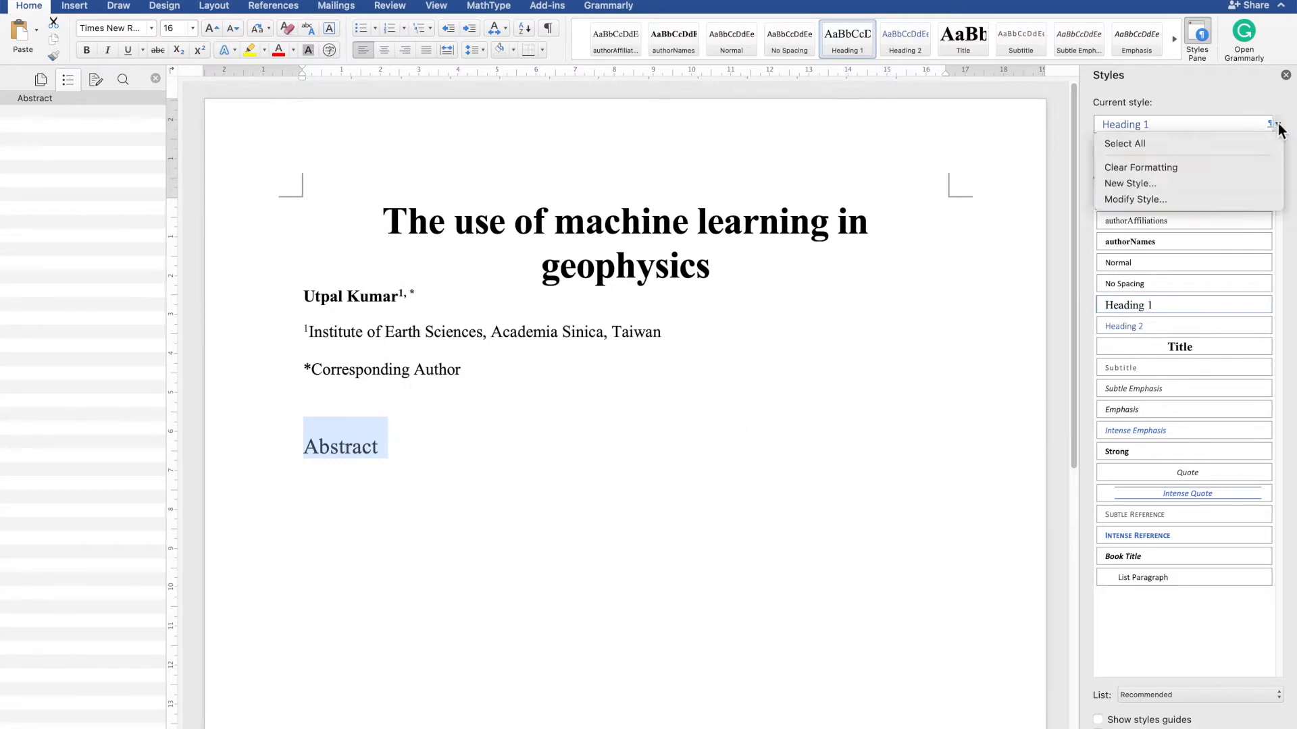
left_click(1194, 197)
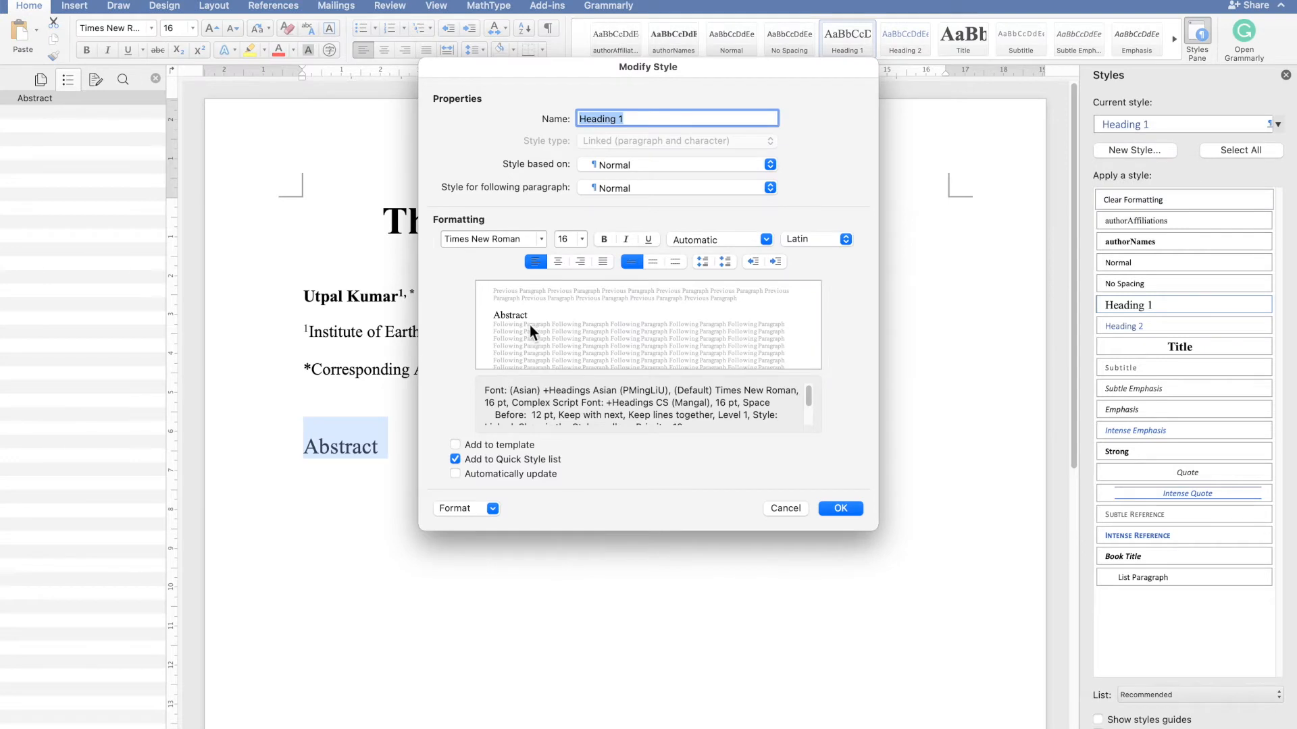
left_click(544, 240)
mouse_move(604, 454)
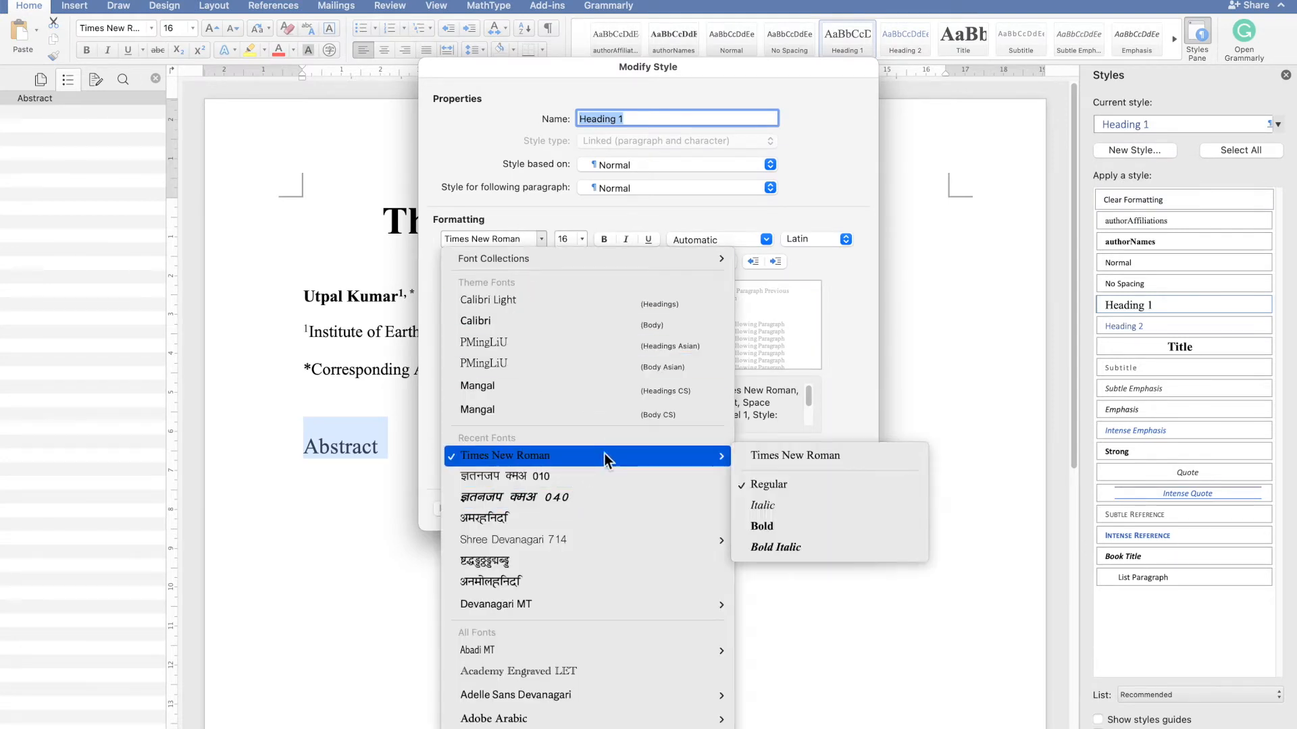
left_click(812, 528)
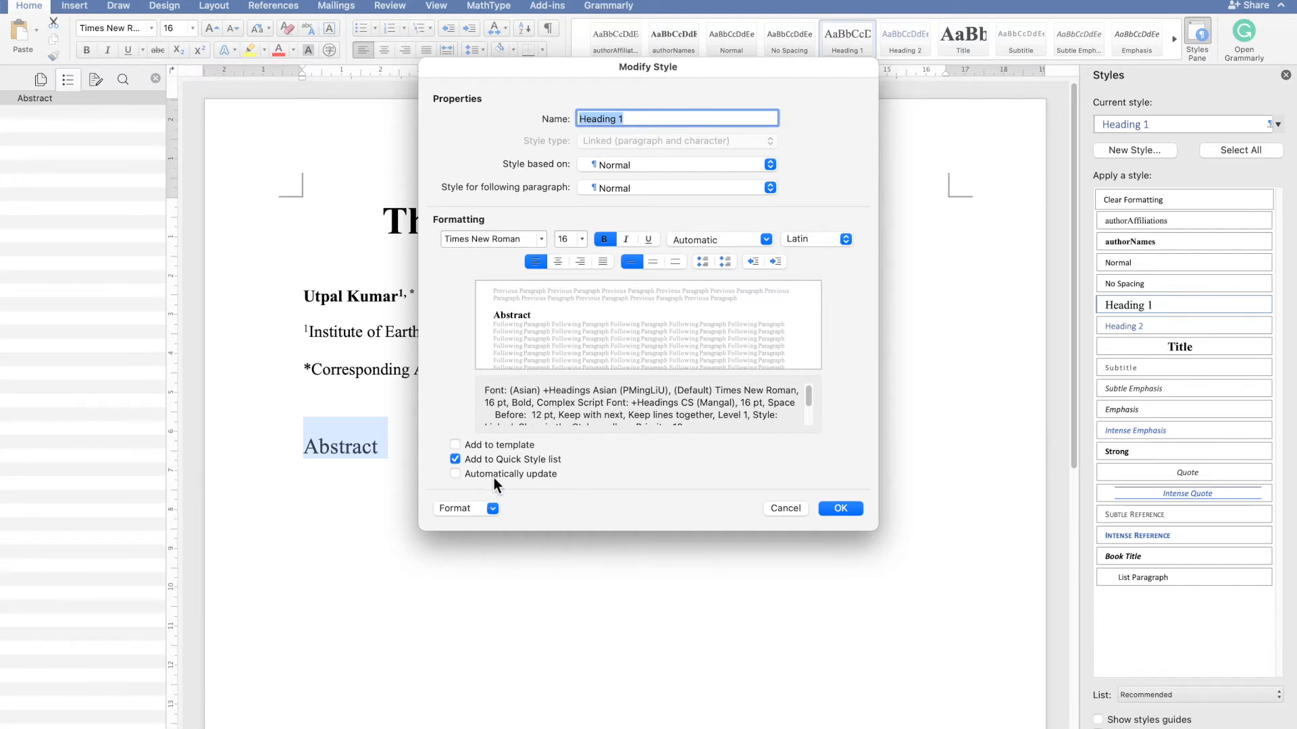
- Set the Heading 1 style's paragraph spacing after to 12 pt
left_click(491, 508)
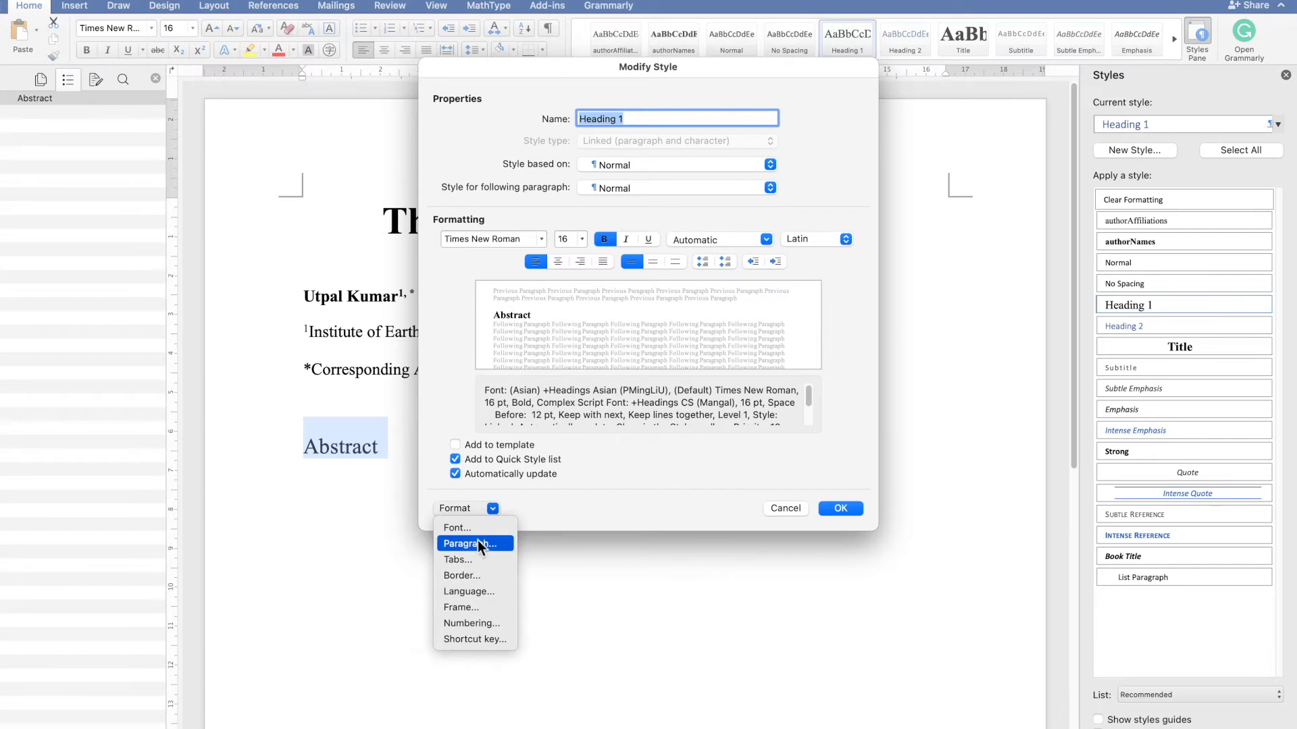
left_click(474, 544)
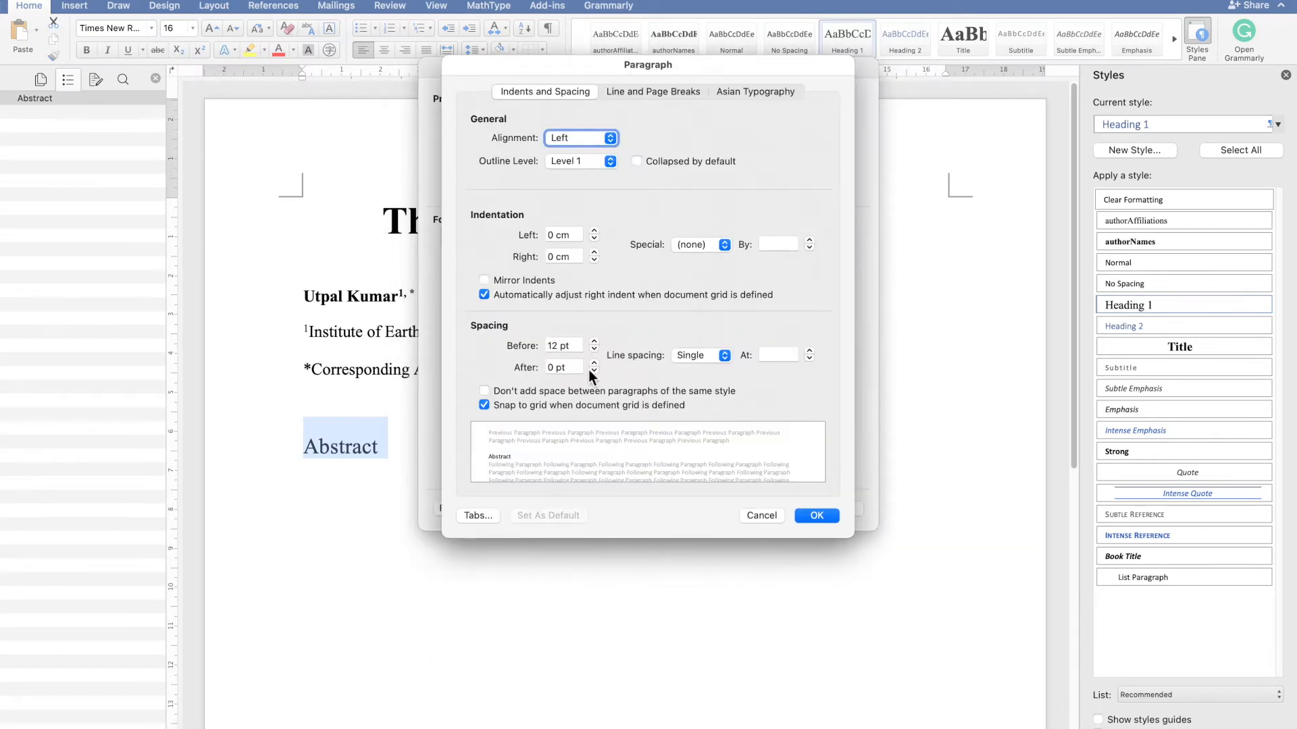
left_click(595, 365)
left_click(595, 365)
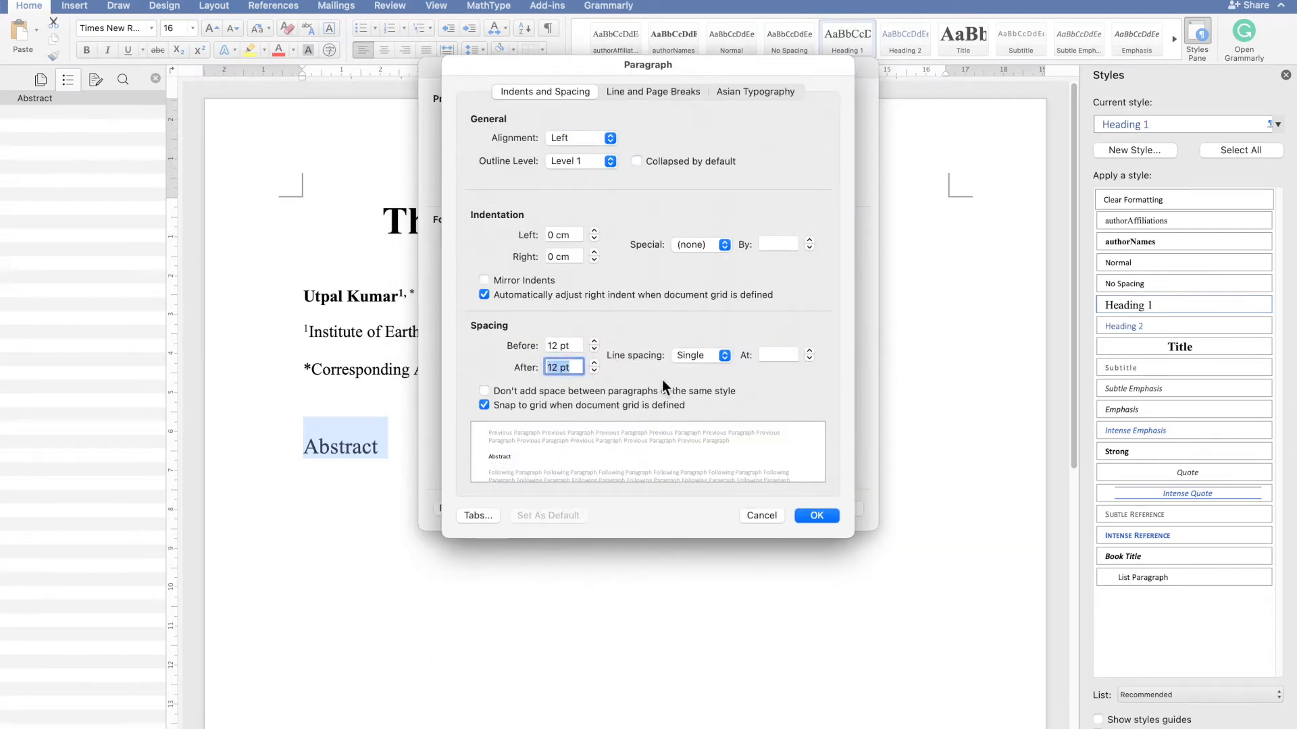
left_click(812, 516)
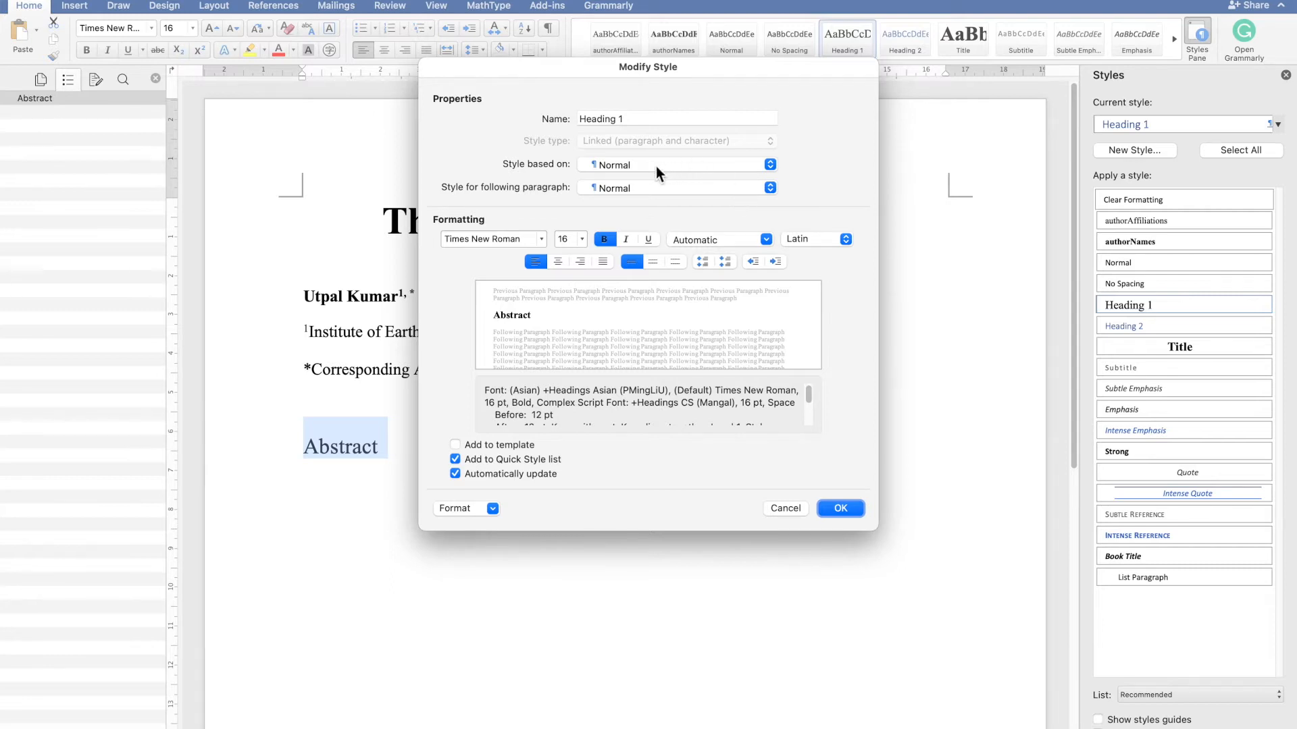
- Rename the Heading 1 style to Heading Unnumbered and apply the style changes
left_click(658, 126)
key("BackSpace")
key("BackSpace")
type("Un")
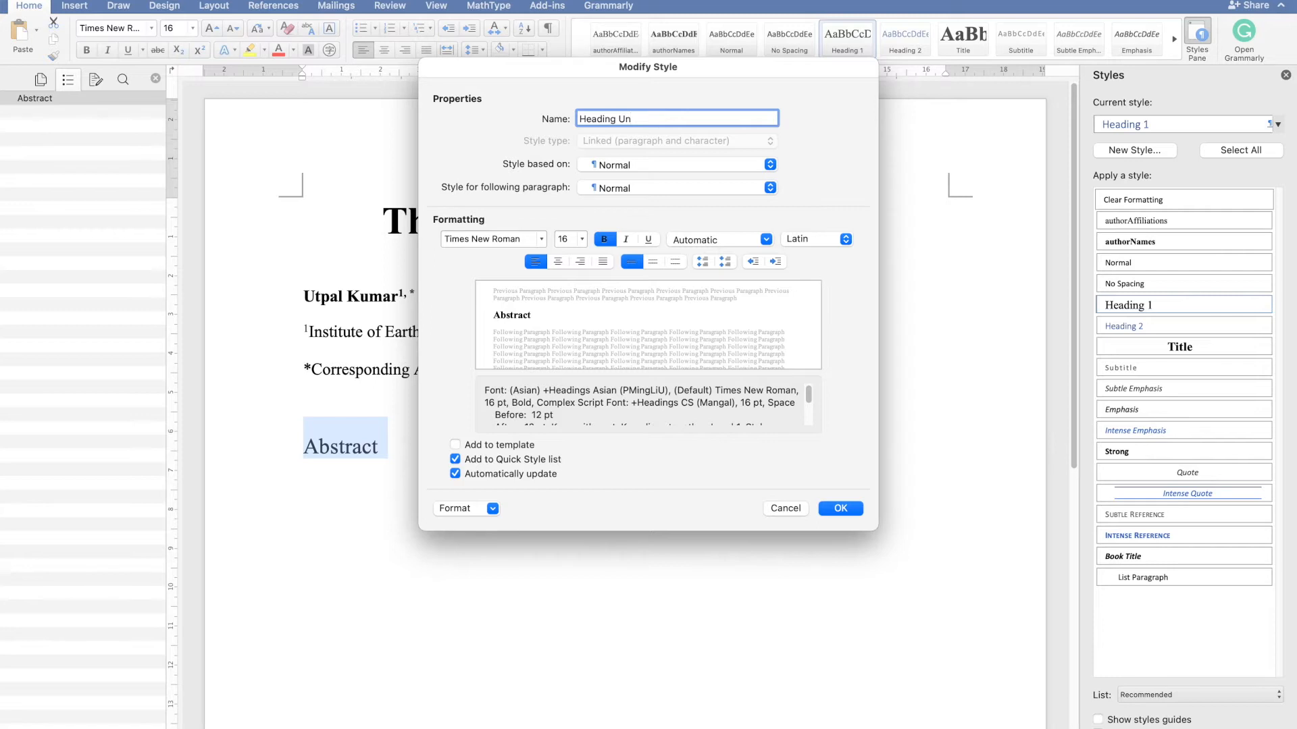
type("numbered")
left_click(840, 508)
left_click(322, 478)
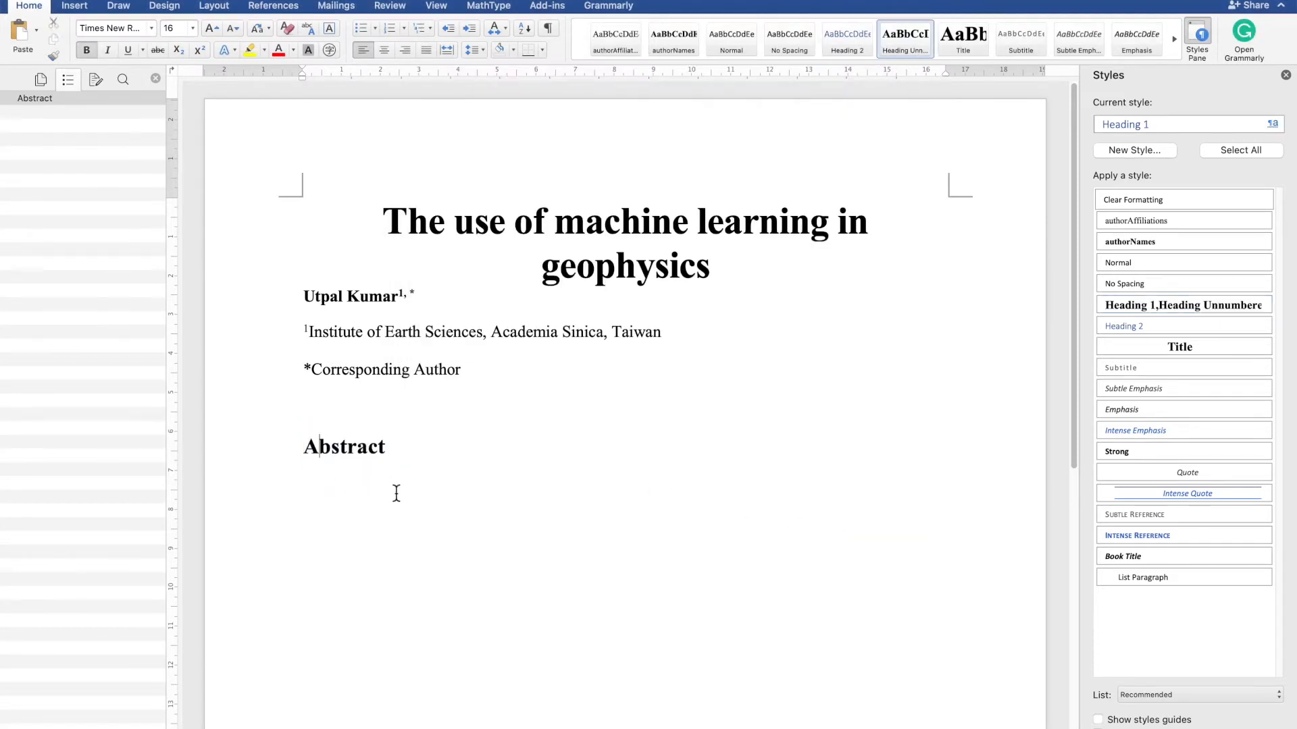
- Paste a Lorem ipsum paragraph on a new line below the Abstract heading
left_click(526, 466)
key("Return")
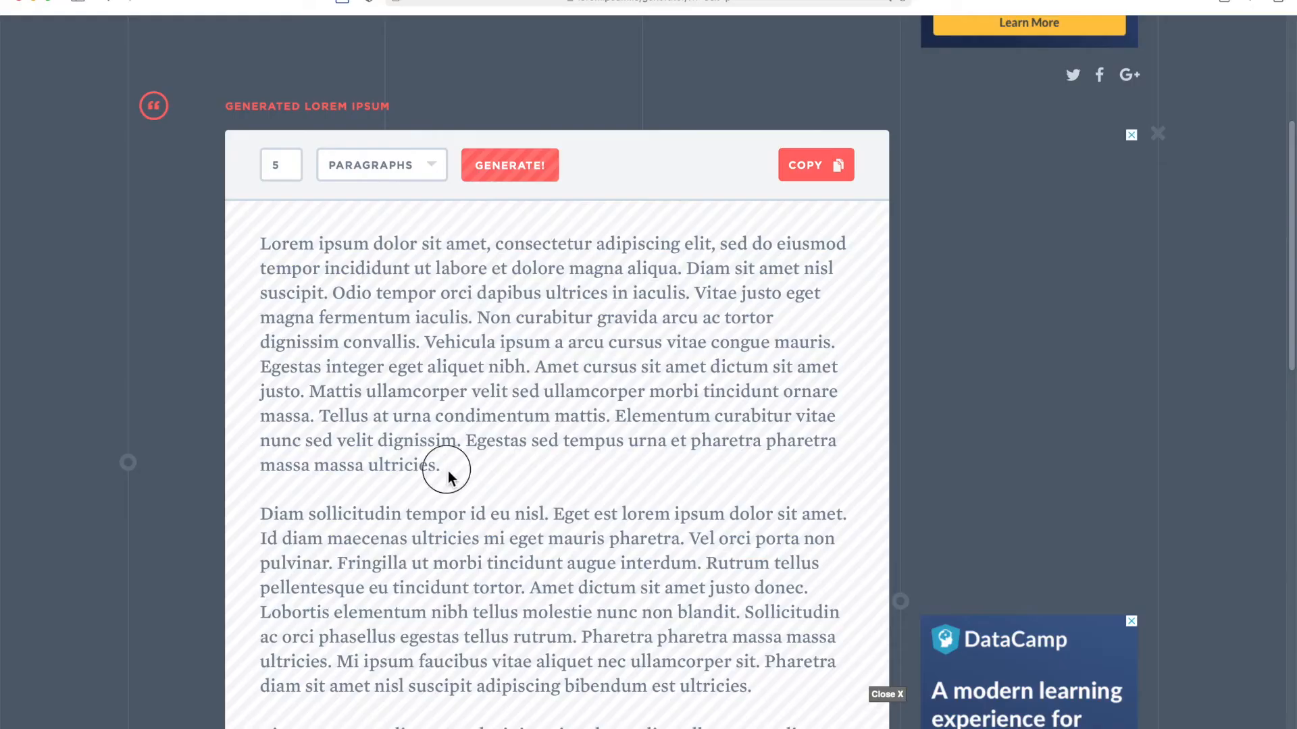
left_click_drag(442, 469, 247, 229)
key("super+c")
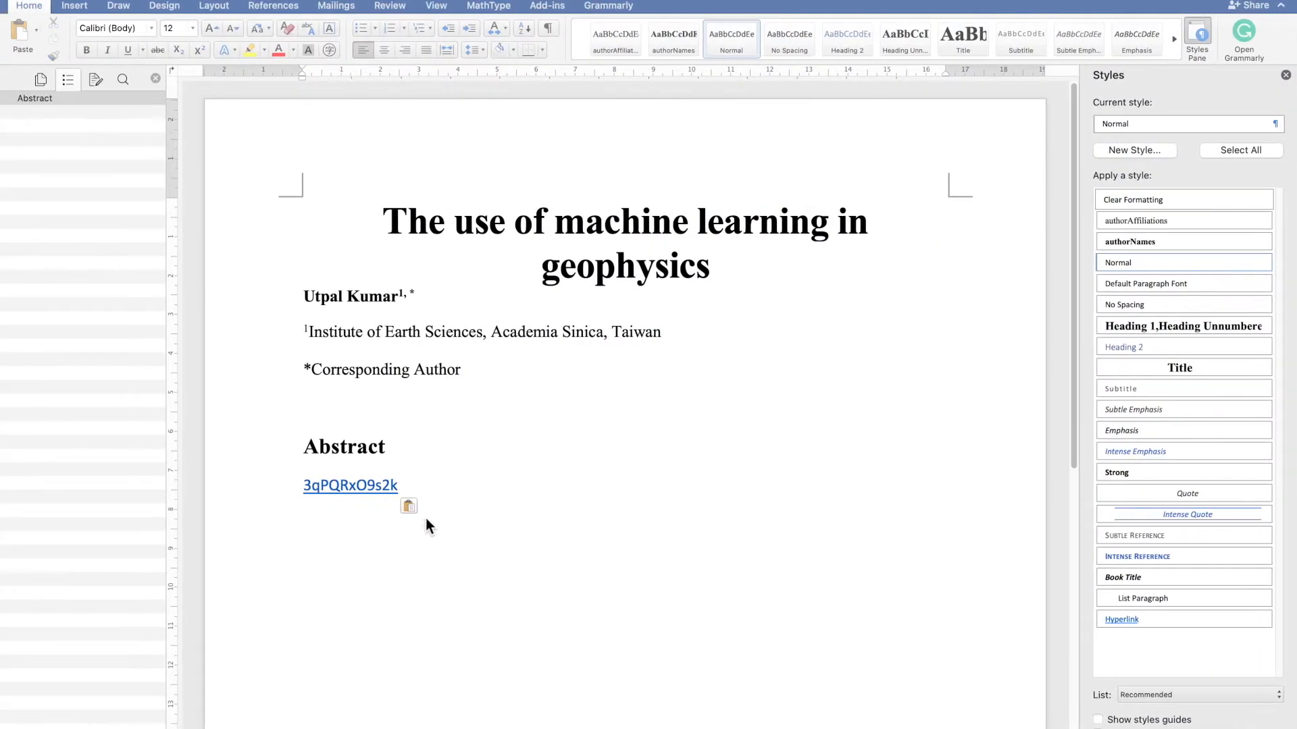
left_click_drag(423, 486, 281, 486)
key("BackSpace")
key("super+v")
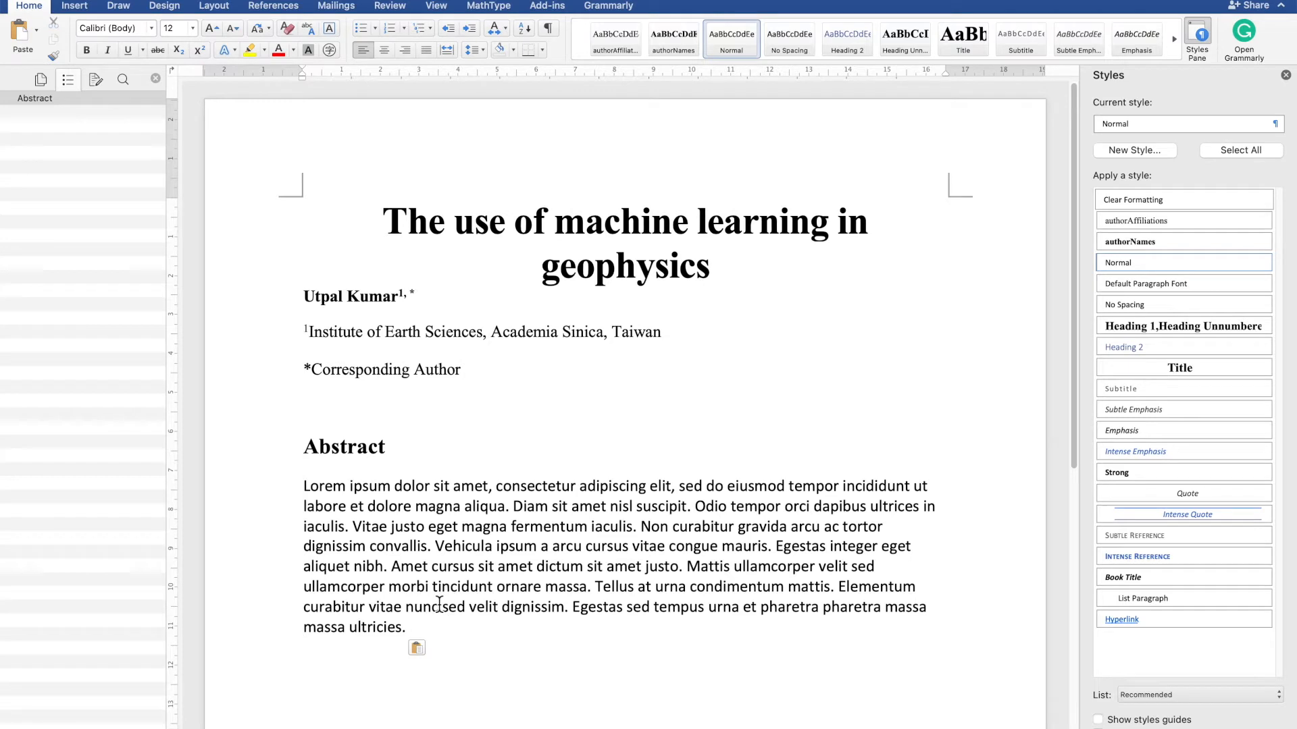
- Create a new paragraph style named mainText from the selected abstract paragraph
scroll(449, 589, "down", 1)
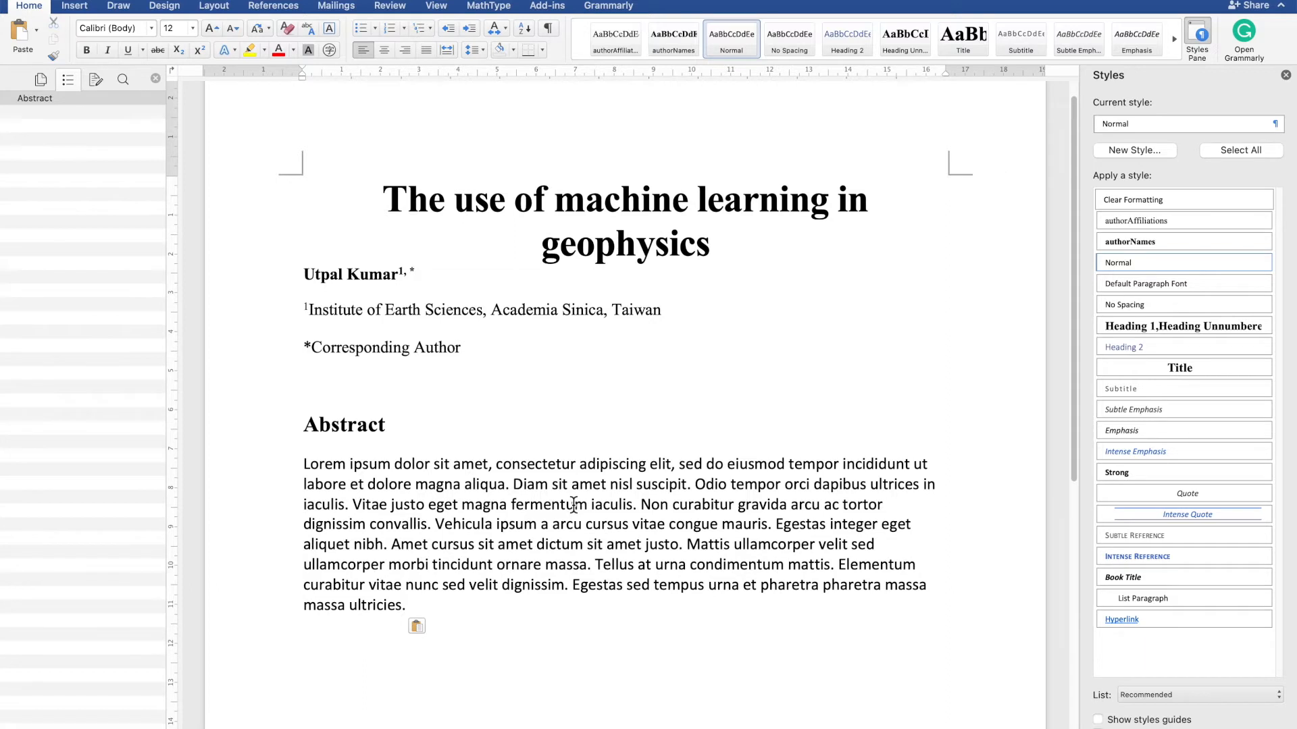
left_click(404, 607)
left_click_drag(403, 607, 297, 465)
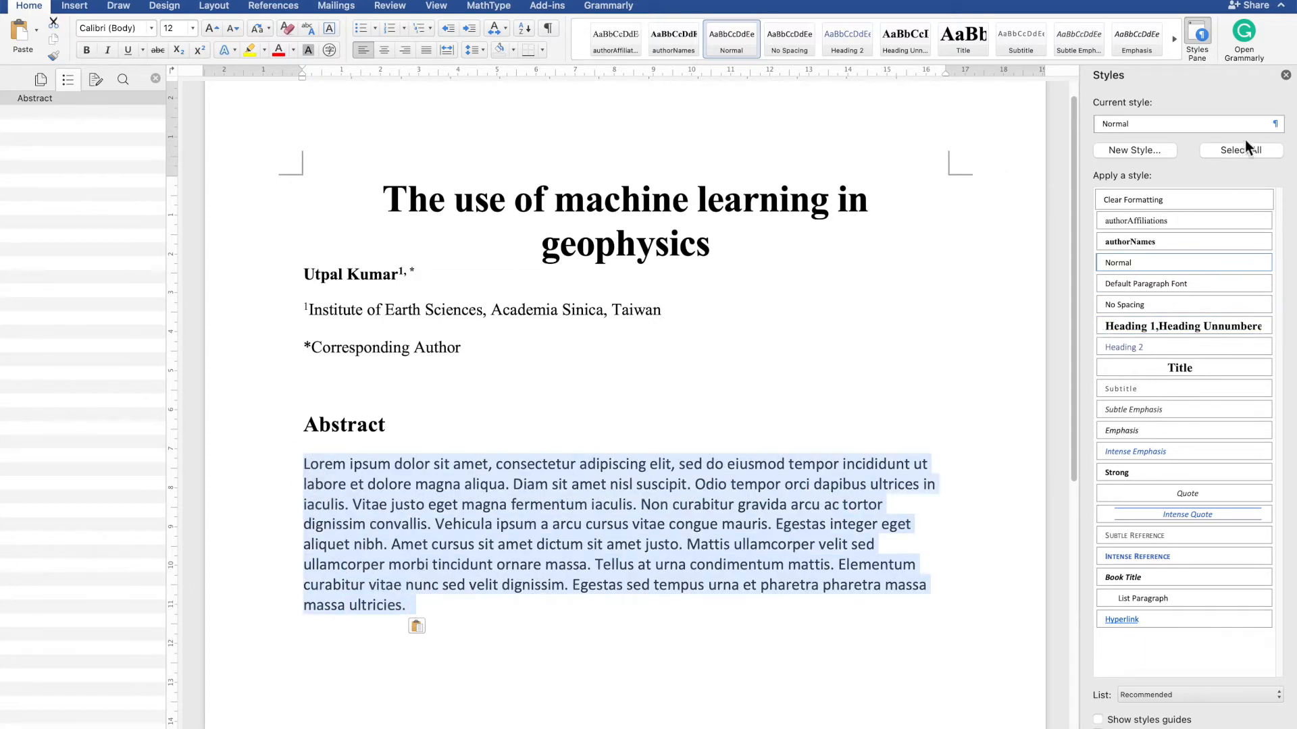
left_click(1274, 125)
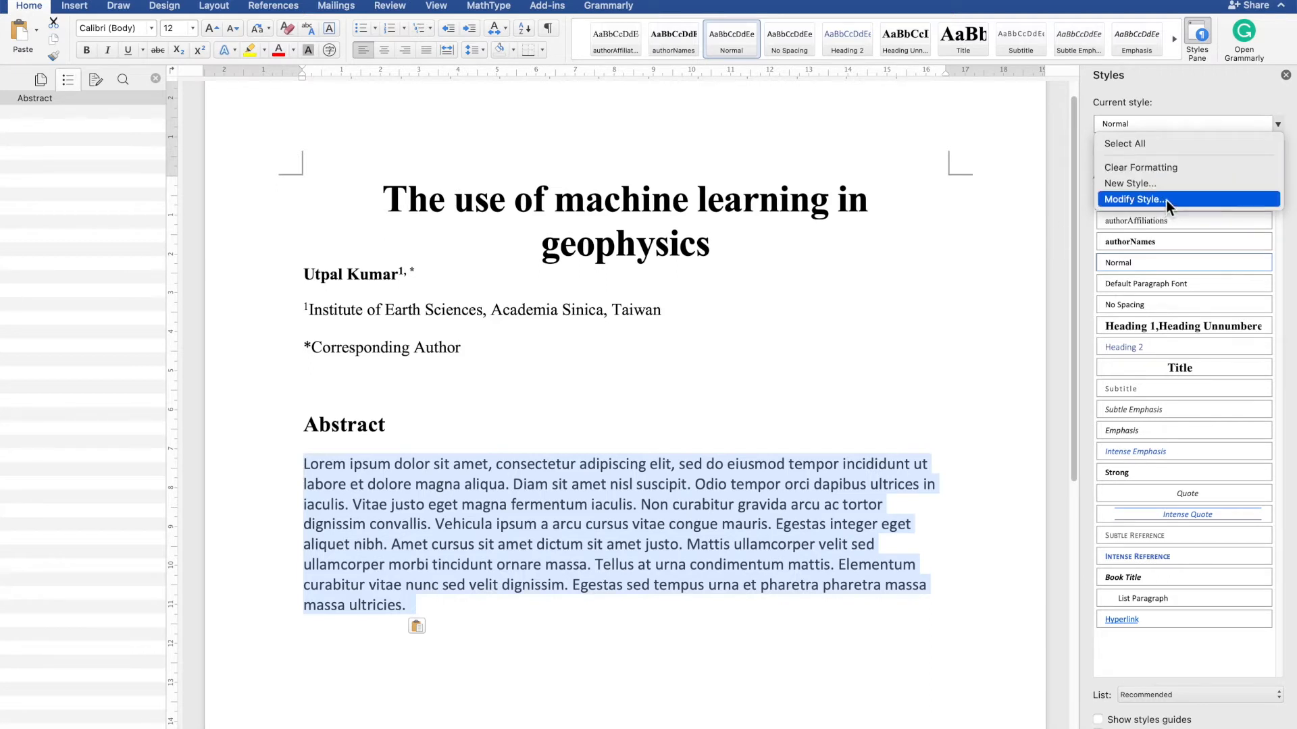
key("Down")
key("Down")
key("Down")
key("Return")
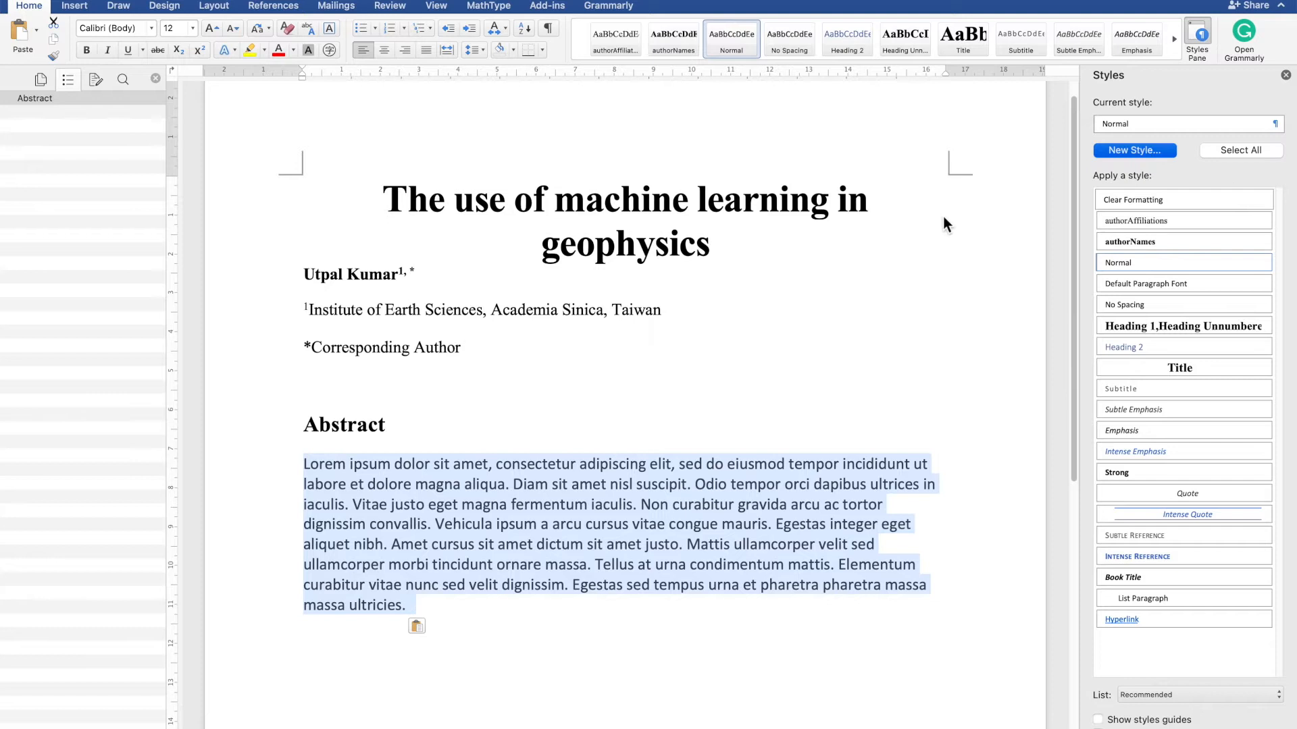
type("mai")
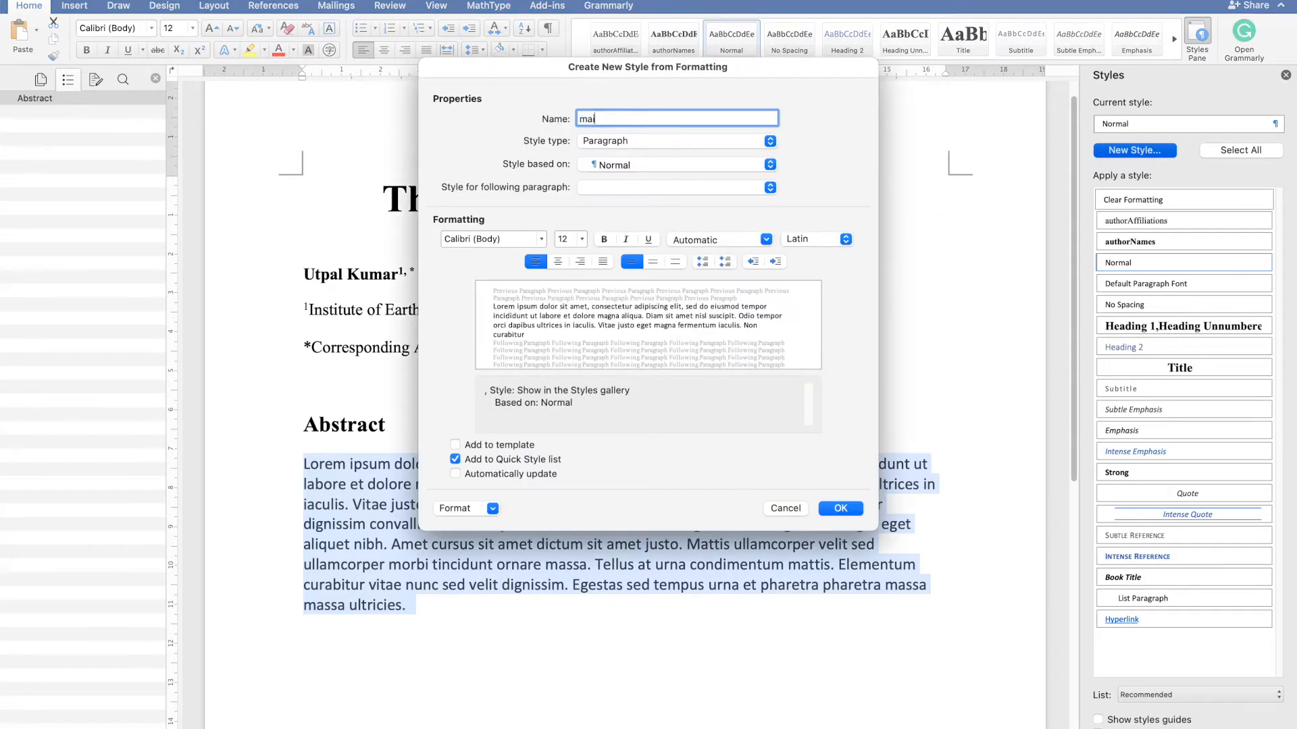
type("nText")
- Set the mainText style's font to Times New Roman Regular
left_click(519, 241)
type("TImes")
key("BackSpace")
key("BackSpace")
key("BackSpace")
key("BackSpace")
key("BackSpace")
key("BackSpace")
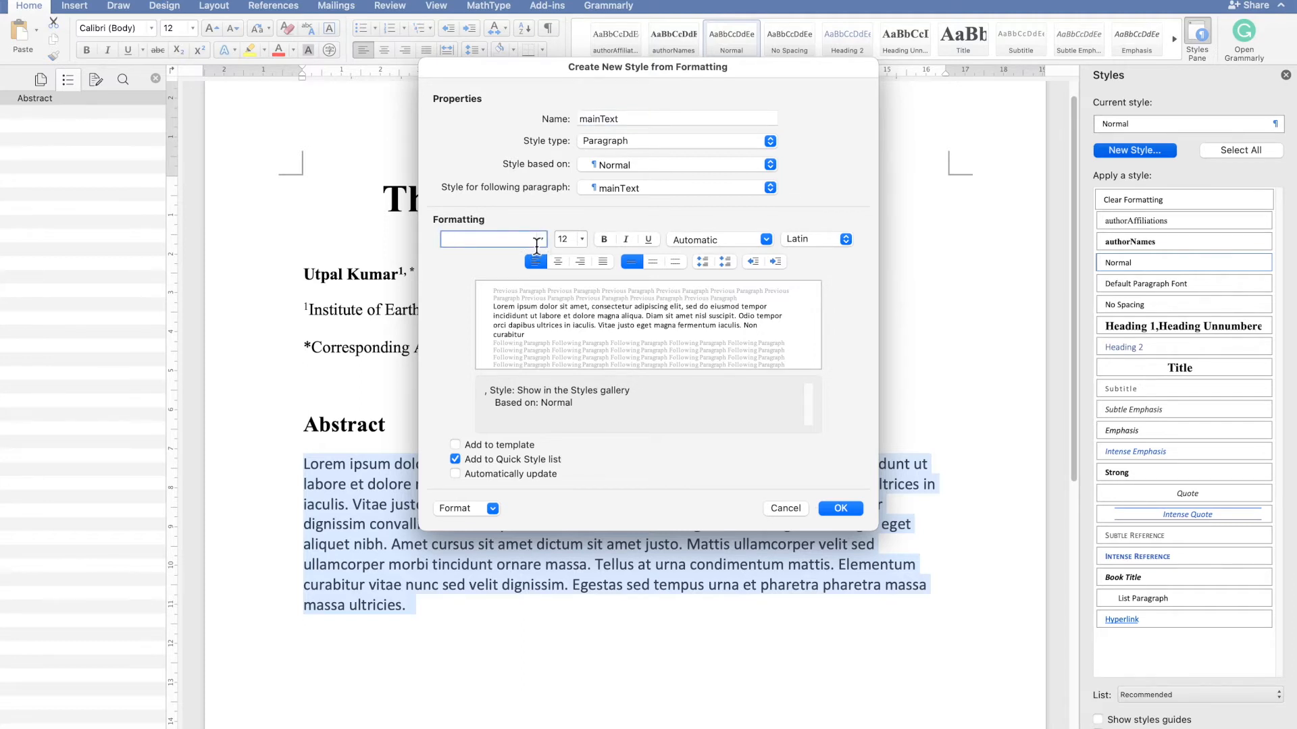
left_click(541, 239)
mouse_move(564, 464)
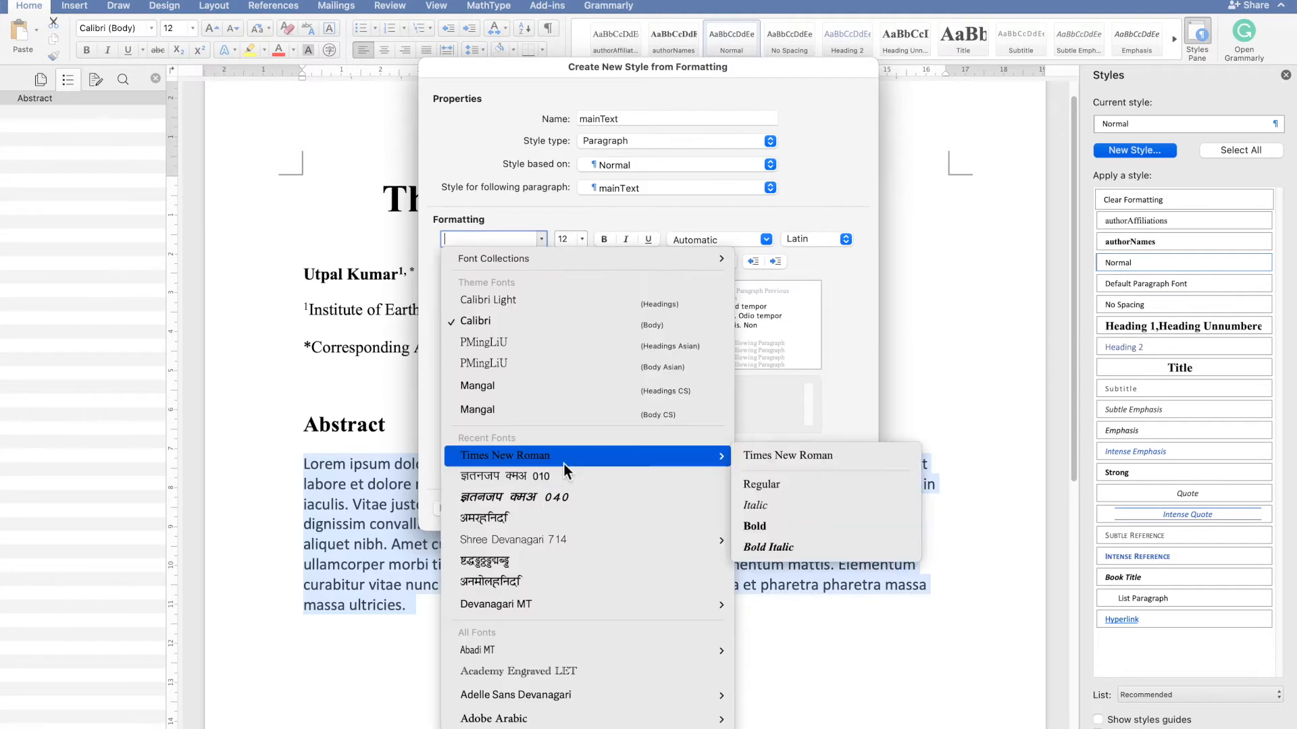
left_click(764, 485)
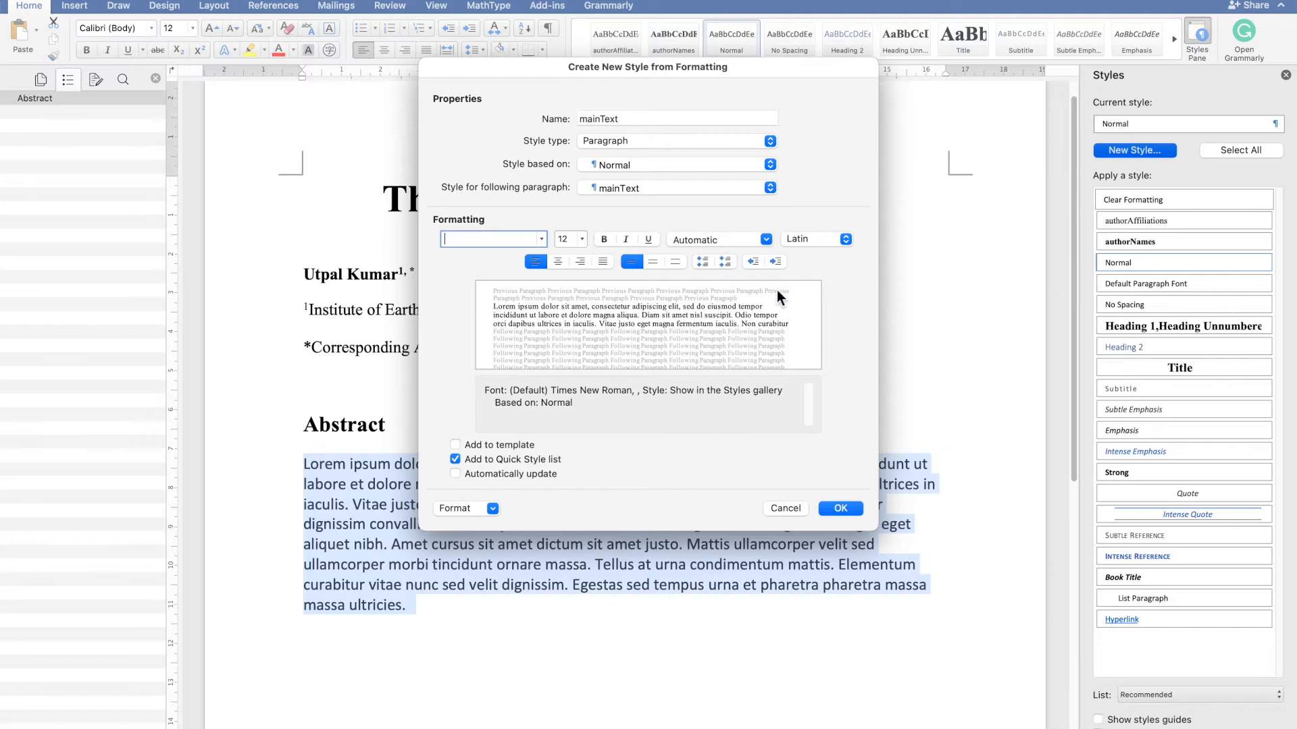
- Give the mainText style 12 pt spacing after, 1.5 lines line spacing and a 1.27 cm first-line indent, then save it
left_click(487, 508)
left_click(479, 548)
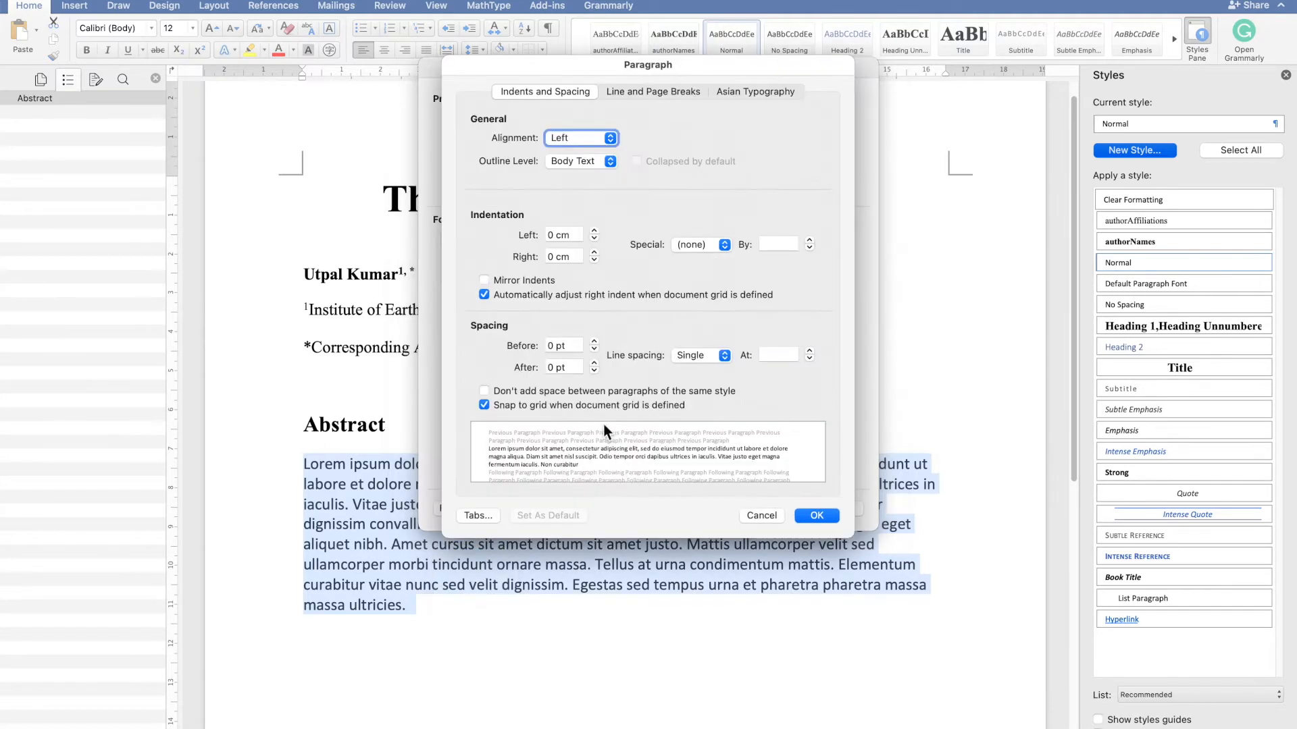
left_click(595, 364)
left_click(595, 363)
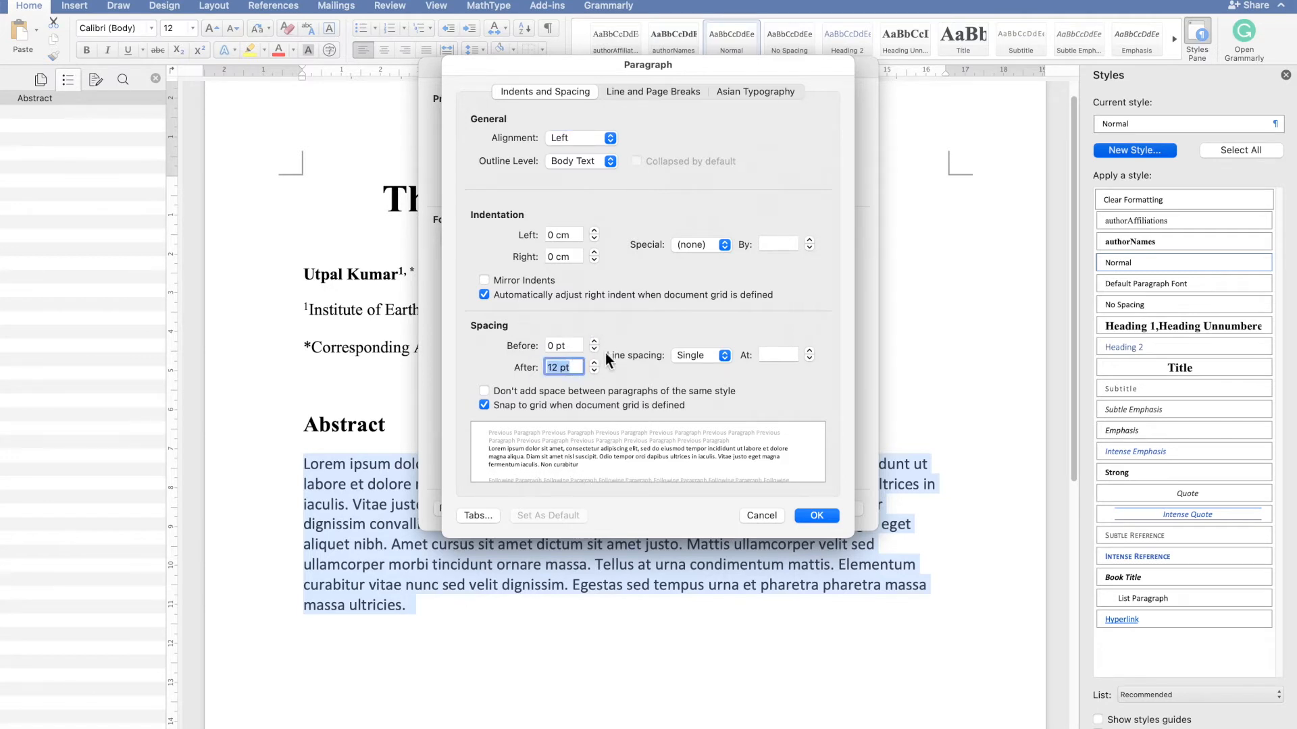
left_click(727, 360)
left_click(712, 374)
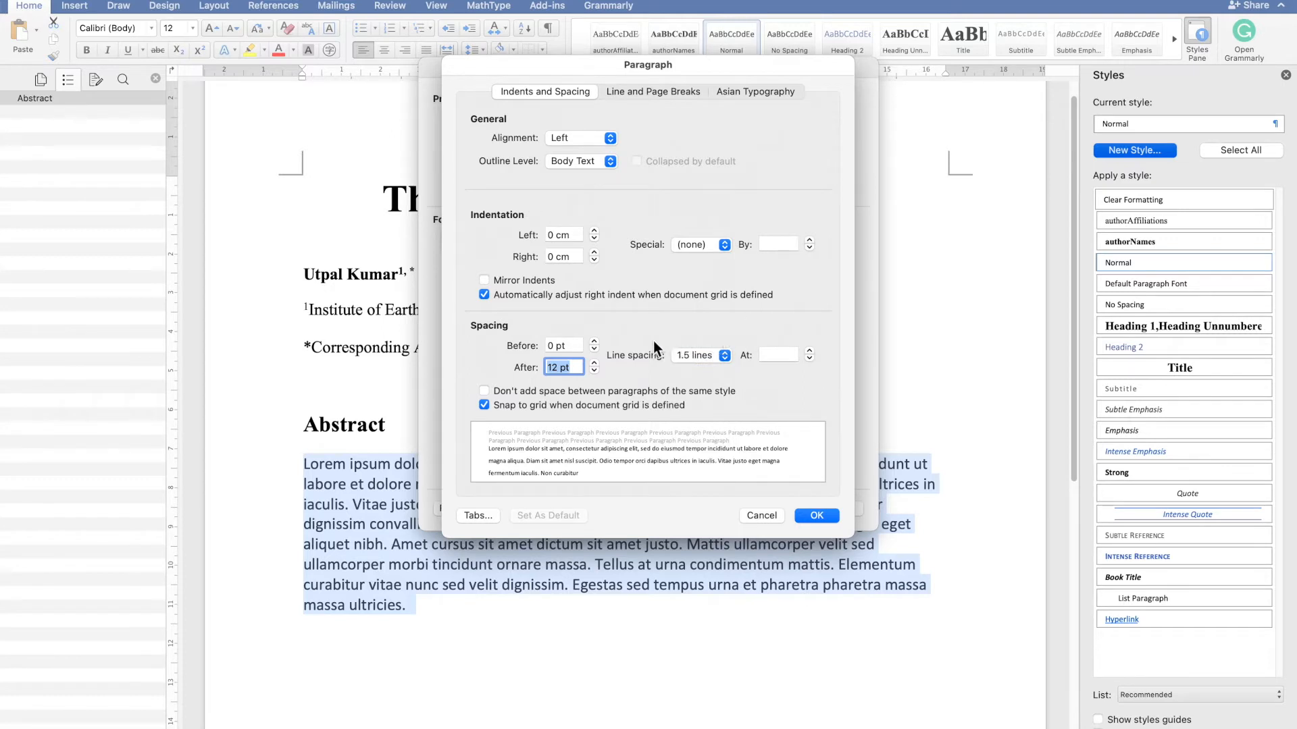
left_click(717, 247)
left_click(698, 262)
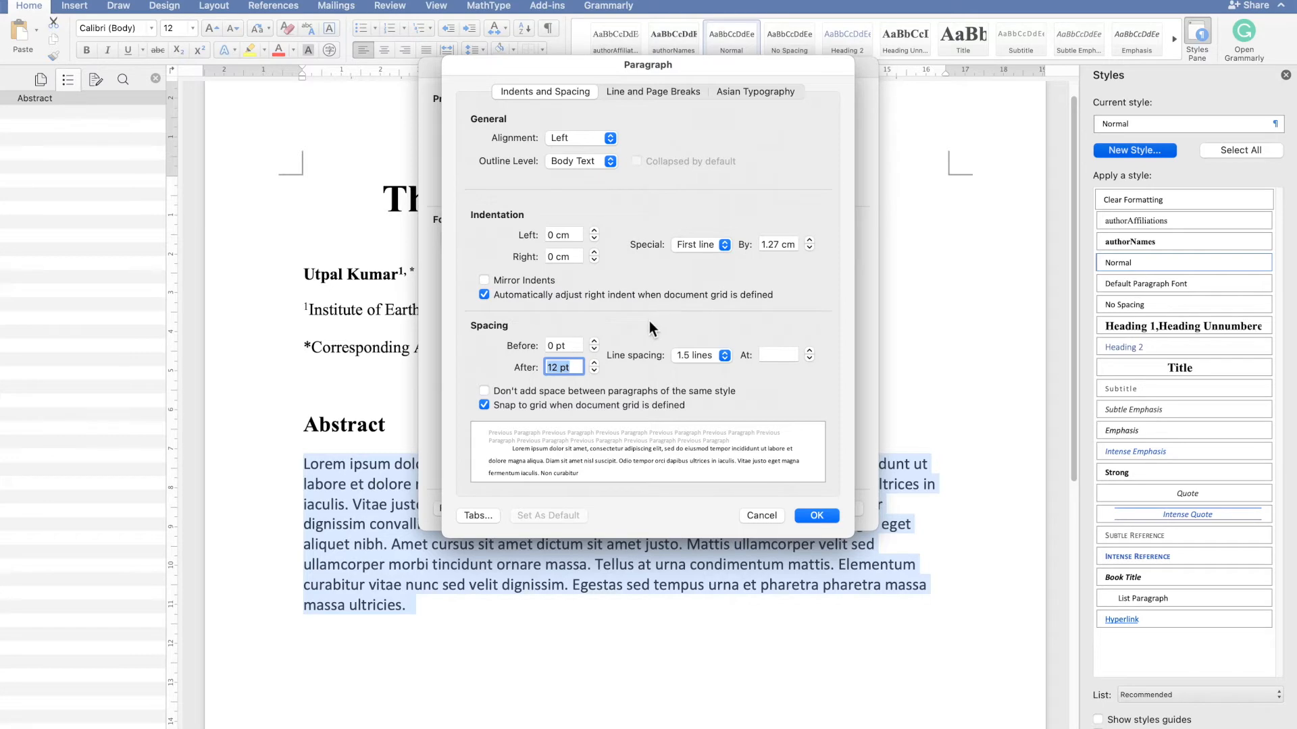
left_click(830, 519)
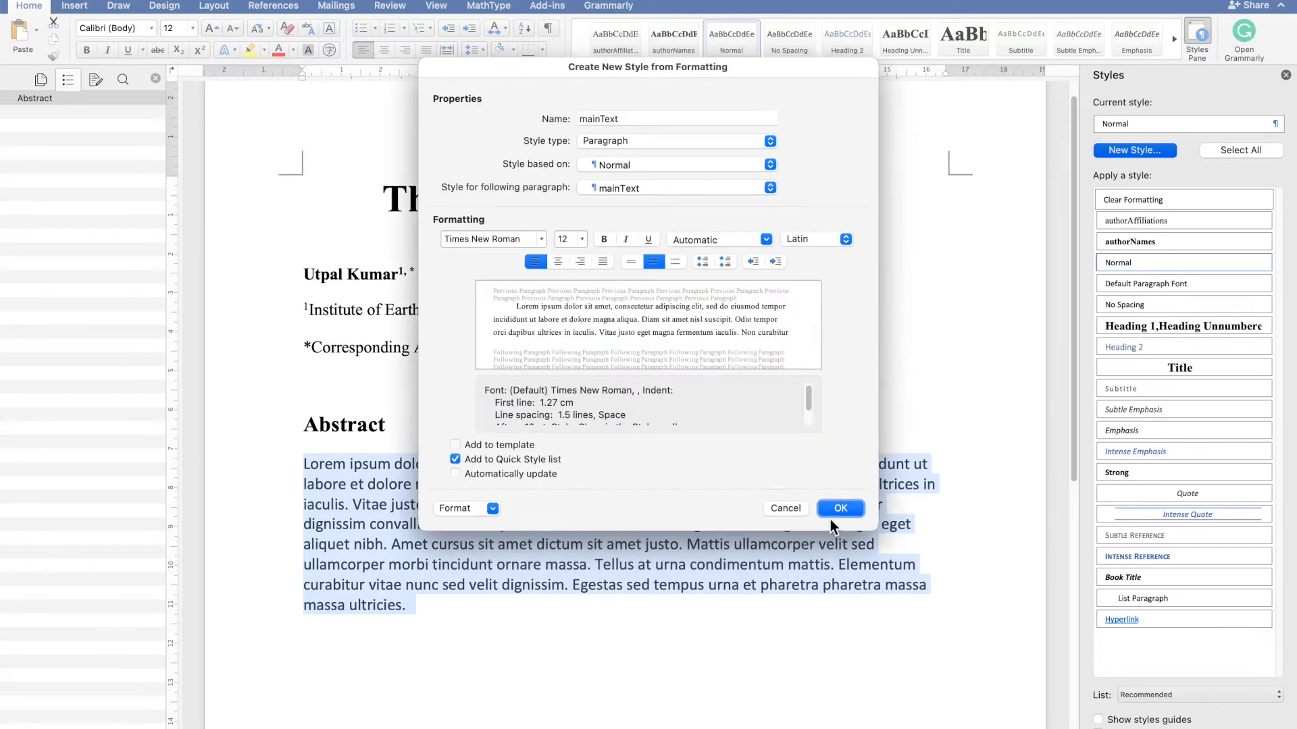
left_click(539, 473)
left_click(841, 508)
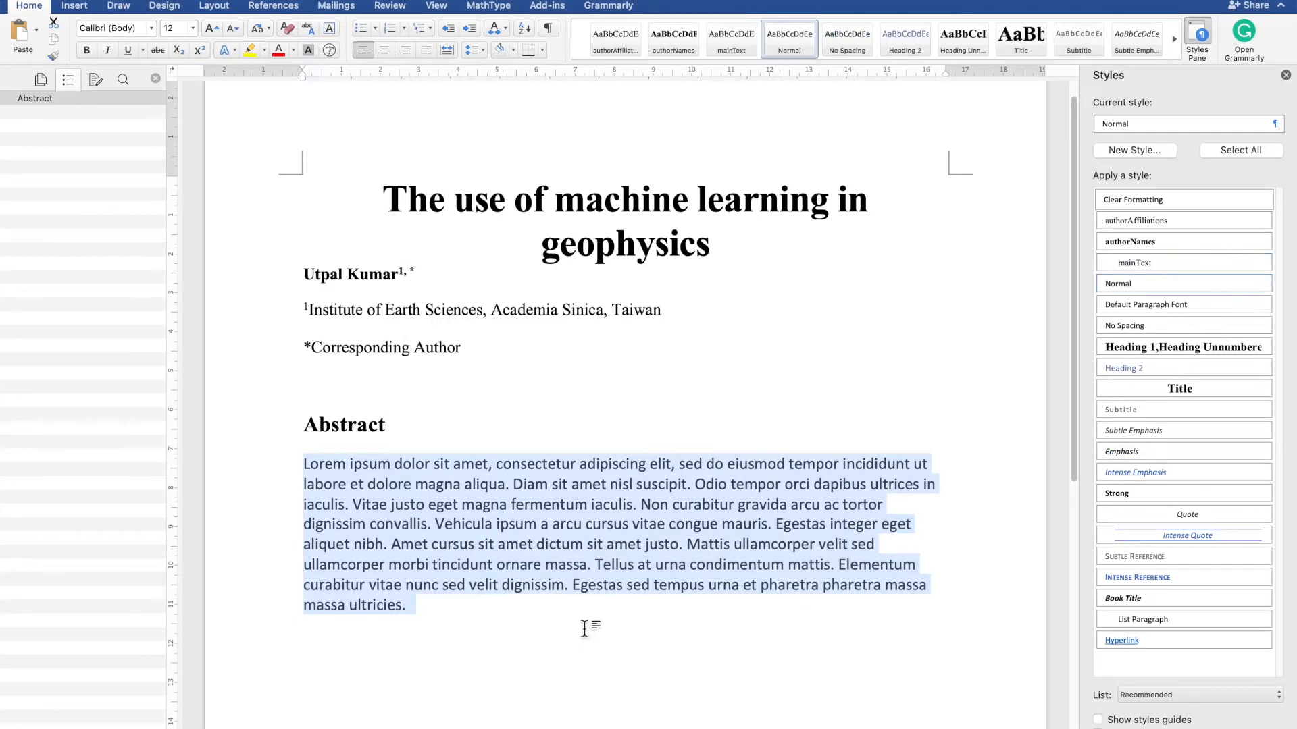
- Apply the mainText style to the abstract paragraph
left_click(585, 628)
left_click_drag(489, 610, 298, 466)
left_click(1158, 263)
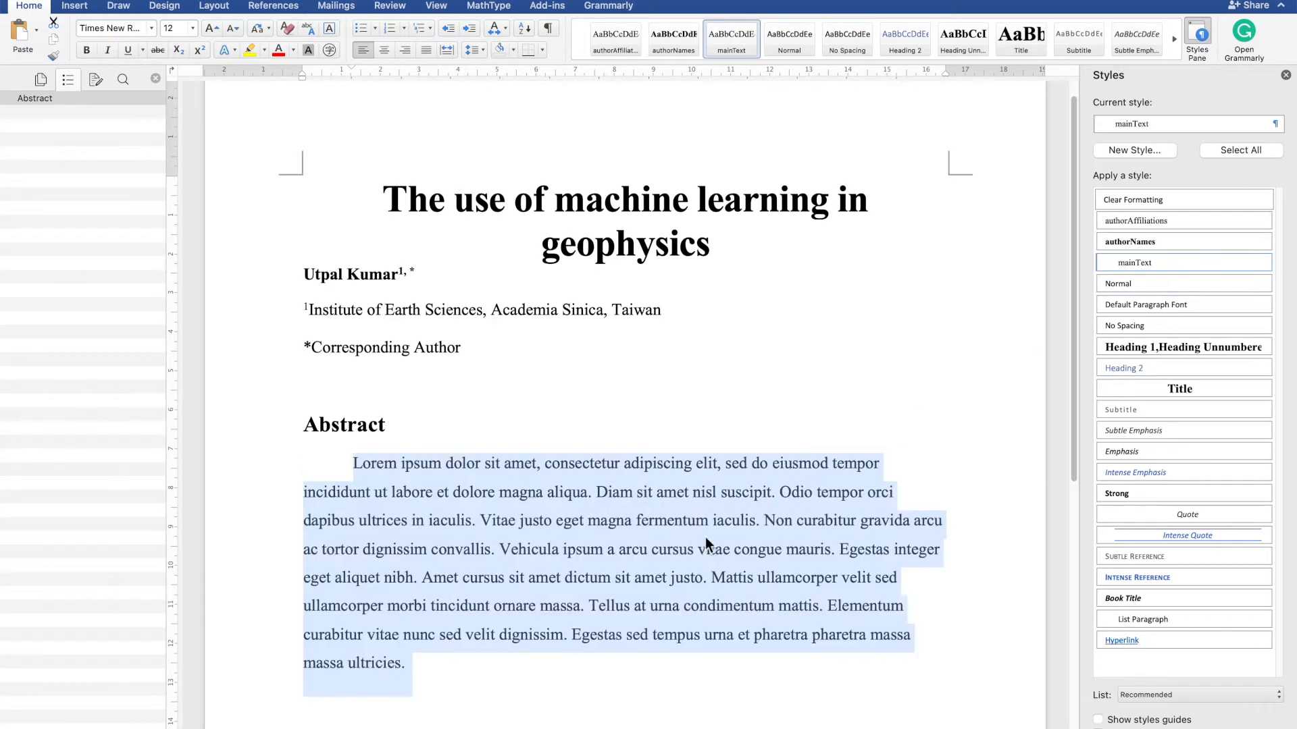
- Add a new empty paragraph below the abstract and set it to the Normal style
left_click(573, 659)
key("Return")
scroll(573, 660, "down", 1)
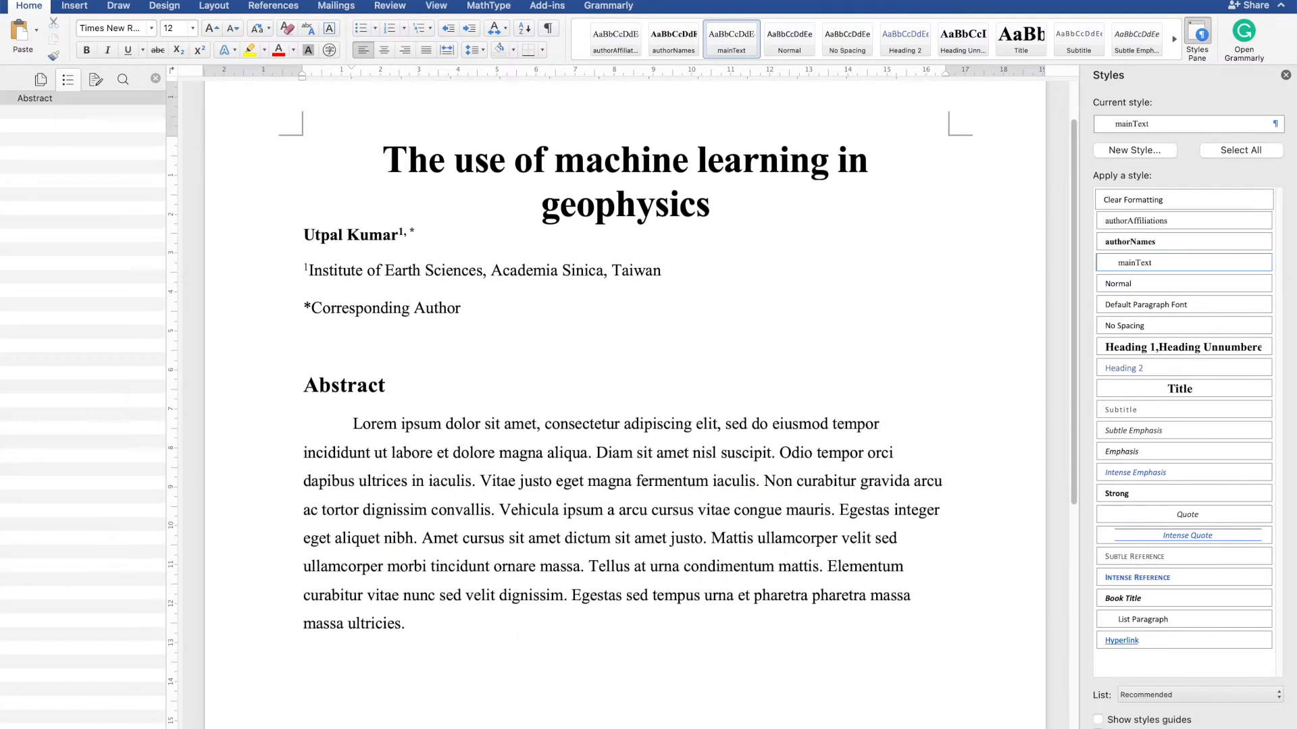
scroll(509, 581, "down", 1)
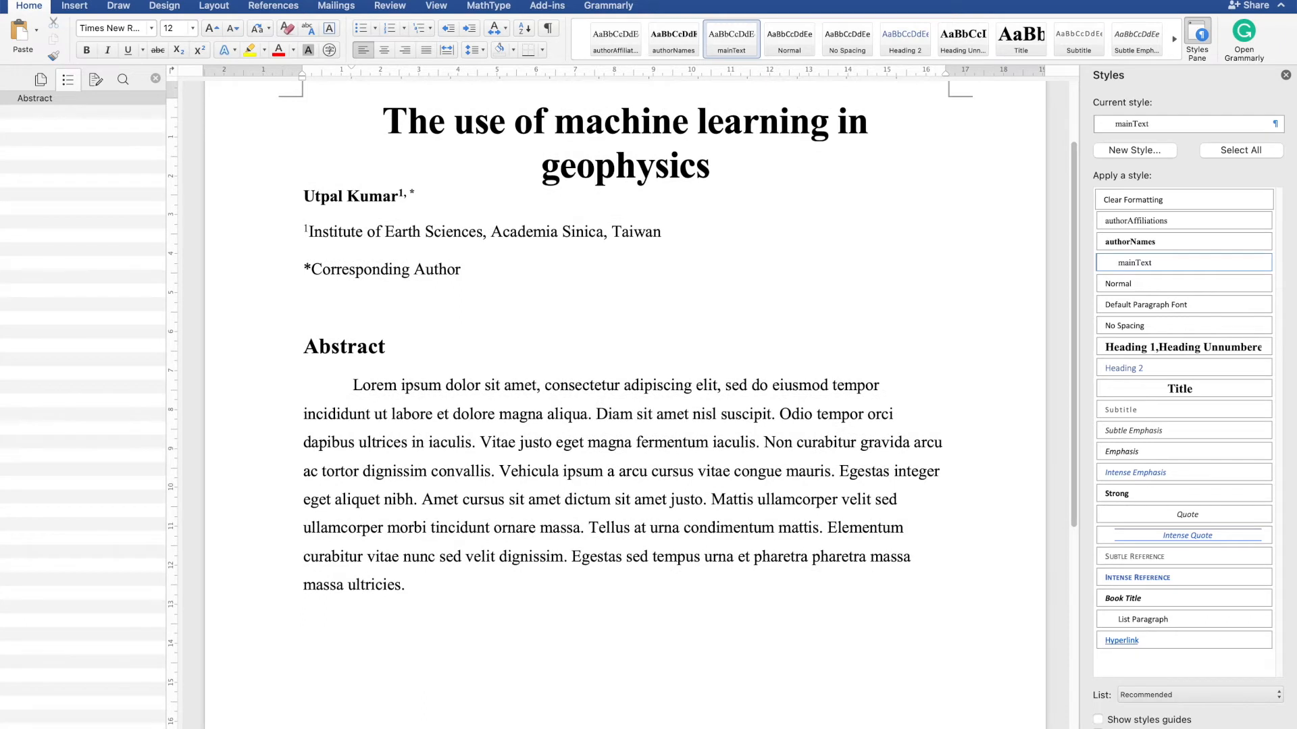
left_click(1121, 282)
scroll(556, 607, "down", 1)
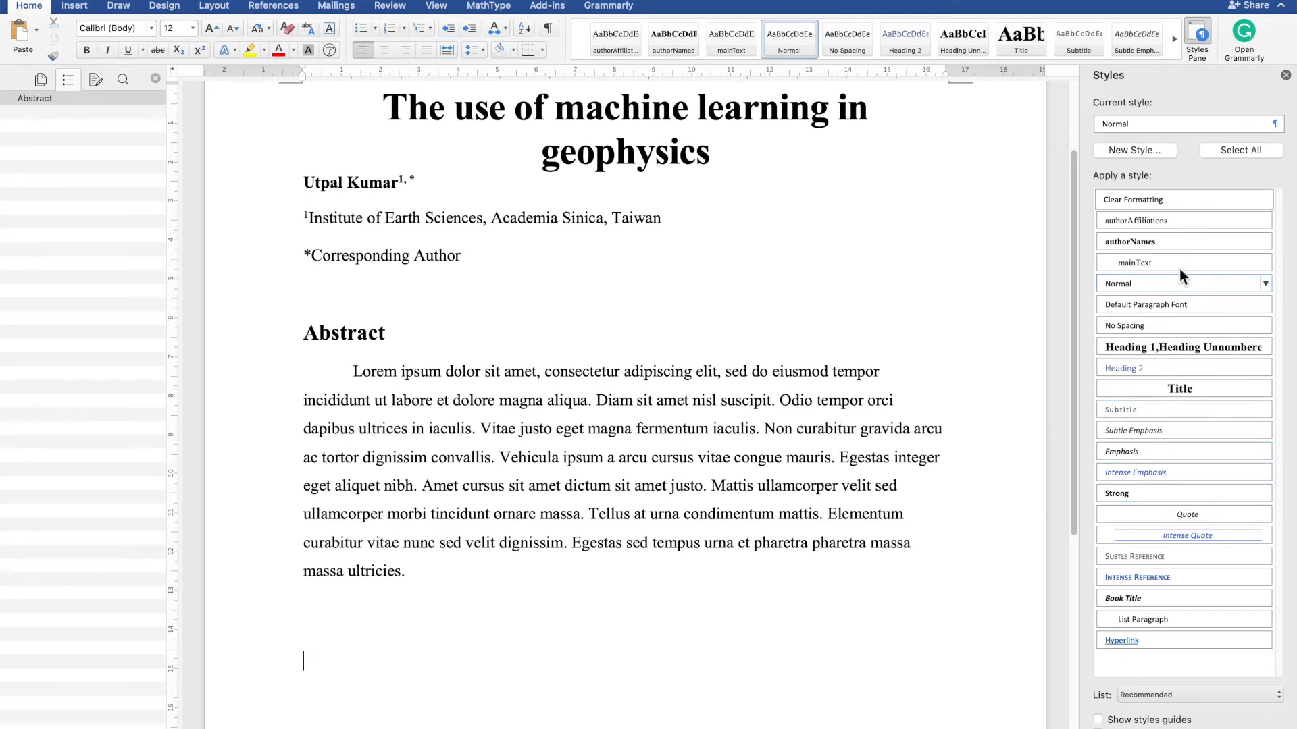
left_click(1147, 151)
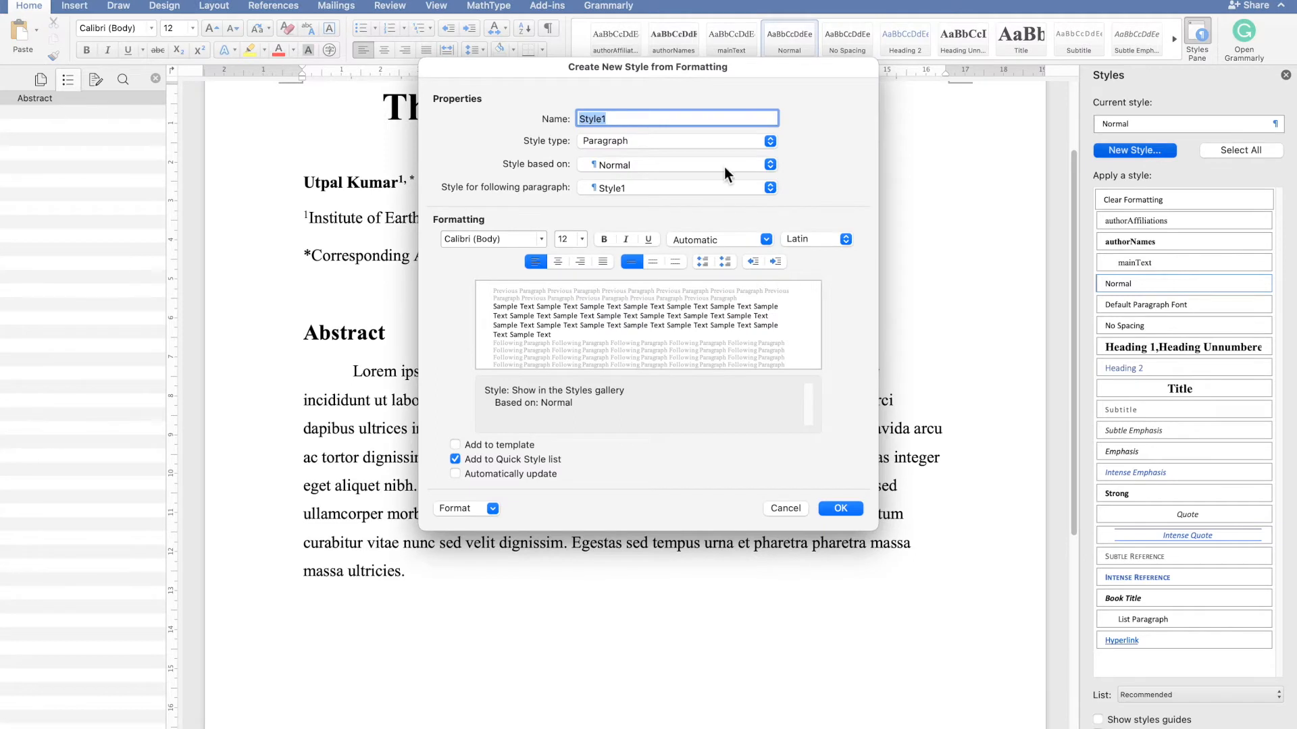
left_click(724, 167)
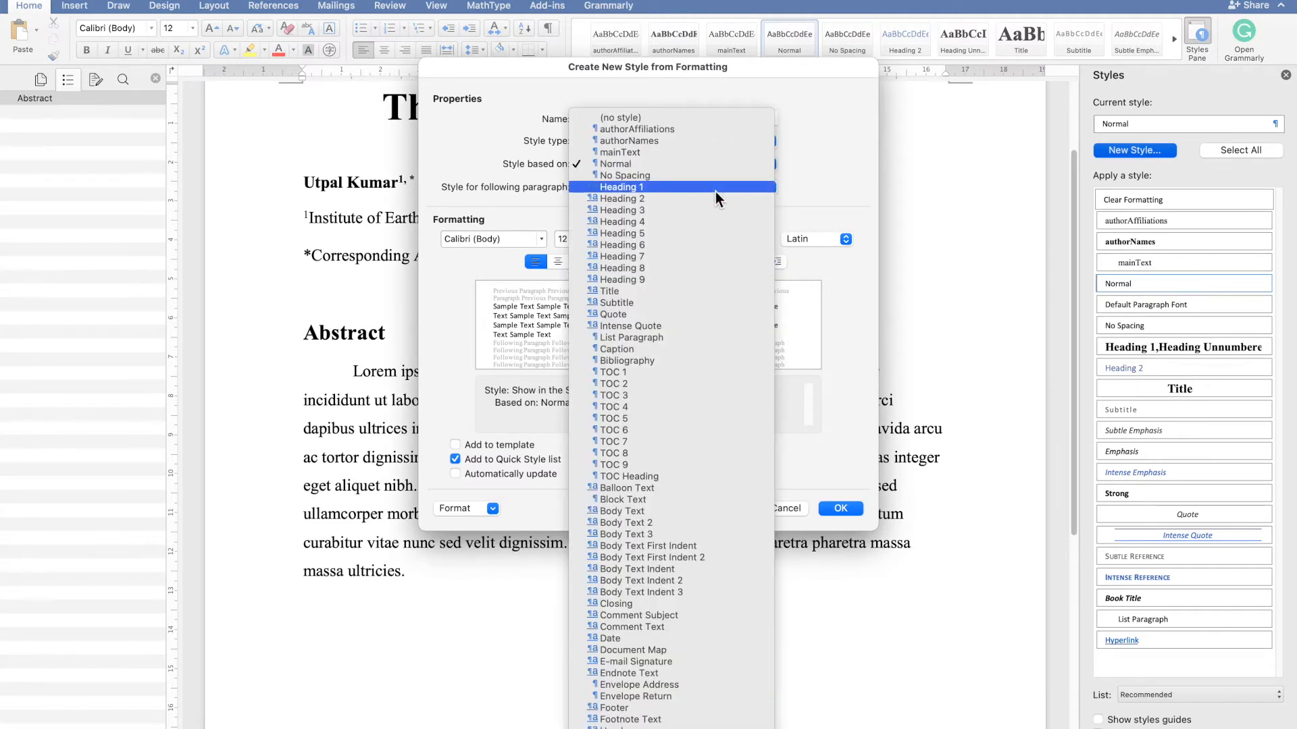
left_click(715, 190)
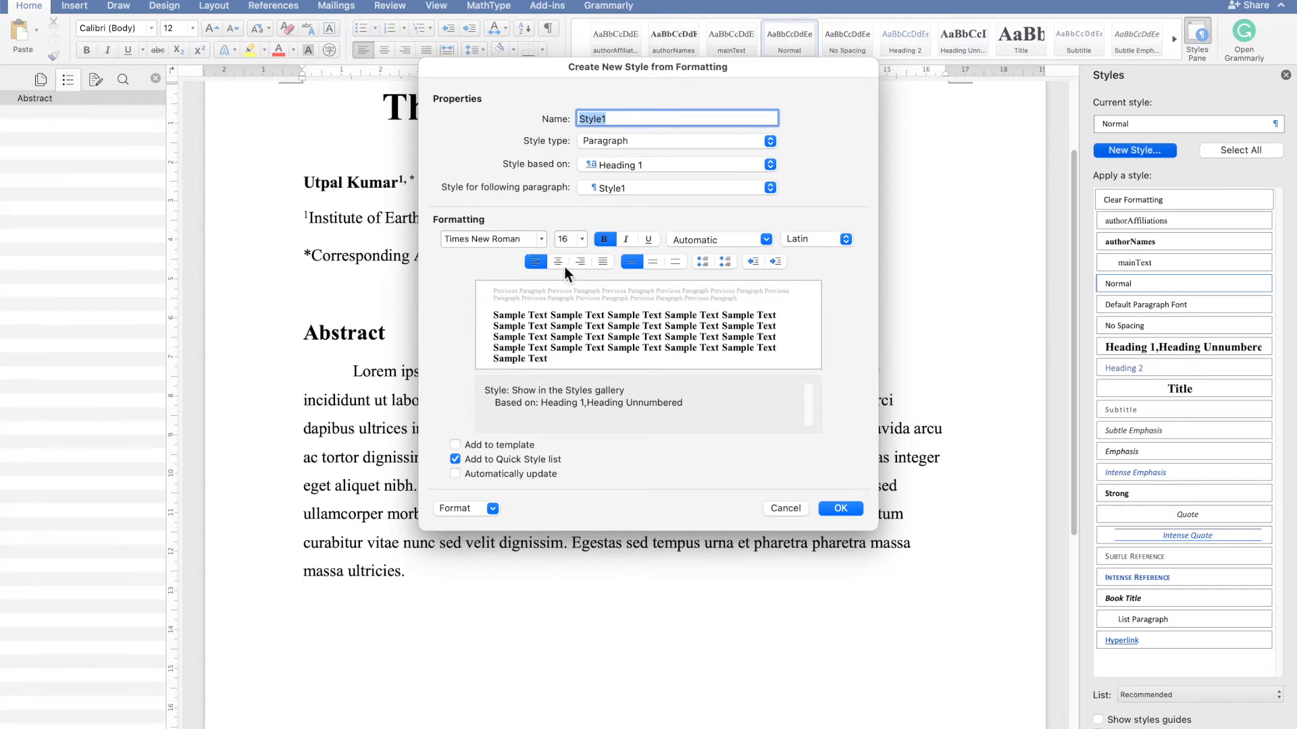
left_click(517, 475)
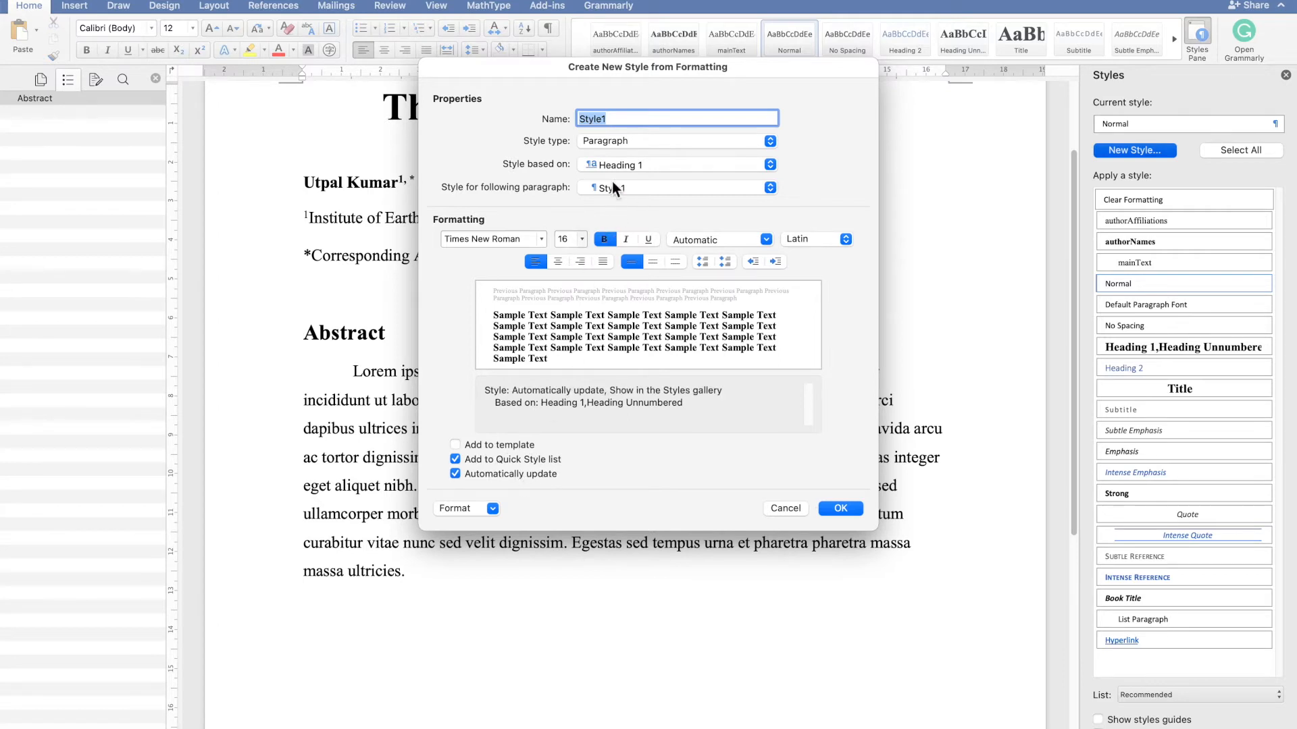
left_click(658, 122)
key("super+a")
key("BackSpace")
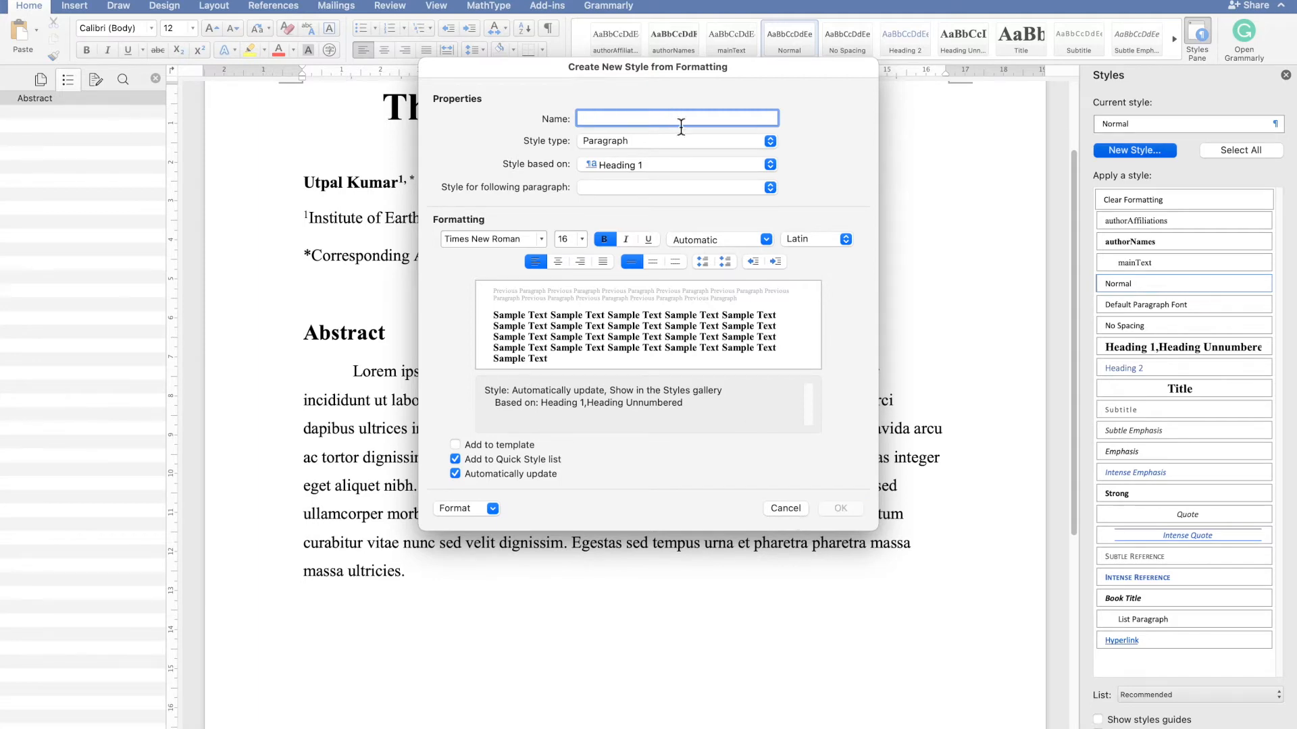
left_click(778, 510)
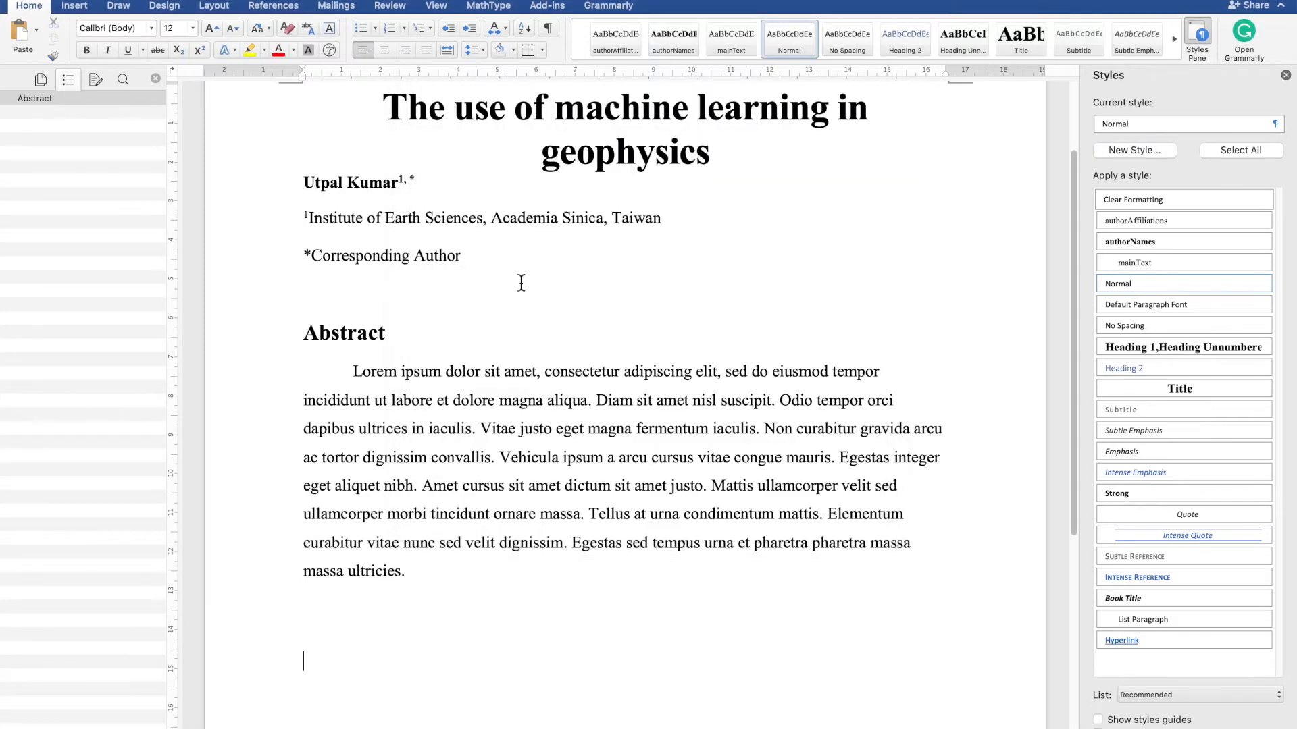
- Try to rename the Abstract heading's style to Heading Unnumbered
left_click(357, 331)
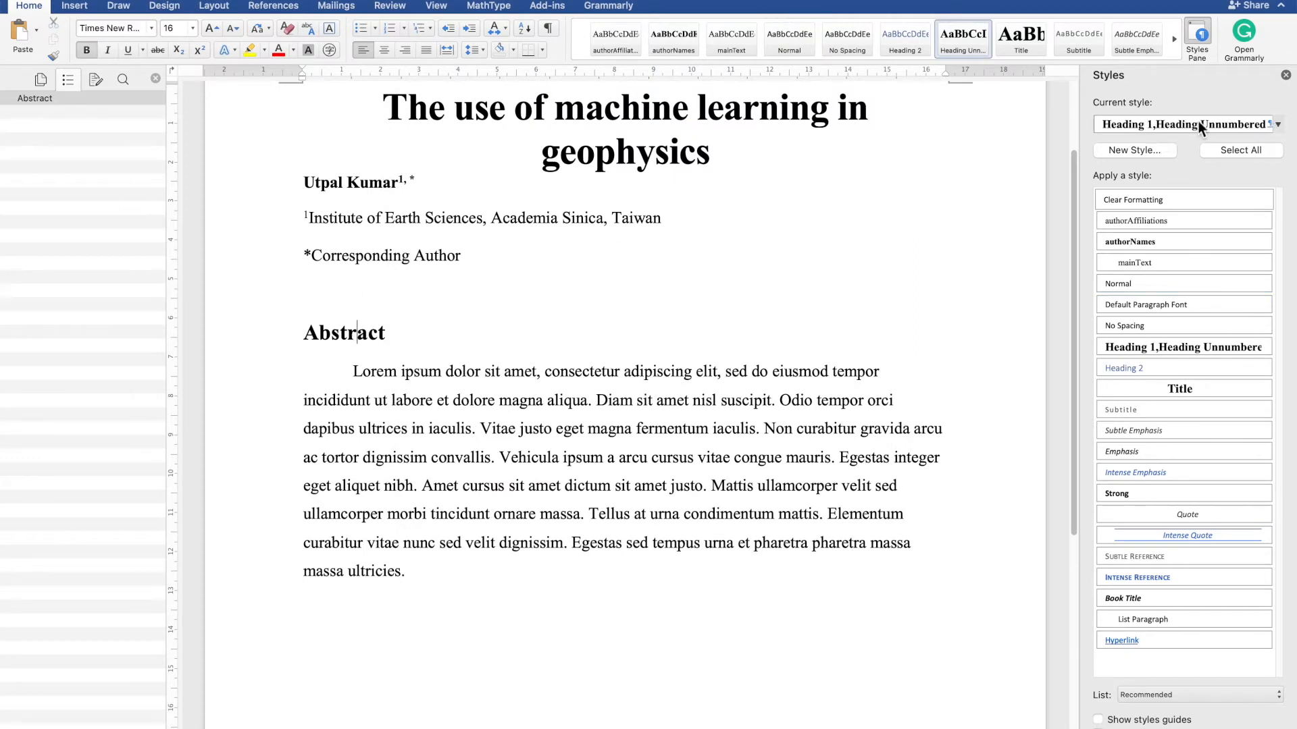
left_click(1163, 127)
left_click(1162, 201)
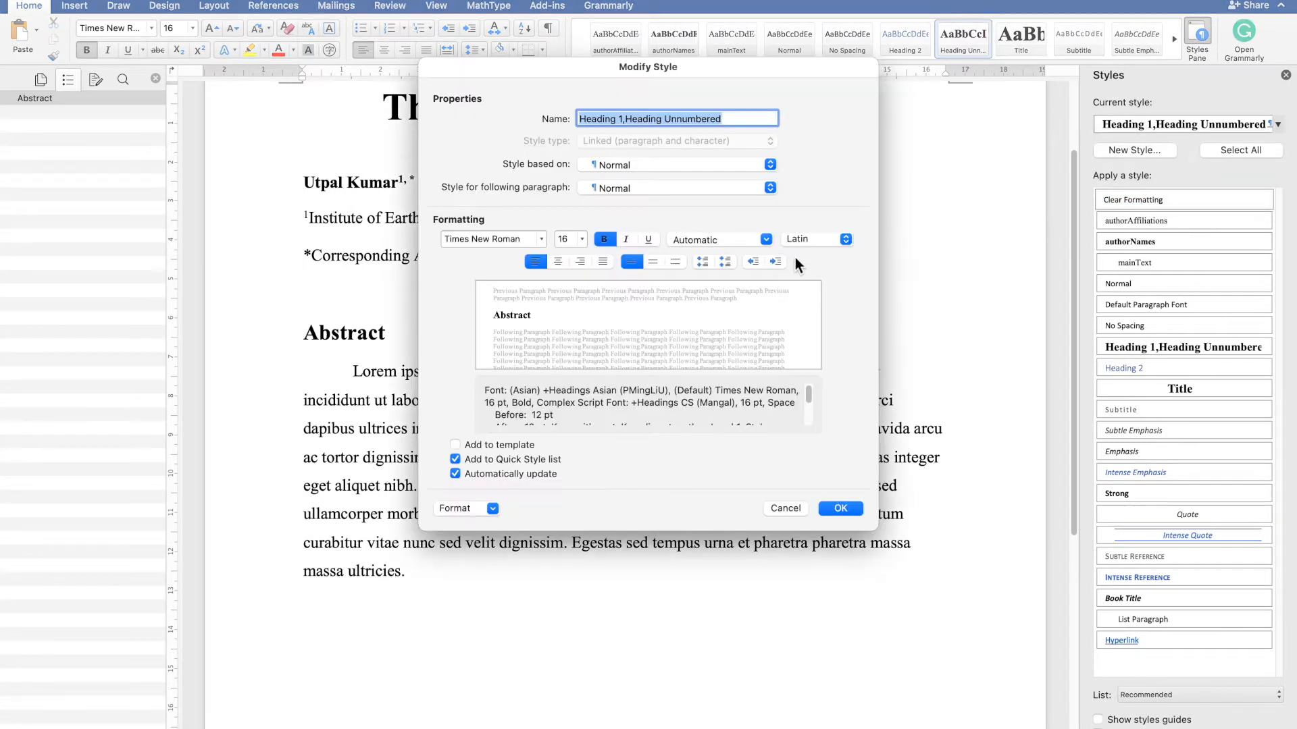
left_click(633, 126)
key("BackSpace")
key("BackSpace")
key("BackSpace")
key("BackSpace")
key("BackSpace")
key("BackSpace")
key("BackSpace")
key("BackSpace")
key("BackSpace")
key("BackSpace")
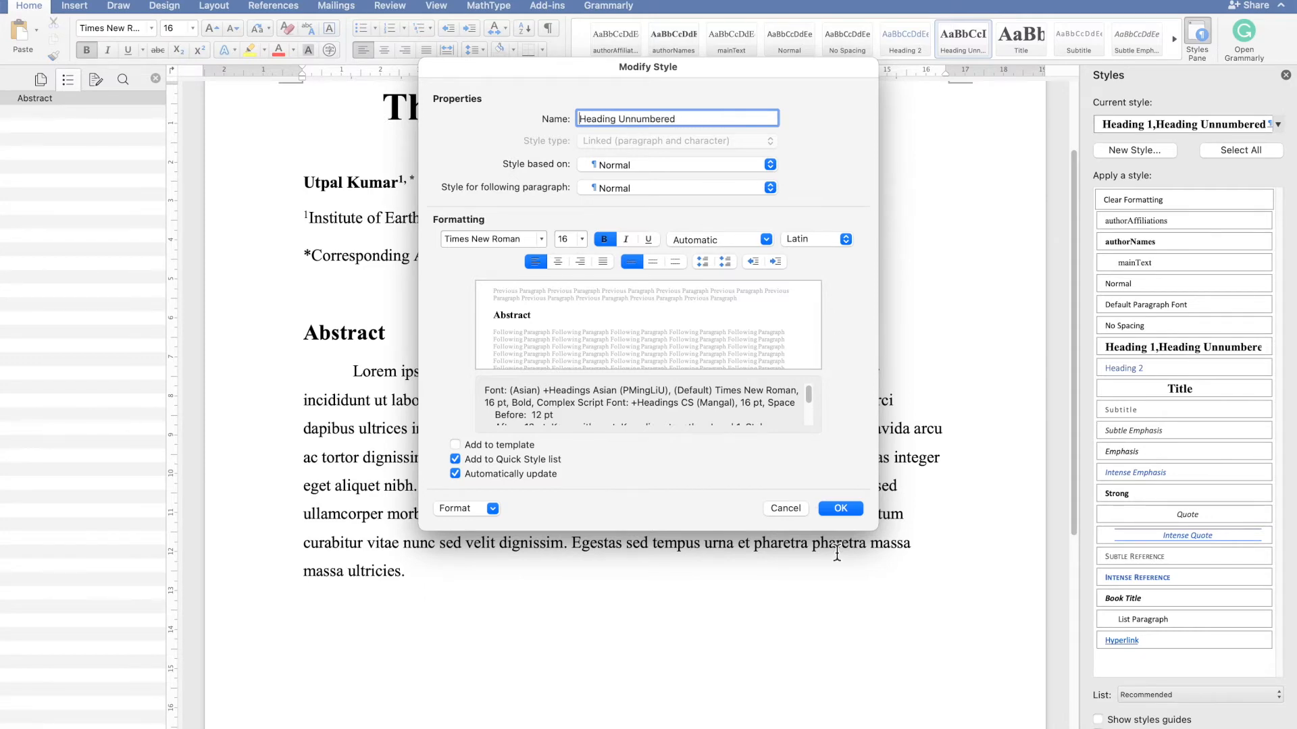
left_click(839, 508)
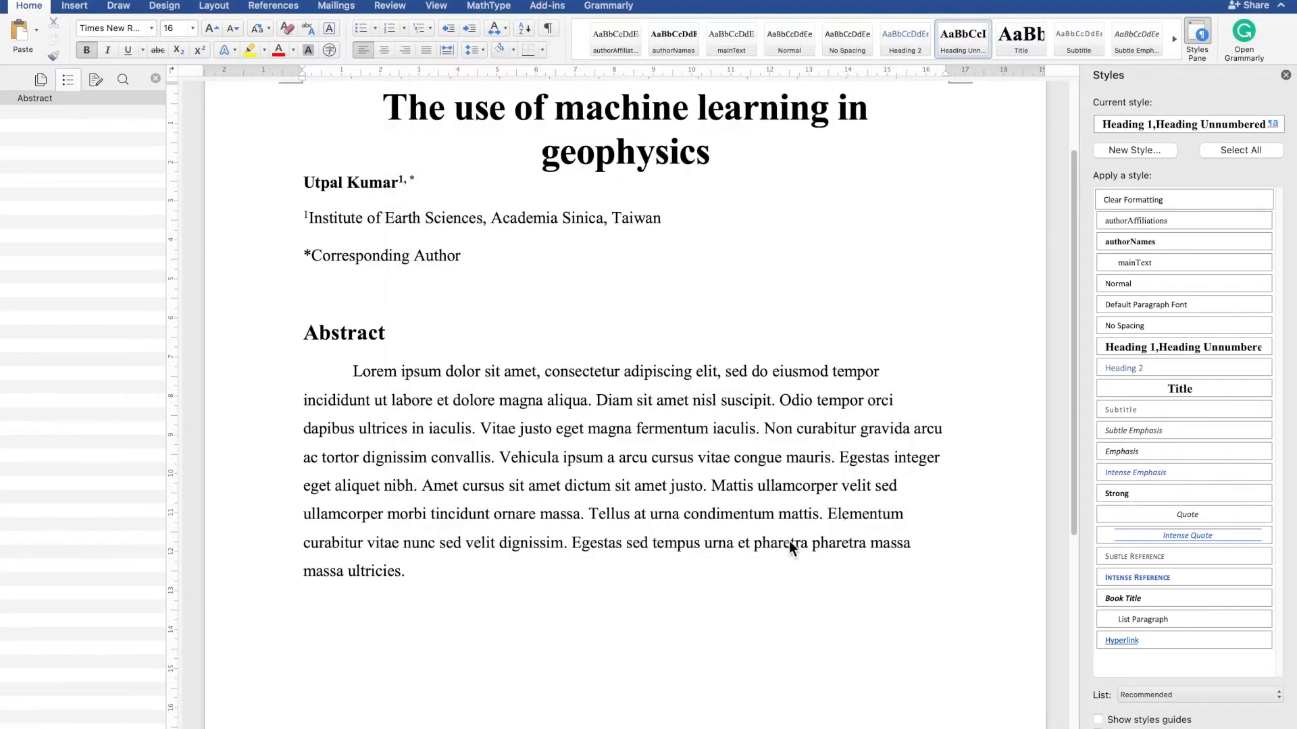
- Rename the Abstract heading's style to Heading 1
left_click(386, 332)
left_click(1267, 345)
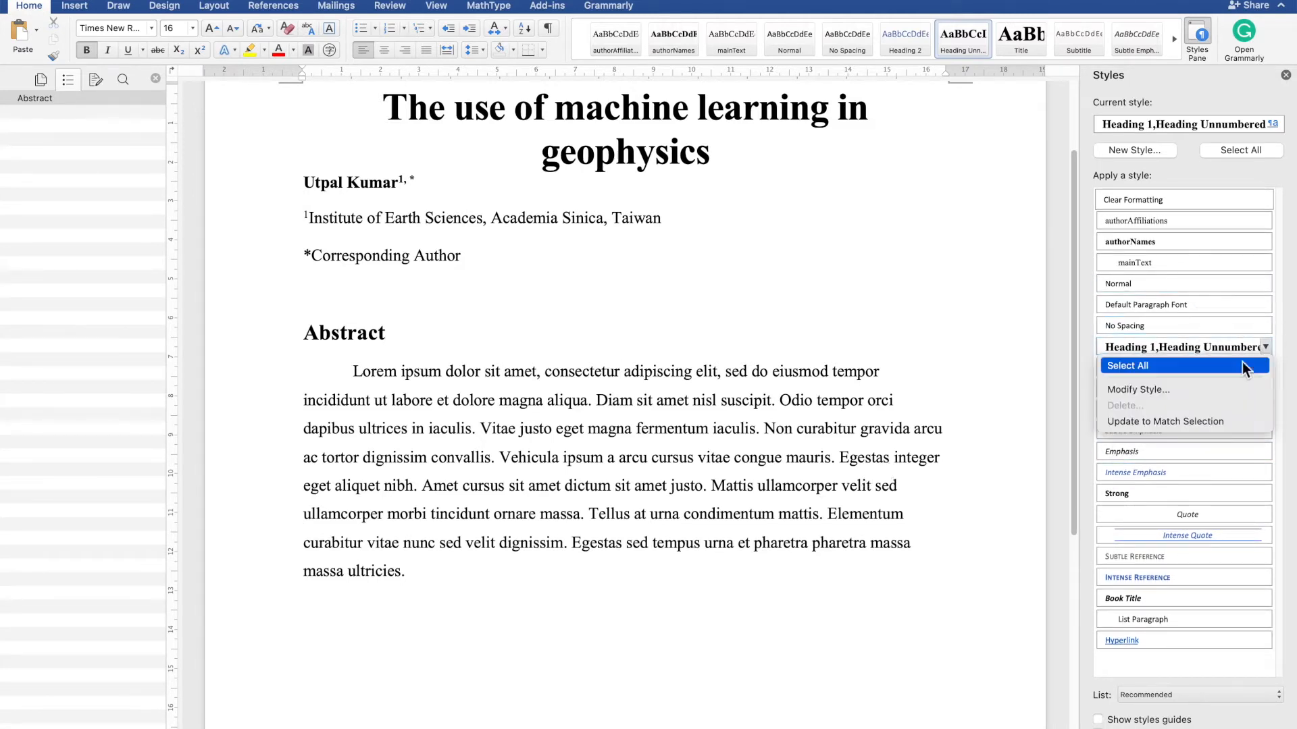
key("Escape")
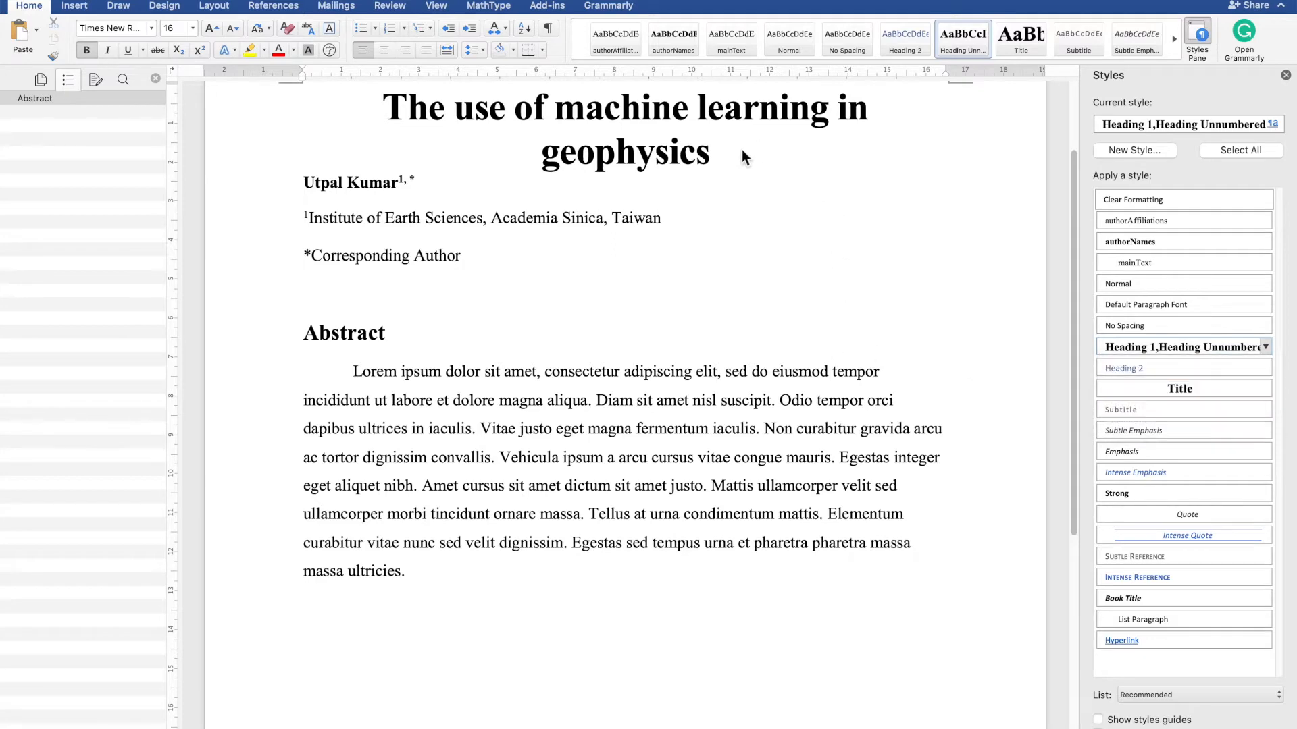
left_click(753, 120)
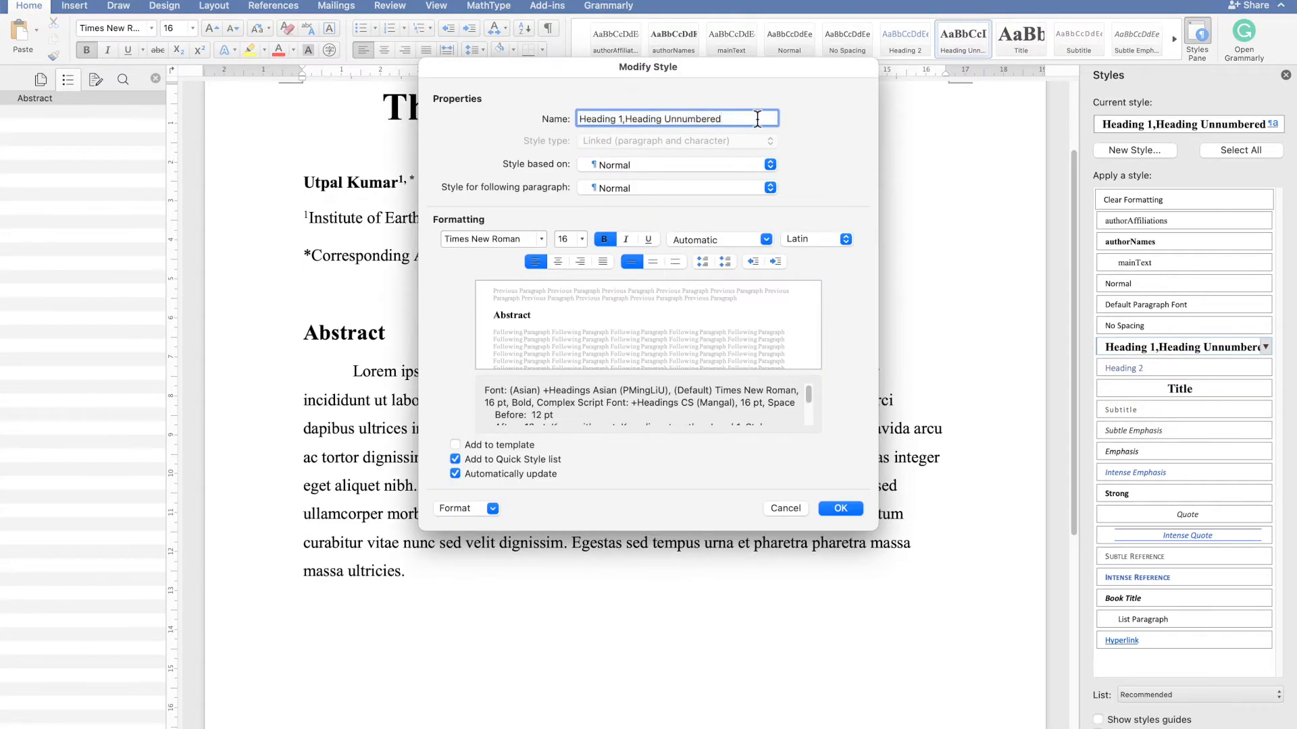
key("Left")
left_click(768, 166)
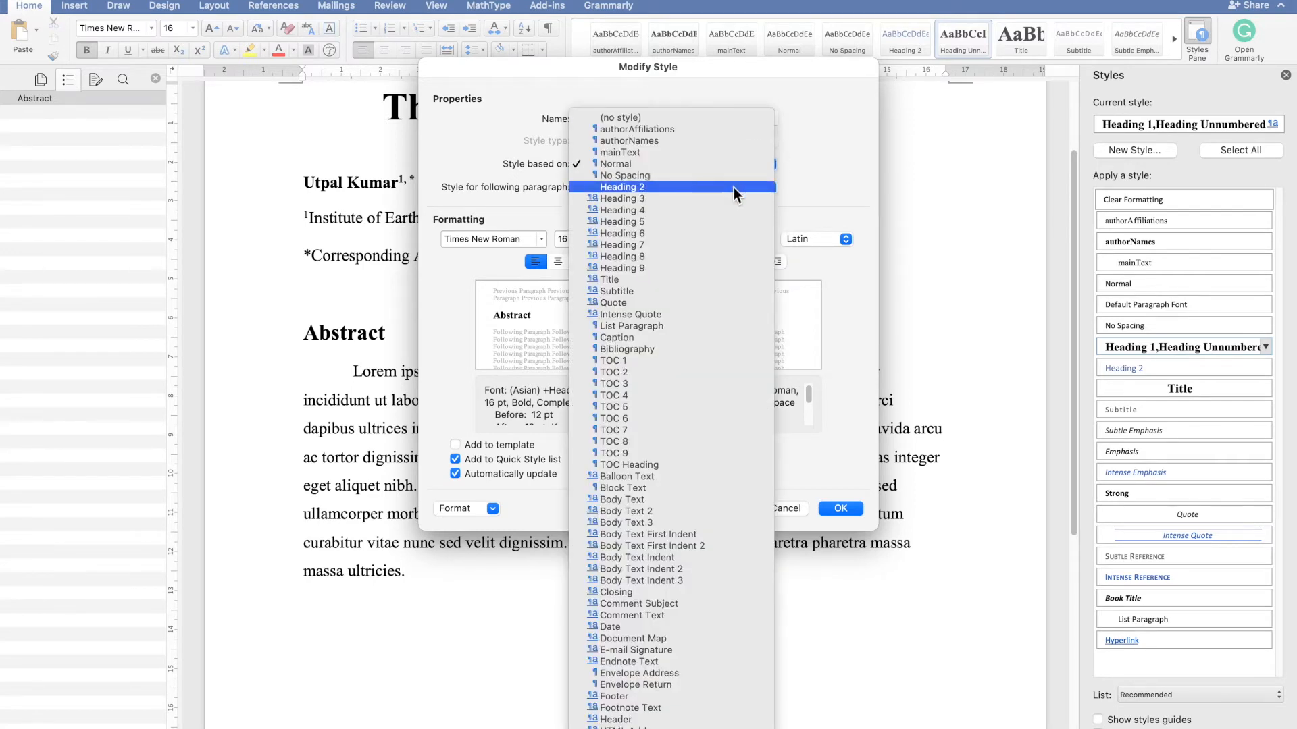
left_click(849, 167)
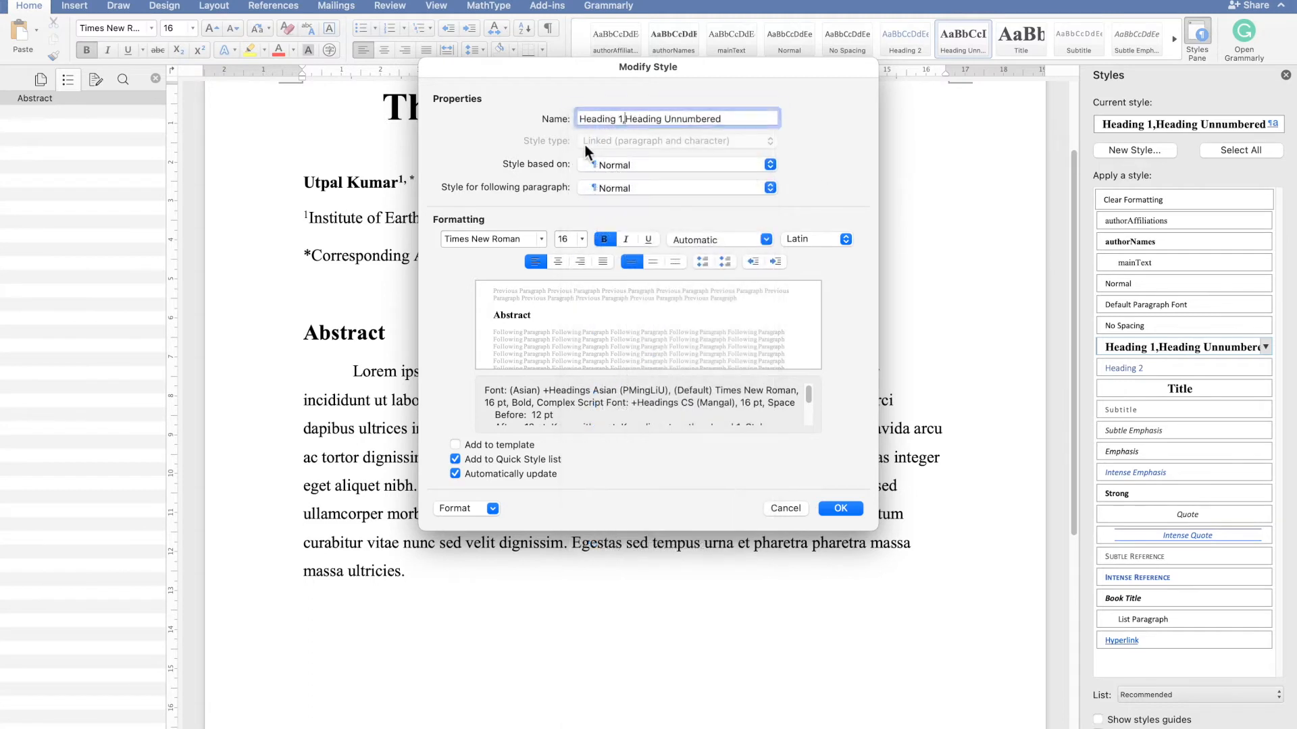
key("BackSpace")
key("BackSpace")
type("1")
key("shift+Right")
key("shift+Right")
key("shift+Right")
key("shift+Right")
key("shift+Right")
key("shift+Right")
key("shift+Right")
key("shift+Right")
key("shift+Right")
key("shift+Right")
key("shift+Right")
key("shift+Right")
key("shift+Right")
key("shift+Right")
key("shift+Right")
key("shift+Right")
key("shift+Right")
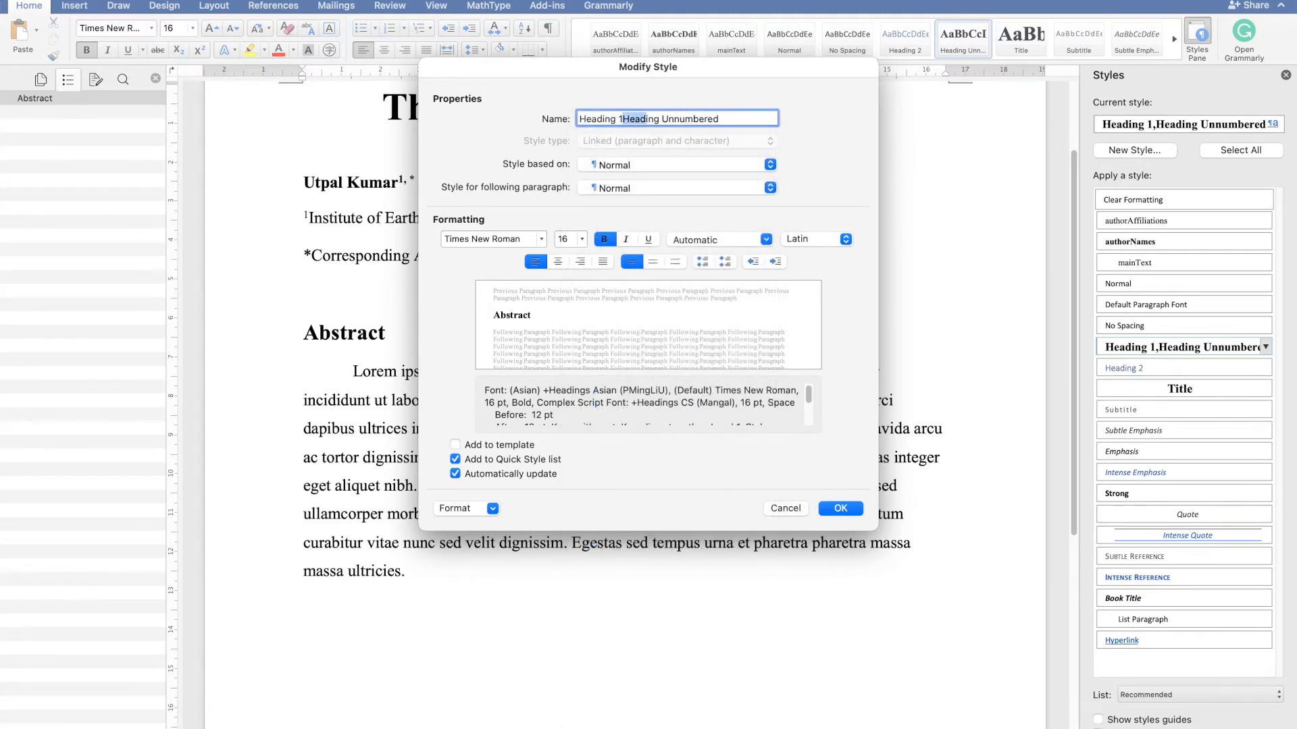
key("BackSpace")
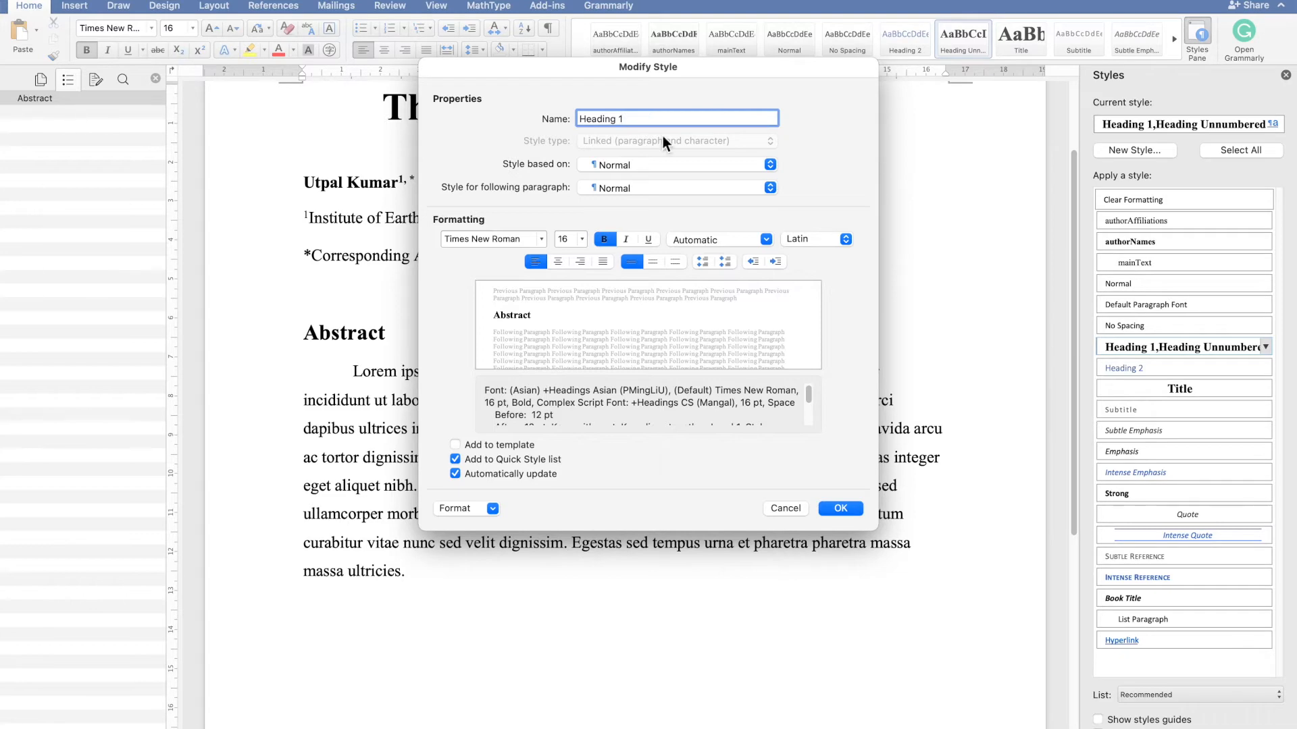
left_click(838, 509)
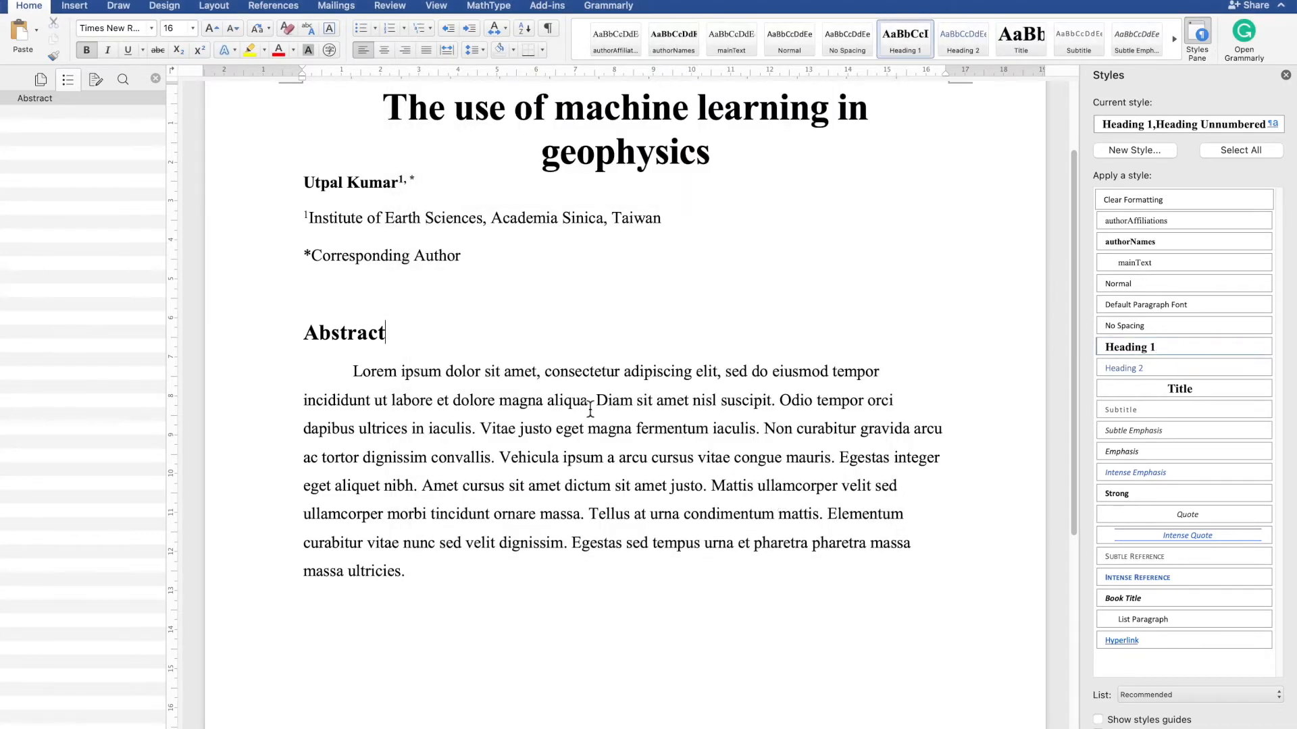
left_click(1275, 126)
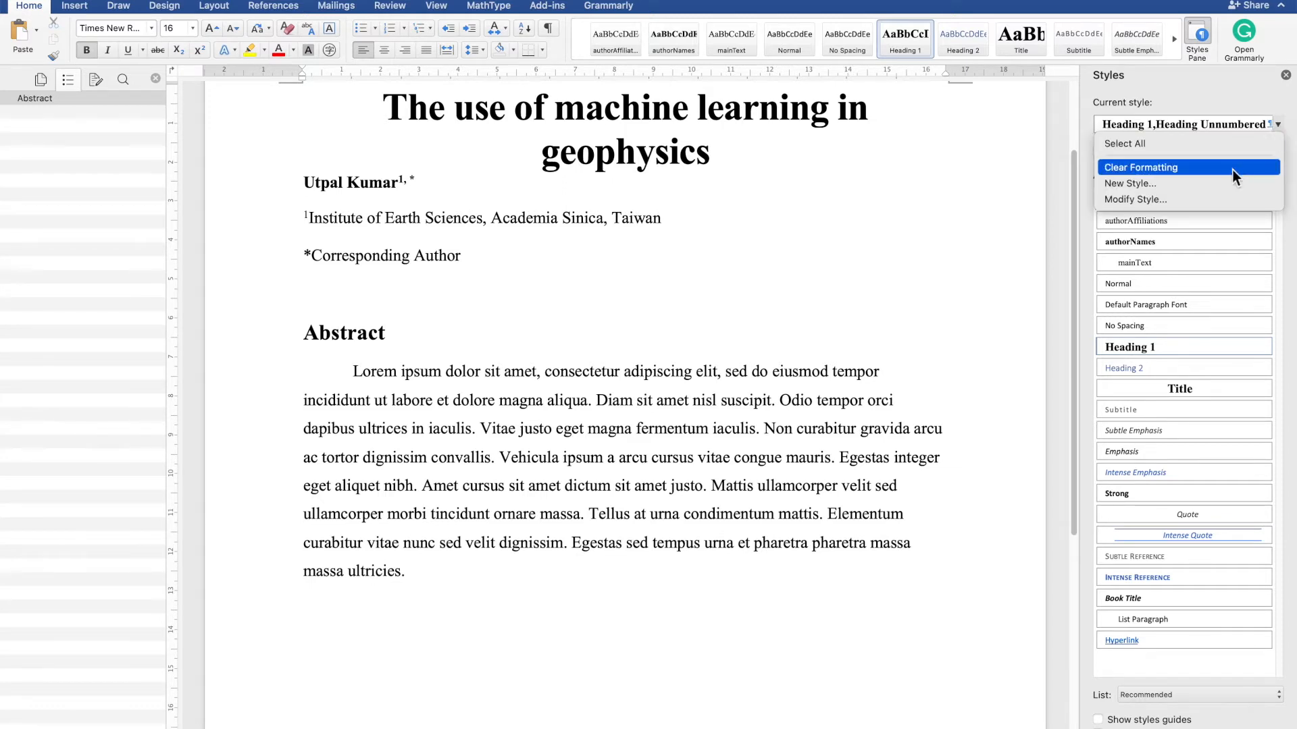
left_click(1203, 204)
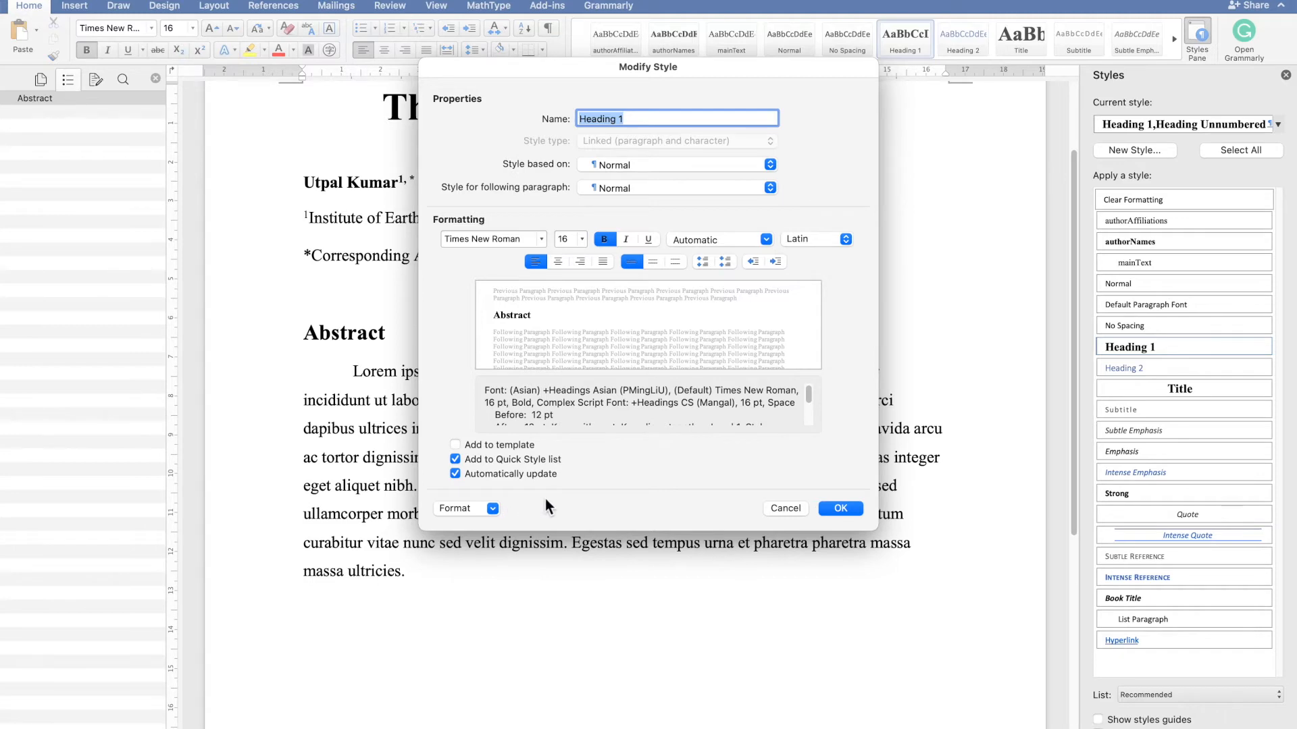
left_click(852, 510)
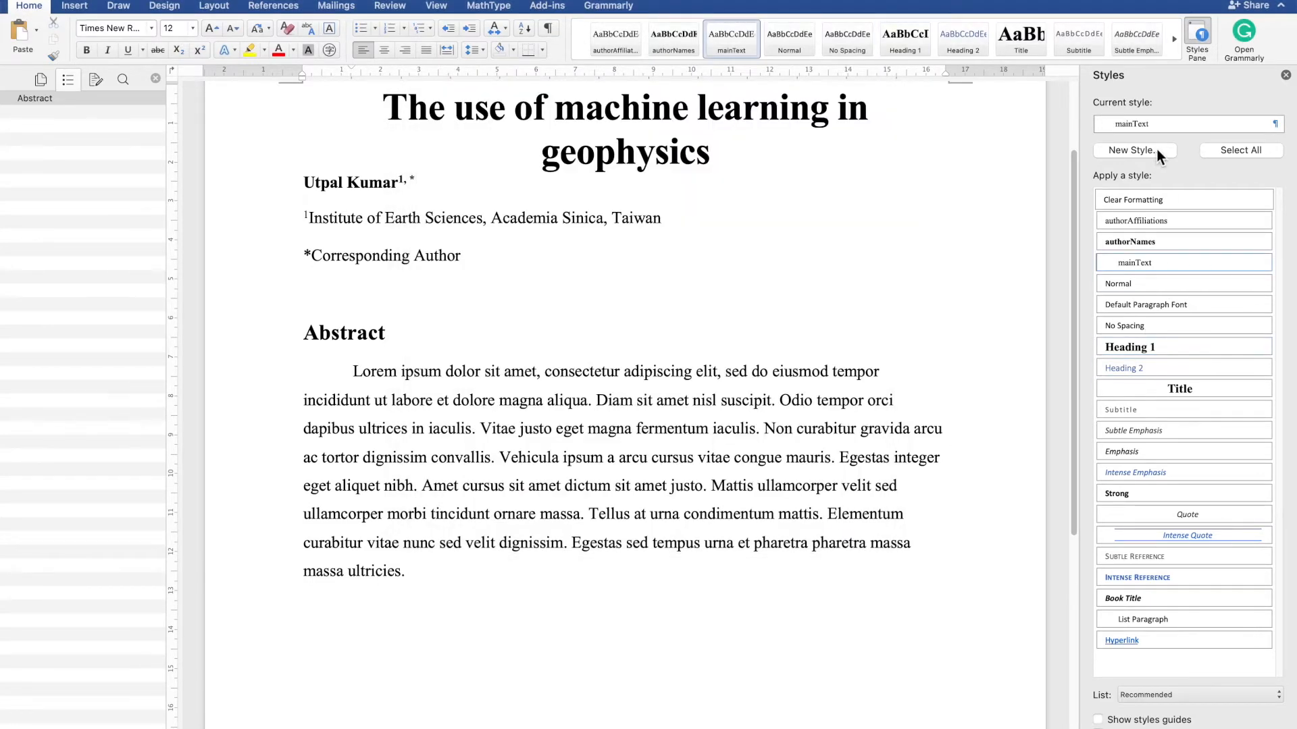
- Create a paragraph style named Heading 1 Unnumbered based on Heading 1 and apply it to the Abstract heading
type("Heading")
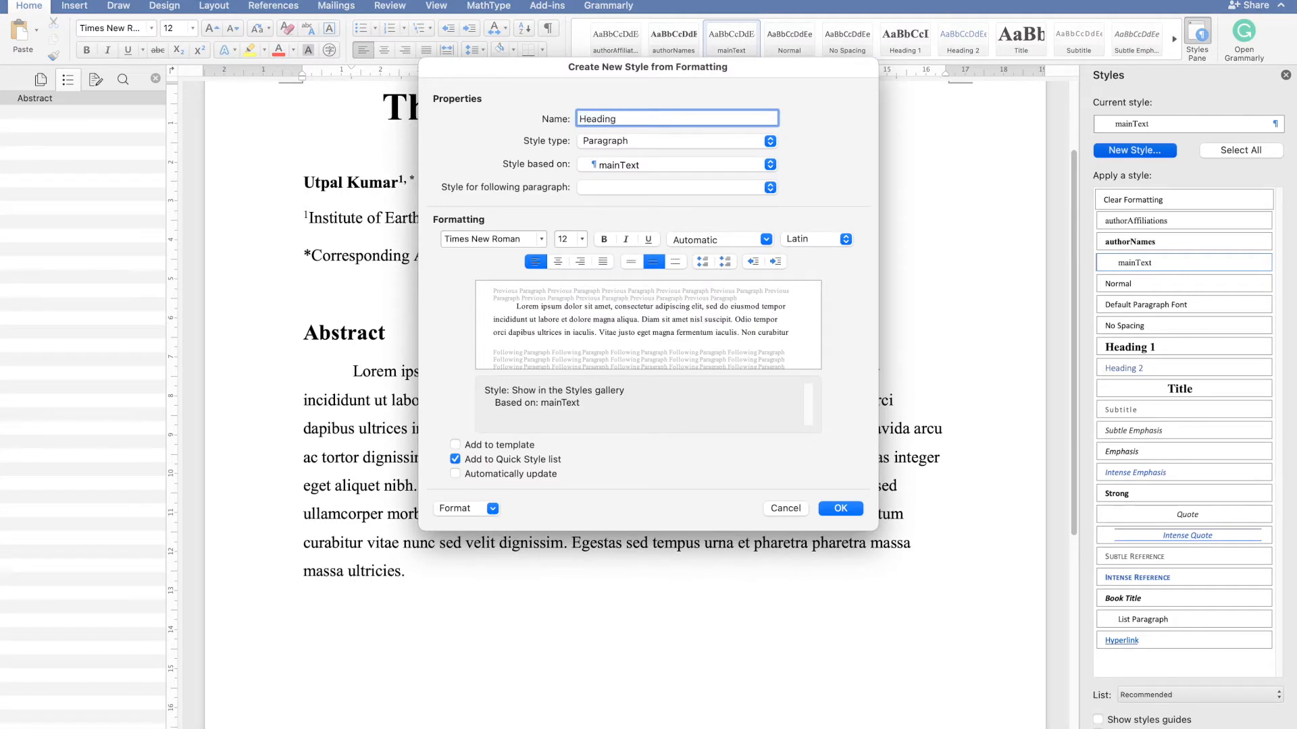
type("1 Unmumbered")
left_click(683, 167)
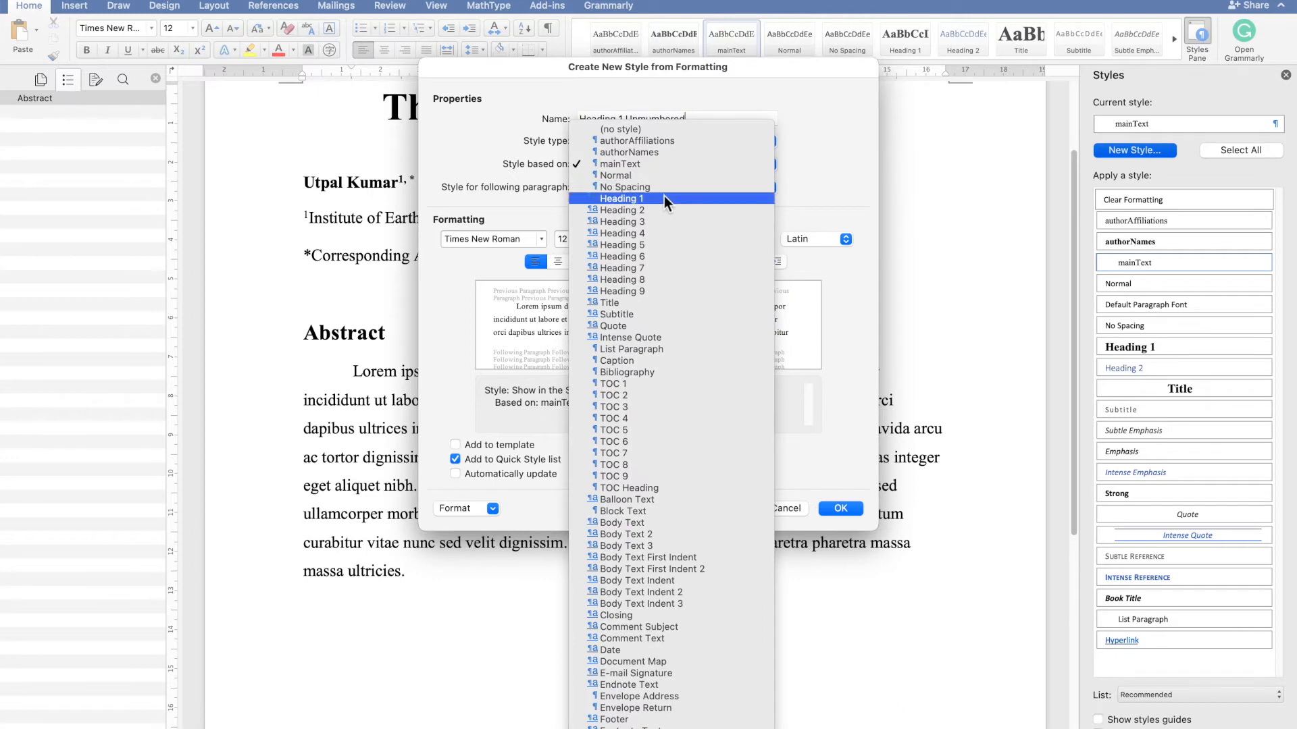
left_click(662, 197)
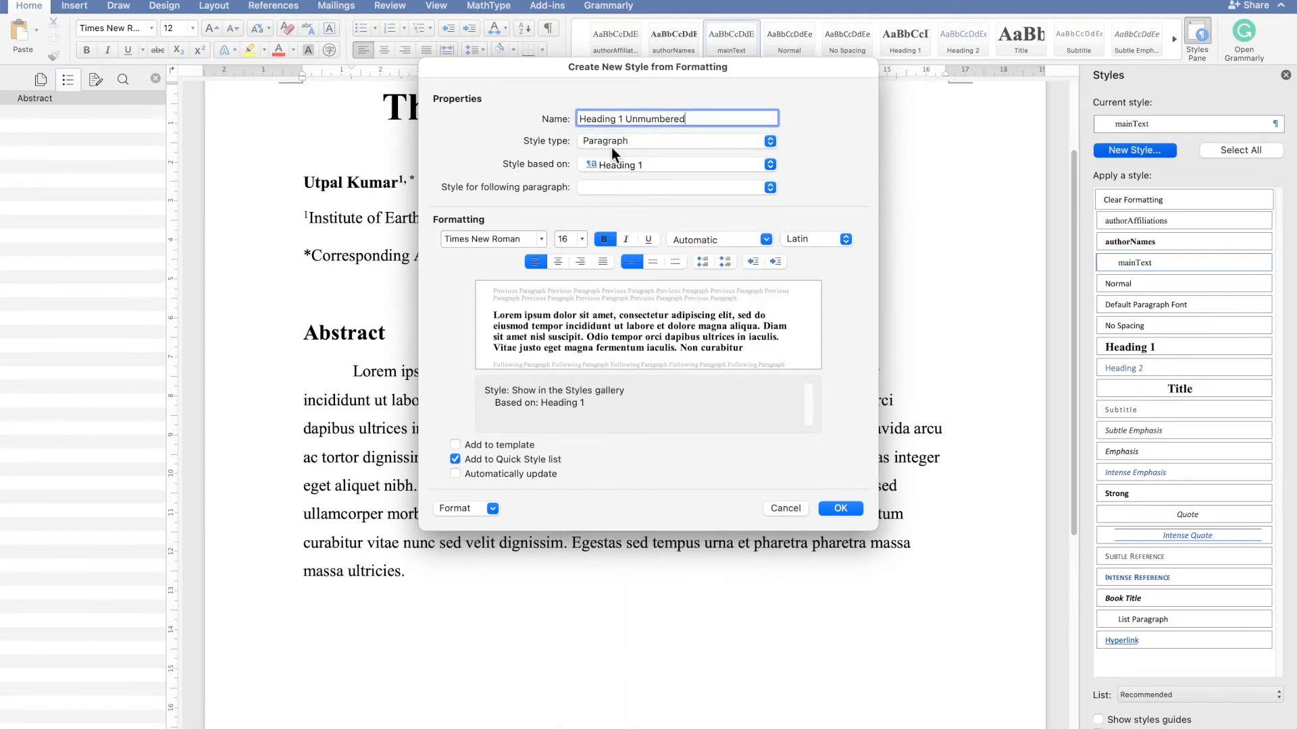
left_click(641, 119)
key("BackSpace")
type("n")
left_click(858, 514)
triple_click(371, 336)
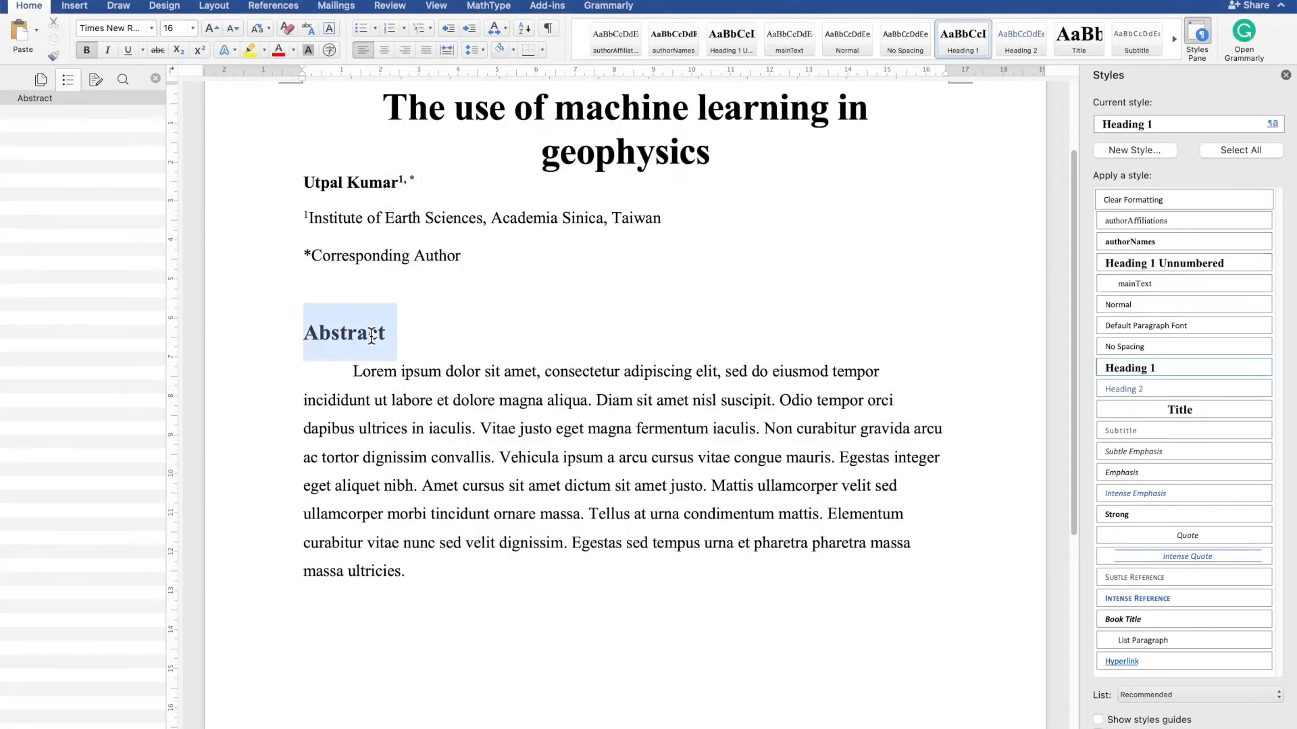
left_click(1219, 266)
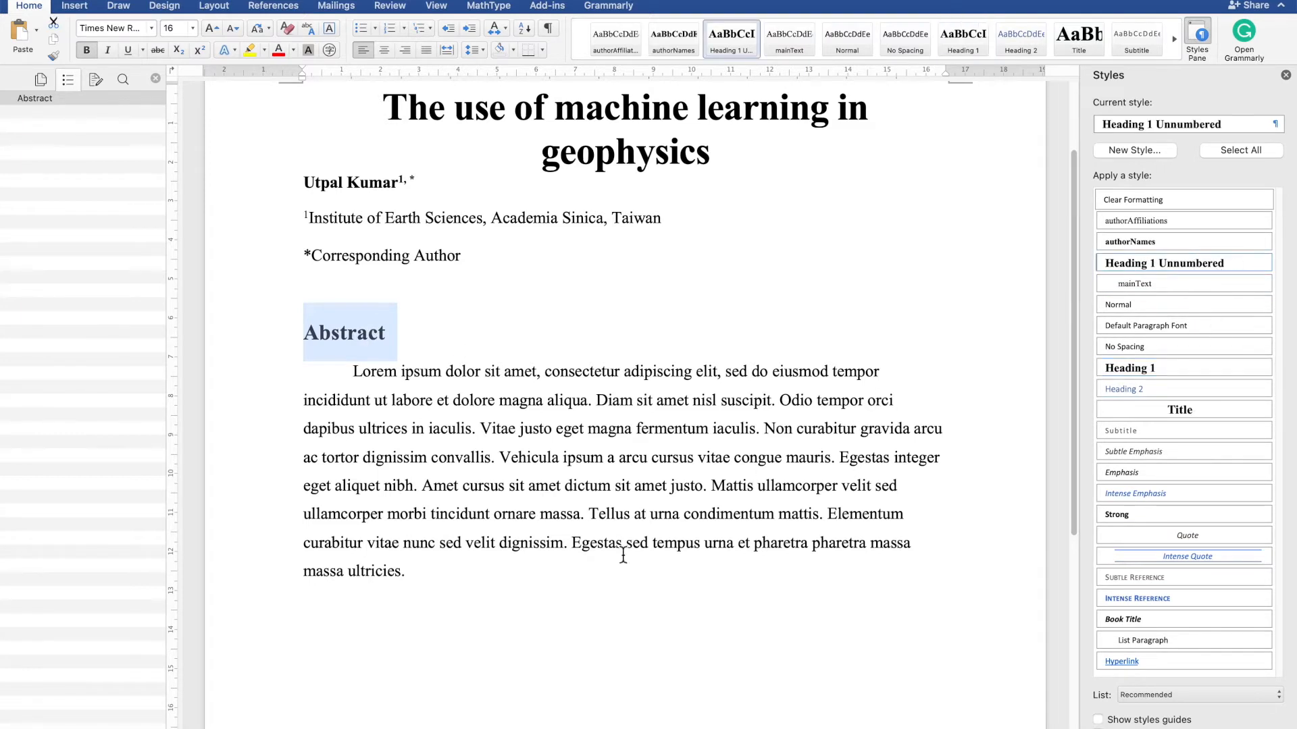
- Add an Introduction heading in Heading 1 style below the abstract and apply the 1 / 1.1 / 1.1.1 outline heading numbering
left_click(518, 645)
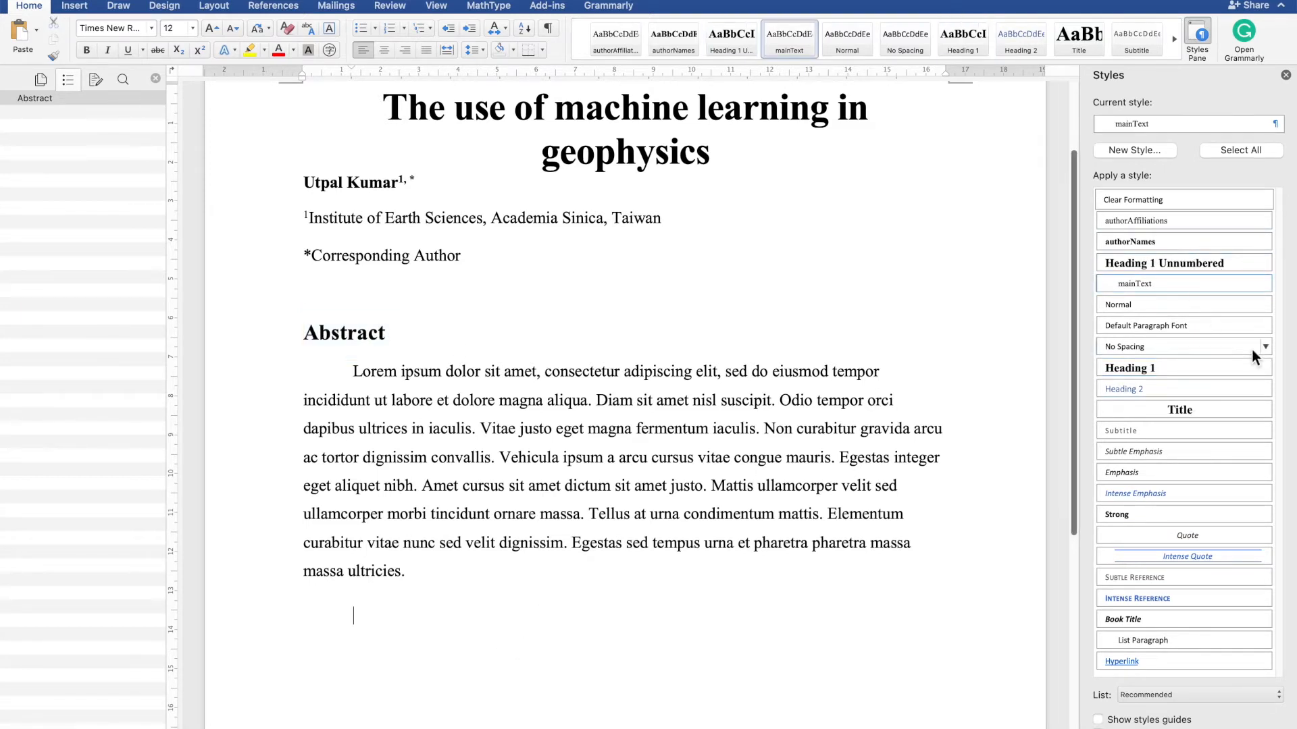
left_click(1140, 368)
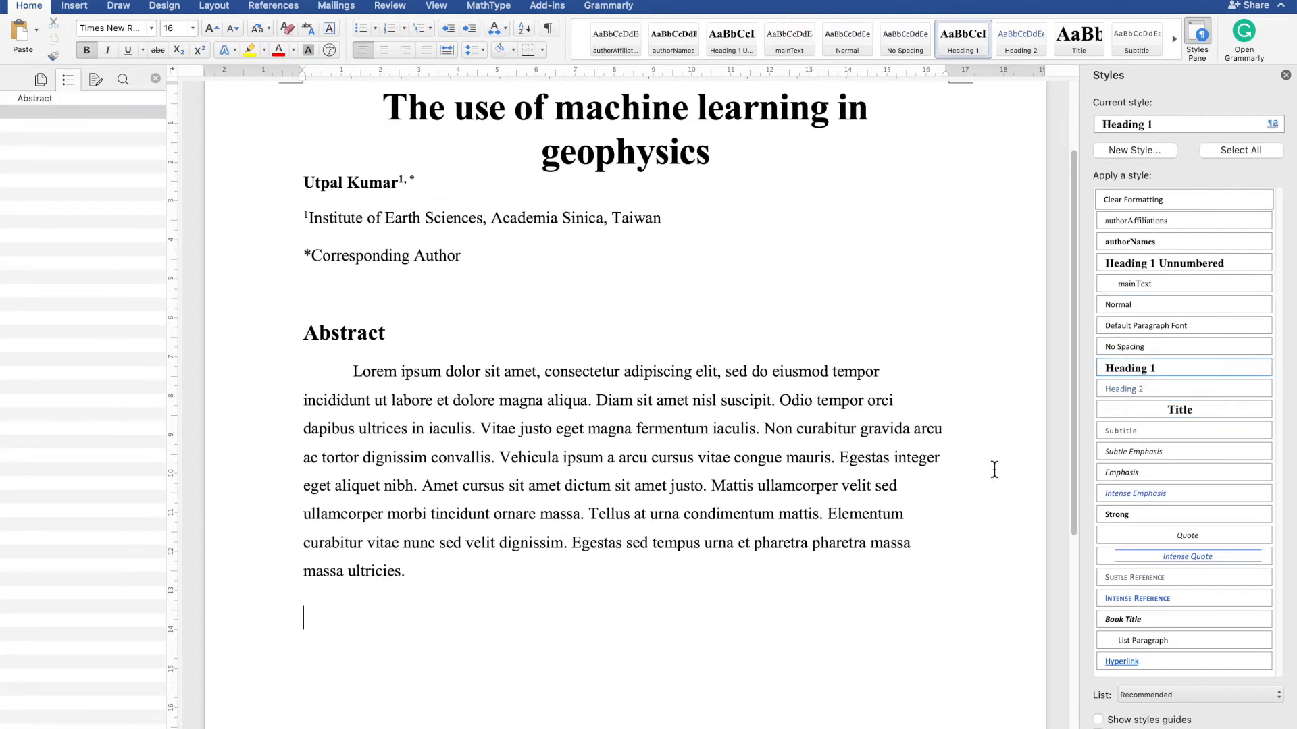
type("Introduction")
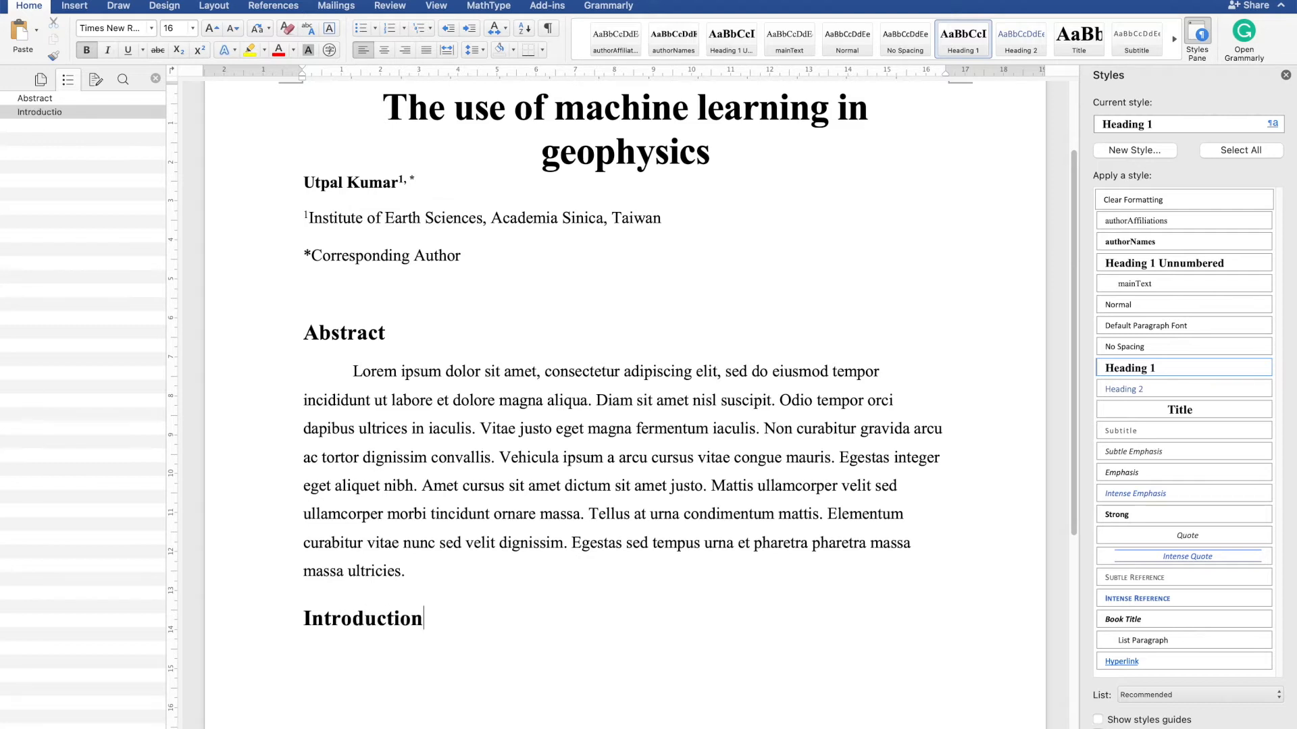
left_click(430, 27)
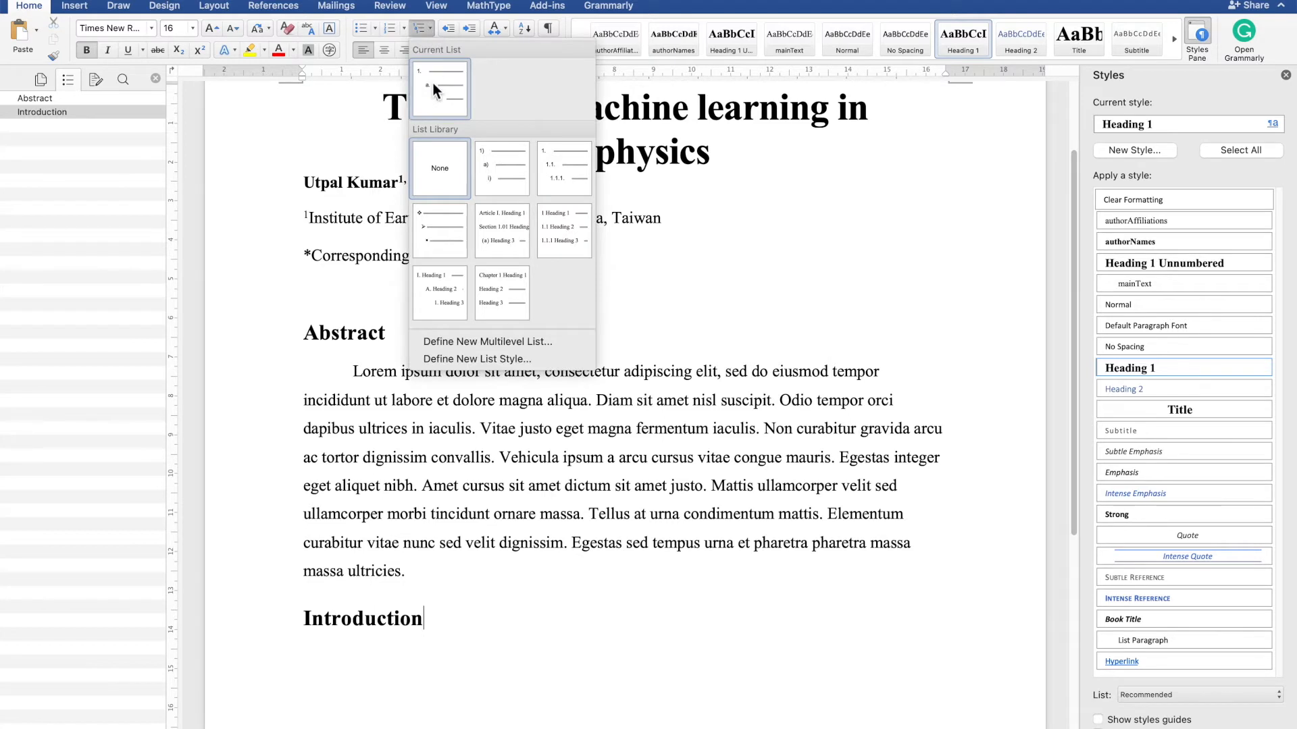
left_click(553, 231)
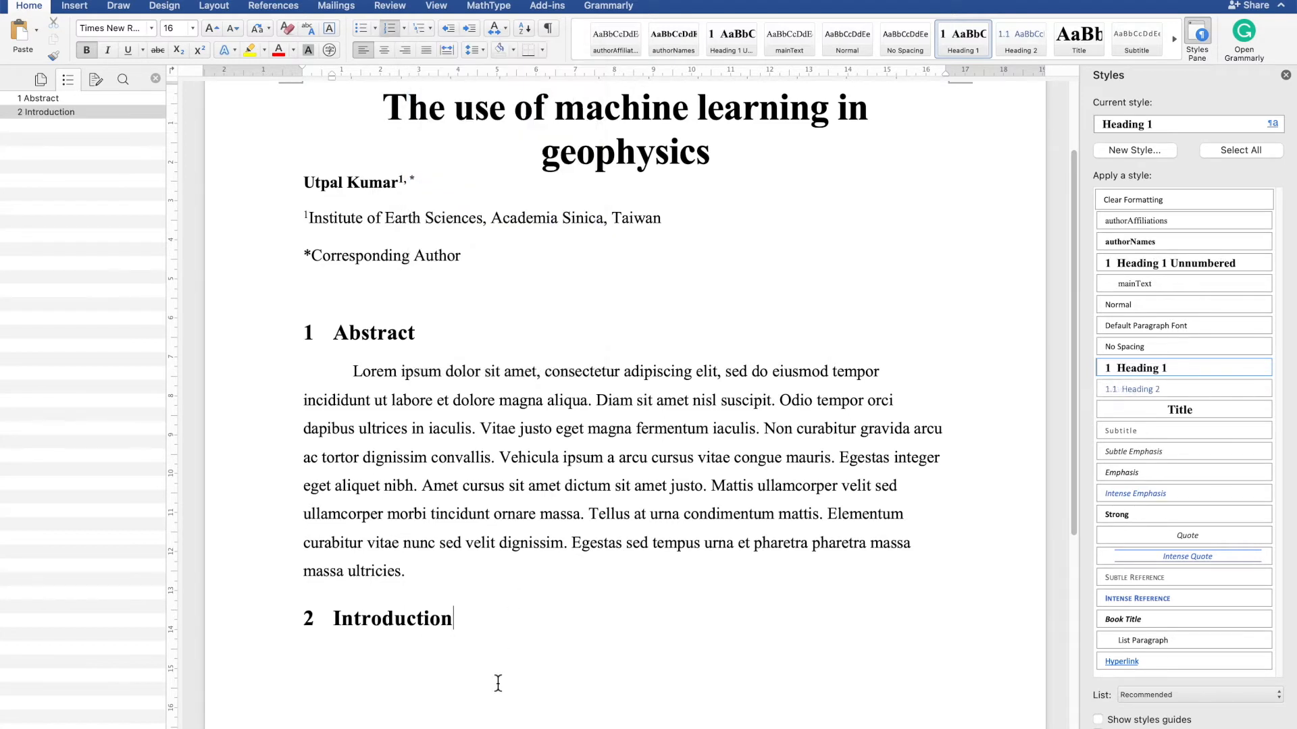
- Modify the Heading 1 Unnumbered style so its numbering is set to None
left_click(415, 334)
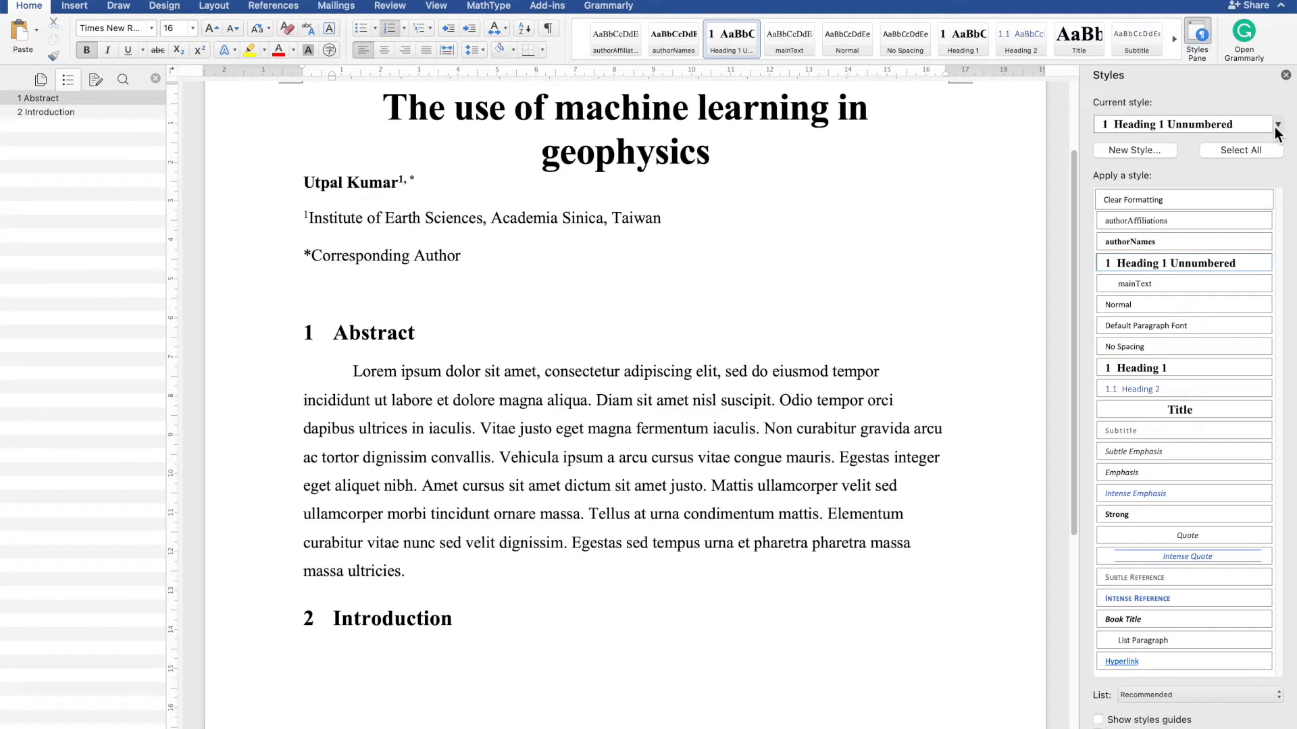
left_click(1265, 263)
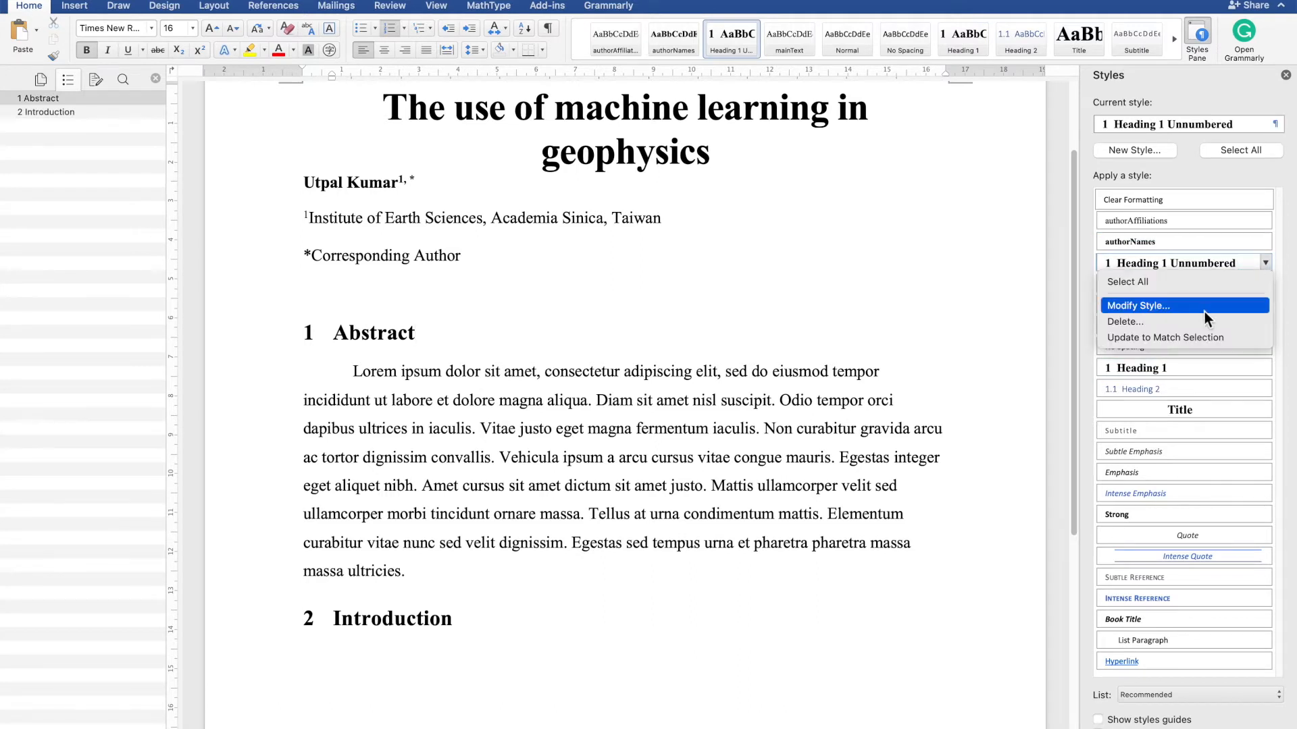
left_click(1205, 307)
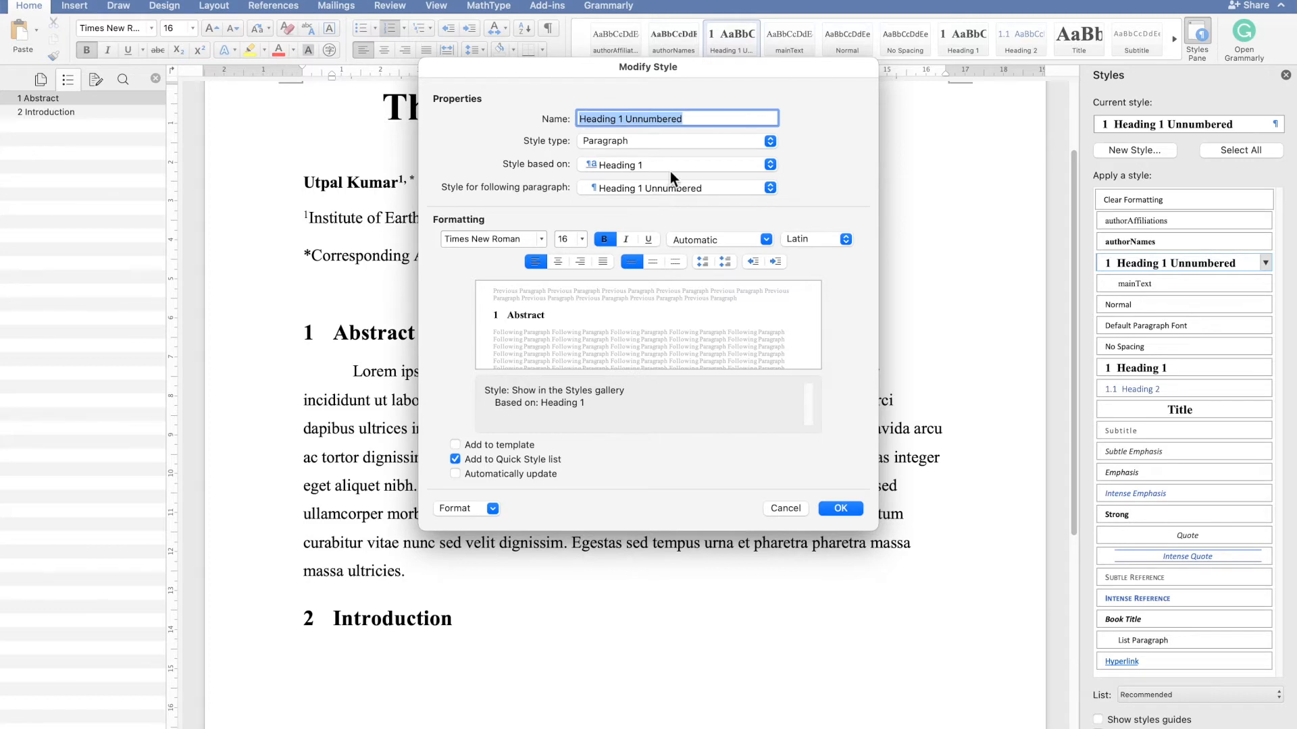
left_click(493, 508)
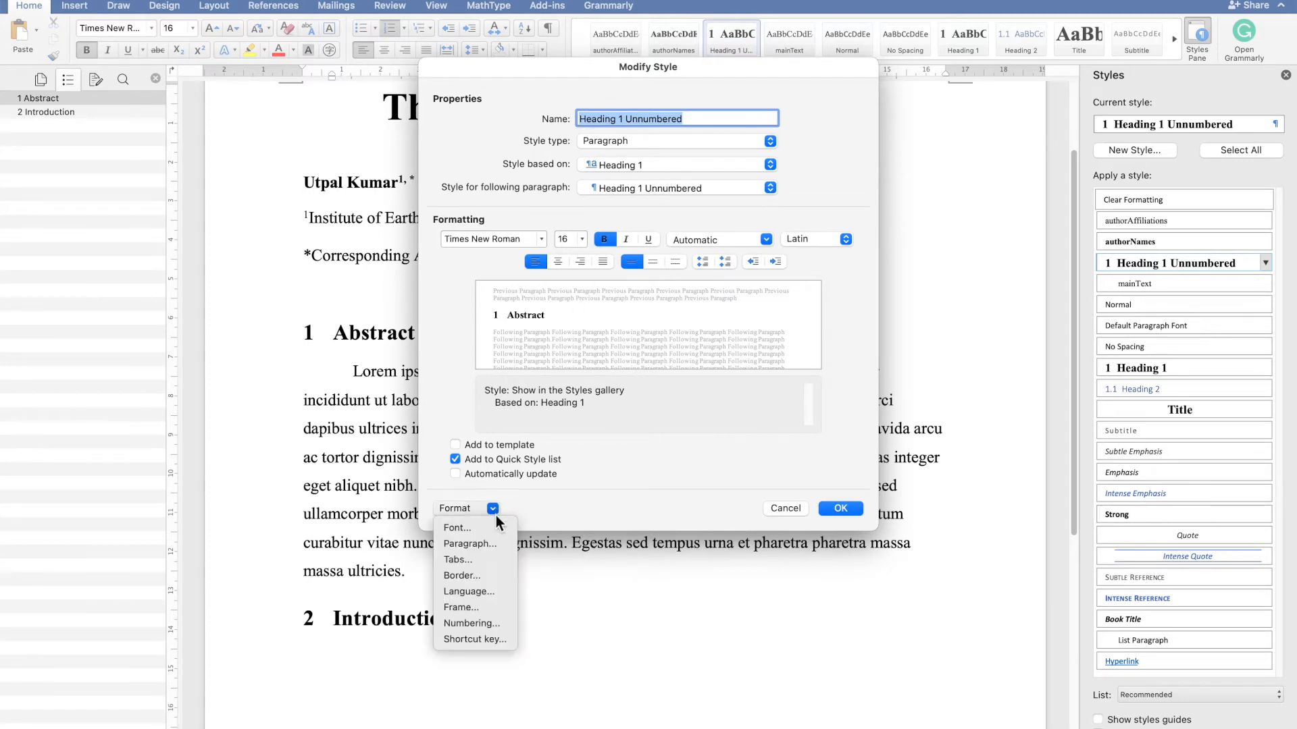
left_click(495, 550)
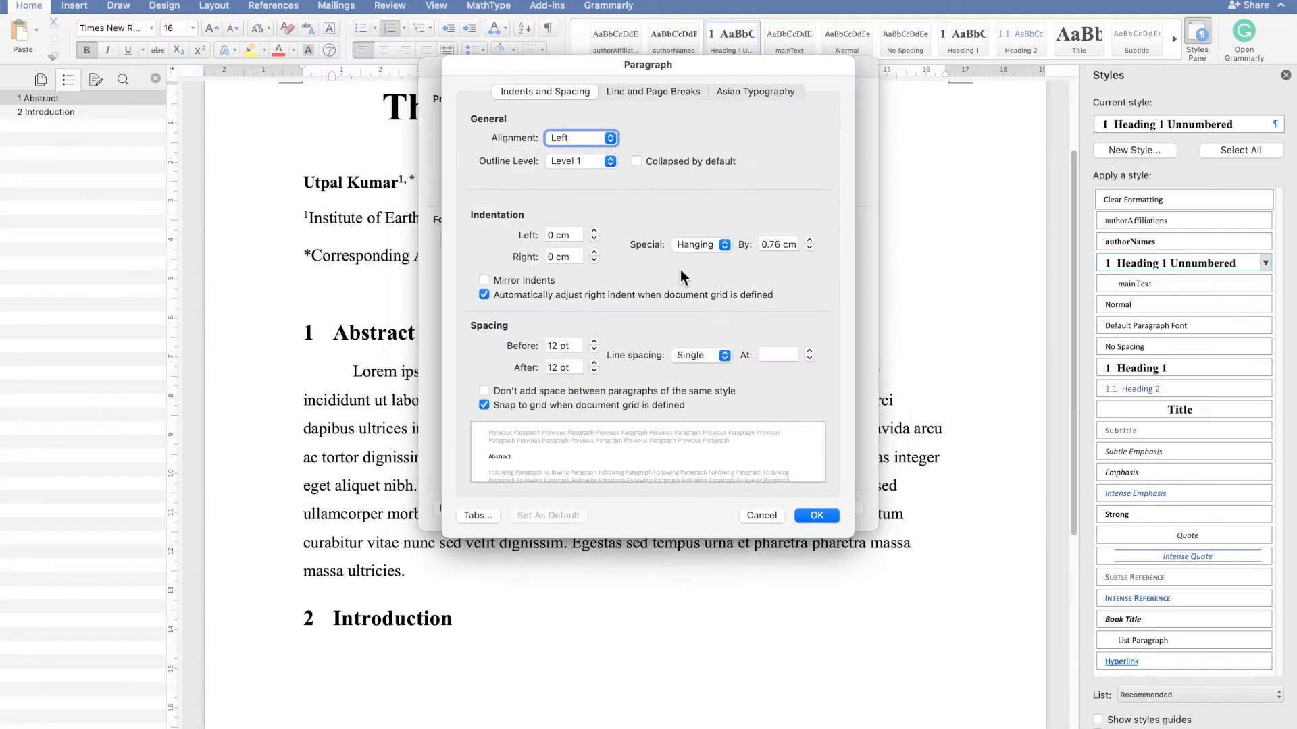
left_click(816, 515)
left_click(494, 508)
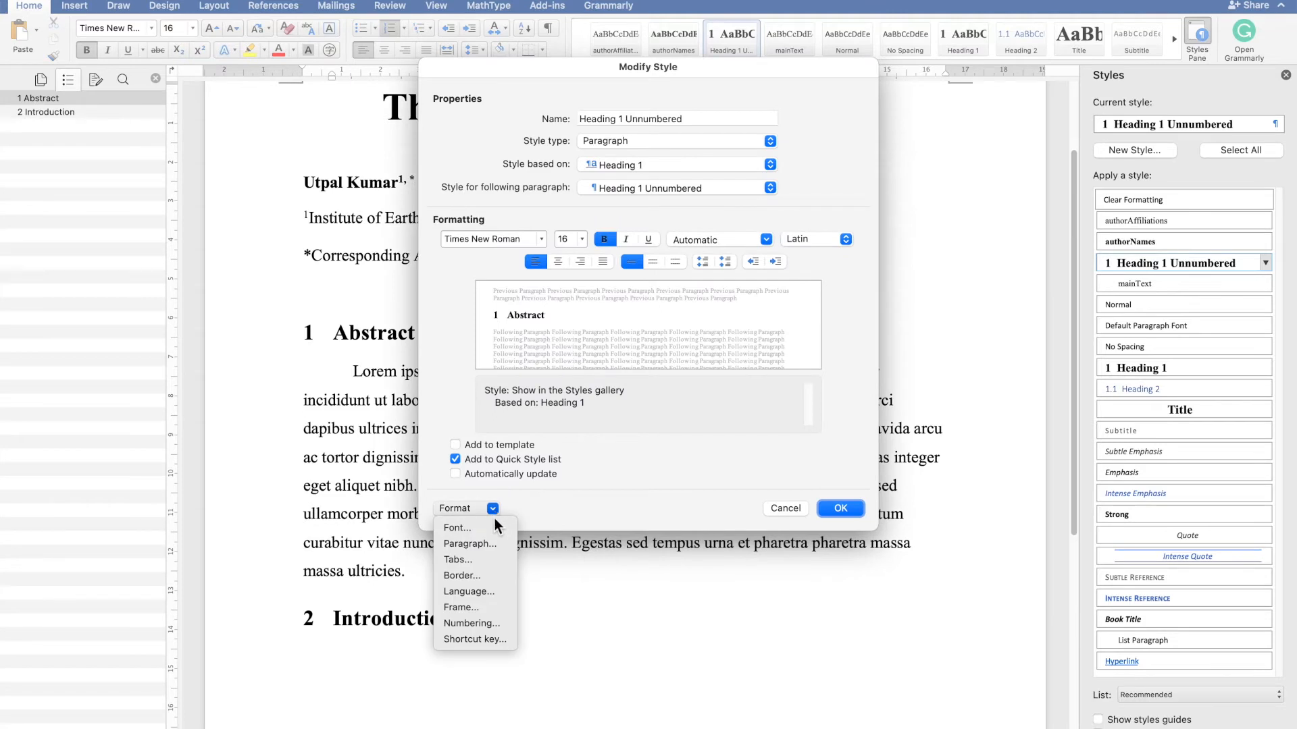
left_click(476, 622)
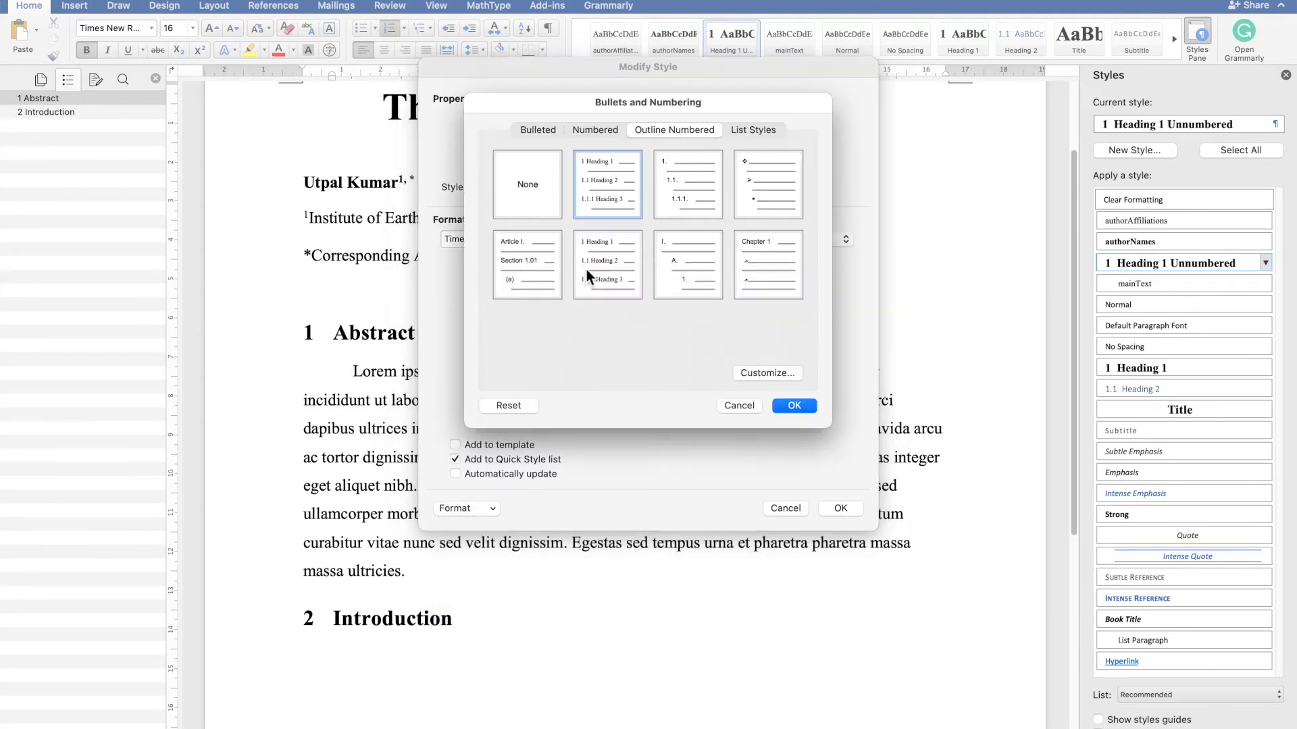
left_click(533, 216)
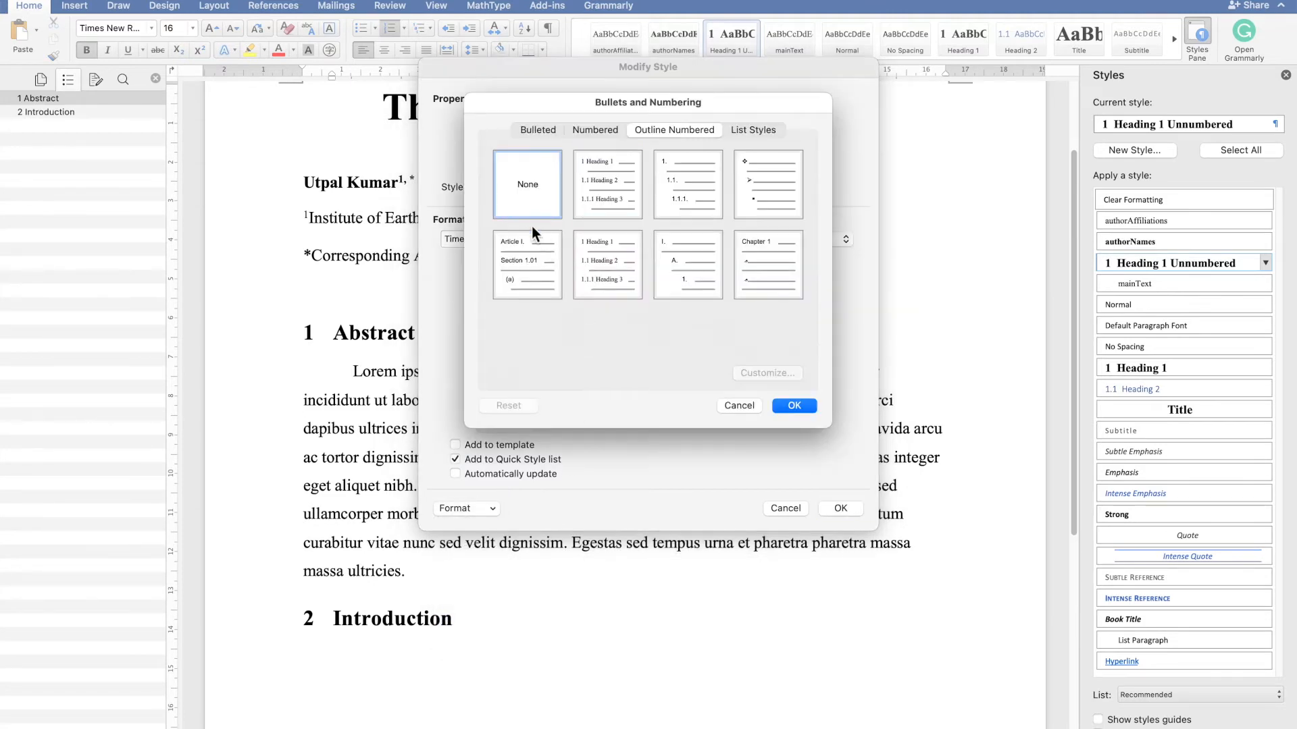
left_click(788, 406)
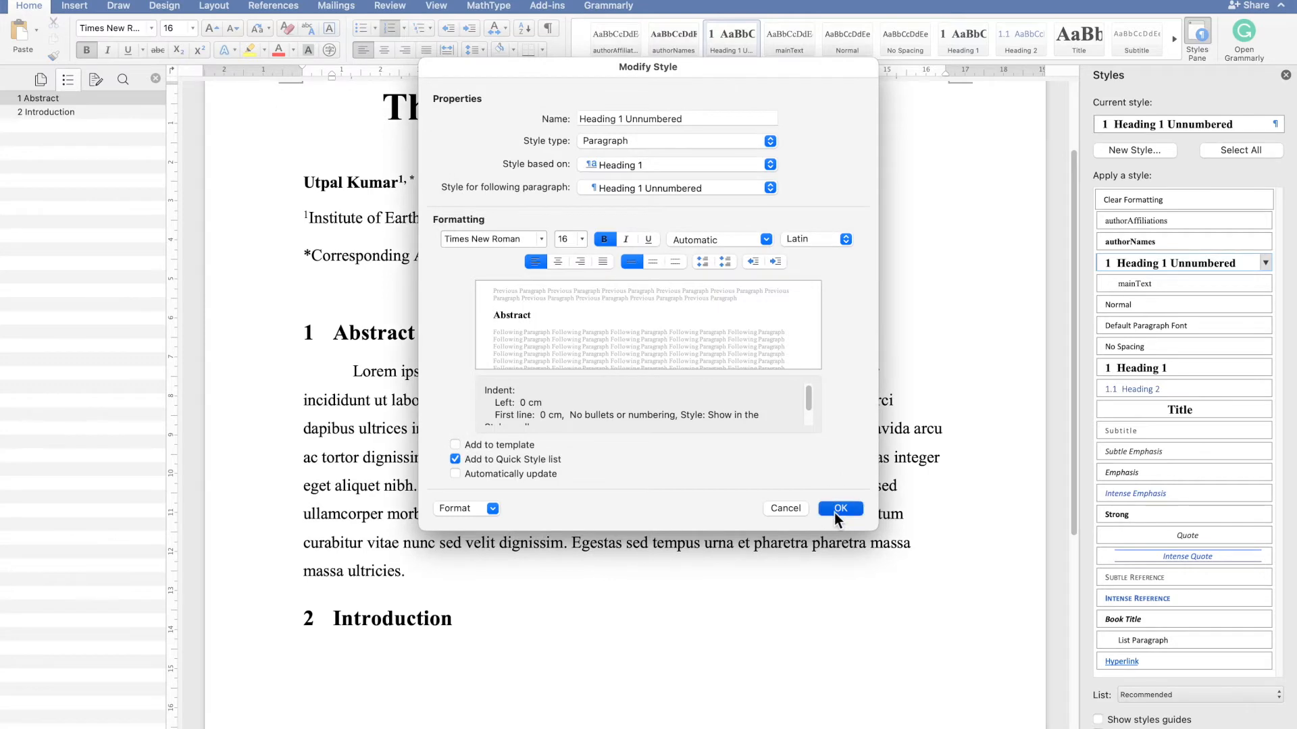
left_click(839, 510)
- Start a new paragraph after the Introduction heading and paste placeholder Lorem ipsum text copied from another window
left_click(555, 615)
key("Return")
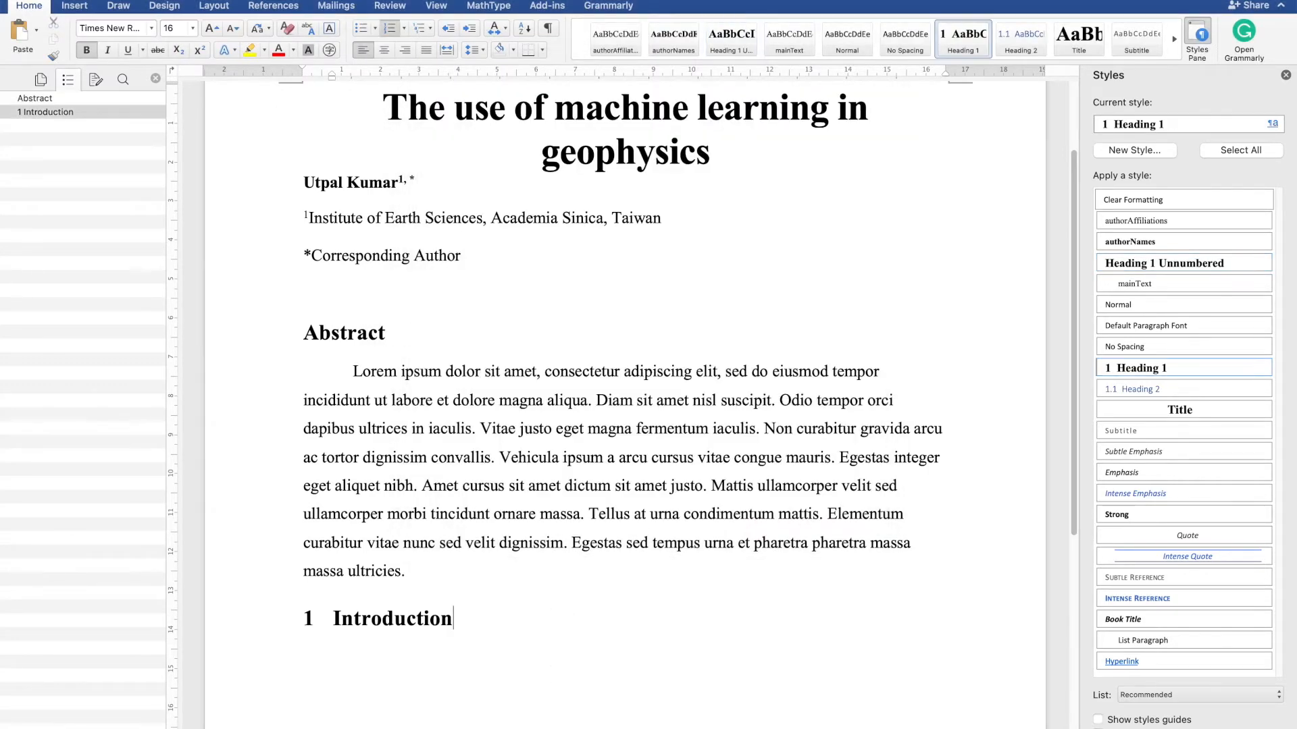
scroll(409, 451, "down", 1)
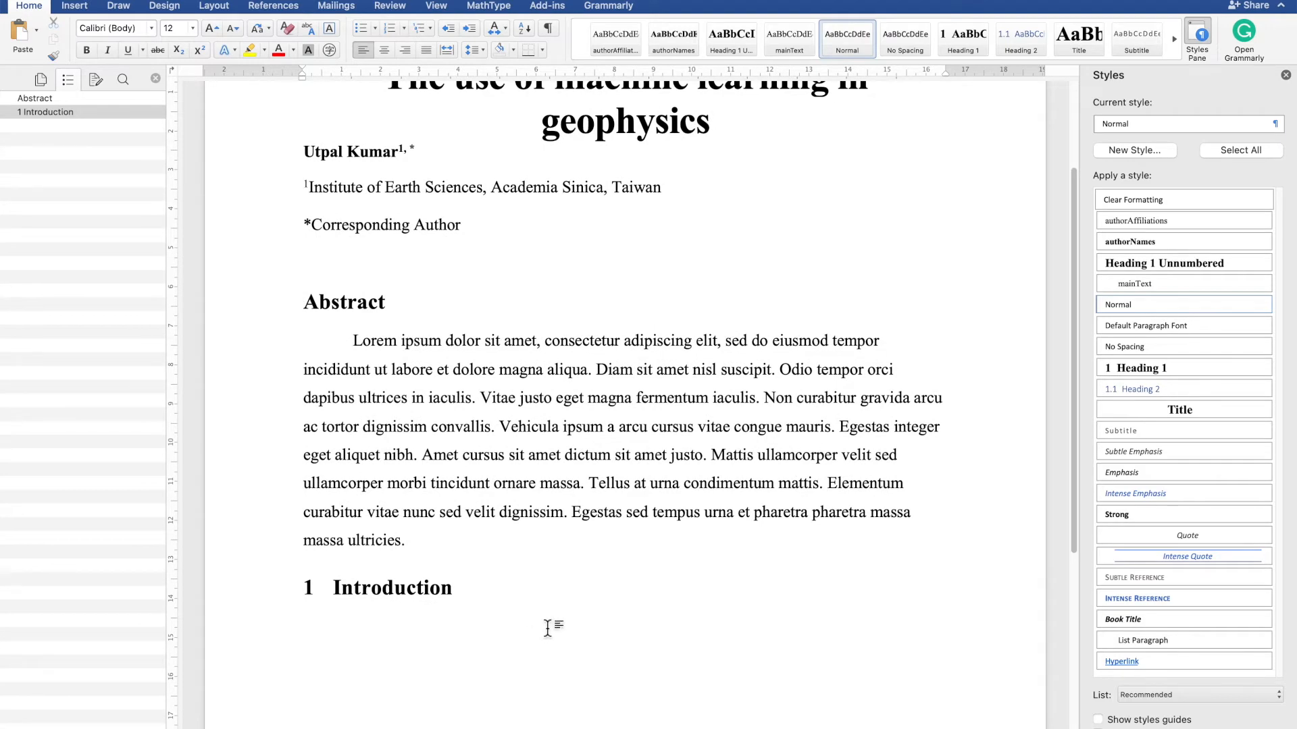
scroll(549, 594, "up", 2)
scroll(552, 585, "down", 4)
scroll(552, 585, "up", 5)
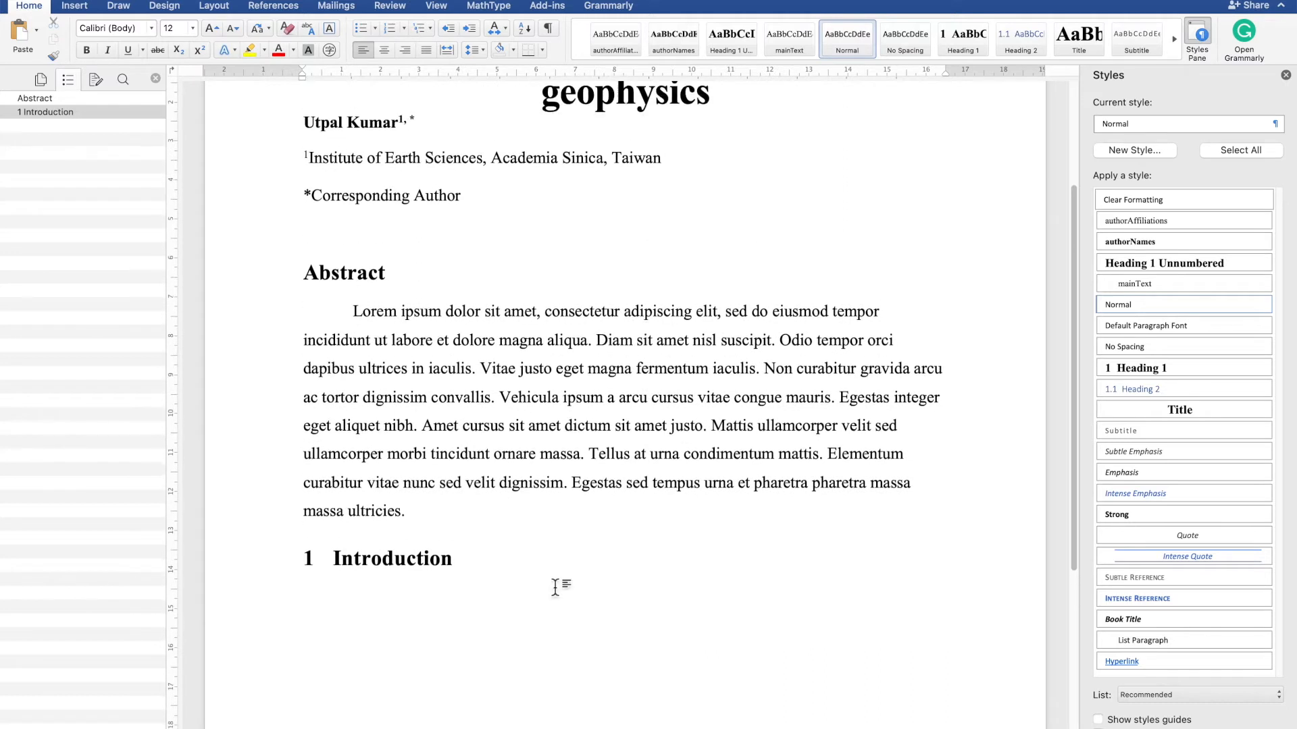
scroll(552, 584, "down", 3)
key("ctrl+Right")
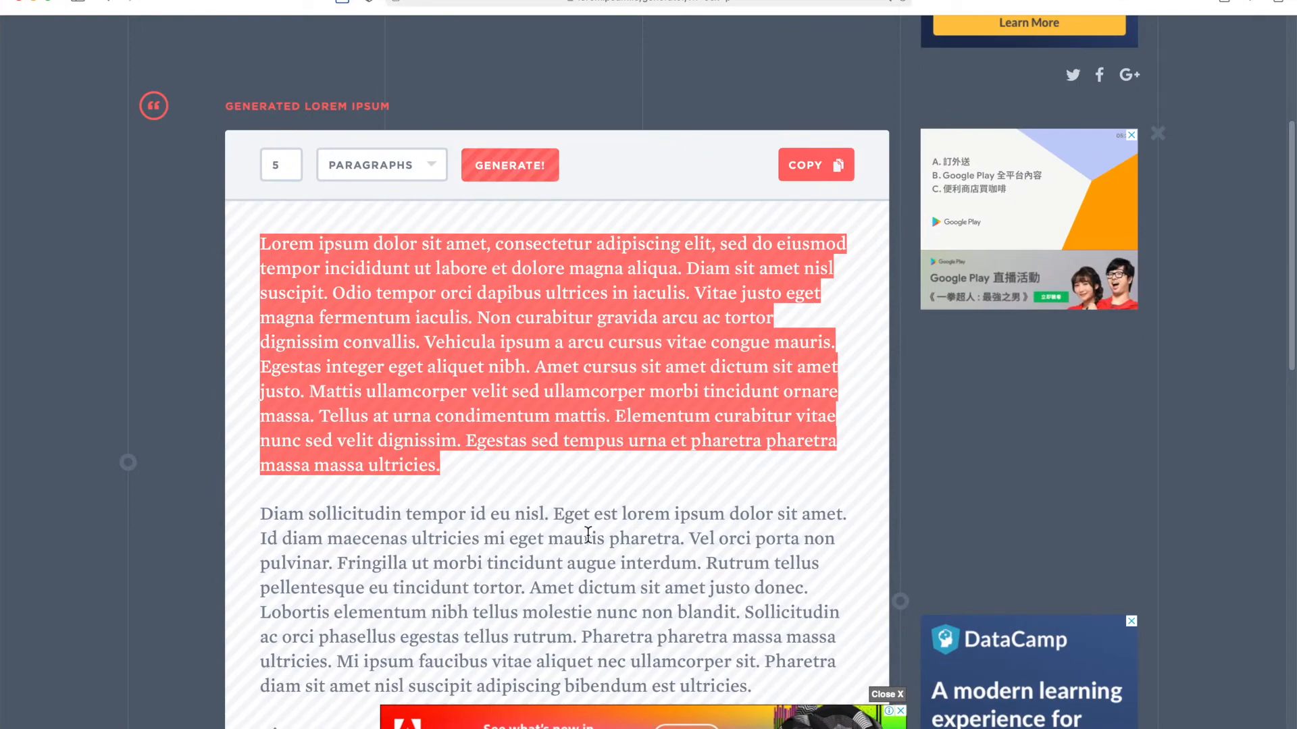
left_click(588, 535)
left_click(806, 168)
key("ctrl+Left")
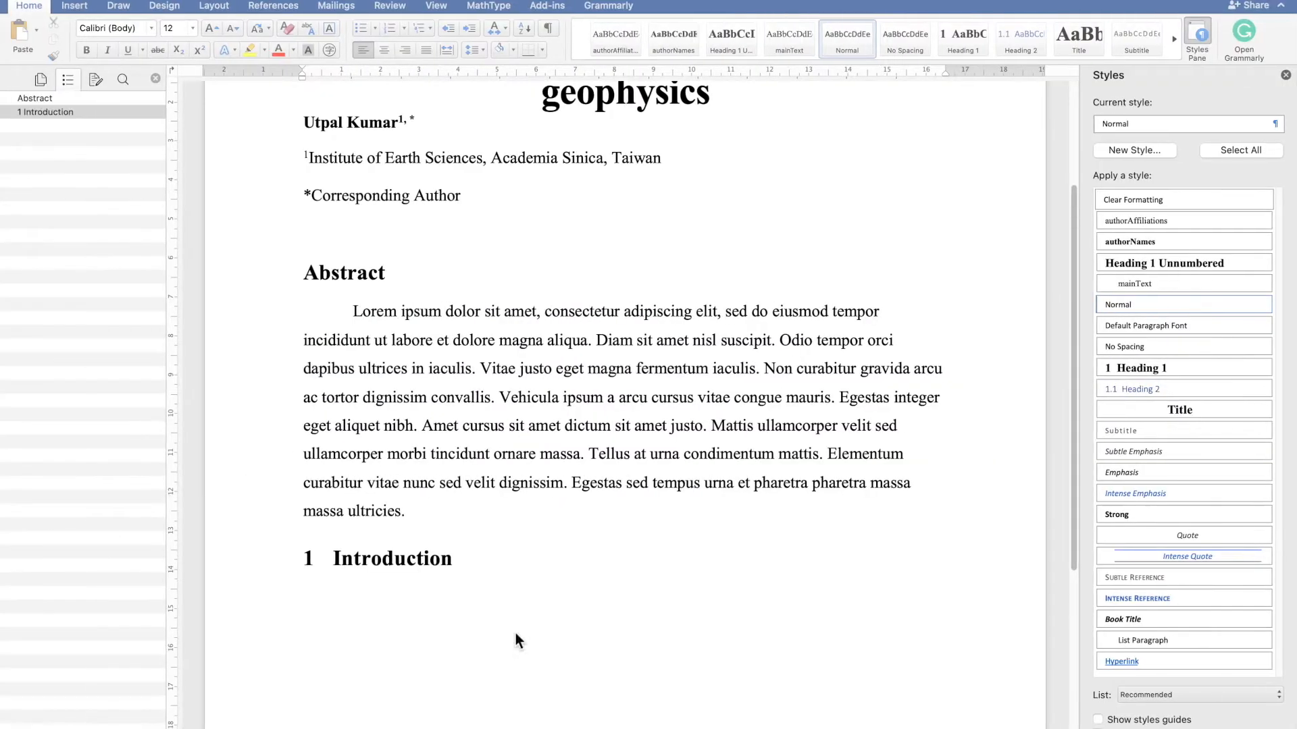
key("super+v")
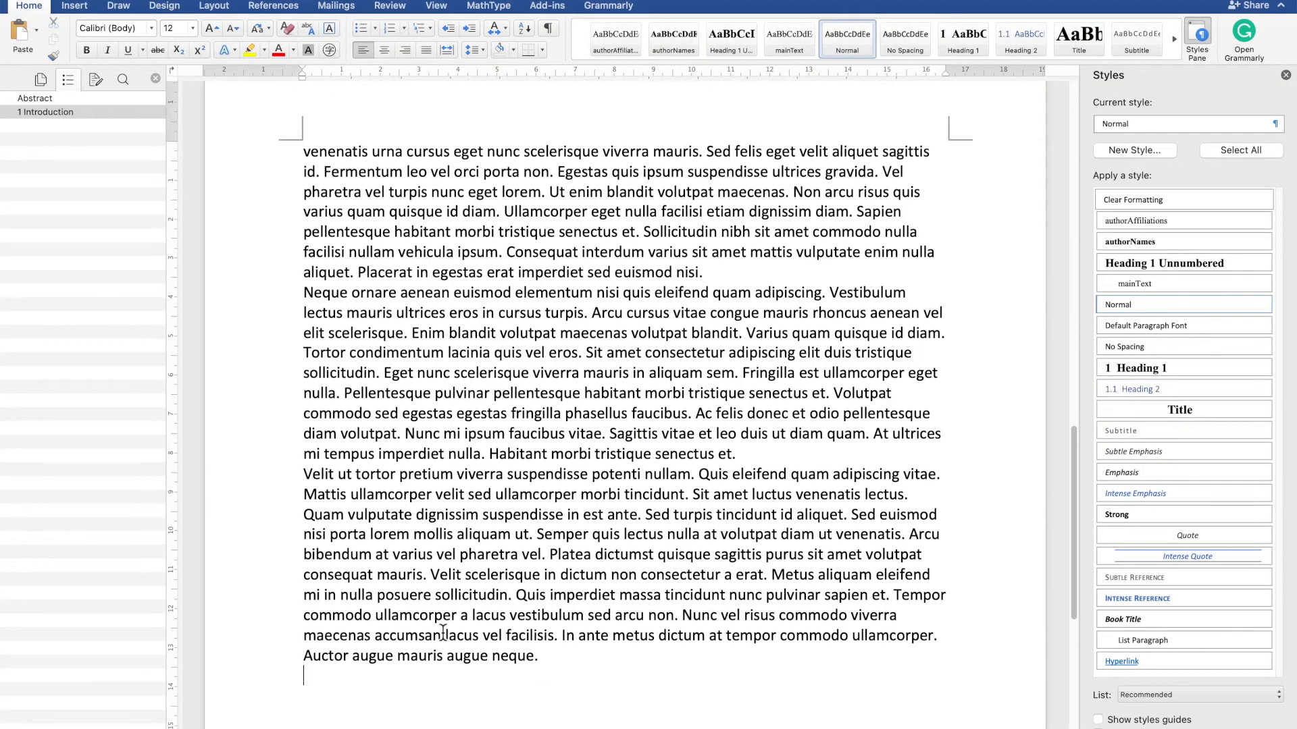
- Select the pasted Introduction paragraphs and apply the mainText style to them
scroll(472, 323, "up", 10)
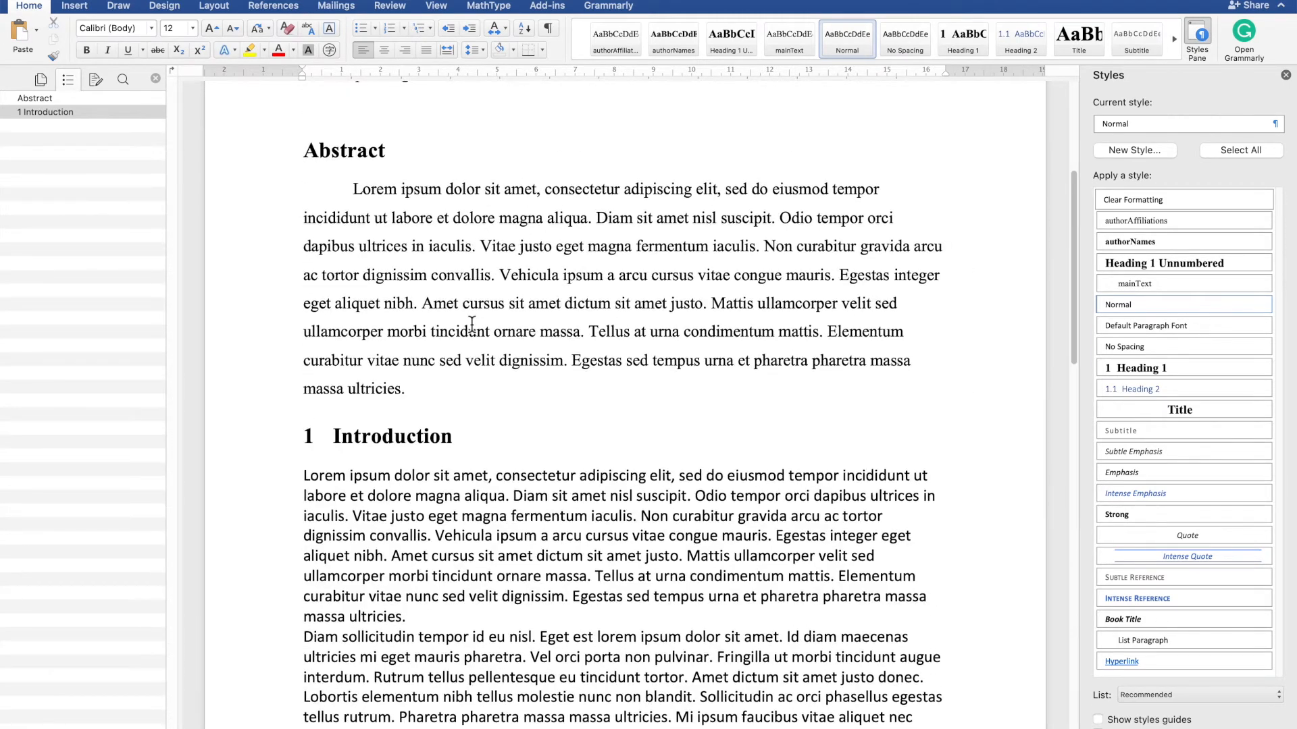
left_click_drag(305, 480, 545, 543)
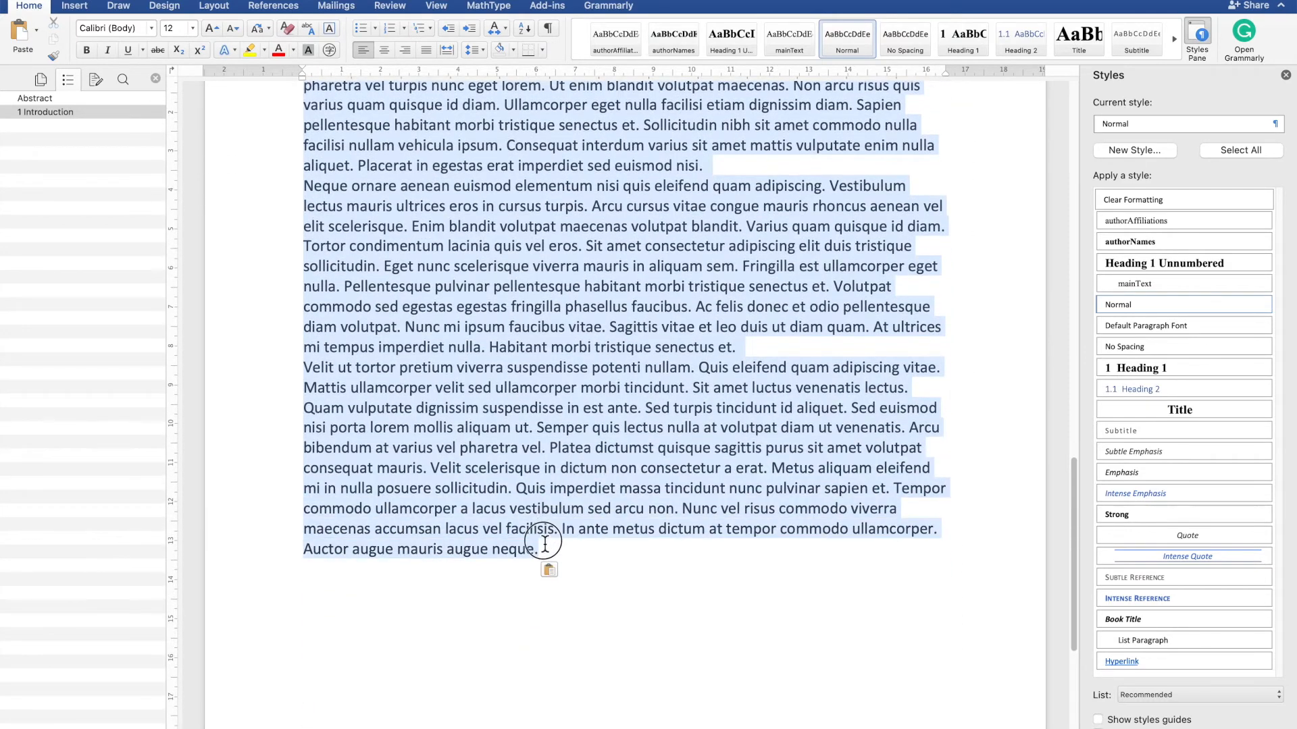
left_click(1162, 291)
left_click(672, 512)
- Write Data and Methods in a new empty paragraph at the end of the document
scroll(671, 512, "up", 15)
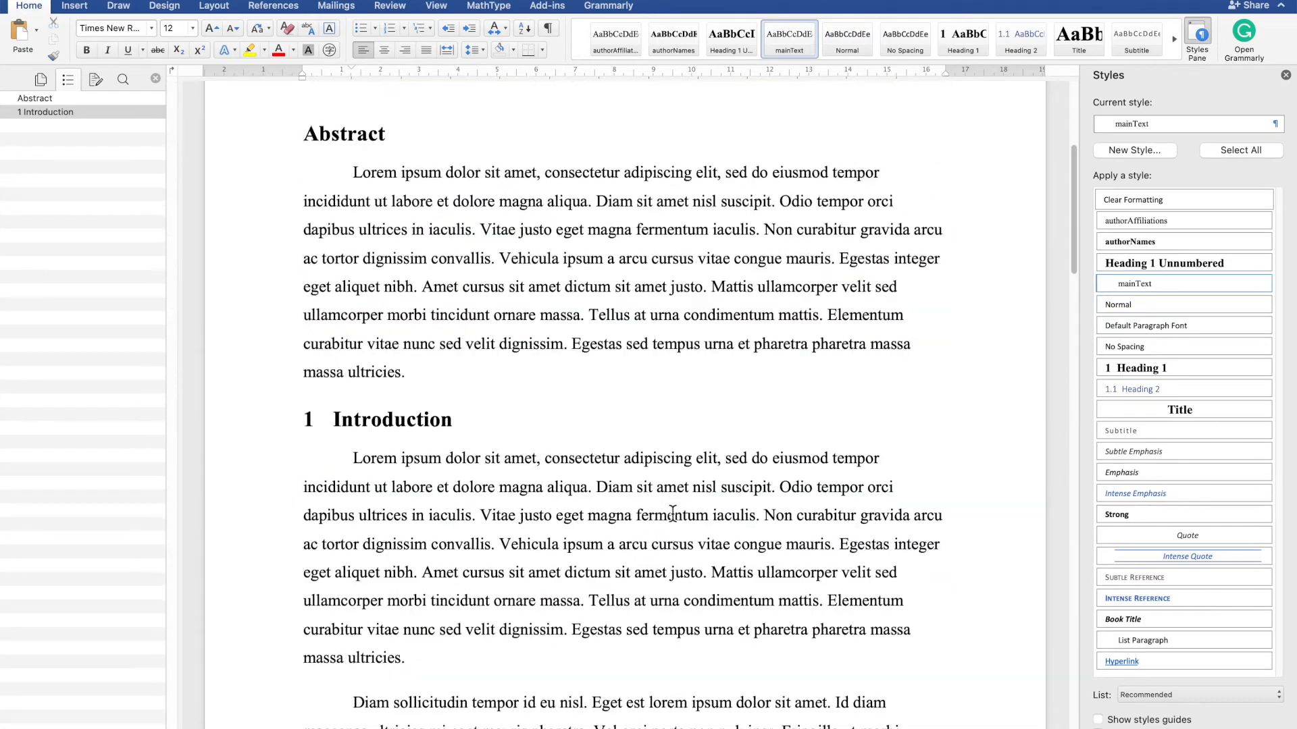
scroll(673, 513, "down", 7)
scroll(673, 513, "down", 15)
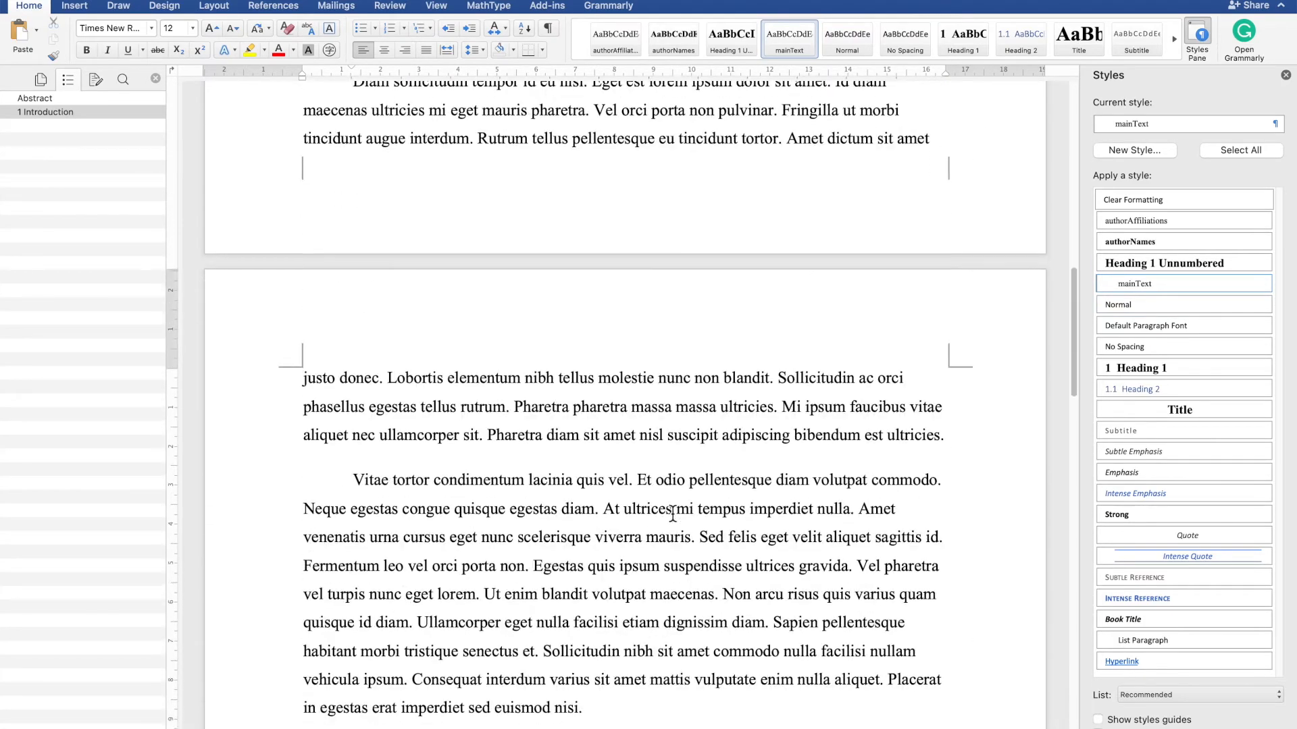
scroll(673, 513, "down", 5)
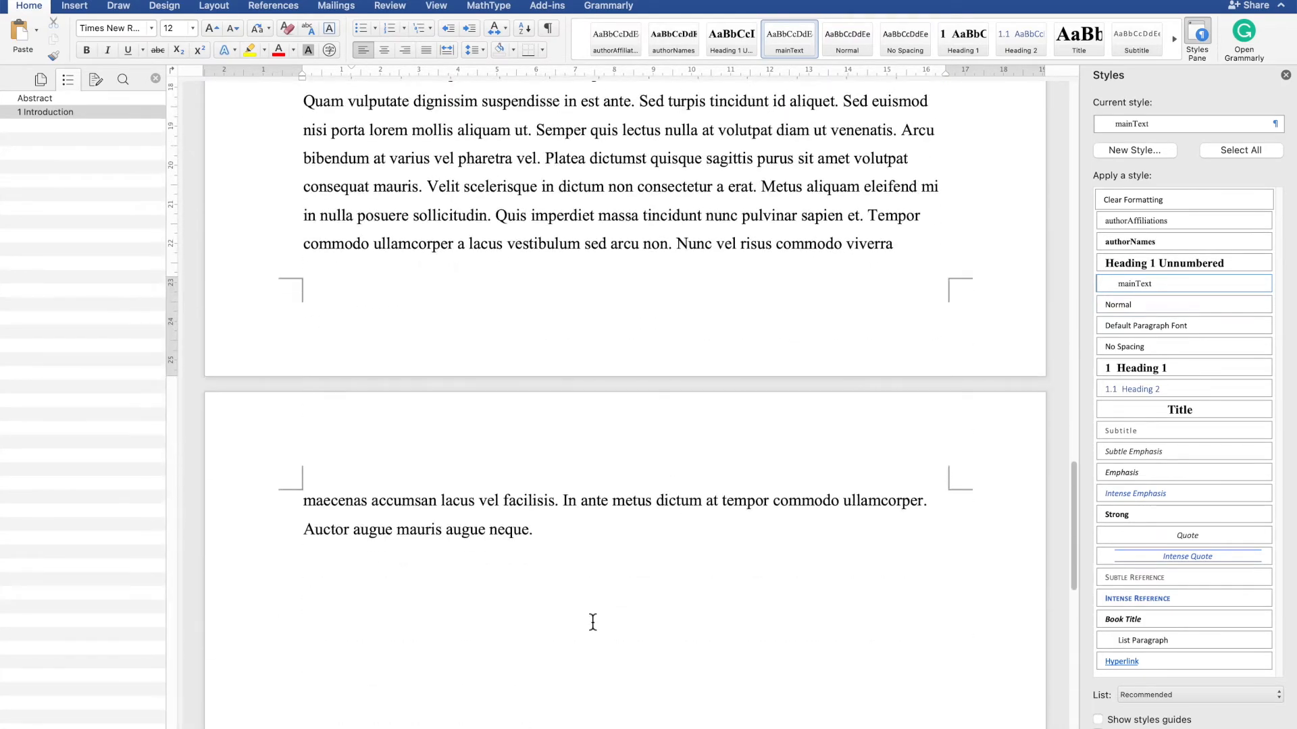
left_click(595, 623)
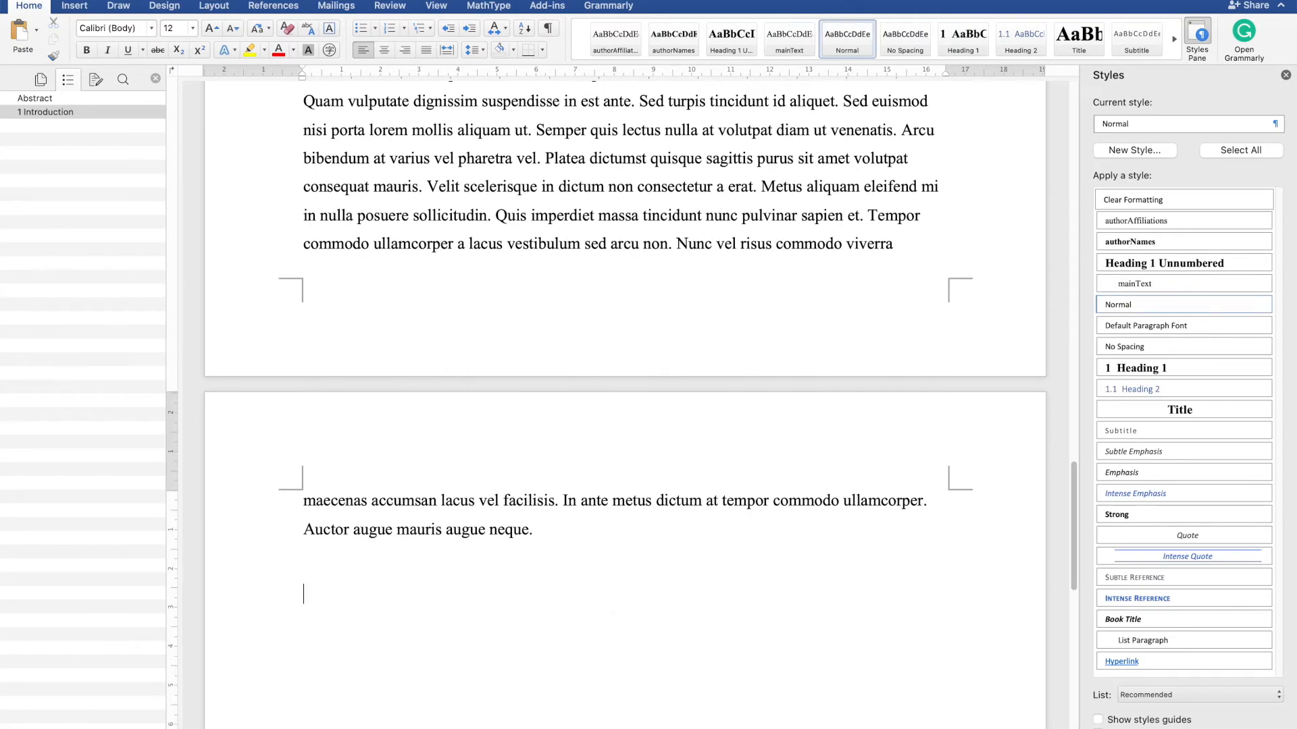
scroll(592, 508, "up", 8)
left_click(755, 285)
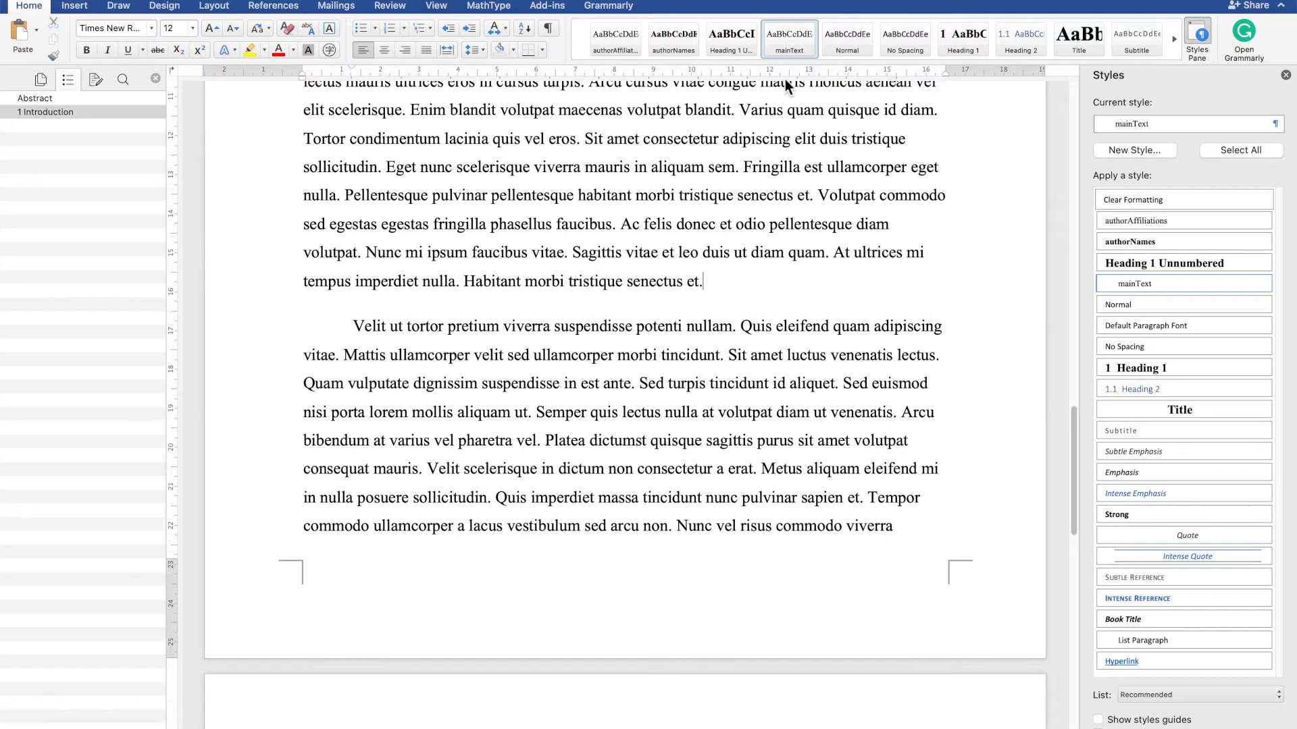
scroll(606, 389, "down", 15)
left_click(599, 405)
key("BackSpace")
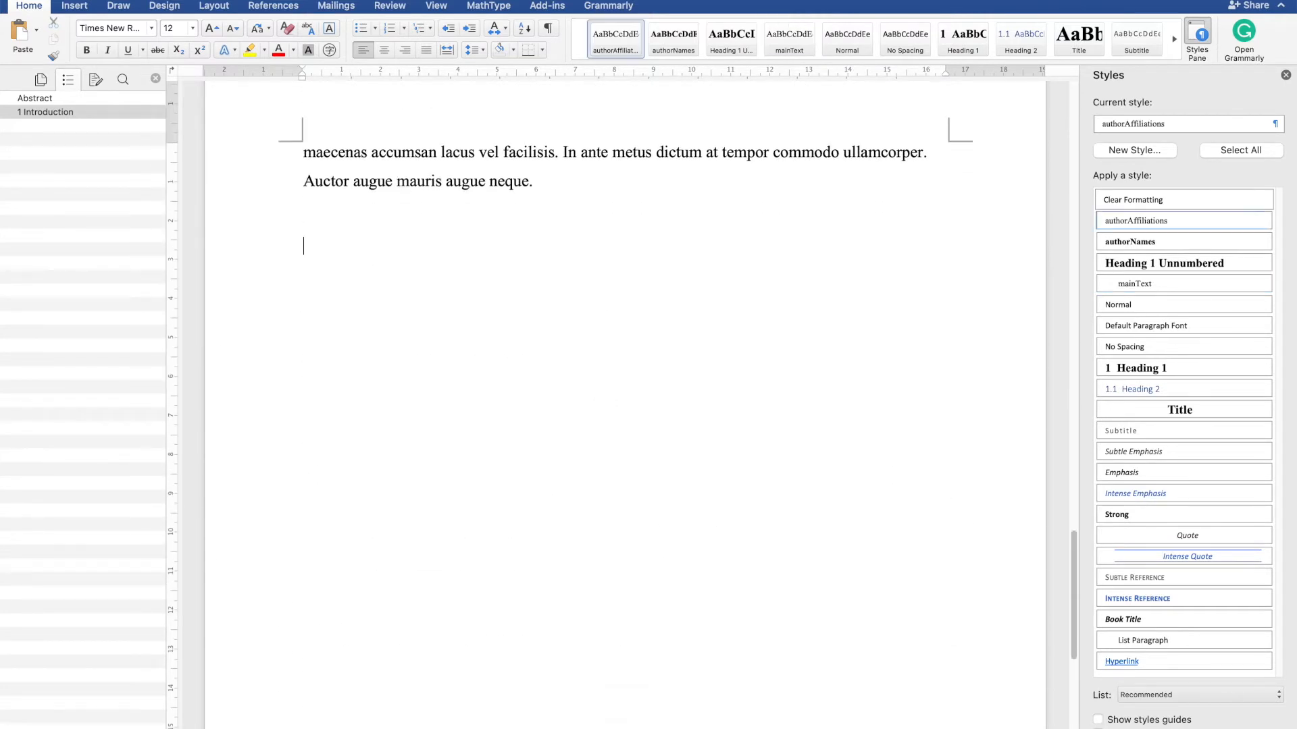
type("Data and Methods")
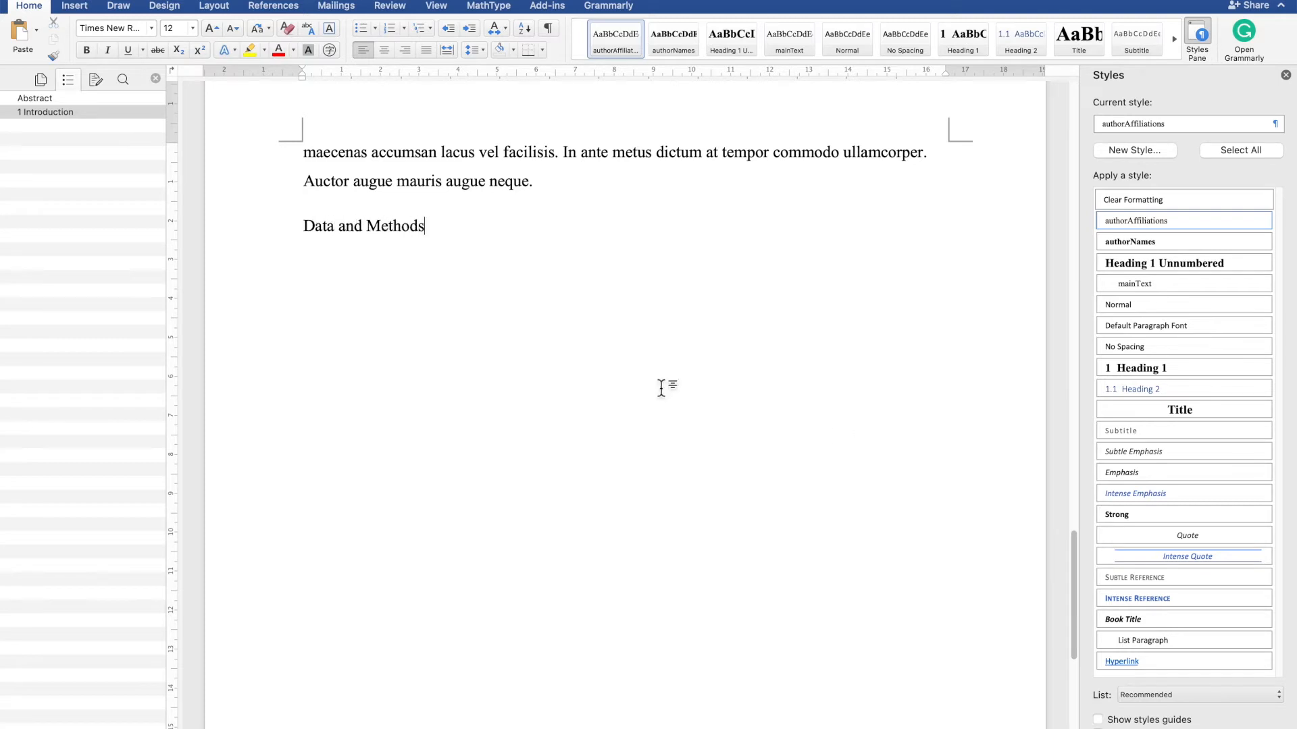
- Apply Heading 1 to Data and Methods, then list Results, Discussions, Conclusions and References on new lines below it
left_click(1163, 366)
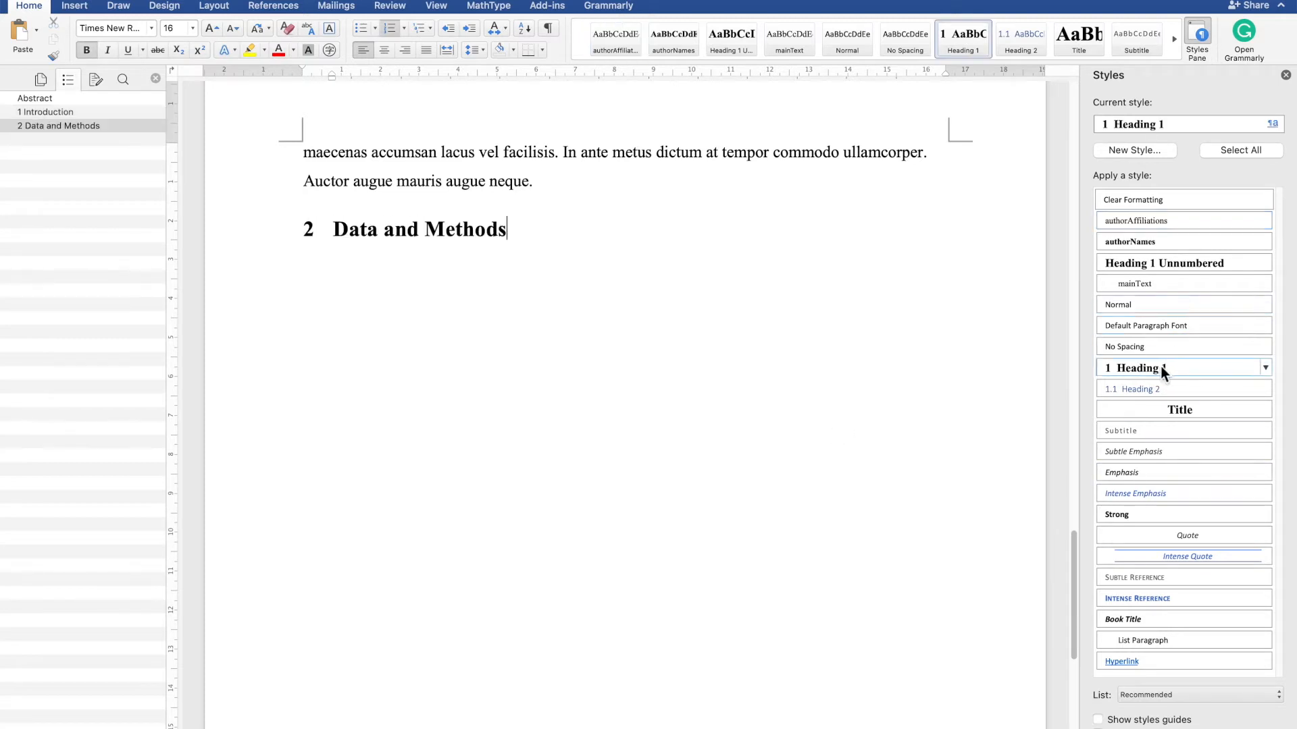
key("Return")
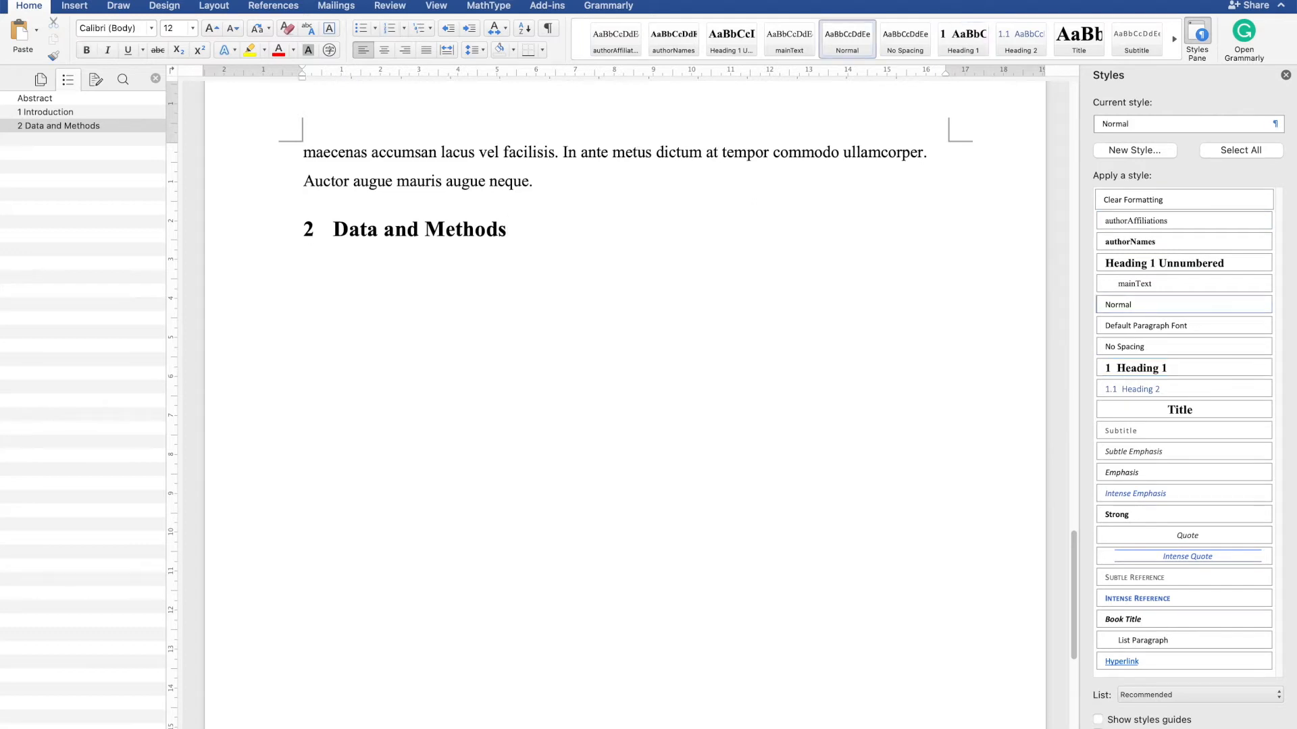
type("Results ")
type("Discussions")
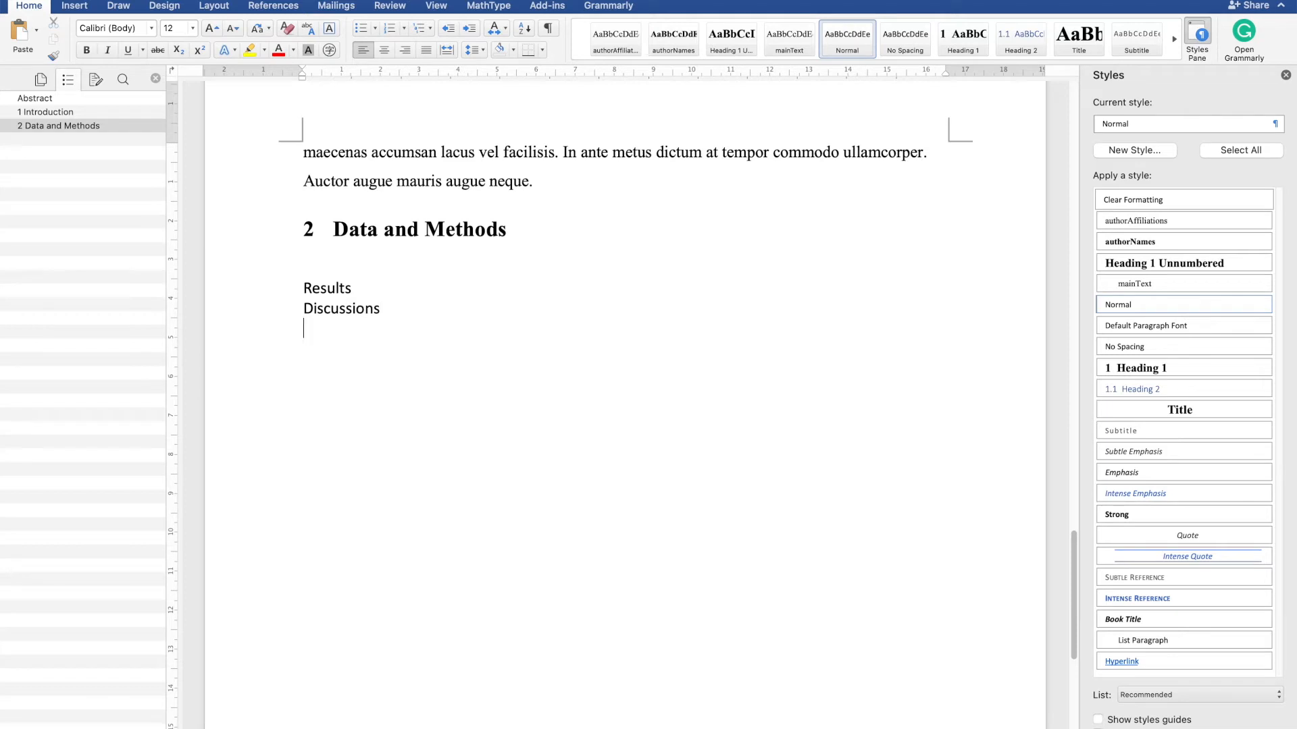
key("Return")
type("Conclusions")
key("Return")
type("References")
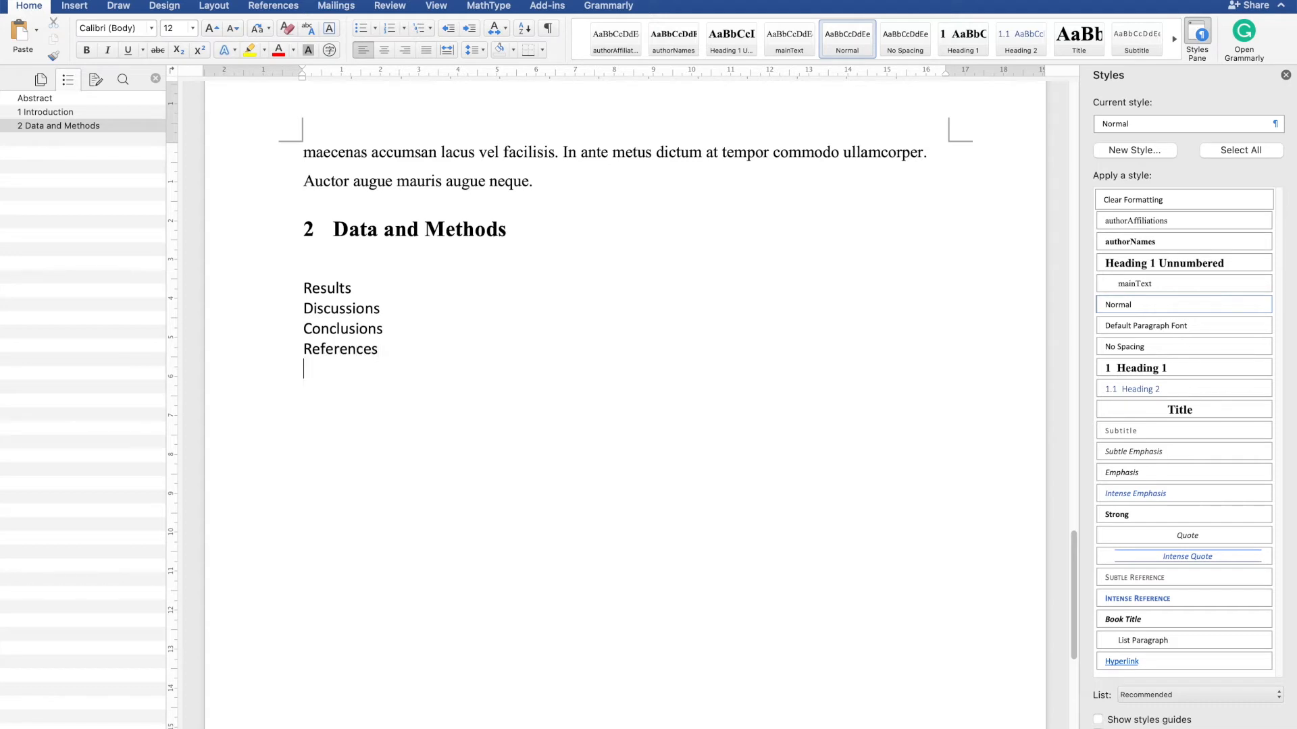
- Apply the Heading 1 style to the Results, Discussions and Conclusions lines
left_click(354, 290)
left_click(1136, 368)
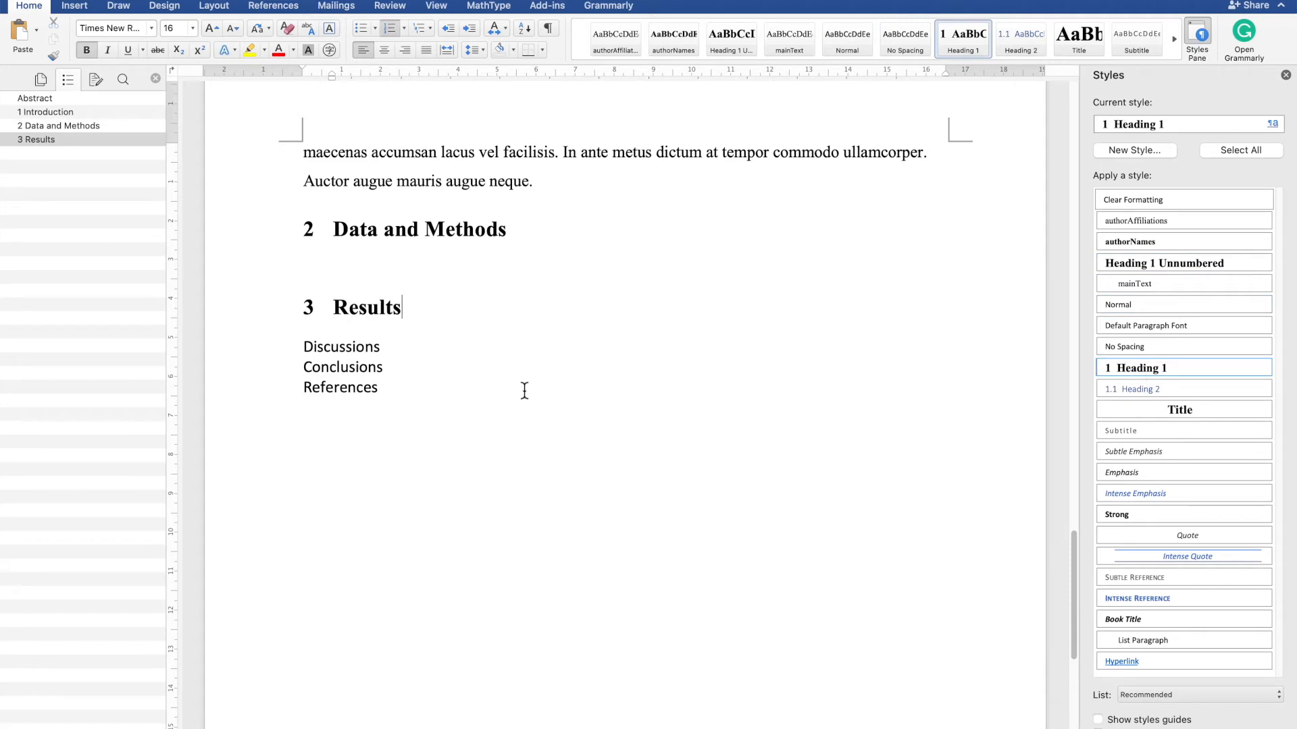
left_click(535, 350)
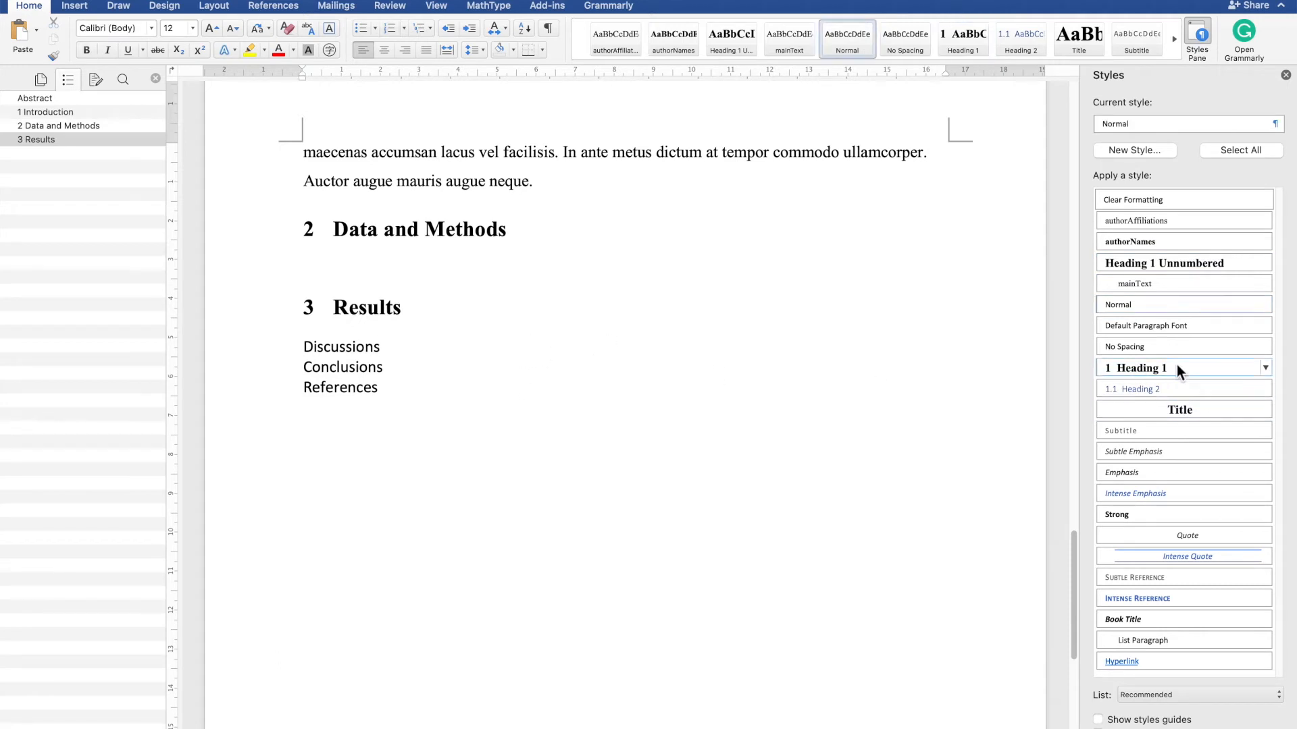
left_click(1162, 373)
left_click(417, 404)
left_click(435, 390)
left_click(1136, 372)
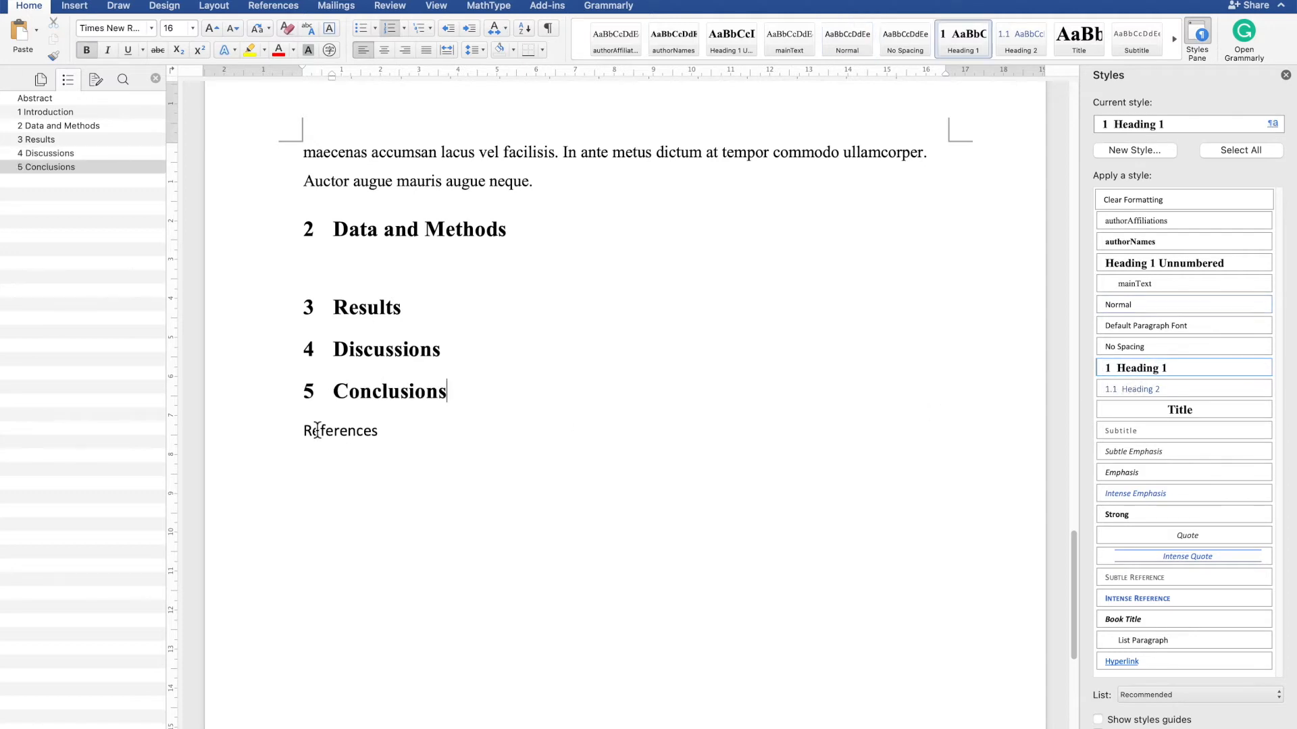
- Style References as Heading 1 Unnumbered and add an Acknowlegements heading above it with the same style
left_click(394, 434)
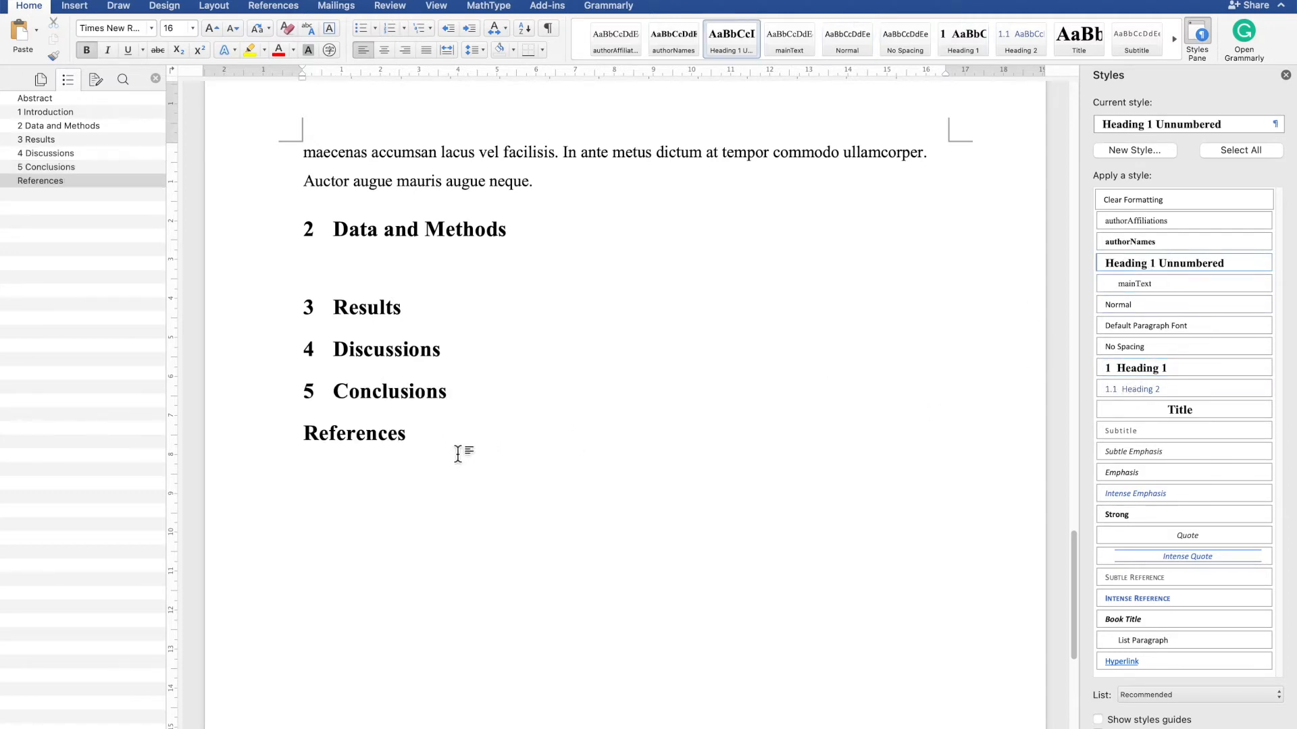
left_click(490, 394)
key("Return")
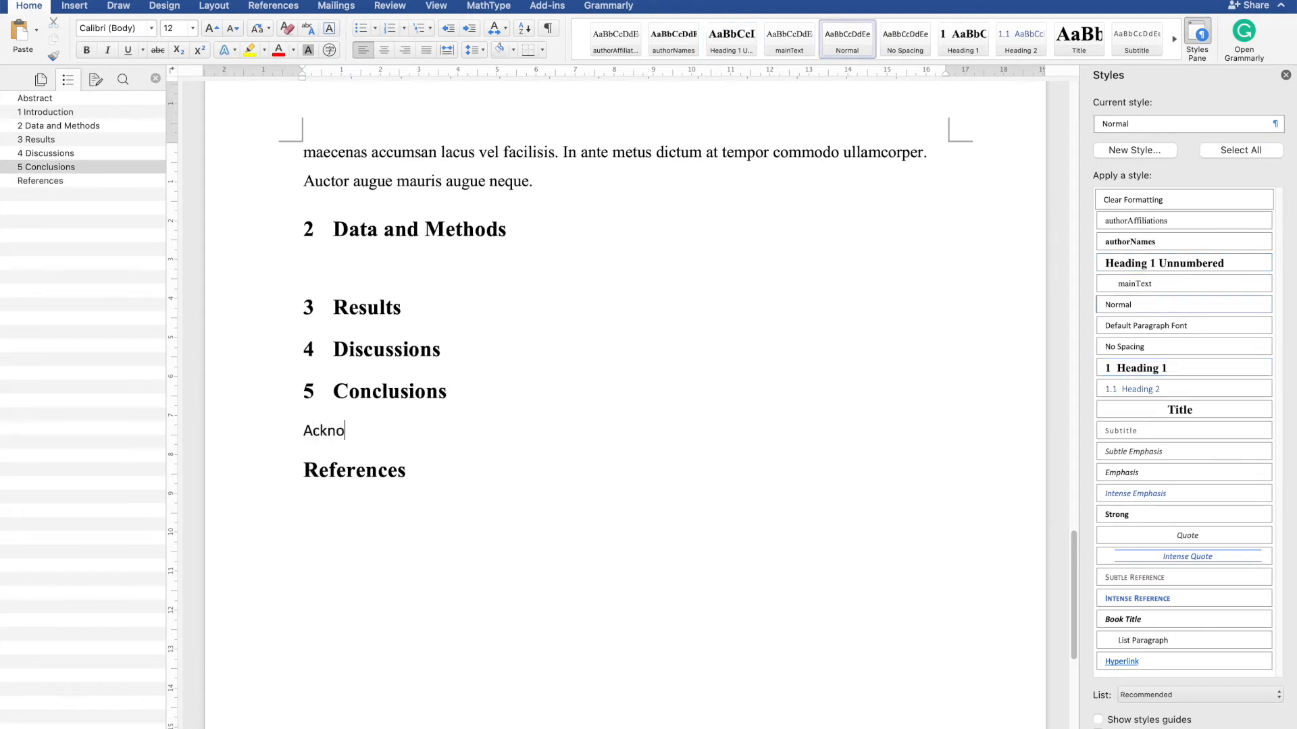
type("Acknowlegements")
key("Return")
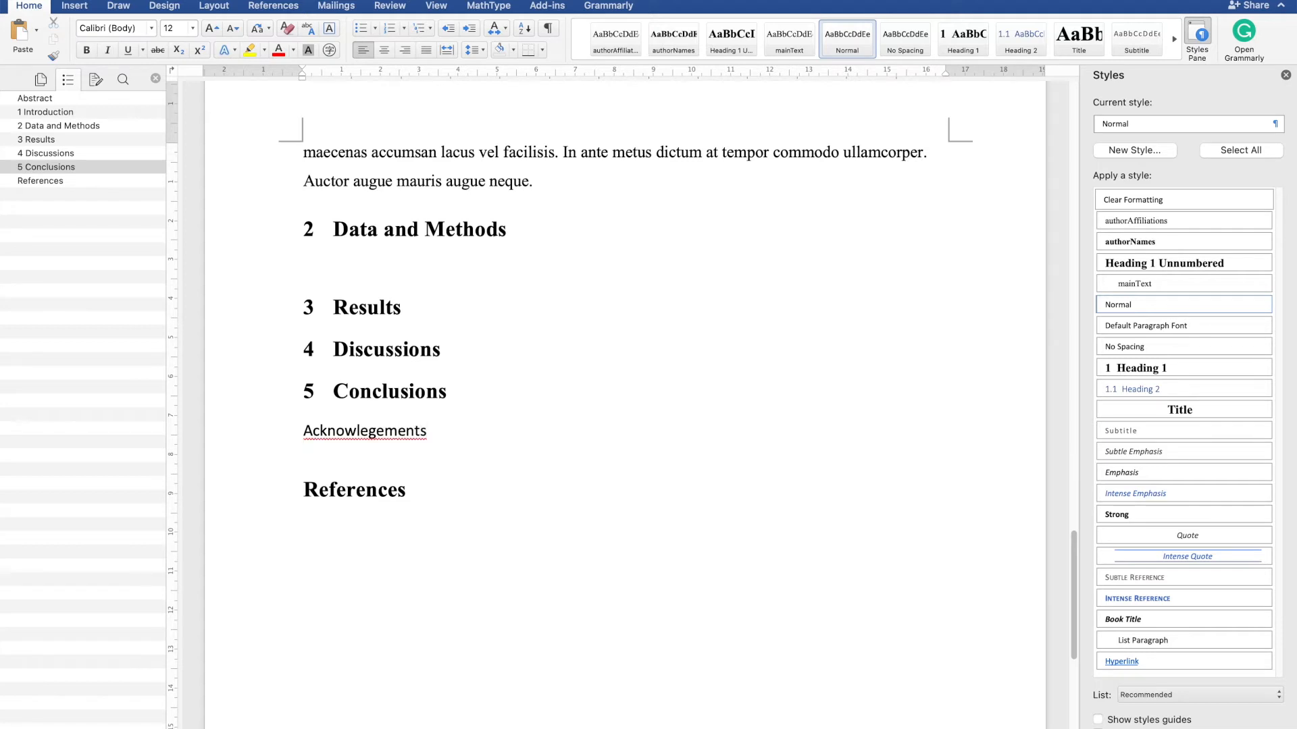
key("BackSpace")
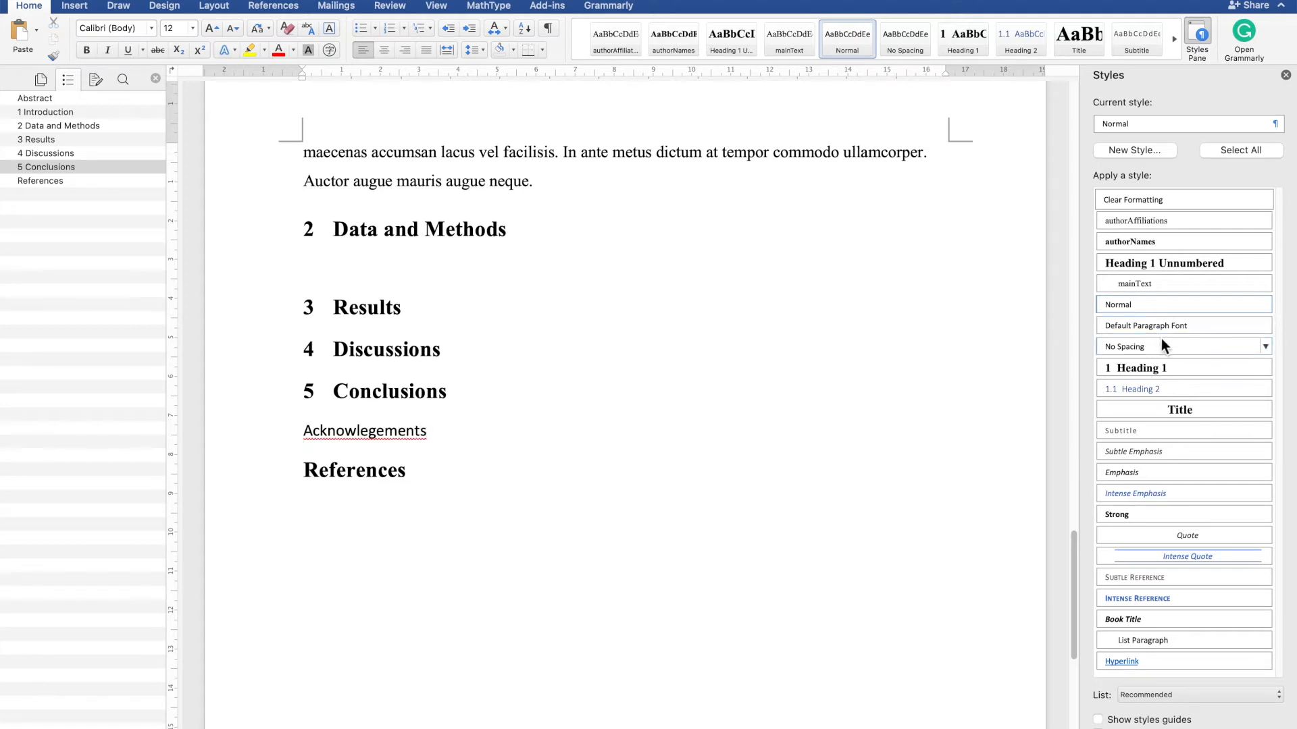
left_click(1193, 266)
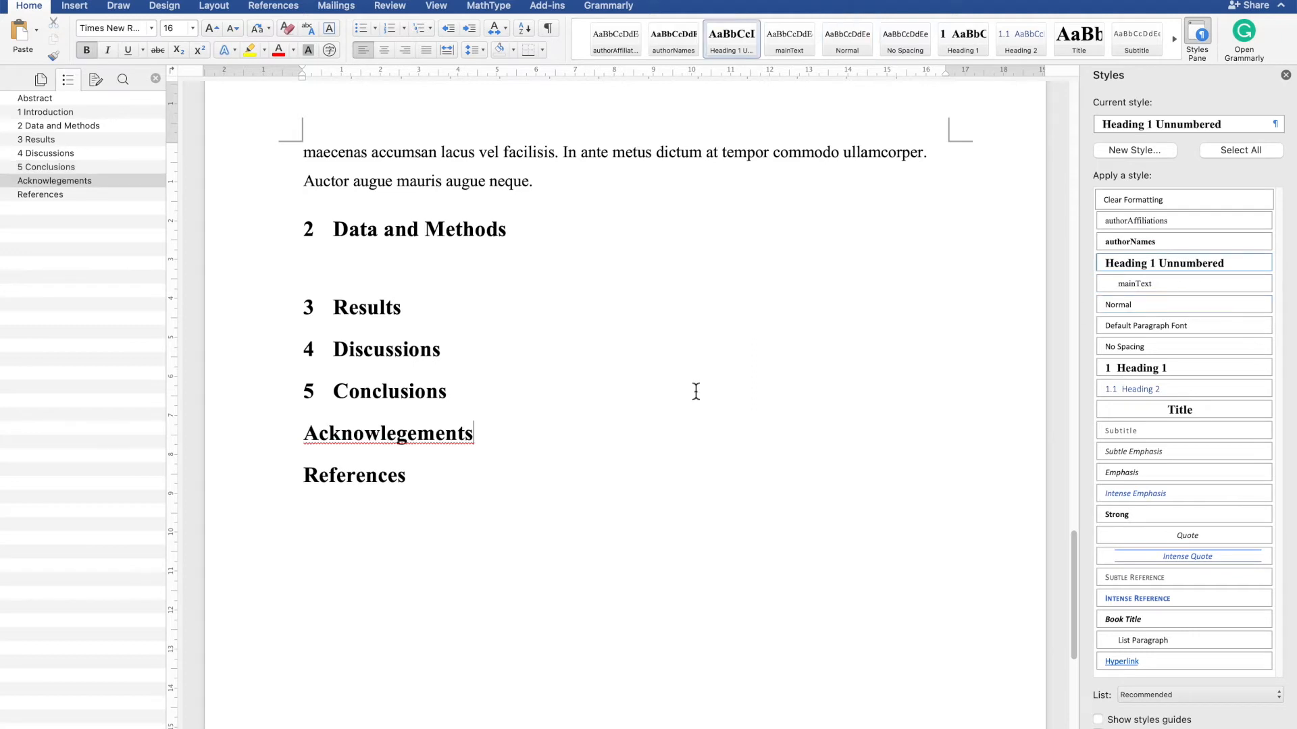
- Copy the generated Lorem ipsum paragraphs from the browser and paste them under the Data and Methods heading
scroll(459, 436, "up", 1)
left_click(515, 425)
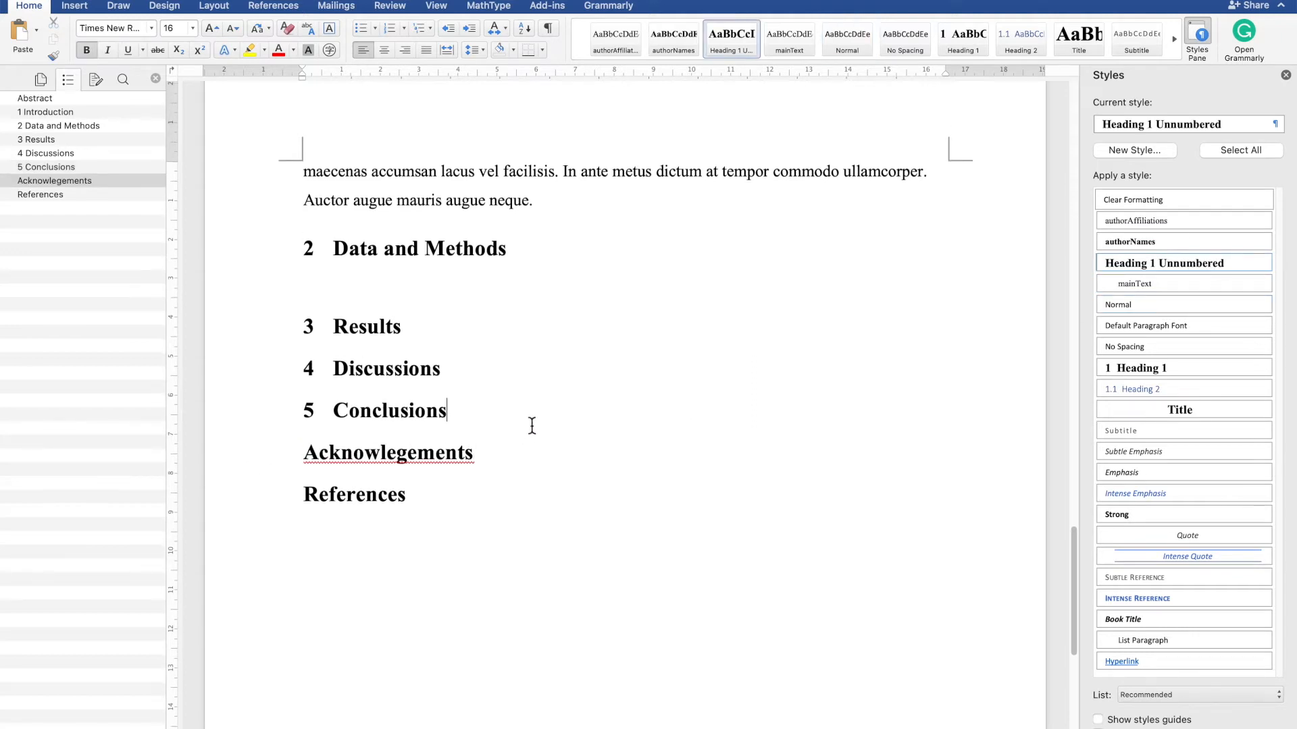
scroll(573, 359, "up", 3)
left_click(544, 337)
left_click(534, 378)
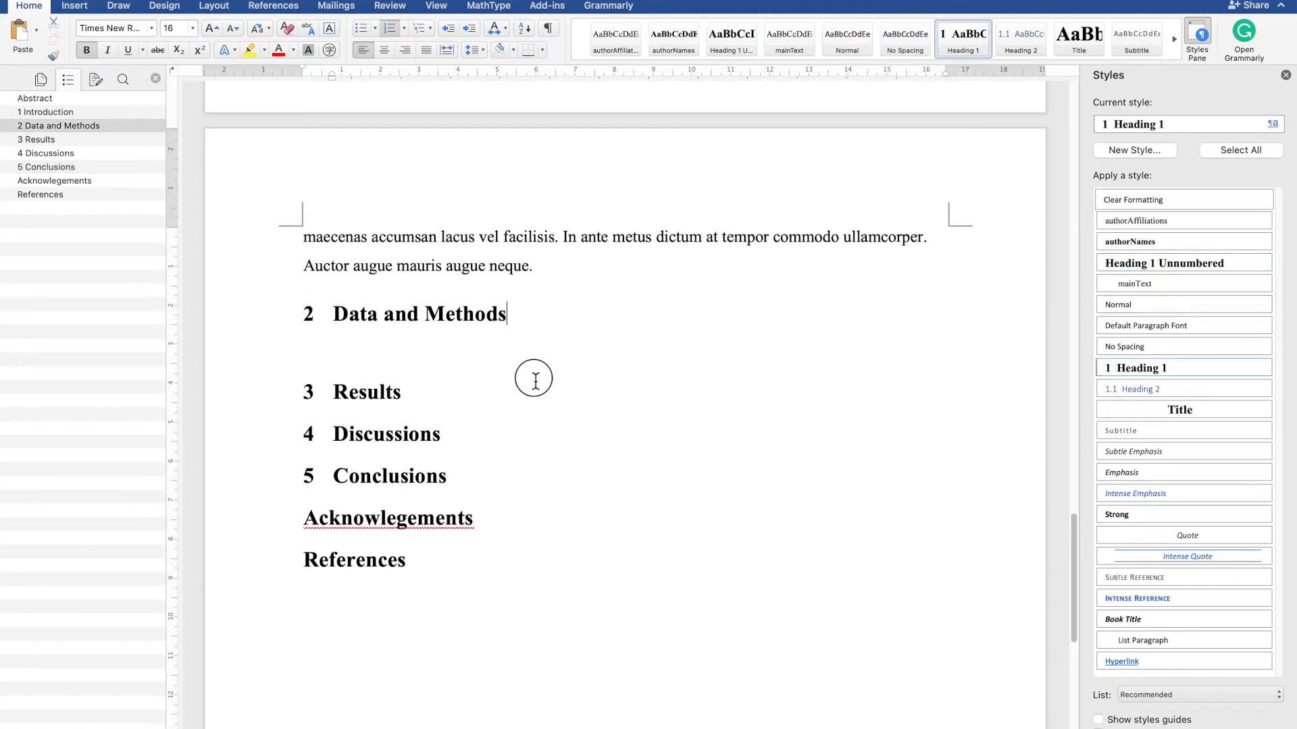
left_click(557, 364)
key("ctrl+Left")
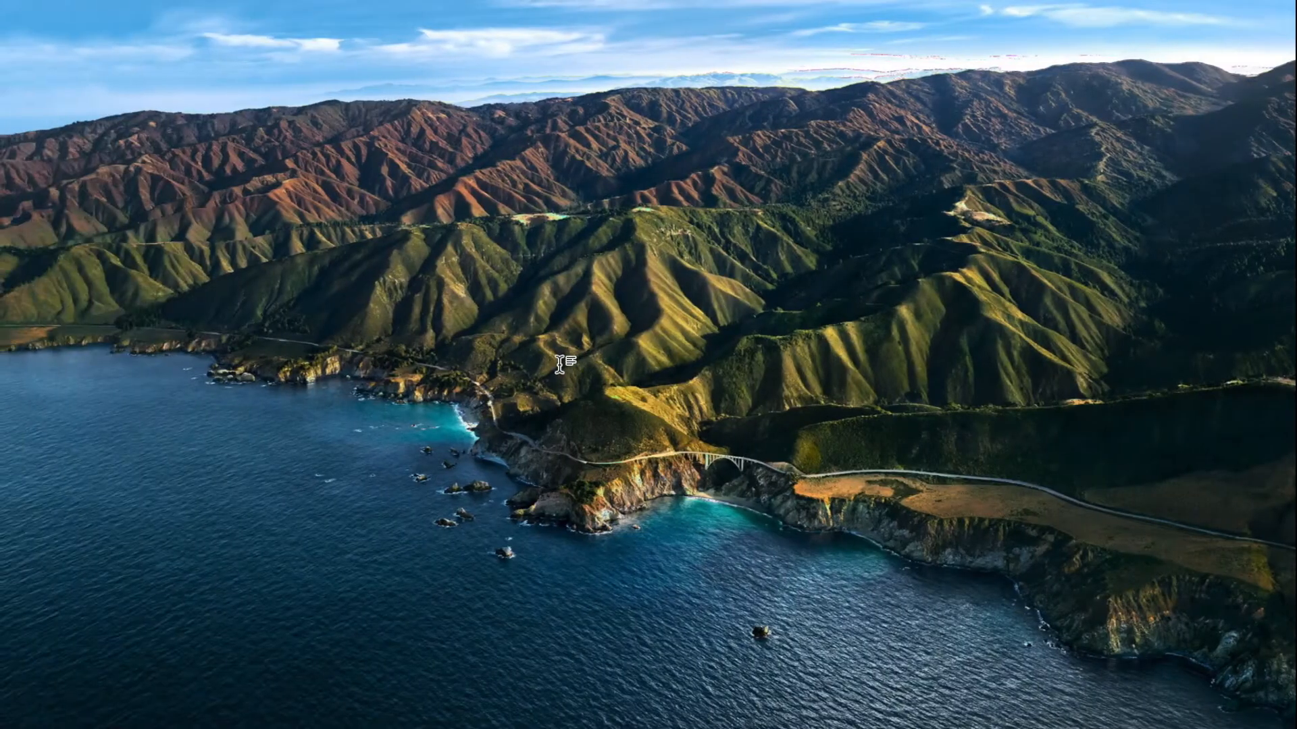
key("ctrl+Right")
key("ctrl+Right")
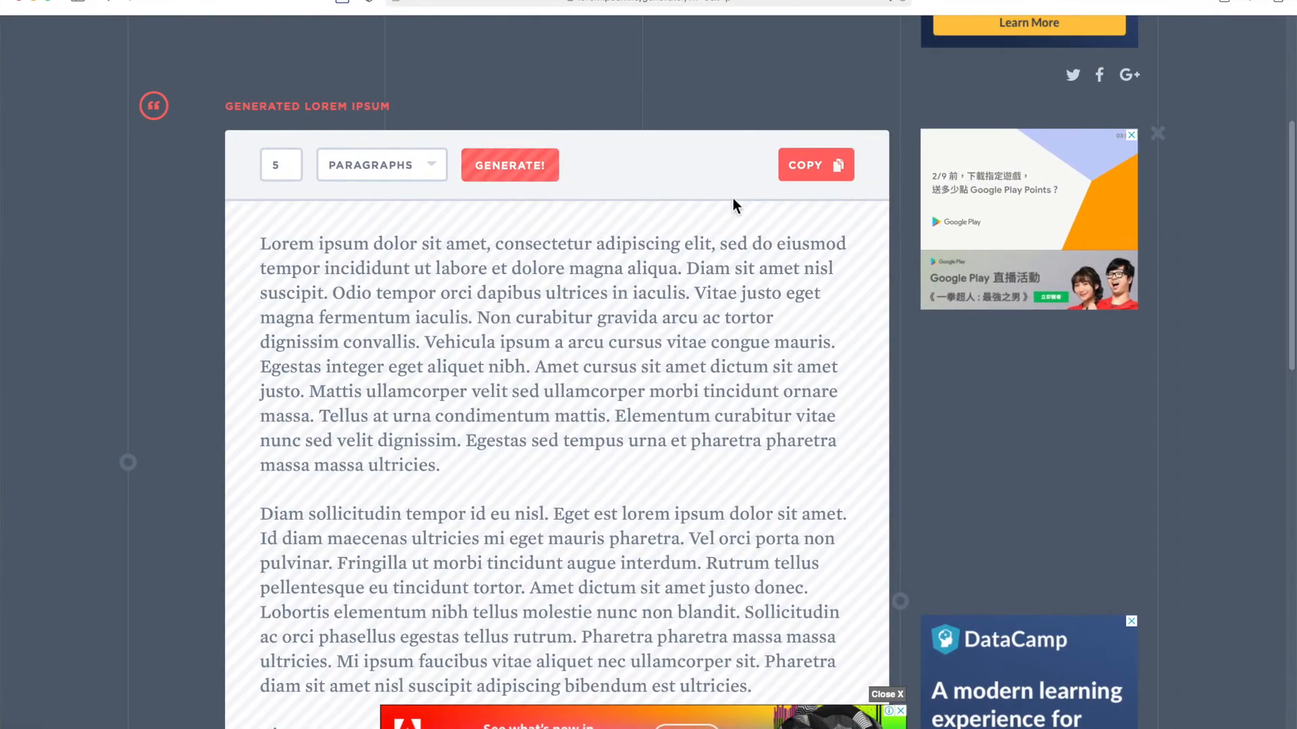
left_click(827, 166)
key("ctrl+Left")
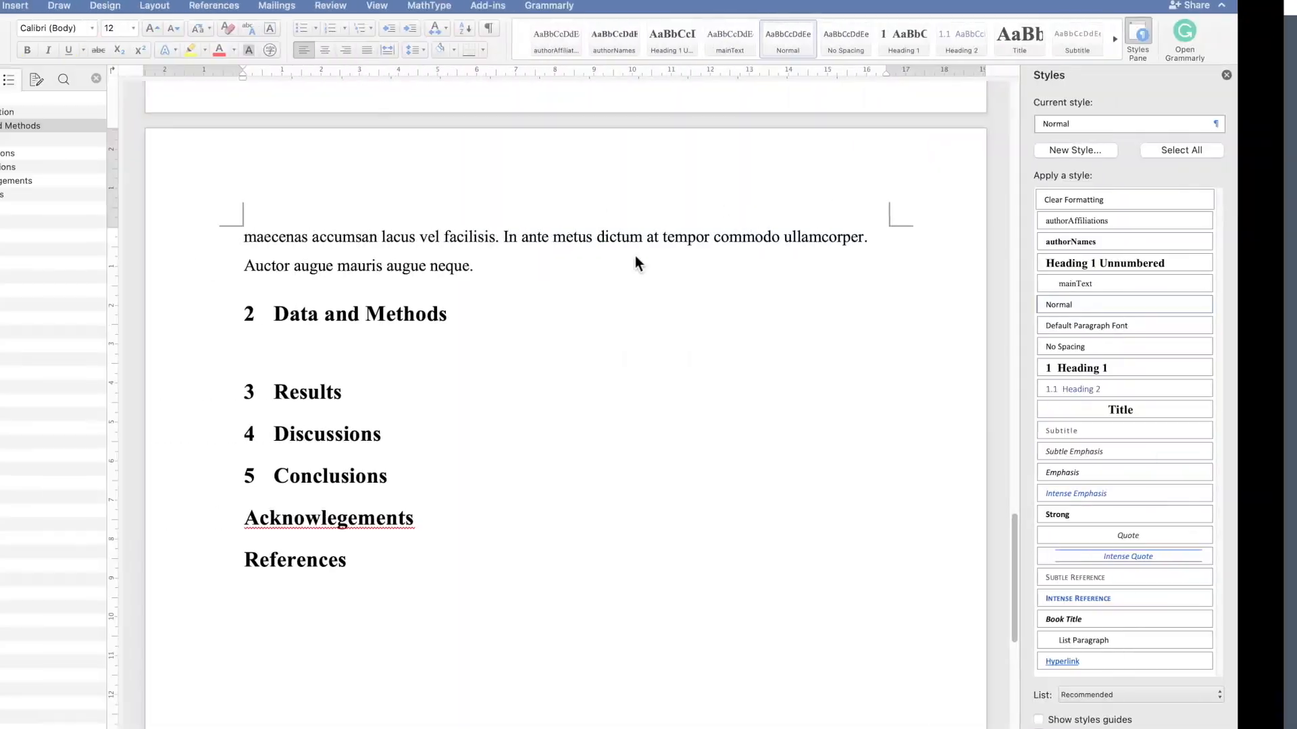
left_click(473, 345)
key("super+v")
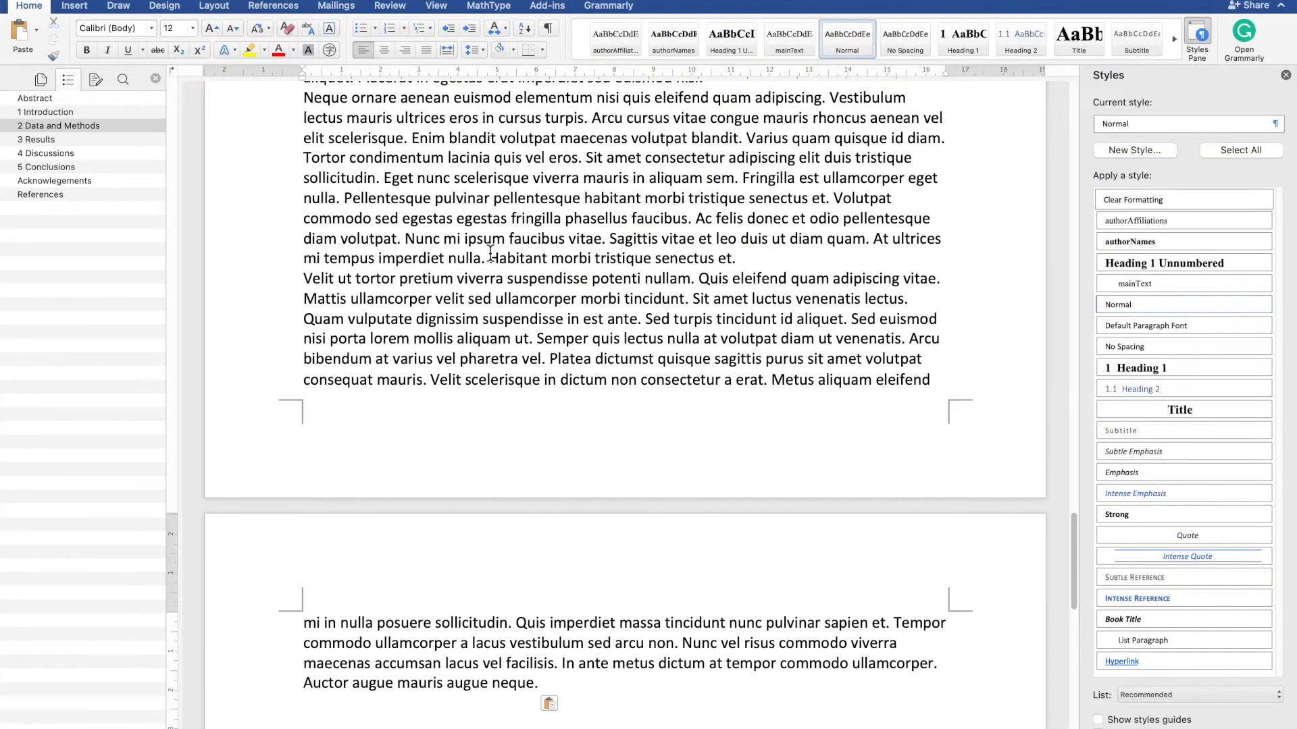
- Apply the mainText style to each pasted paragraph in the Data and Methods section
scroll(492, 247, "up", 10)
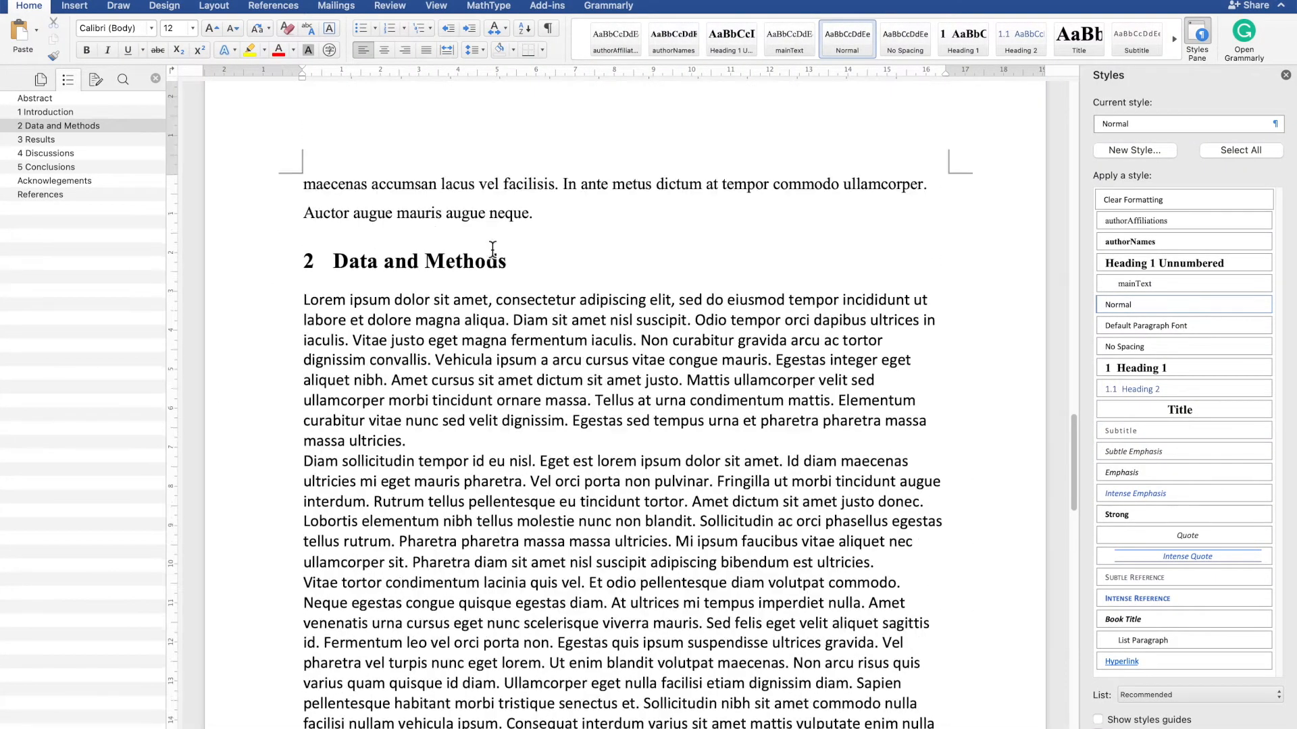
left_click(1158, 286)
scroll(879, 419, "down", 5)
left_click(789, 518)
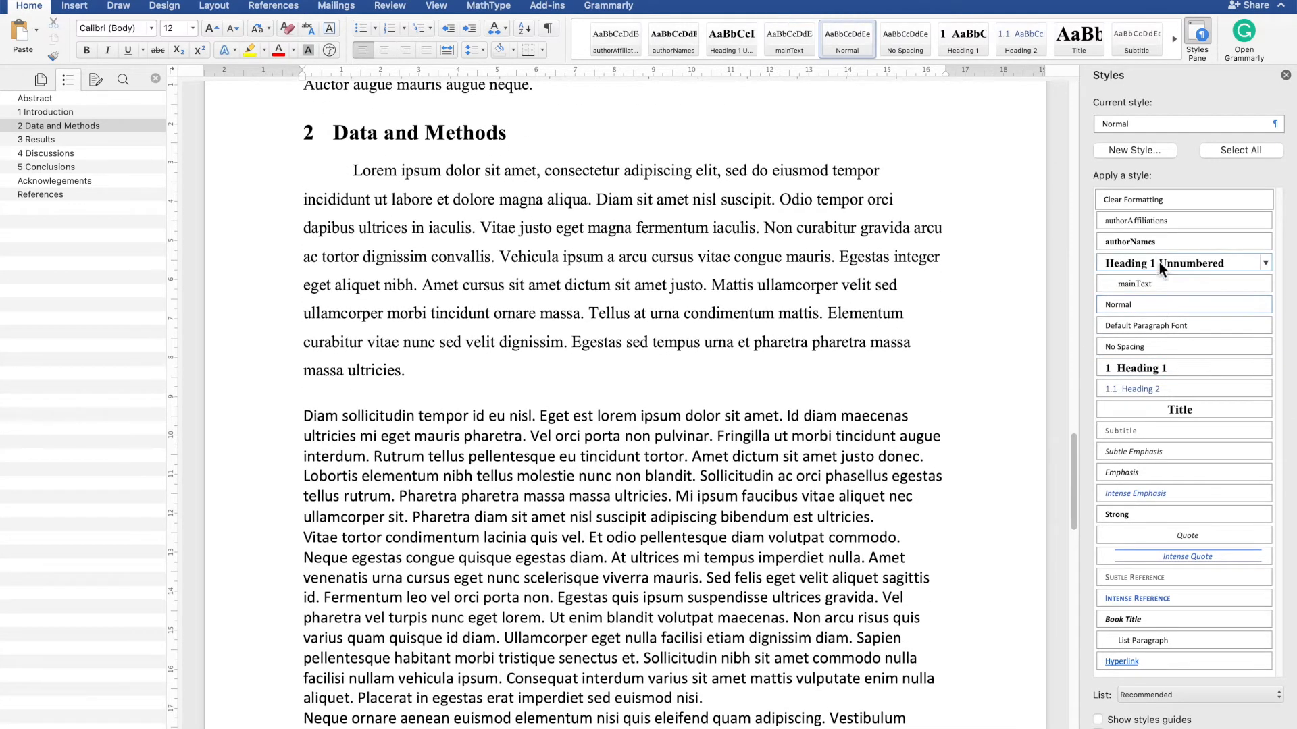
left_click(1135, 284)
scroll(698, 632, "down", 5)
left_click(672, 534)
left_click(1130, 287)
scroll(678, 391, "down", 5)
left_click(678, 392)
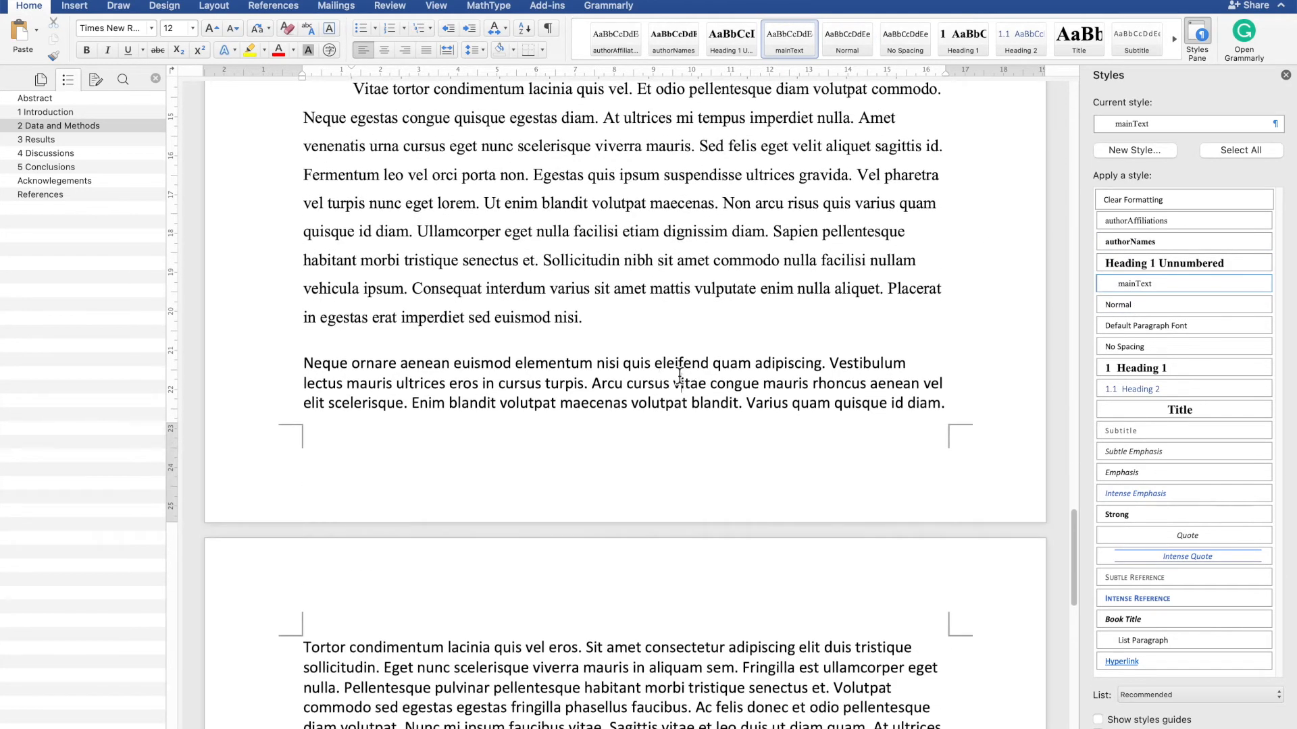
left_click(1135, 281)
scroll(757, 346, "down", 9)
left_click(643, 530)
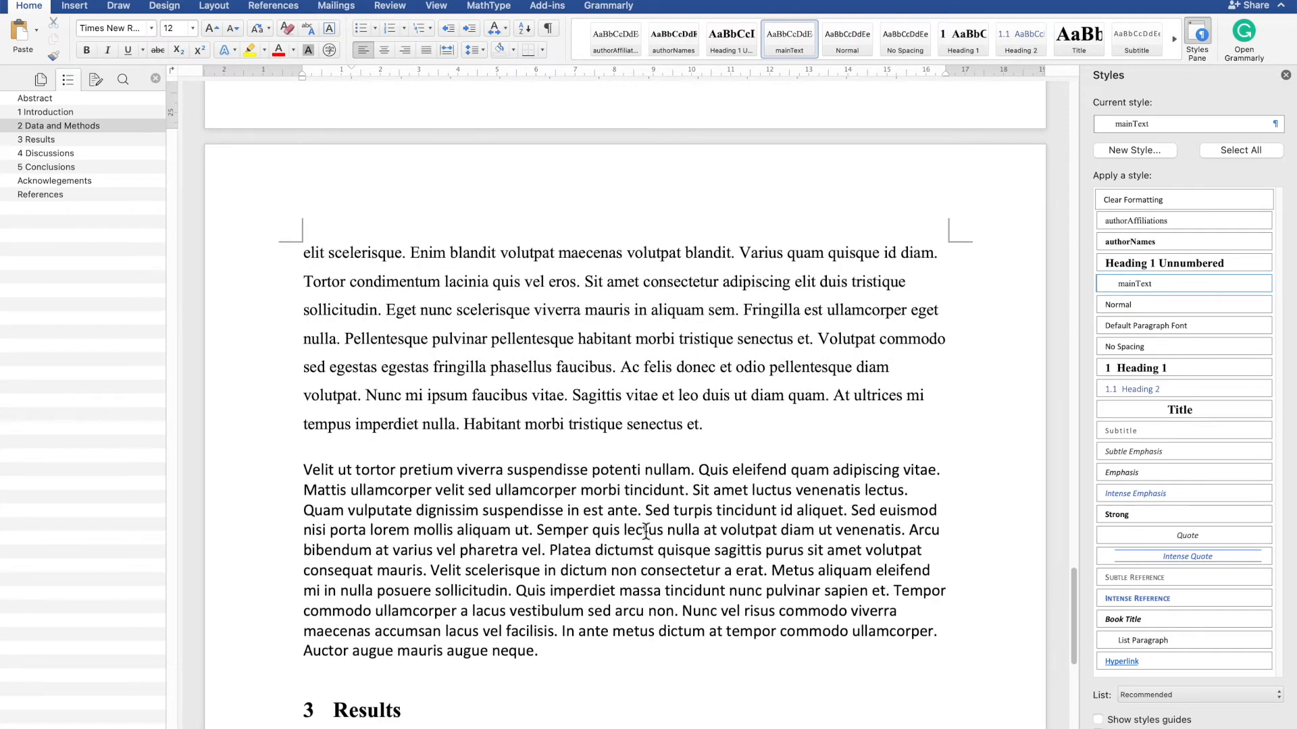
left_click(1143, 286)
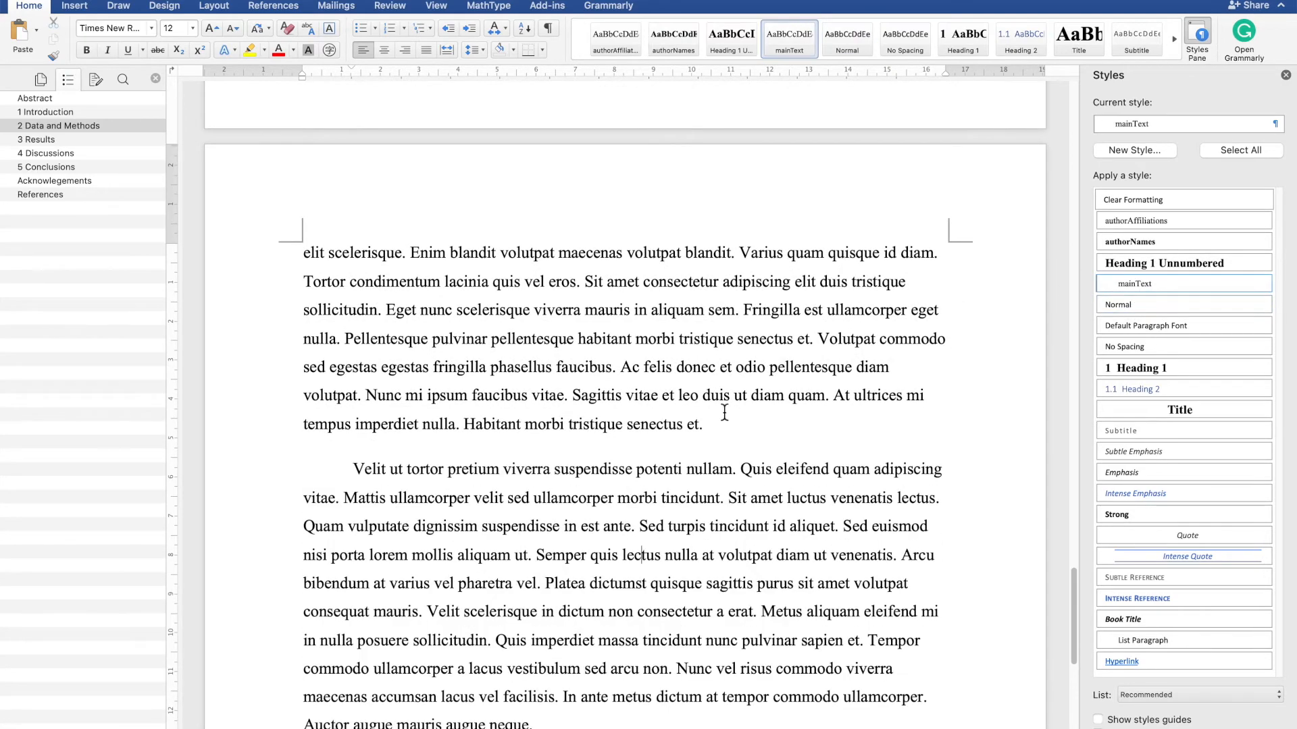
- Select and copy all the formatted body paragraphs of the Data and Methods section
scroll(724, 413, "down", 2)
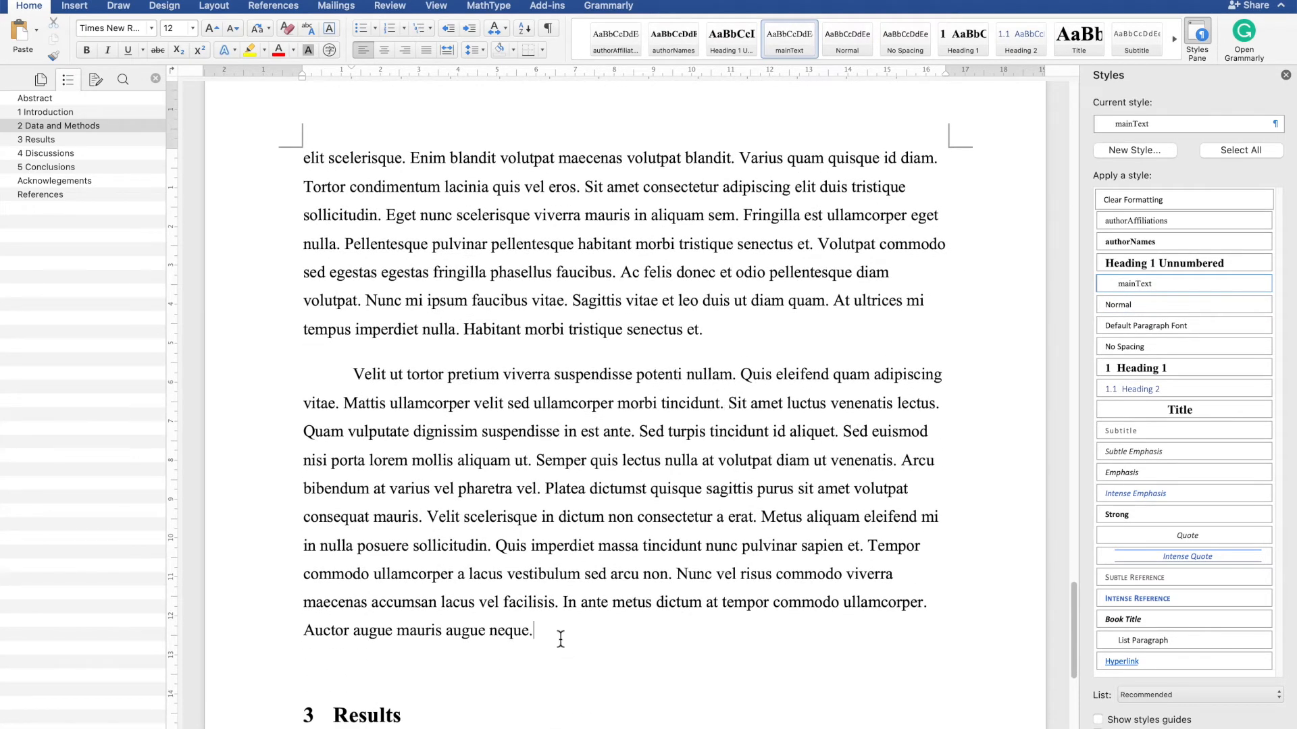
scroll(561, 638, "up", 20)
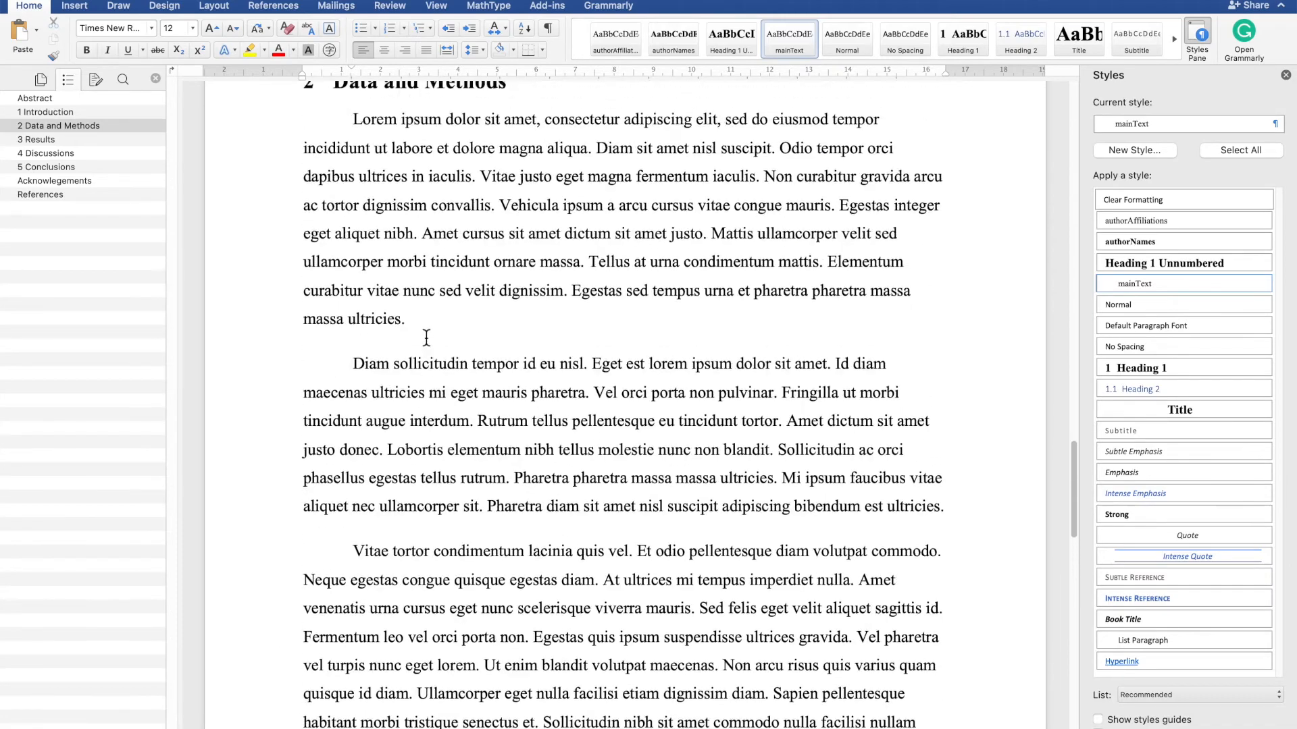
scroll(426, 338, "up", 3)
left_click(353, 242, "shift")
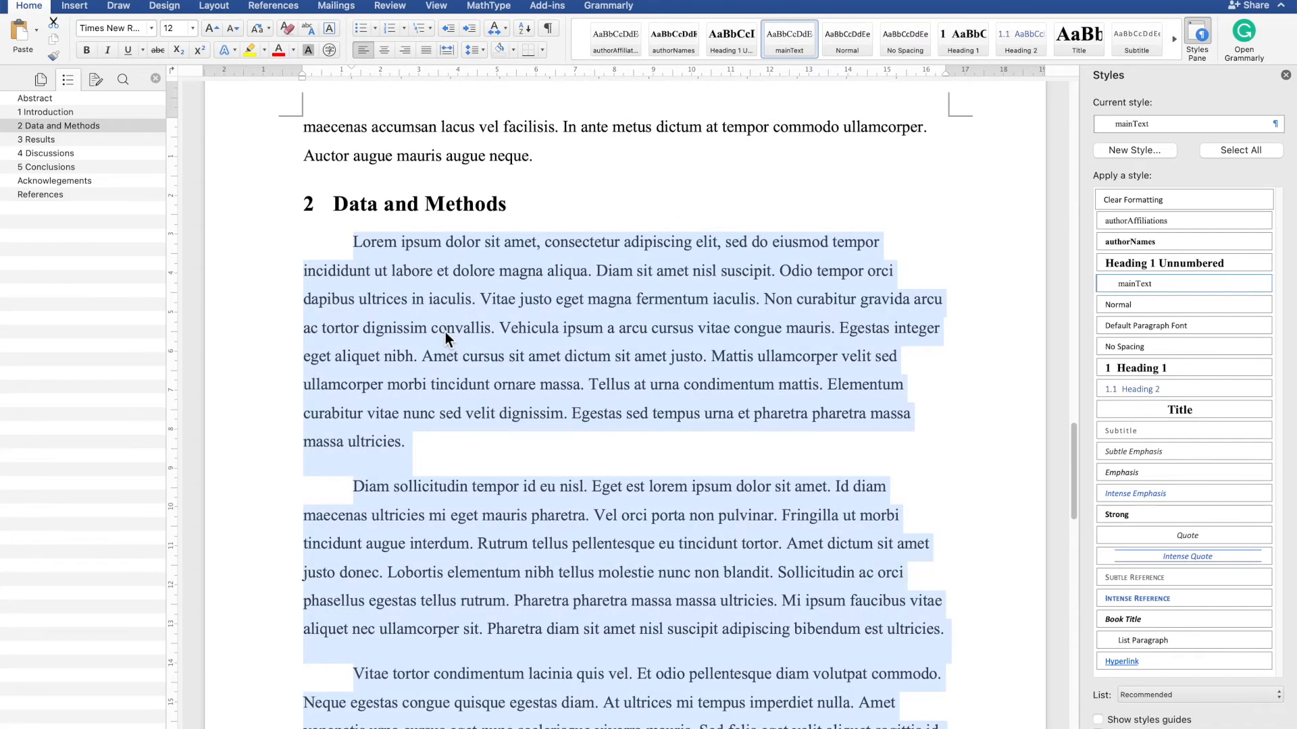
scroll(444, 331, "down", 20)
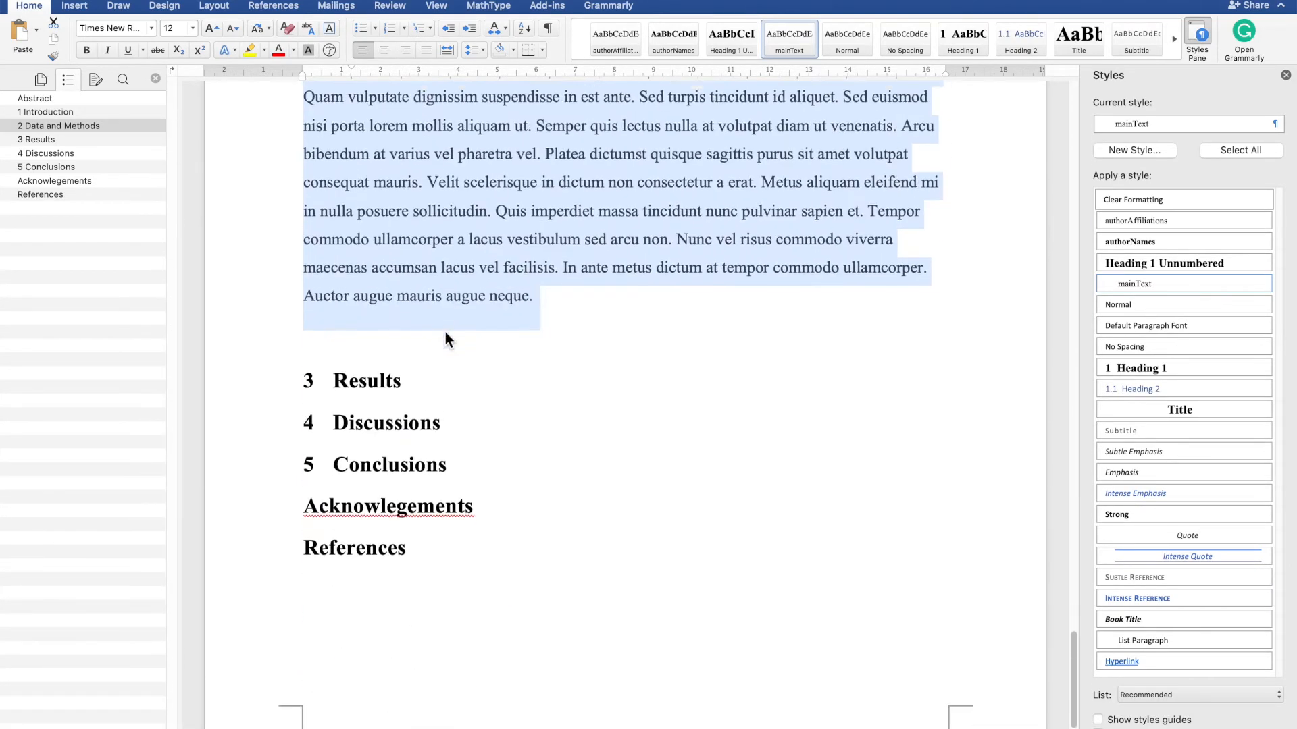
scroll(444, 331, "down", 1)
- Paste the copied formatted text into a new paragraph under the Results heading, keeping the mainText formatting
left_click(437, 363)
key("Return")
key("super+v")
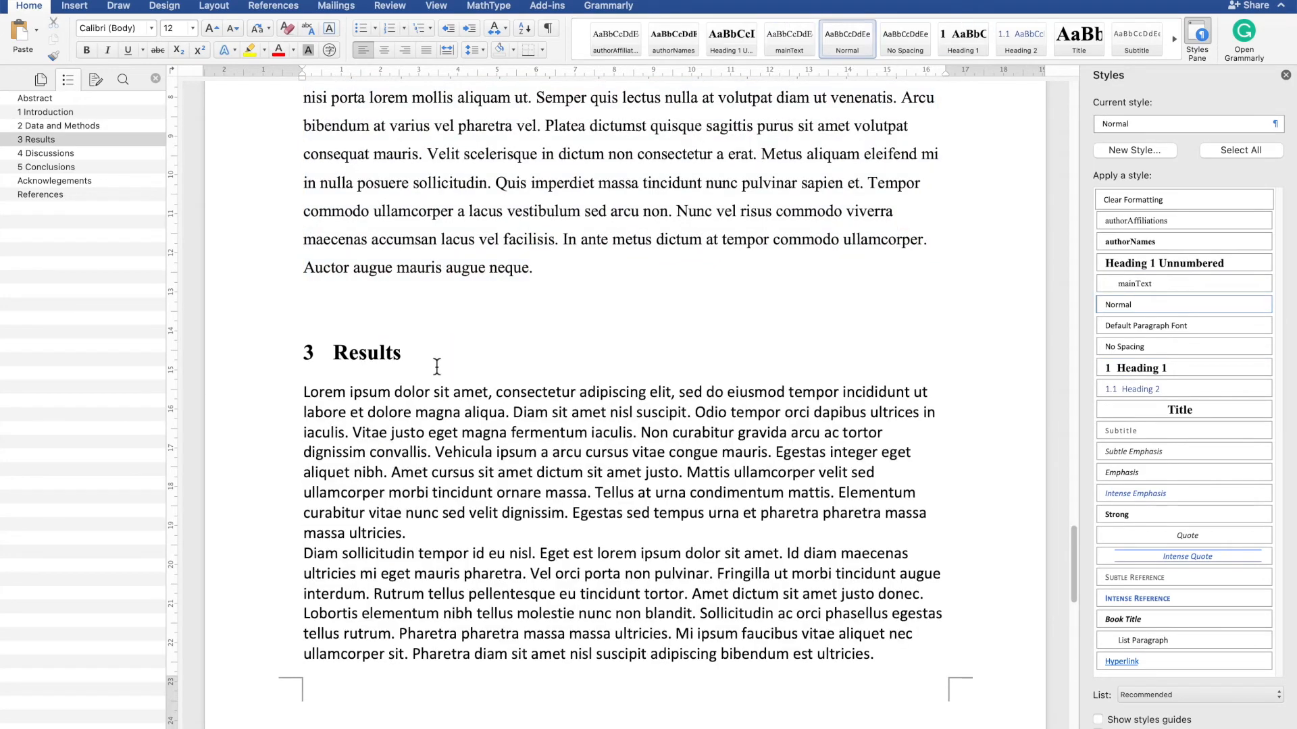
scroll(437, 366, "up", 4)
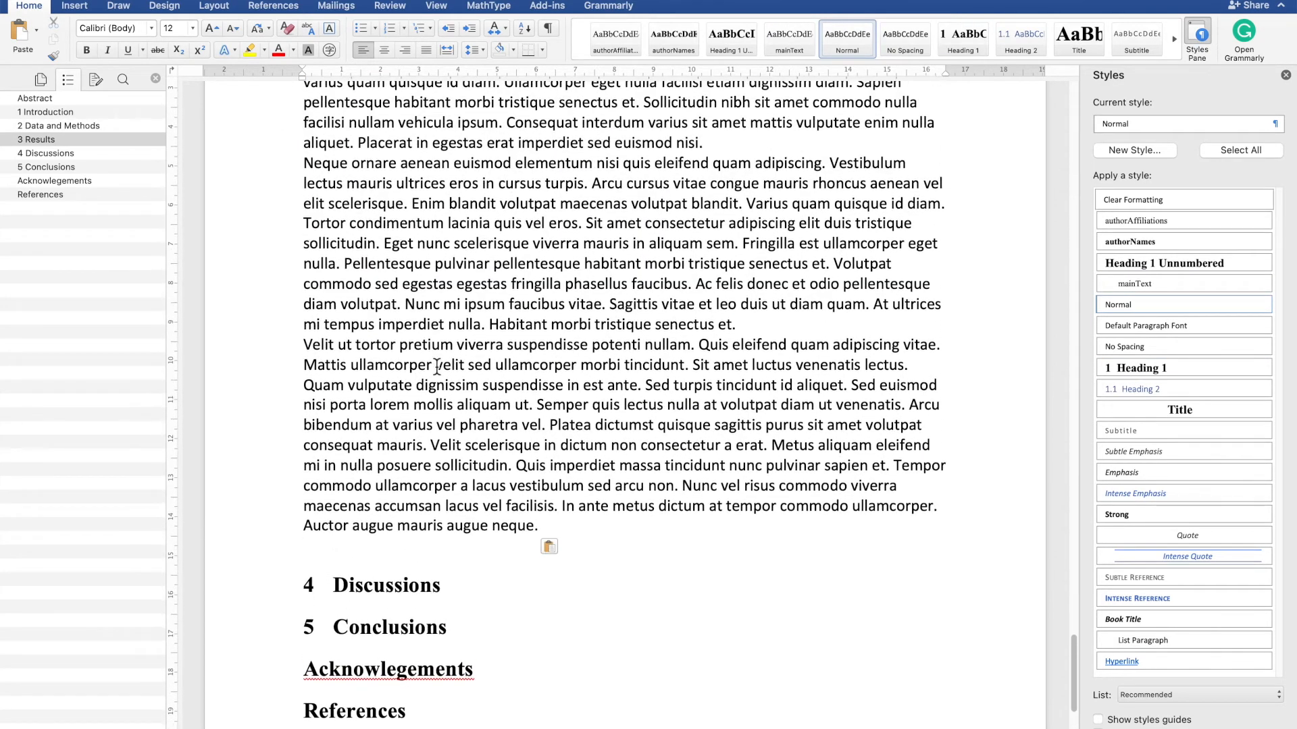
key("super+z")
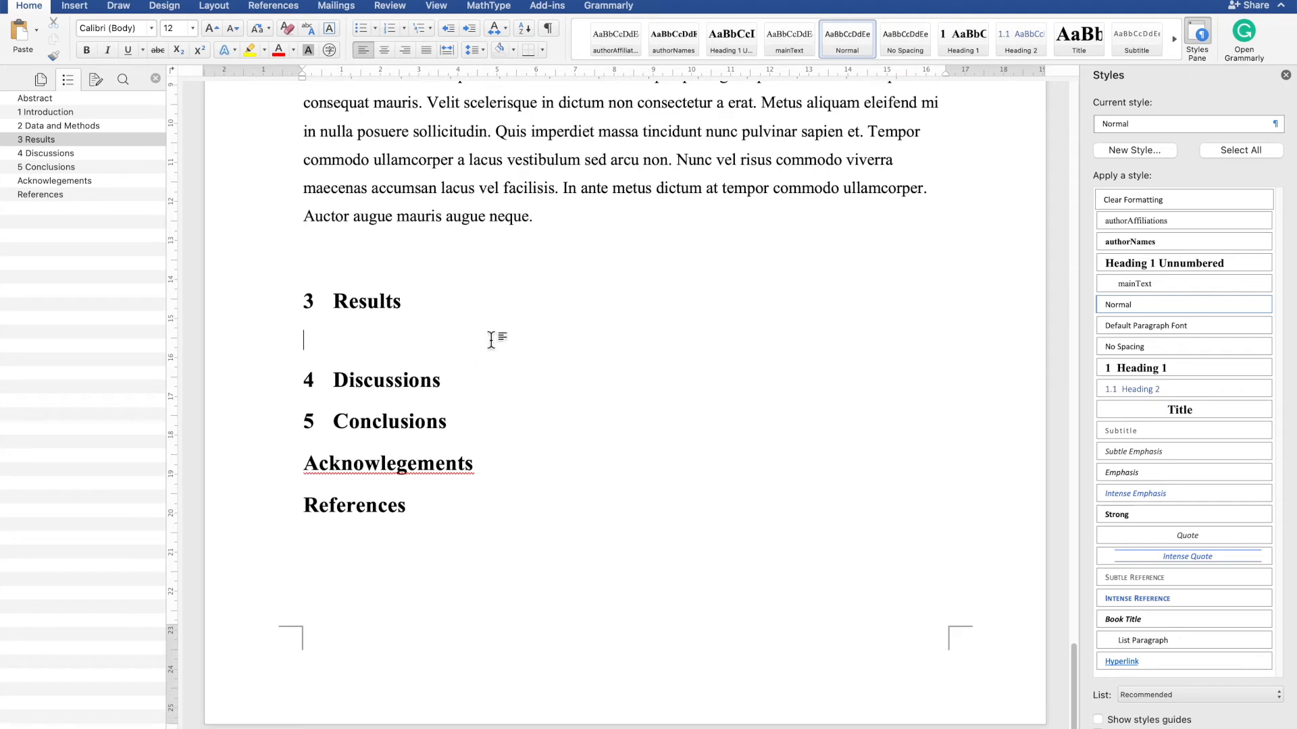
key("super+v")
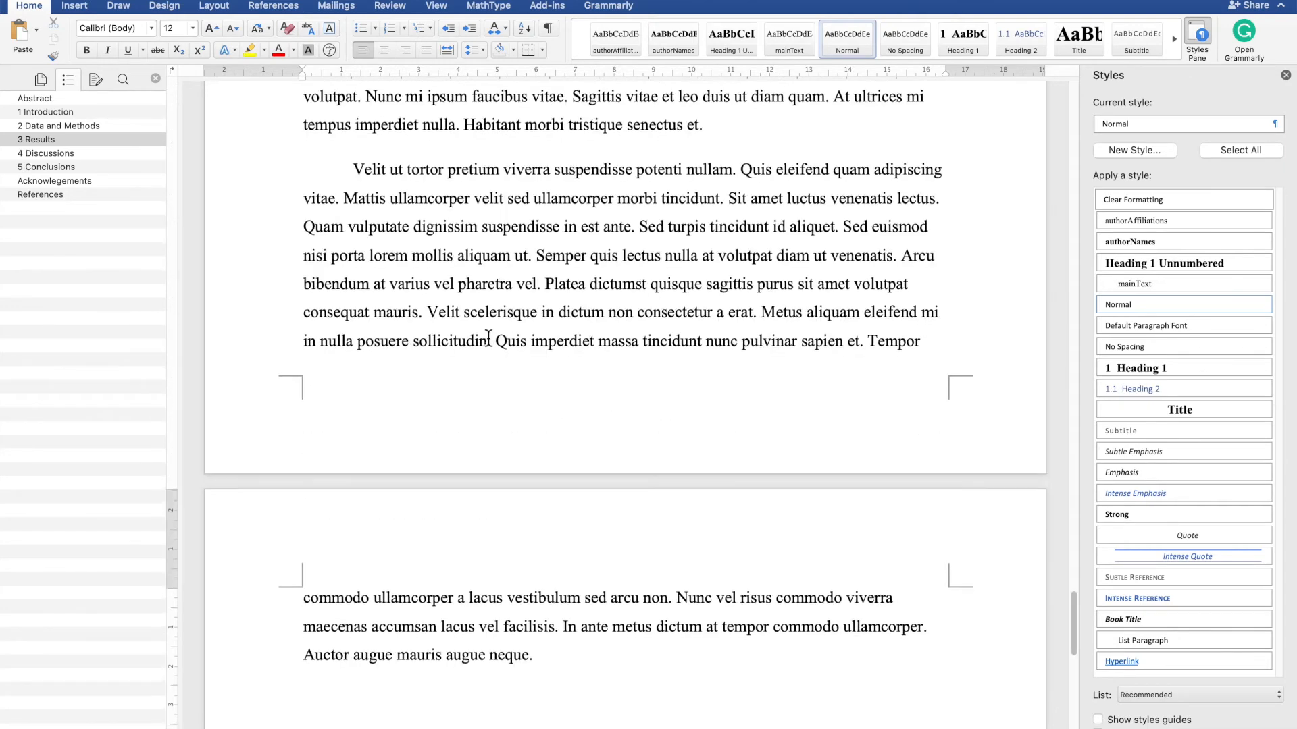
key("BackSpace")
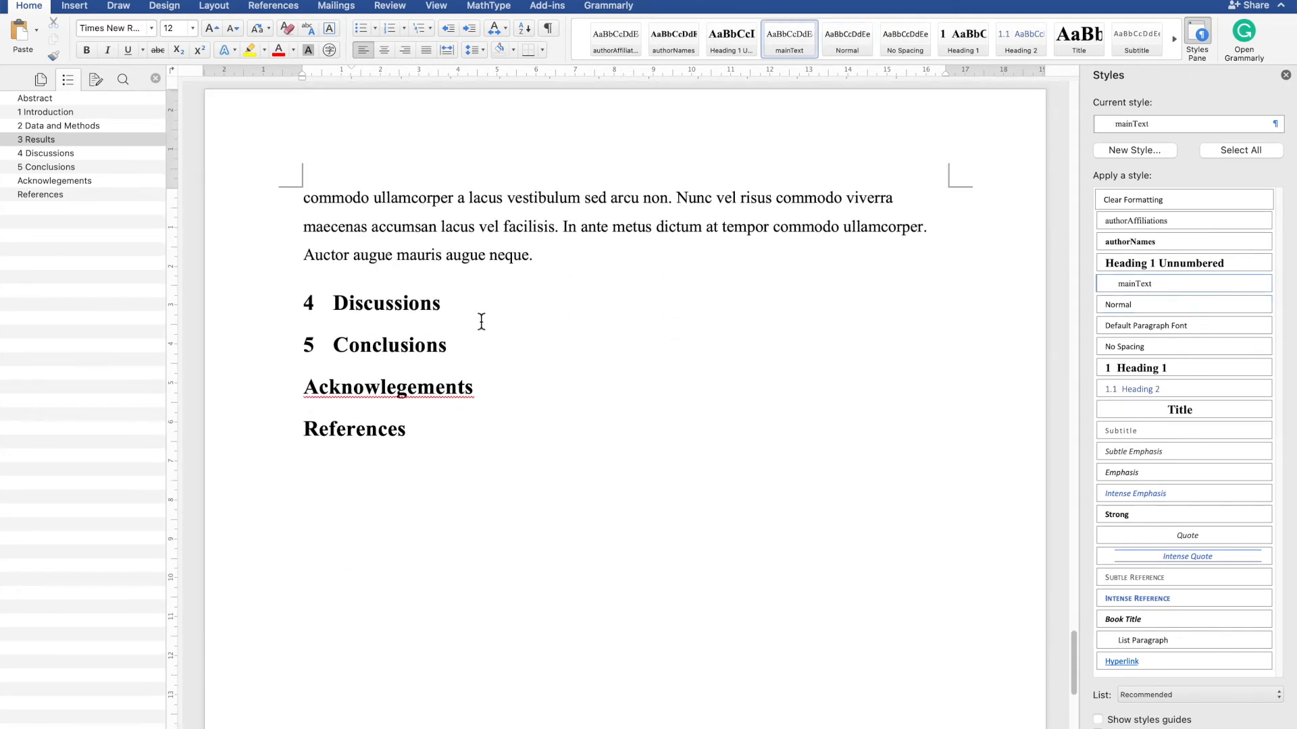
- Paste the copied body text under the Discussions heading and under the Conclusions heading
key("Return")
key("super+v")
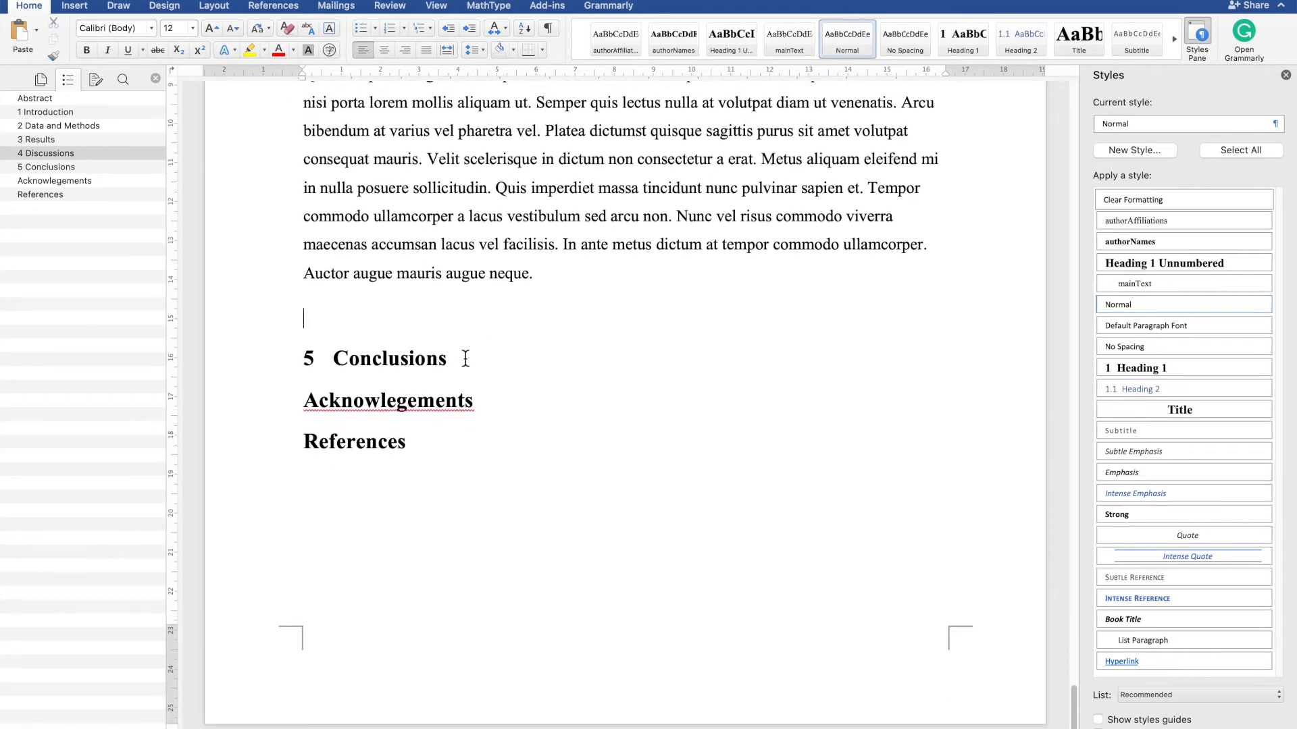
key("BackSpace")
left_click(503, 327)
key("Return")
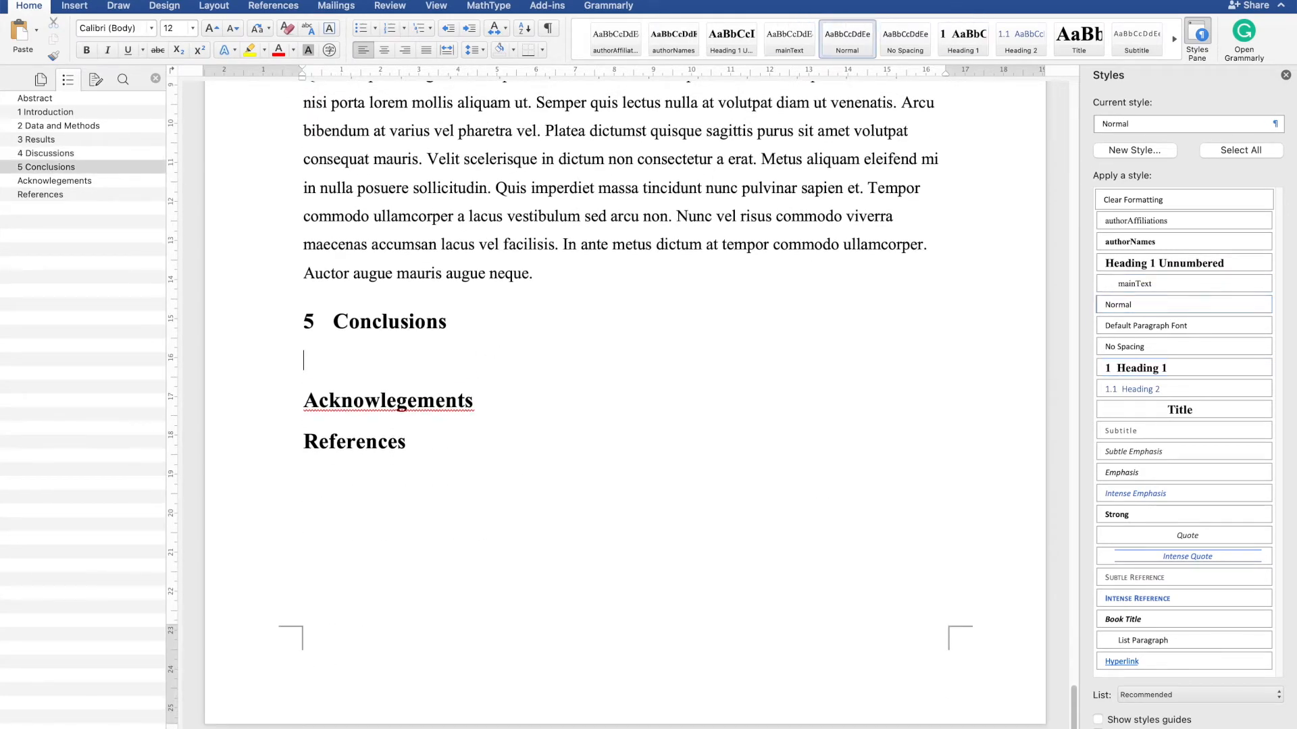
key("super+v")
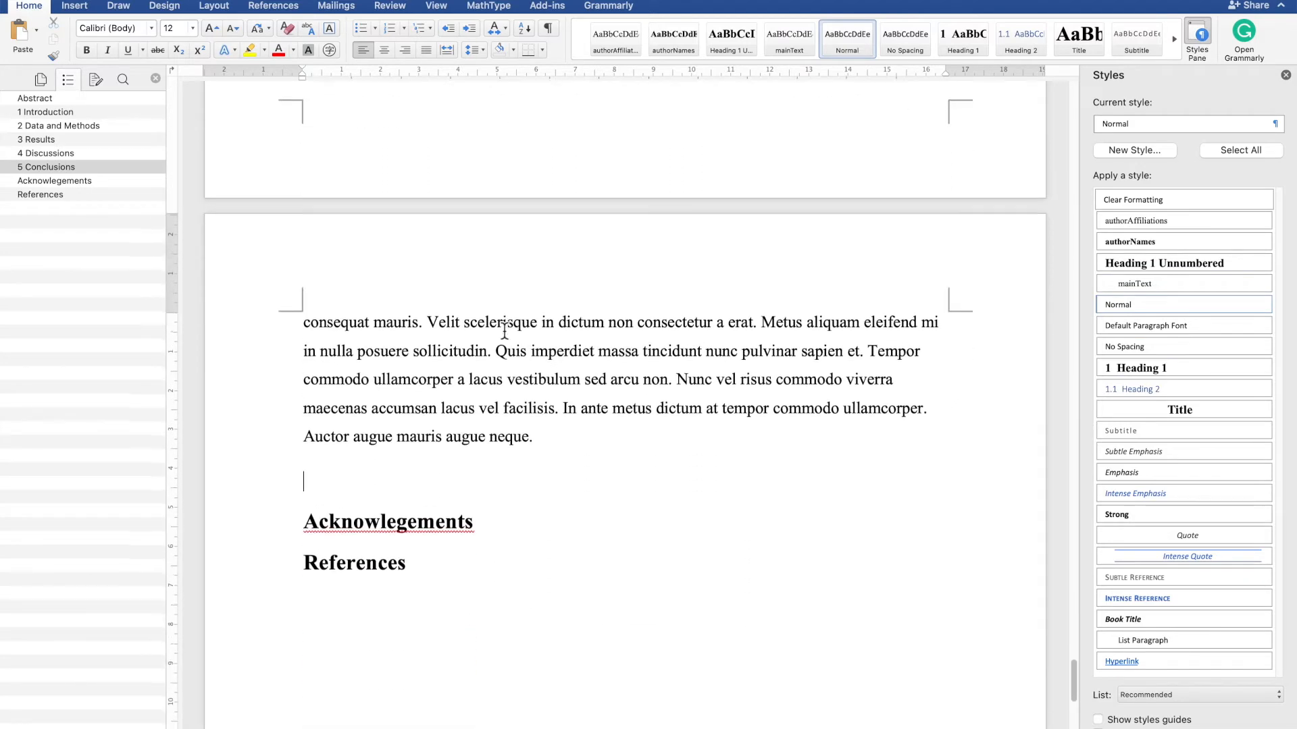
- Paste the copied body text under the Acknowlegements heading and remove the leftover empty line before References
left_click_drag(354, 308, 545, 676)
key("super+c")
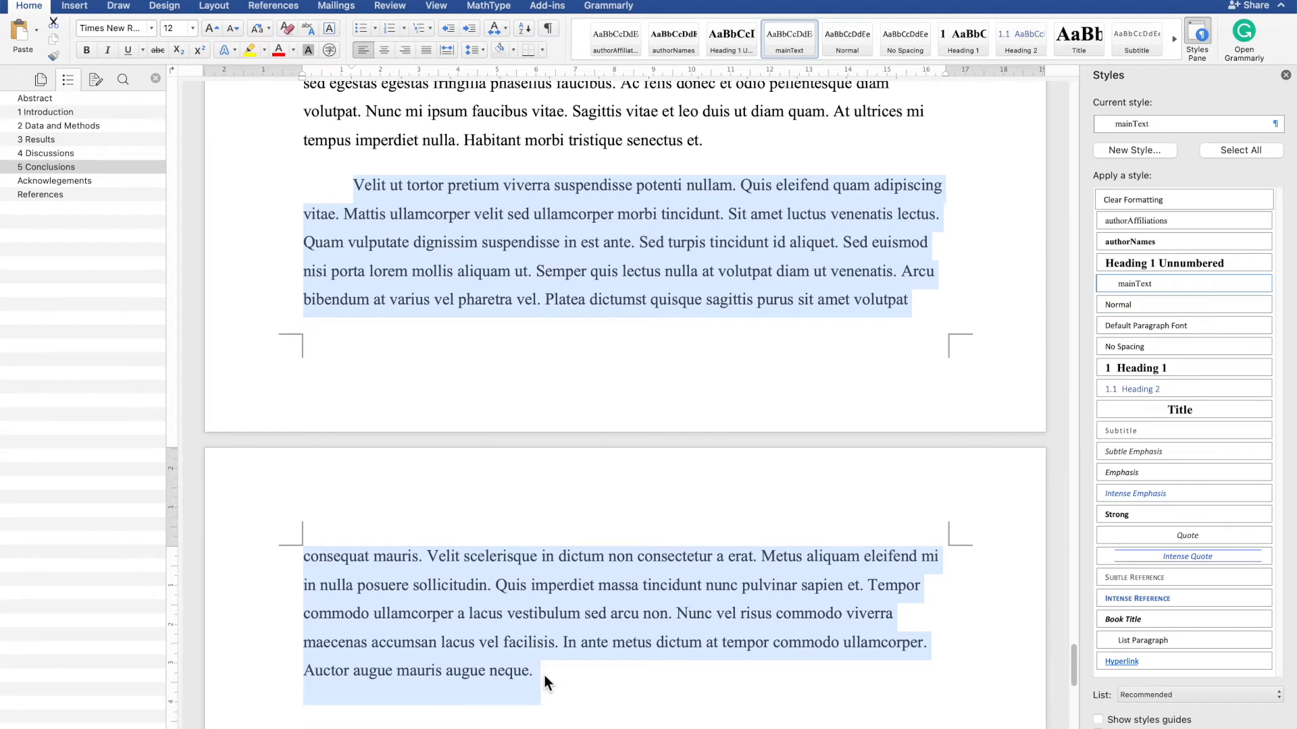
scroll(544, 675, "down", 4)
left_click(528, 517)
key("Return")
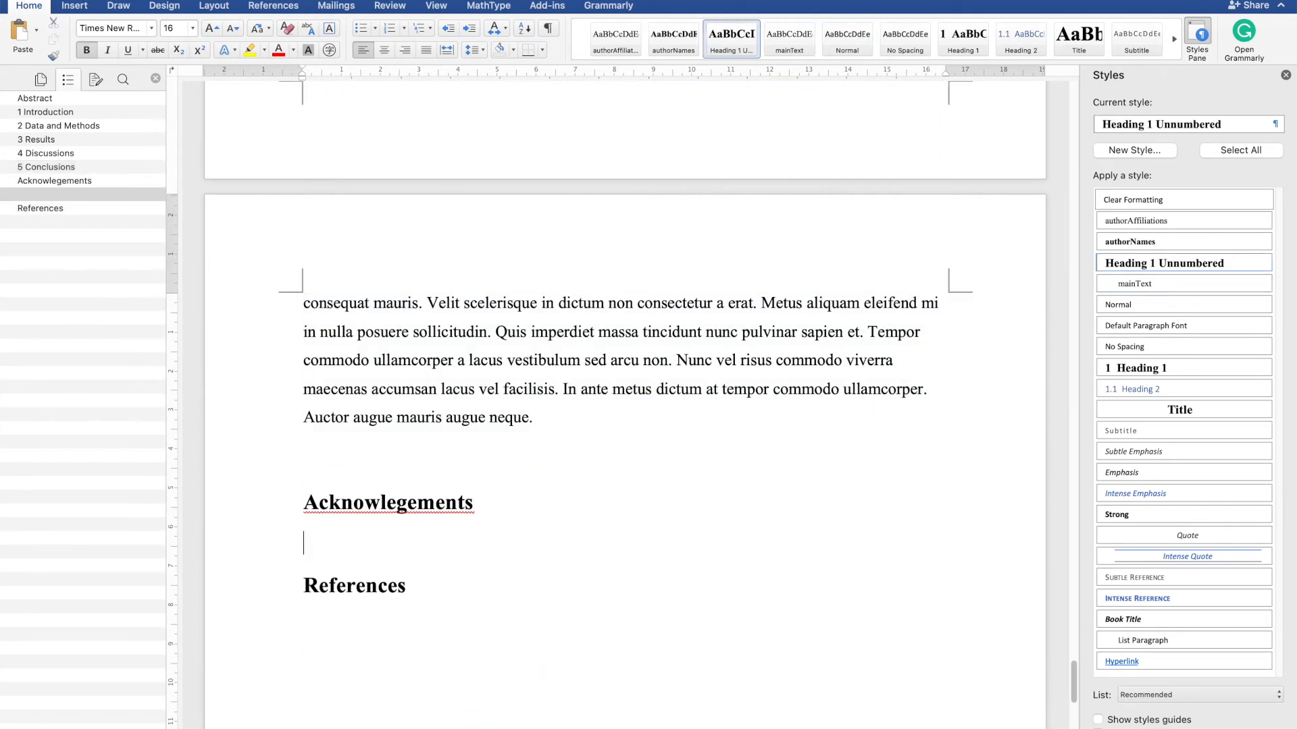
key("super+v")
scroll(524, 520, "down", 5)
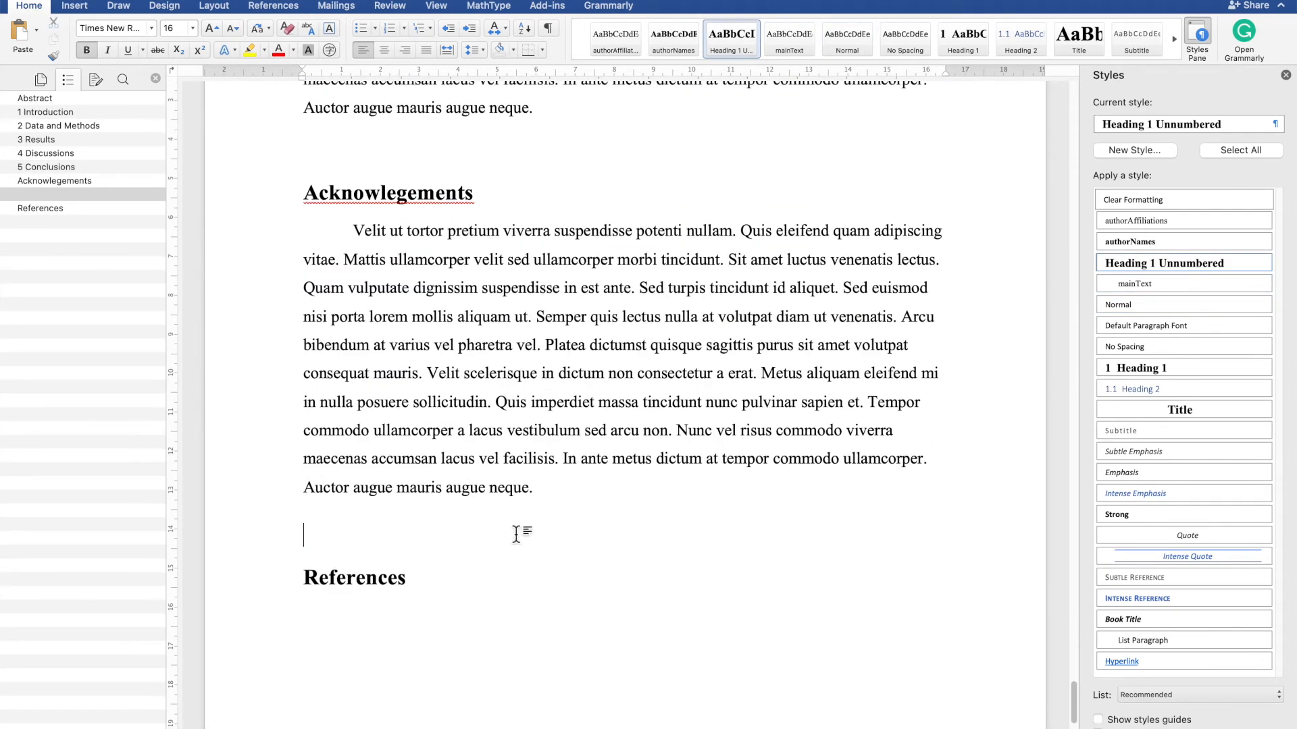
key("BackSpace")
left_click(497, 544)
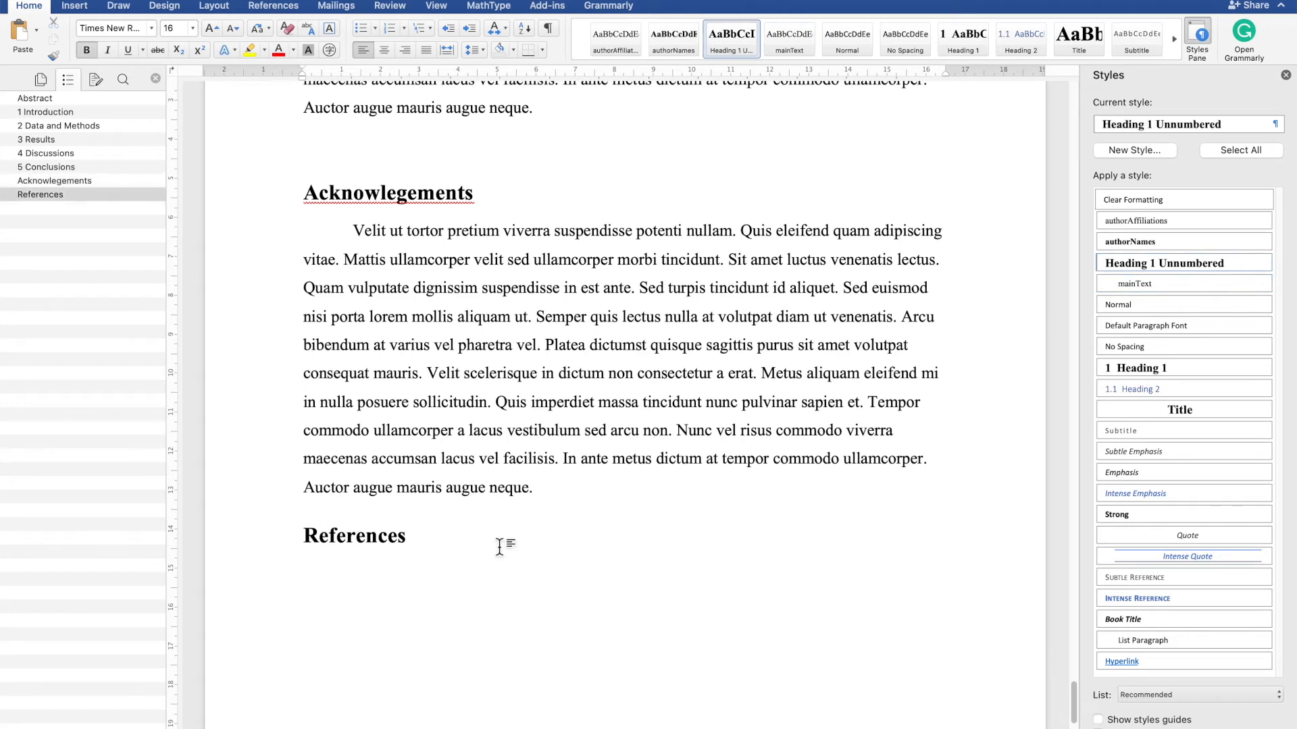
- Delete the empty paragraph between the Conclusions text and the Acknowlegements heading
scroll(499, 546, "up", 5)
left_click(529, 403)
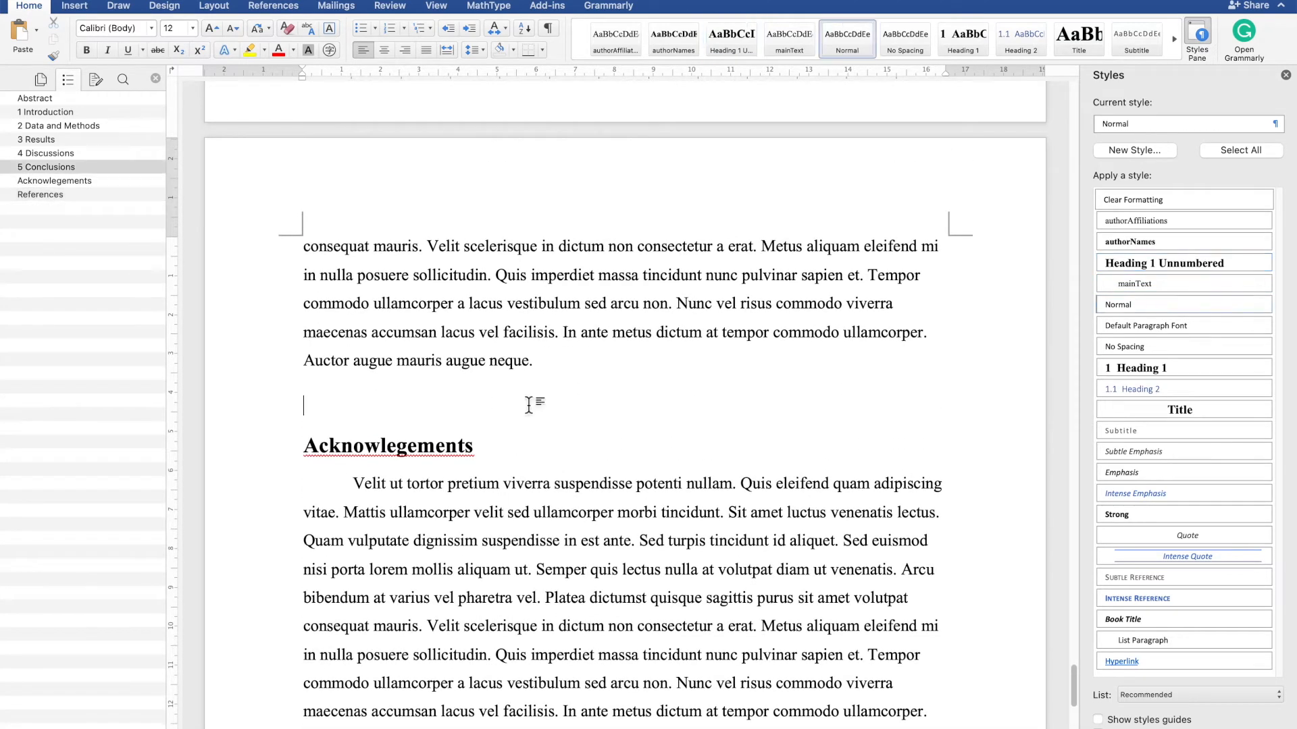
key("BackSpace")
- Correct the heading's spelling to Acknowledgements using the spelling suggestion
scroll(509, 424, "up", 1)
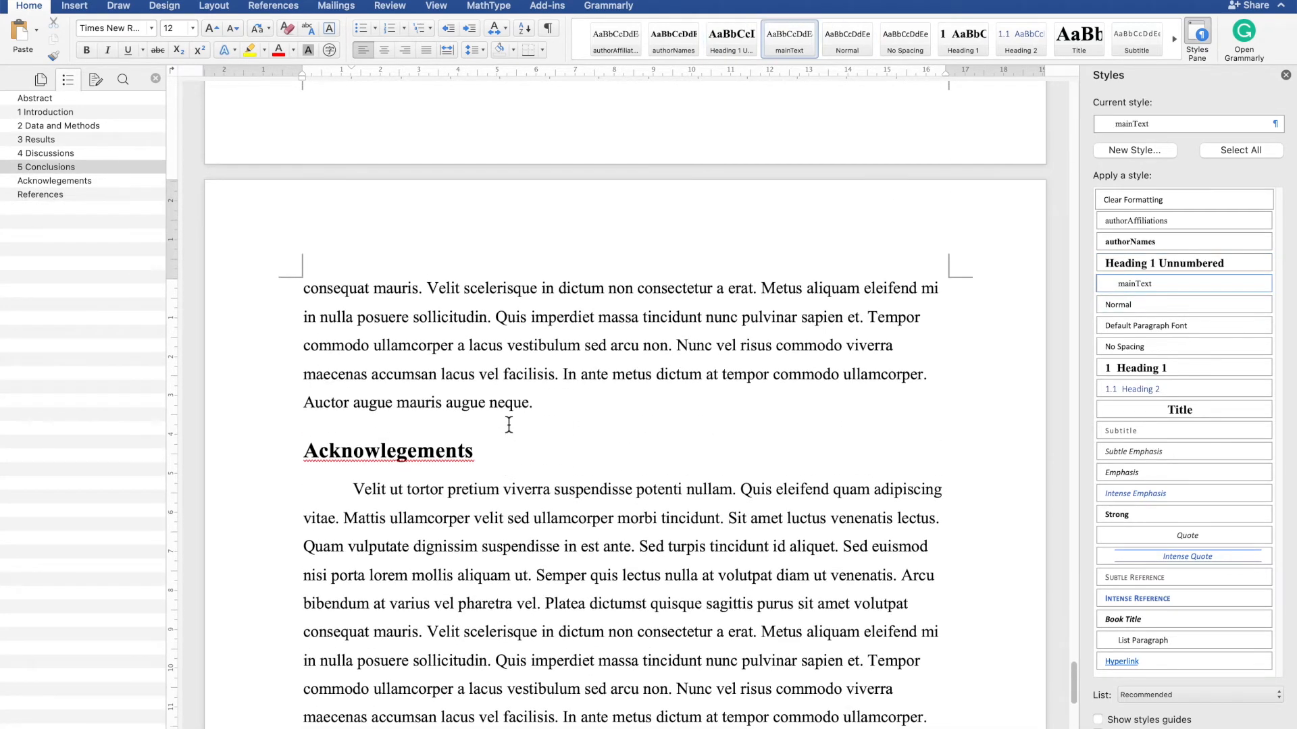
right_click(435, 456)
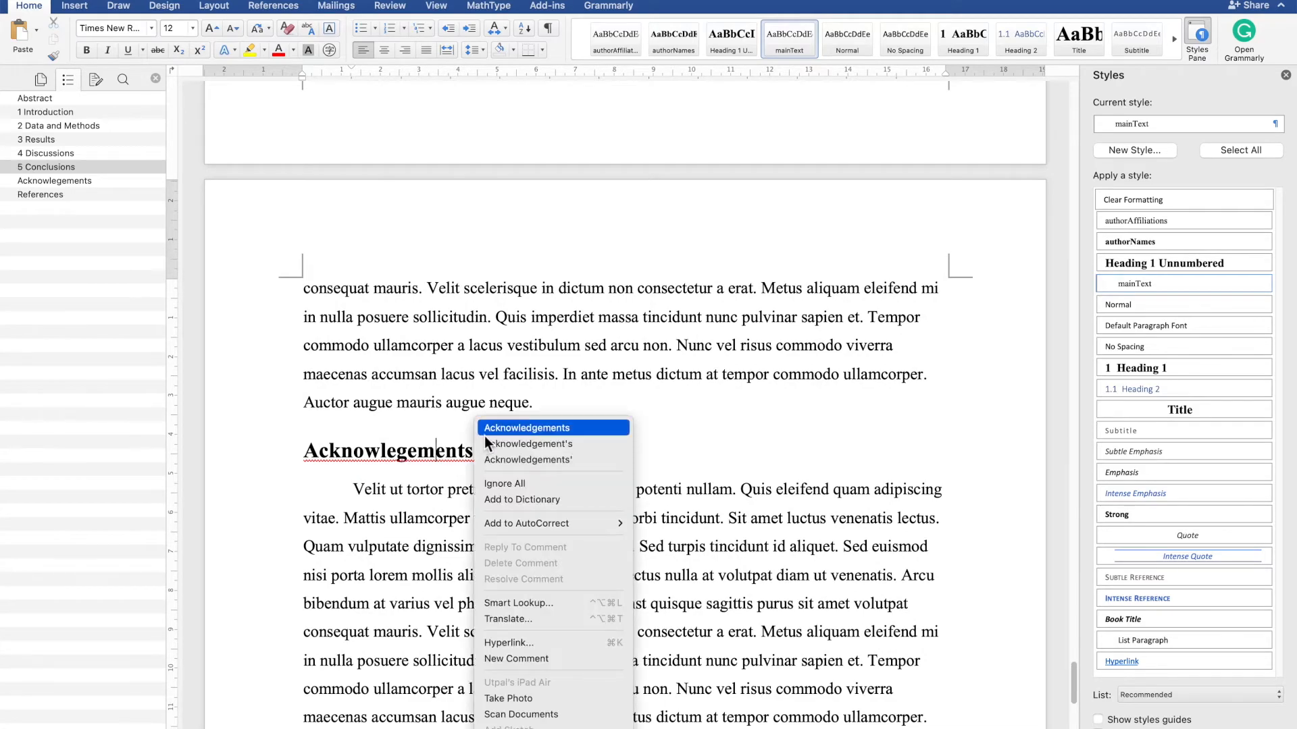
left_click(484, 436)
- Insert a new Heading 2 subsection titled Data after the first paragraph of the Data and Methods section
scroll(484, 435, "up", 8)
scroll(485, 436, "up", 15)
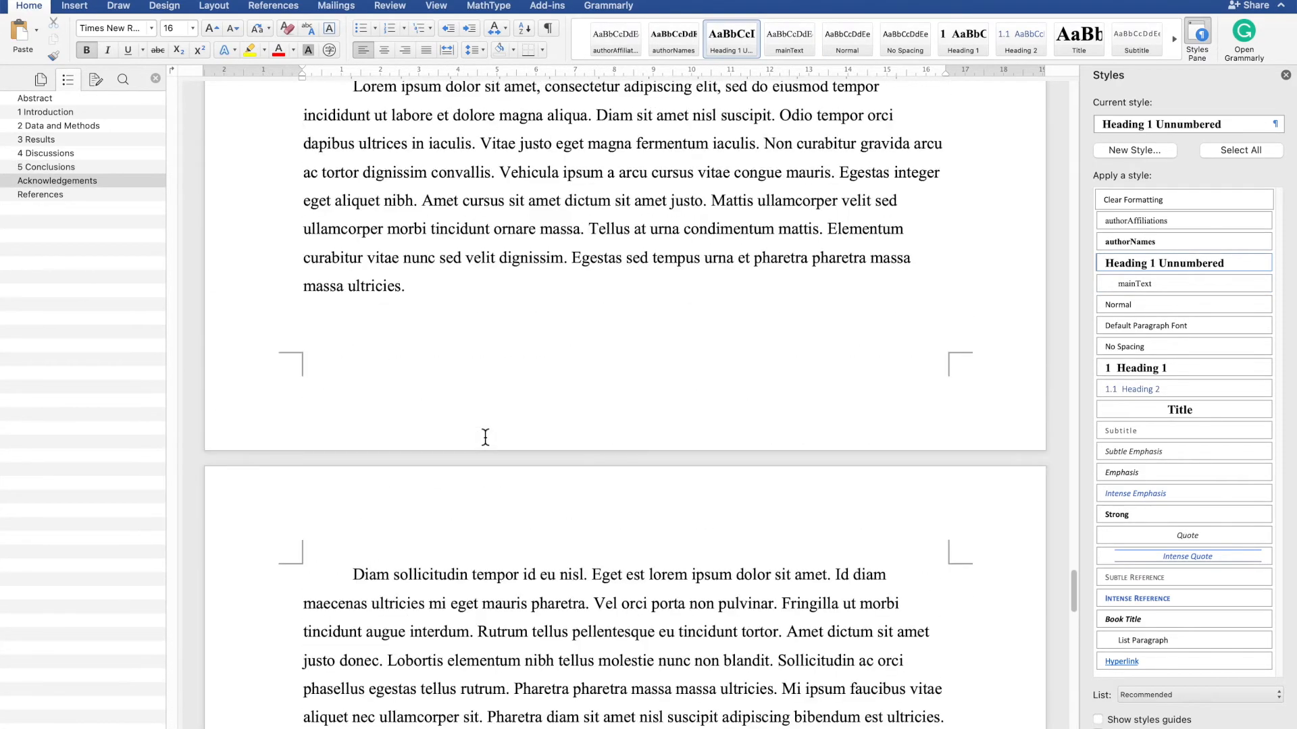
scroll(568, 484, "up", 2)
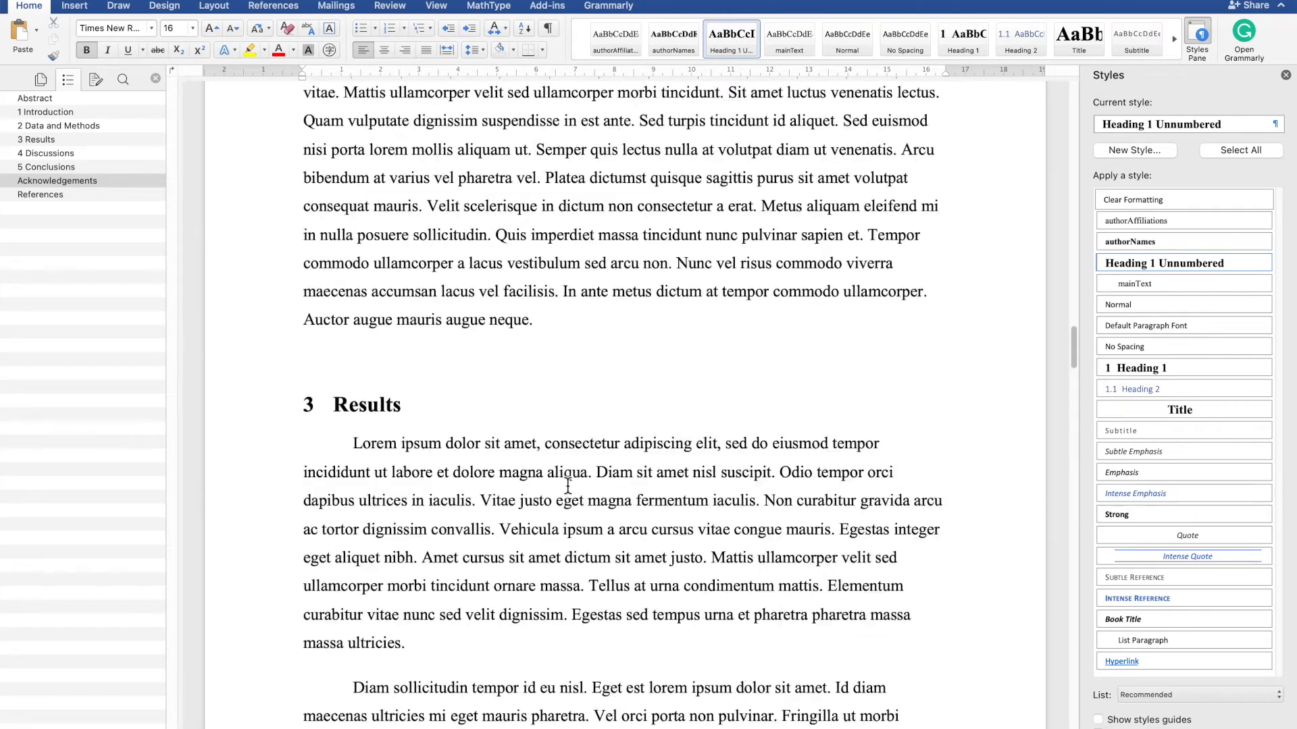
left_click(589, 485)
scroll(589, 485, "up", 5)
scroll(589, 485, "up", 15)
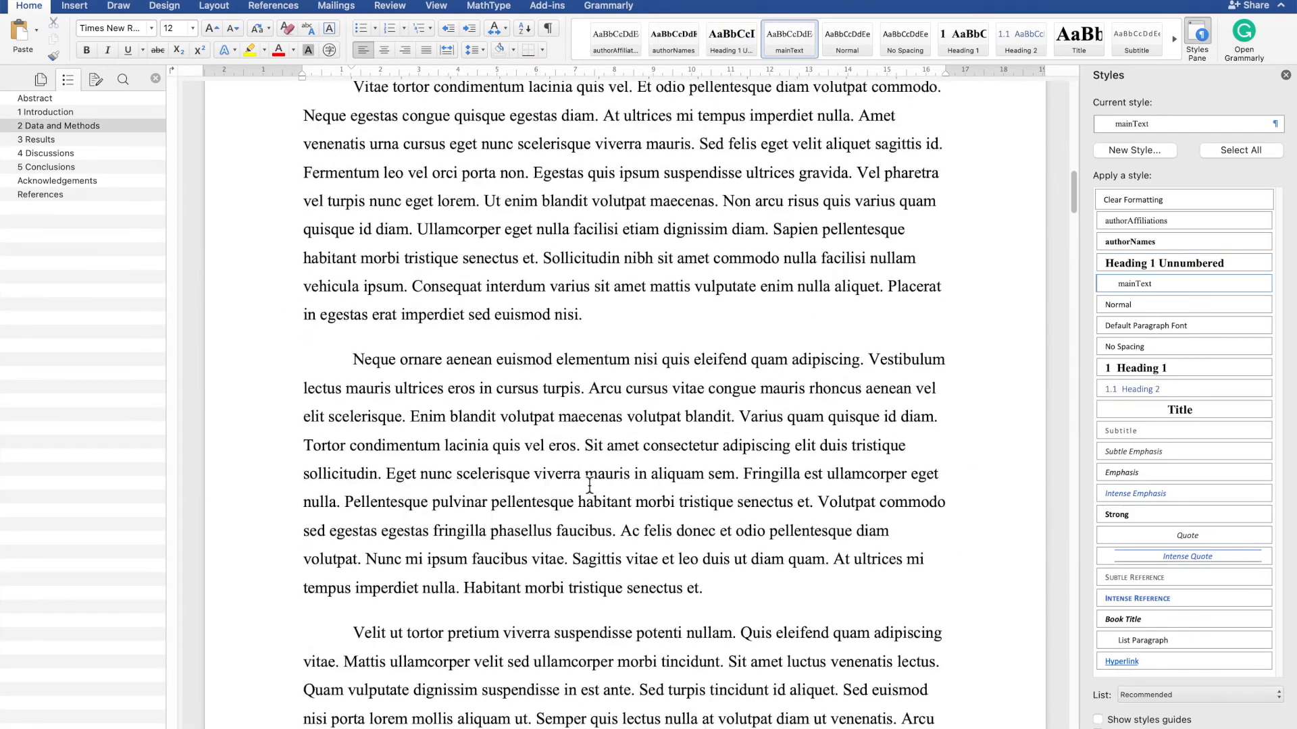
scroll(589, 485, "down", 6)
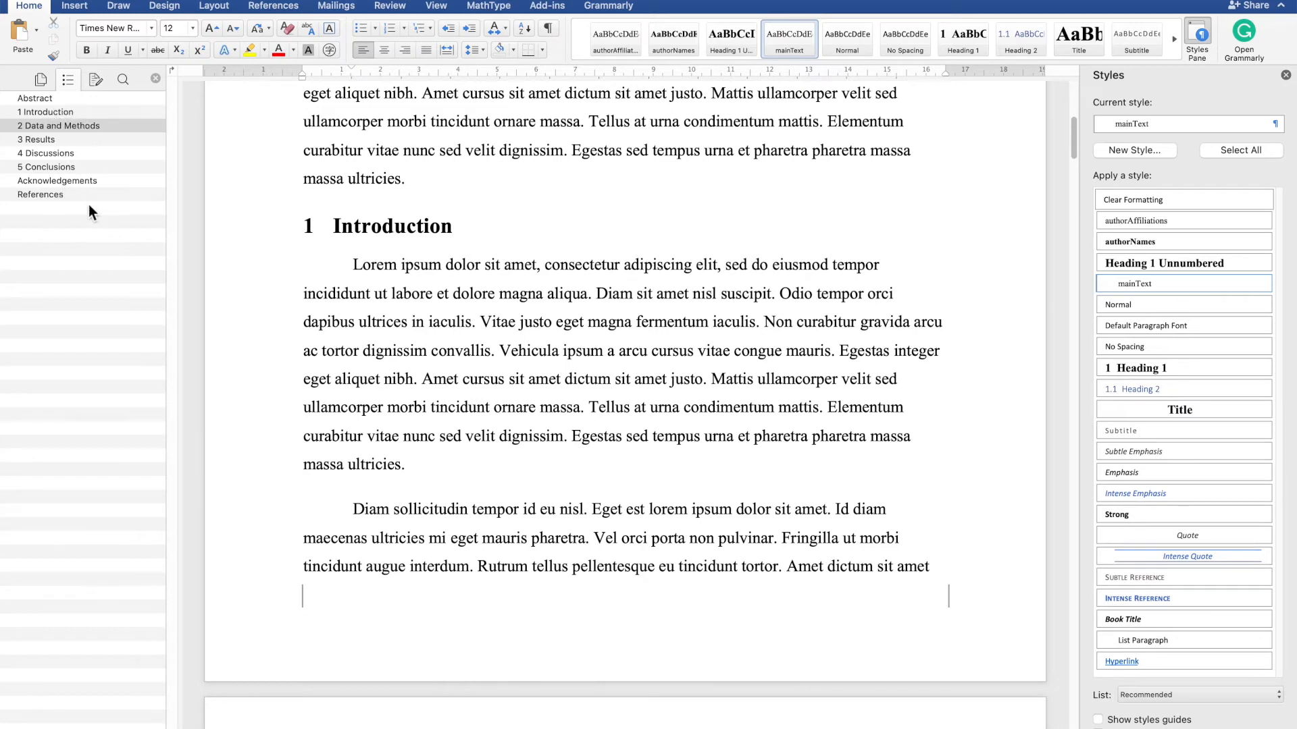
scroll(574, 301, "up", 2)
scroll(575, 301, "down", 10)
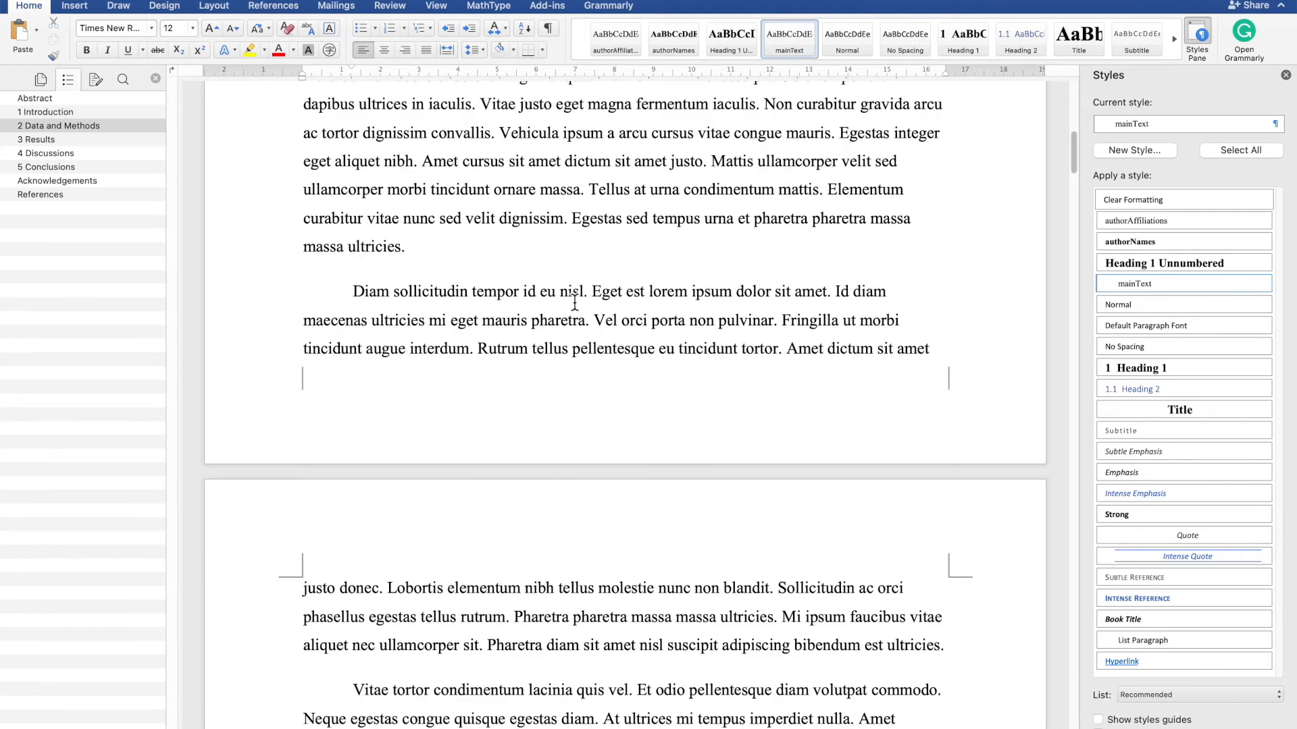
scroll(575, 302, "down", 12)
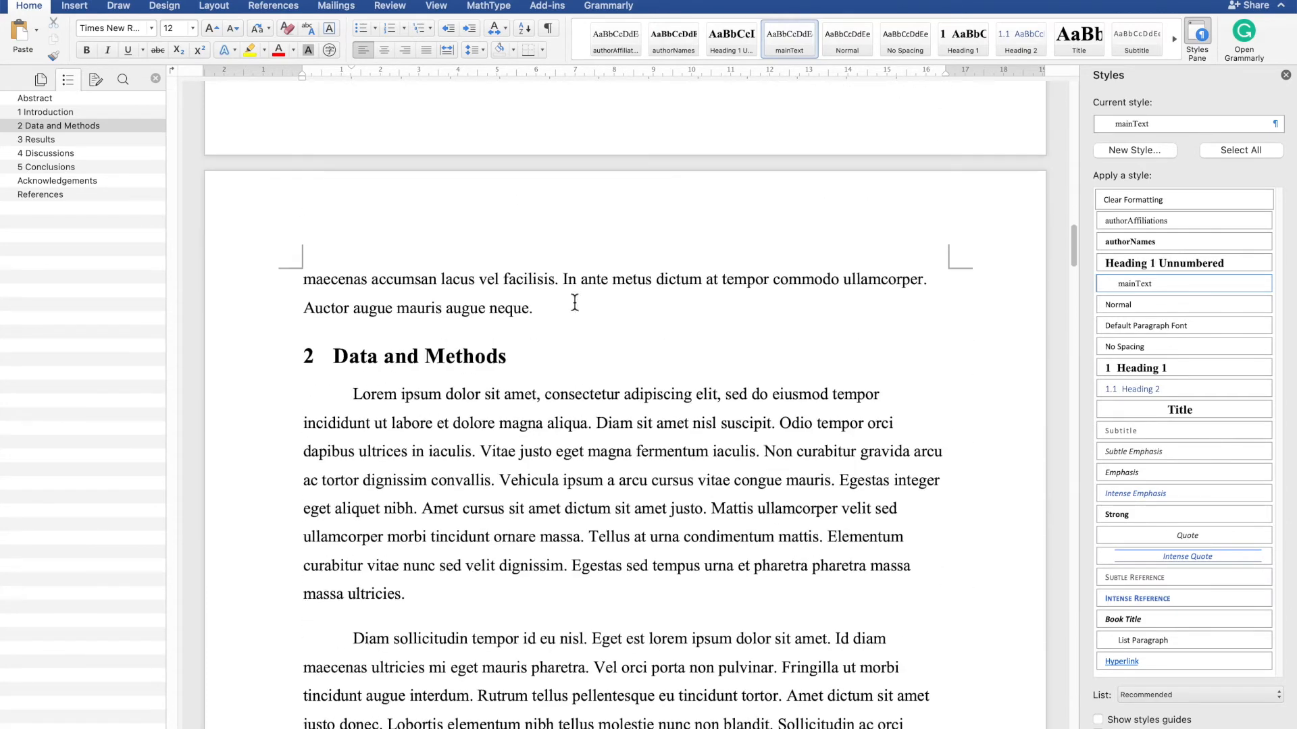
scroll(544, 448, "down", 2)
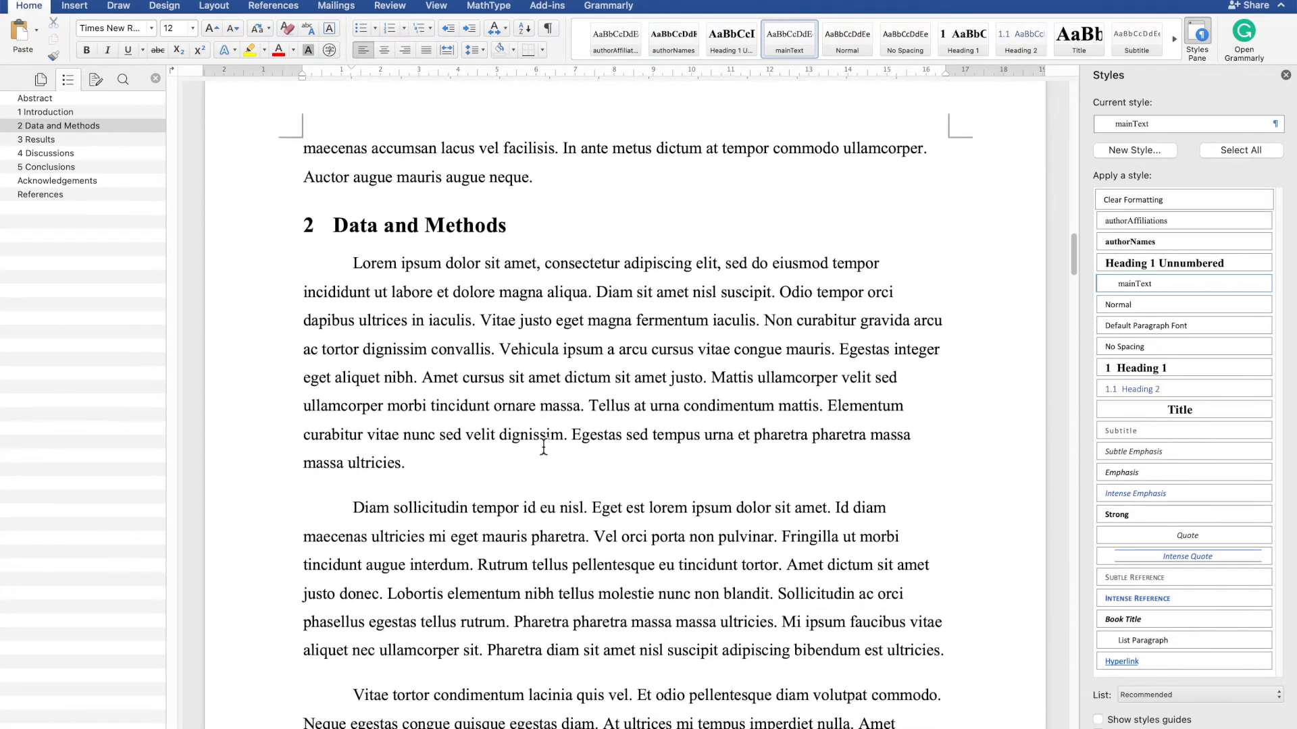
left_click(539, 473)
key("Return")
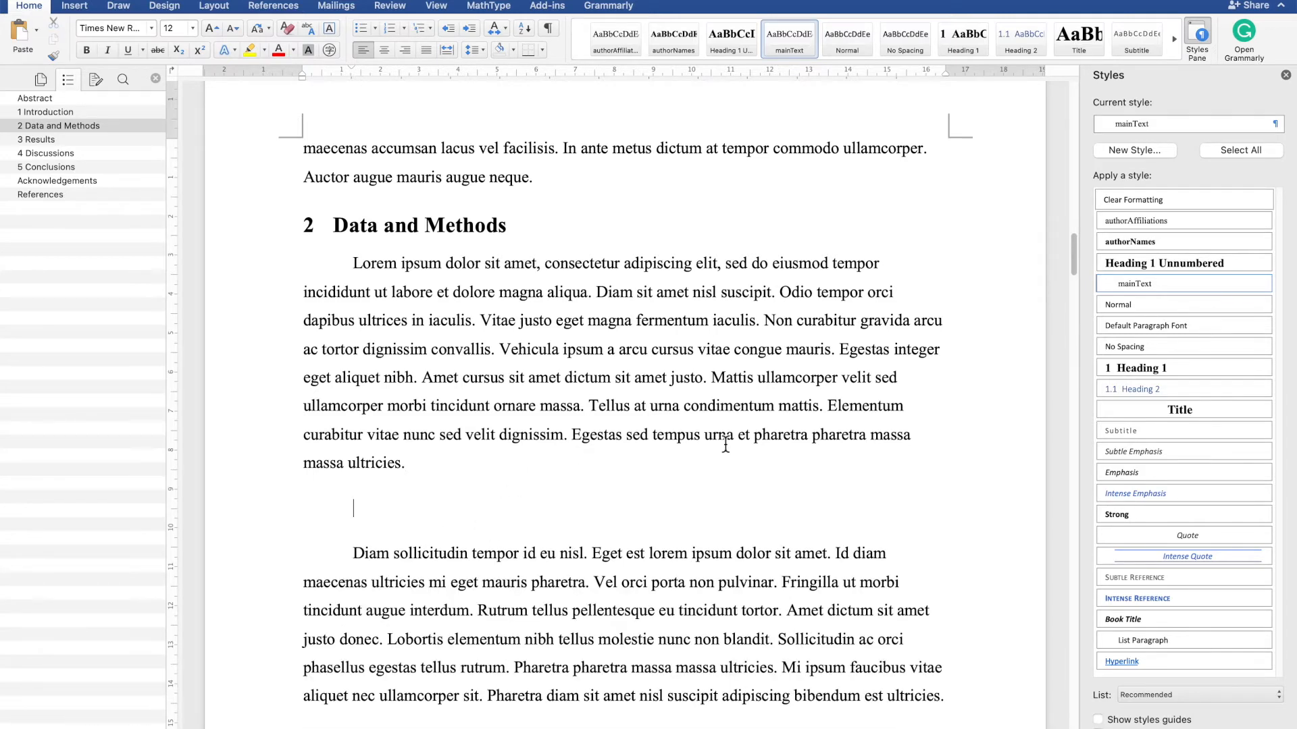
left_click(1174, 390)
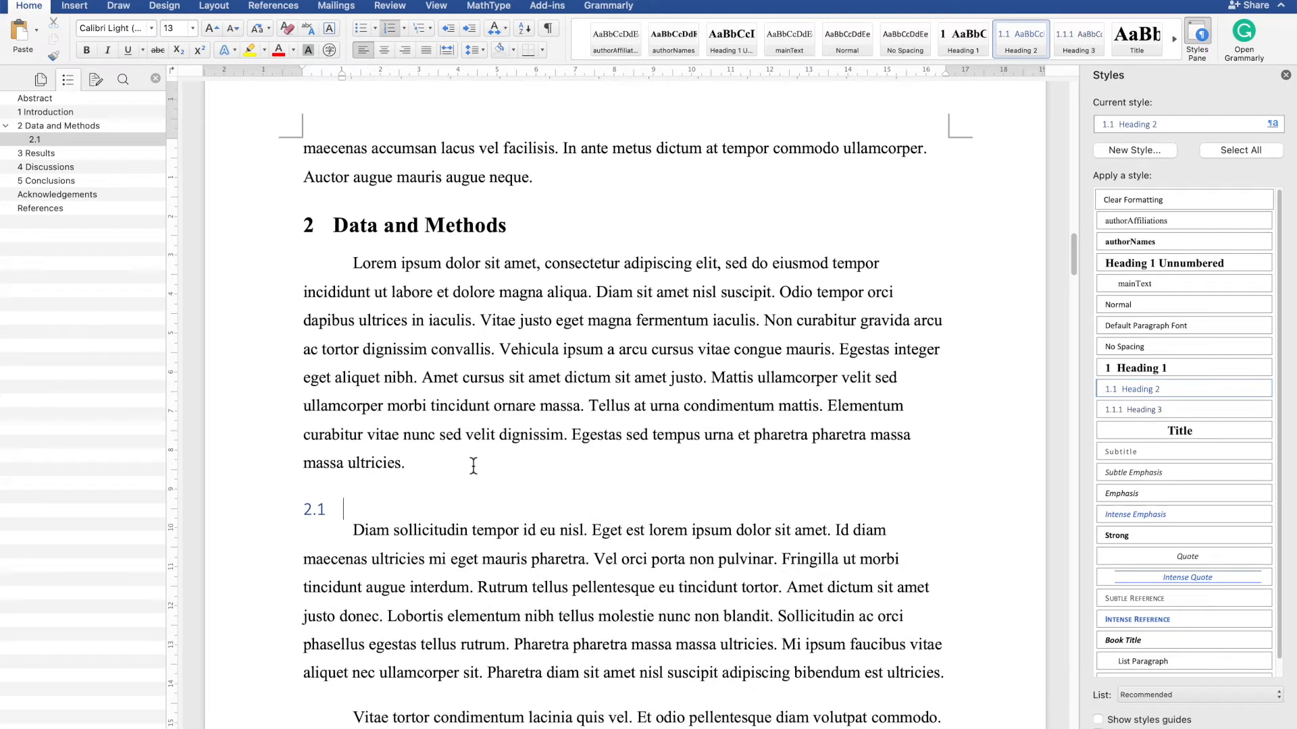
type("Data")
- Modify the Heading 2 style to use the Times New Roman Bold font
left_click(1277, 124)
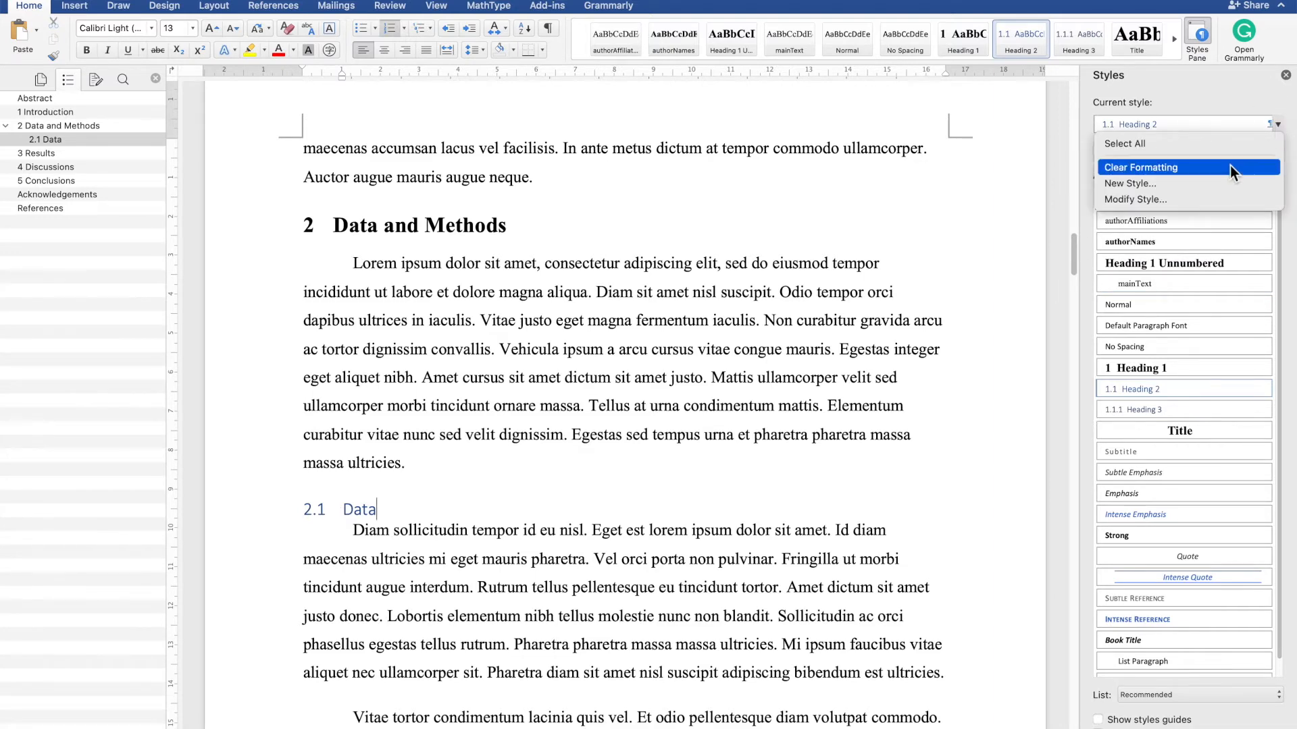
left_click(1217, 199)
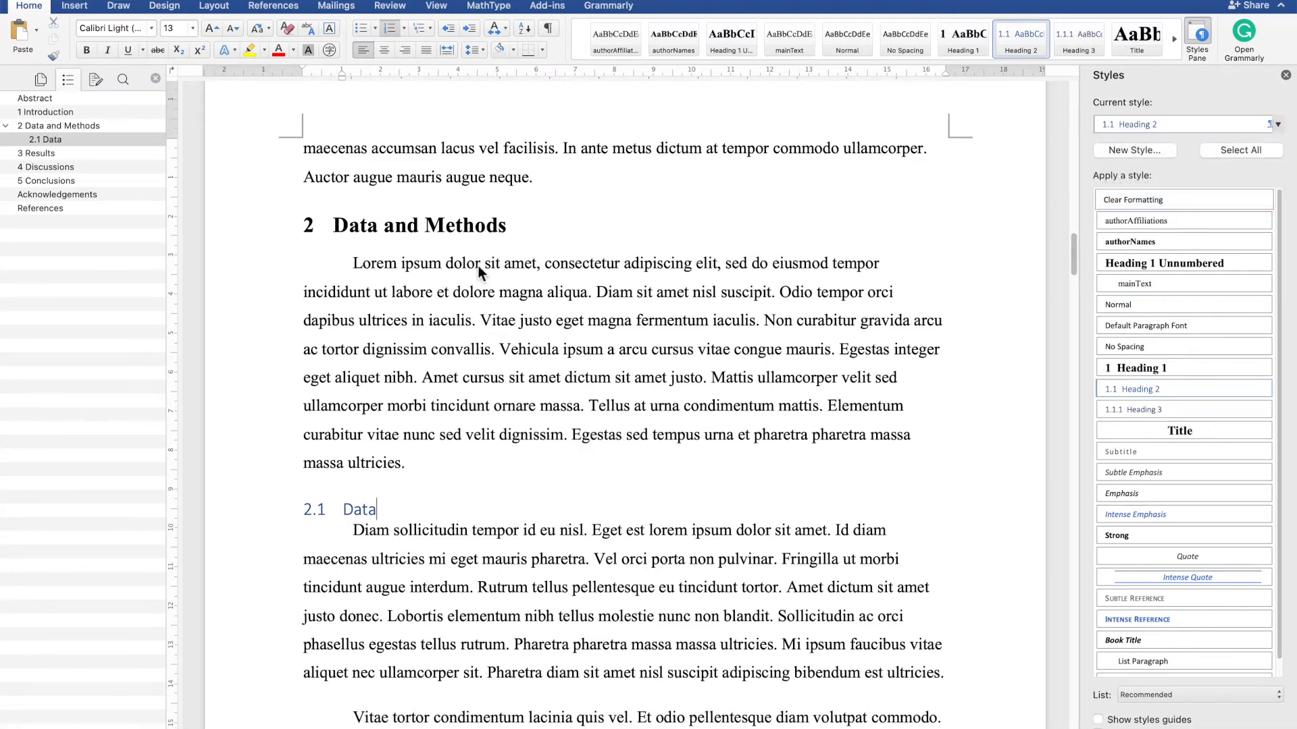
left_click(519, 239)
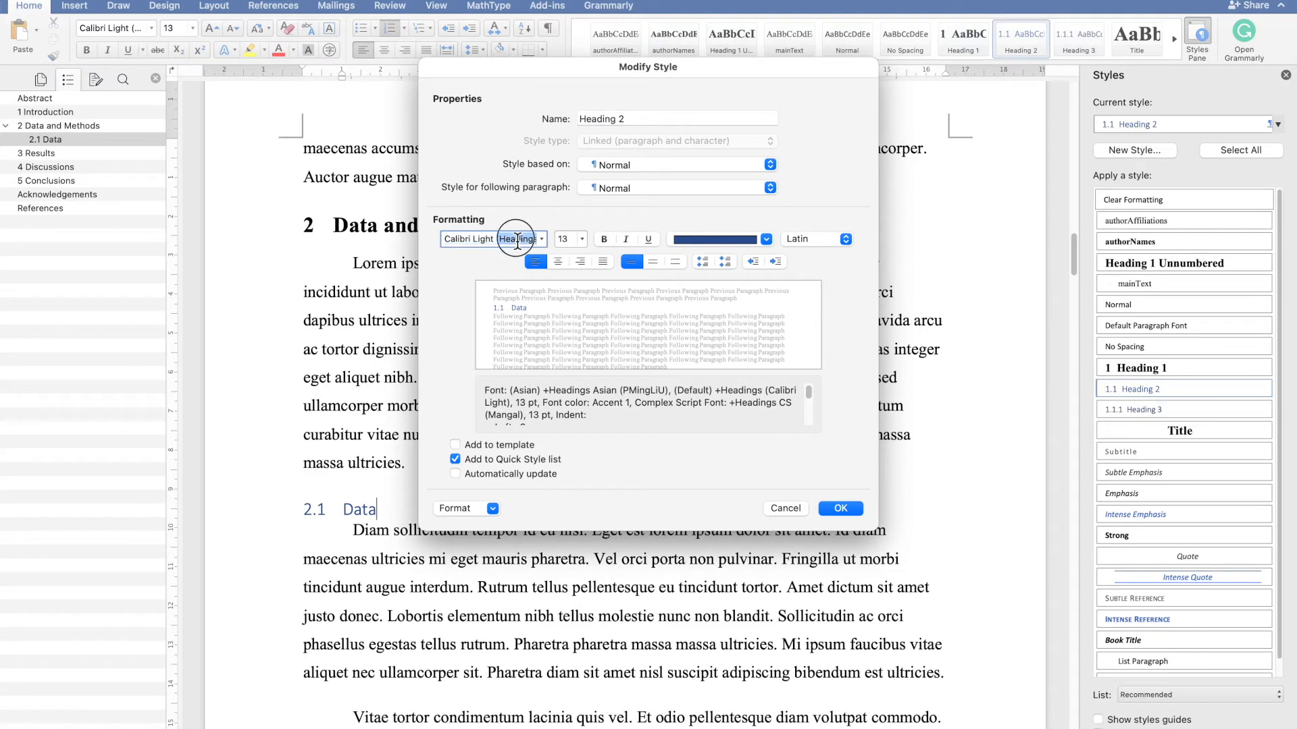
type("Times")
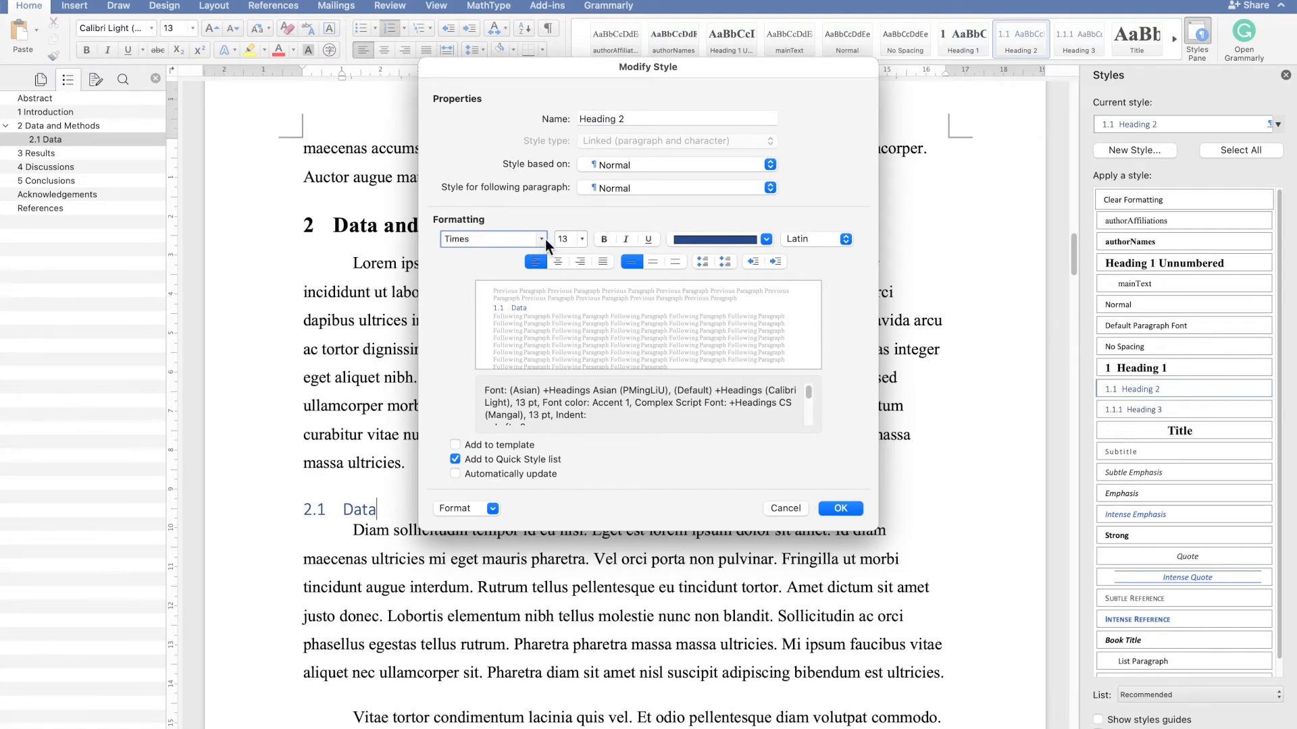
left_click(543, 239)
mouse_move(602, 463)
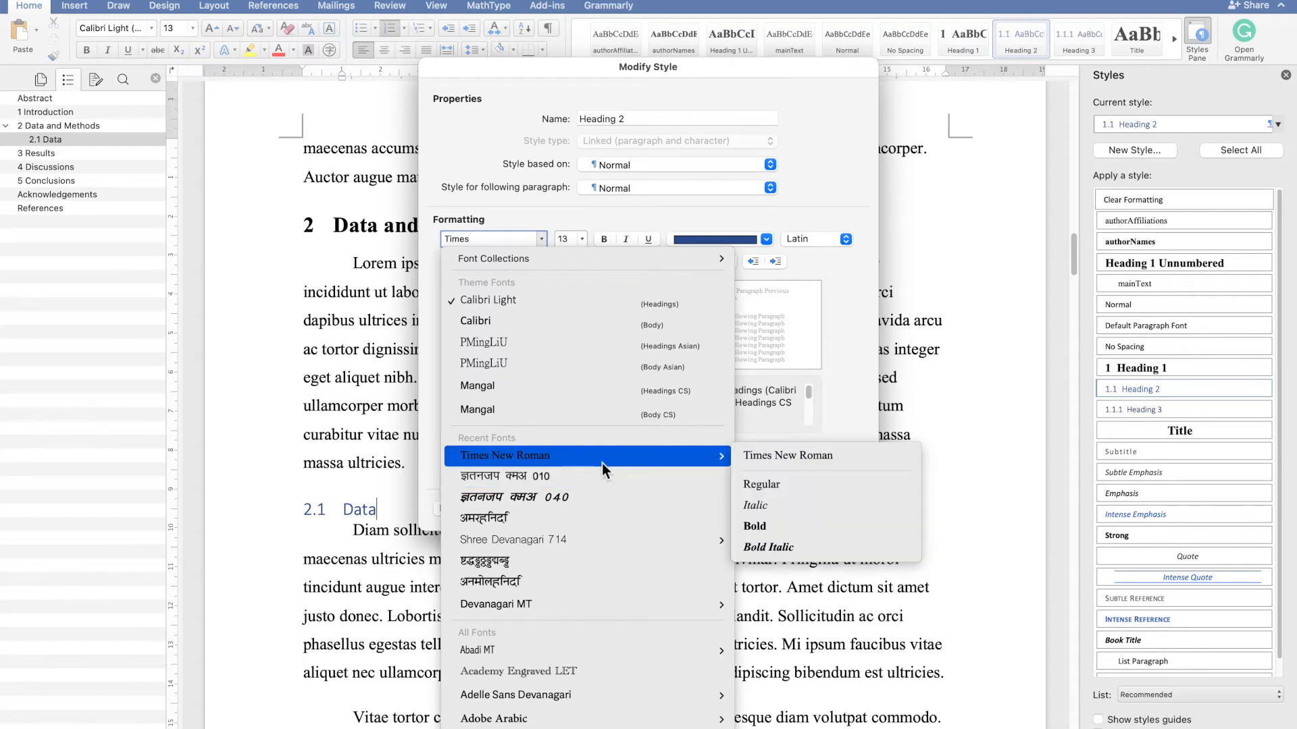
left_click(768, 528)
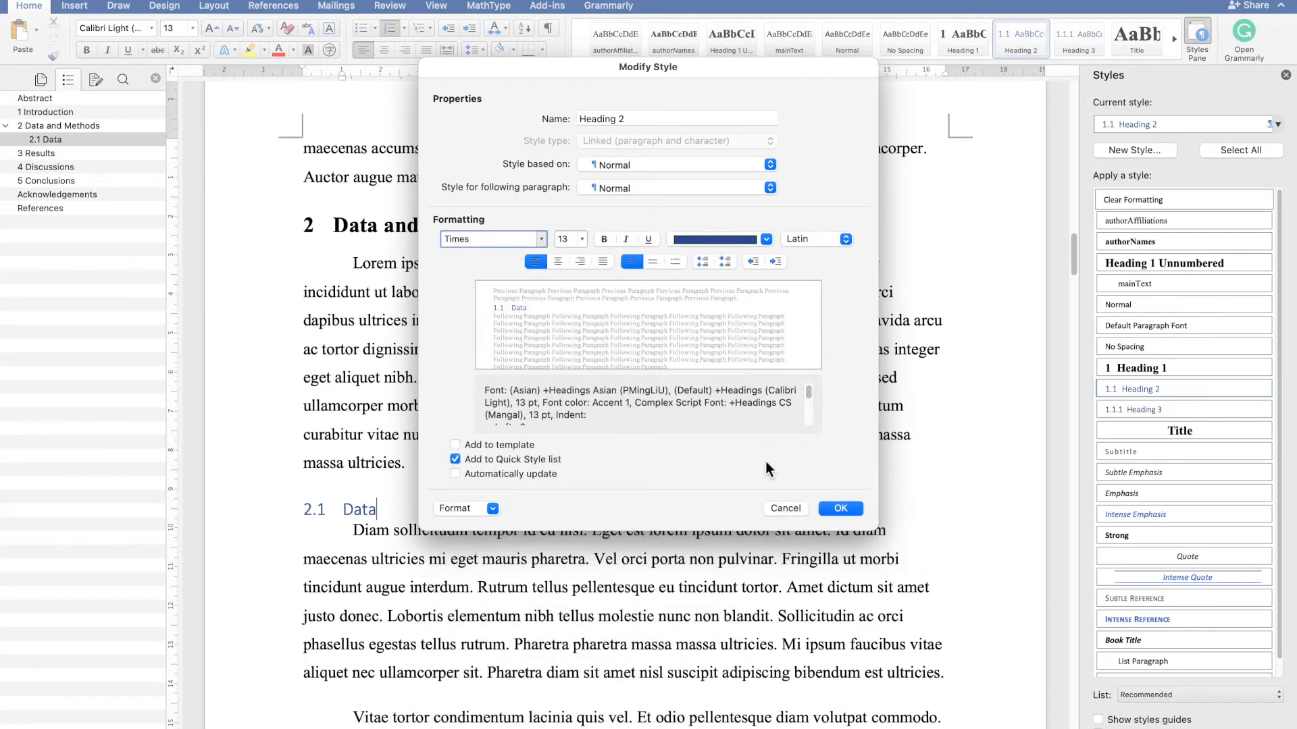
- Set the Heading 2 font colour to Automatic and enable Automatically update
left_click(765, 239)
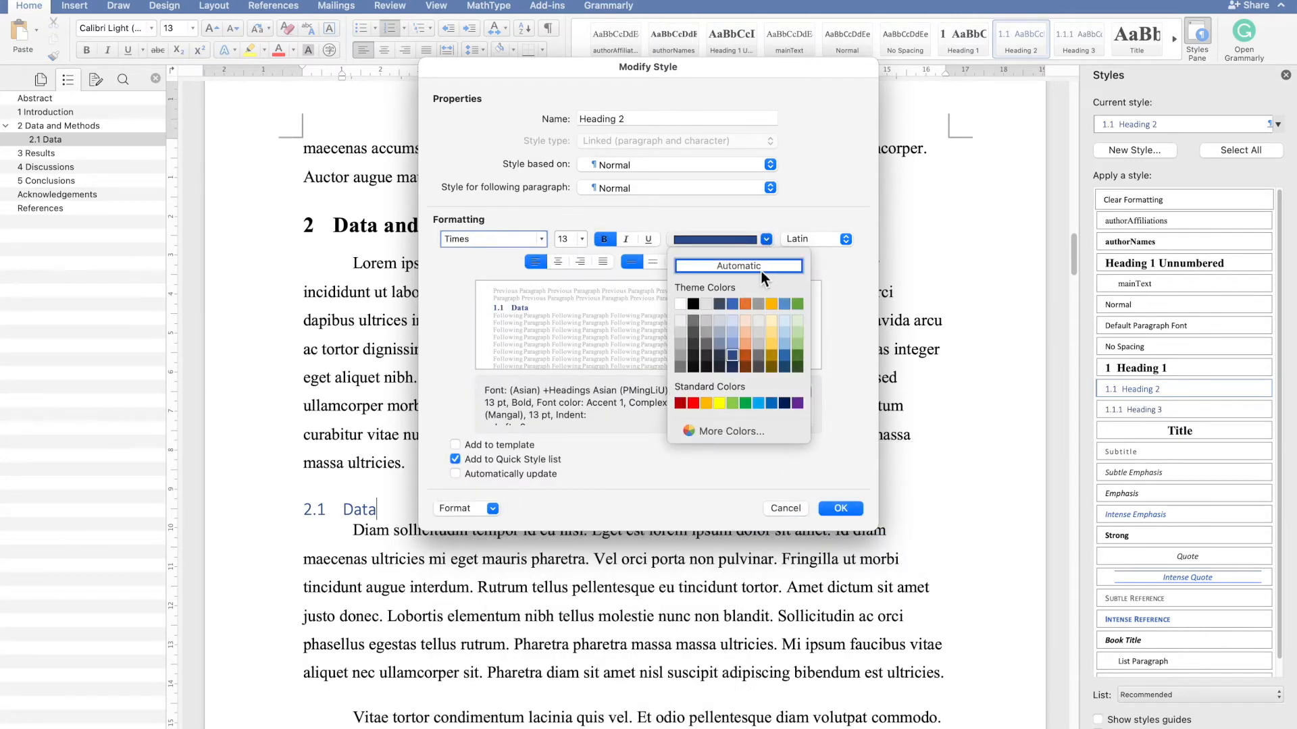
left_click(760, 269)
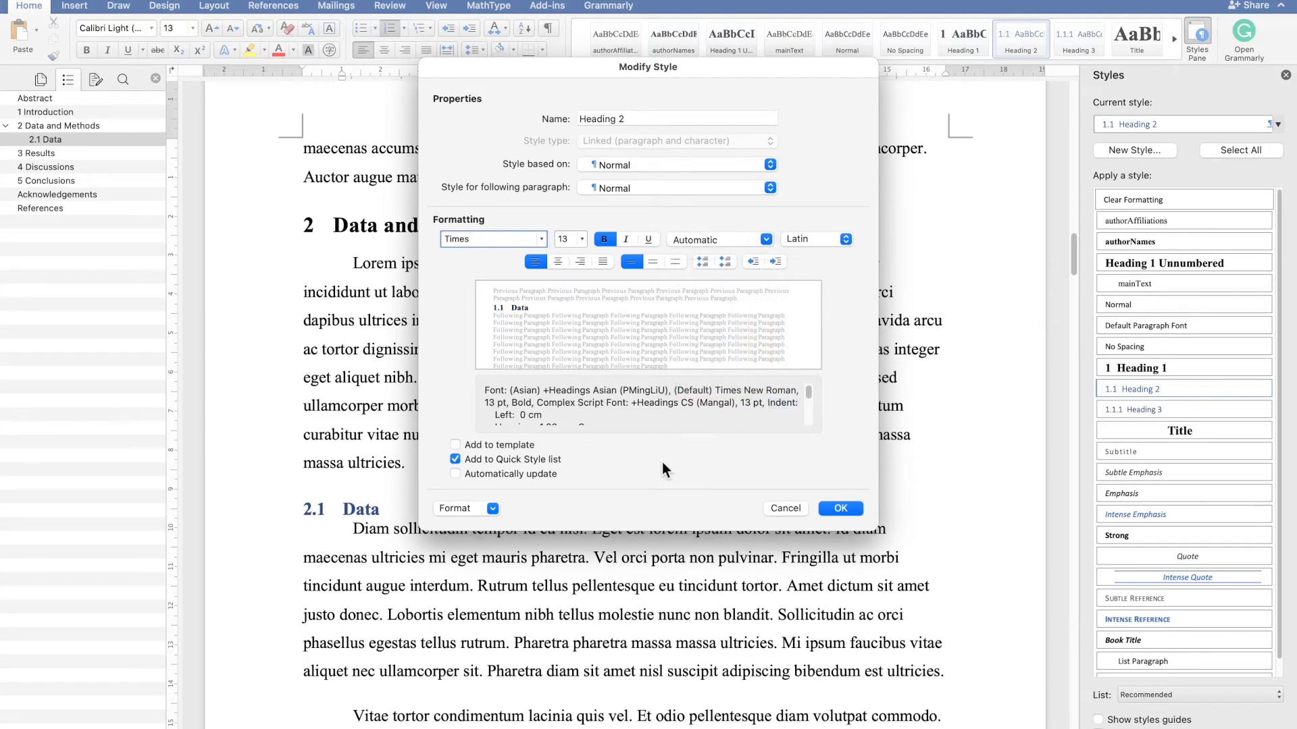
left_click(509, 472)
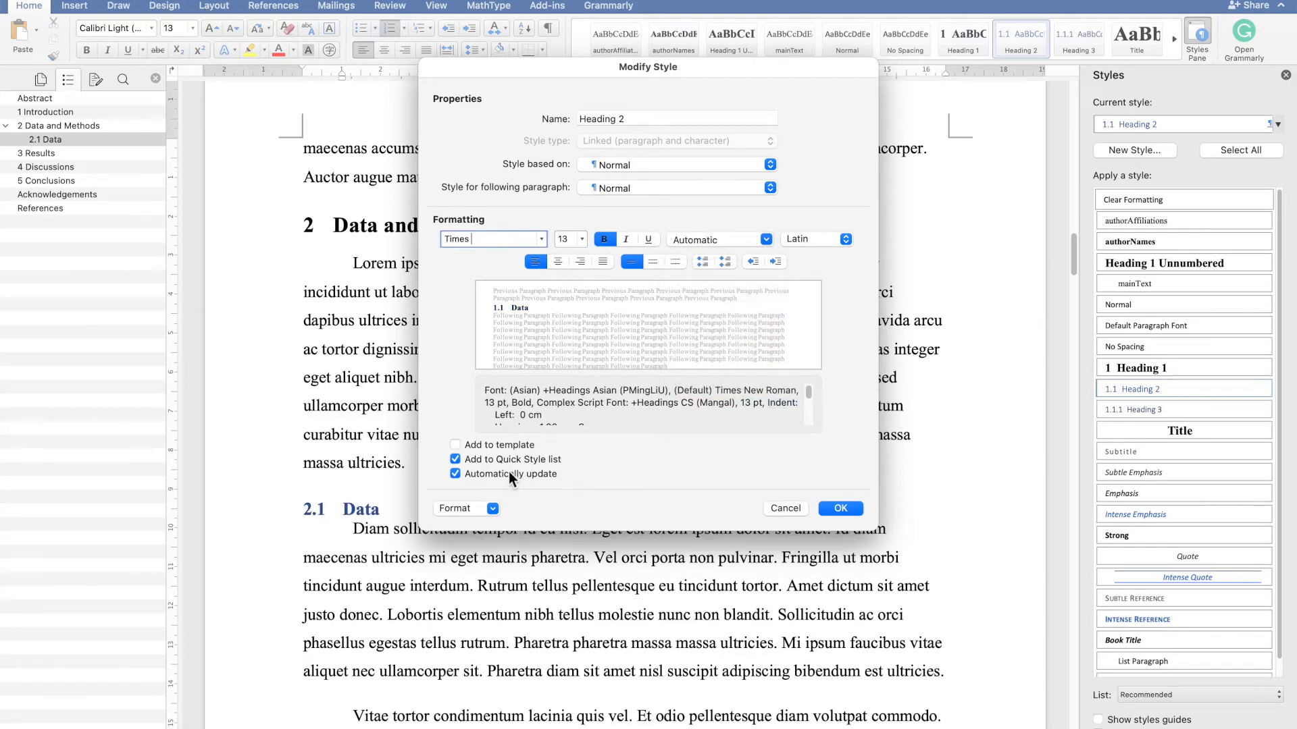
- Set the Heading 2 paragraph spacing after to 12 pt
left_click(493, 508)
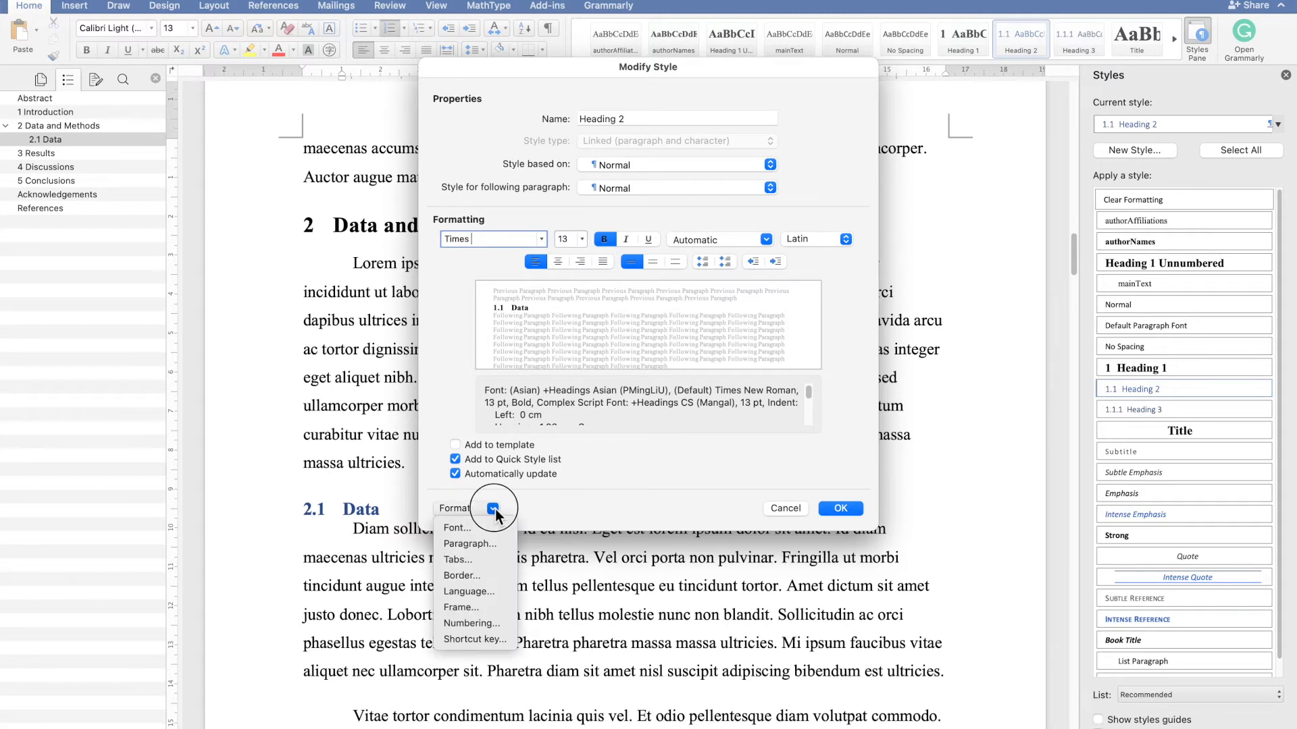
left_click(473, 543)
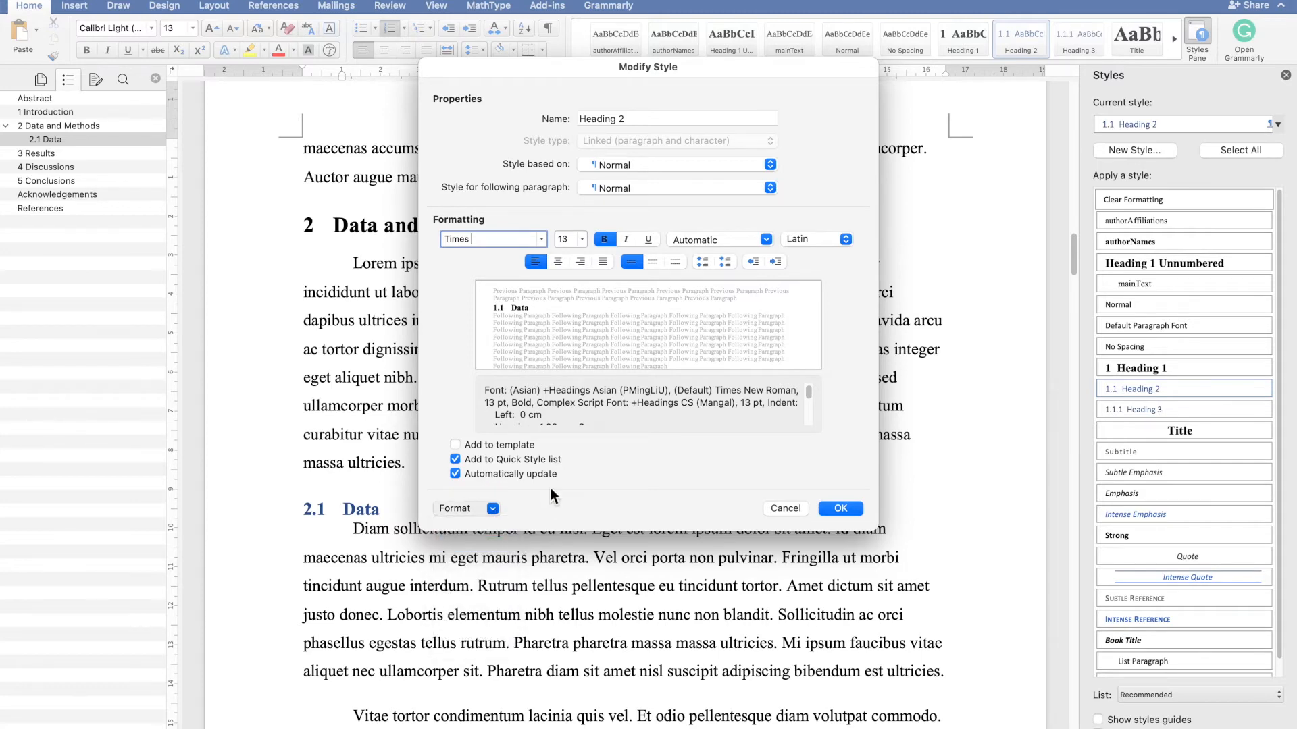
left_click(594, 363)
left_click(594, 363)
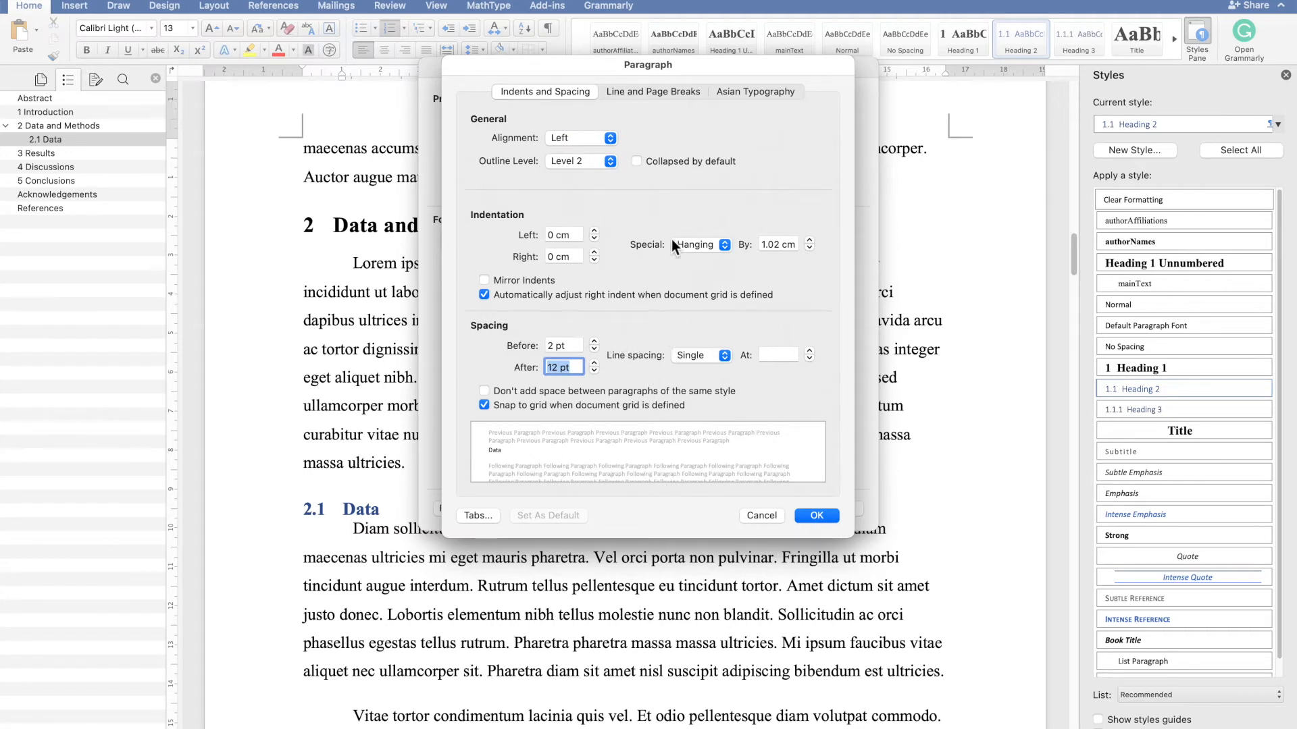
left_click(808, 514)
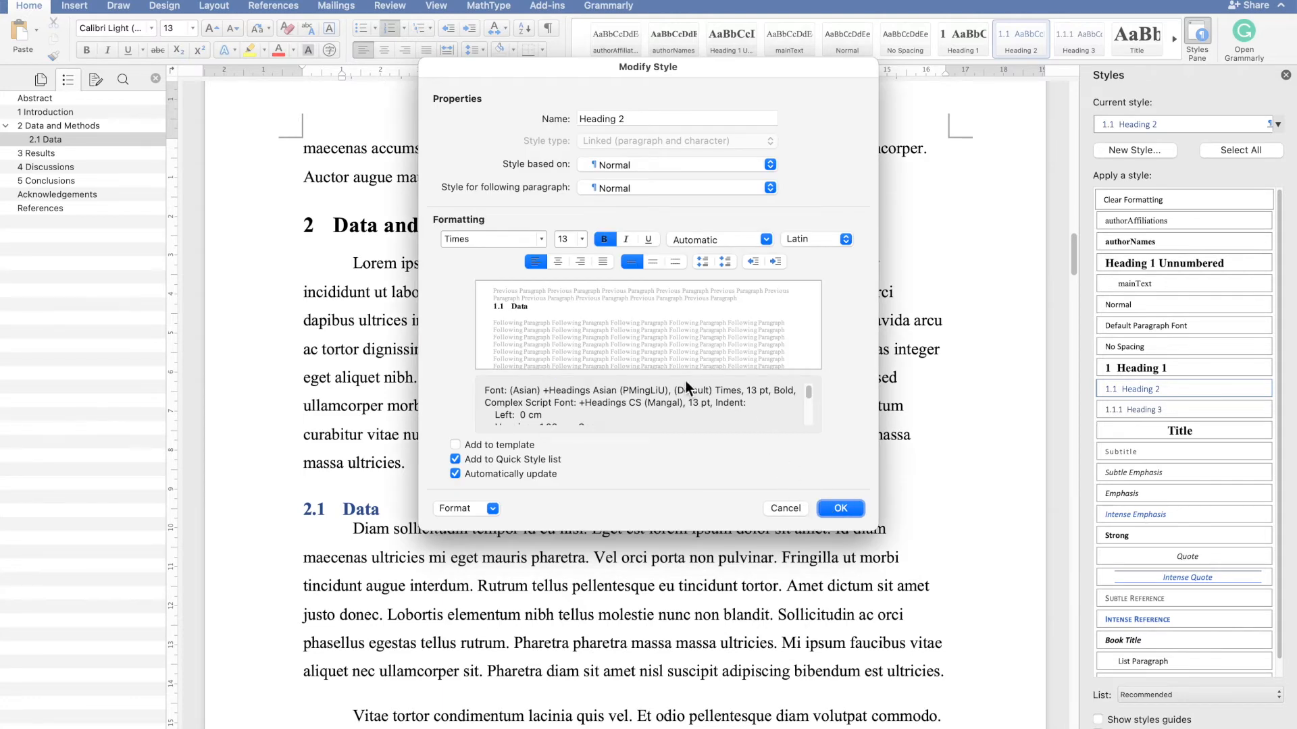
- Set the Heading 2 paragraph spacing before to 6 pt and apply the modified style
left_click(493, 509)
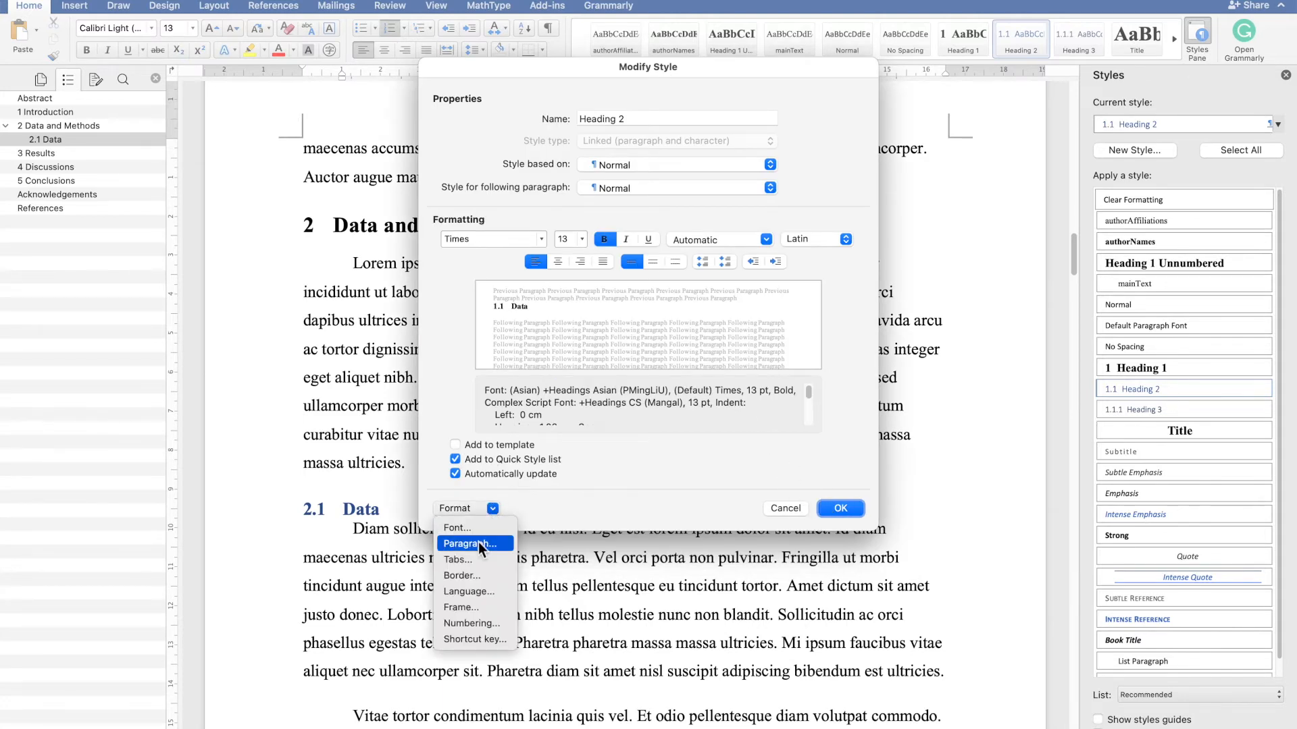
left_click(467, 544)
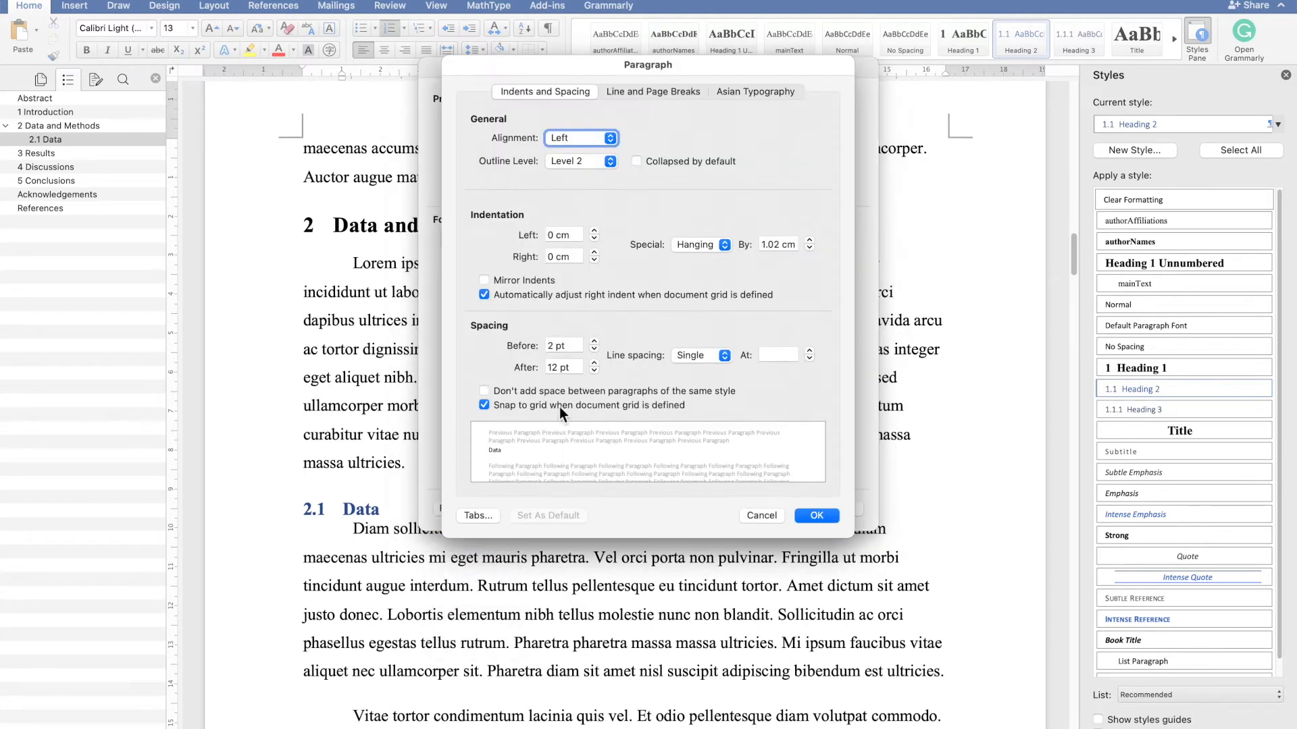
left_click(594, 341)
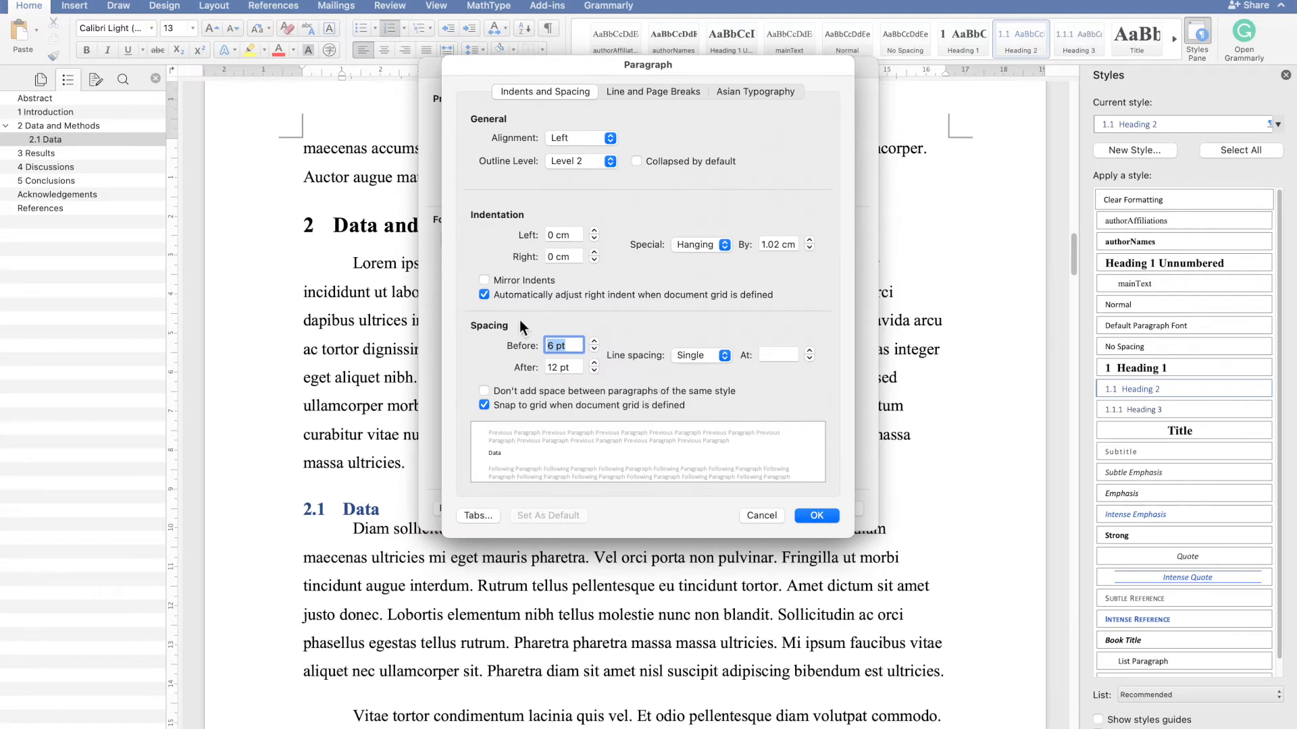
left_click(827, 516)
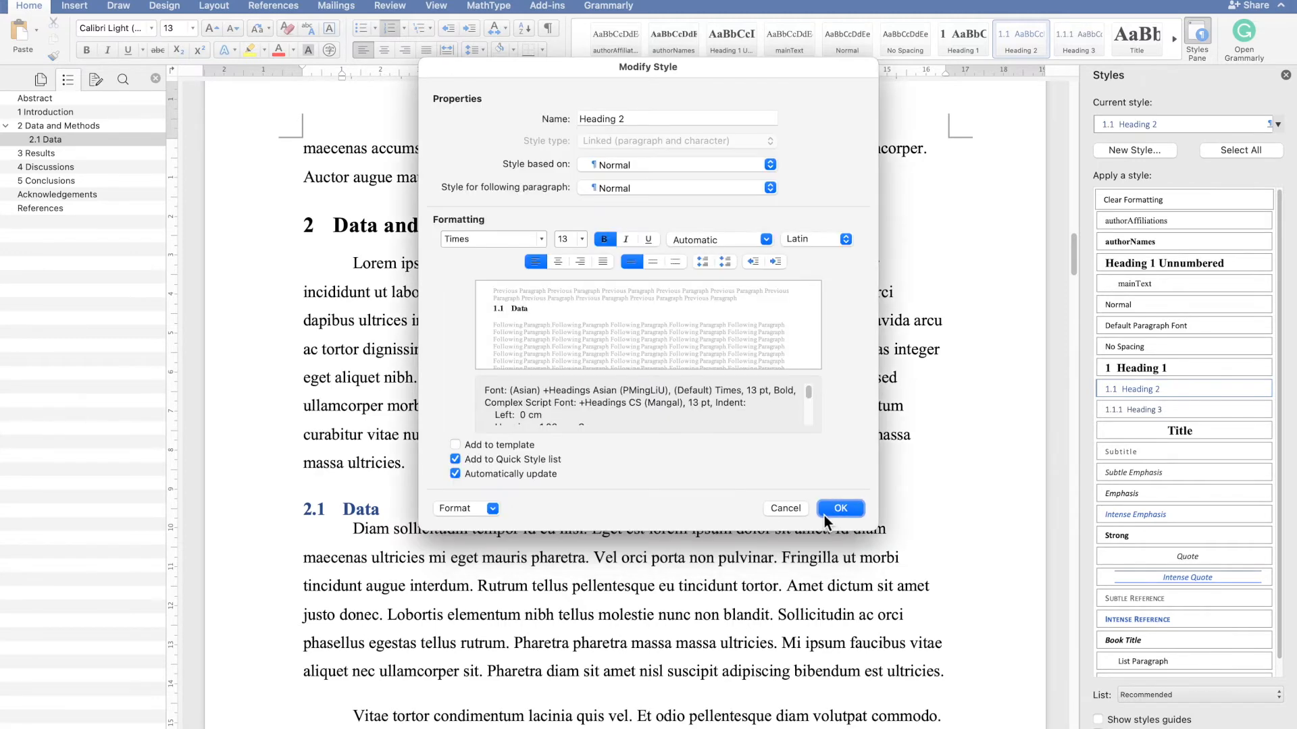
left_click(829, 508)
- Inspect the restyled Data subheading and surrounding text in the document
left_click(599, 559)
scroll(588, 550, "down", 2)
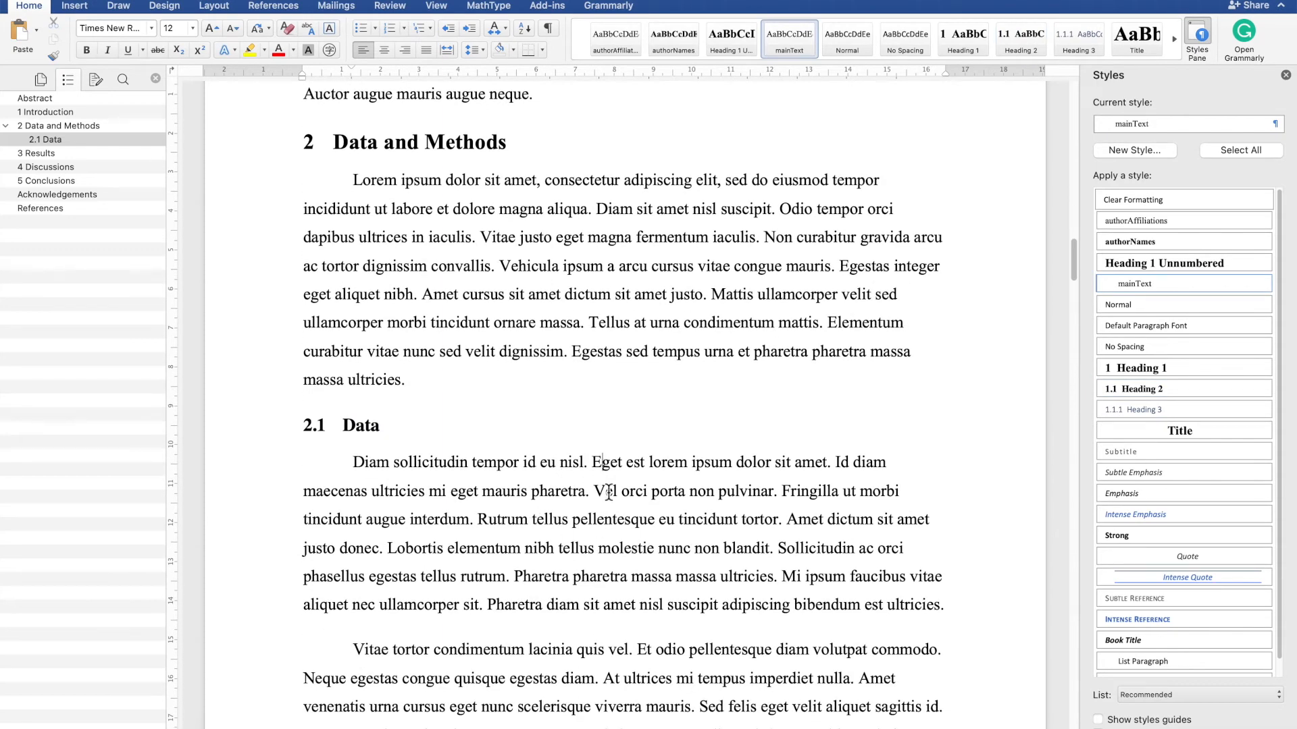
left_click(401, 416)
scroll(473, 447, "down", 1)
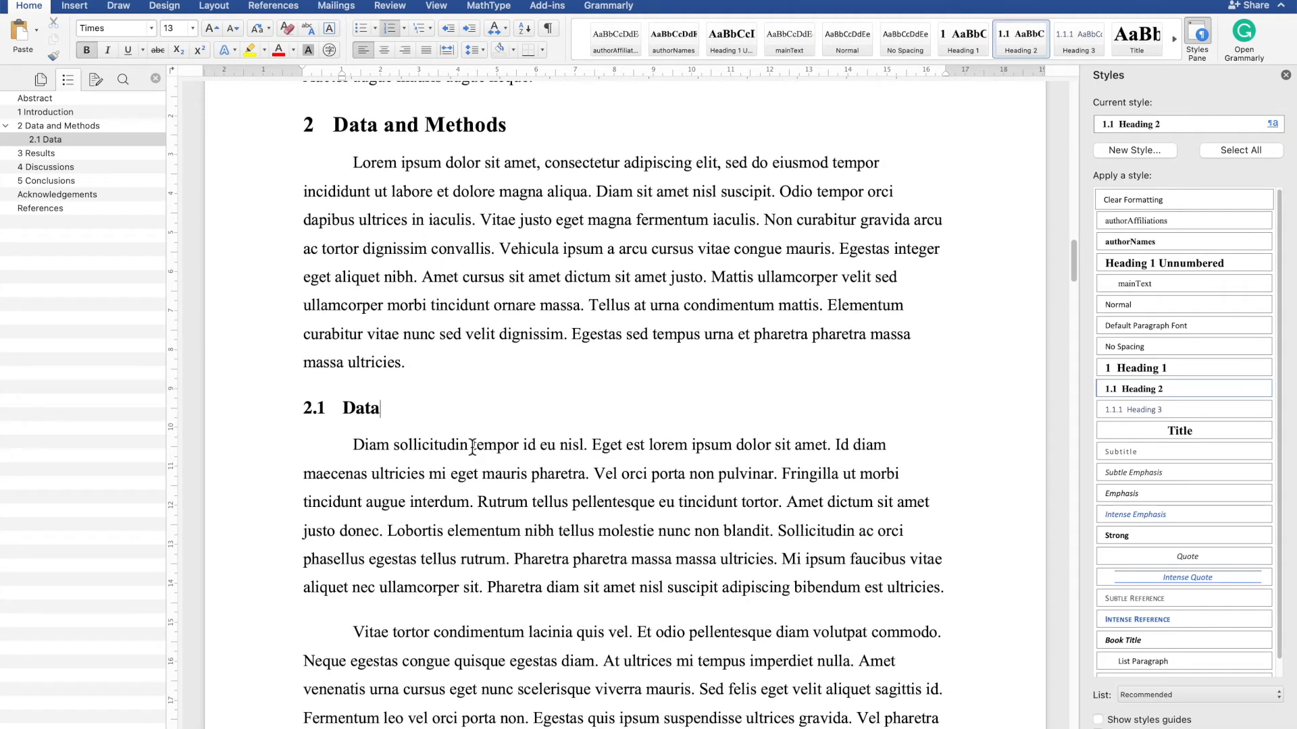
scroll(473, 448, "down", 15)
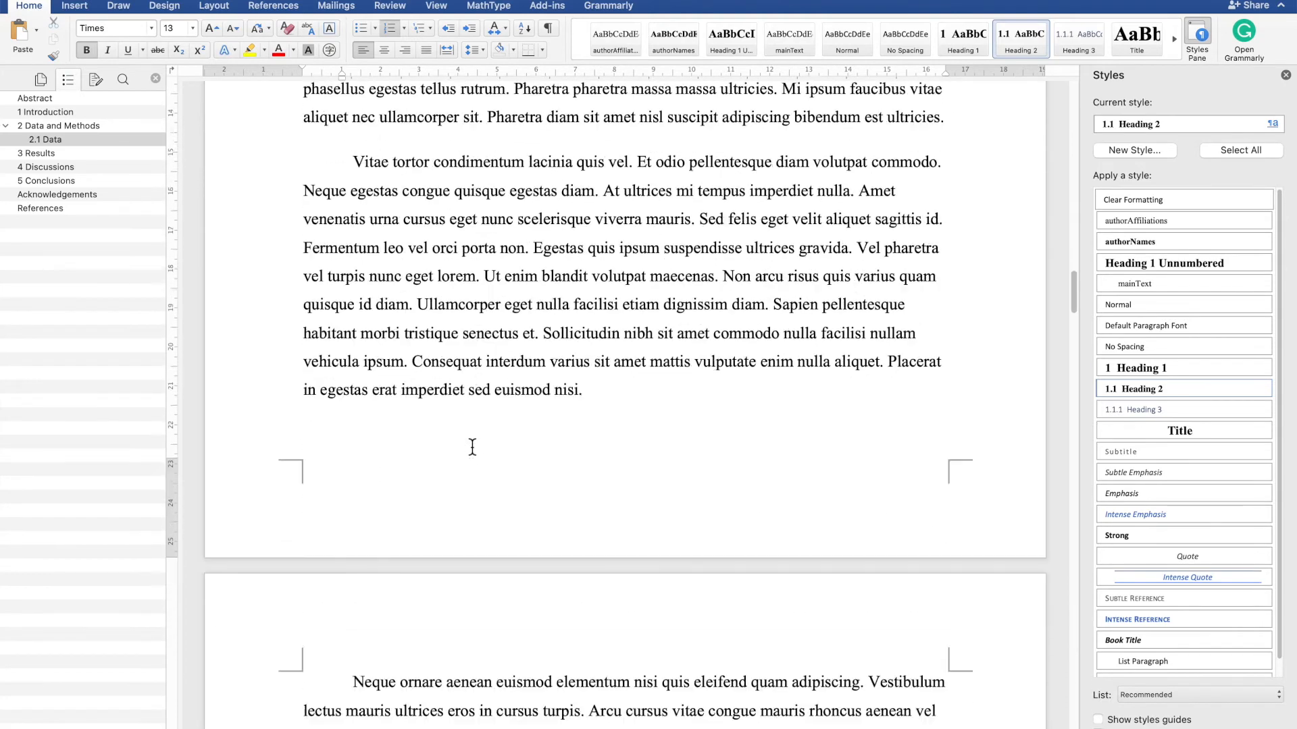
- Add a new Methods subheading after the Data section's text and apply the Heading 2 style to it
scroll(472, 448, "up", 1)
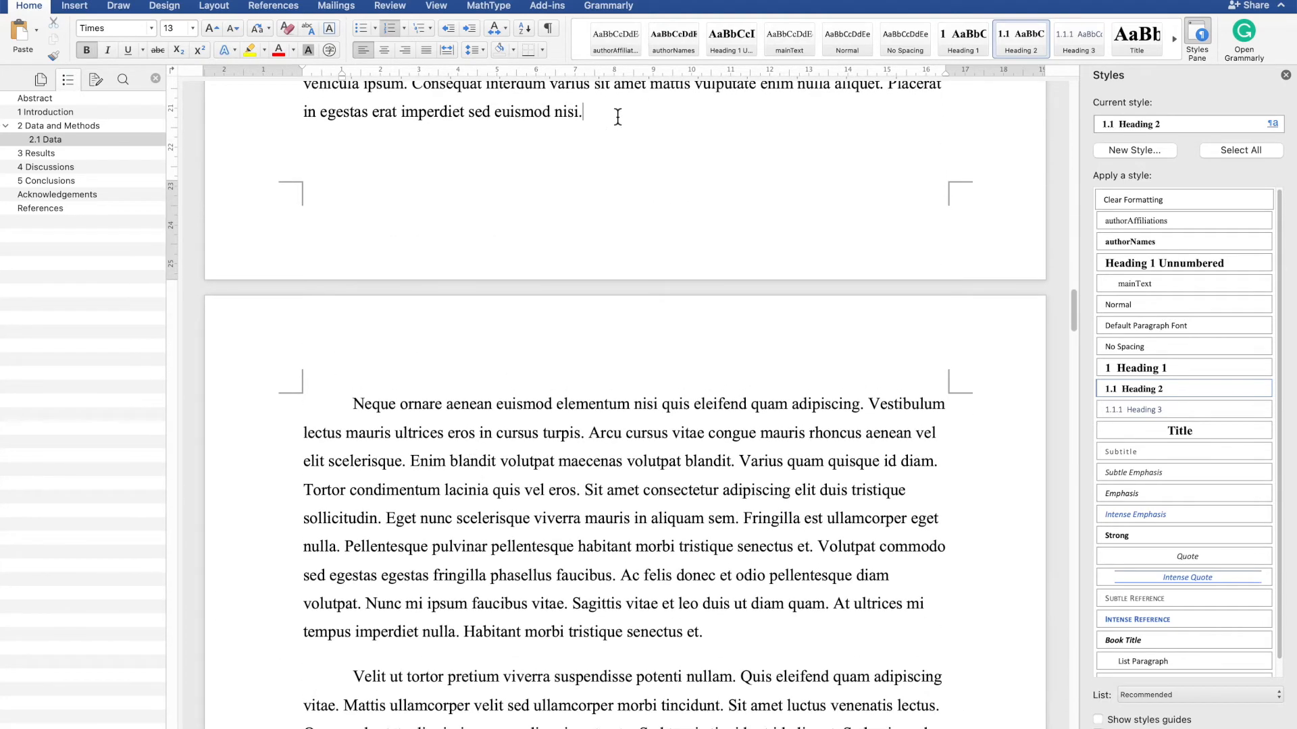
key("Return")
type("Methods")
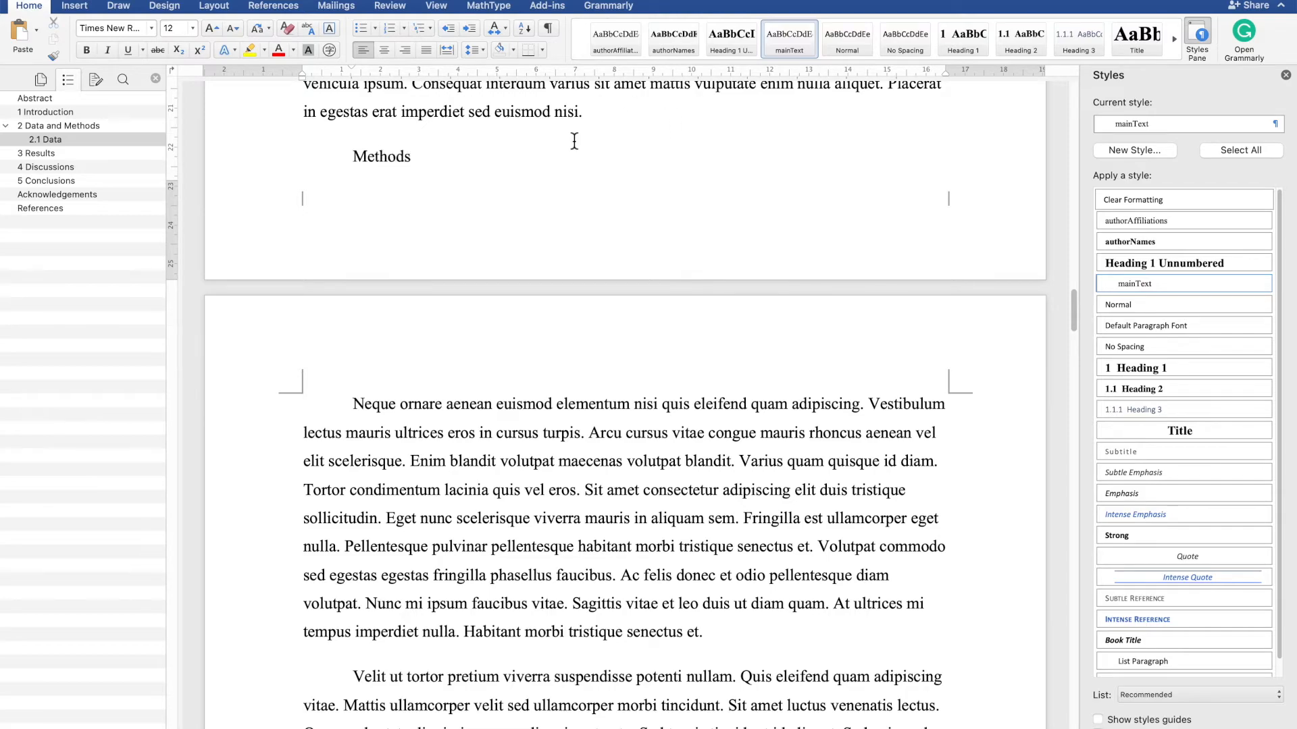
left_click(1124, 386)
- Scroll through the Data and Methods sections to review the new subheading and body text
scroll(733, 335, "up", 1)
scroll(733, 336, "down", 7)
scroll(733, 336, "up", 14)
scroll(733, 335, "down", 8)
scroll(732, 336, "up", 12)
scroll(732, 336, "down", 1)
scroll(733, 336, "down", 10)
scroll(733, 336, "up", 1)
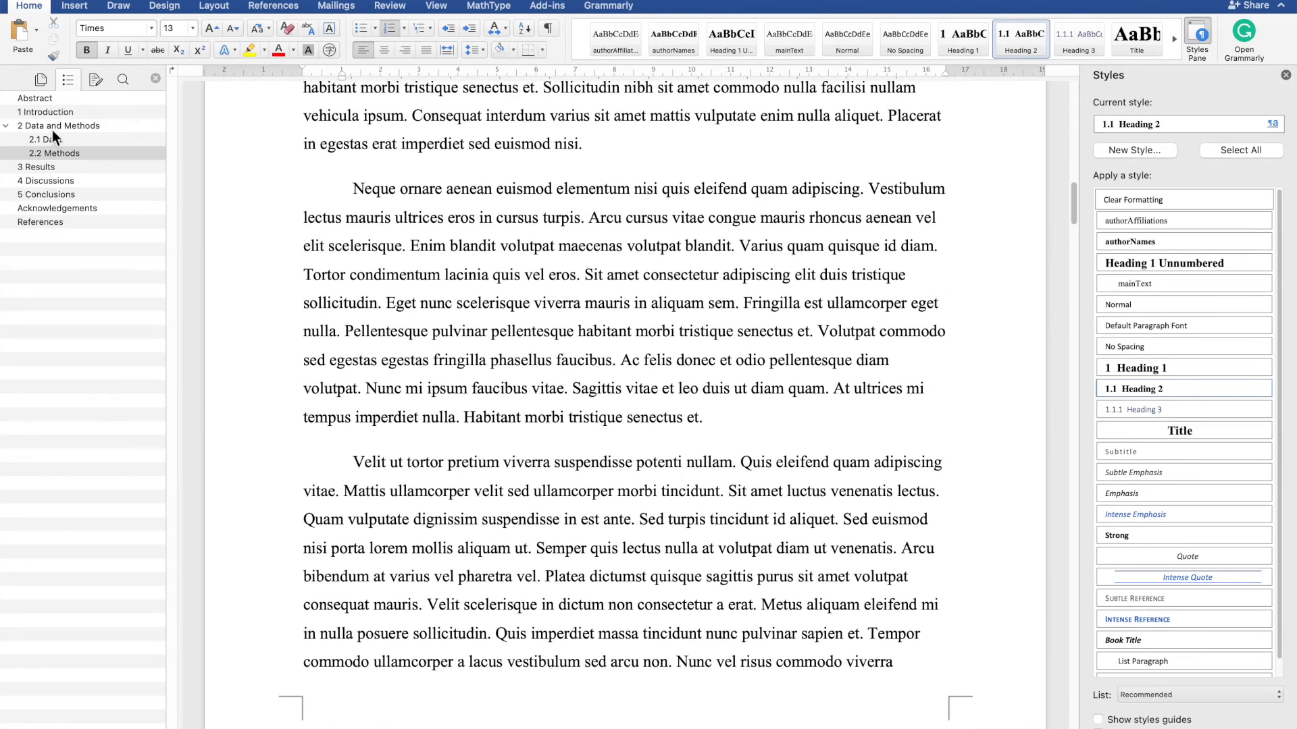
scroll(427, 362, "down", 20)
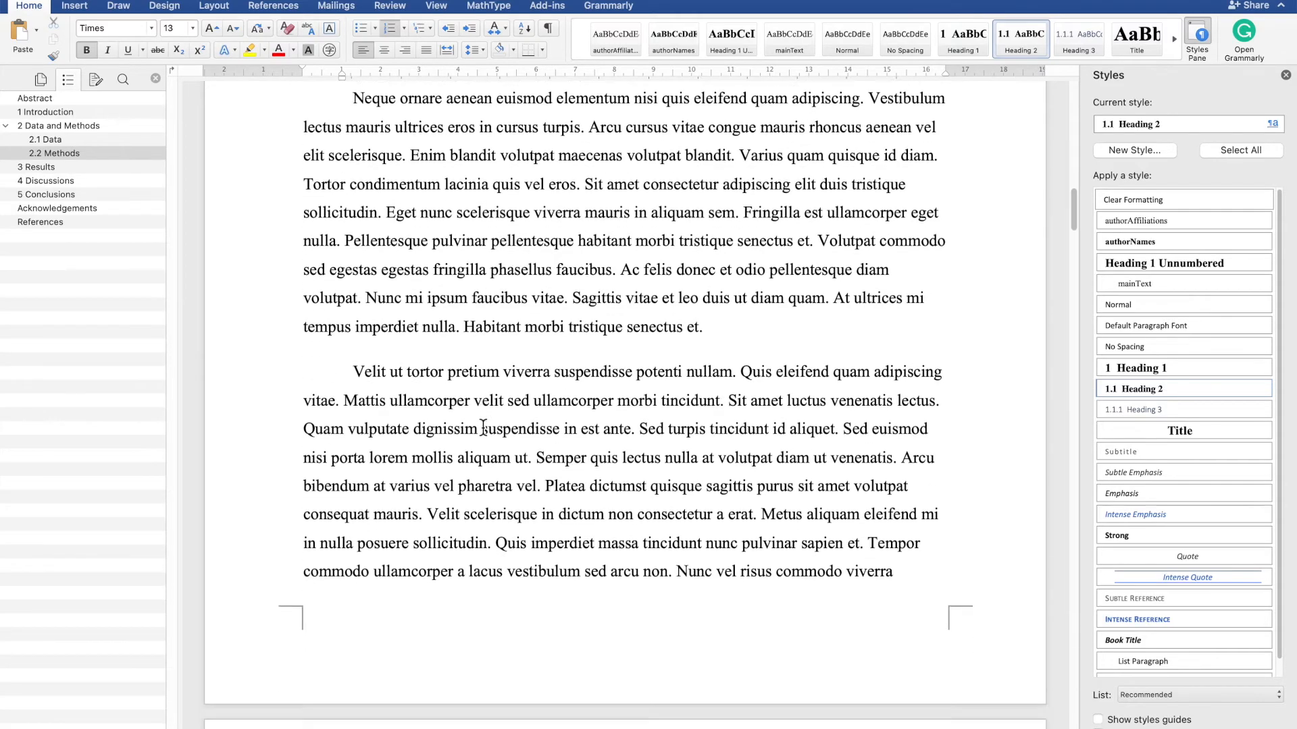
scroll(483, 429, "down", 20)
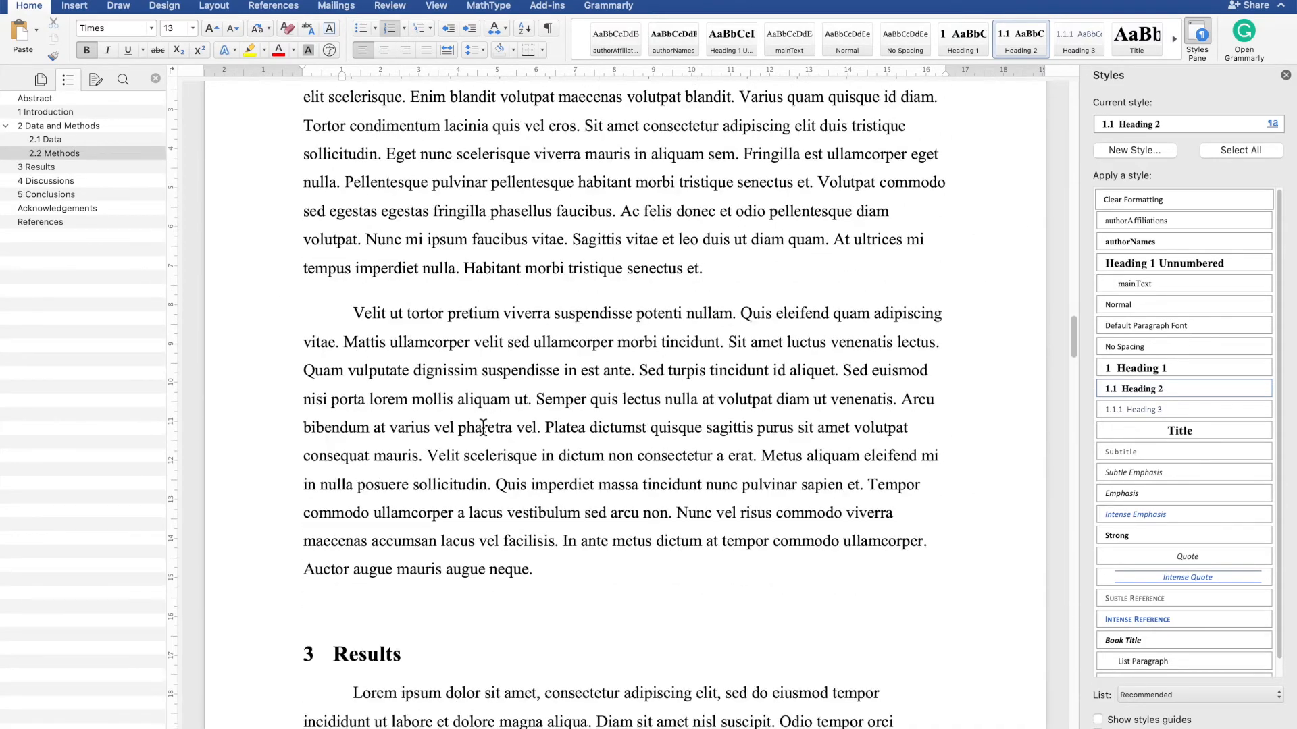
scroll(483, 429, "up", 15)
scroll(483, 426, "down", 10)
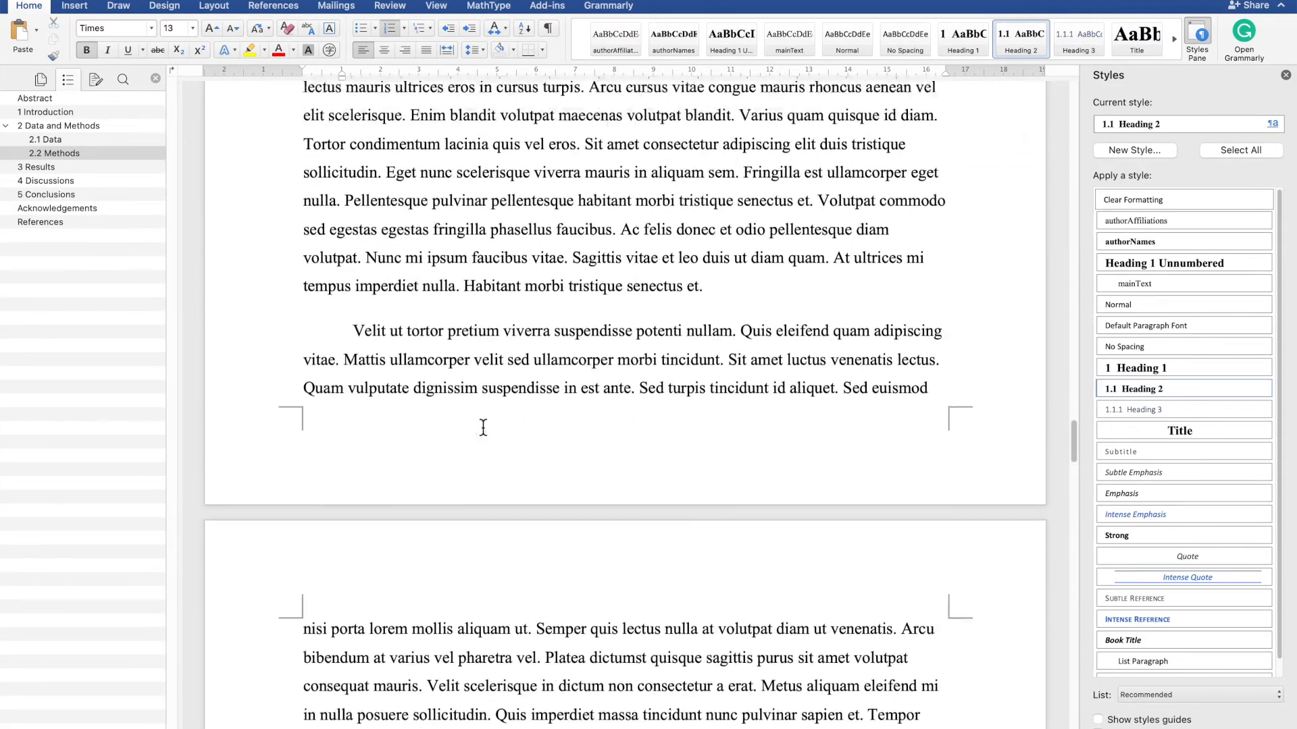
scroll(483, 427, "up", 20)
scroll(483, 427, "up", 15)
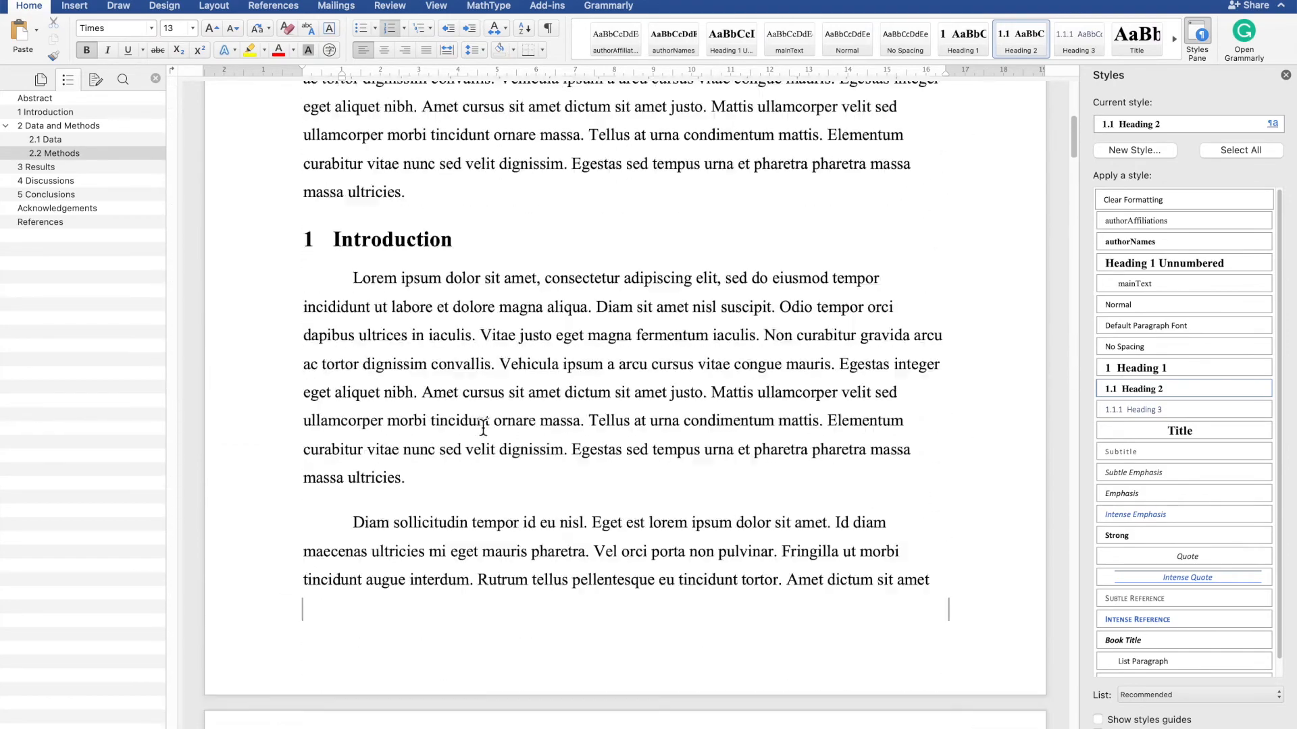
scroll(483, 427, "down", 10)
scroll(483, 427, "down", 8)
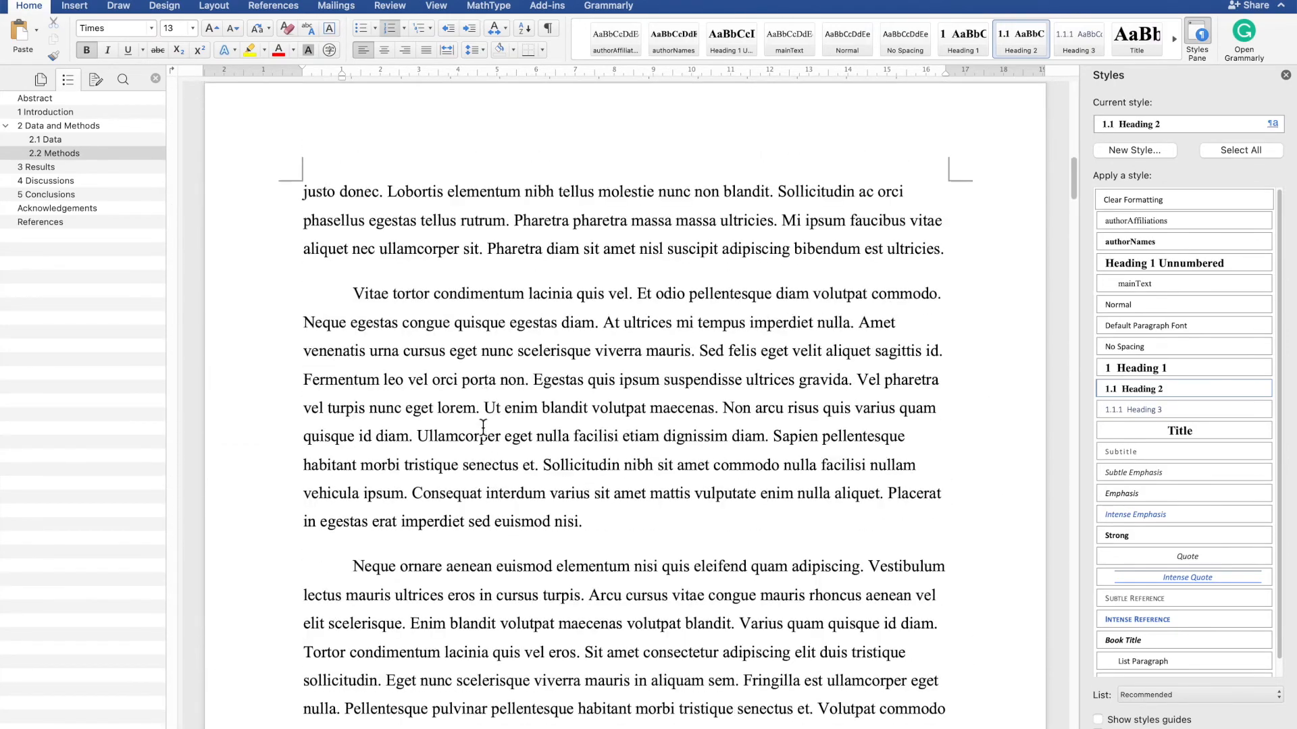
scroll(636, 450, "up", 15)
scroll(635, 449, "down", 20)
scroll(635, 449, "down", 20)
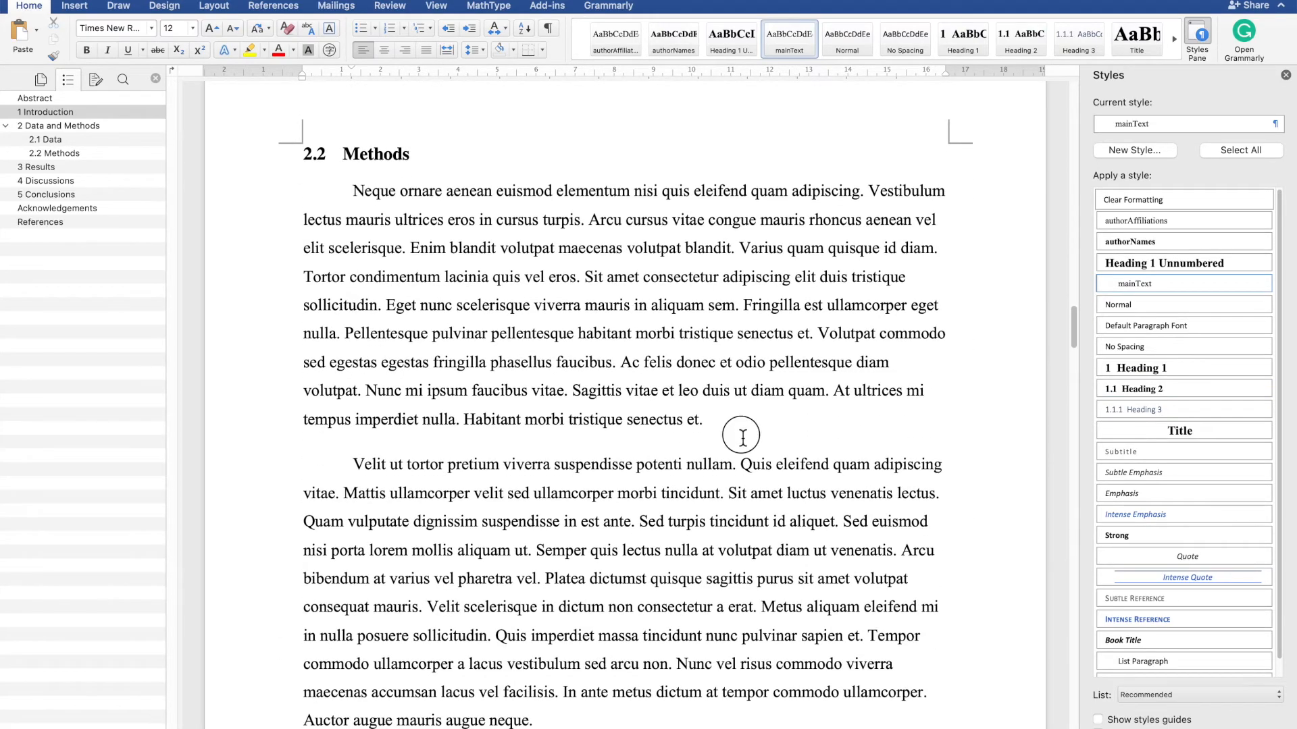
- Add an empty paragraph after the first Methods paragraph and try inserting an equation there
left_click(743, 434)
key("Return")
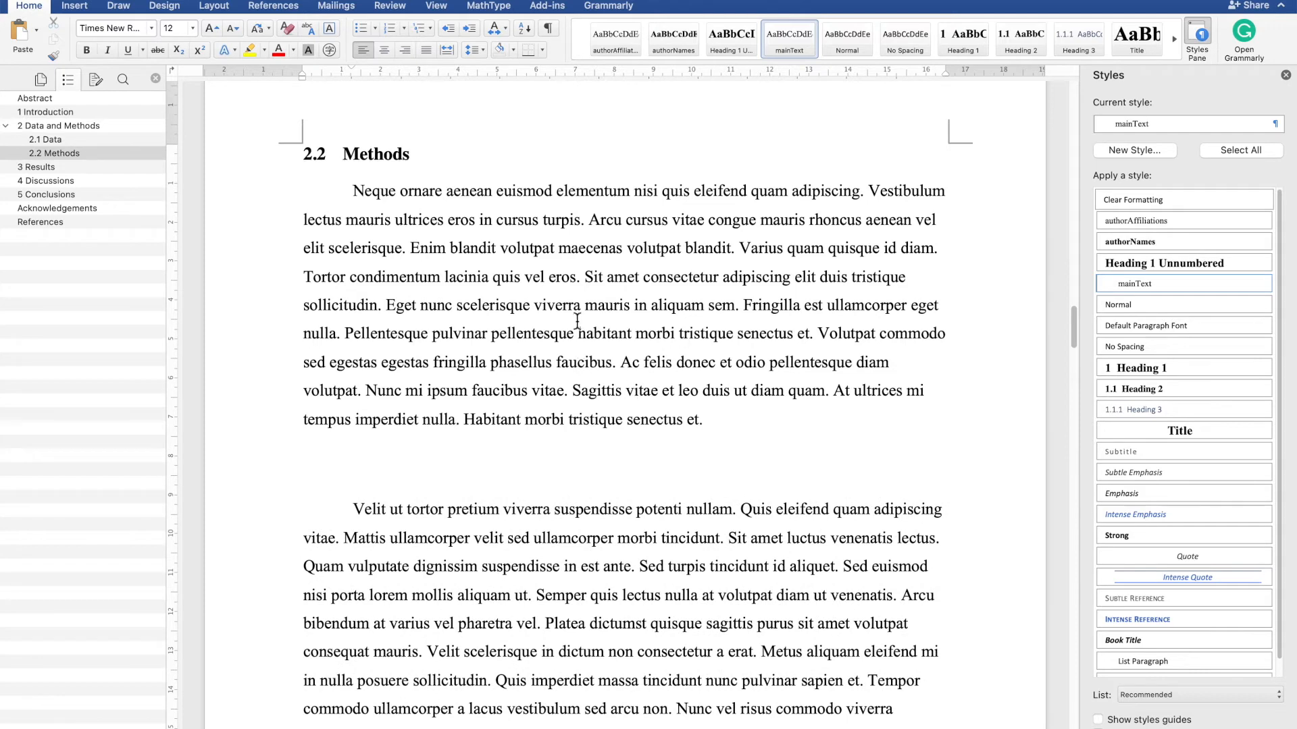
left_click(184, 6)
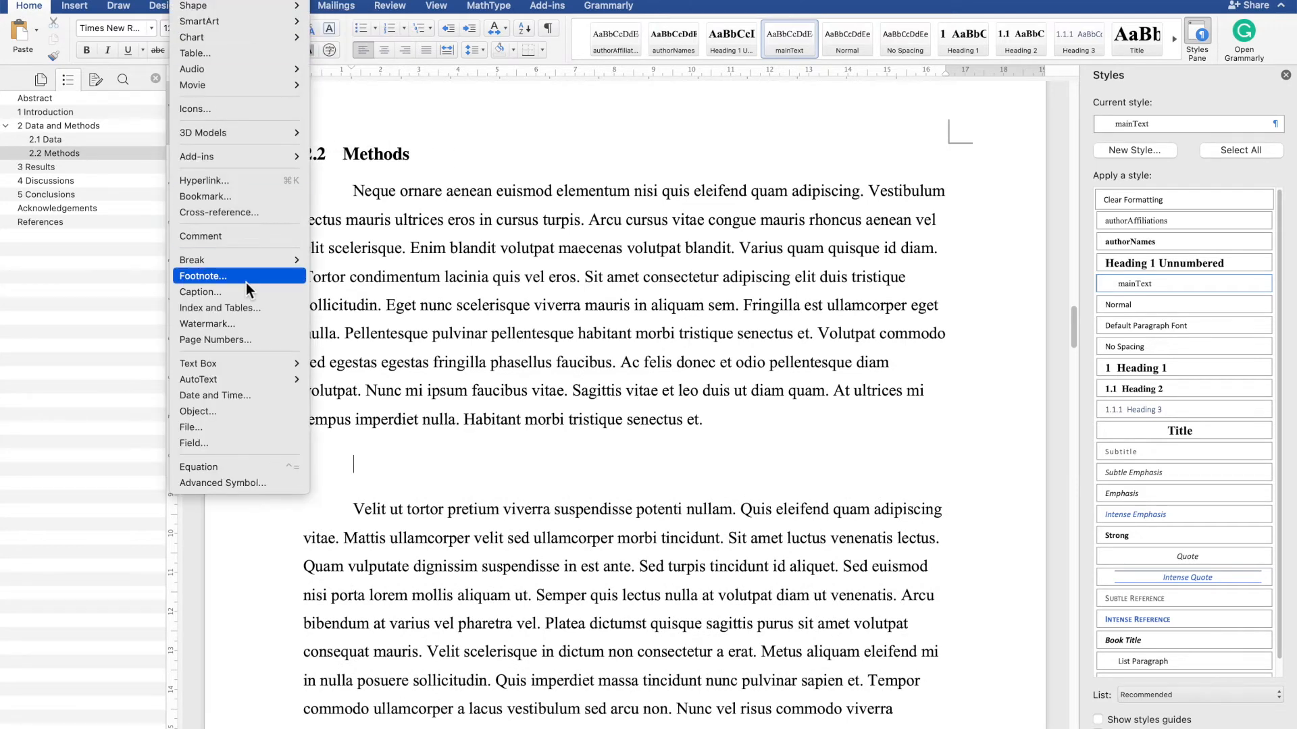
left_click(206, 467)
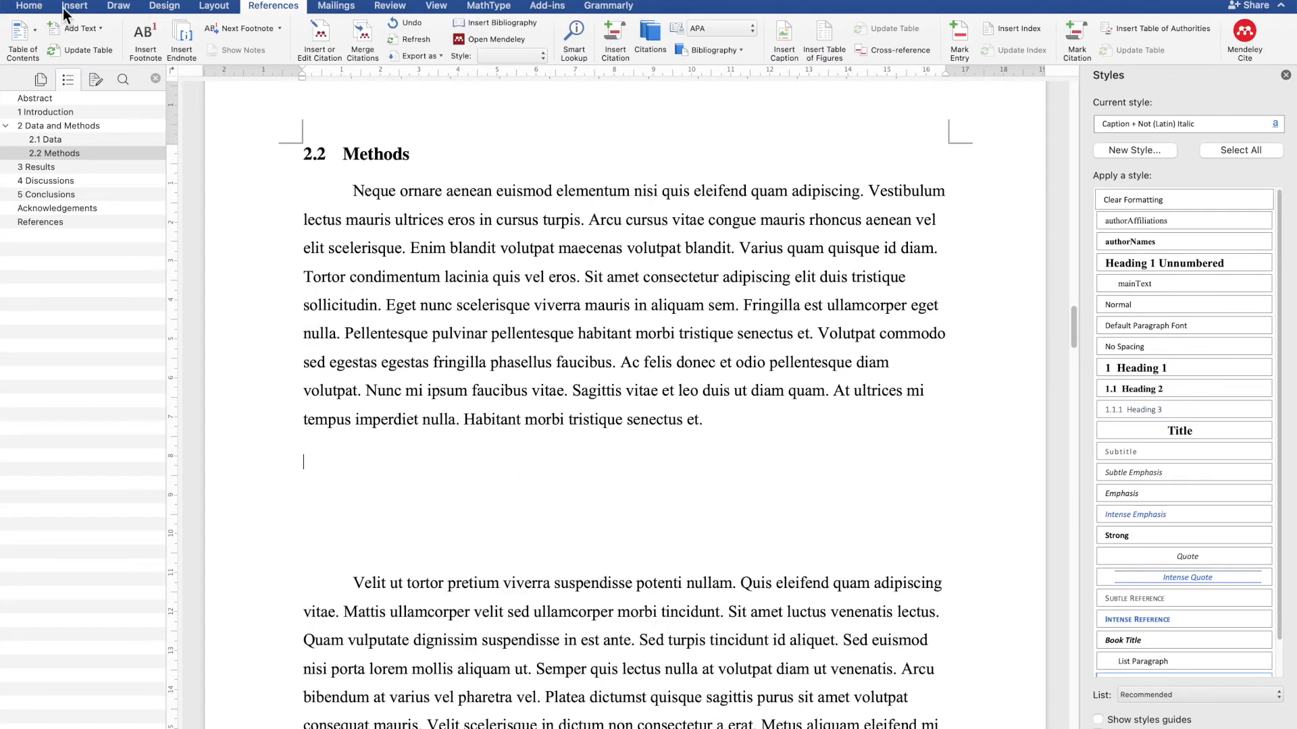
- Insert a one-row, two-column table at that spot and widen its first column to about four-fifths of the width
left_click(69, 6)
left_click(139, 32)
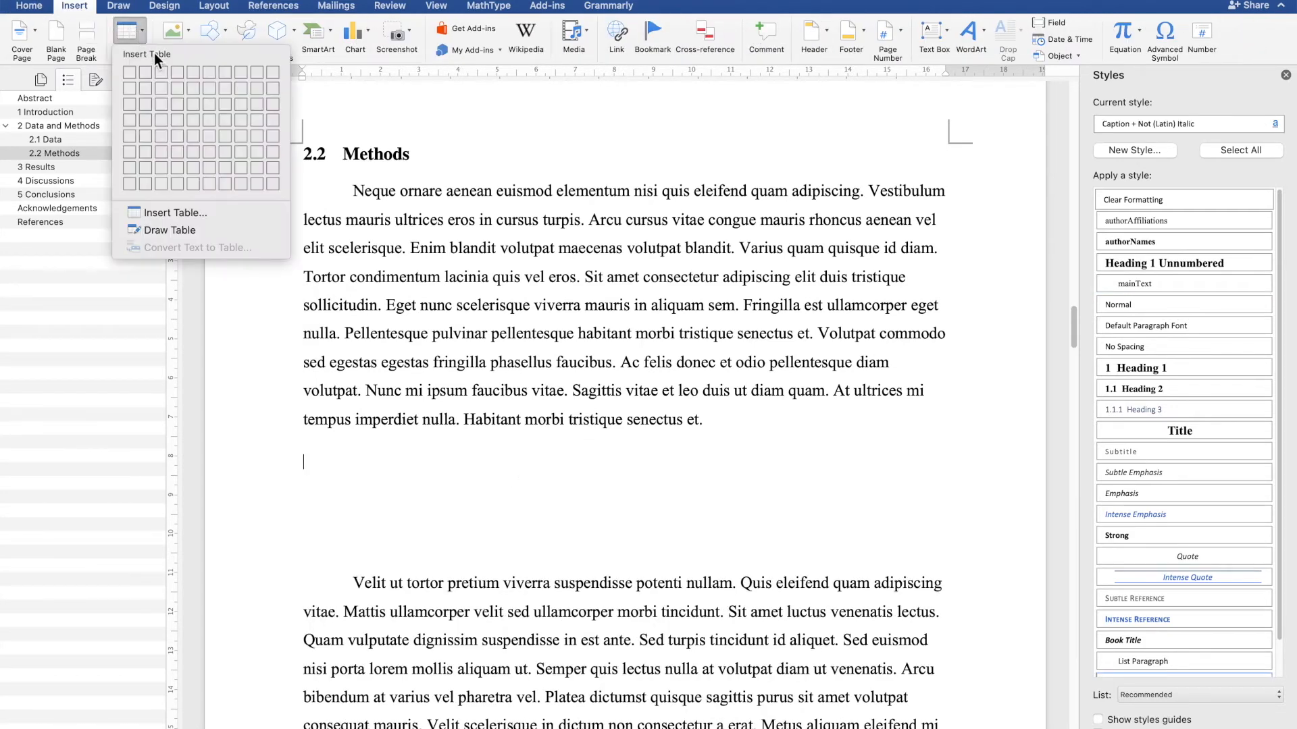
left_click(144, 72)
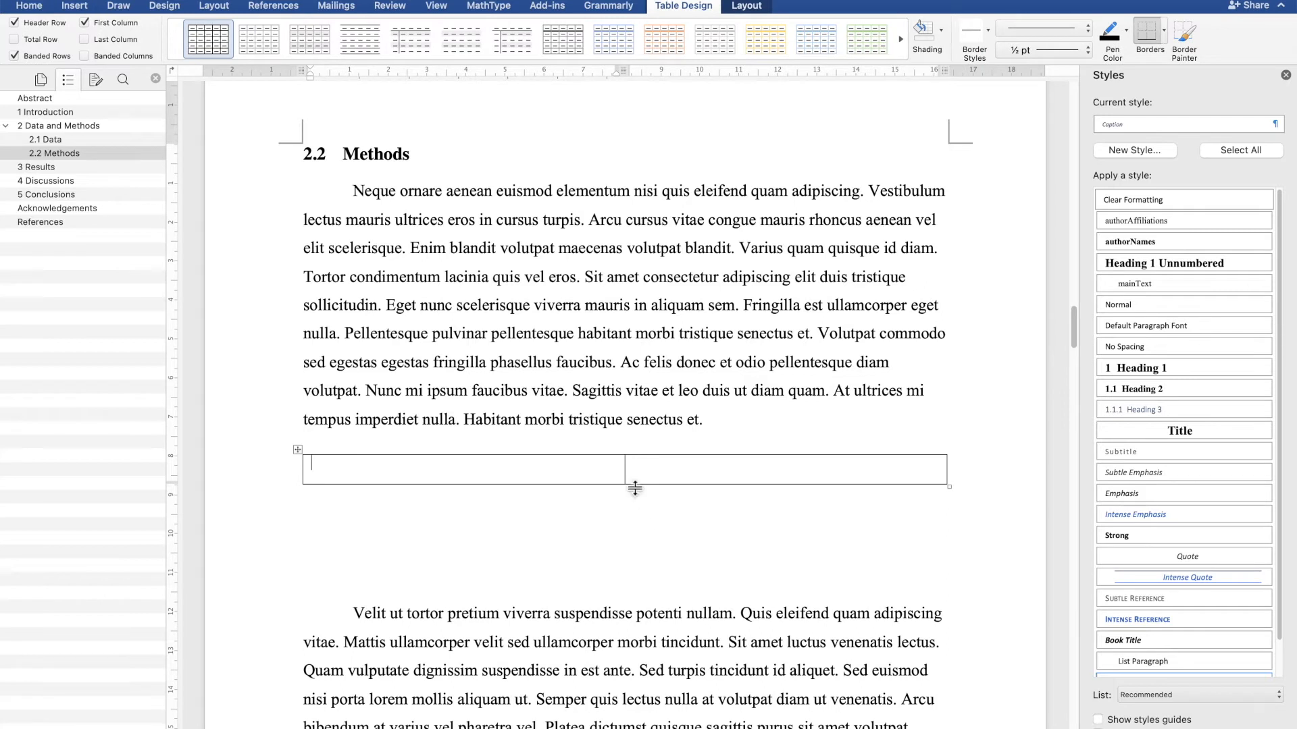
left_click_drag(630, 476, 870, 472)
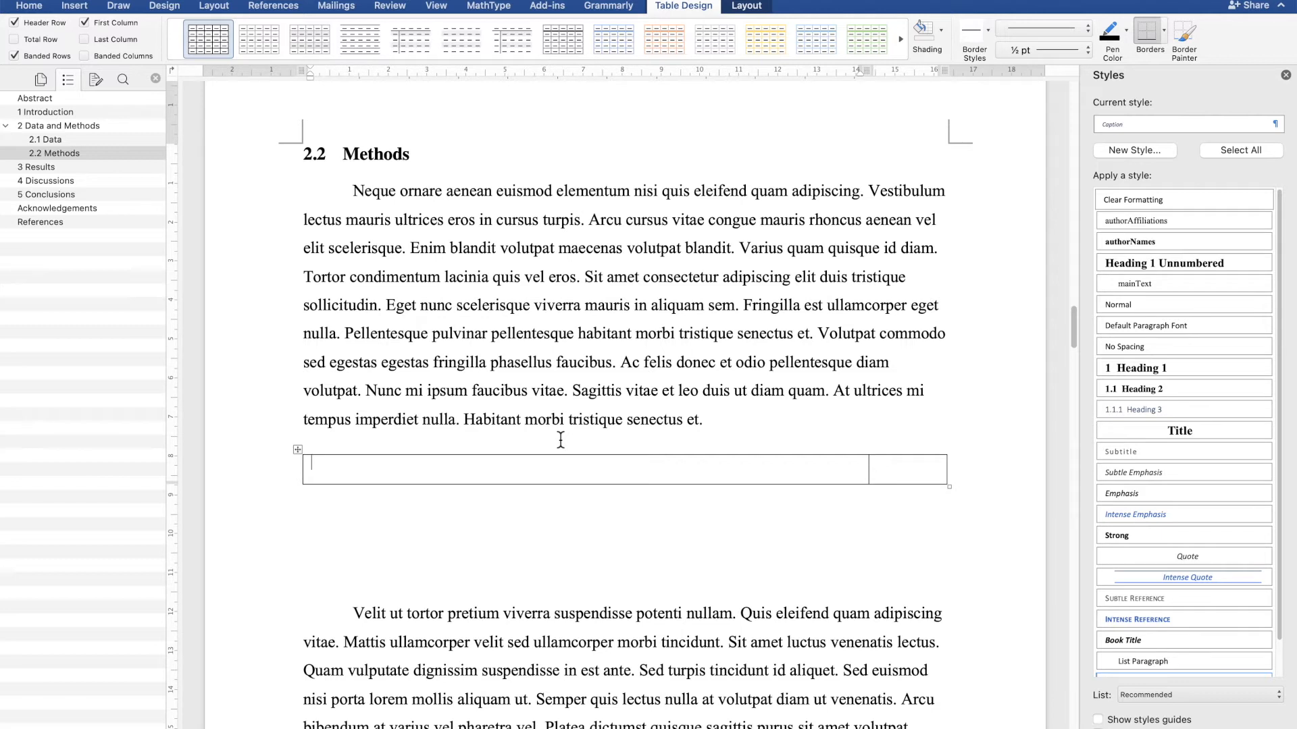
- Insert the equation y = ax + b in the table's first cell and left-justify it
key("ctrl+equal")
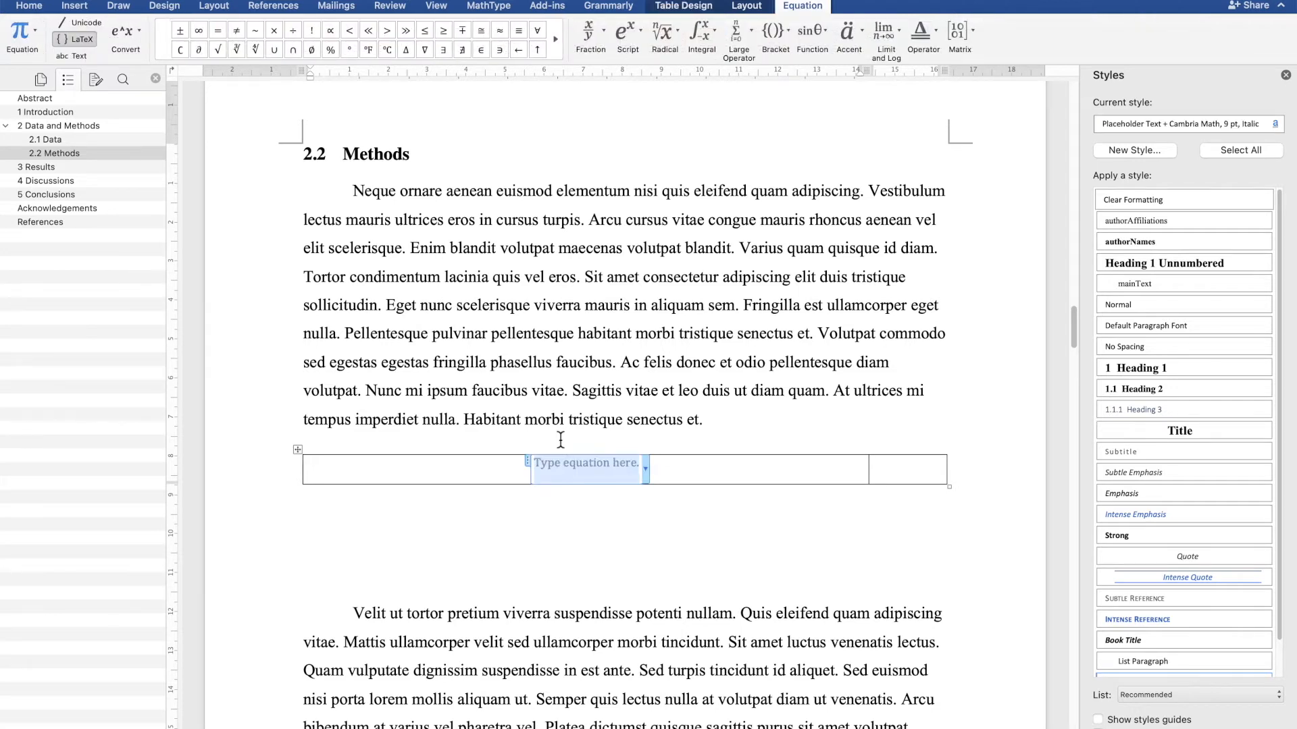
type("y = ax + b")
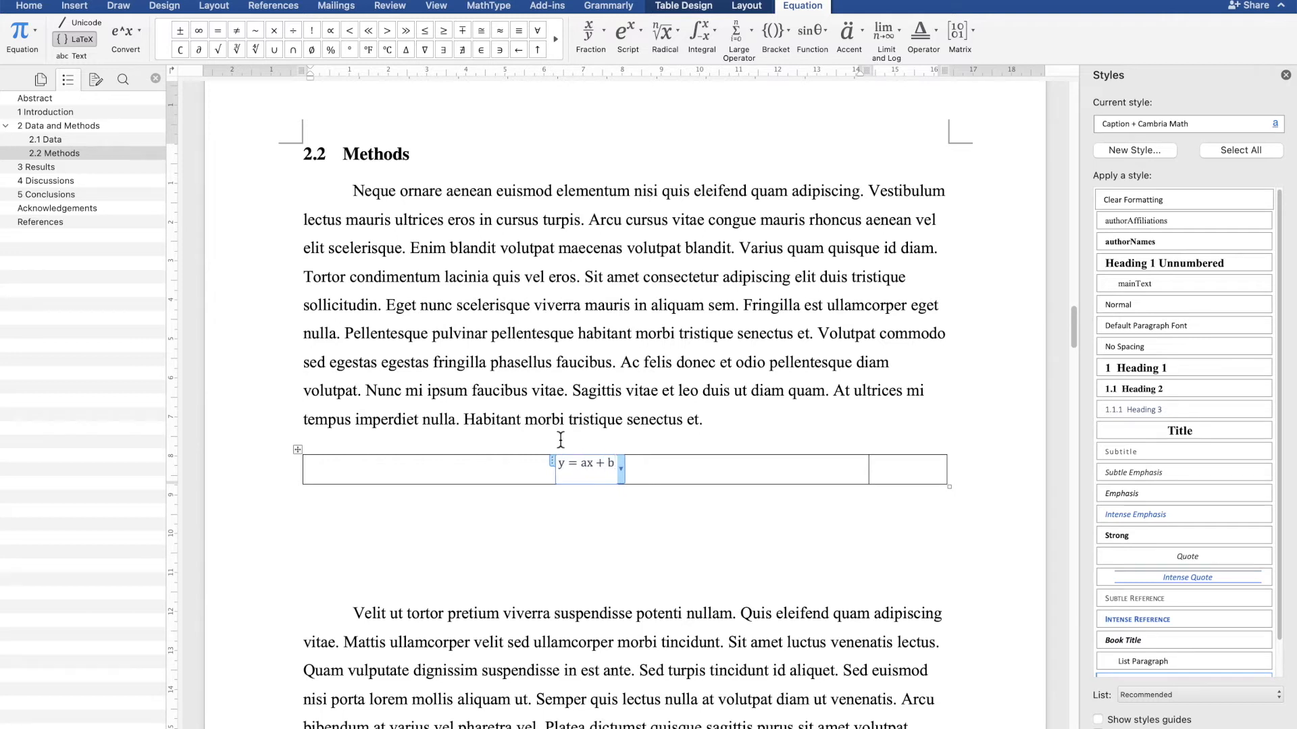
left_click(622, 470)
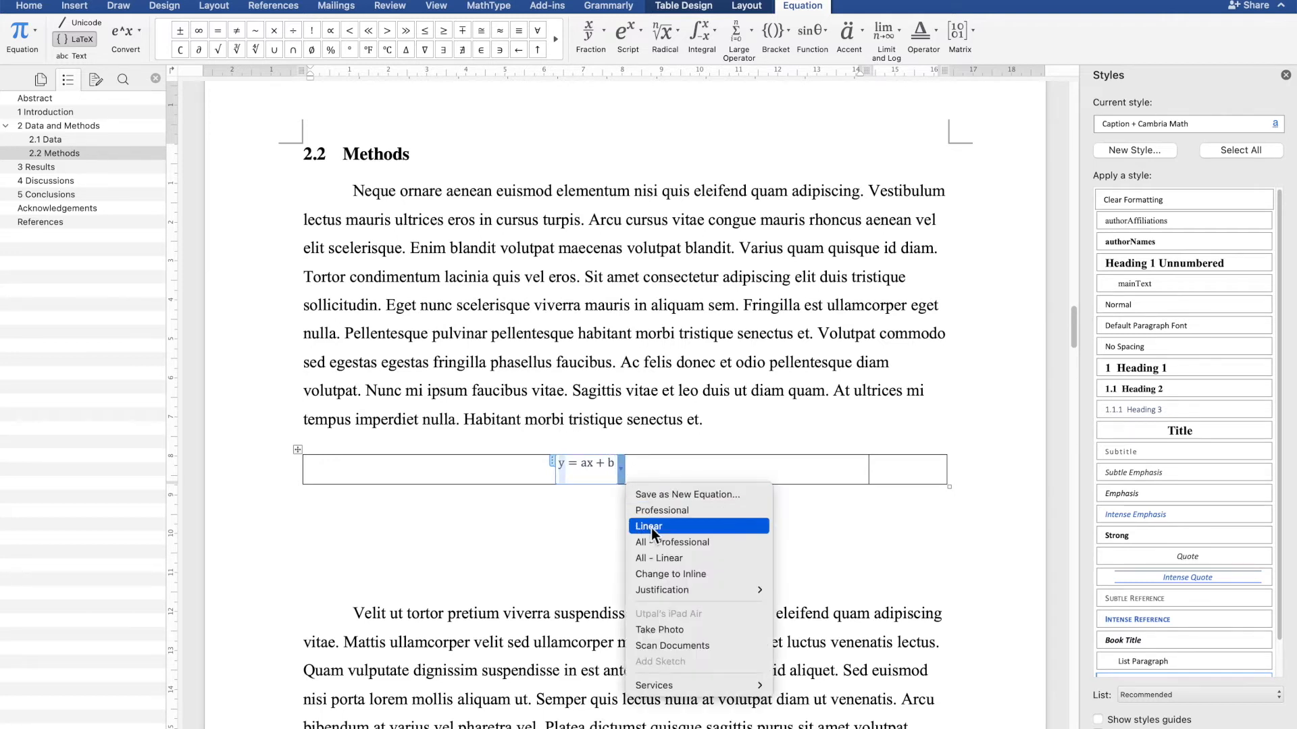
mouse_move(733, 590)
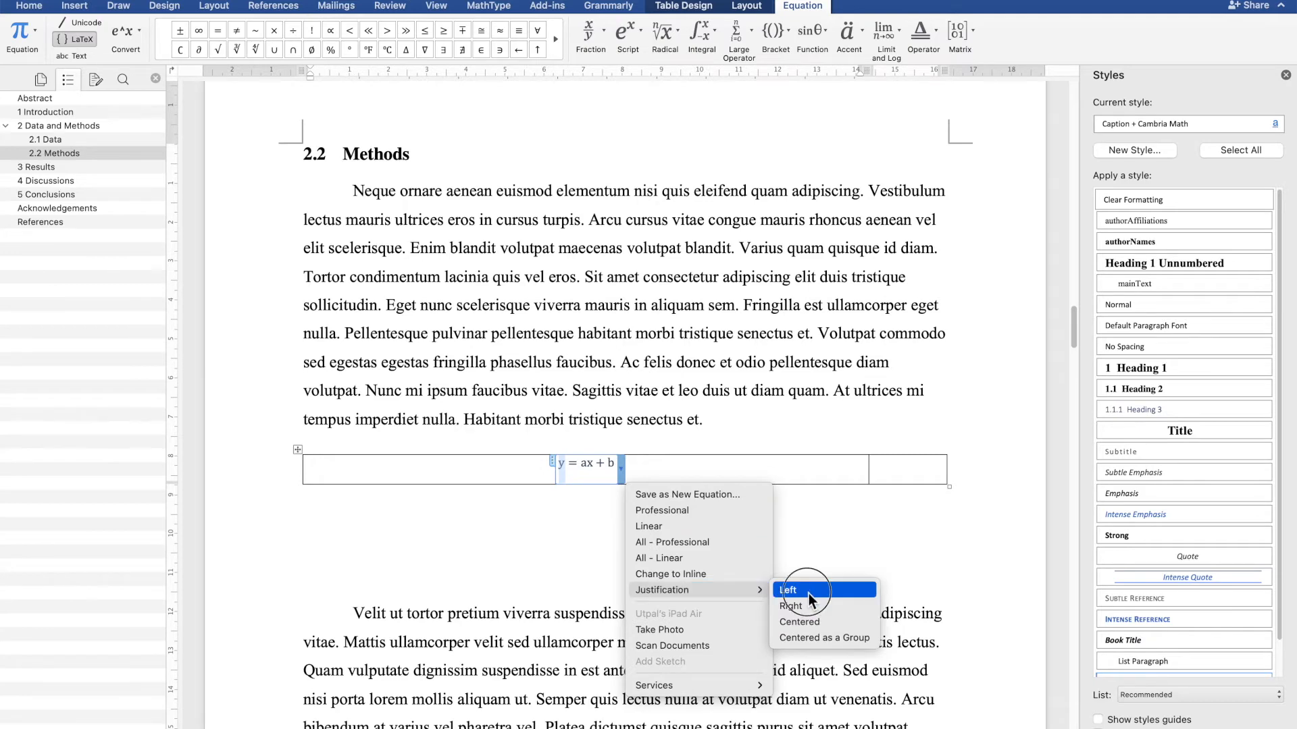
left_click(810, 598)
left_click(887, 476)
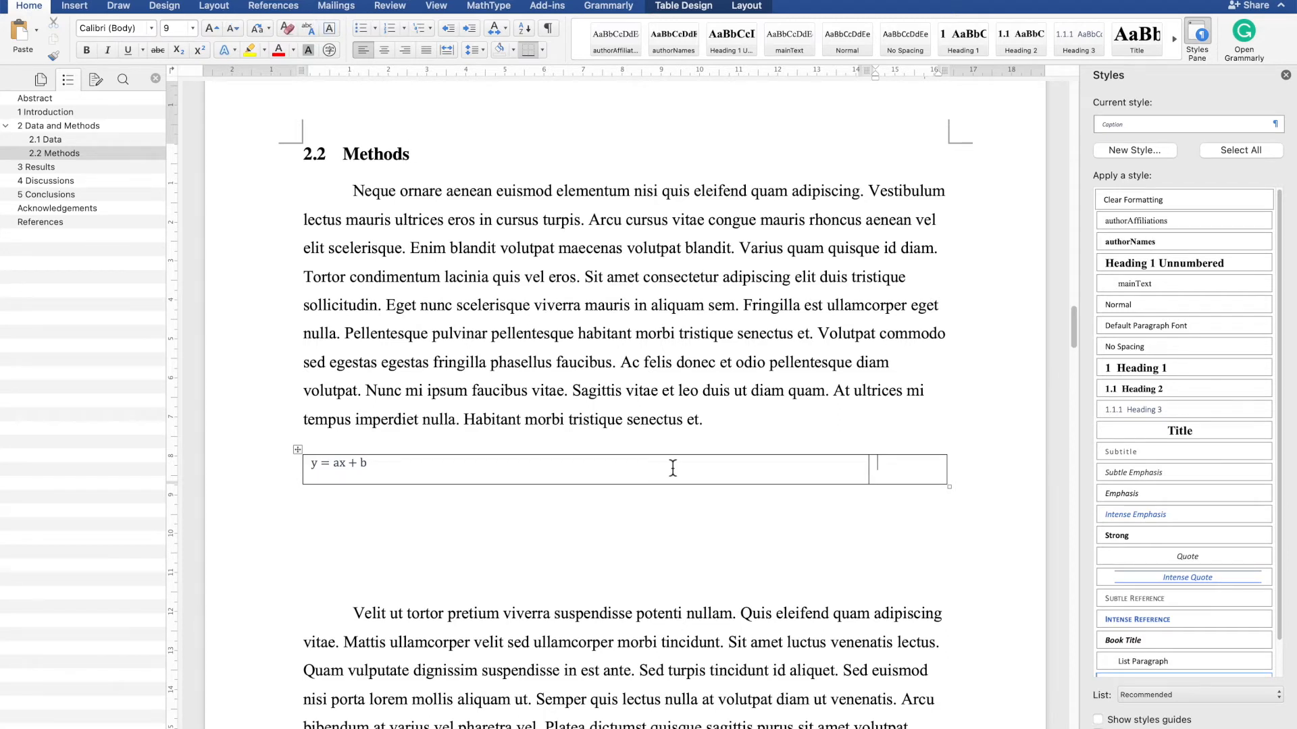
- Insert a caption number, move it into the table's second cell, and delete the empty line left above the table
left_click(305, 8)
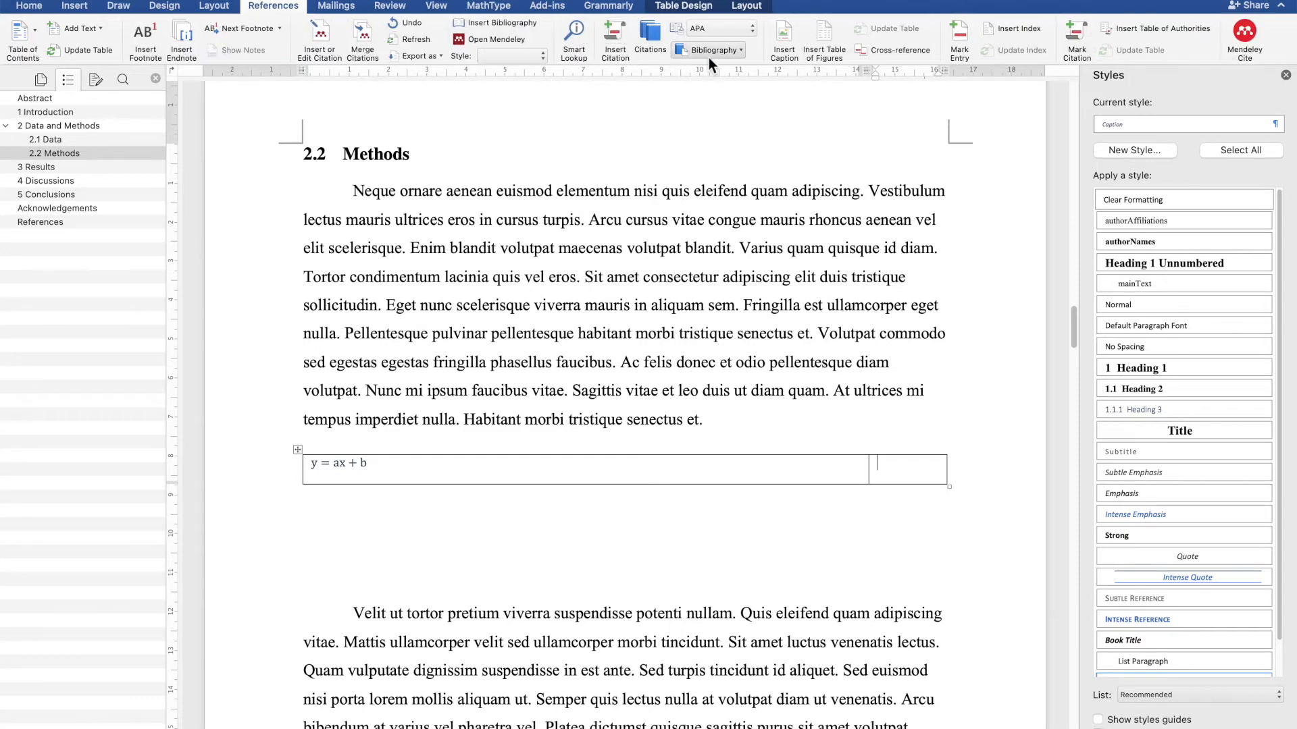
left_click(774, 35)
left_click(769, 343)
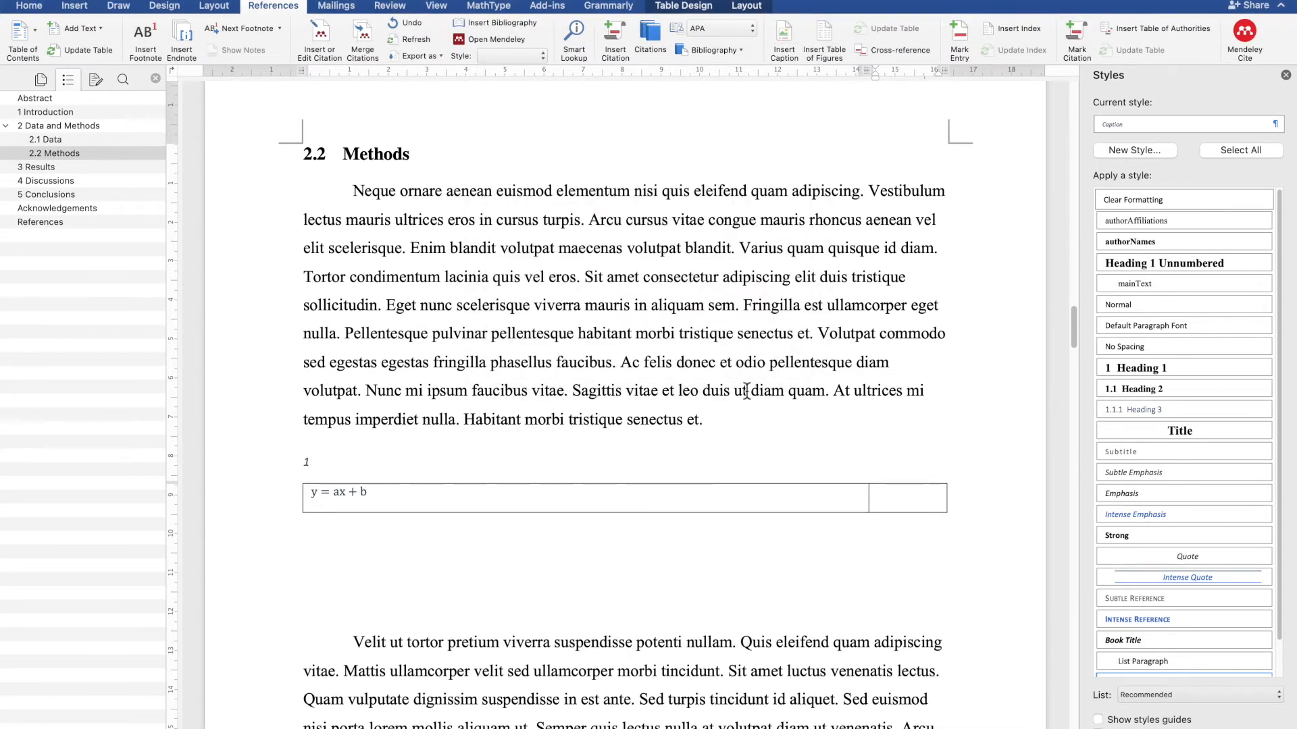
left_click_drag(319, 472, 906, 500)
left_click(685, 447)
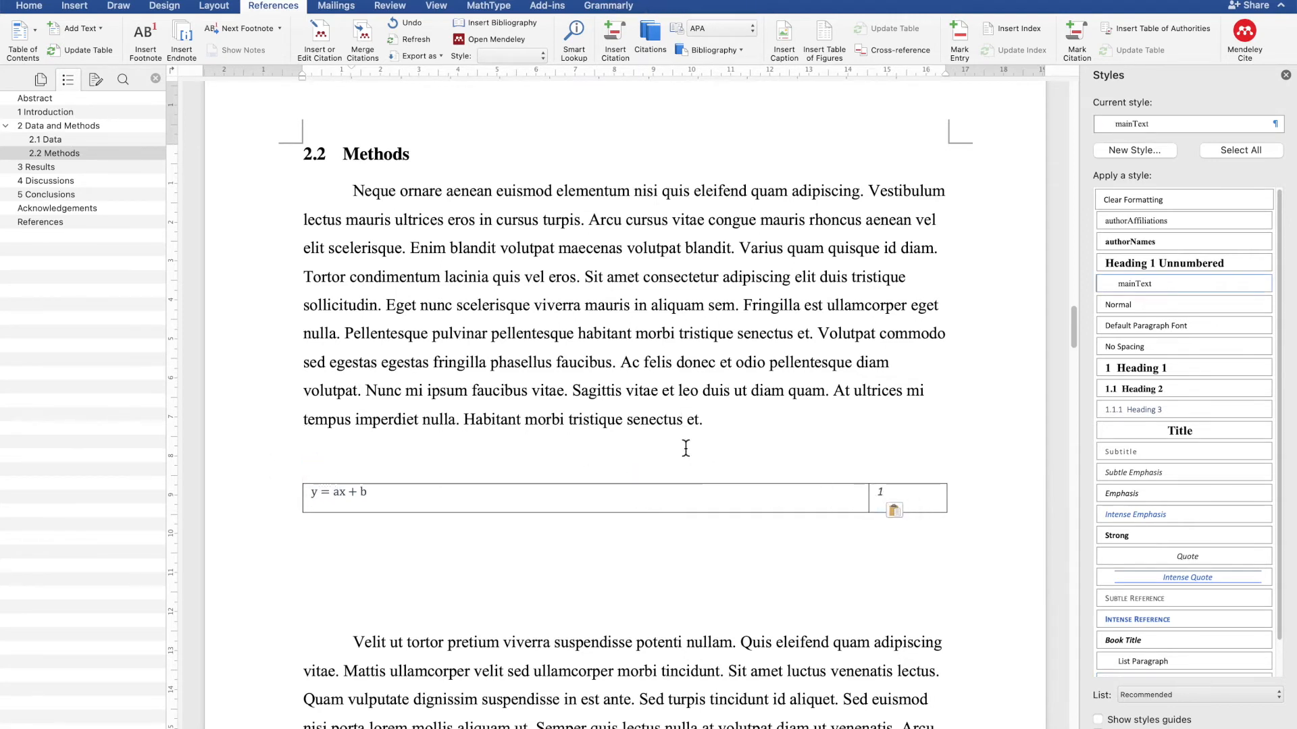
key("Down")
key("BackSpace")
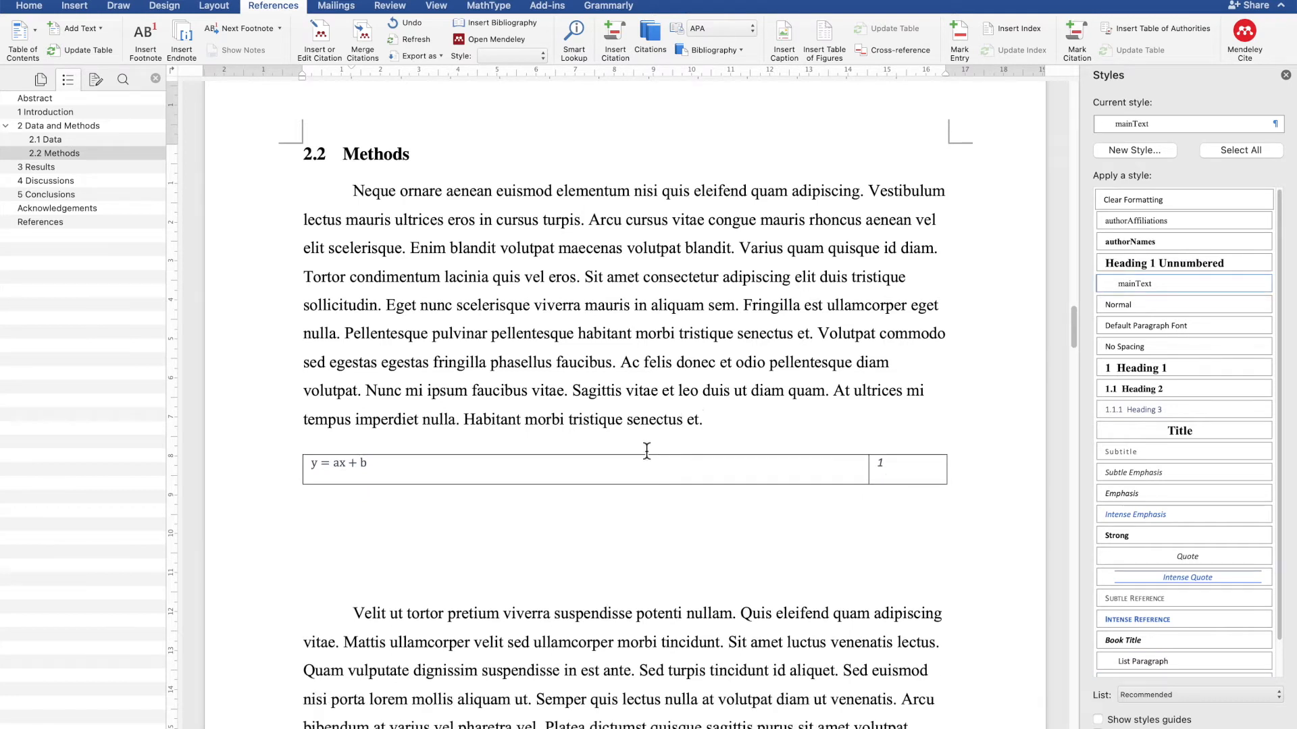
- Remove all borders from the equation table
left_click(639, 466)
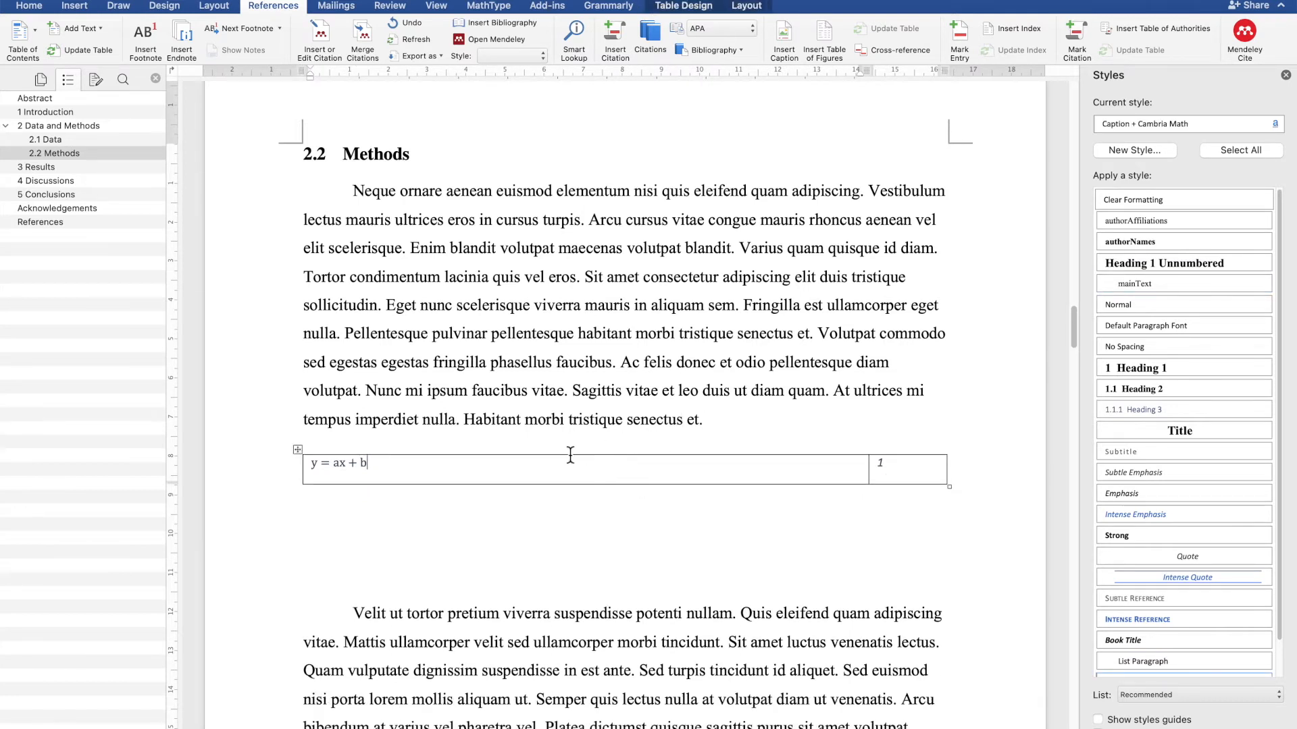
left_click(300, 451)
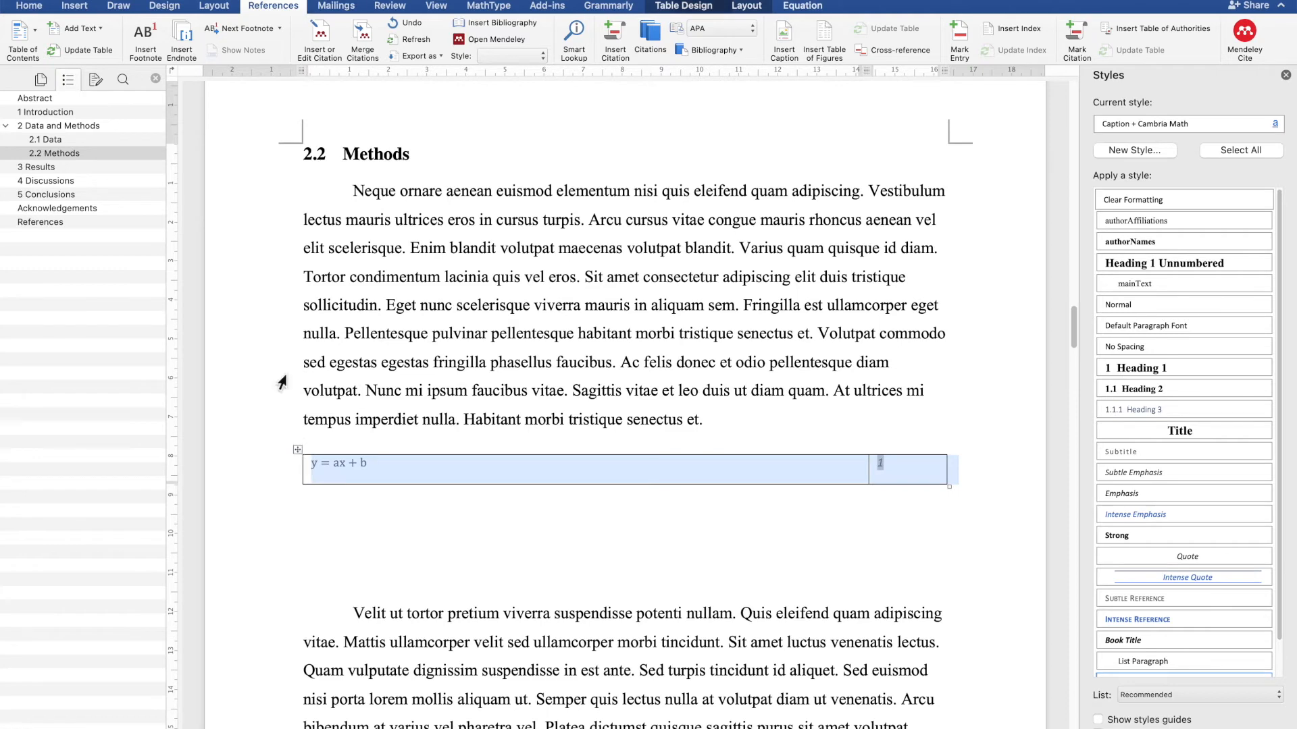
left_click(33, 8)
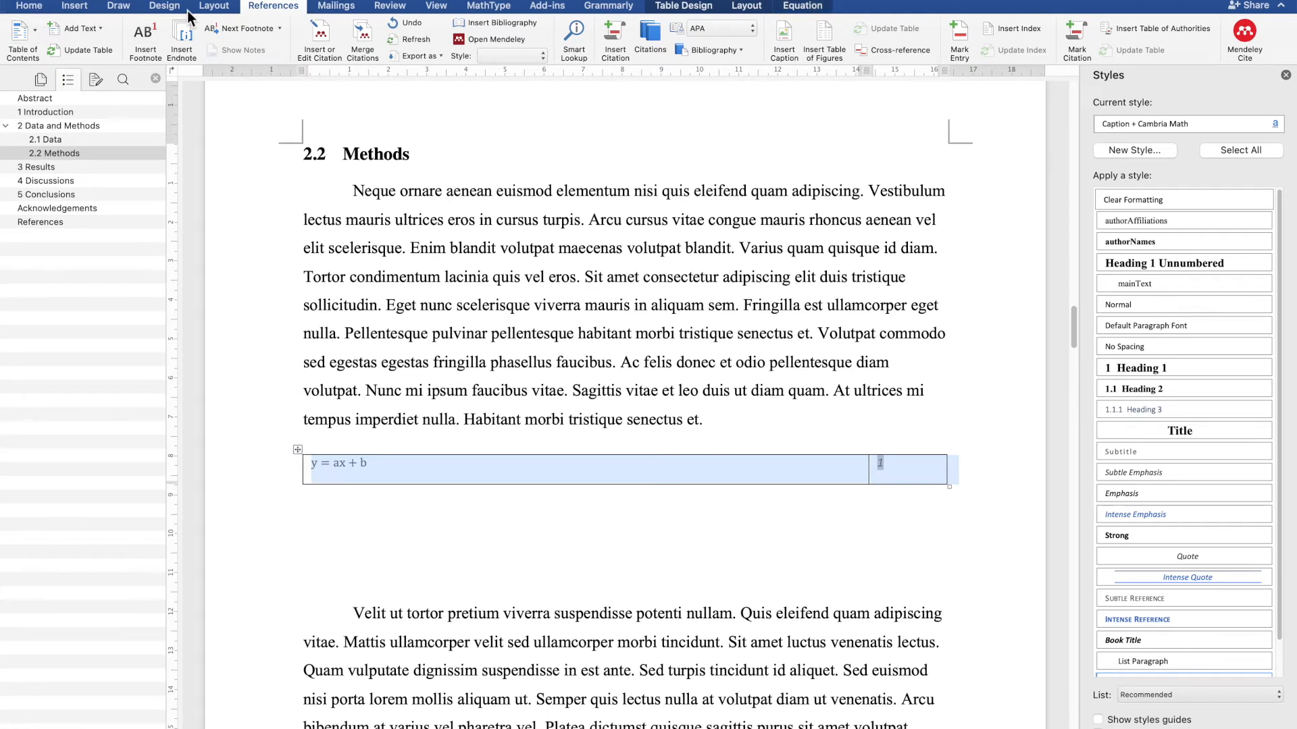
left_click(543, 49)
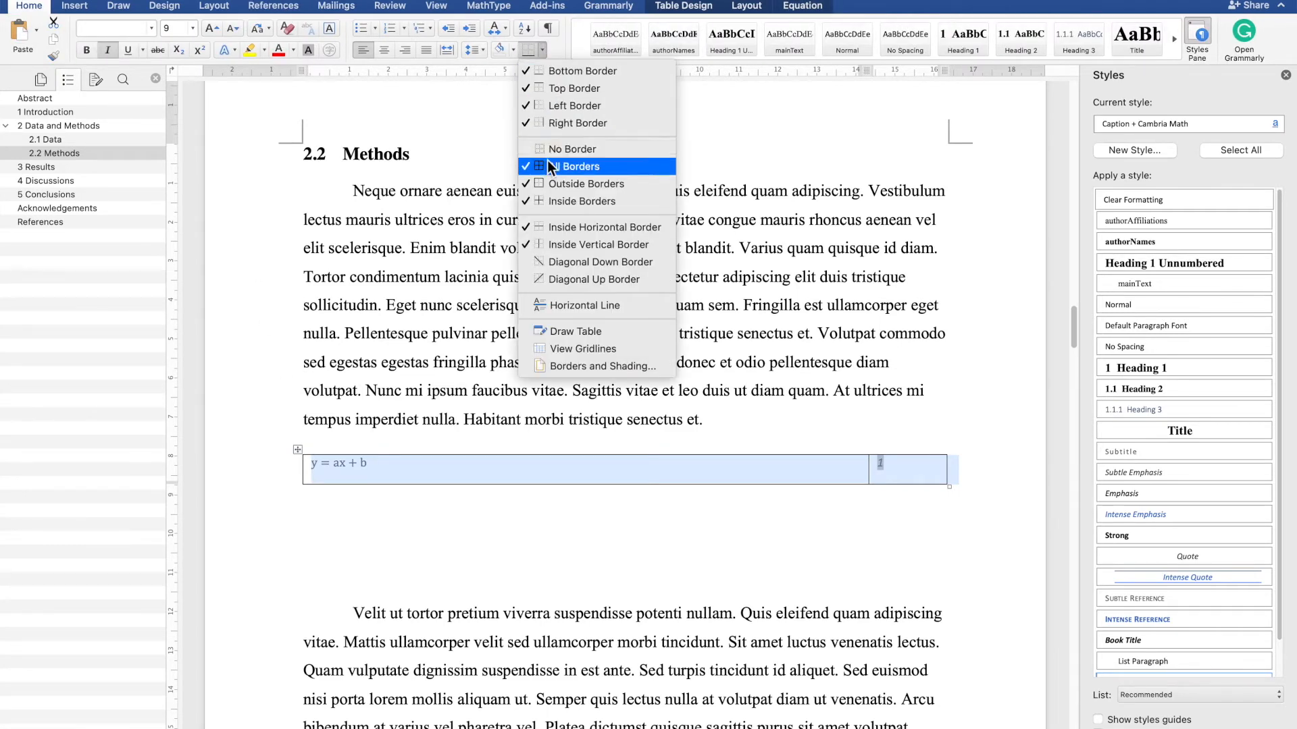
left_click(558, 146)
left_click(496, 419)
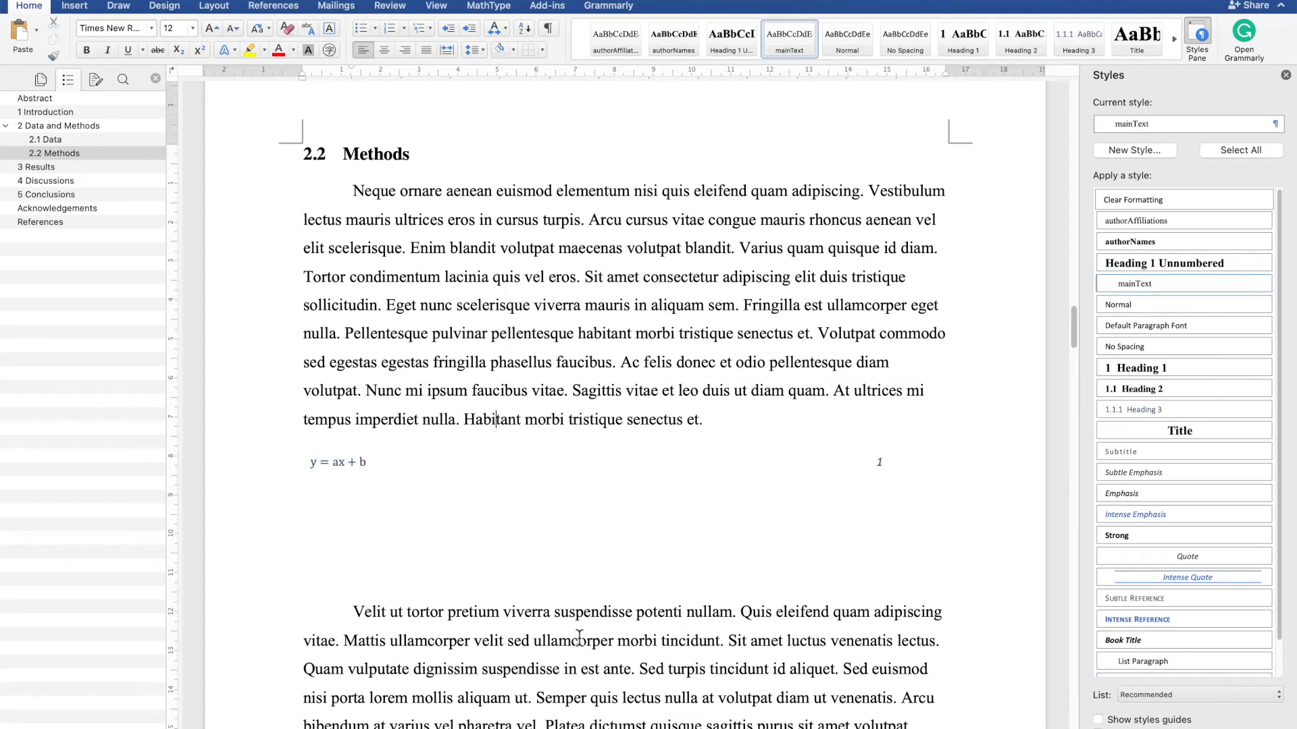
- Copy the equation table and delete the extra blank lines beneath it
left_click(683, 545)
key("BackSpace")
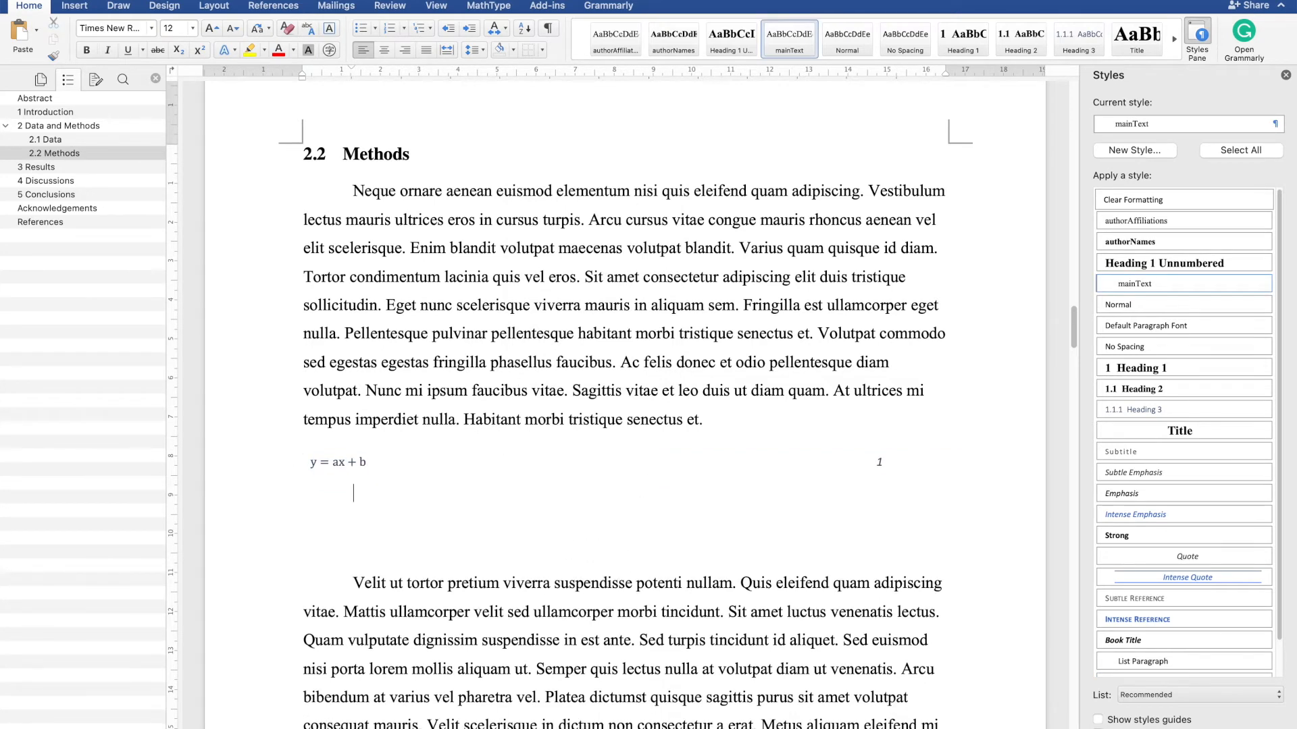
left_click(378, 464)
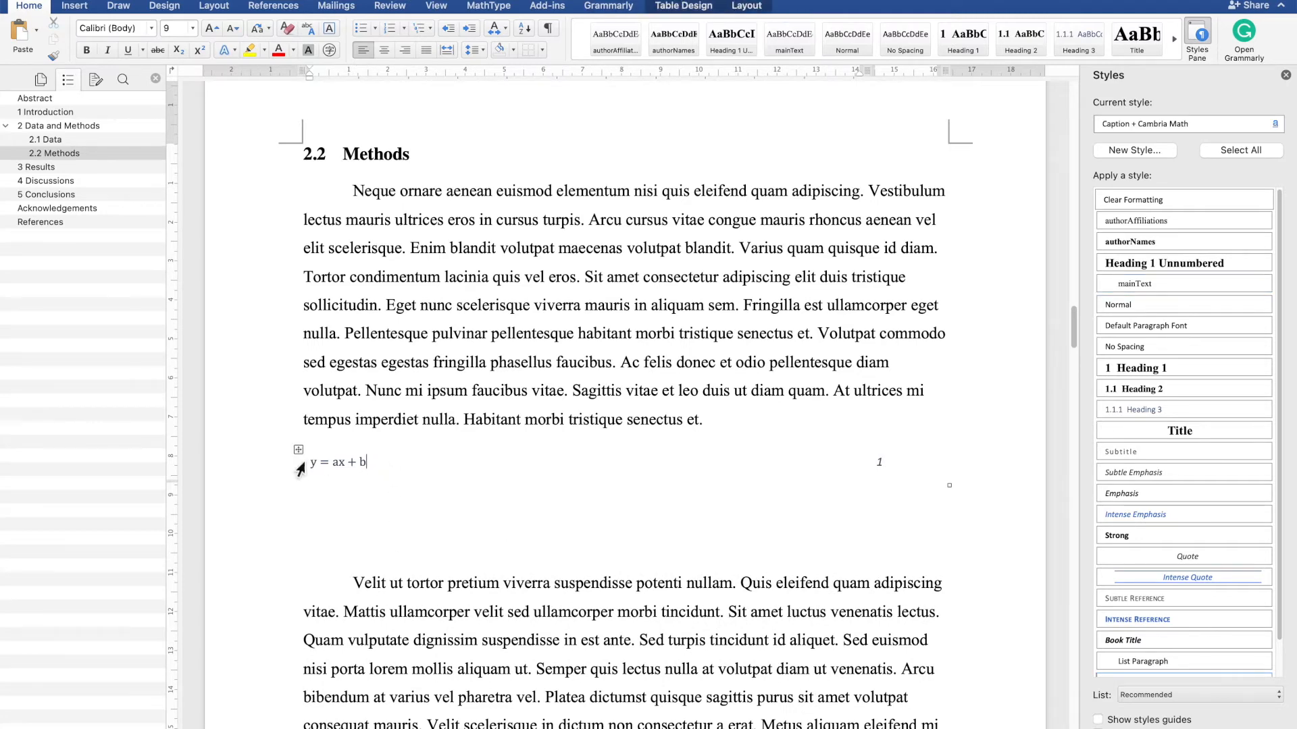
left_click(301, 452)
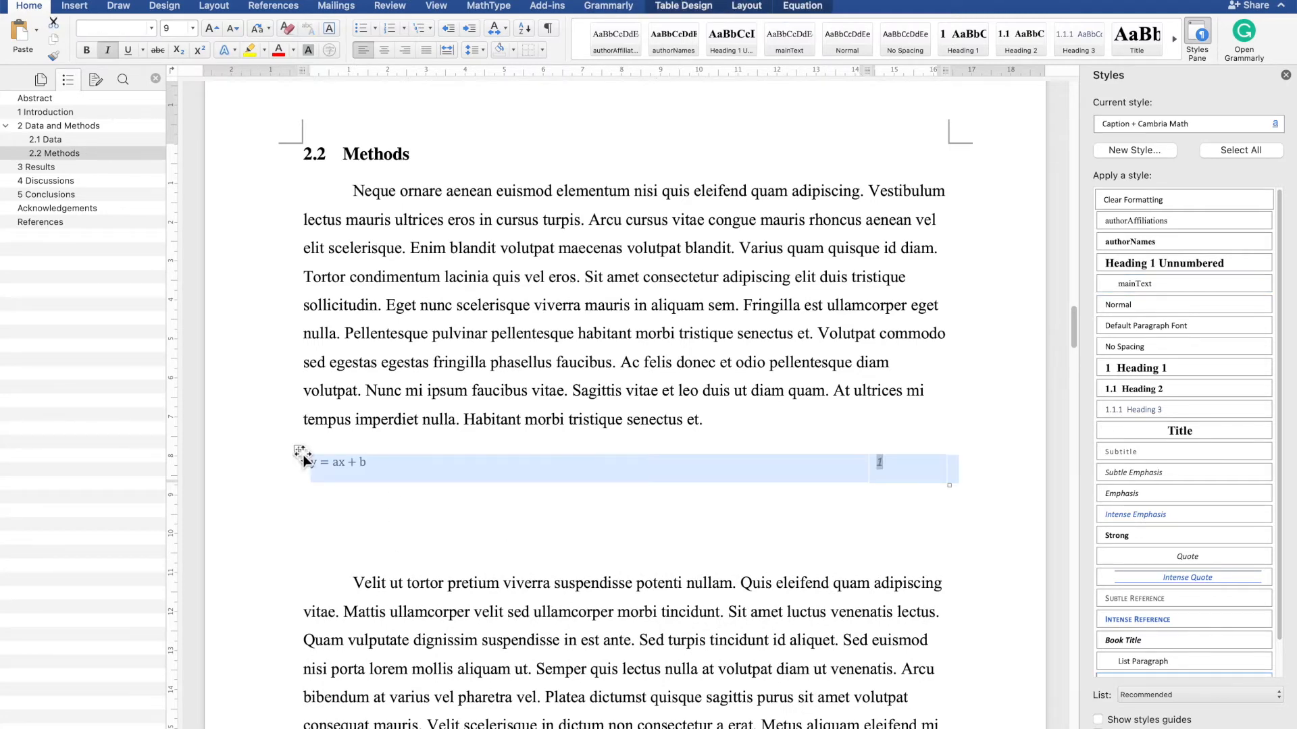
left_click(408, 537)
key("BackSpace")
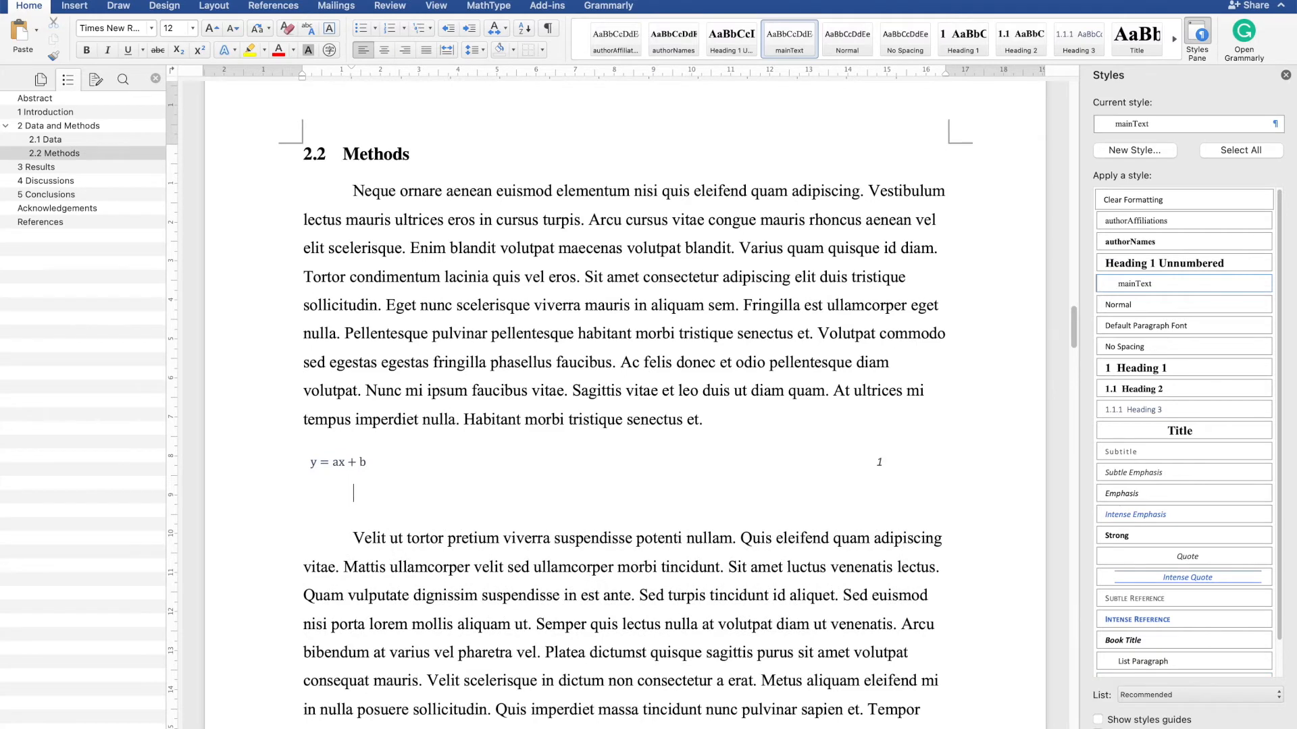
- Paste a copy of the equation table on a new line after the second Methods paragraph
scroll(625, 405, "down", 5)
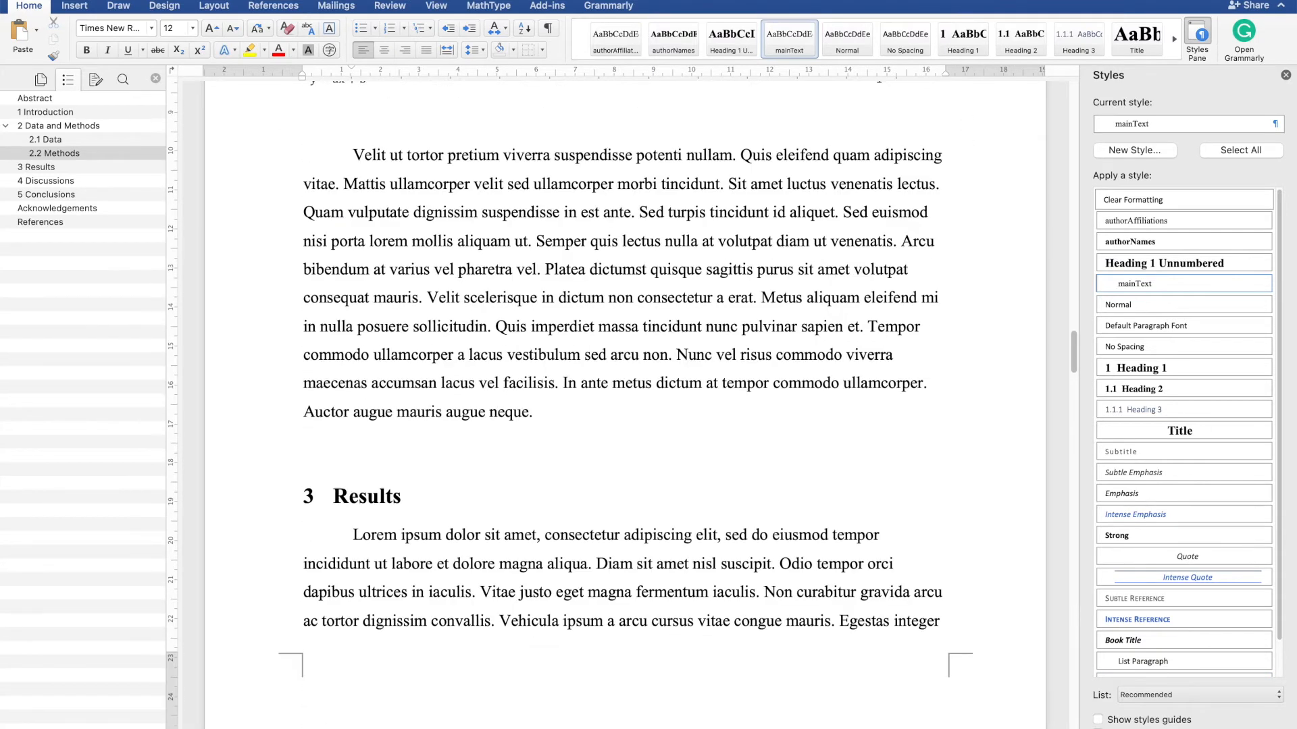
left_click(579, 411)
key("Return")
key("super+v")
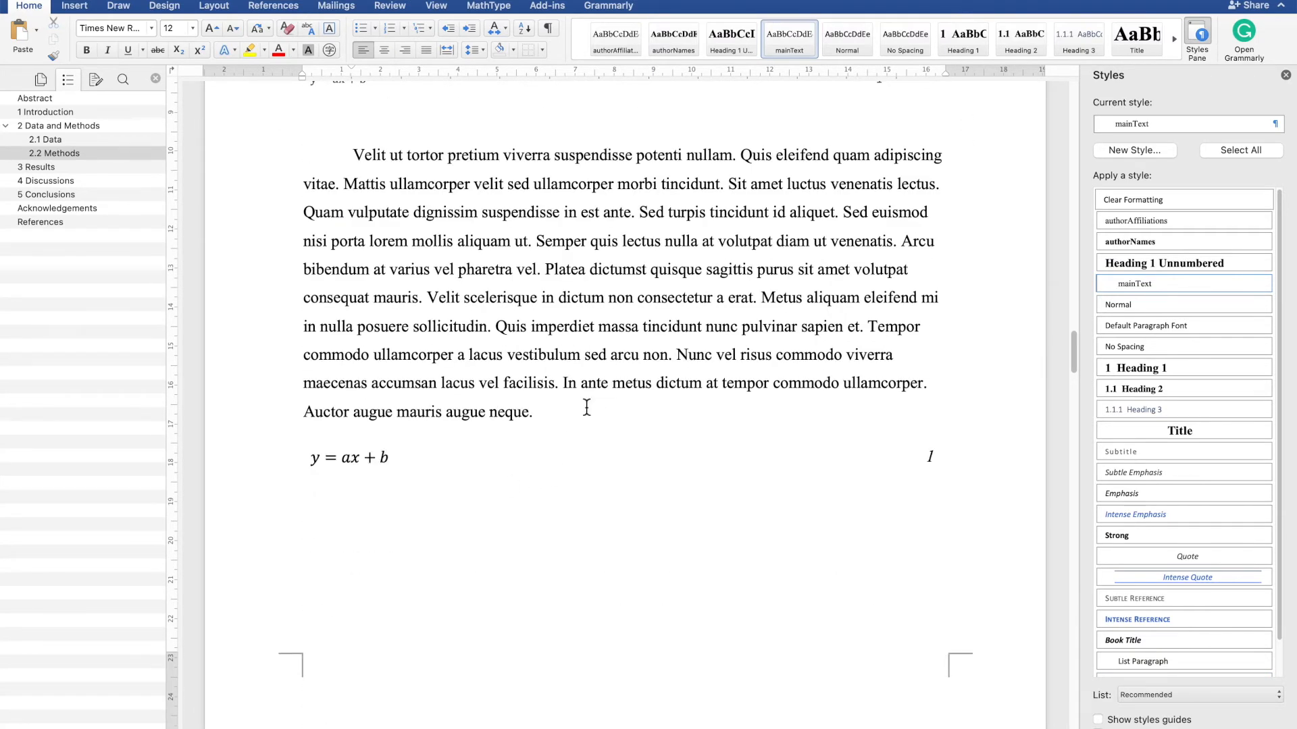
key("super+z")
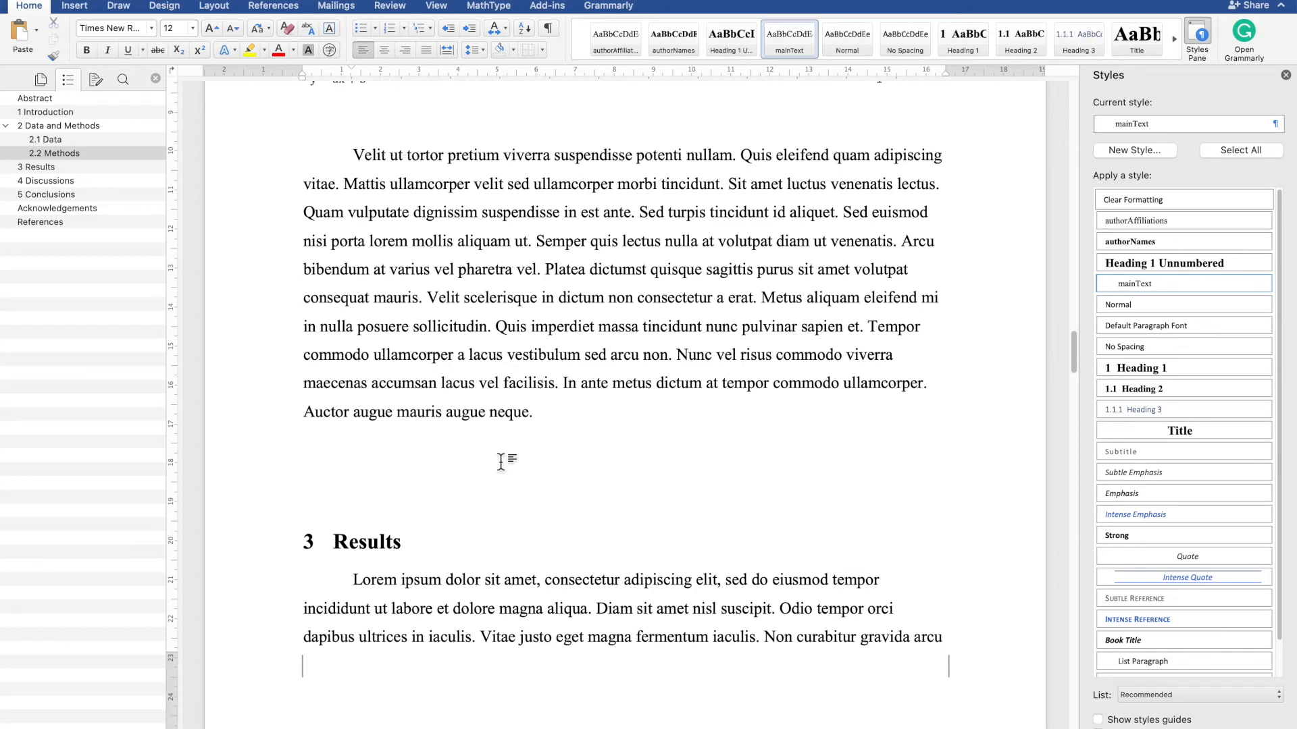
key("super+y")
- Edit the pasted equation to read y2 = a2x + b3
left_click(419, 461)
key("Left")
key("Left")
key("Left")
key("Left")
type("2 = a2")
key("Right")
type("3")
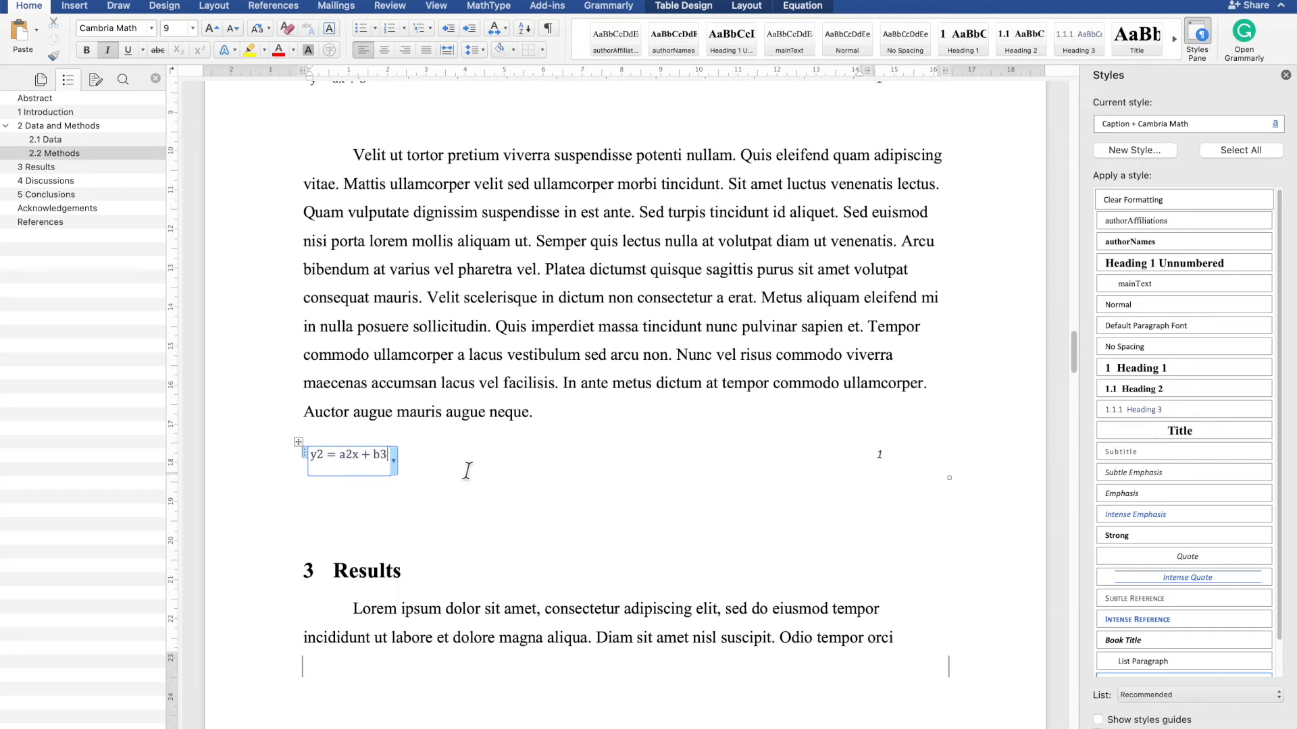
- Select the whole document and update all fields to renumber the equations
left_click(888, 464)
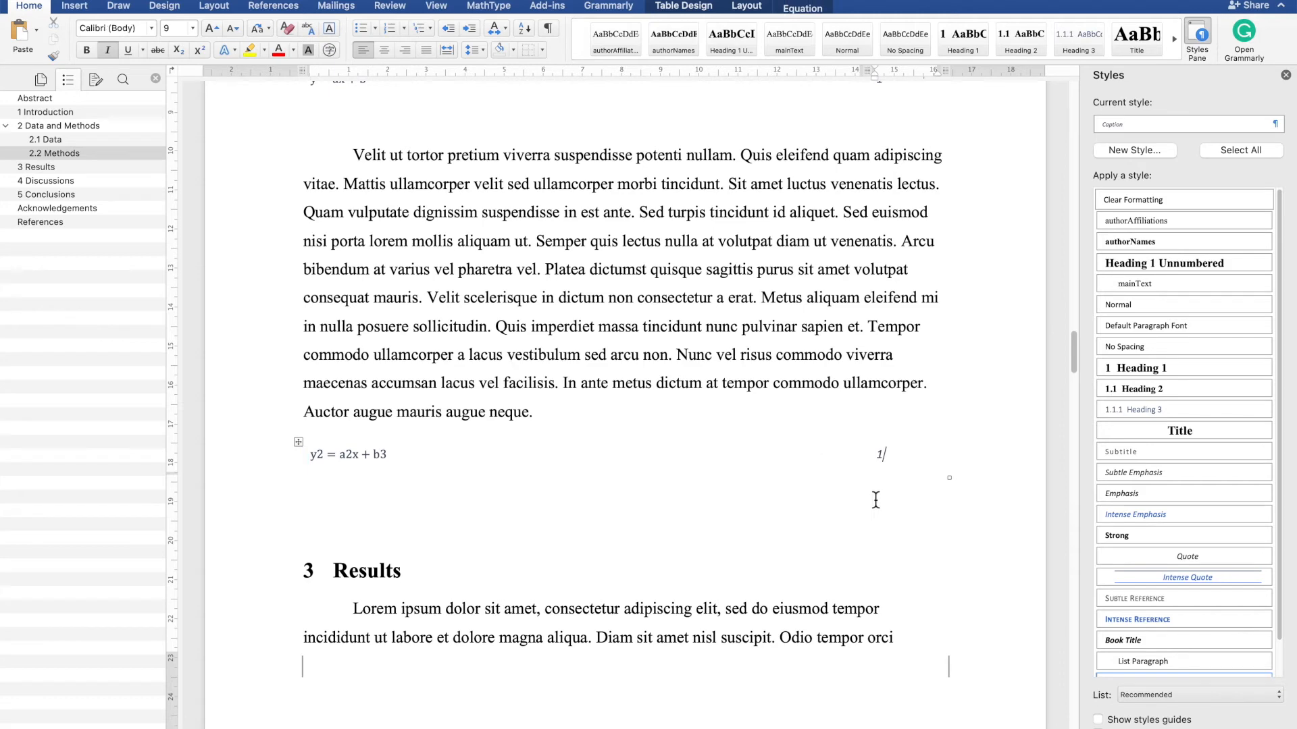
left_click(789, 330)
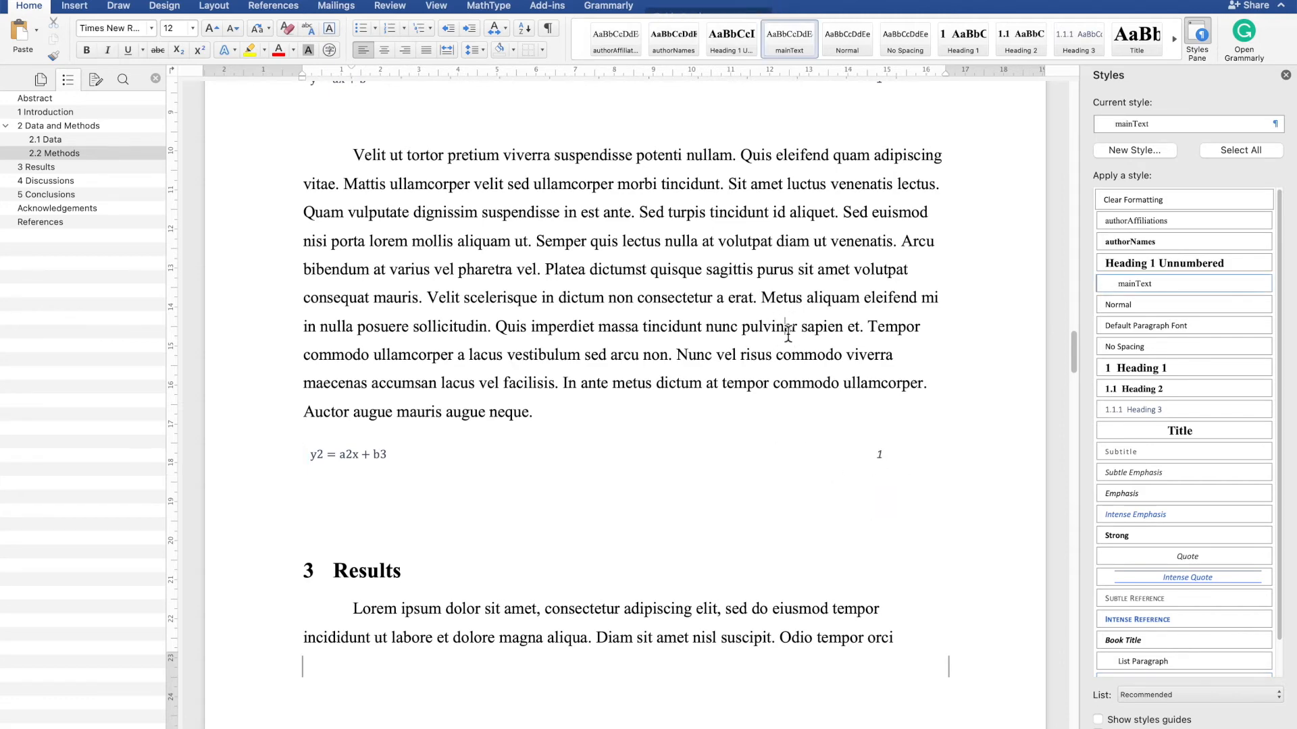
key("super+a")
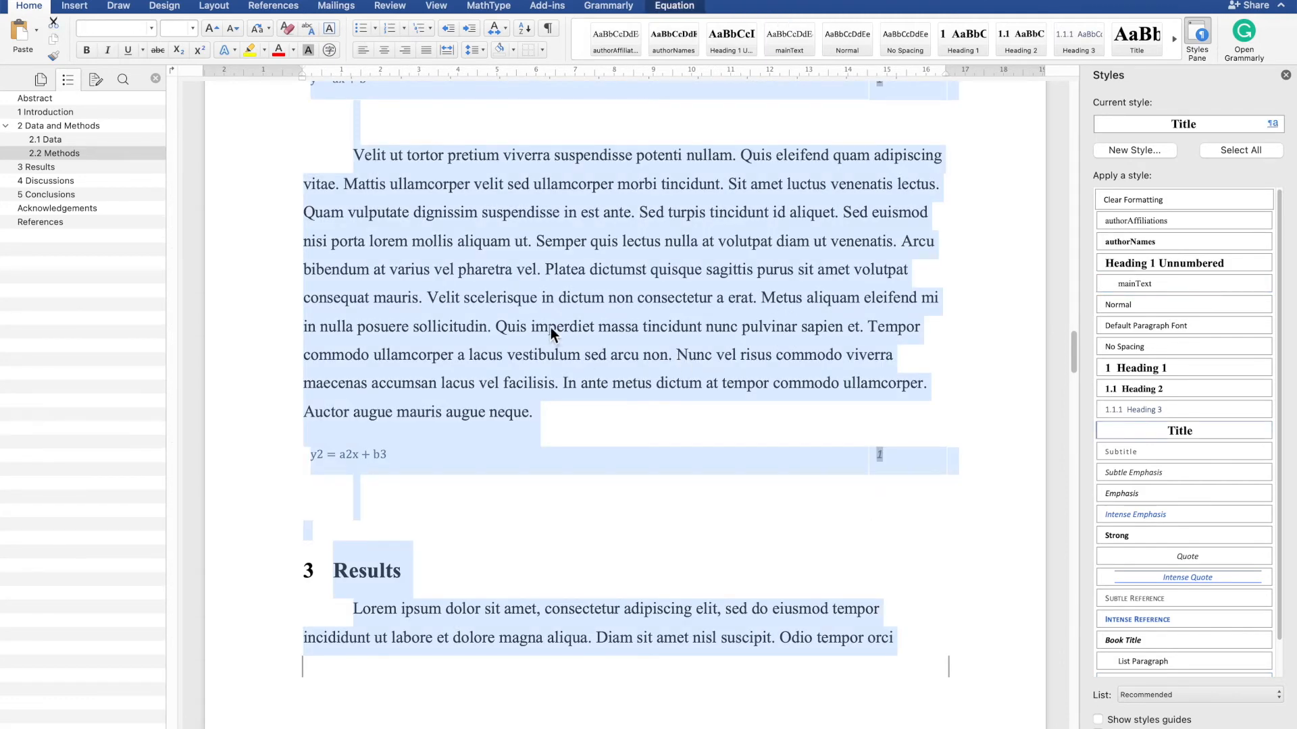
right_click(549, 327)
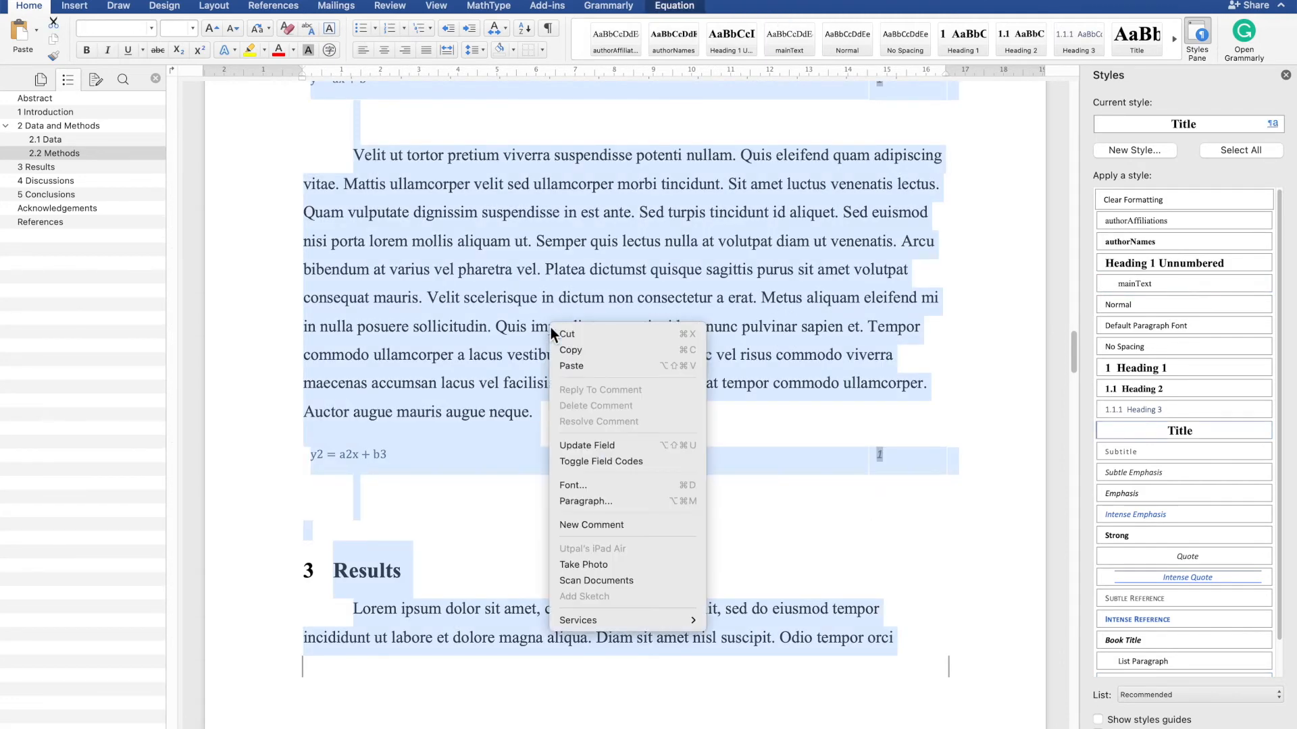
left_click(635, 461)
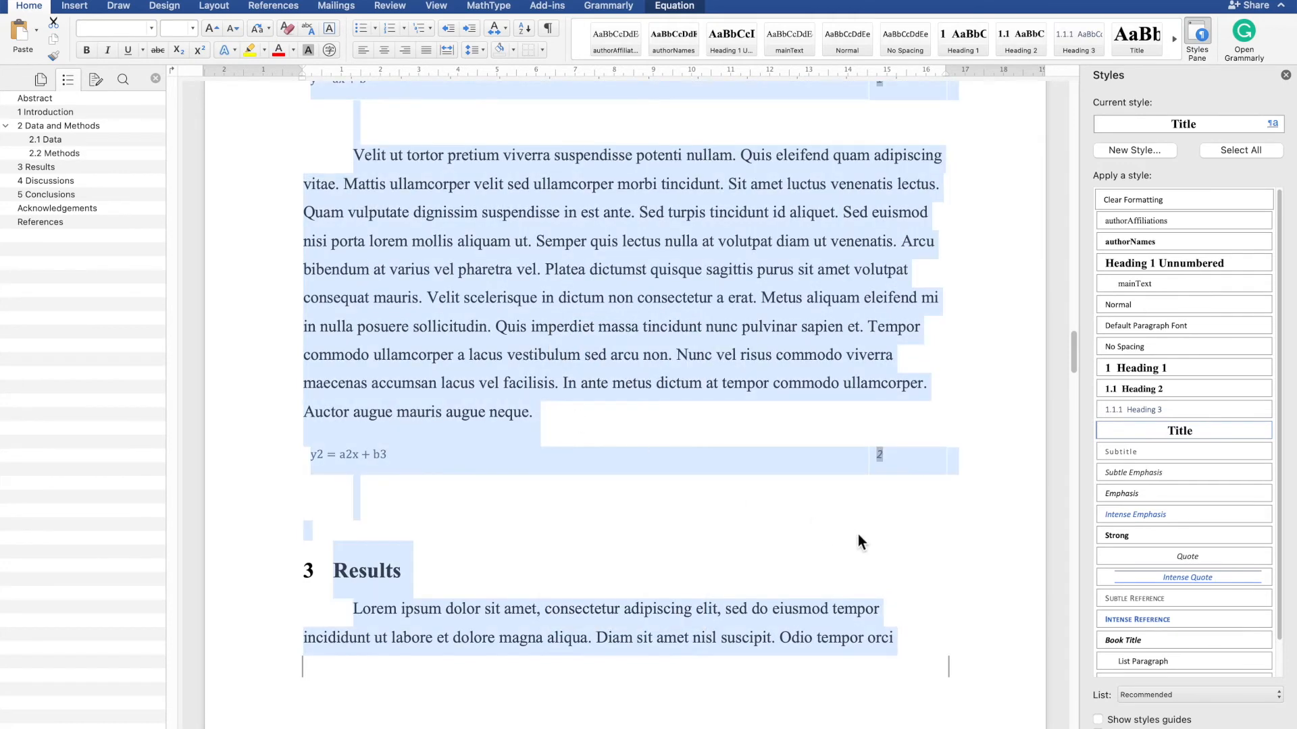
left_click(903, 475)
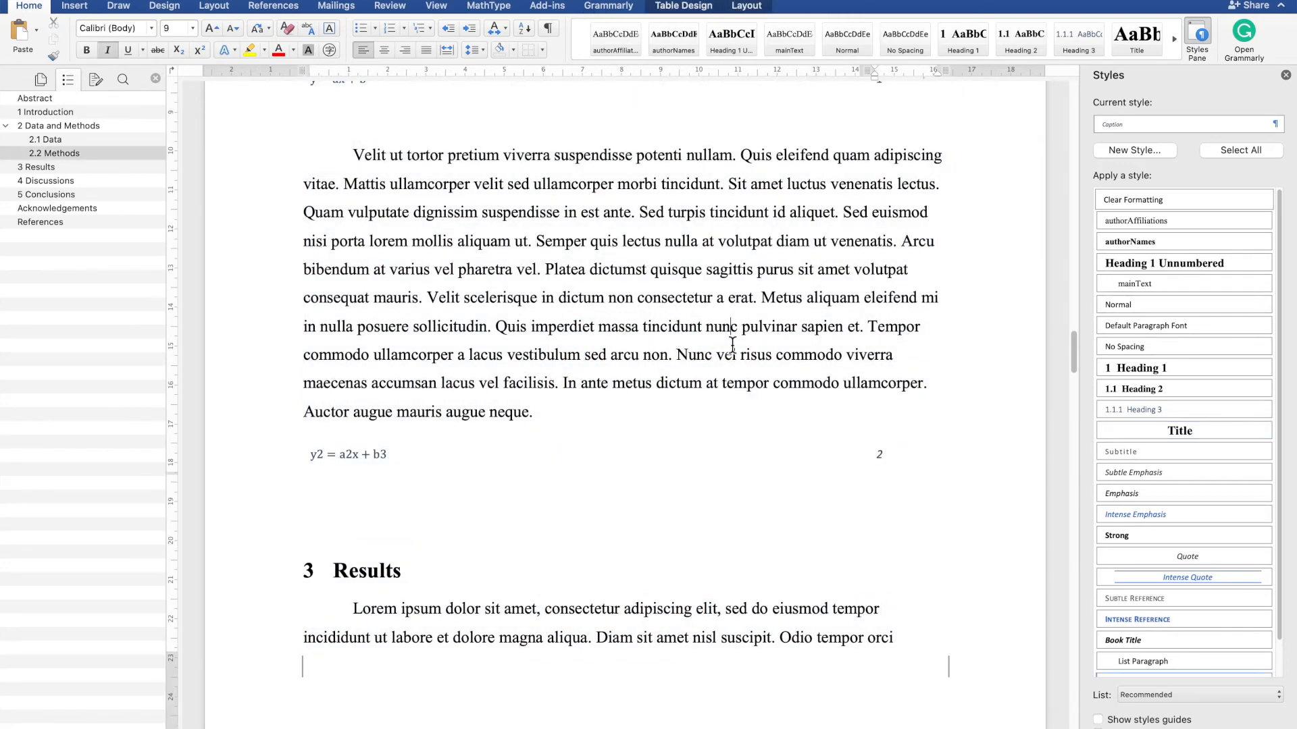
left_click(732, 345)
- Delete the blank line between the first equation and the following paragraph
scroll(732, 344, "up", 20)
scroll(733, 345, "down", 15)
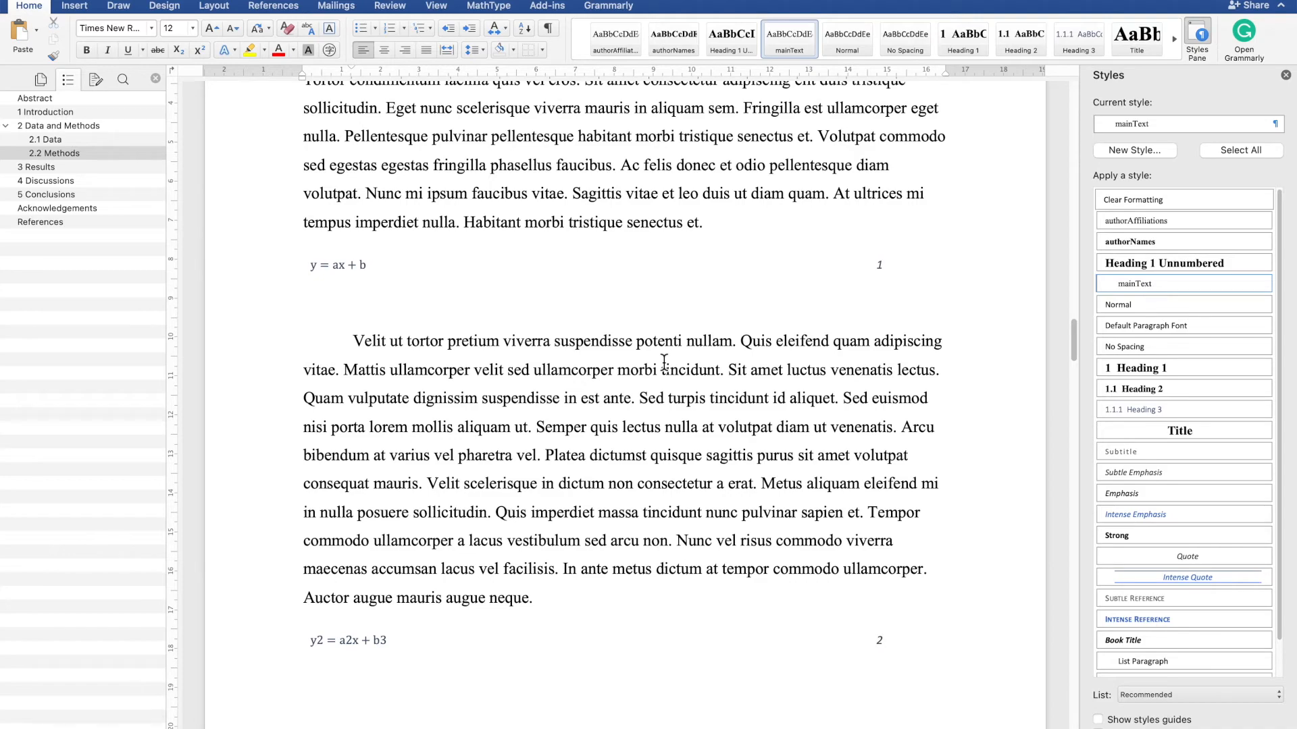
key("BackSpace")
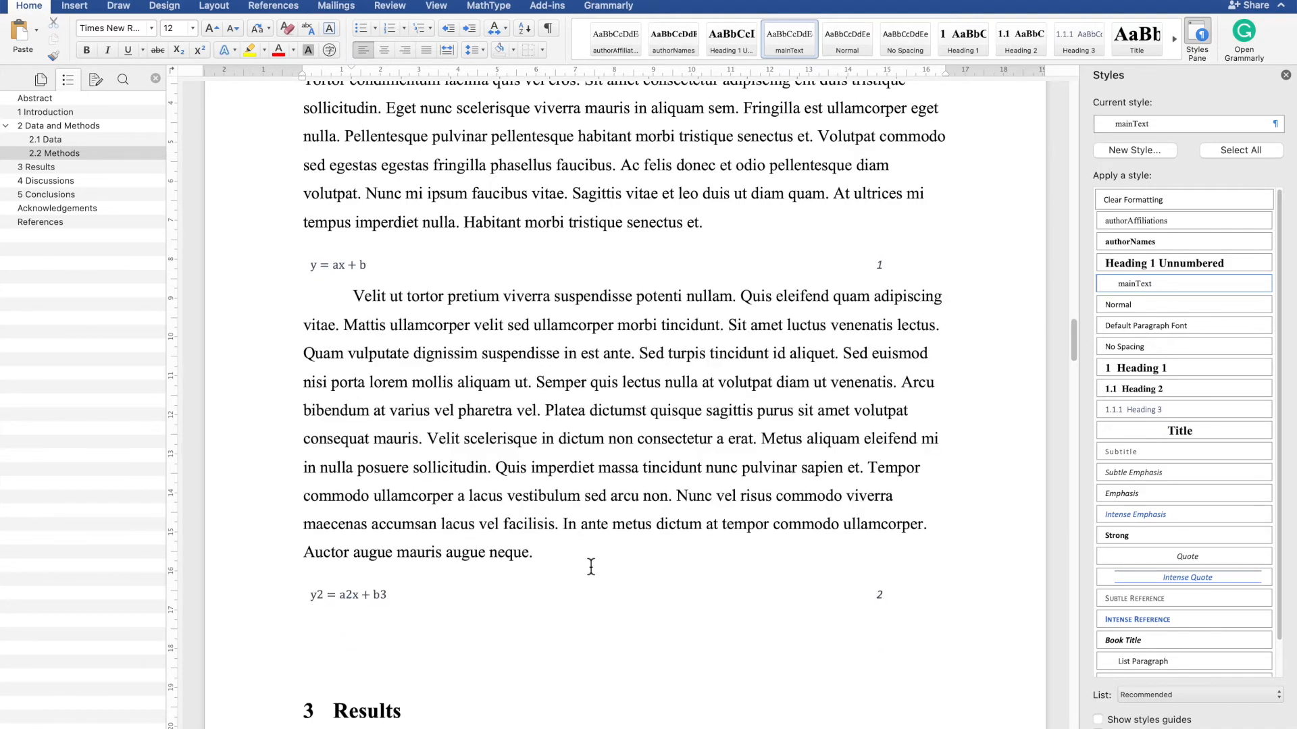
scroll(591, 566, "up", 15)
scroll(593, 566, "down", 15)
scroll(595, 565, "down", 20)
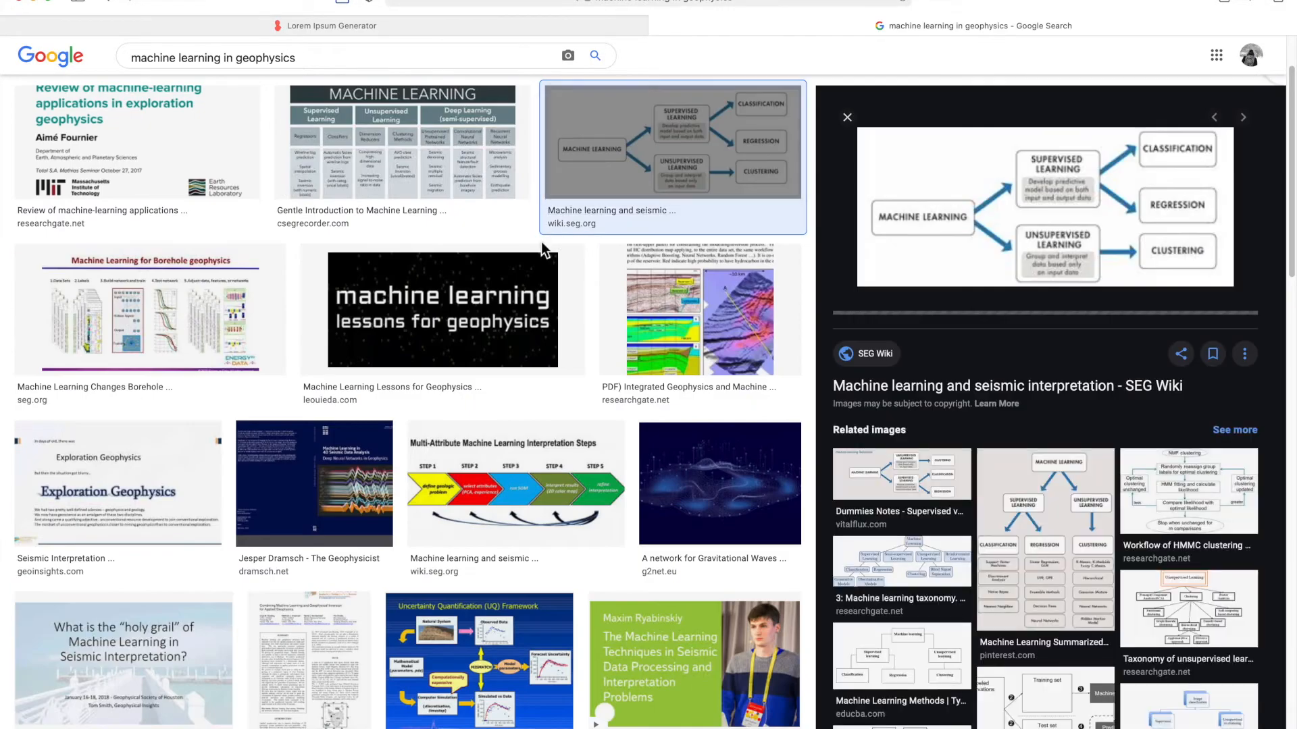
- Switch to the browser and save the machine learning workflow image into the Manuscripts folder
right_click(955, 218)
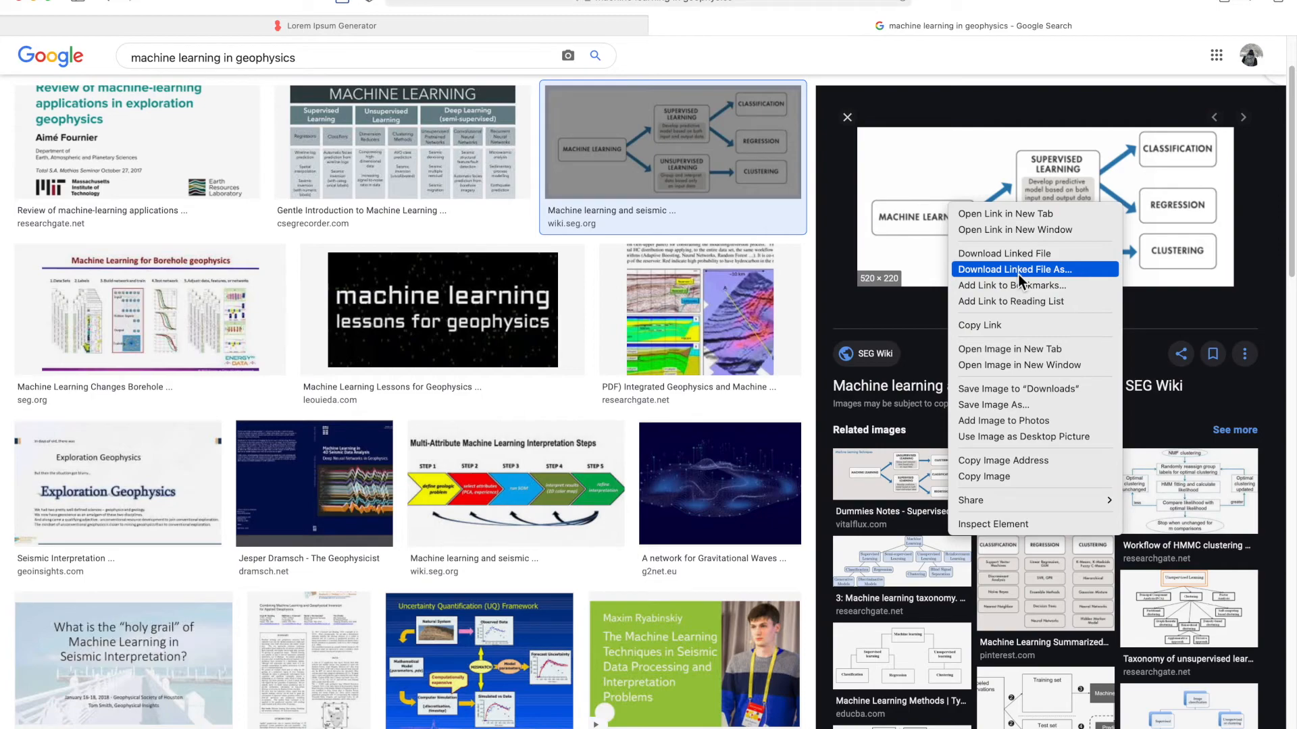
left_click(994, 403)
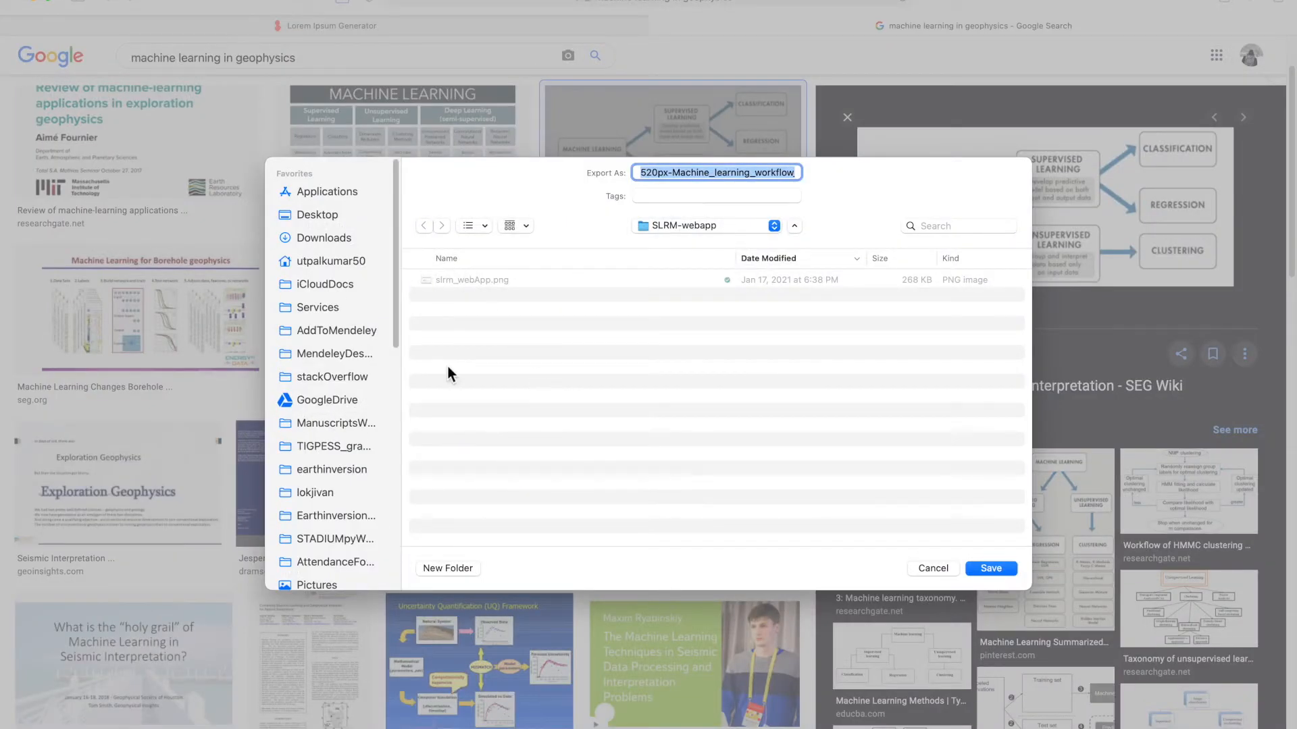
left_click(300, 241)
double_click(493, 281)
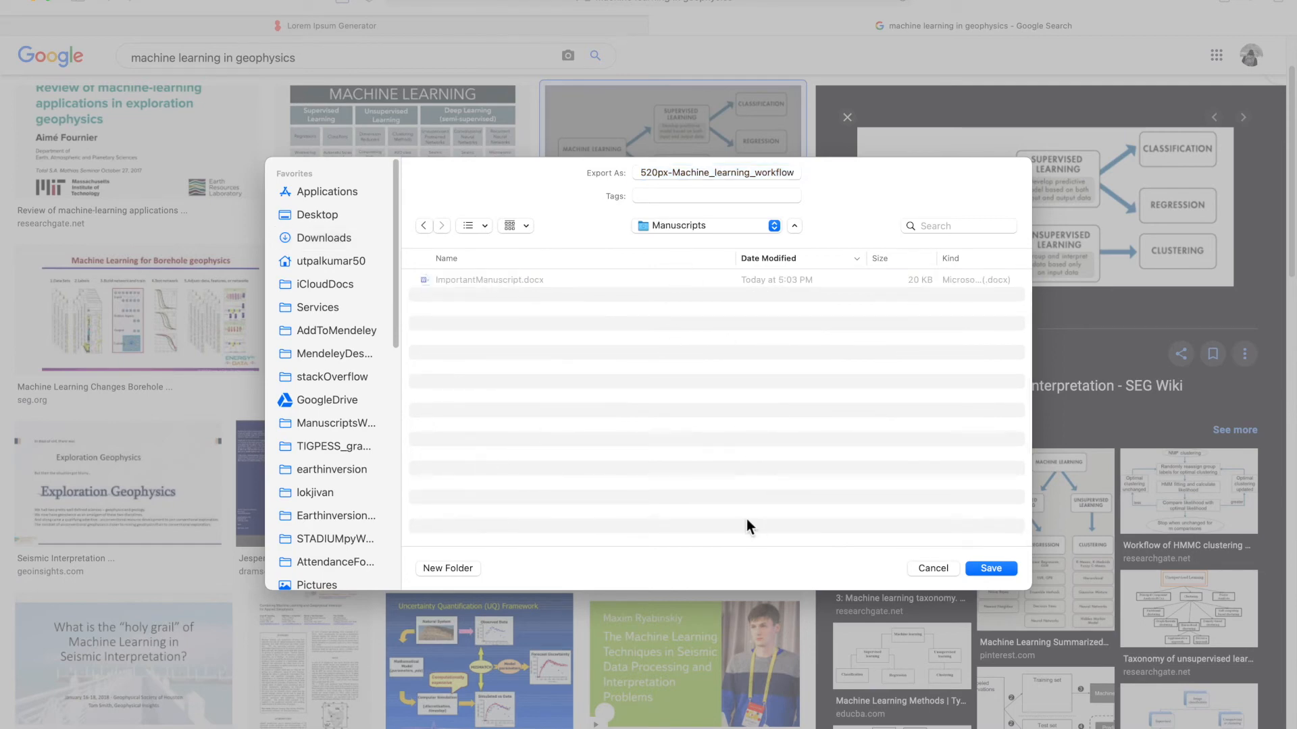
left_click(990, 568)
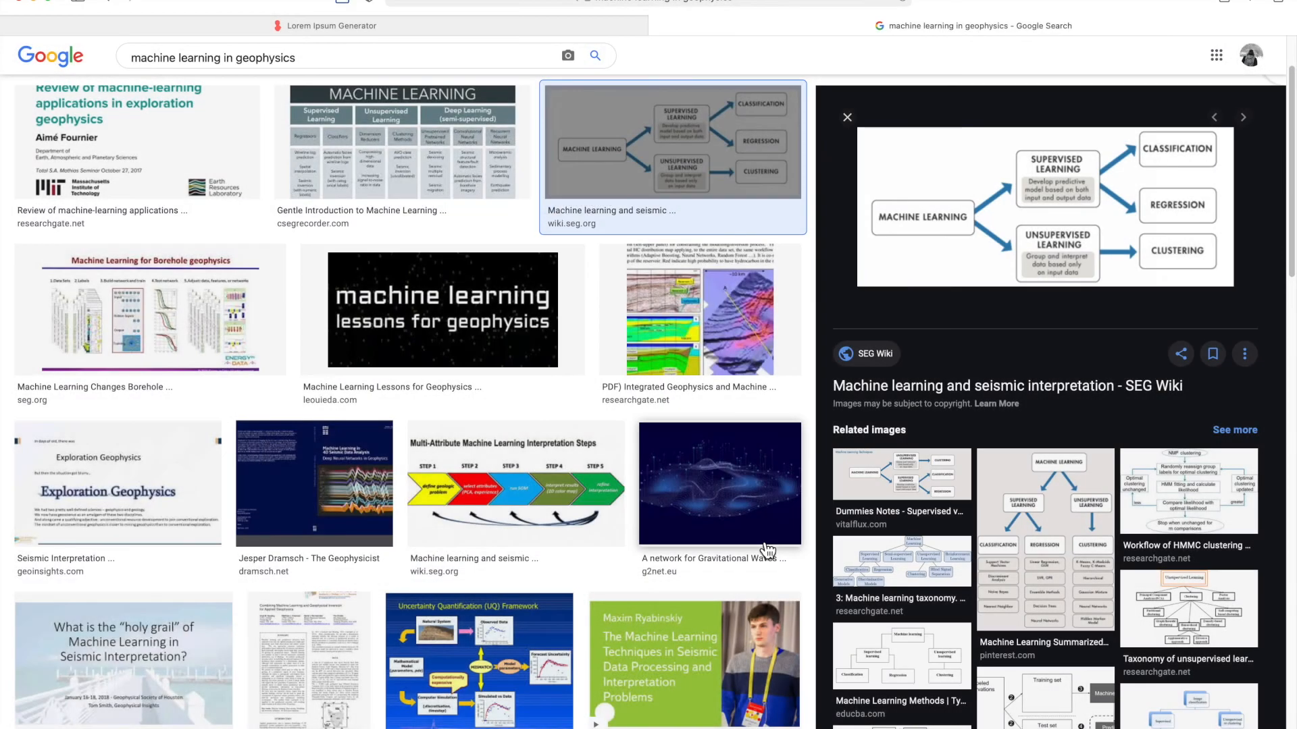
- Switch back to the manuscript and paste the saved machine learning workflow image after the Results paragraph ending 'massa ultricies.'
key("super+Tab")
scroll(608, 527, "down", 2)
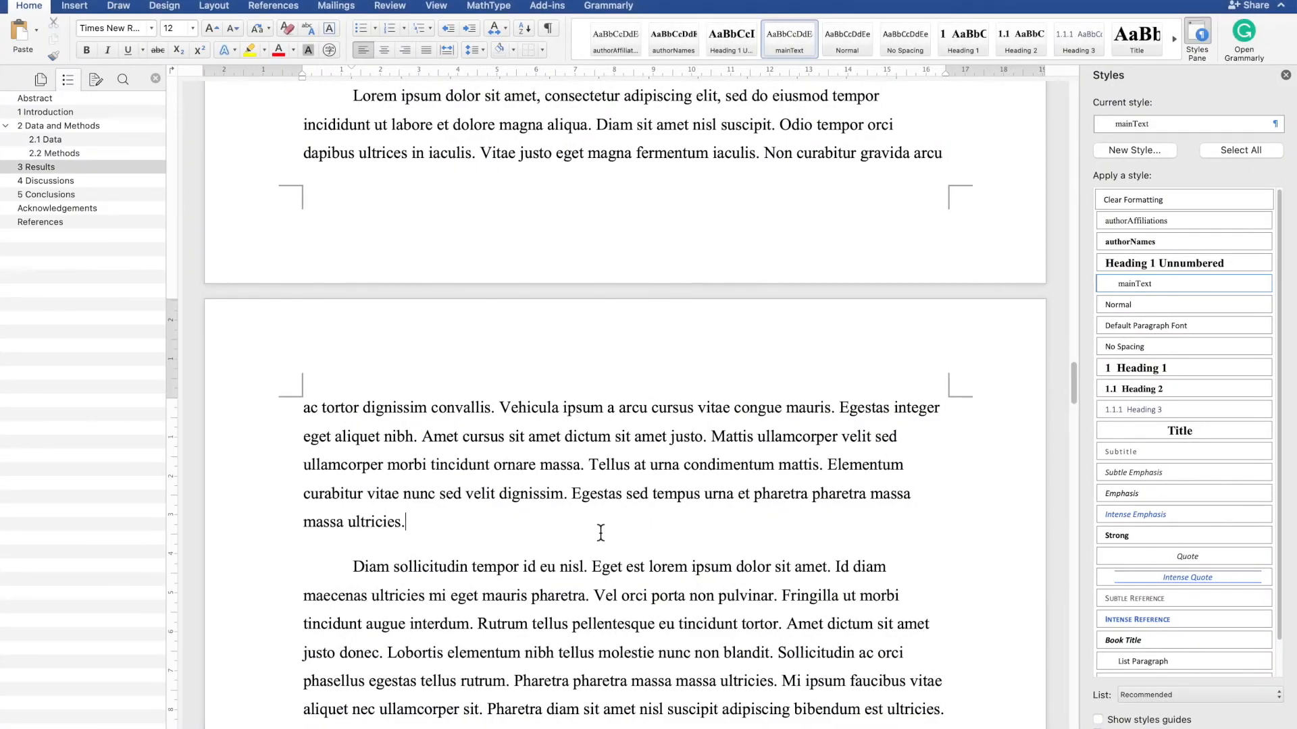
key("ctrl+super+f")
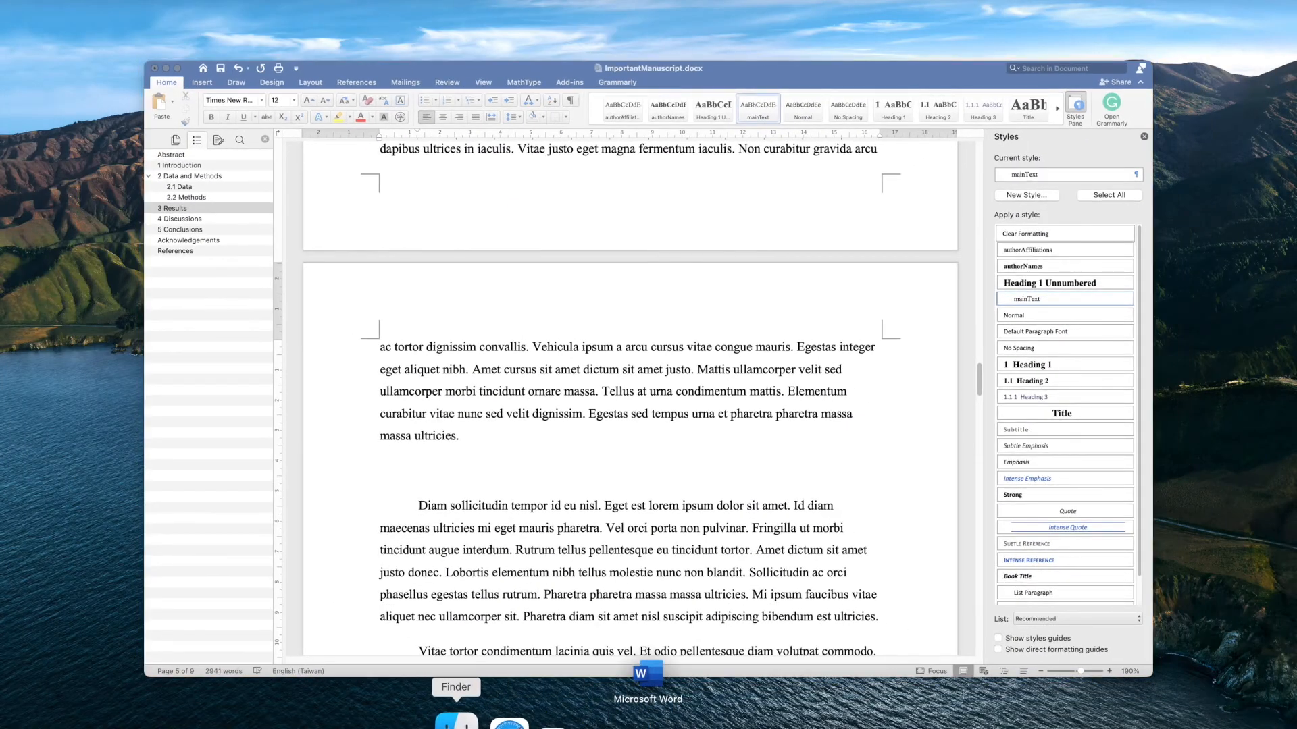
left_click(450, 719)
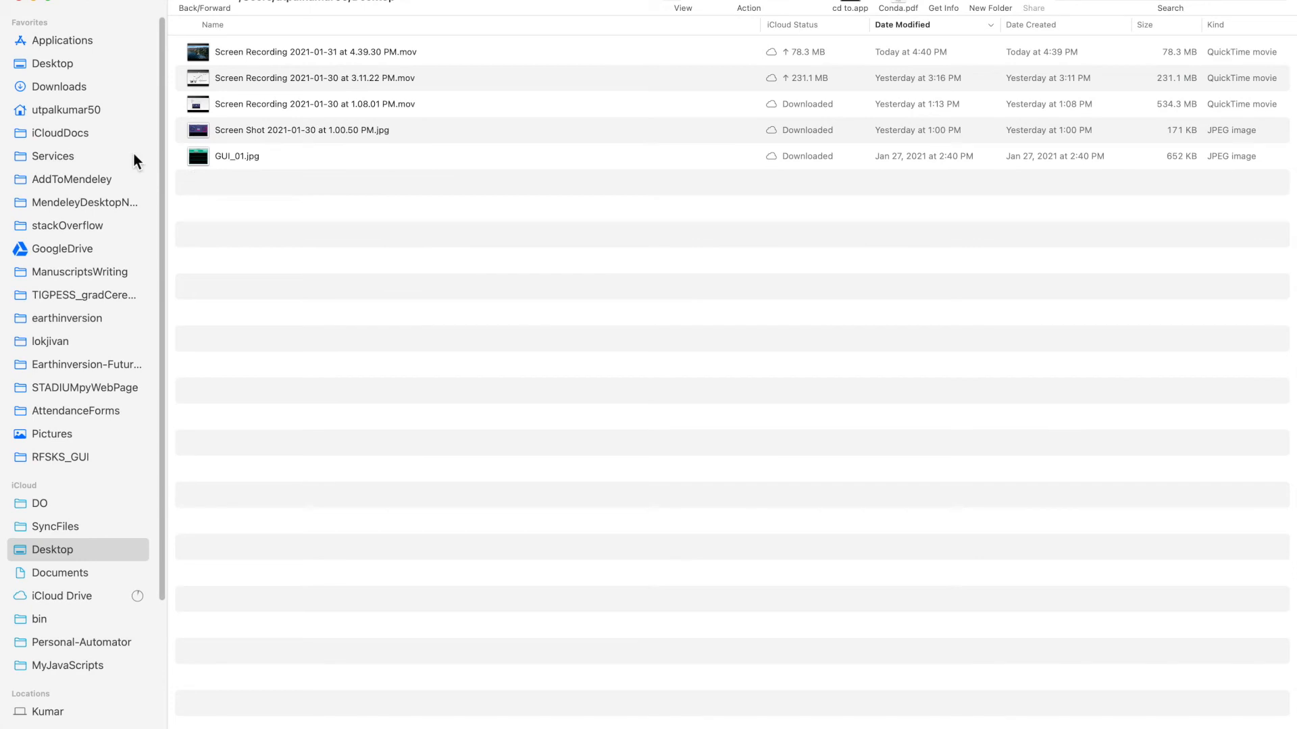
left_click(101, 87)
double_click(282, 60)
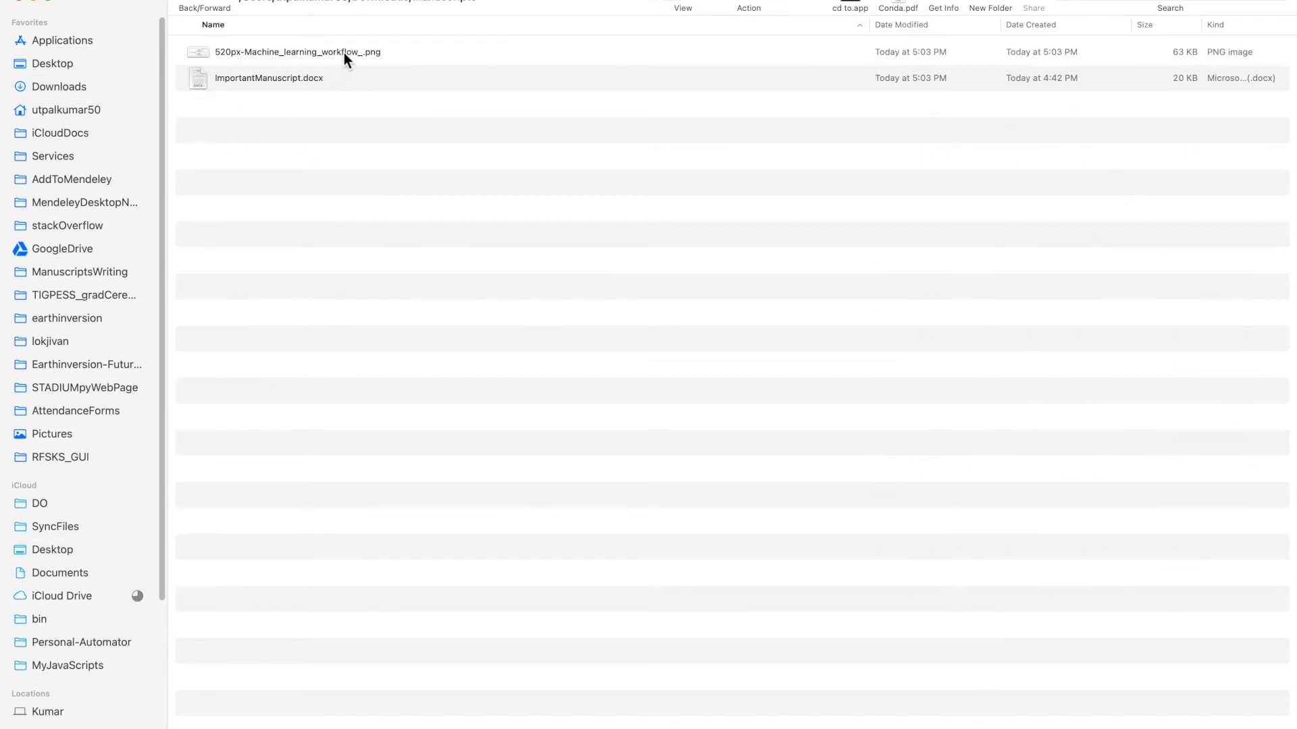
left_click(345, 56)
key("ctrl+Up")
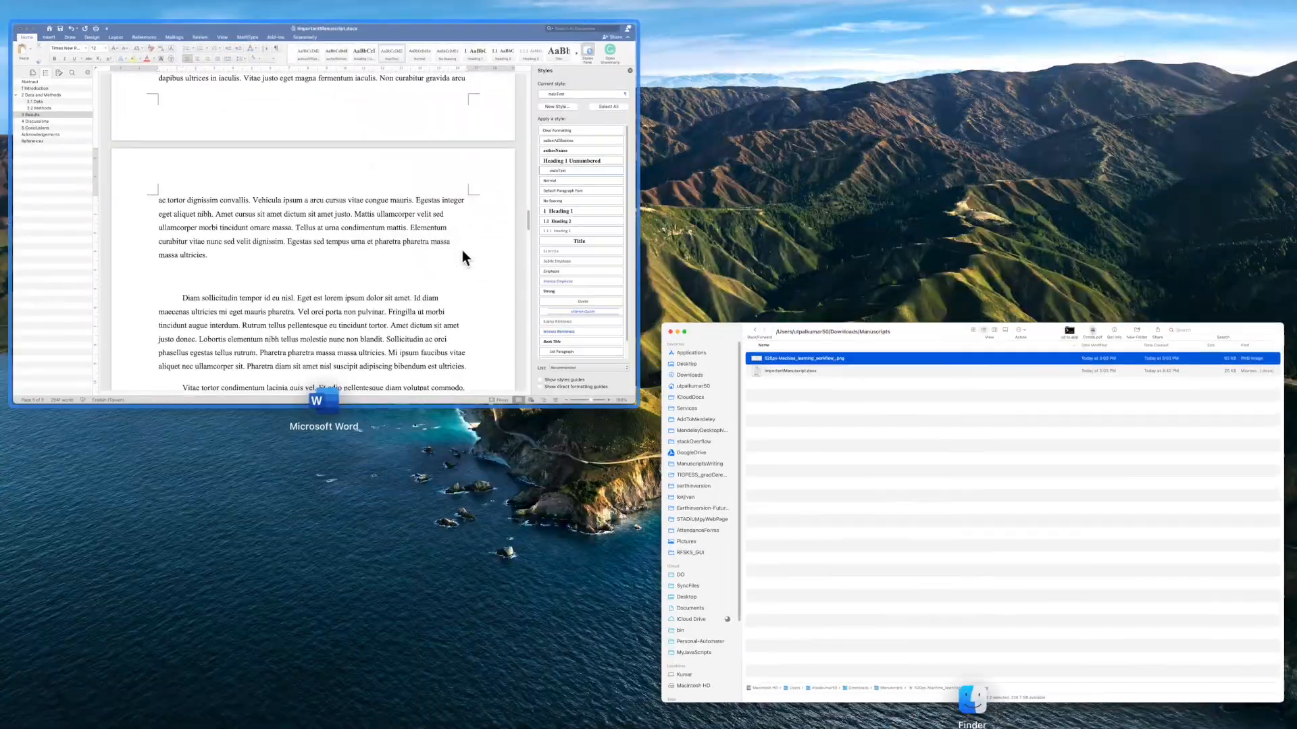
left_click(460, 234)
key("super+v")
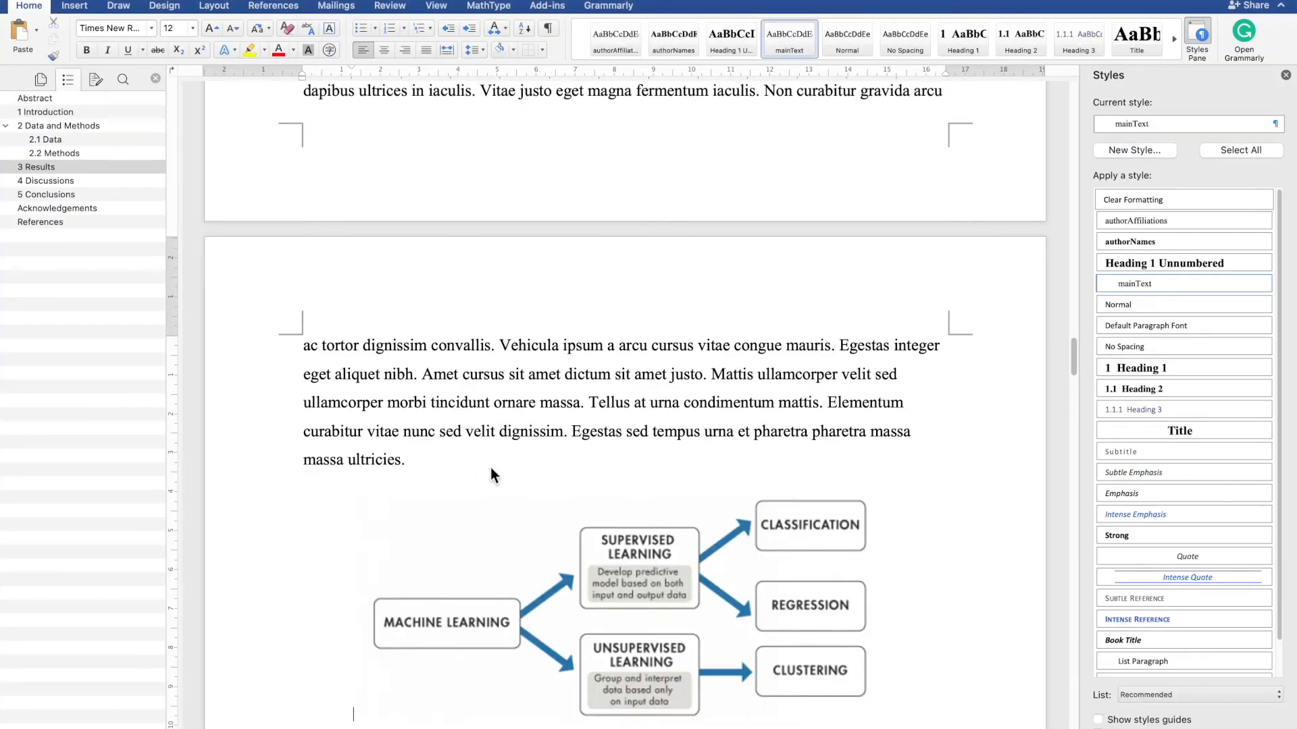
scroll(490, 468, "down", 5)
right_click(558, 432)
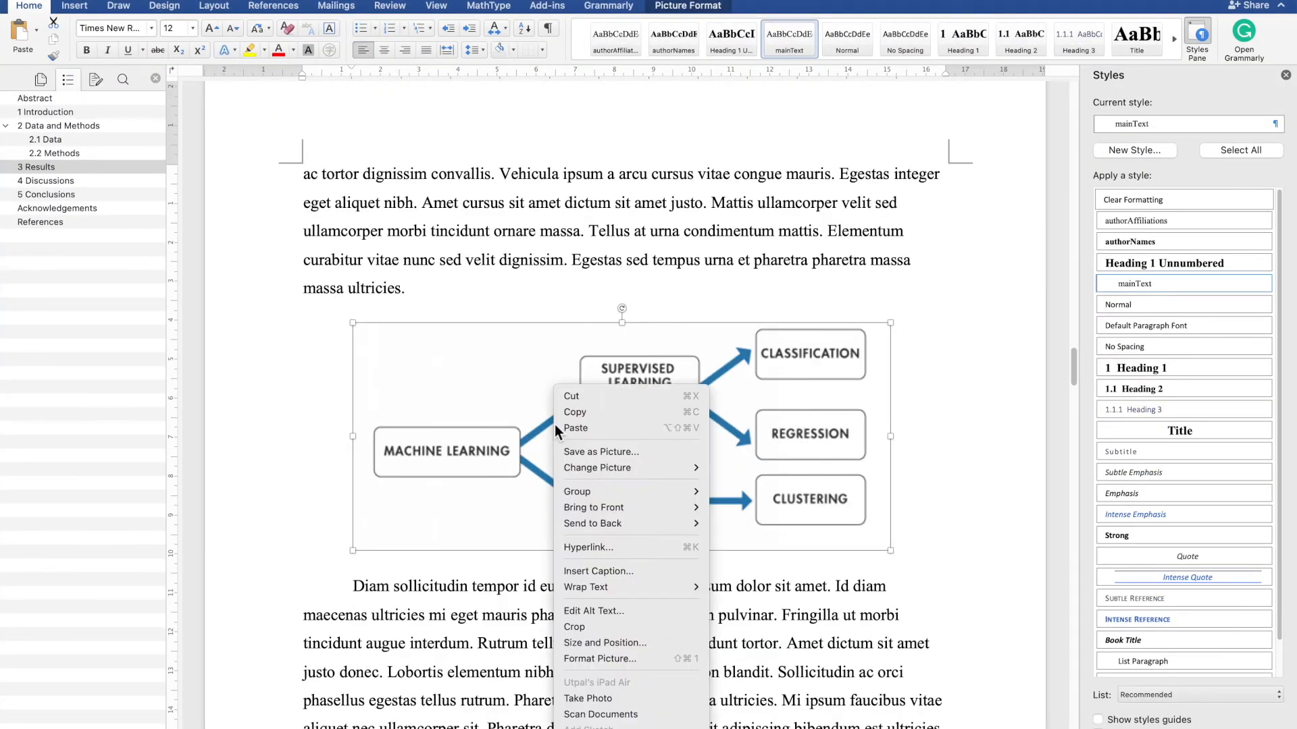
mouse_move(633, 582)
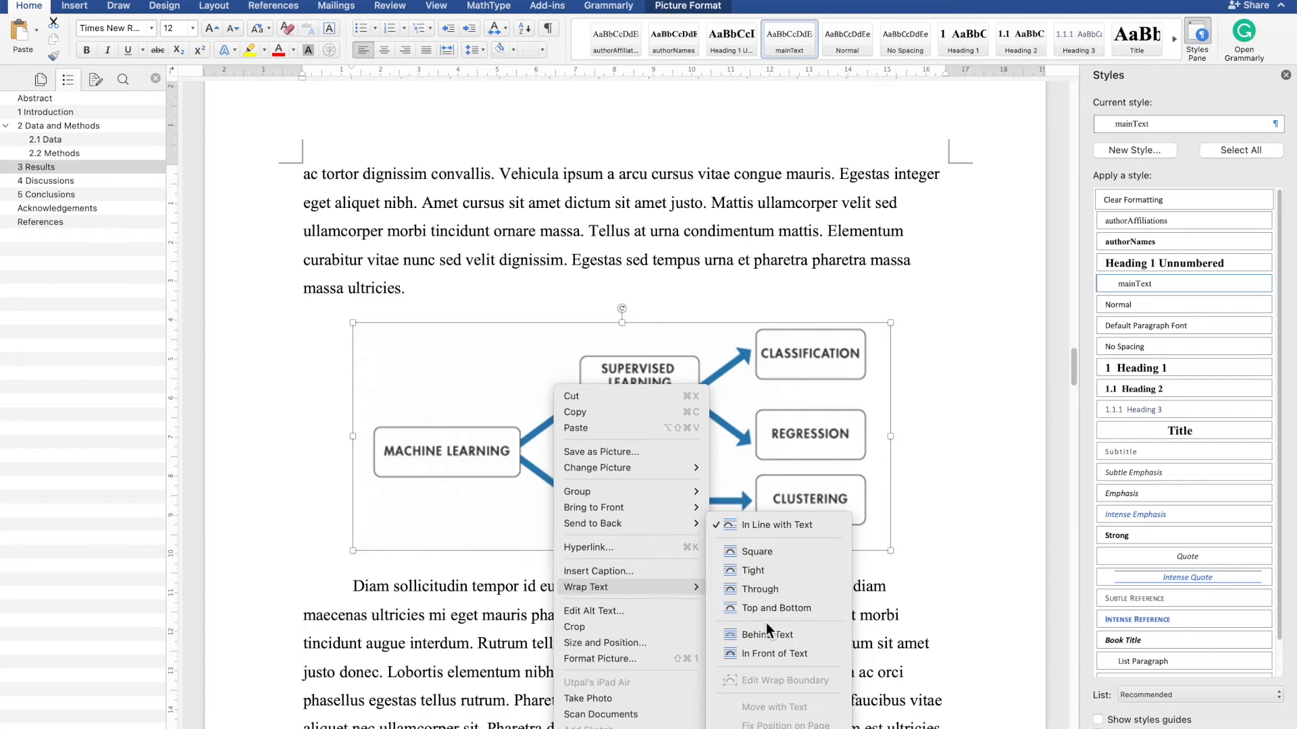
left_click(445, 573)
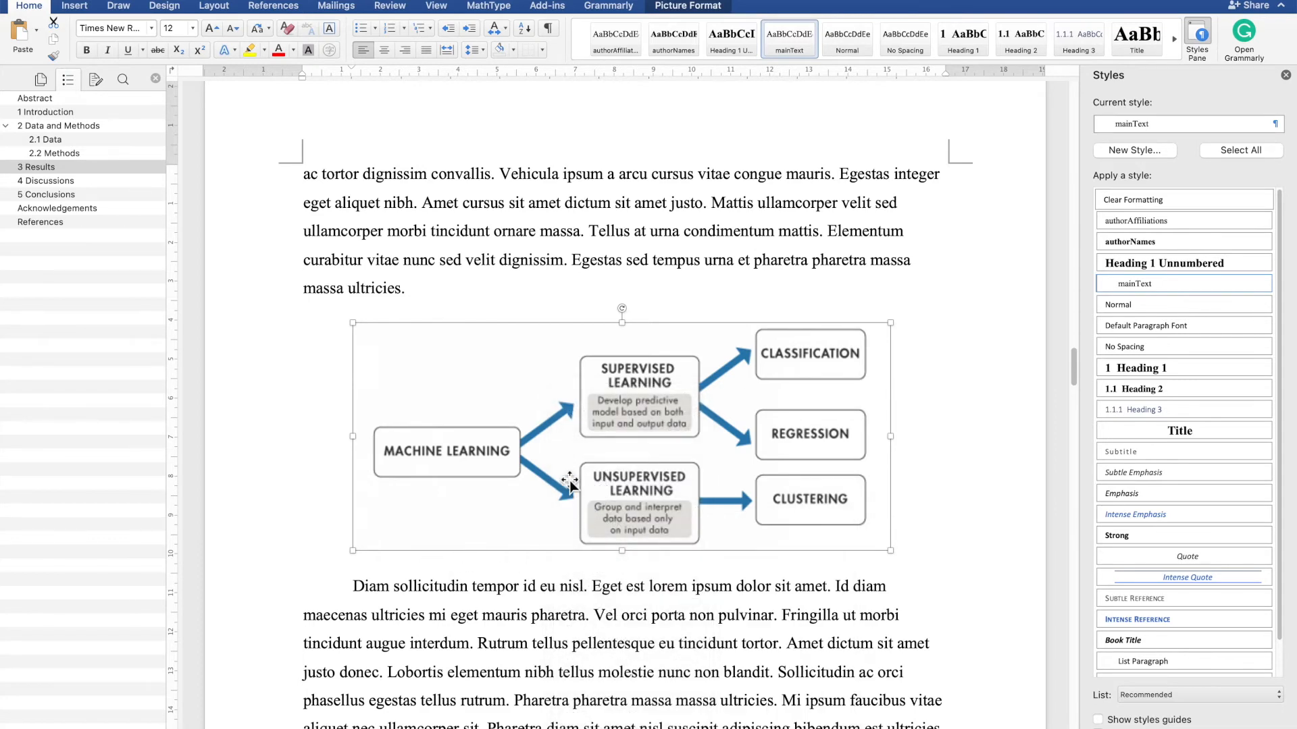
- Insert a caption for the image using the Figure label, positioned below the picture
right_click(567, 481)
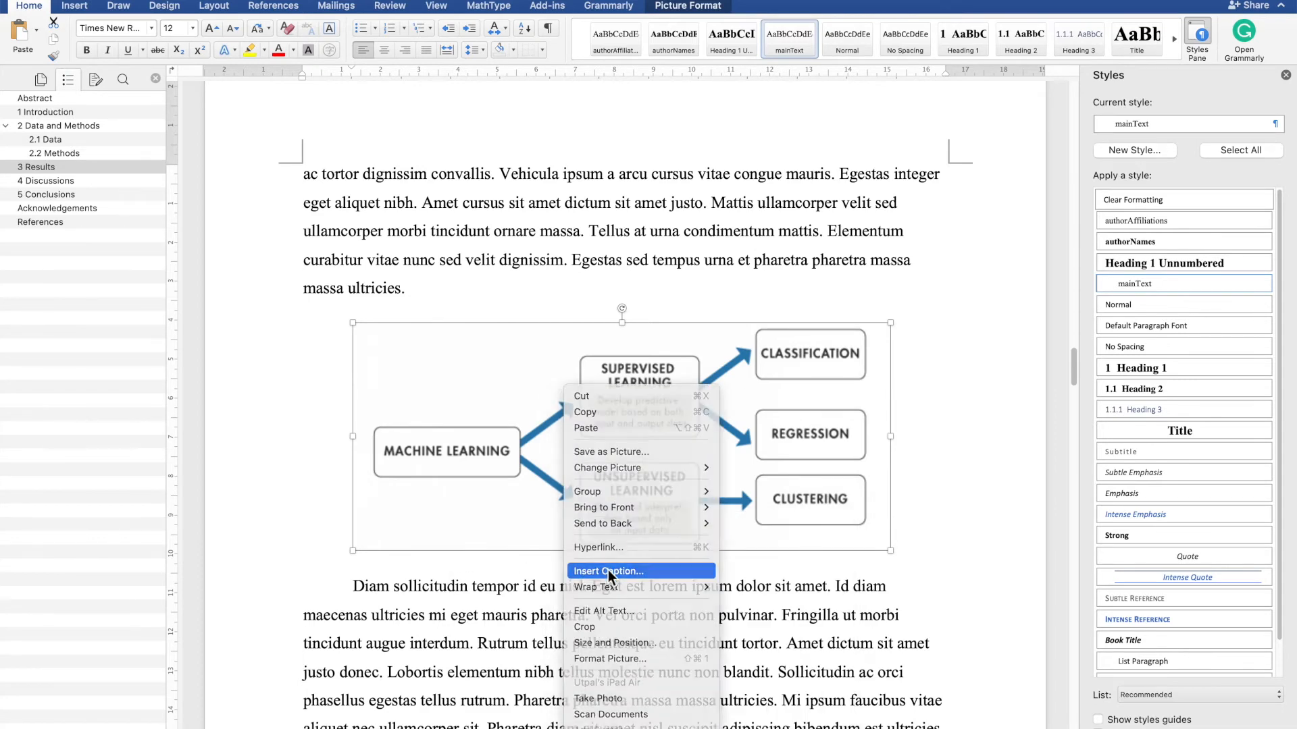
left_click(610, 573)
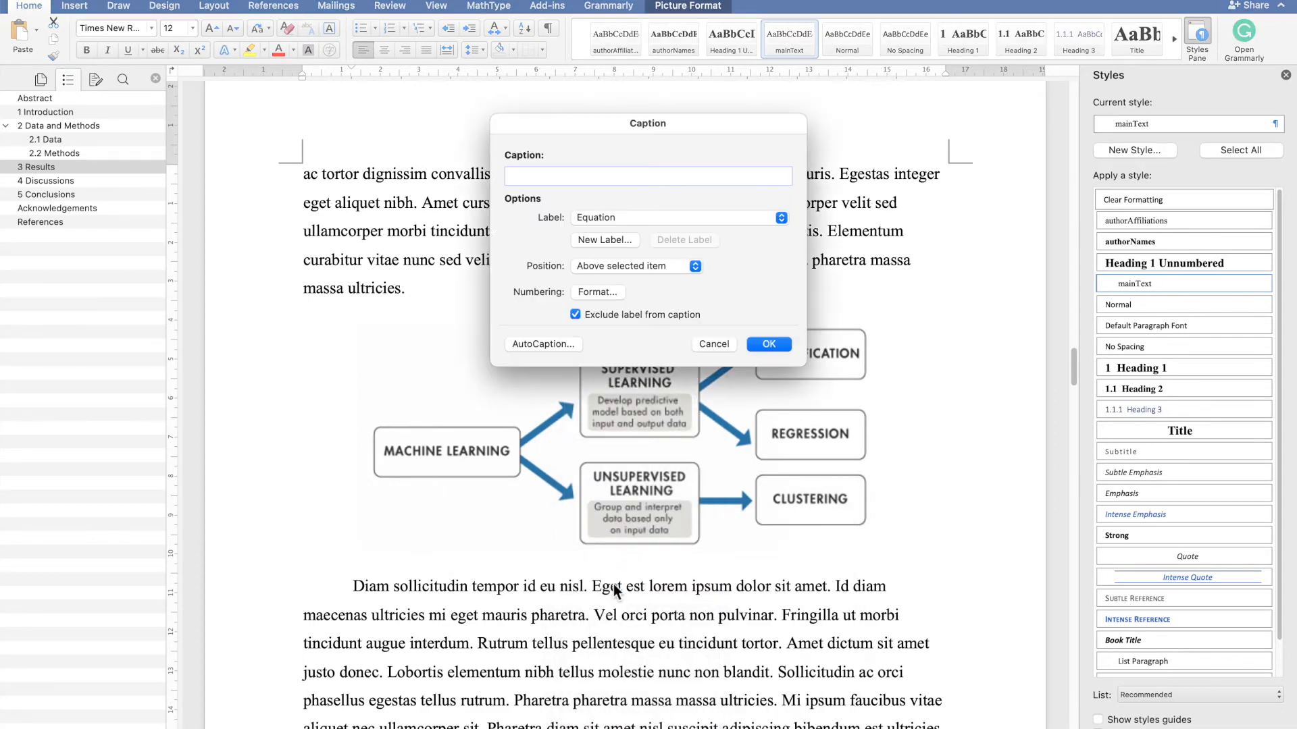
left_click(627, 219)
left_click(606, 235)
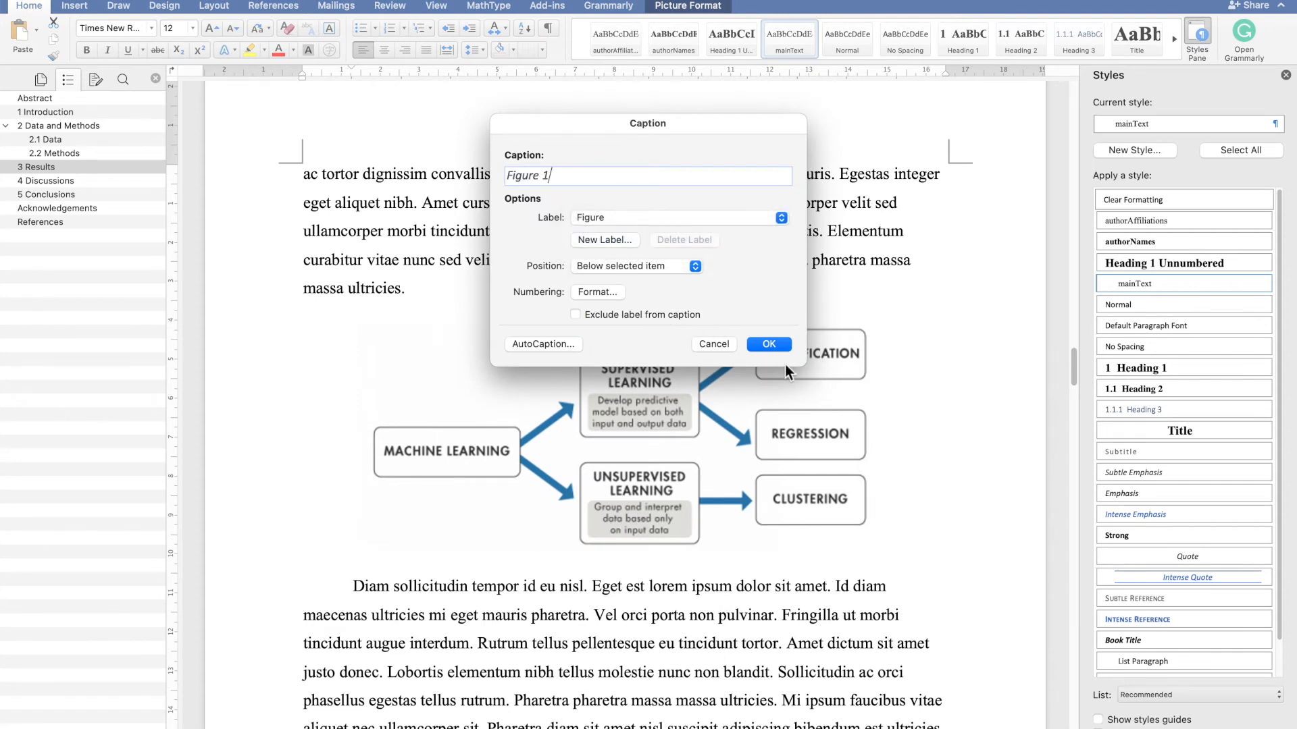
left_click(769, 344)
- Modify the Caption style to 12 pt font size and enable automatic updating
scroll(743, 405, "down", 4)
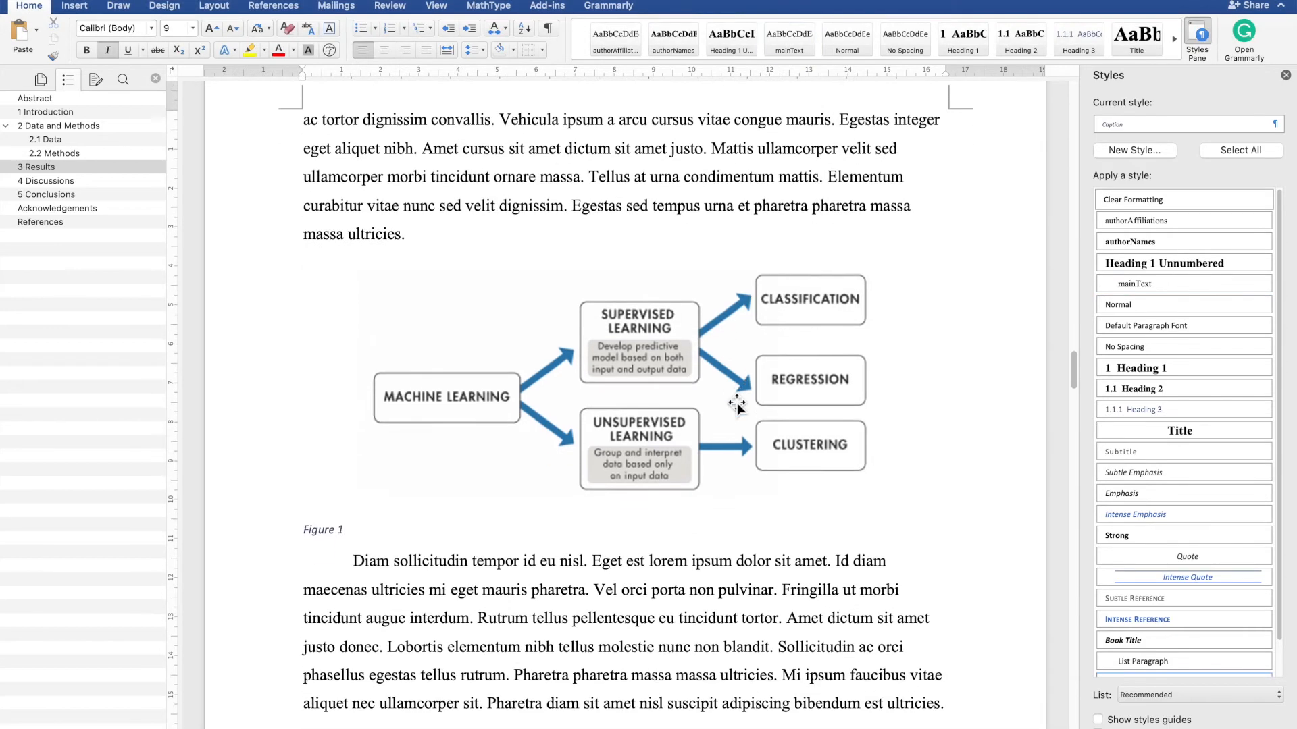
left_click(1277, 125)
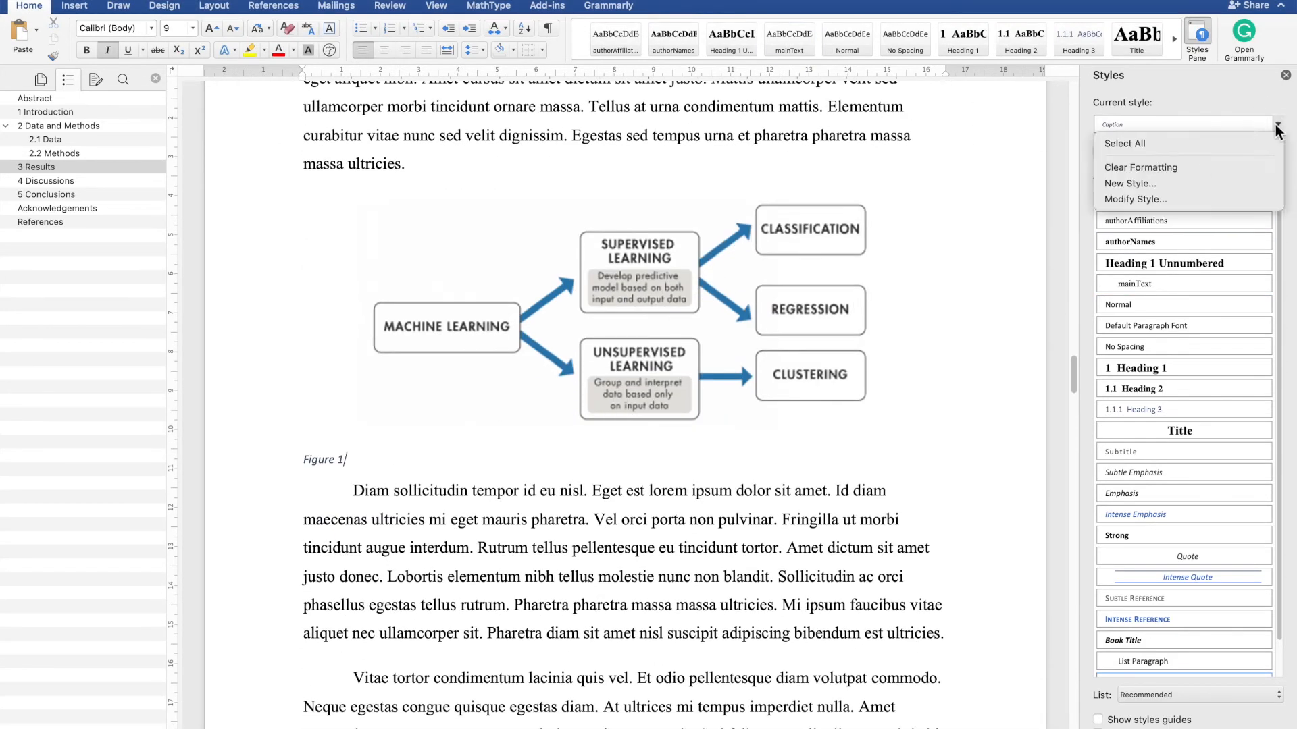
left_click(1175, 201)
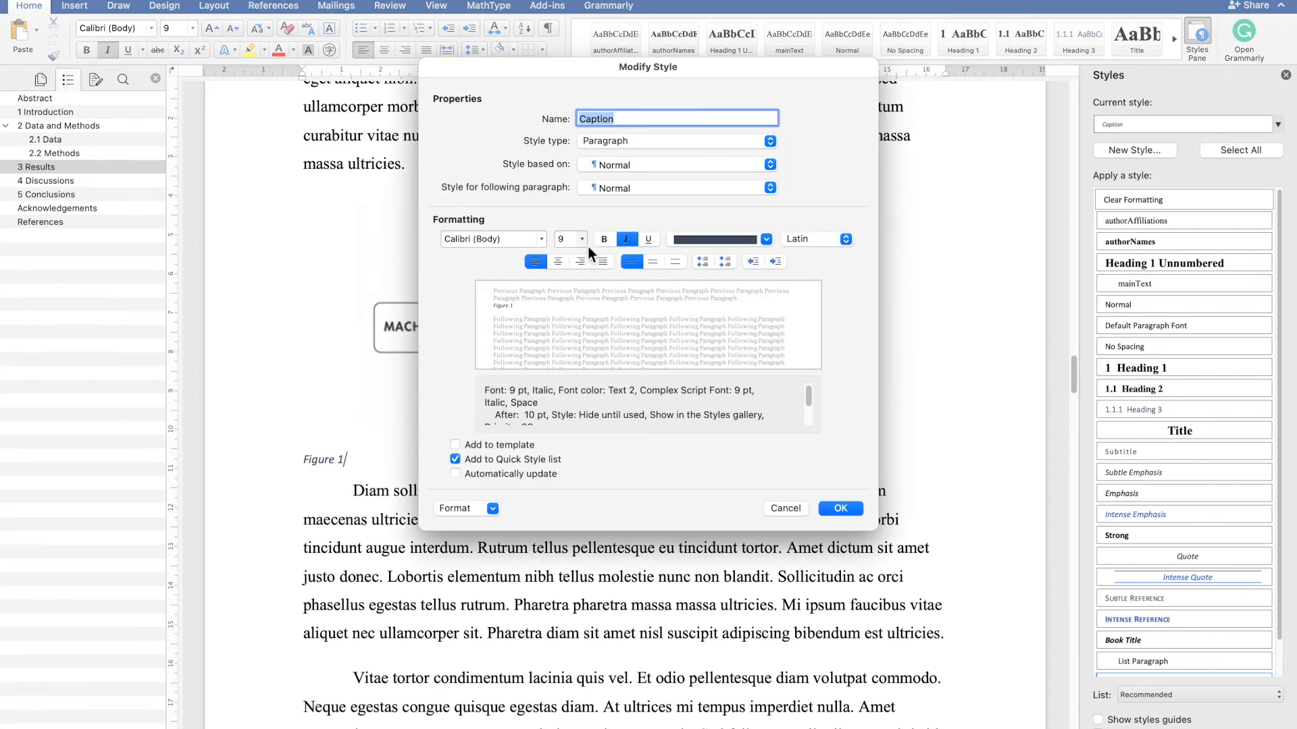
left_click(583, 240)
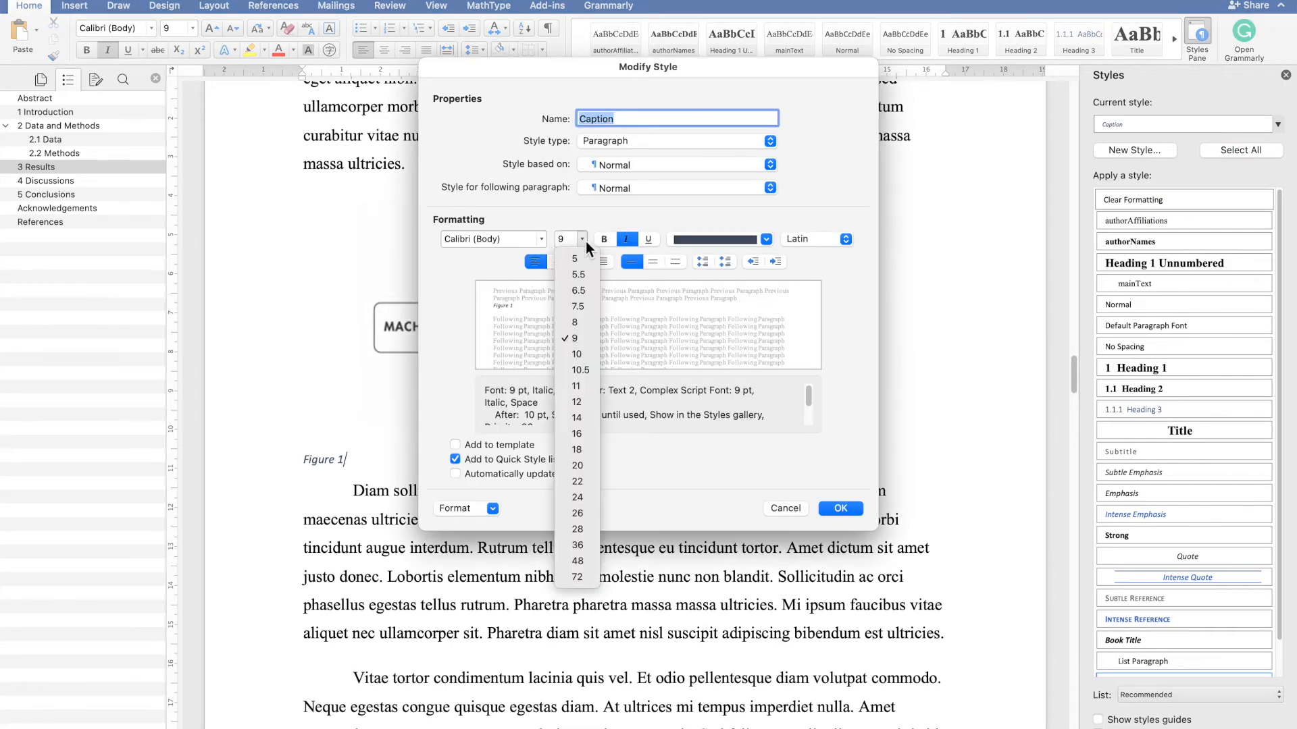
left_click(573, 401)
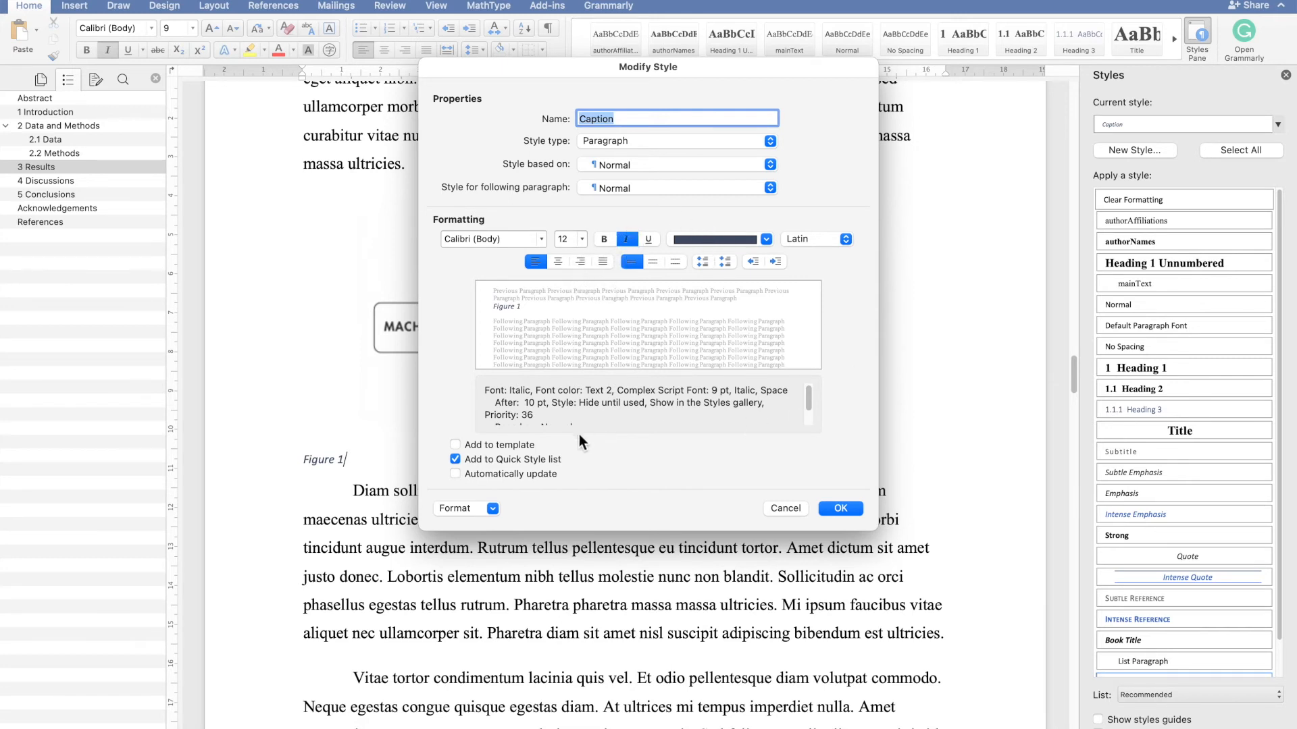
left_click(522, 475)
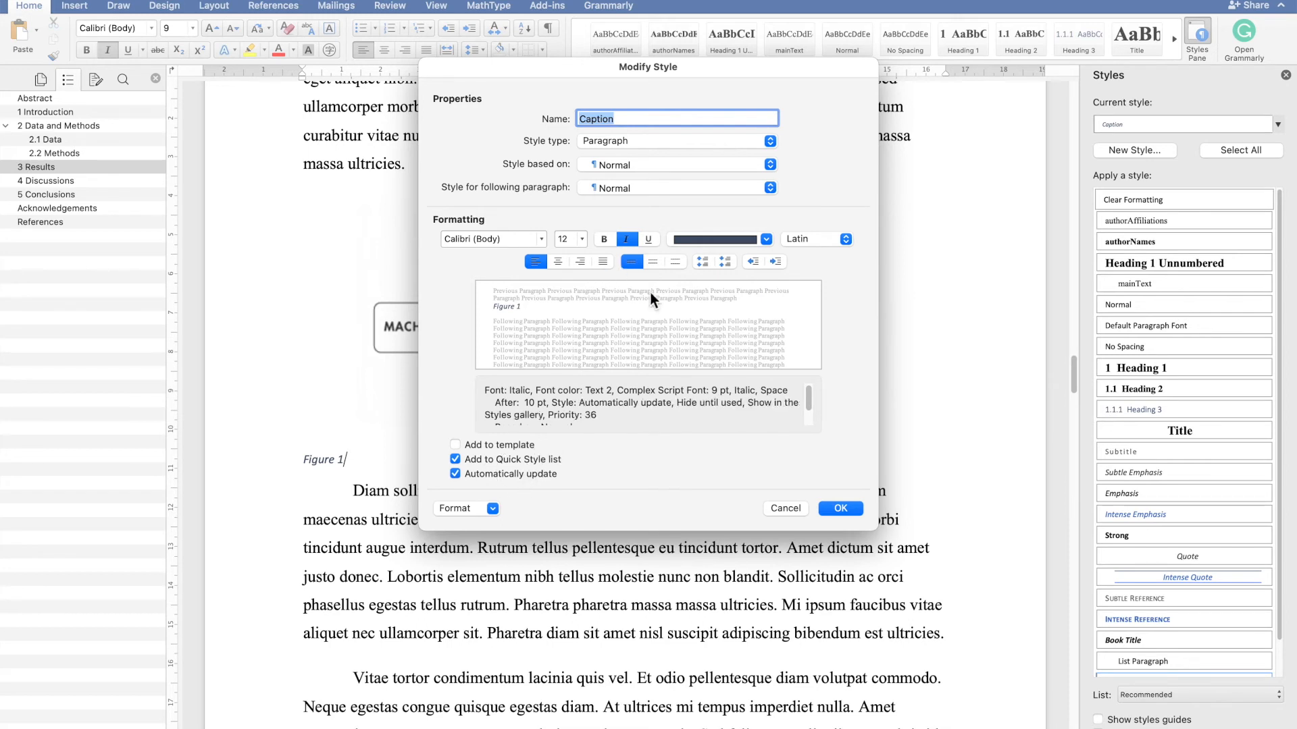
left_click(842, 509)
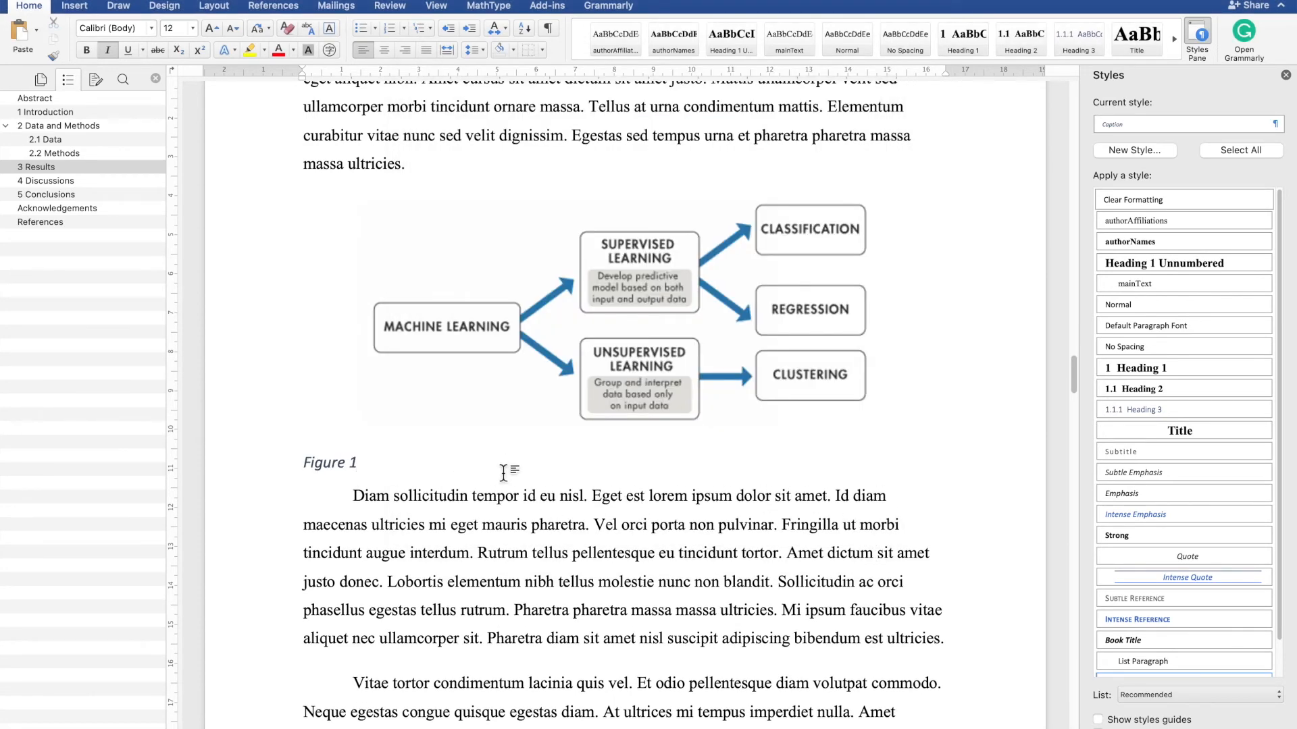
- Complete the caption so it reads 'Figure 1: Description for the figure'
type(": TH")
key("BackSpace")
type("ription fo")
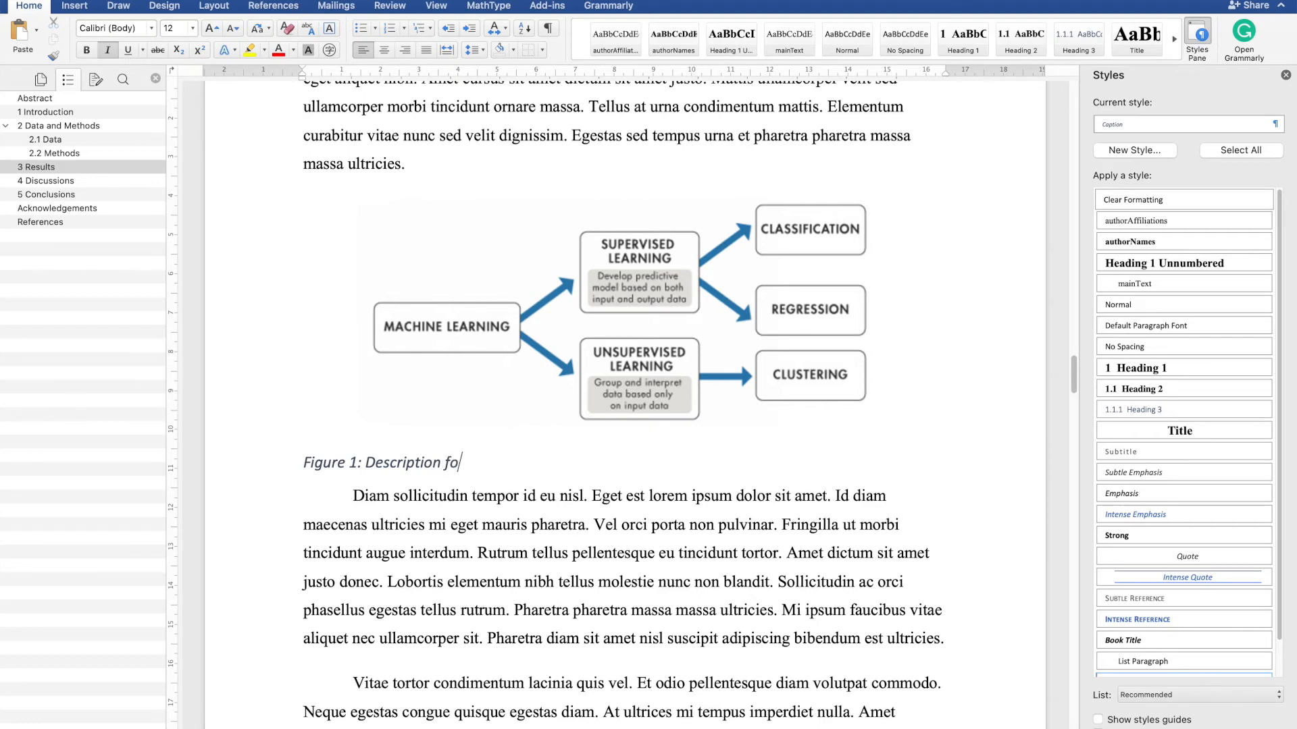
type("r the figure")
scroll(569, 578, "down", 2)
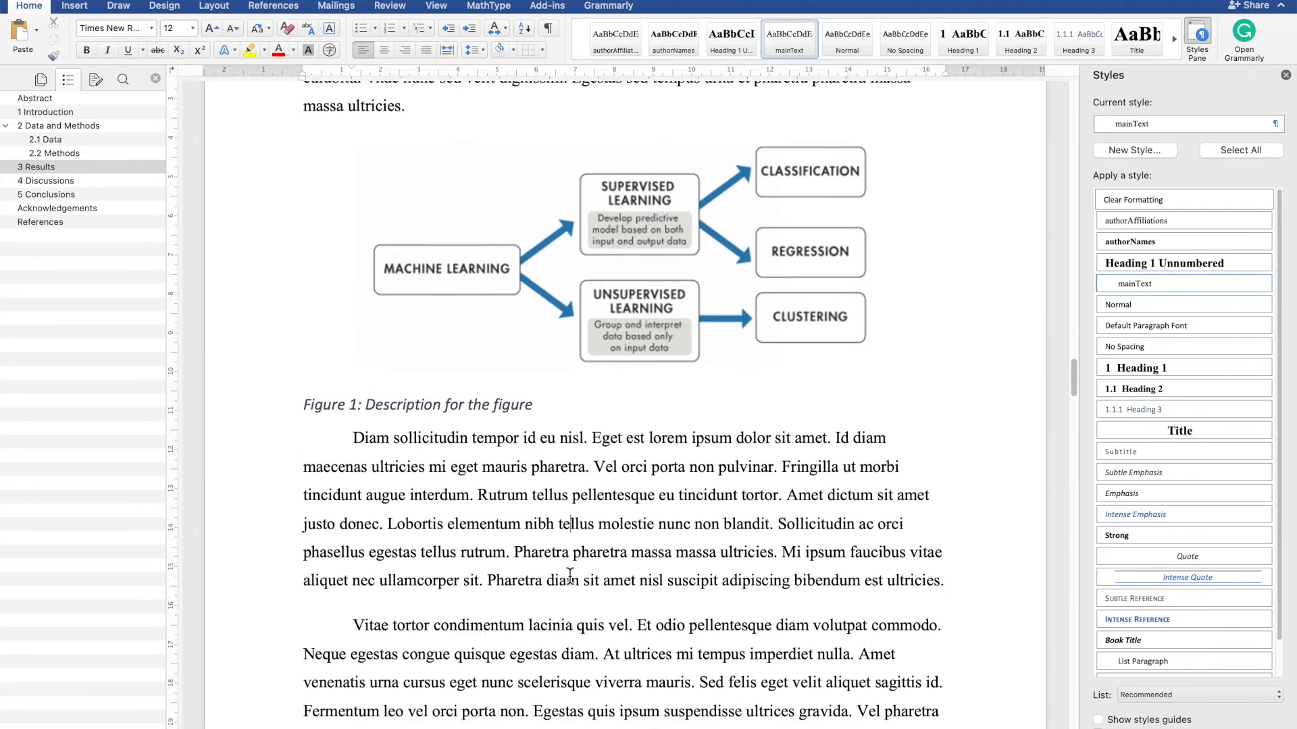
- Add '(see )' after 'blandit' in the paragraph below the figure
left_click(774, 527)
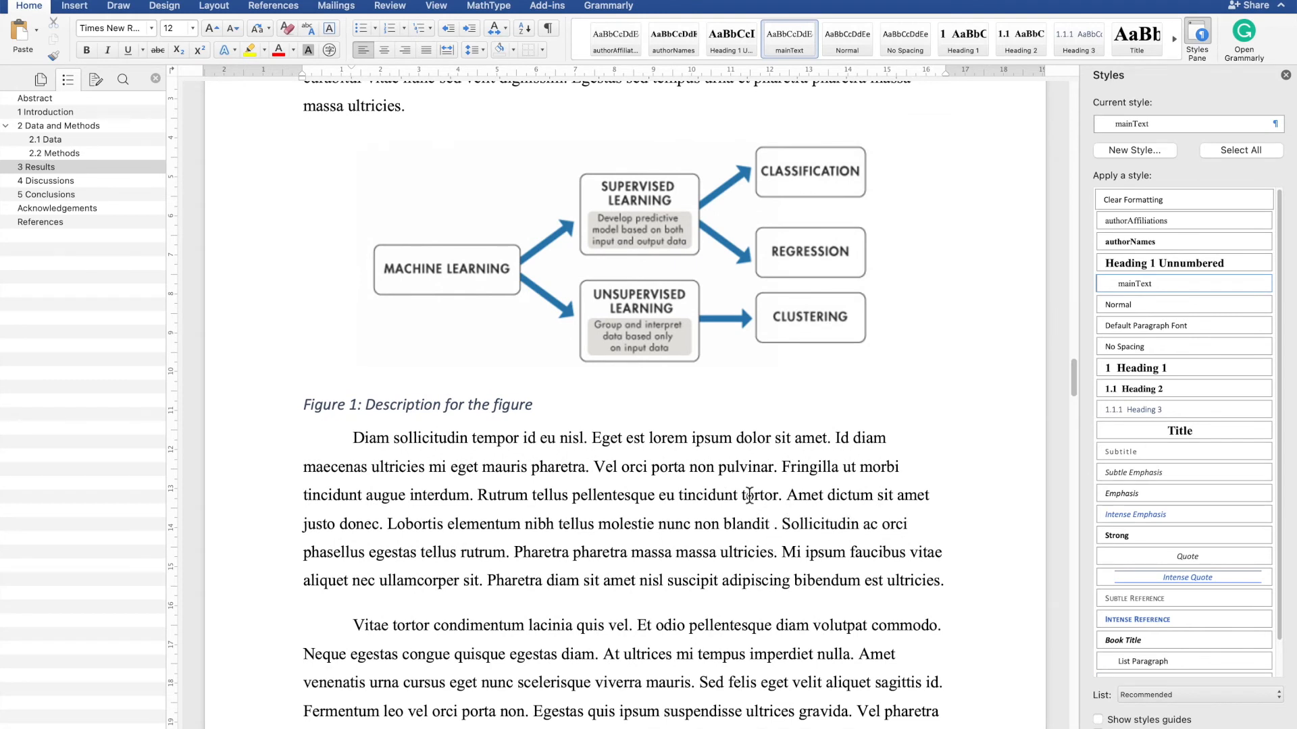
type("()")
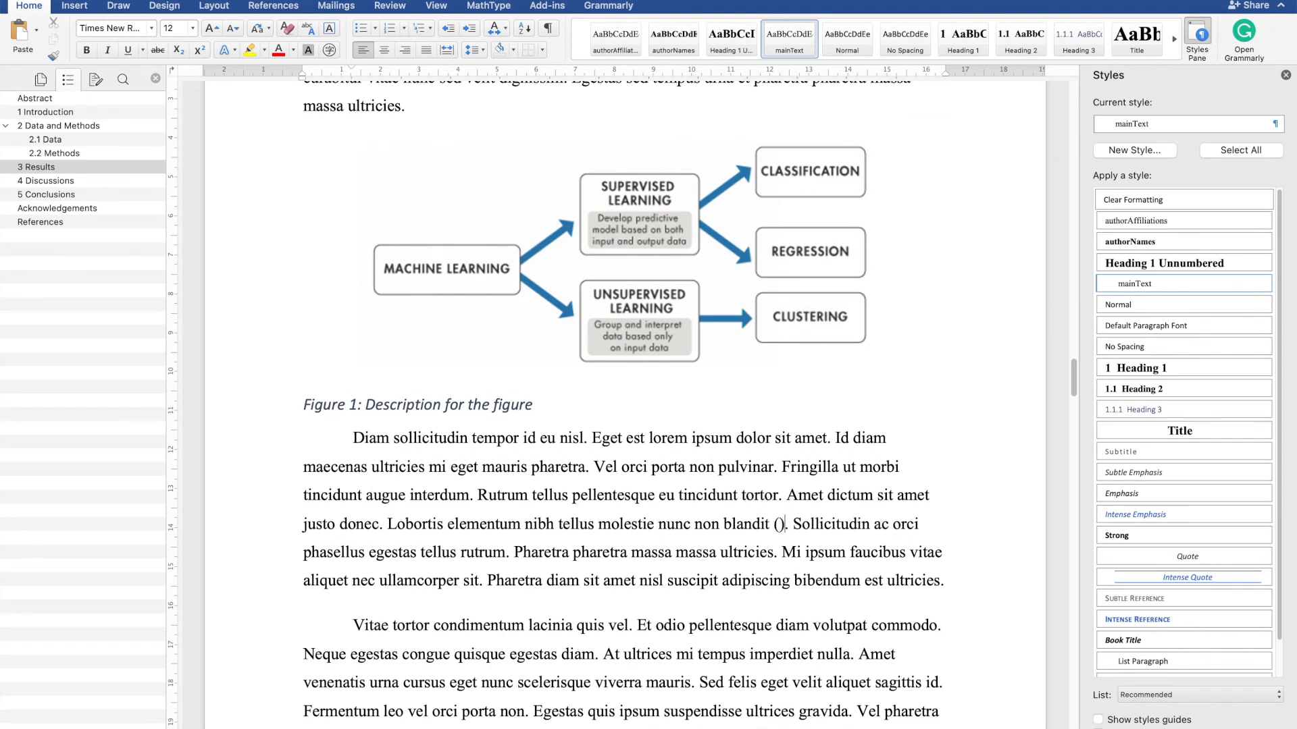
type("see")
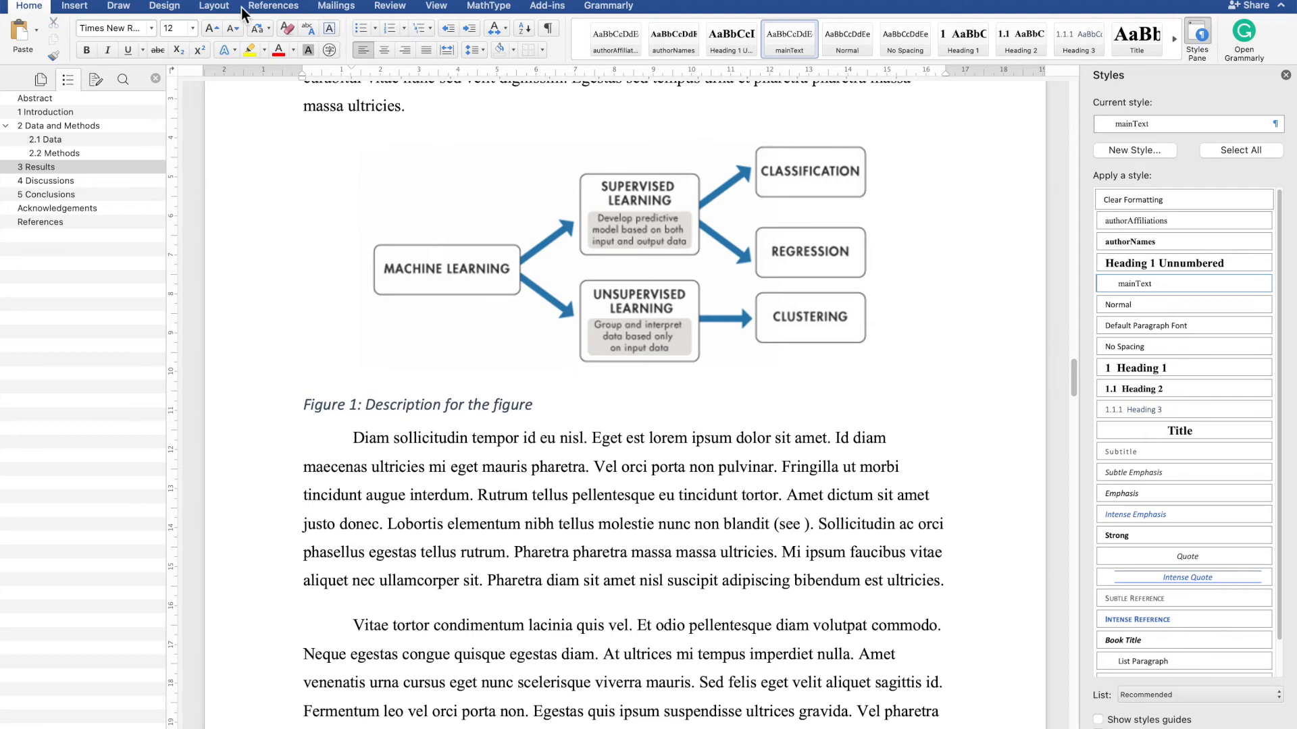
- Insert a cross-reference to Figure 1 inside the parentheses, showing only label and number
left_click(261, 8)
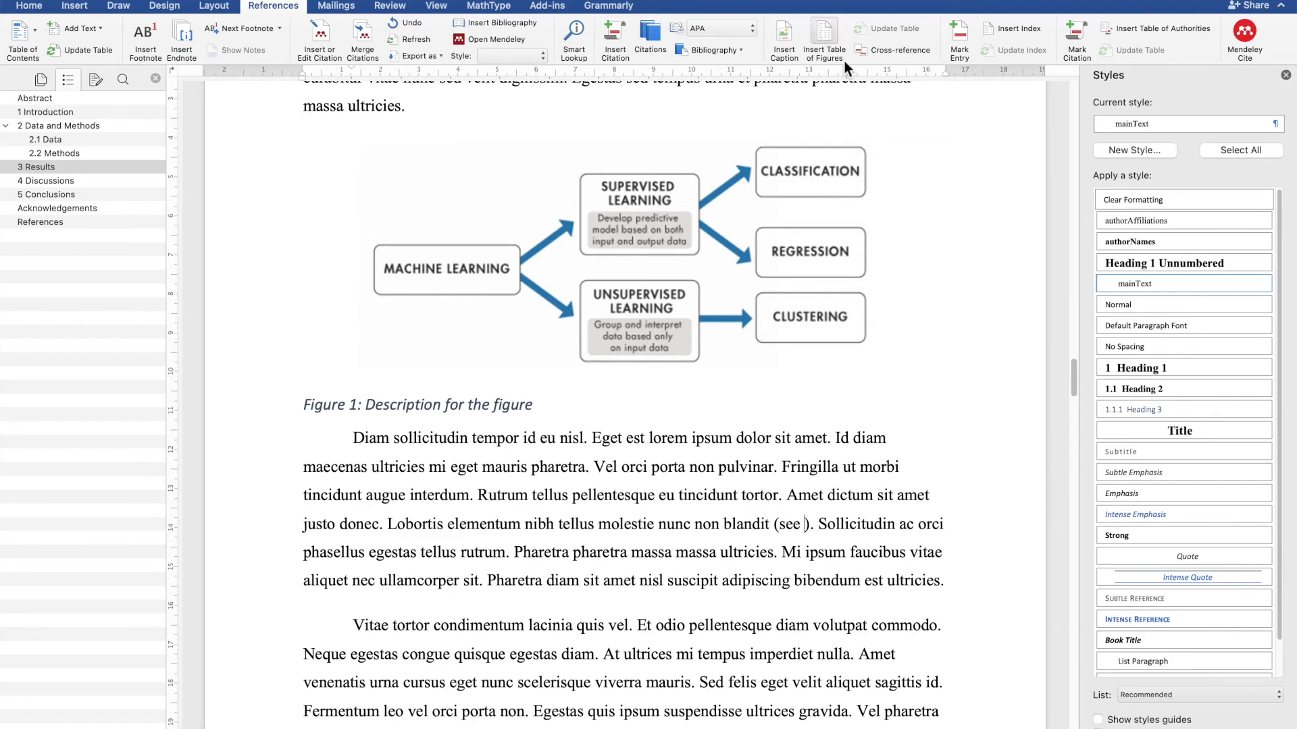
left_click(890, 50)
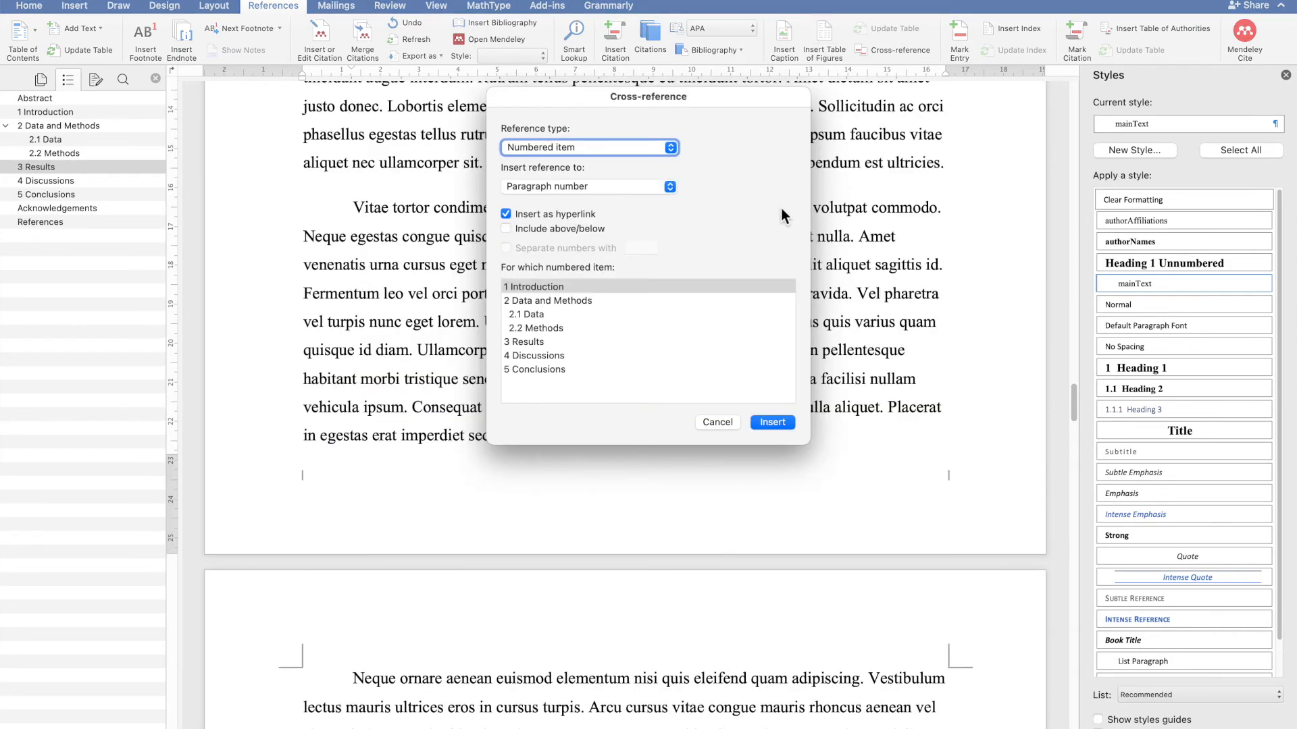
left_click(645, 146)
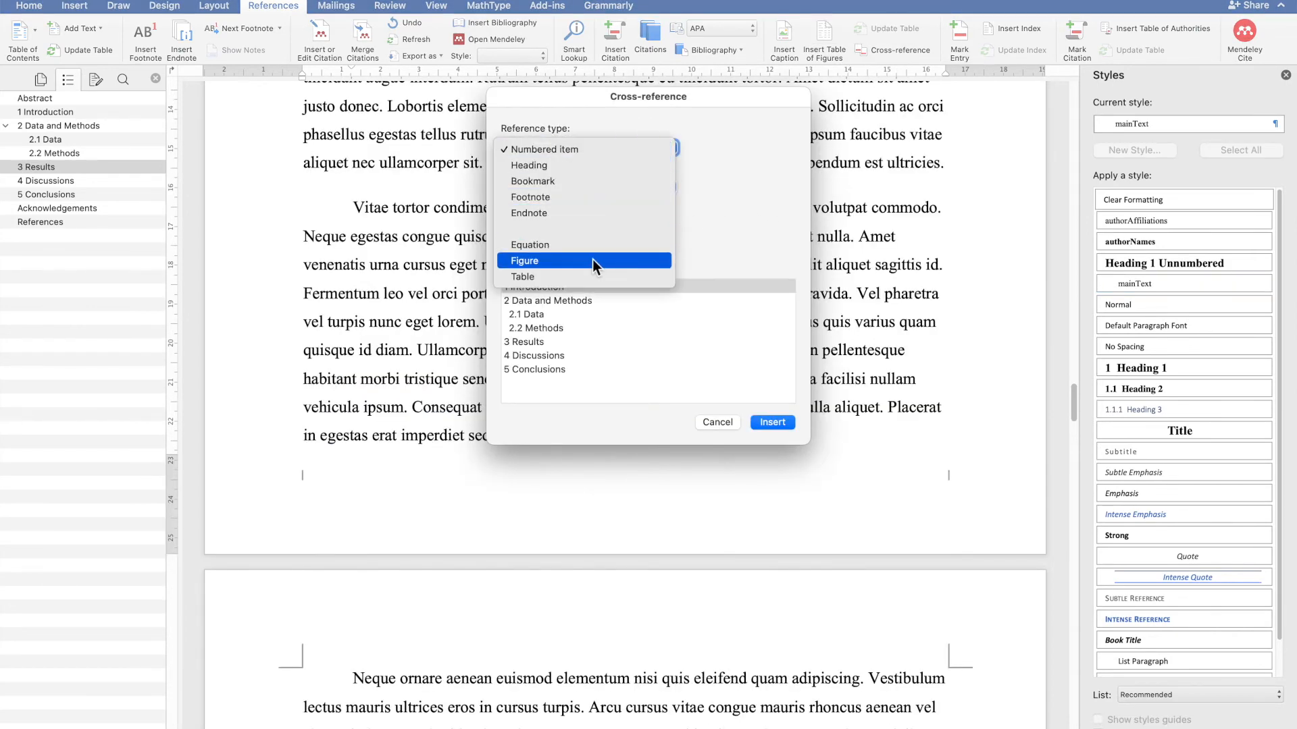
left_click(591, 261)
left_click(620, 188)
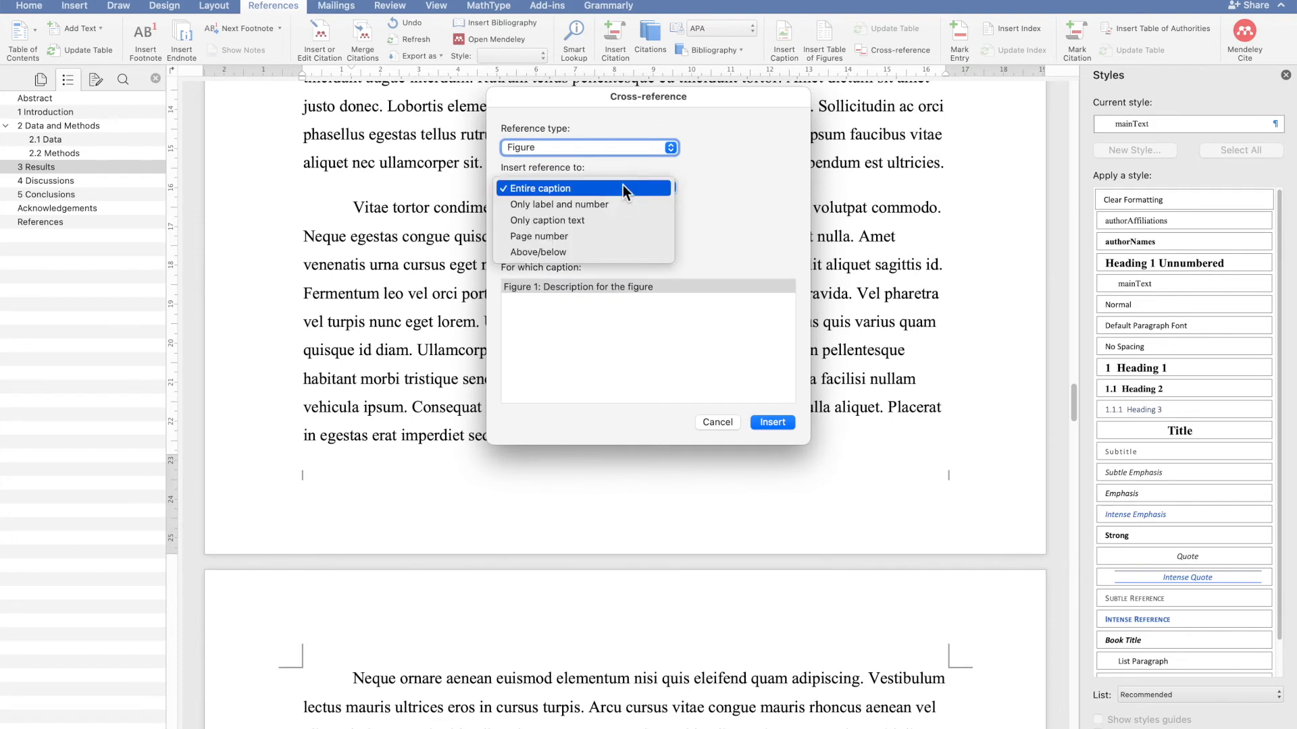
left_click(617, 203)
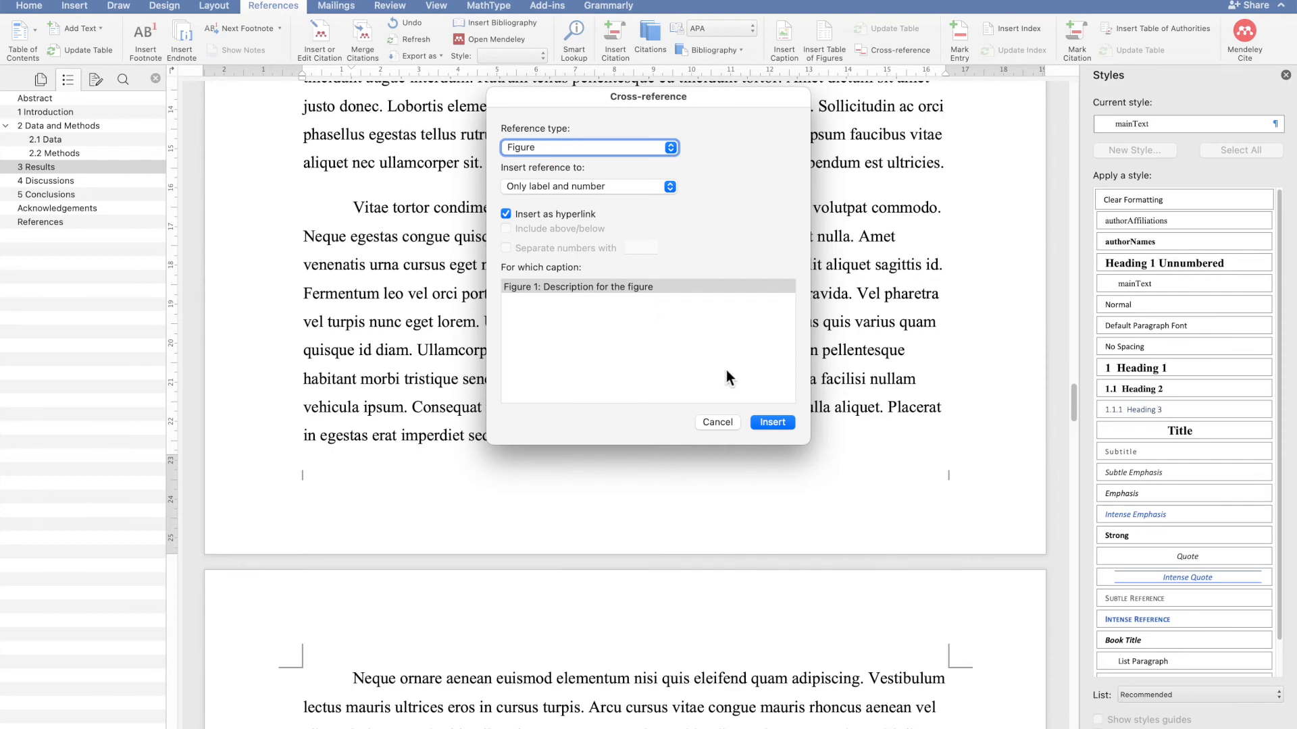
left_click(774, 422)
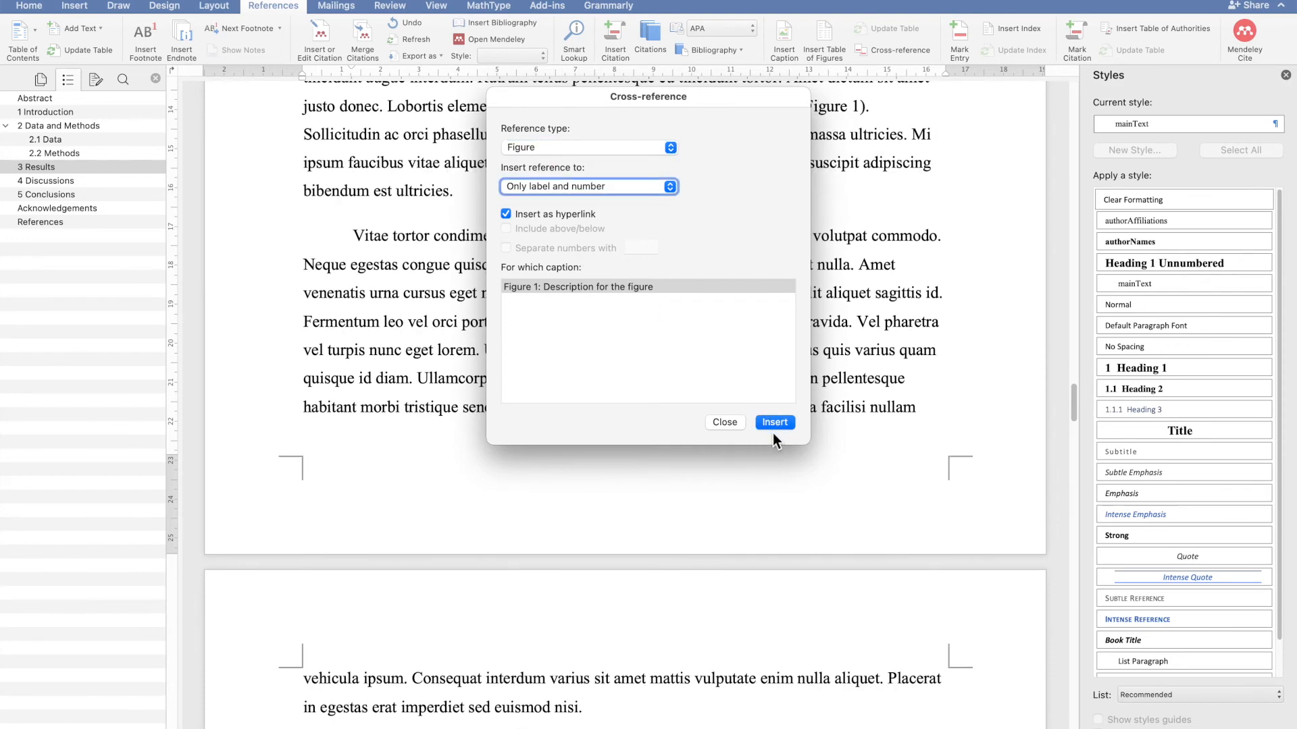
left_click(726, 422)
- Review the figure, its caption and the paragraph containing the new figure reference
scroll(789, 318, "up", 3)
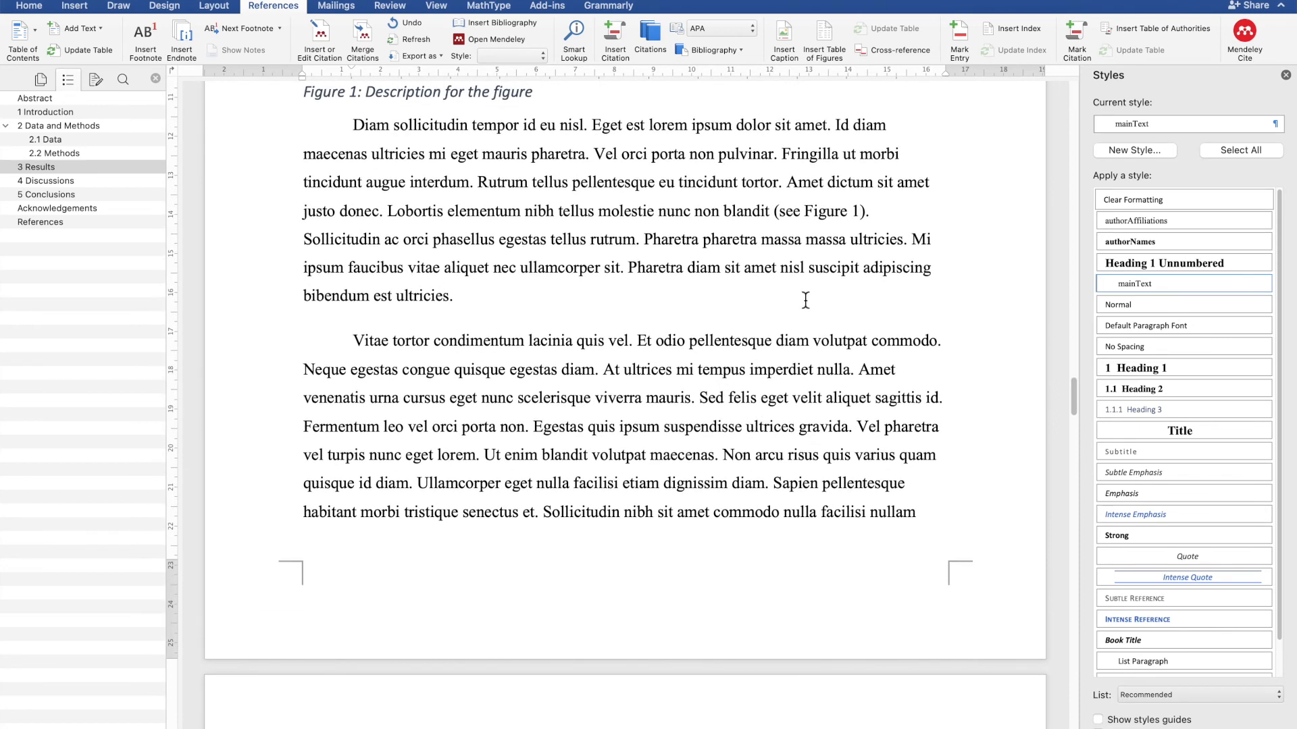
scroll(825, 270, "up", 3)
left_click(819, 272)
scroll(830, 339, "up", 1)
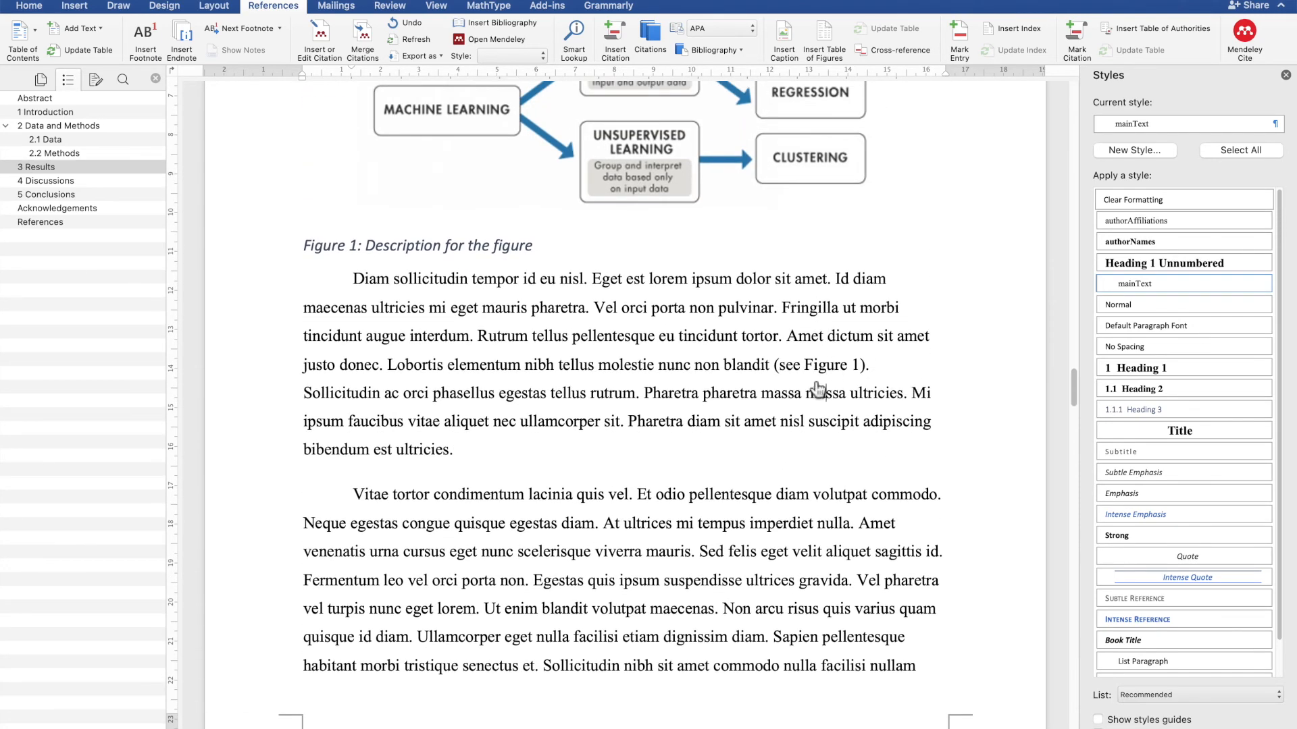
scroll(829, 402, "down", 1)
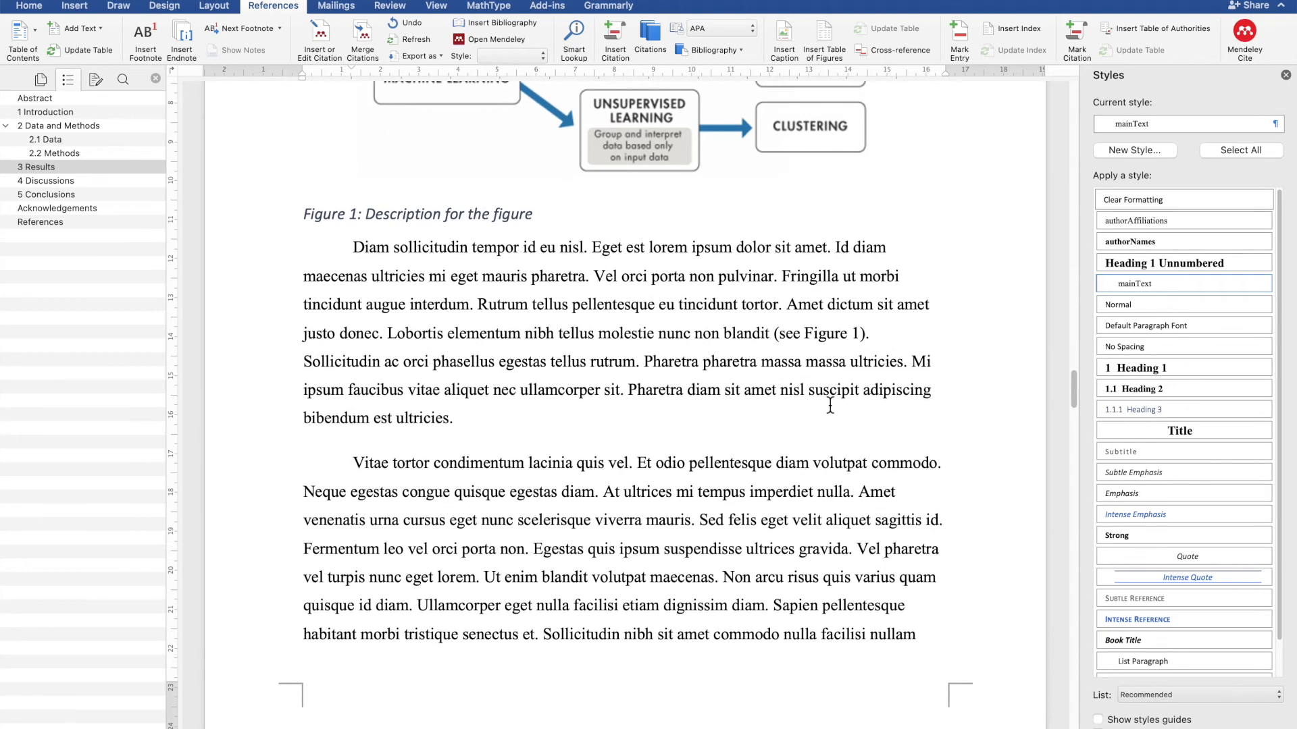
scroll(770, 378, "up", 5)
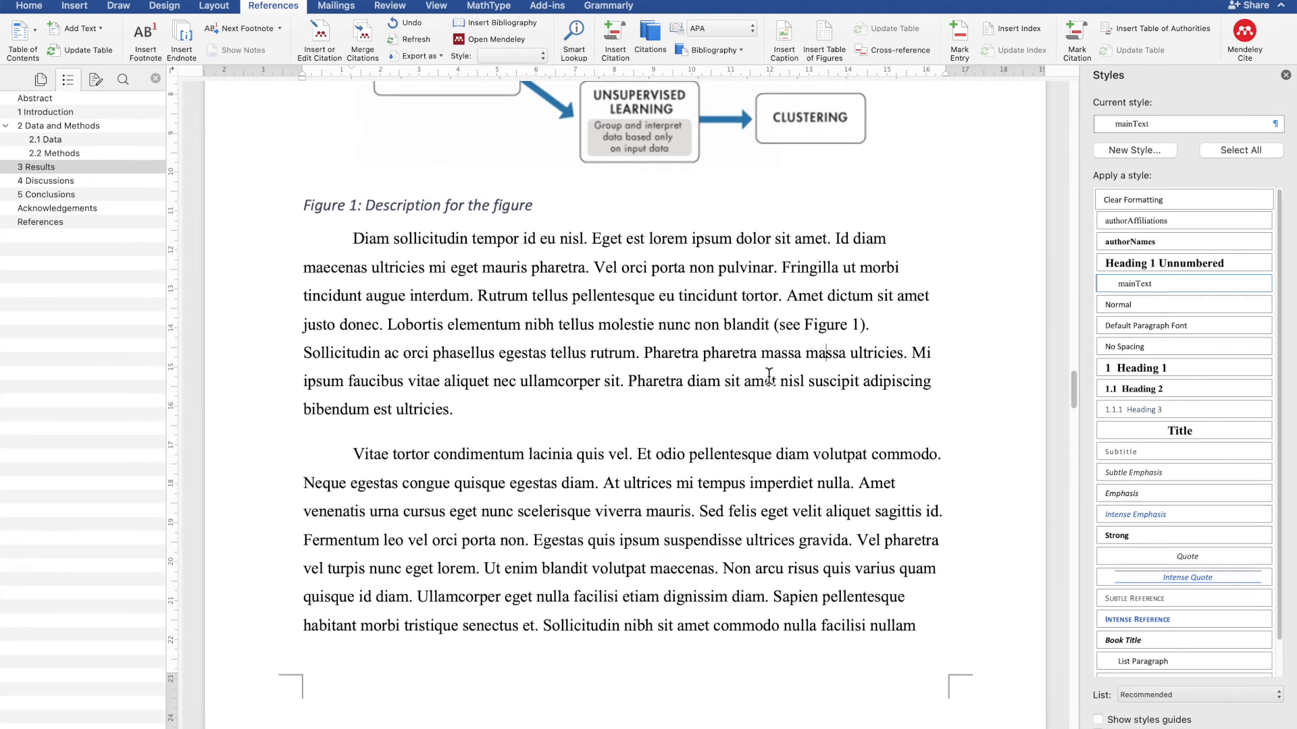
scroll(719, 585, "down", 1)
scroll(719, 585, "up", 1)
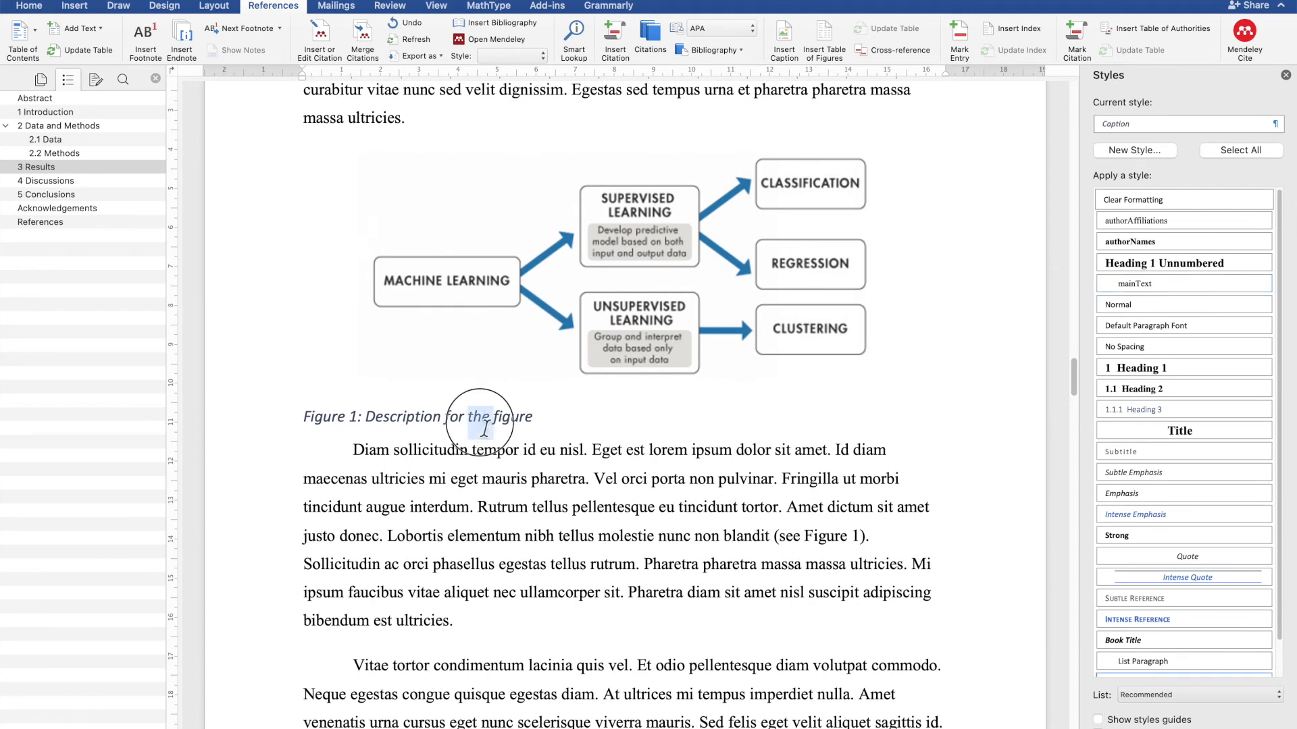
- Modify the Caption style so its font colour is Automatic
triple_click(447, 422)
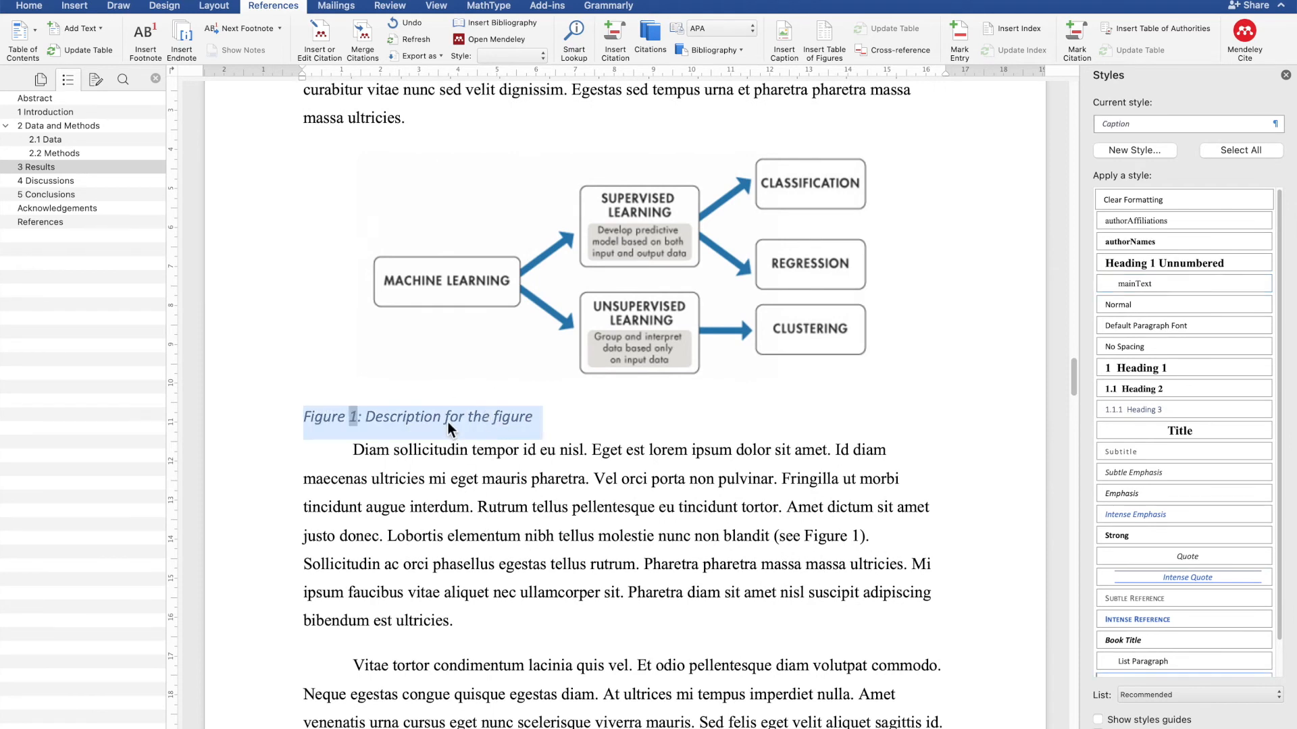
left_click(1277, 124)
left_click(1213, 202)
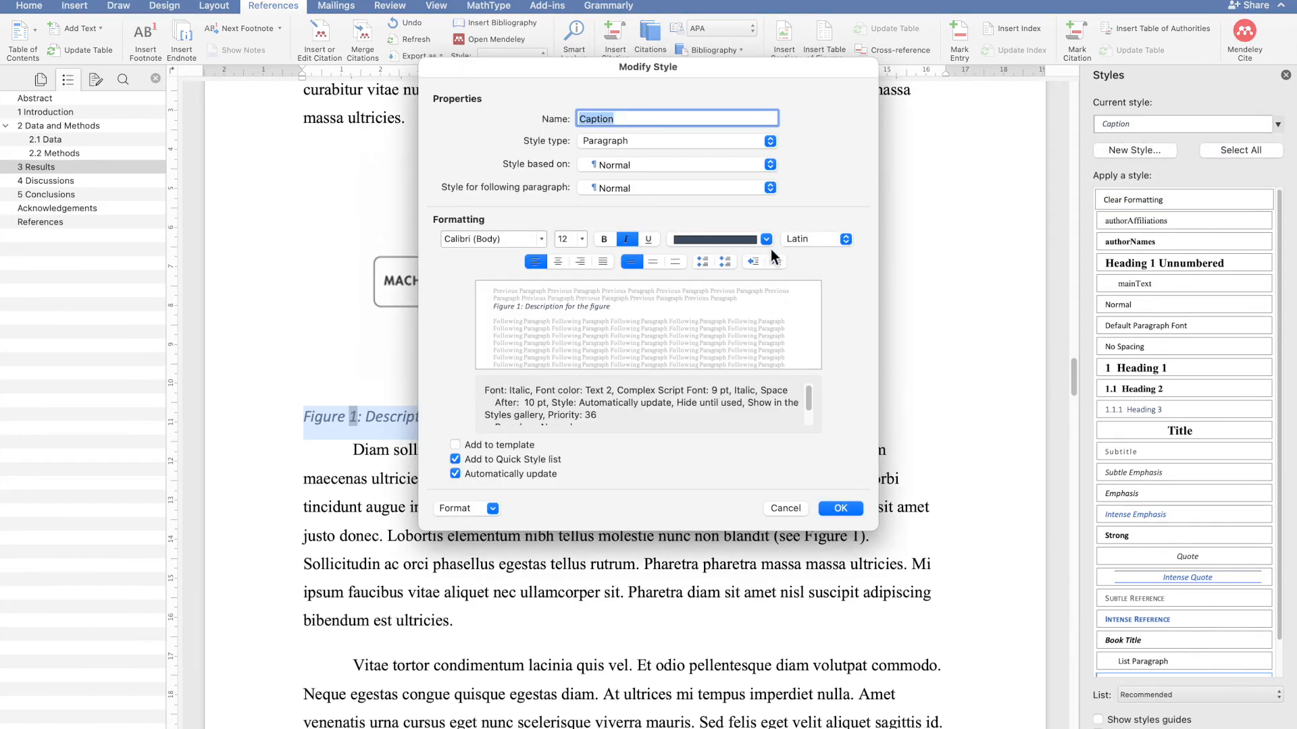
left_click(766, 239)
left_click(756, 266)
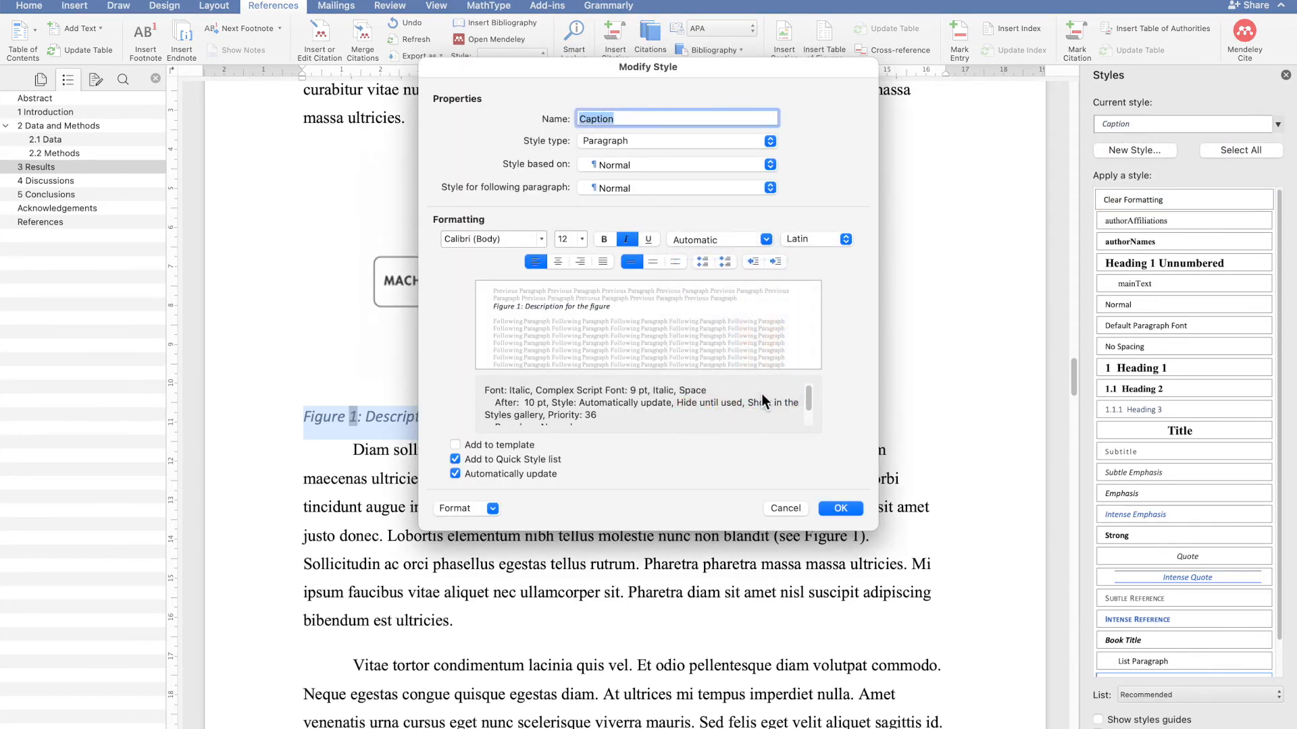
left_click(840, 509)
left_click(595, 482)
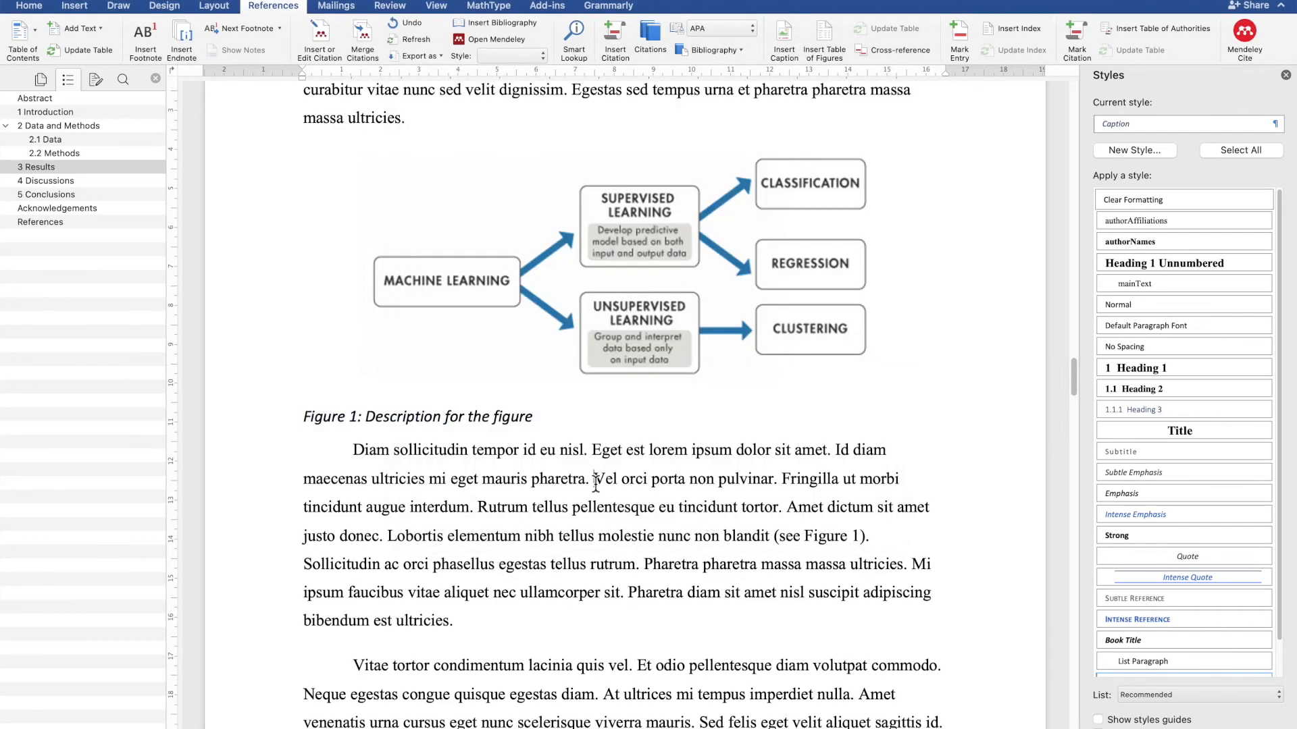
- Set the Caption style's paragraph alignment to centered
triple_click(536, 420)
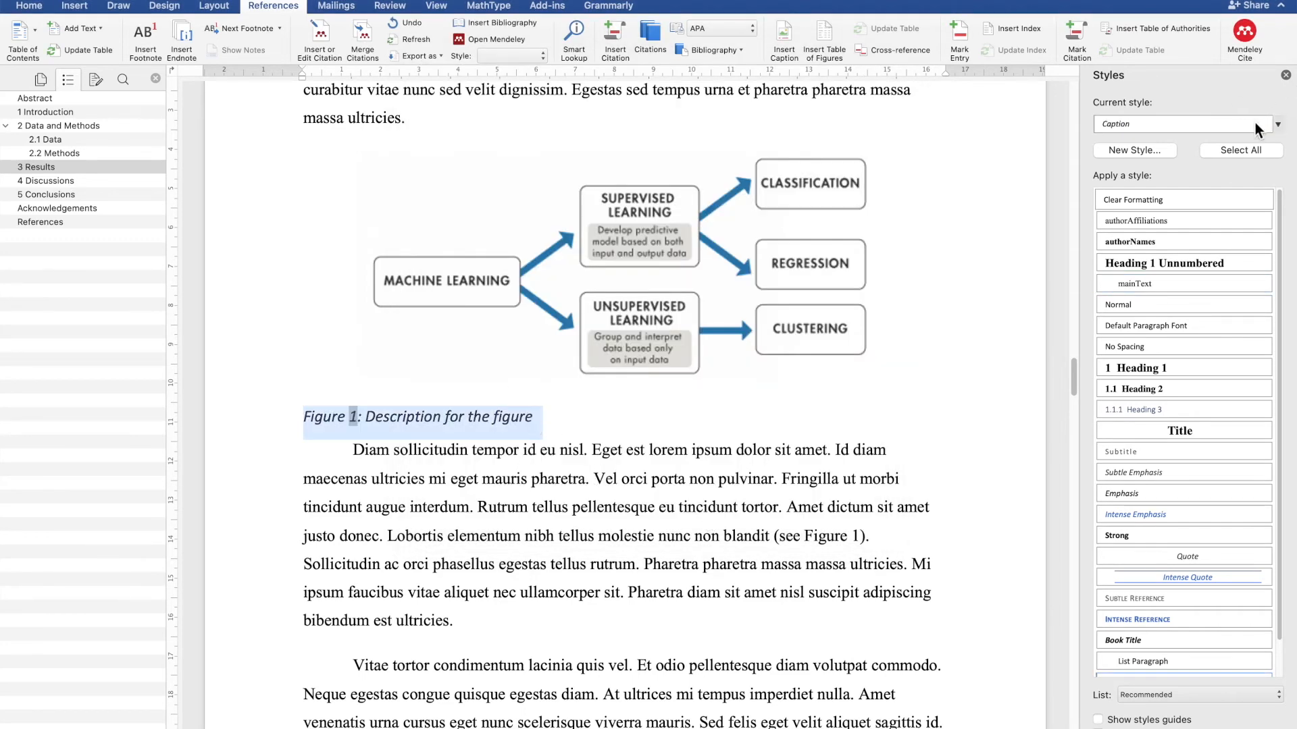
left_click(1277, 129)
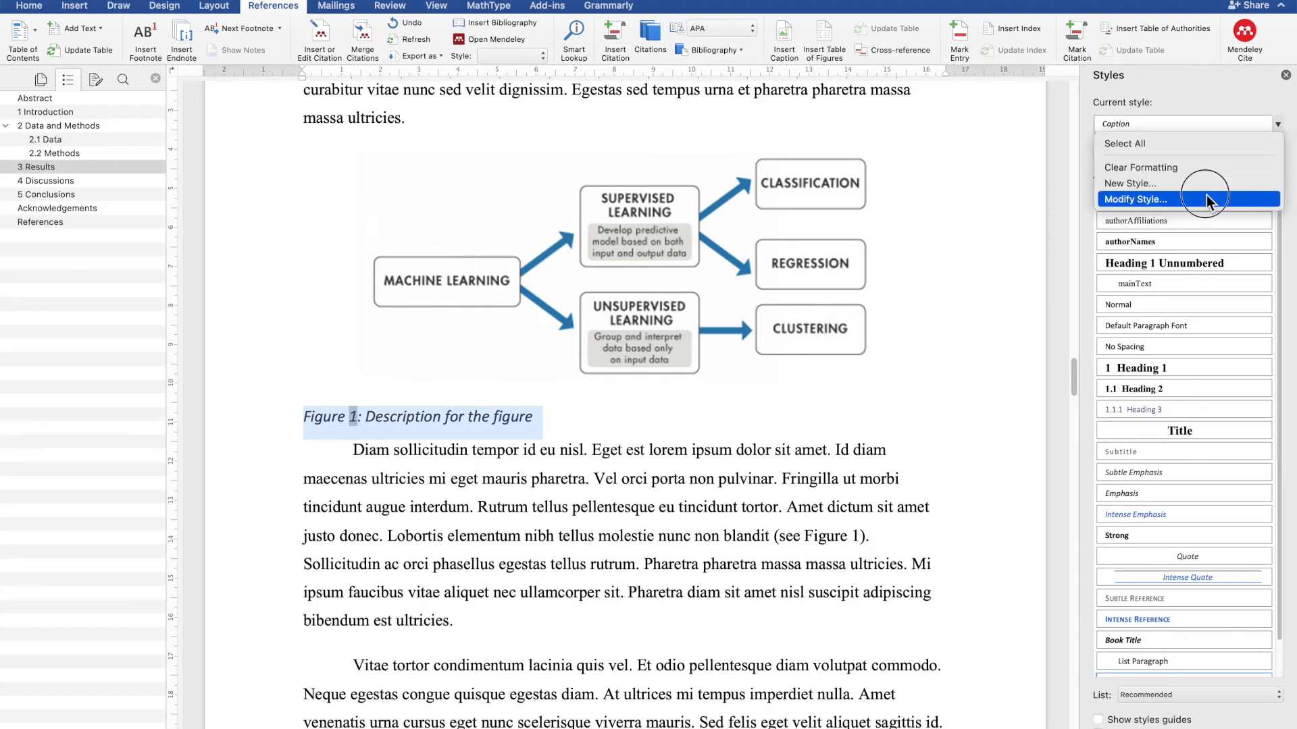
left_click(1207, 196)
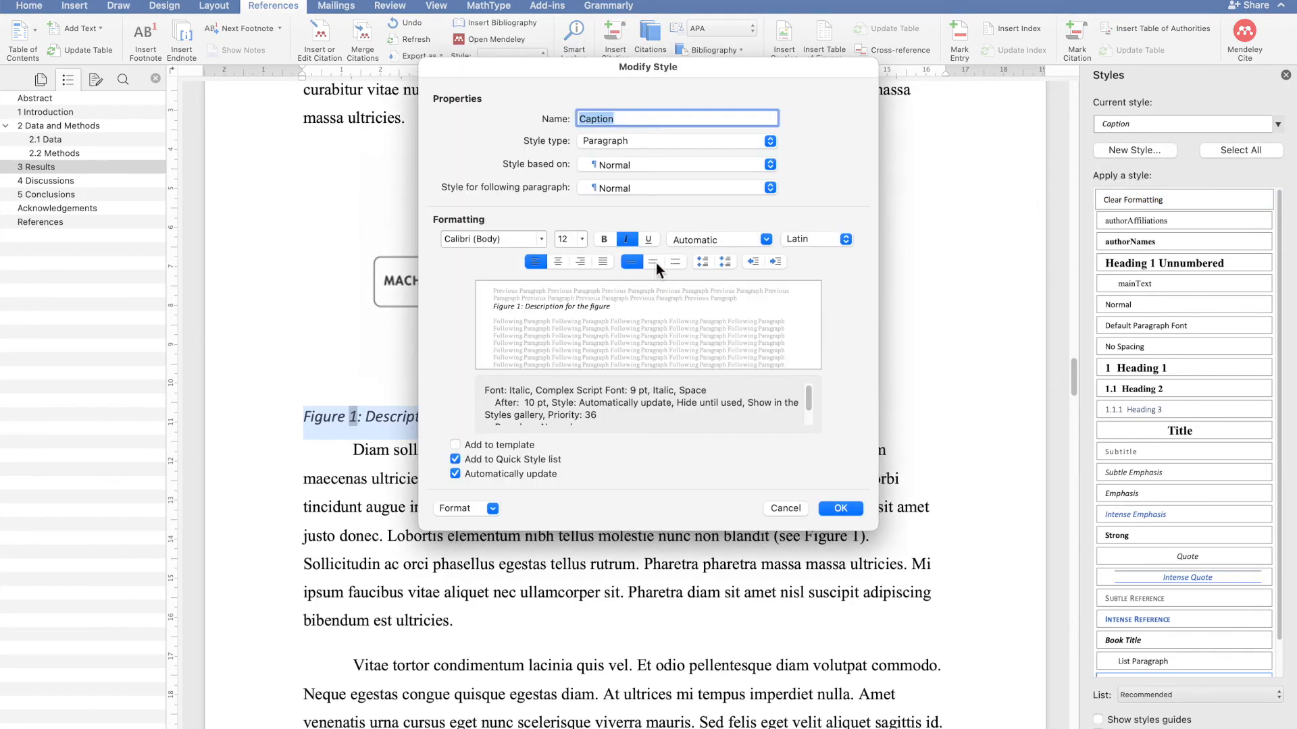
left_click(559, 264)
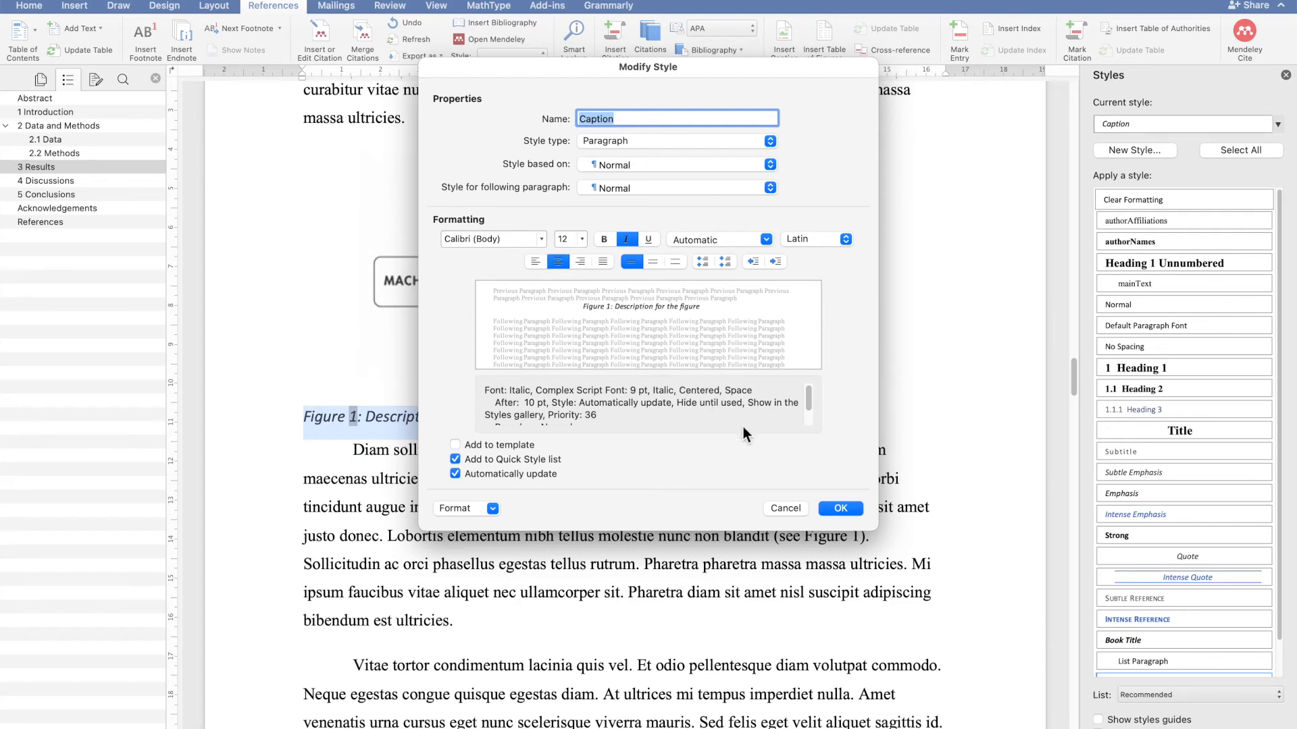
left_click(840, 508)
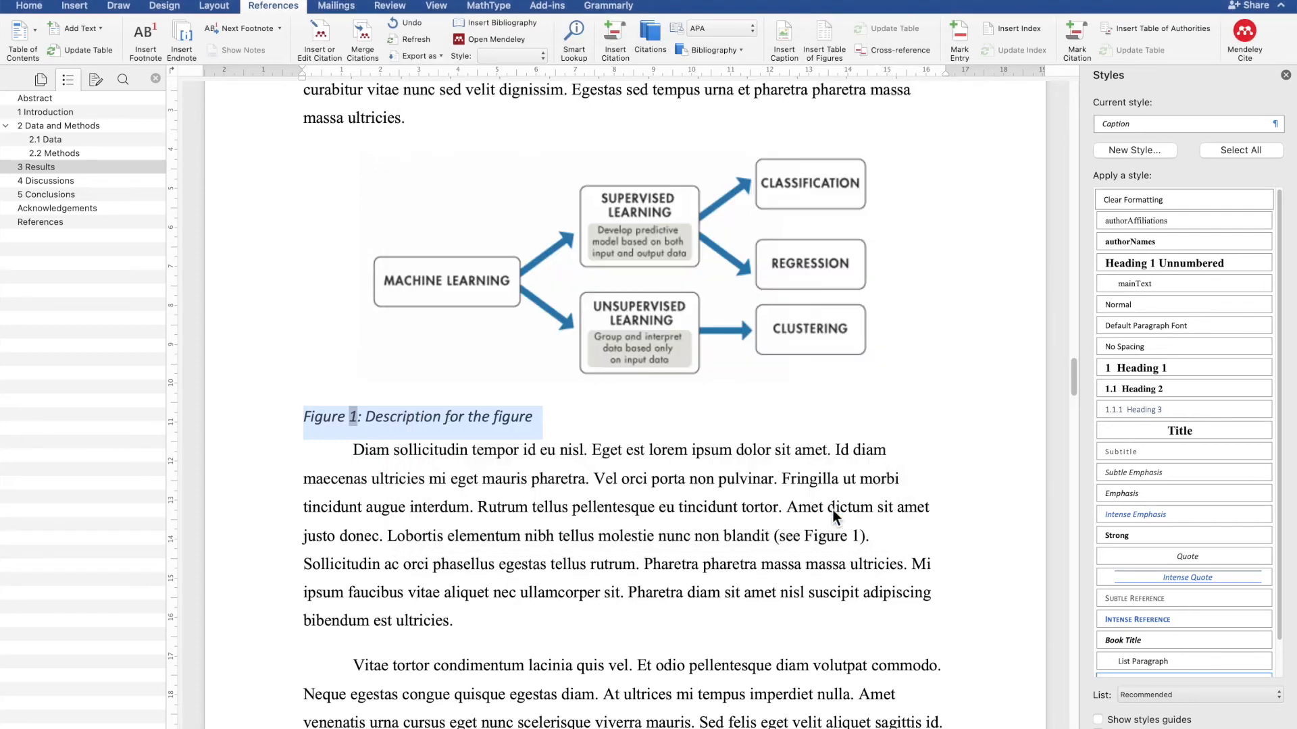
left_click(718, 514)
left_click(503, 426)
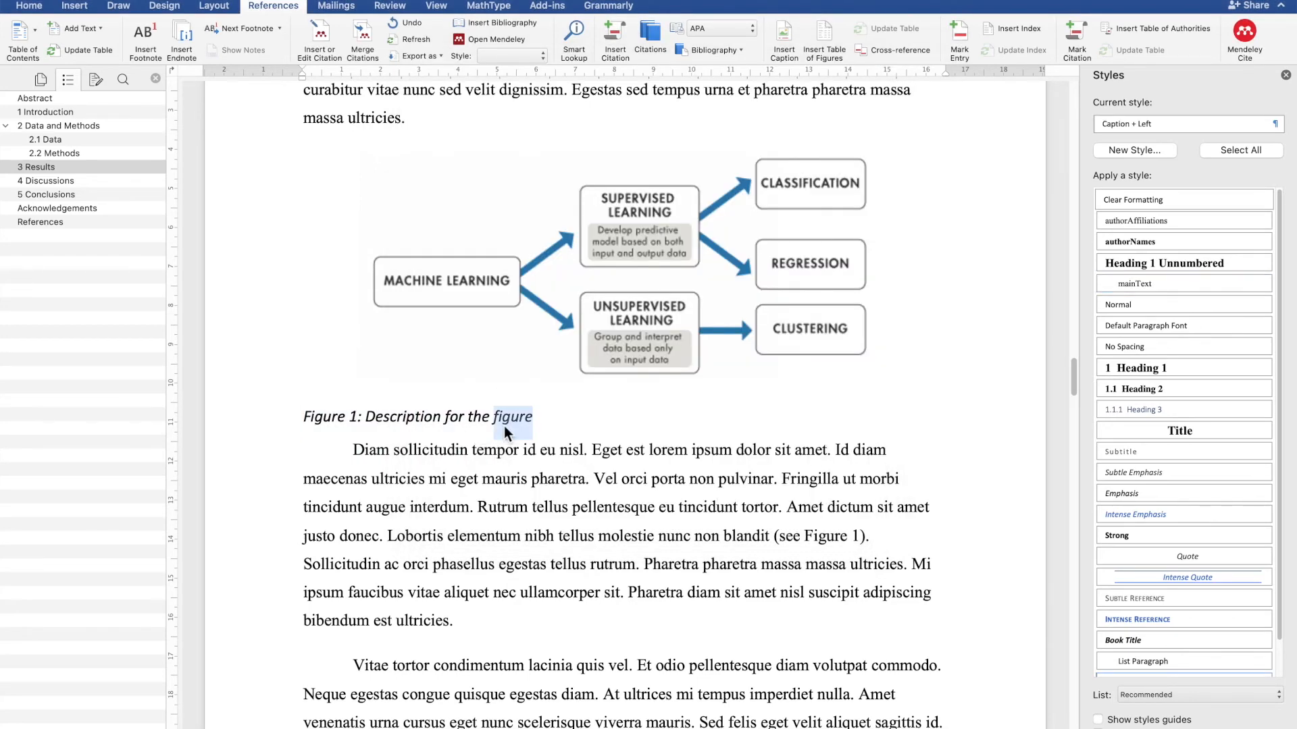
triple_click(504, 425)
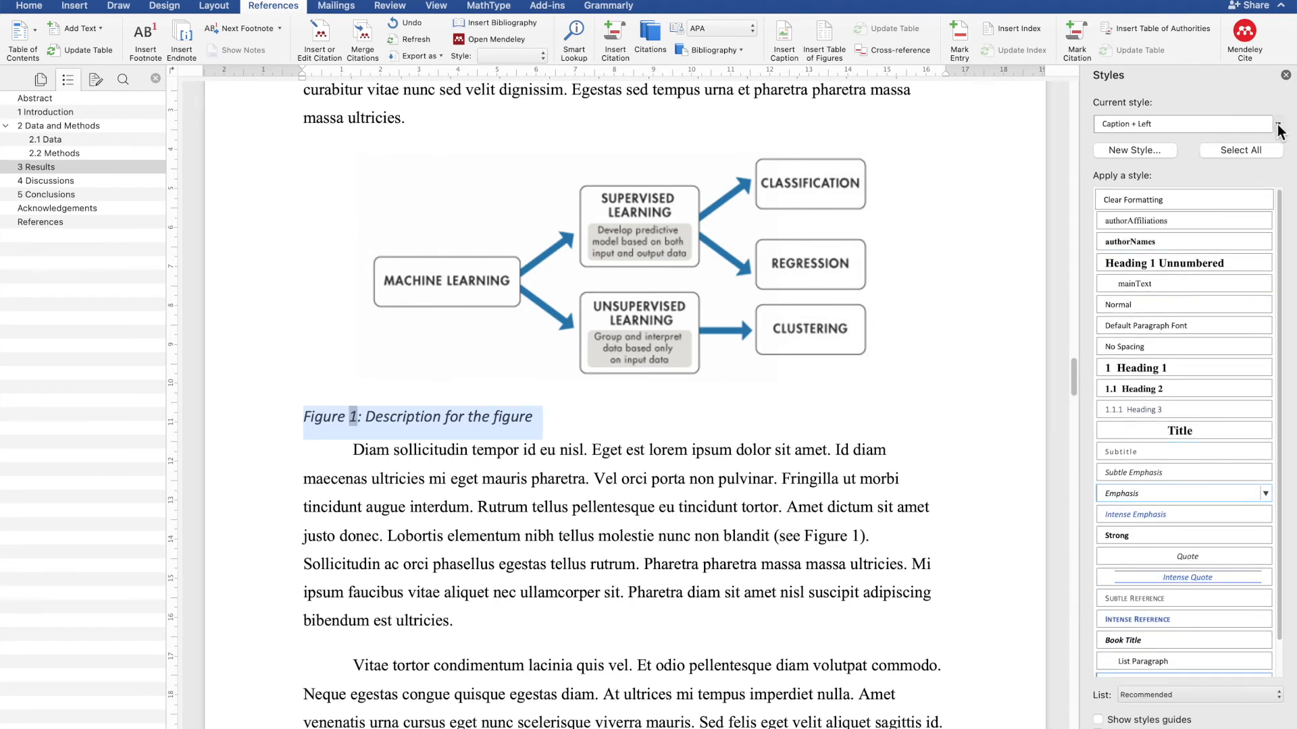
left_click(1196, 128)
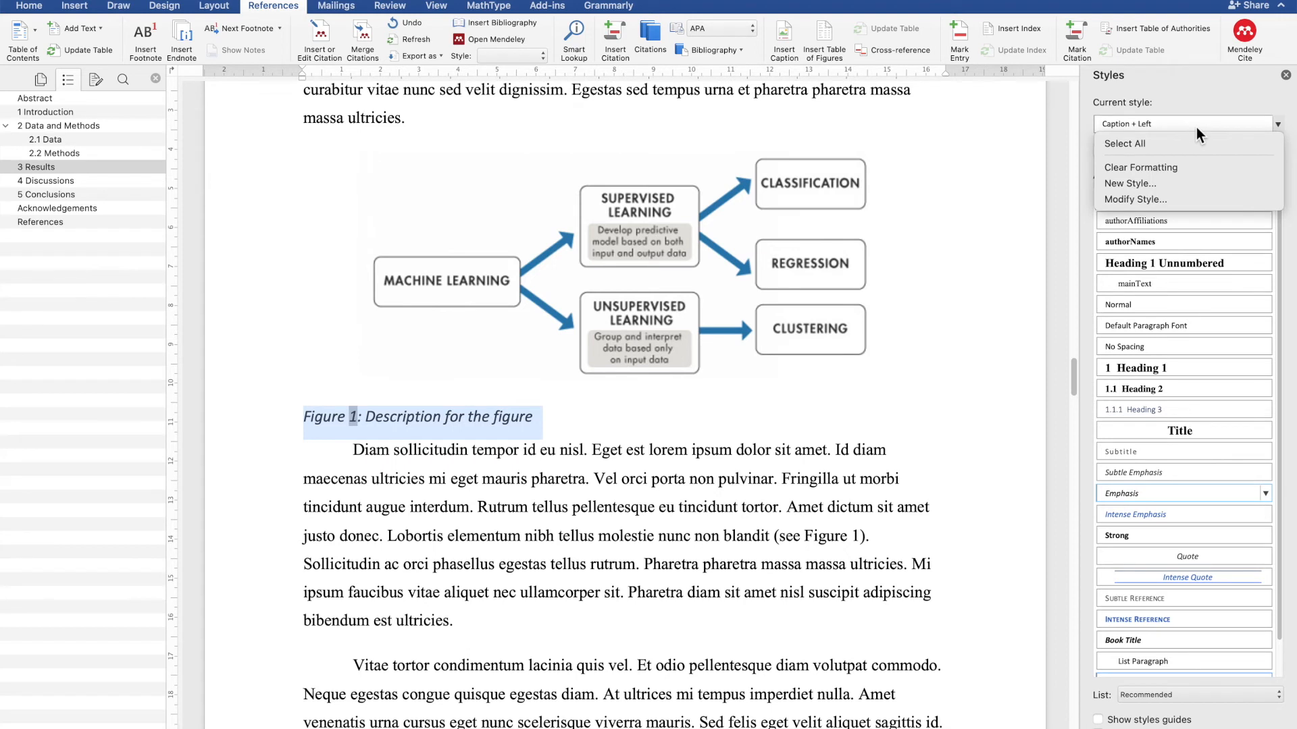
key("Down")
key("Return")
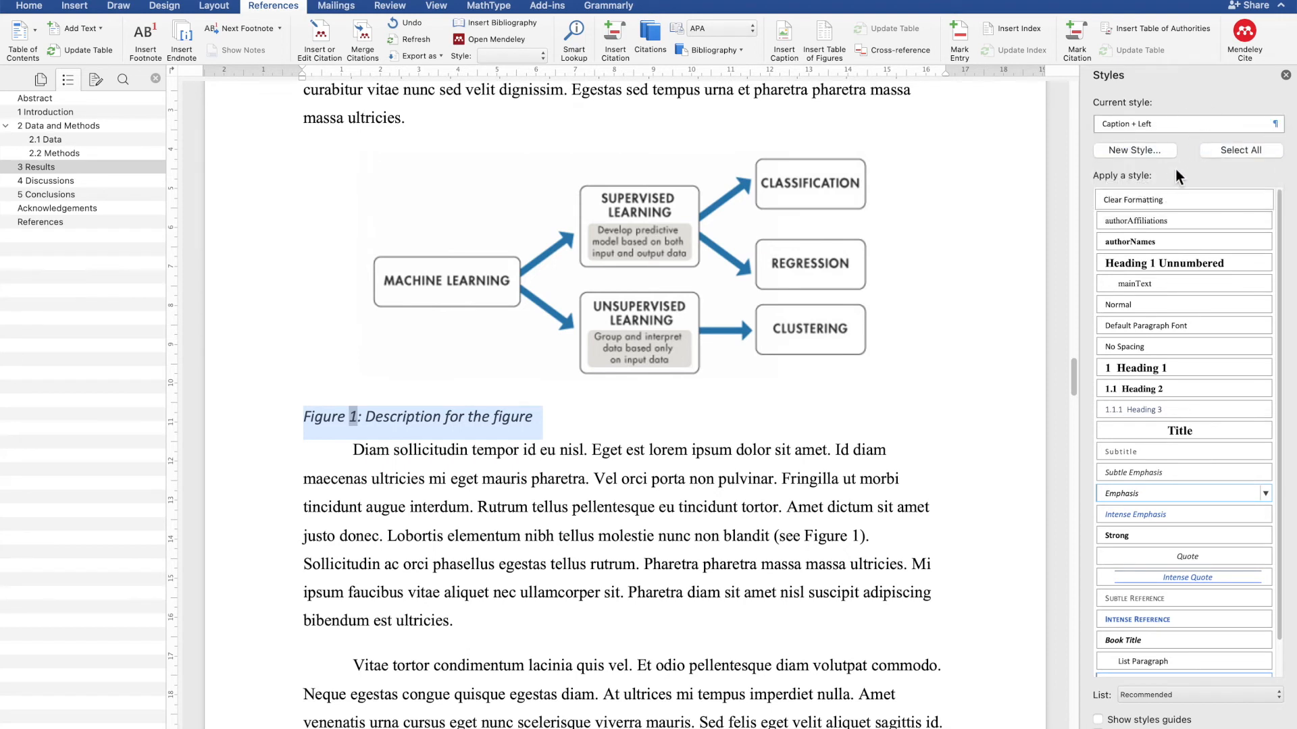
- Set the Caption style's paragraph alignment back to left
left_click(1277, 125)
left_click(1205, 199)
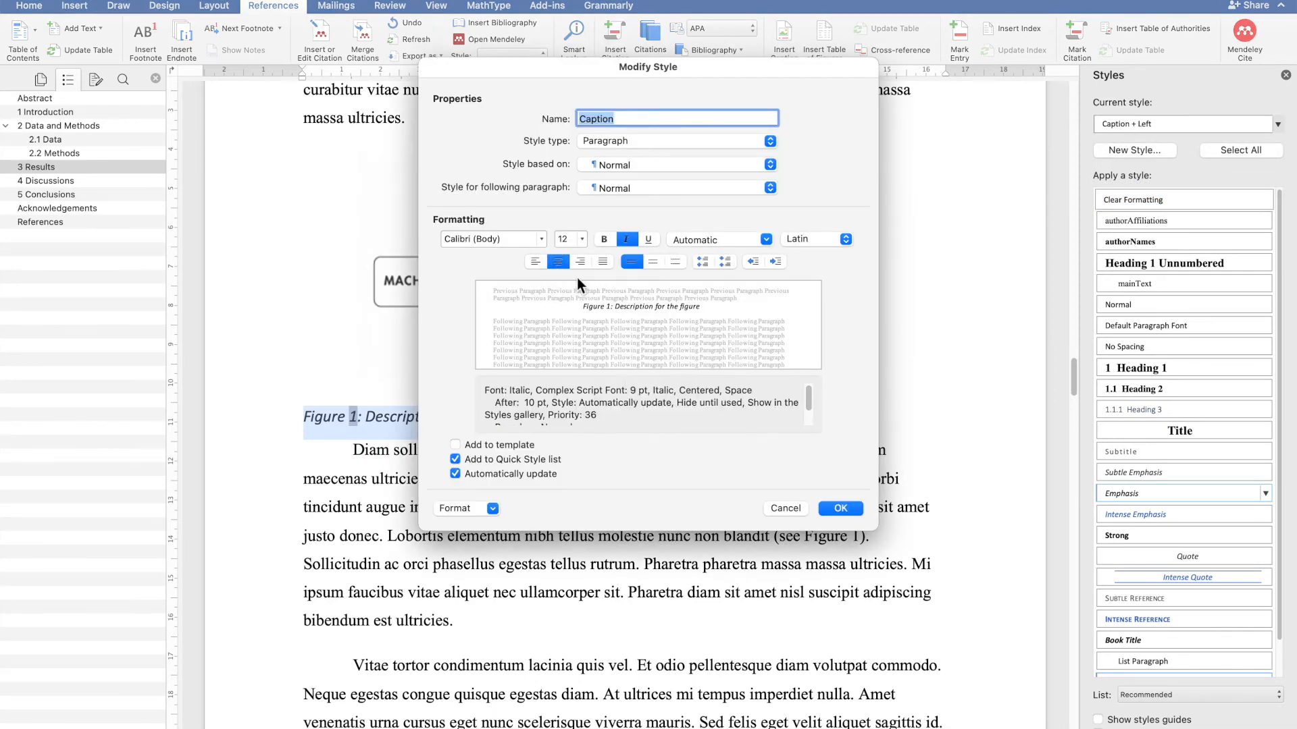
left_click(542, 265)
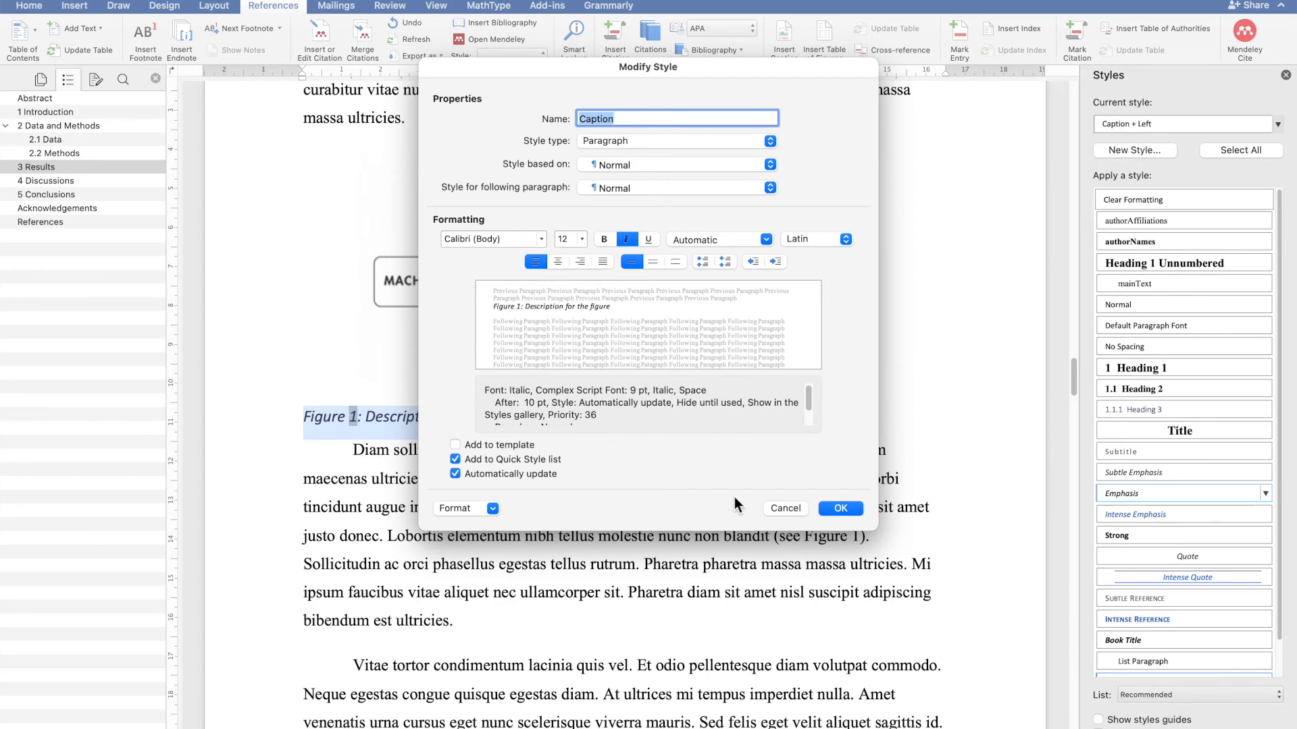
left_click(833, 512)
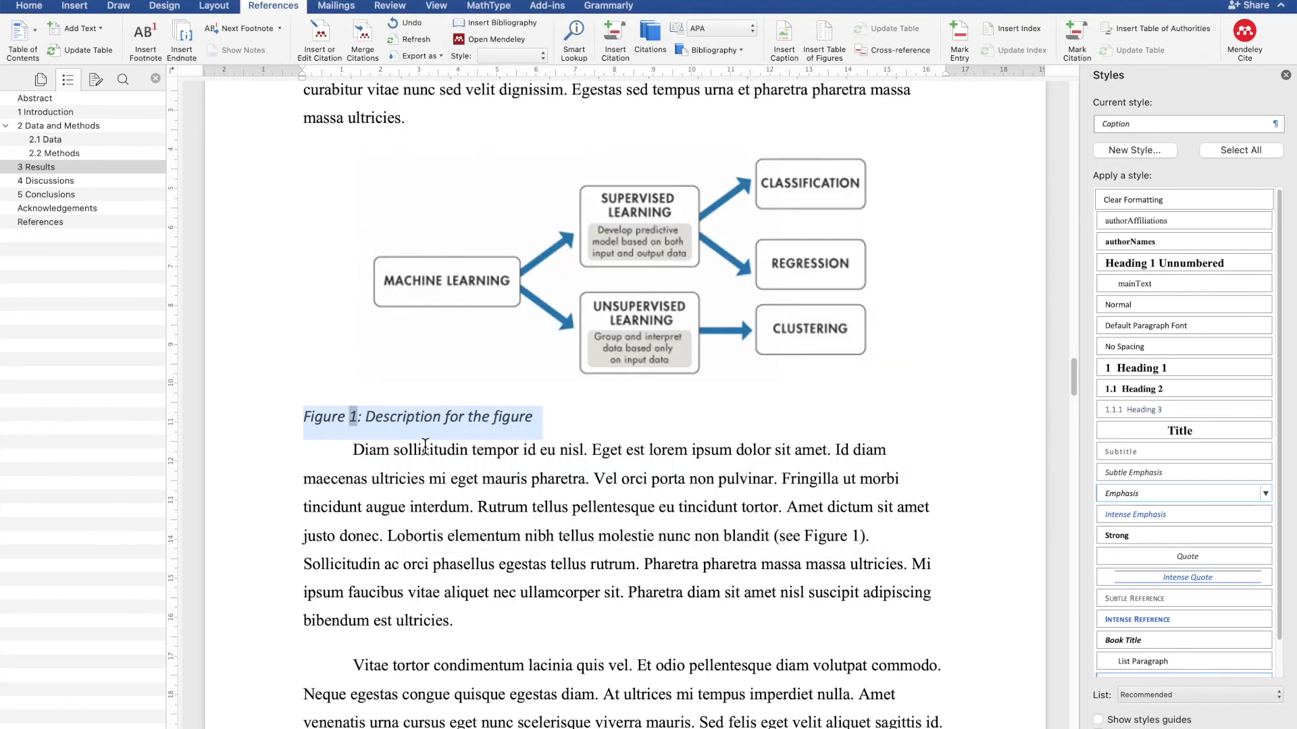
- Center the 'Figure 1: Description for the figure' caption paragraph directly
left_click(444, 426)
triple_click(448, 420)
left_click(39, 8)
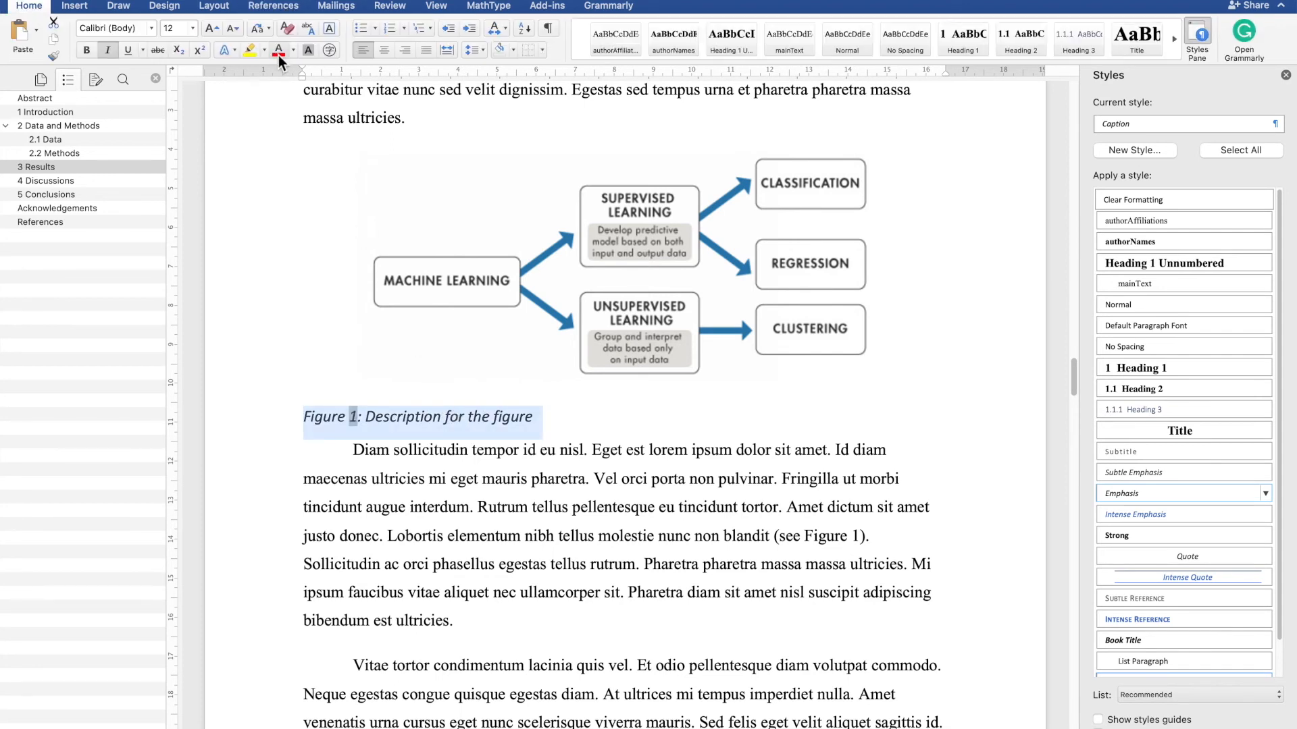
left_click(383, 50)
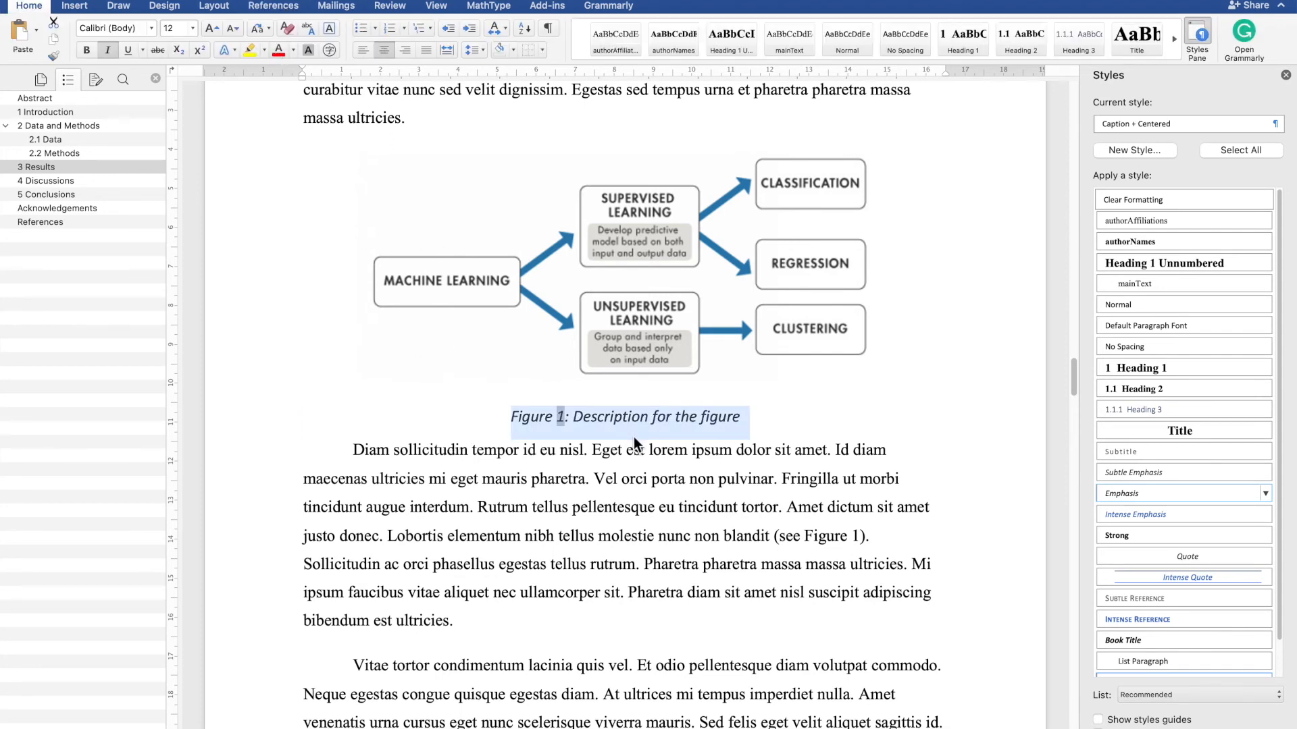
left_click(668, 505)
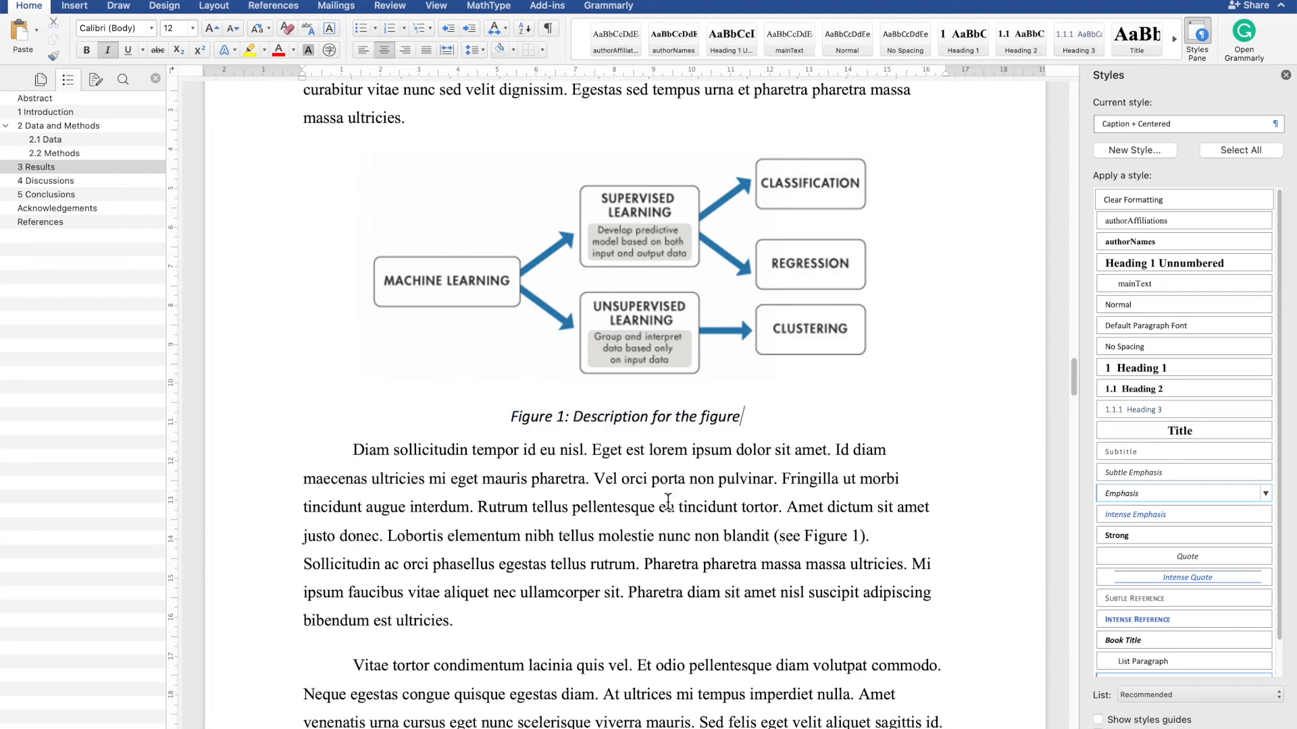
left_click(727, 425)
- Scroll through the document to review the sections from the title down to References
scroll(828, 545, "down", 15)
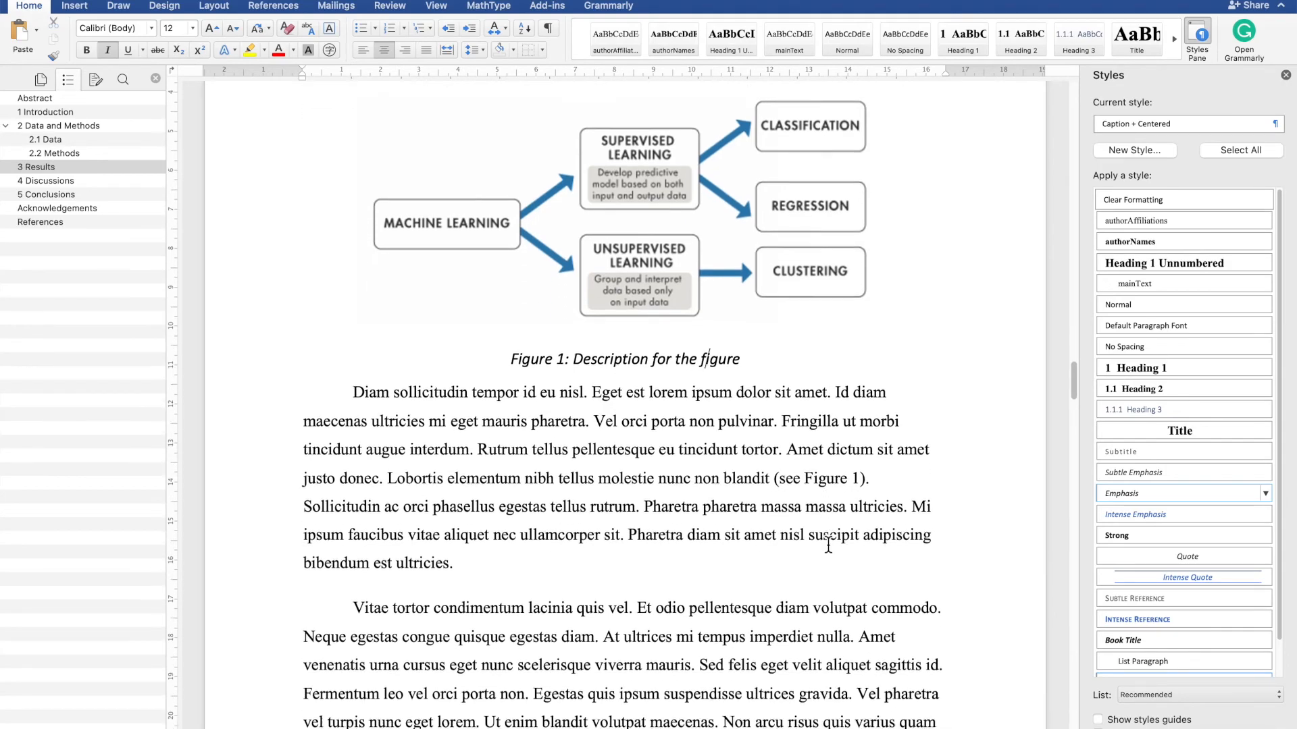
scroll(828, 544, "up", 20)
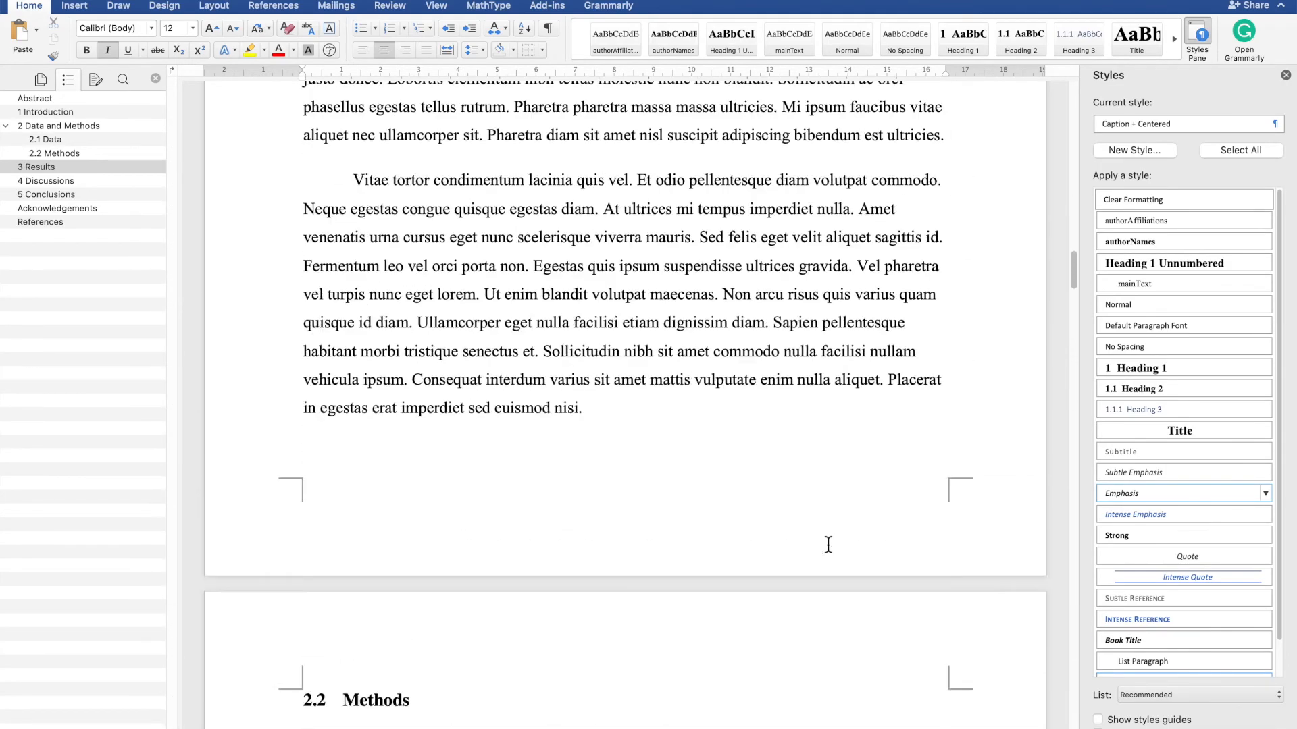
scroll(828, 544, "up", 10)
scroll(828, 544, "down", 10)
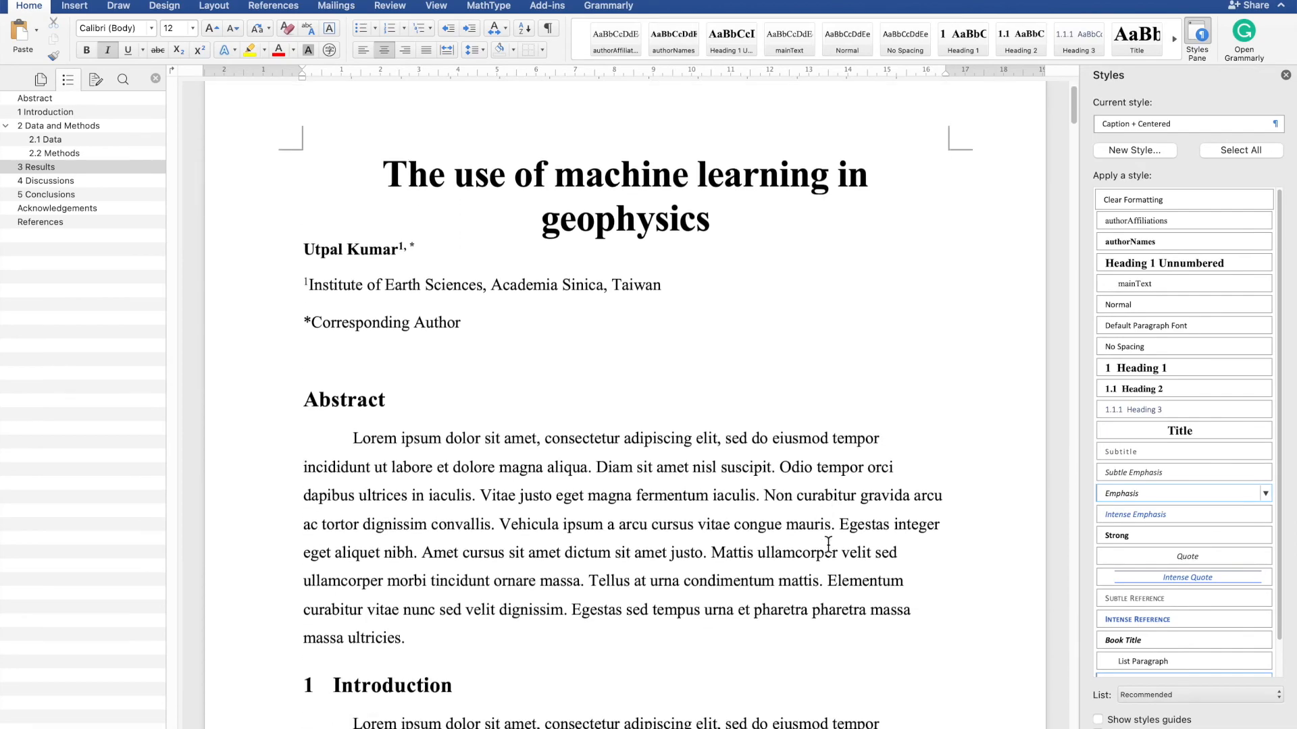
scroll(829, 545, "down", 20)
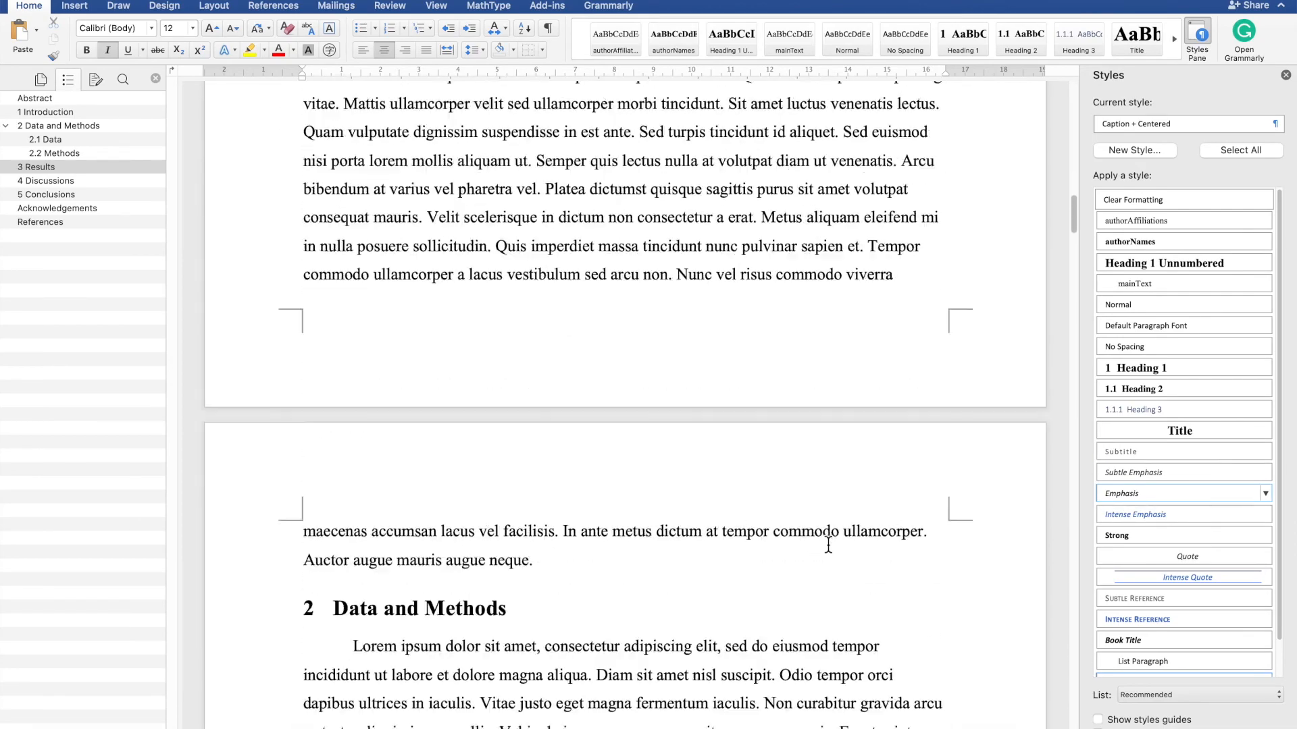
scroll(828, 545, "up", 15)
scroll(828, 545, "down", 20)
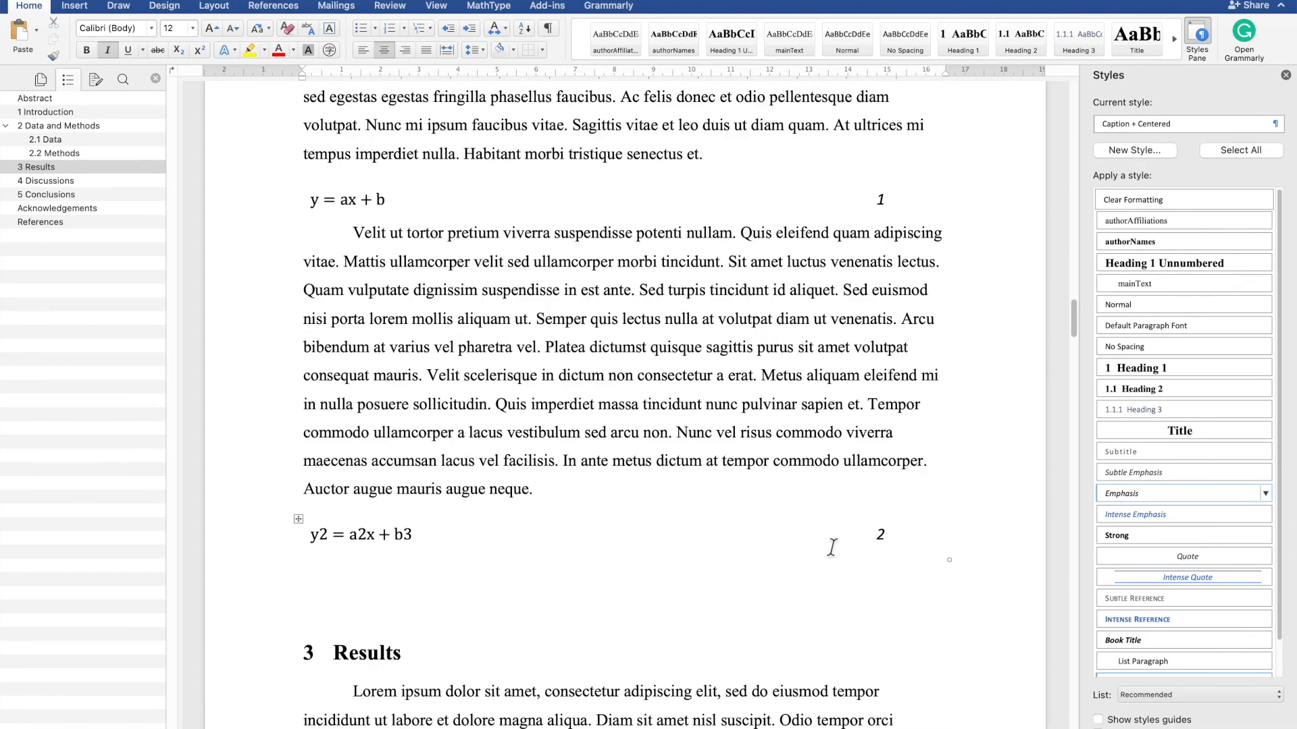
scroll(828, 544, "down", 20)
scroll(828, 545, "up", 15)
scroll(828, 544, "down", 20)
scroll(828, 545, "up", 20)
scroll(828, 545, "down", 15)
left_click(492, 516)
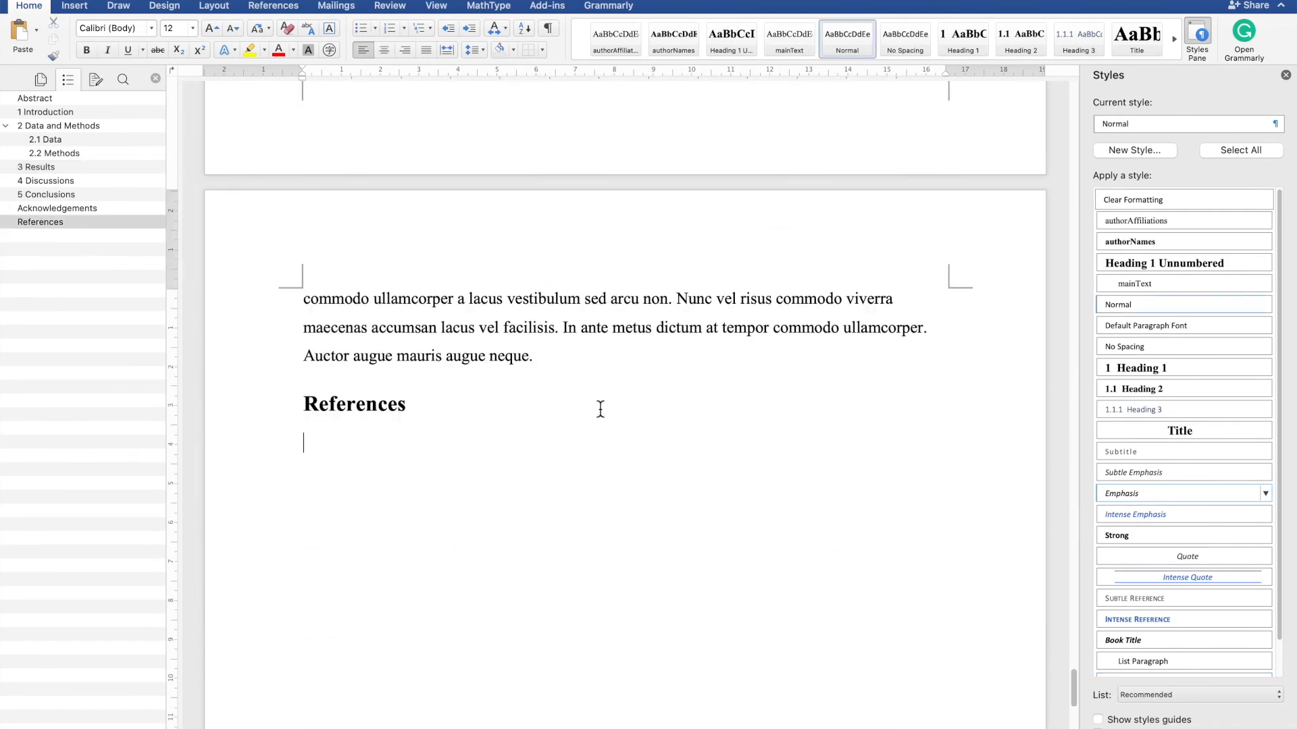
scroll(601, 409, "up", 1)
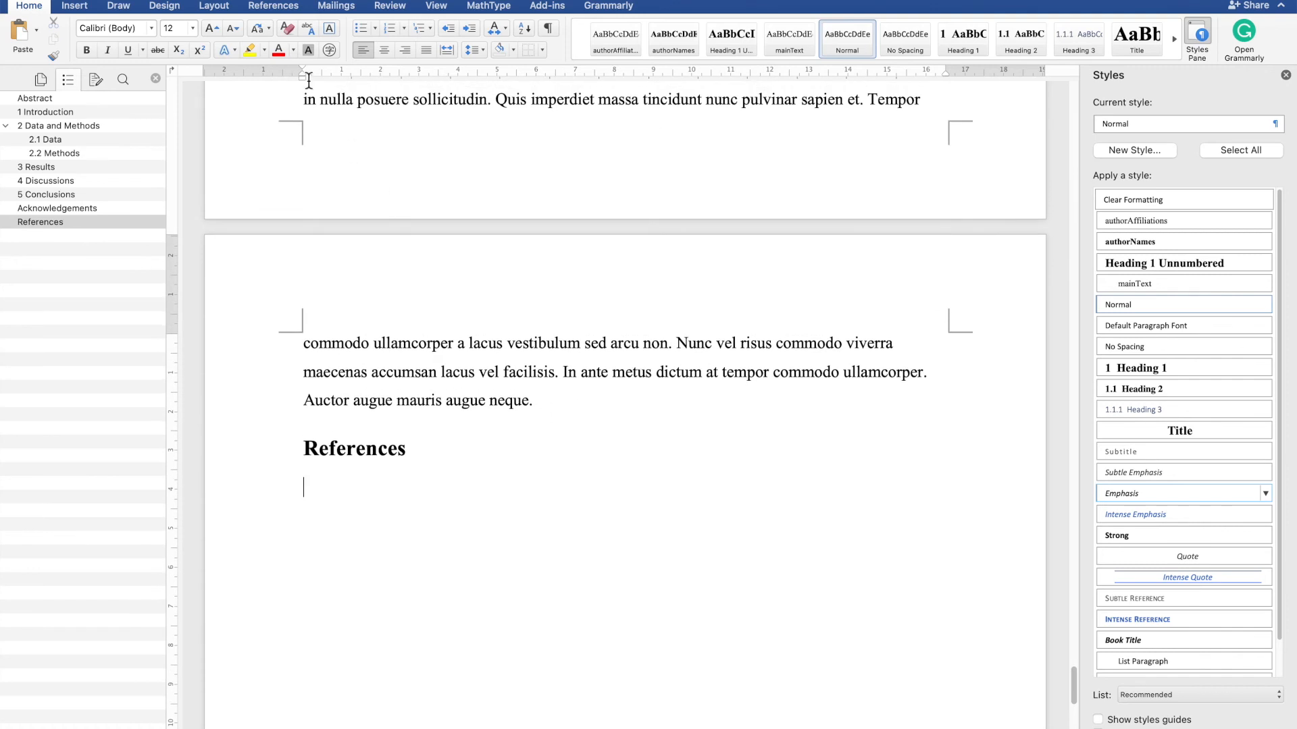
left_click(269, 9)
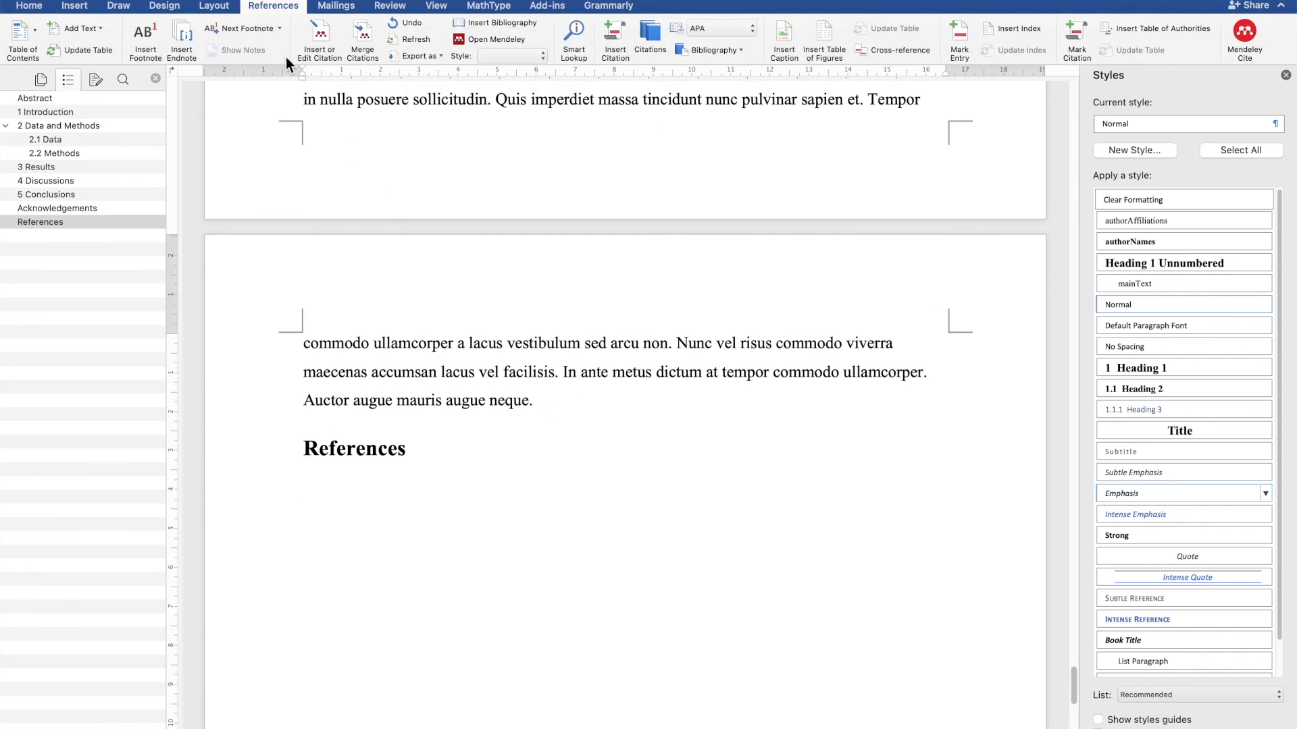
left_click(325, 43)
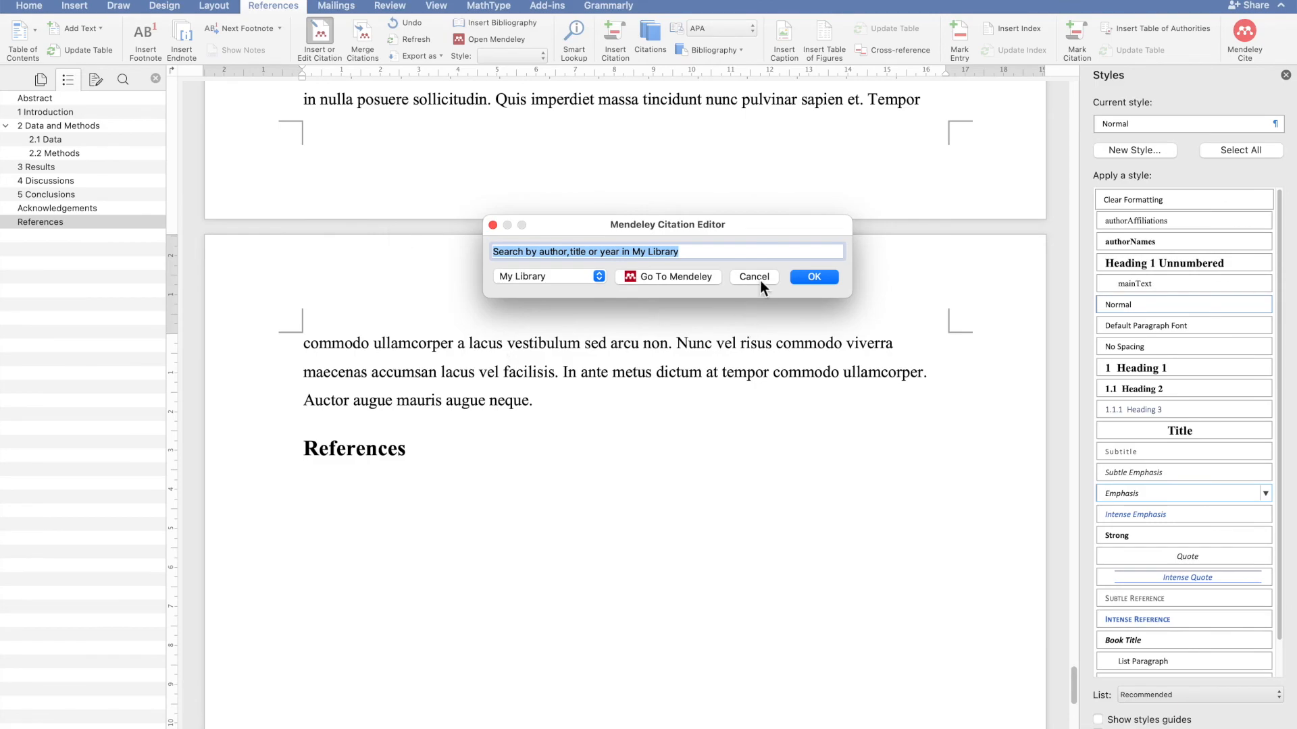
left_click(755, 277)
- Insert a Mendeley citation after 'bibendum est ultricies' below the figure, searching 'kum' and choosing the first result
scroll(679, 334, "up", 15)
scroll(679, 333, "up", 10)
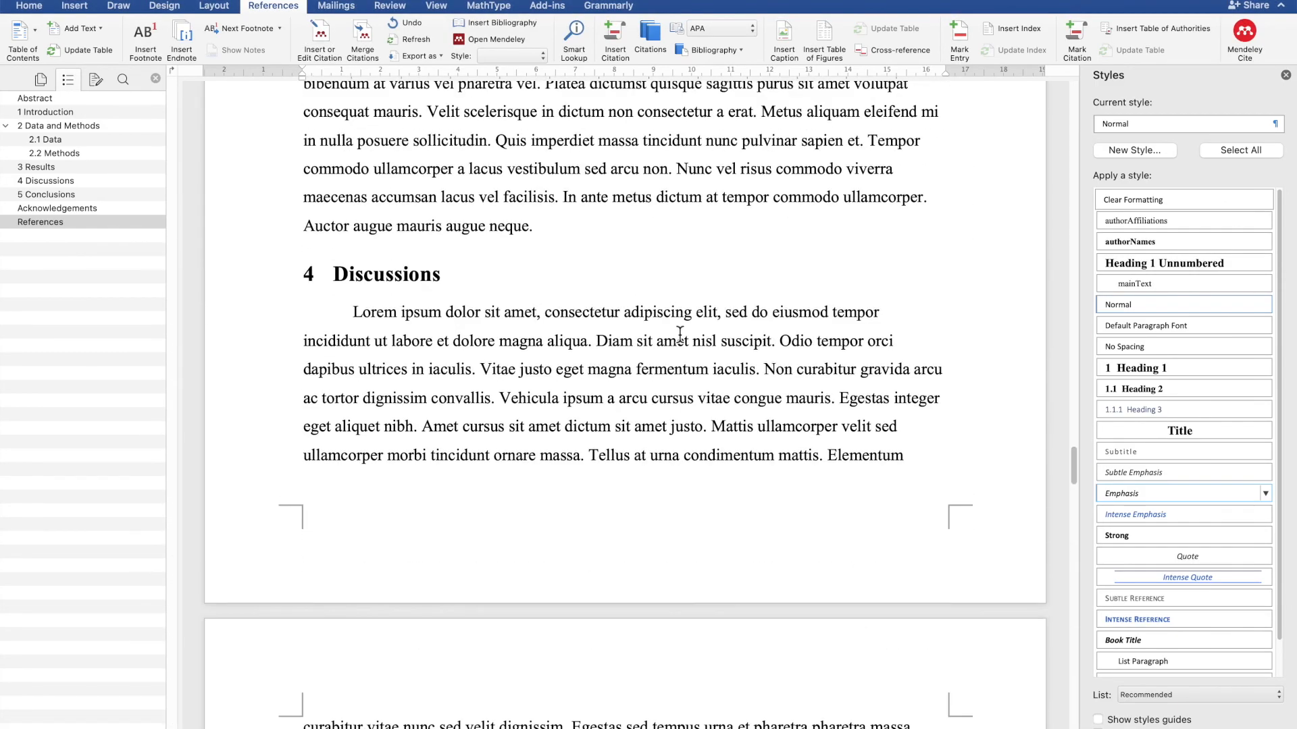
scroll(681, 438, "up", 20)
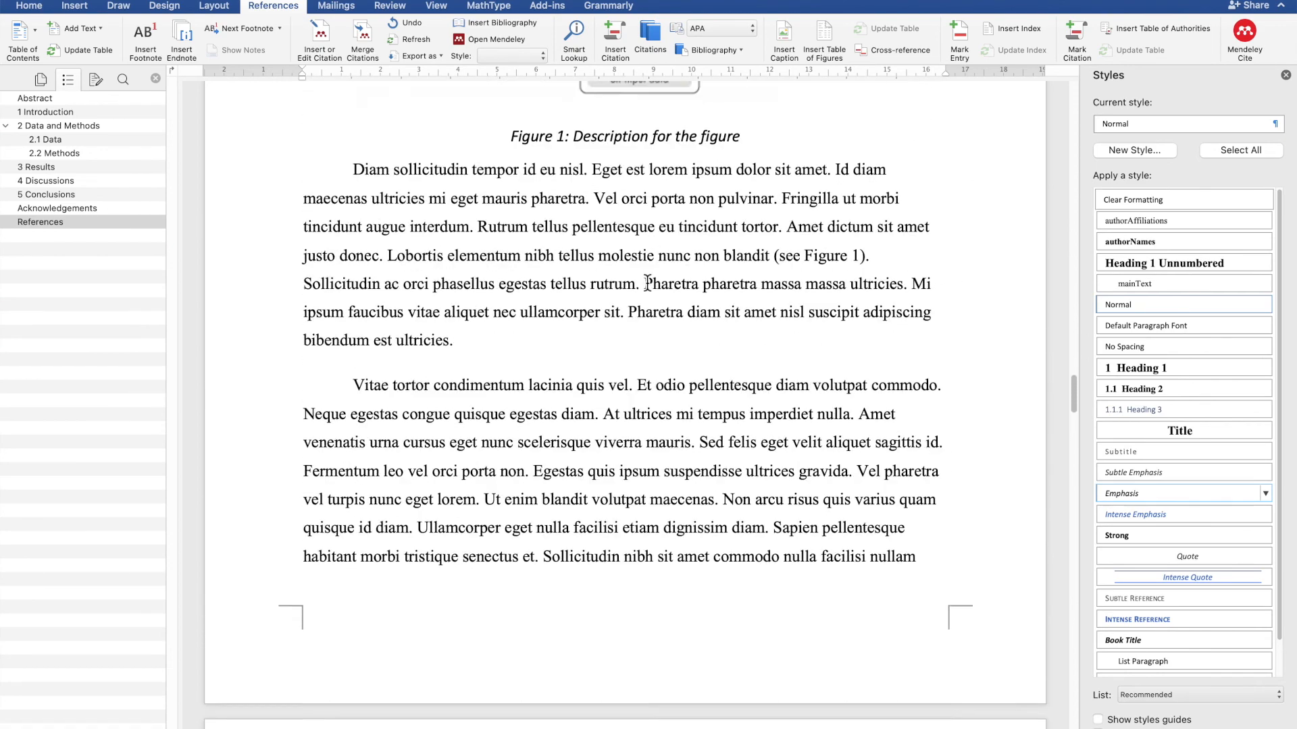
scroll(647, 283, "up", 2)
left_click(479, 402)
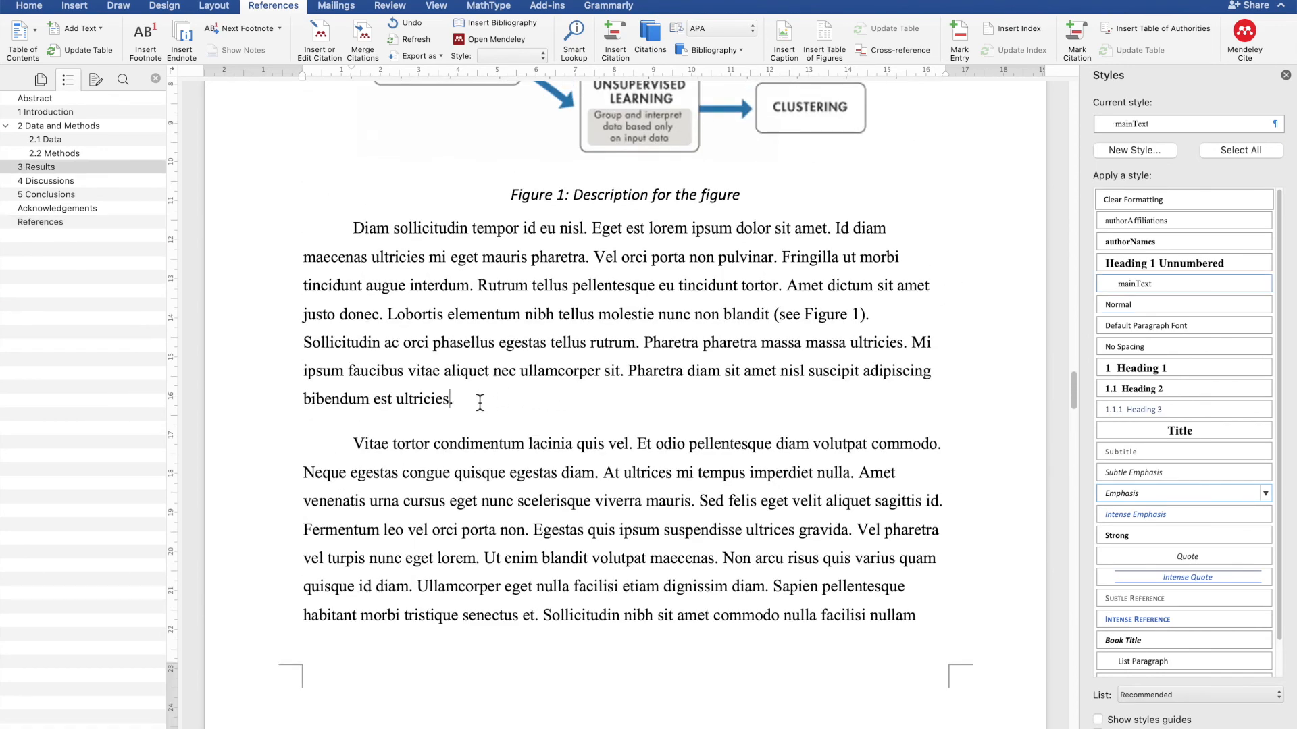
left_click(320, 39)
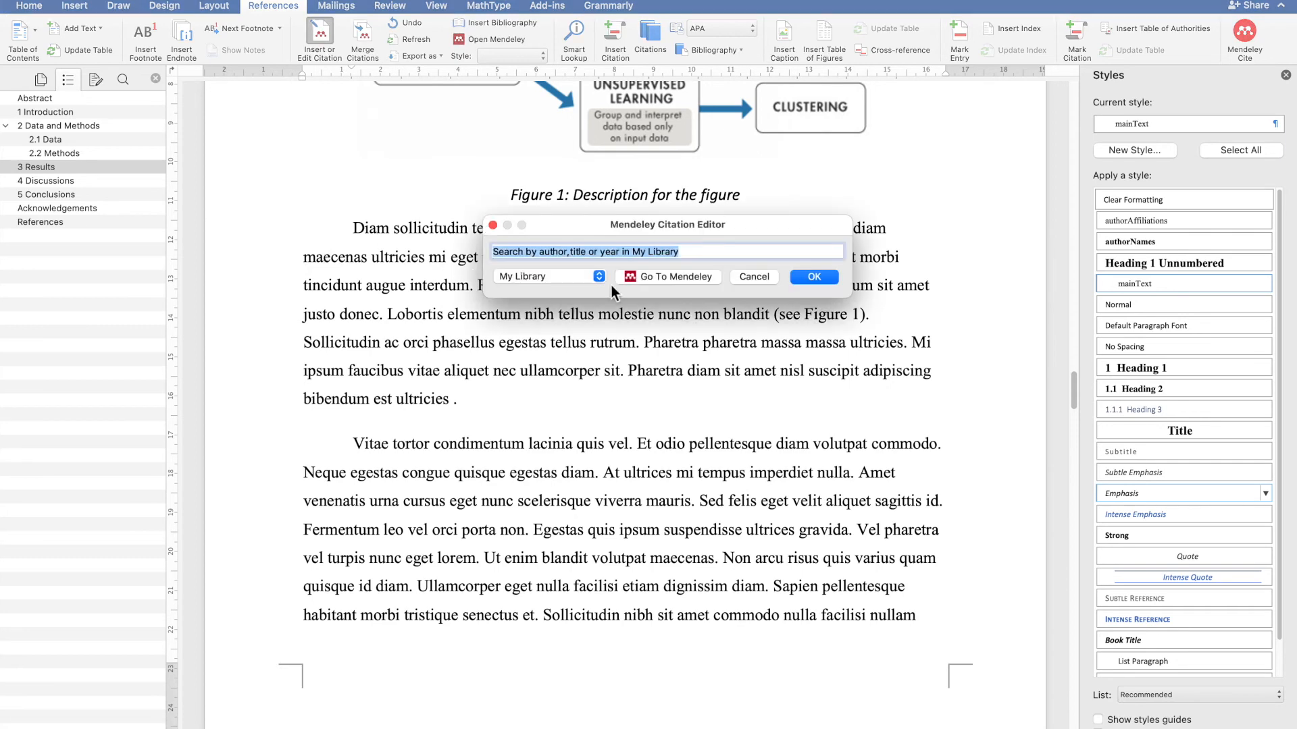
type("kum")
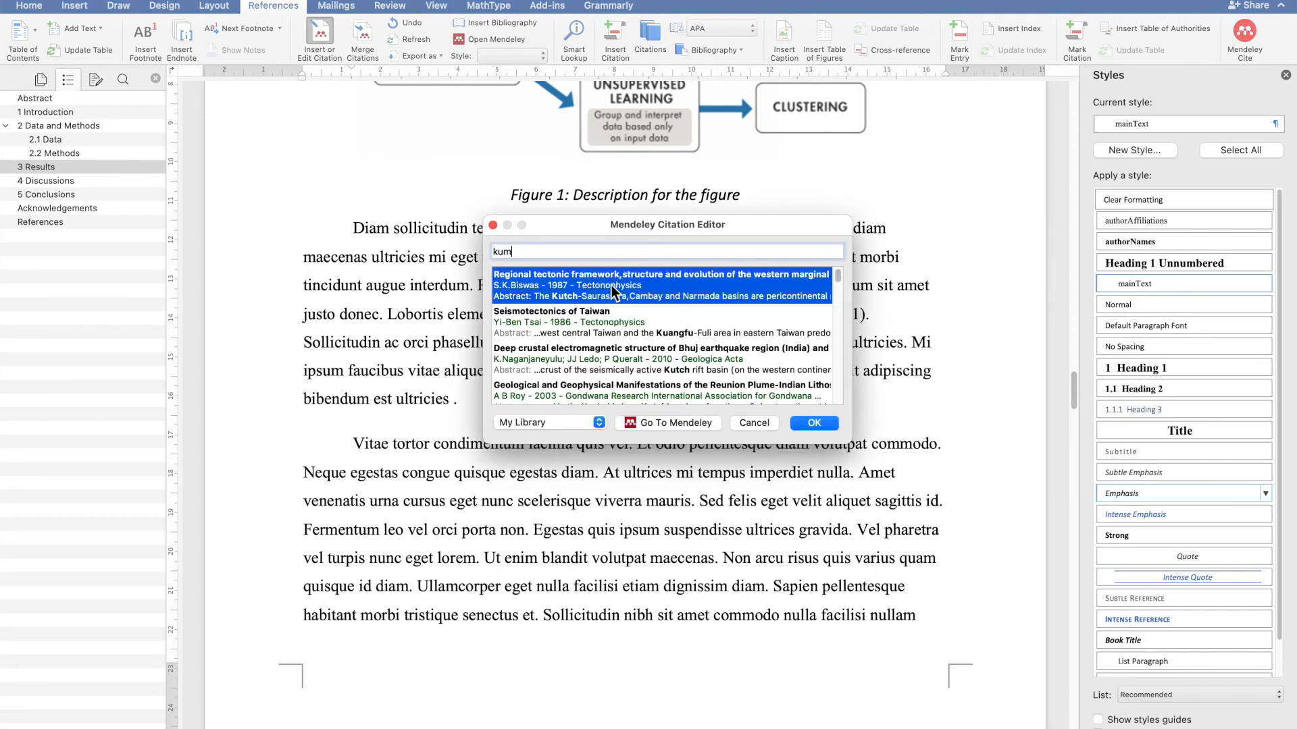
left_click(611, 285)
left_click(814, 277)
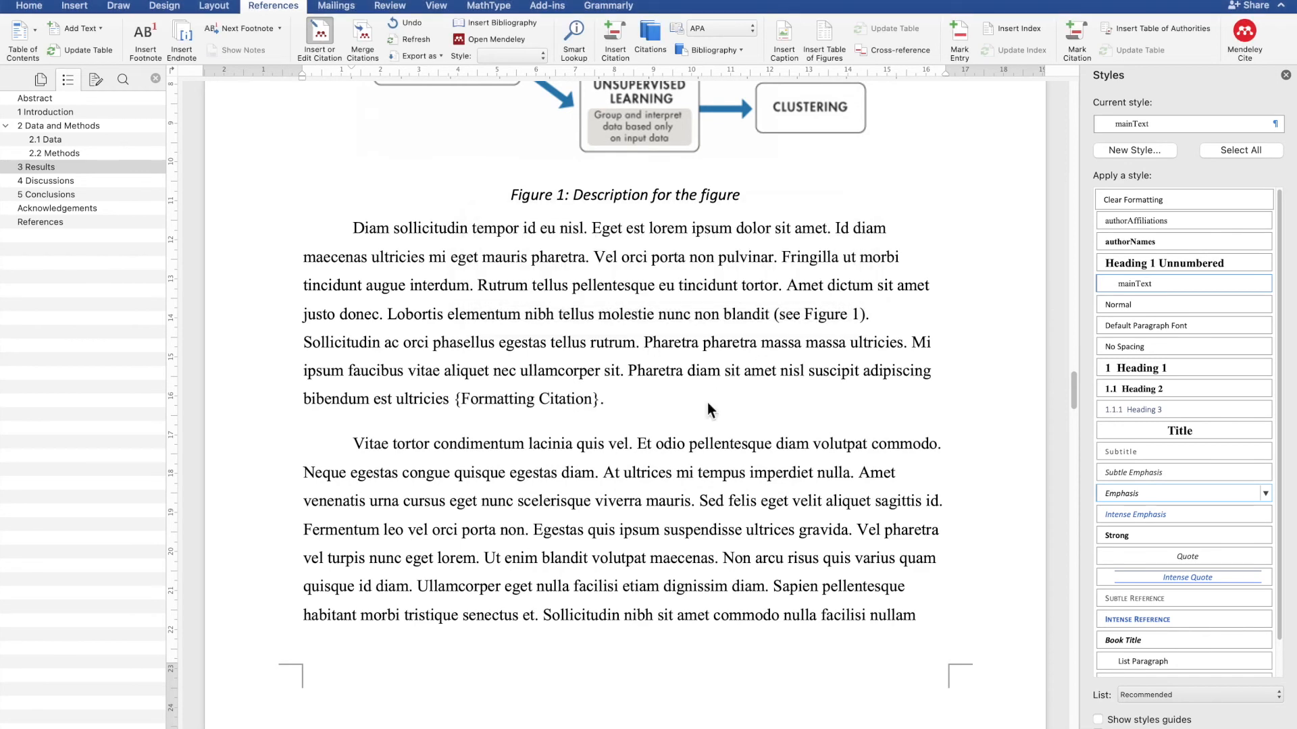
- Try switching the citation style to Nature and then to IEEE
scroll(602, 509, "down", 12)
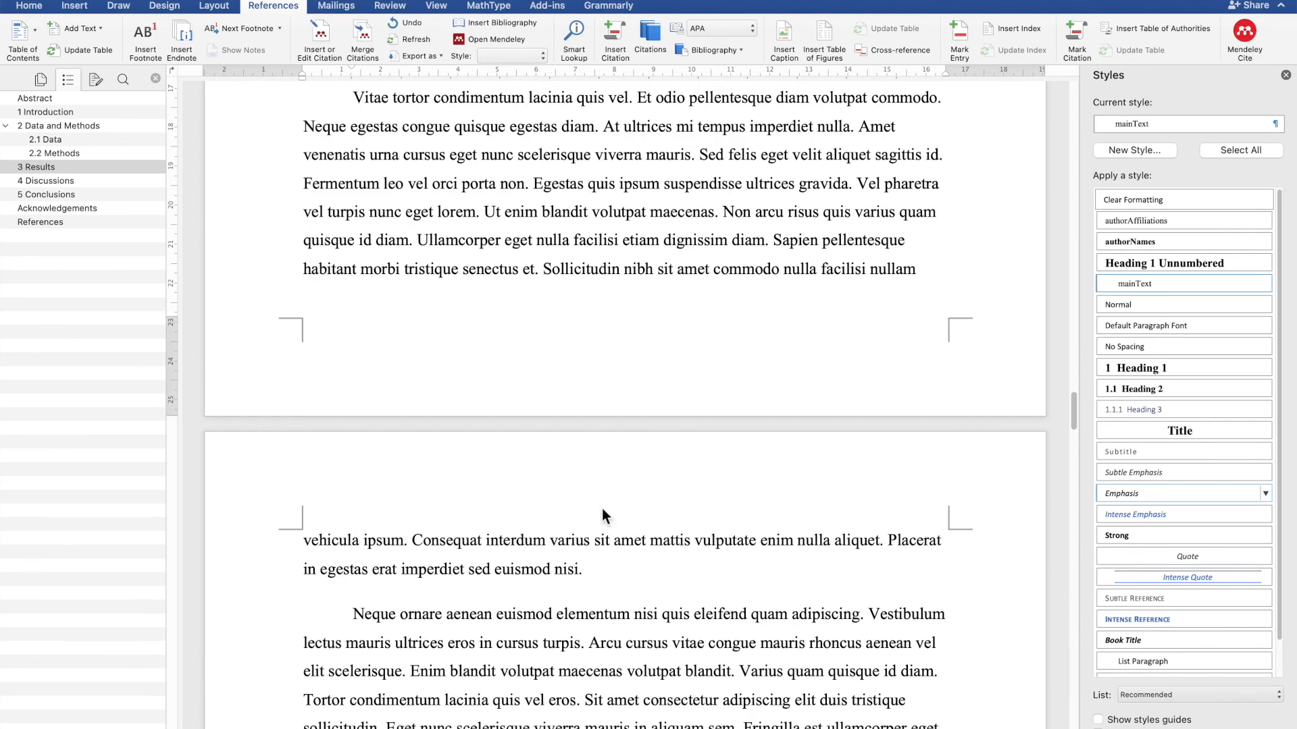
scroll(602, 509, "up", 8)
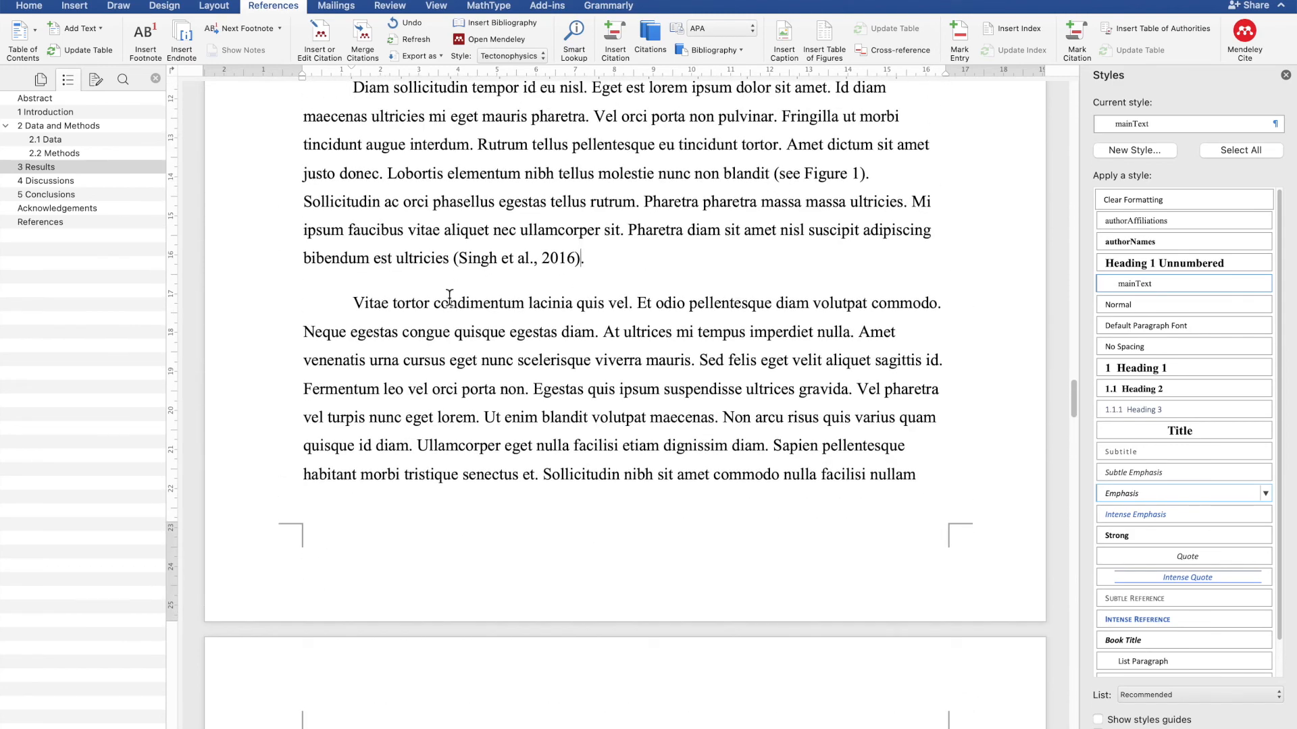
scroll(472, 390, "down", 7)
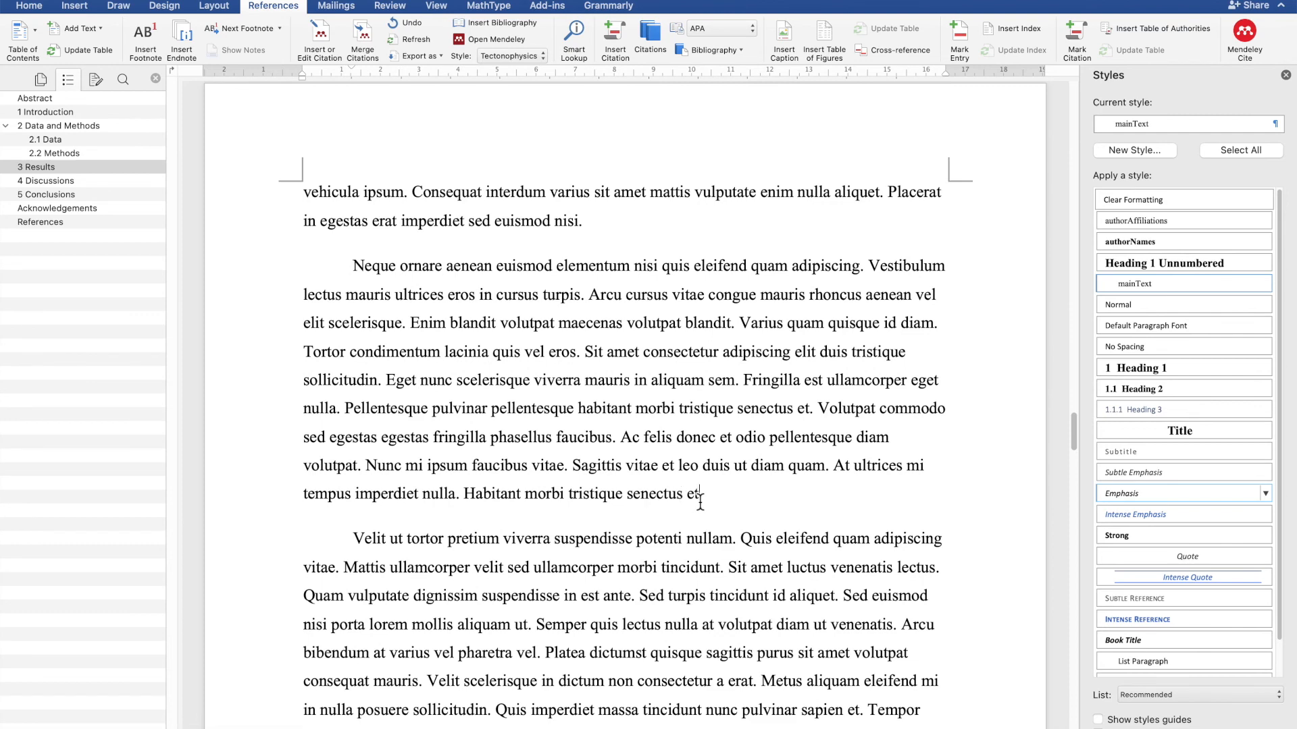
left_click(521, 56)
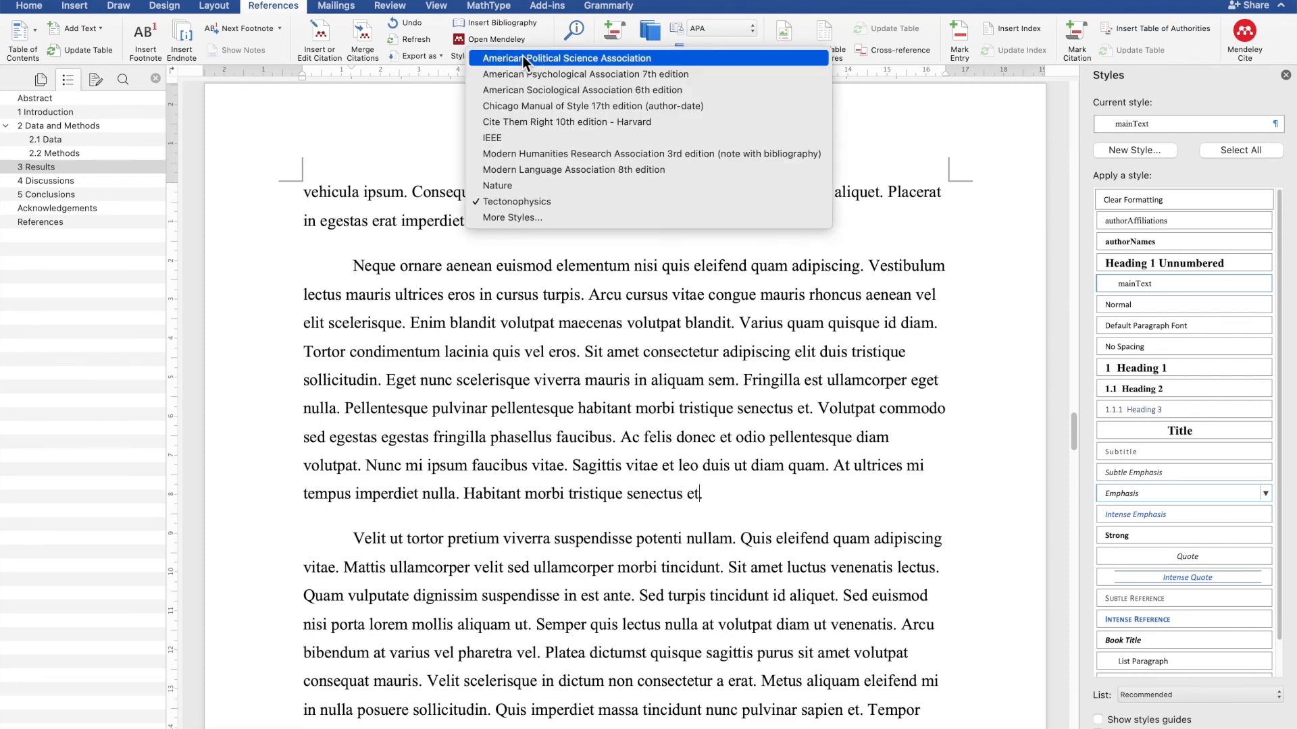
left_click(546, 184)
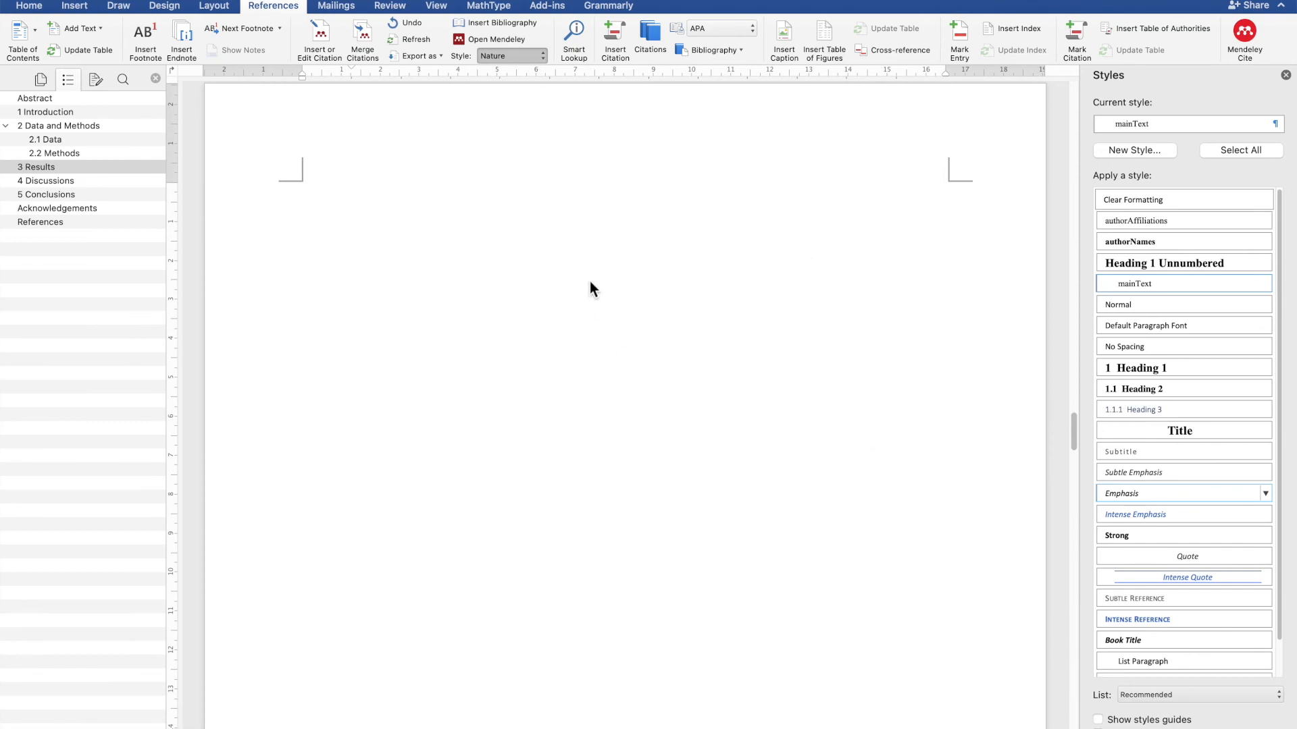
scroll(672, 483, "up", 15)
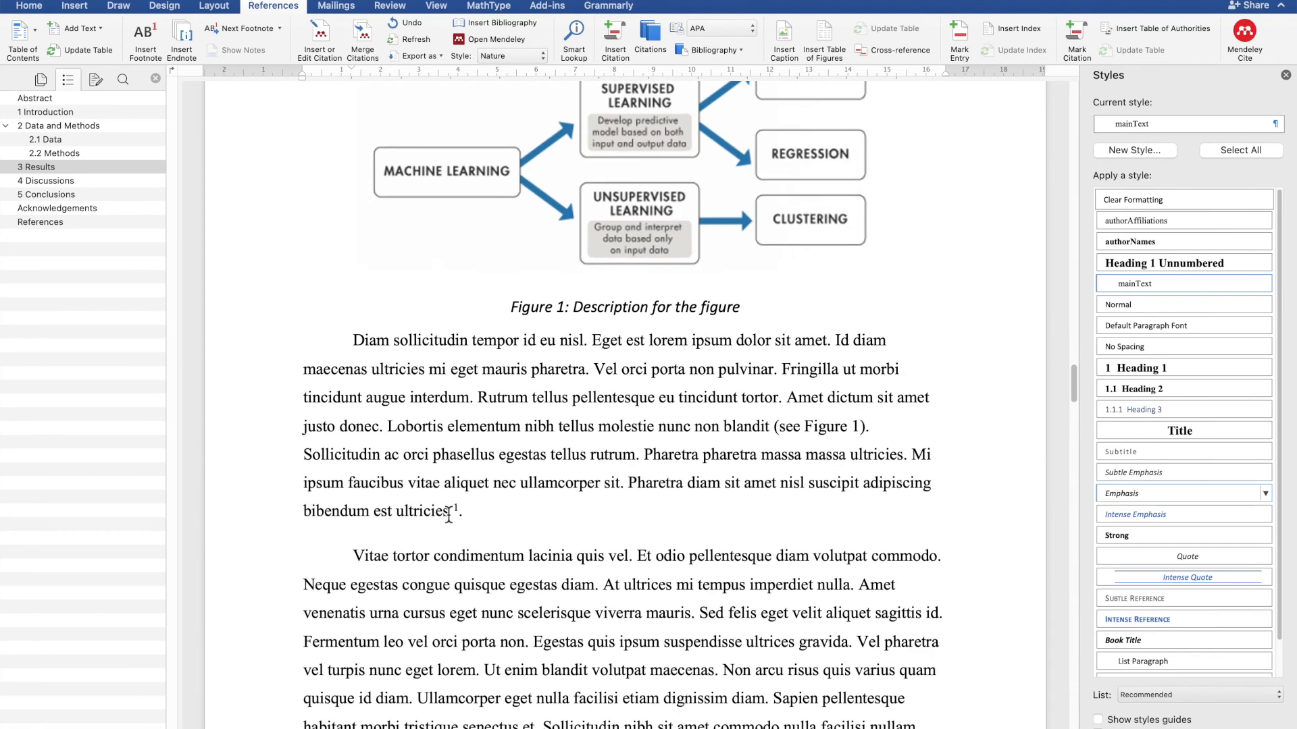
left_click(527, 60)
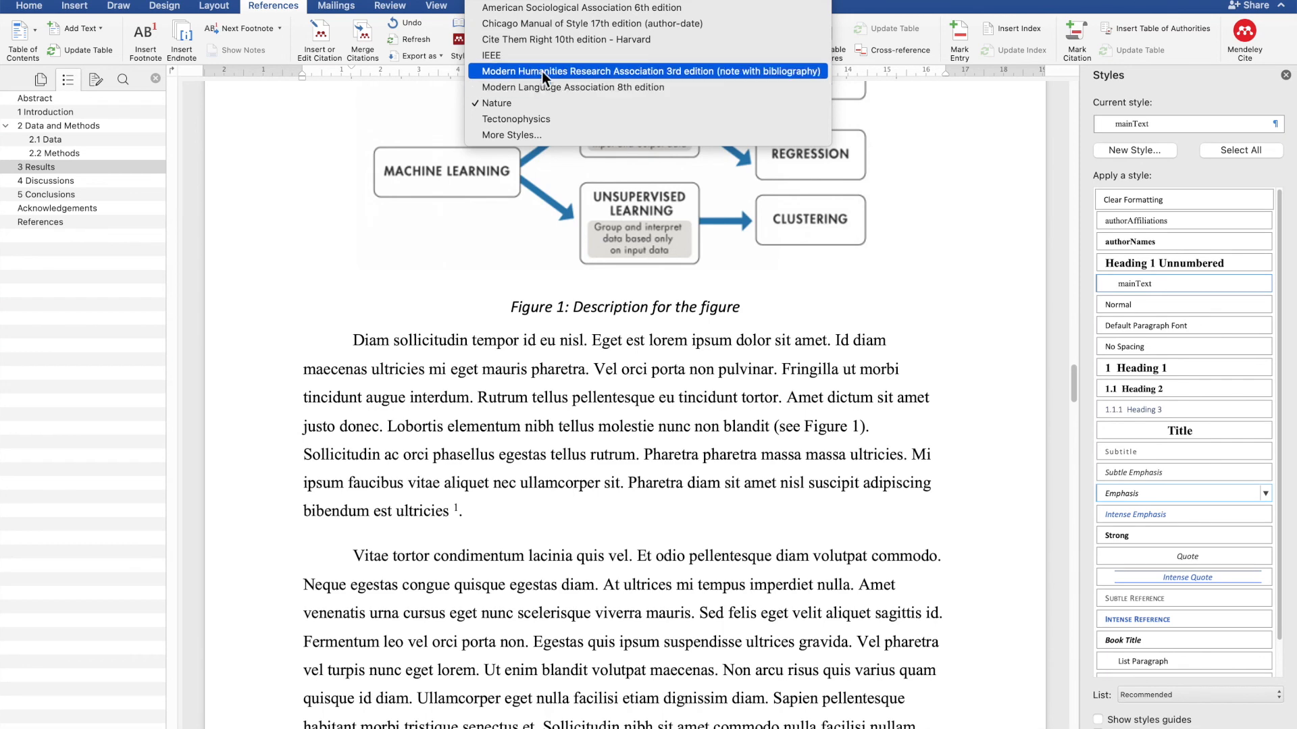
left_click(553, 58)
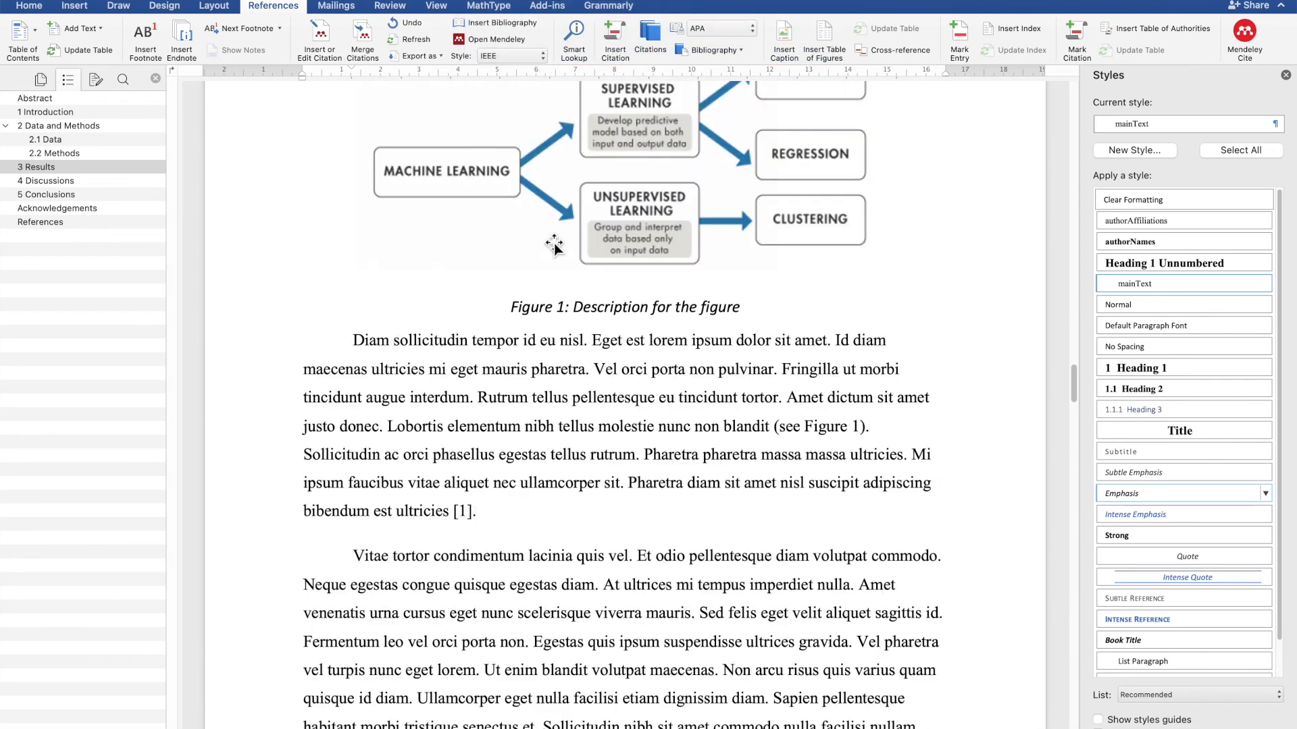
- Set the citation style back to Tectonophysics
left_click(529, 56)
left_click(525, 121)
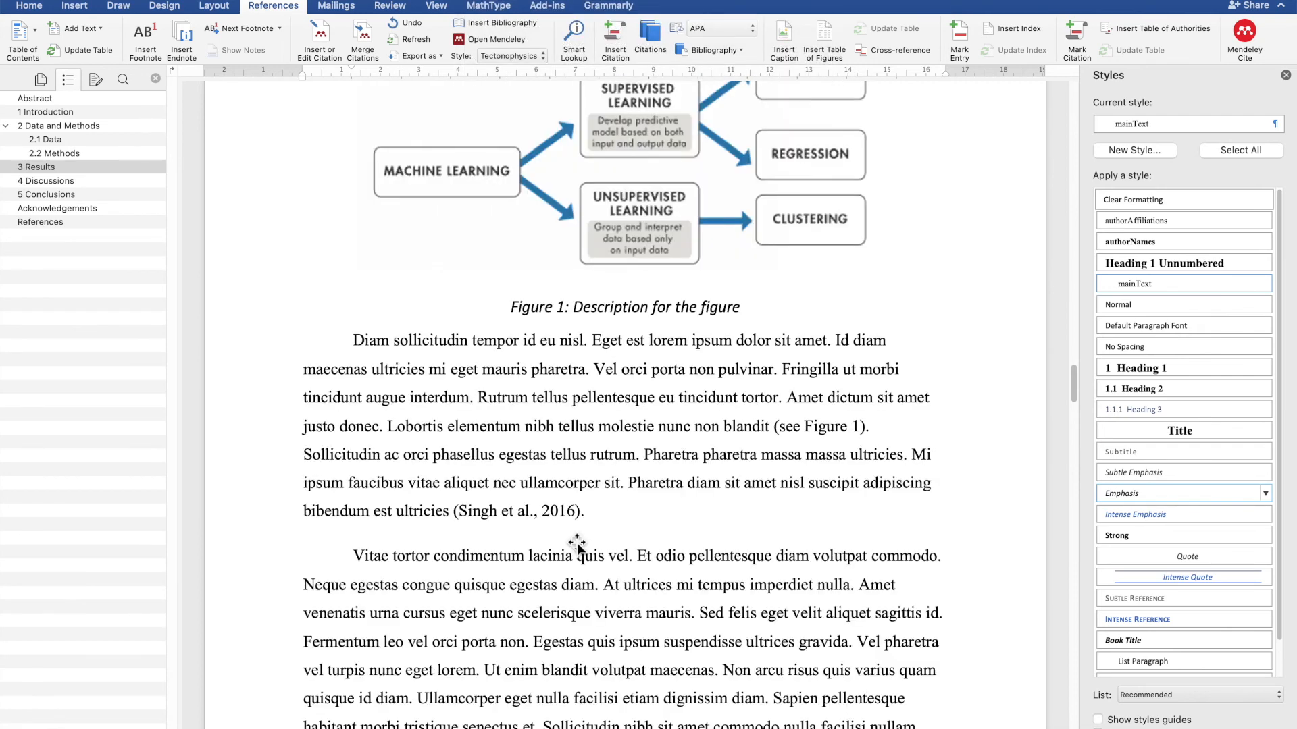
scroll(572, 540, "down", 1)
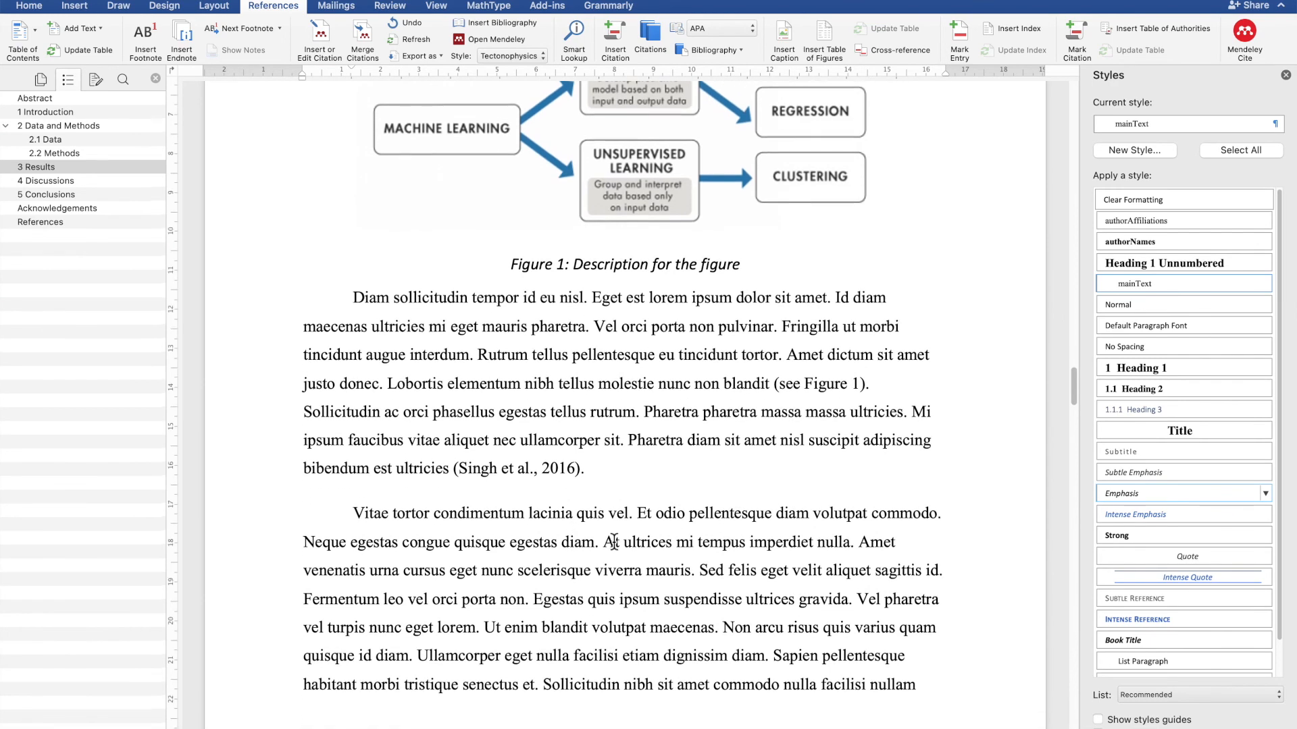
scroll(614, 543, "down", 2)
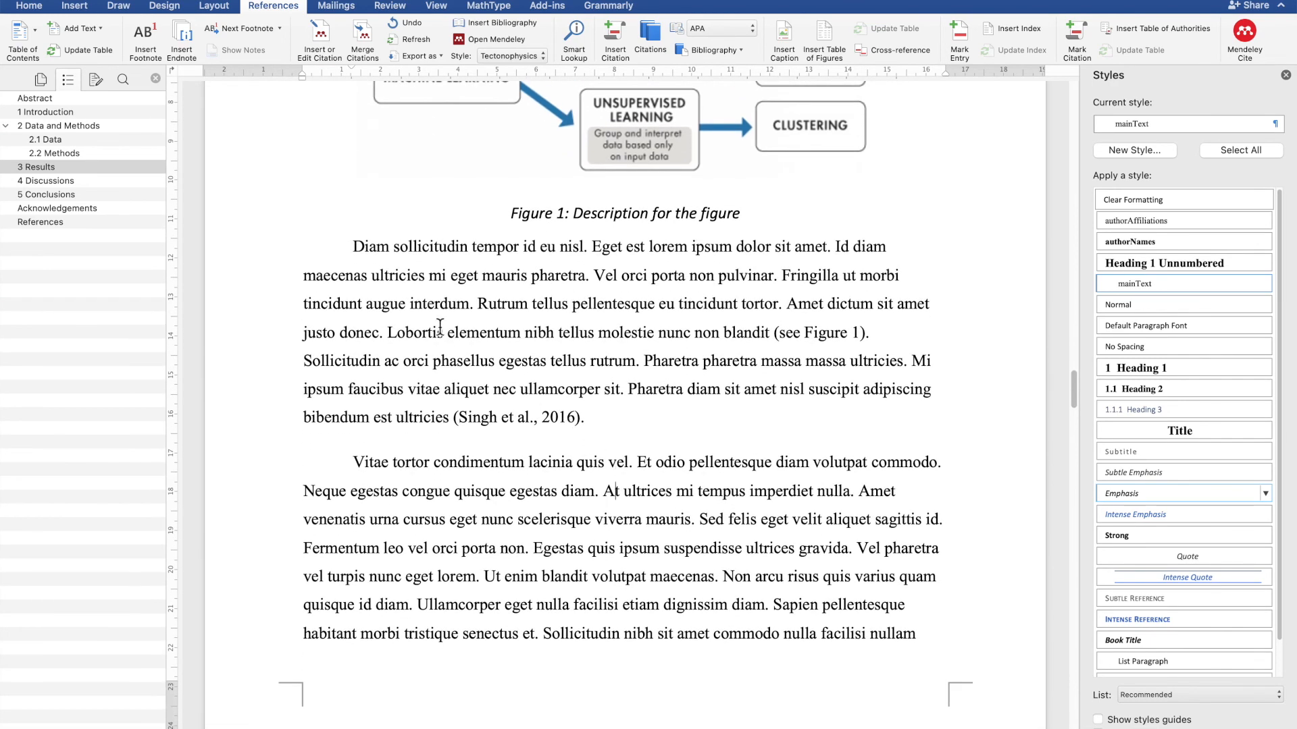
scroll(579, 505, "down", 5)
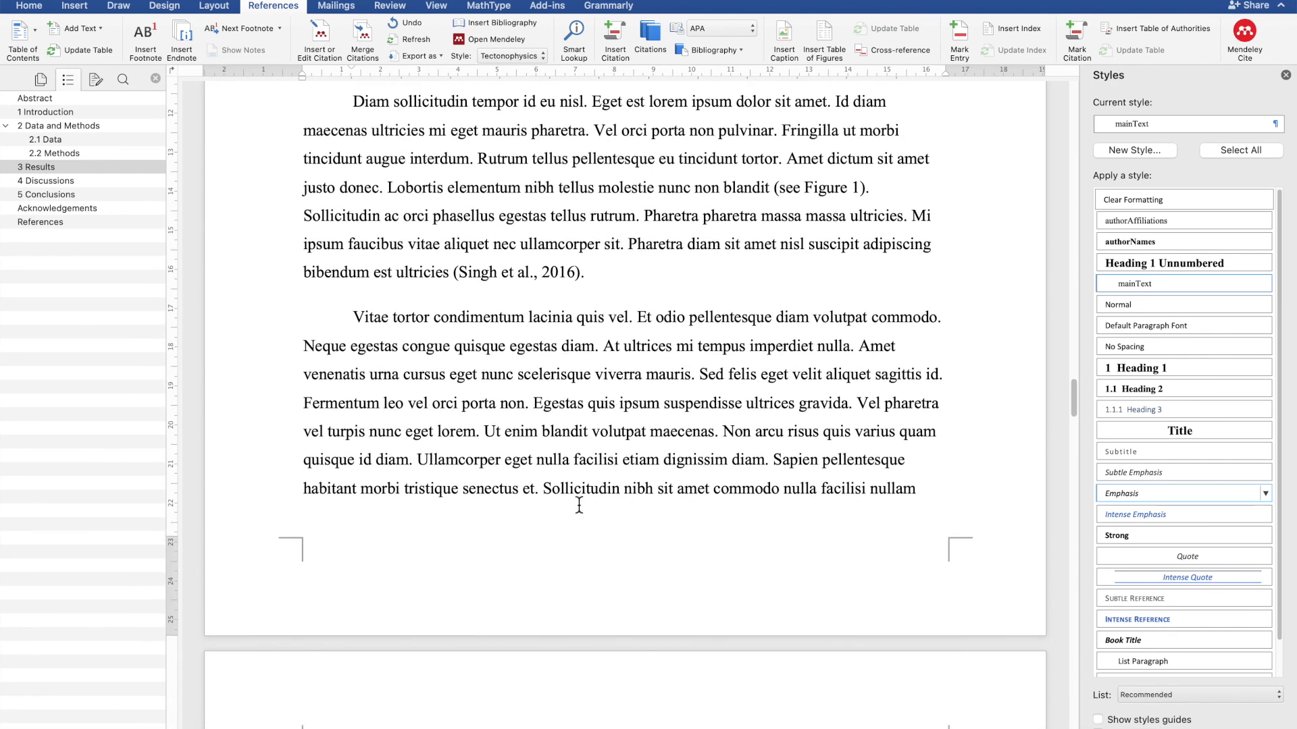
- Insert a Mendeley citation after 'volutpat maecenas', searching 'utpal' and choosing the second result by Kumar 2020
left_click(715, 437)
left_click(314, 30)
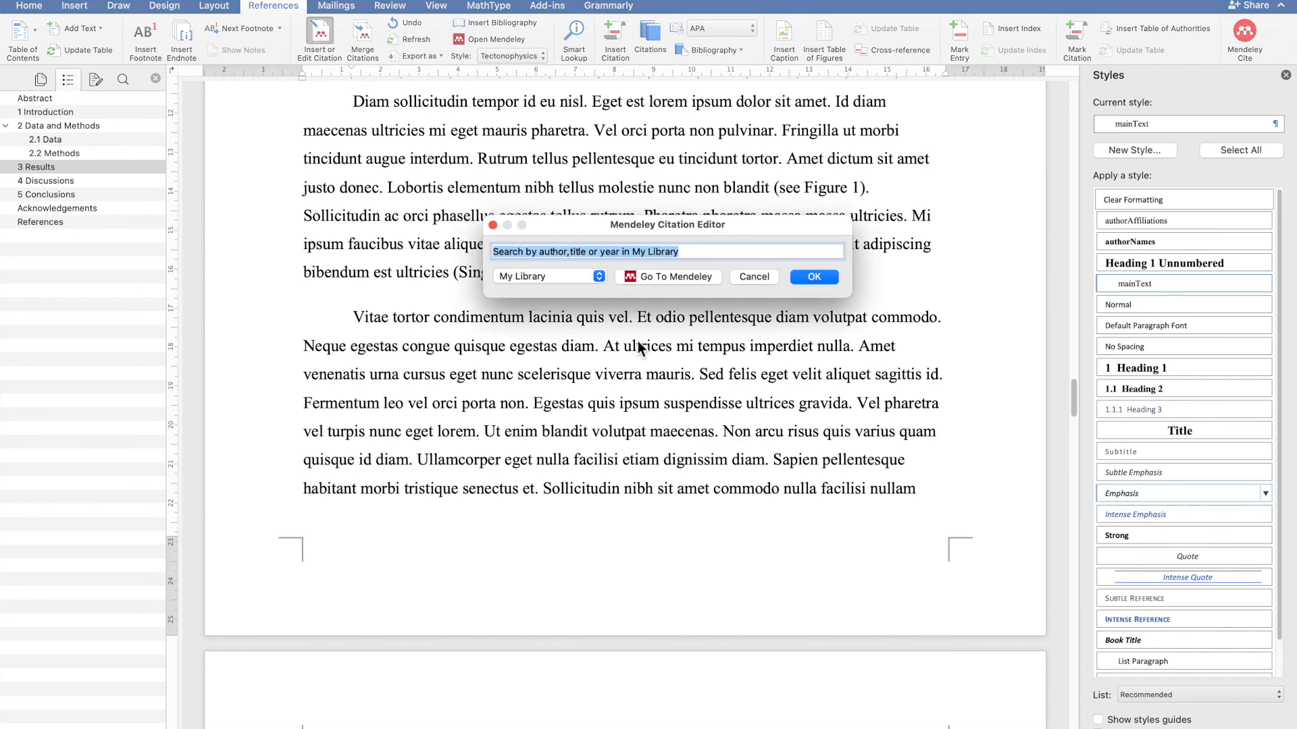
type("utpal")
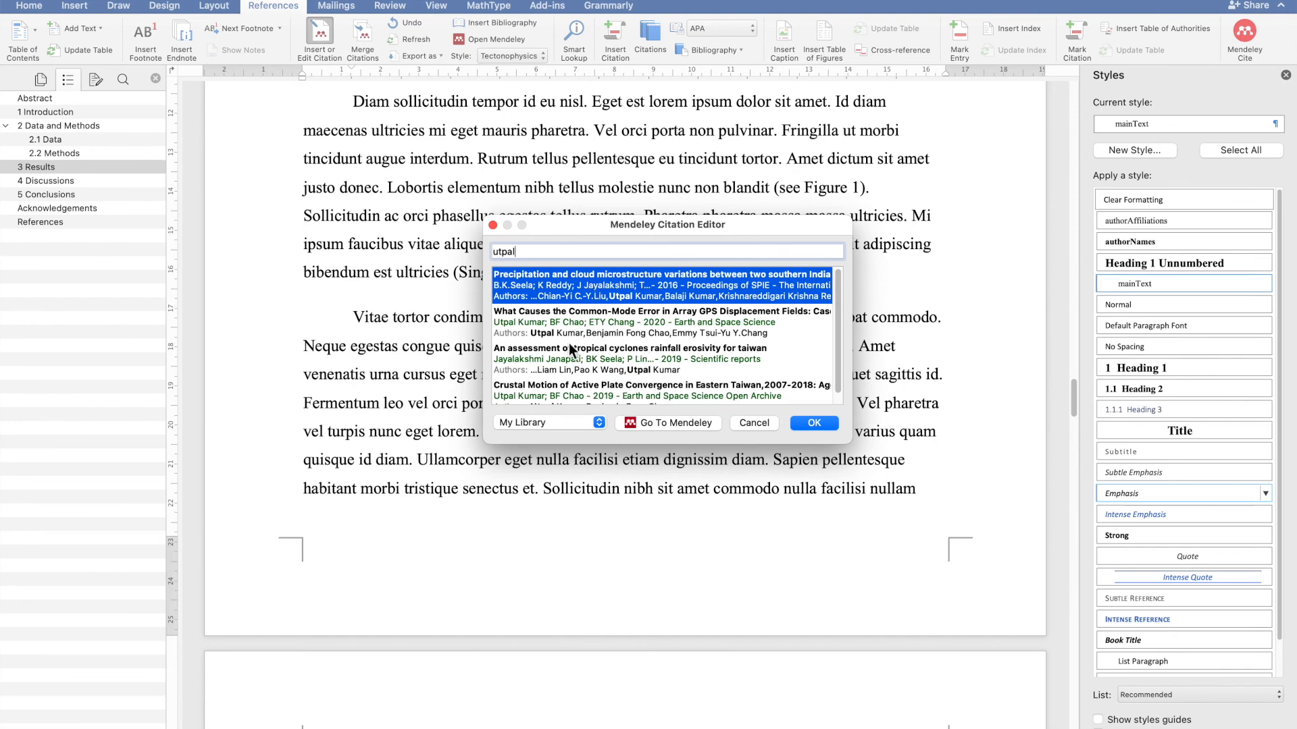
left_click(581, 326)
left_click(821, 276)
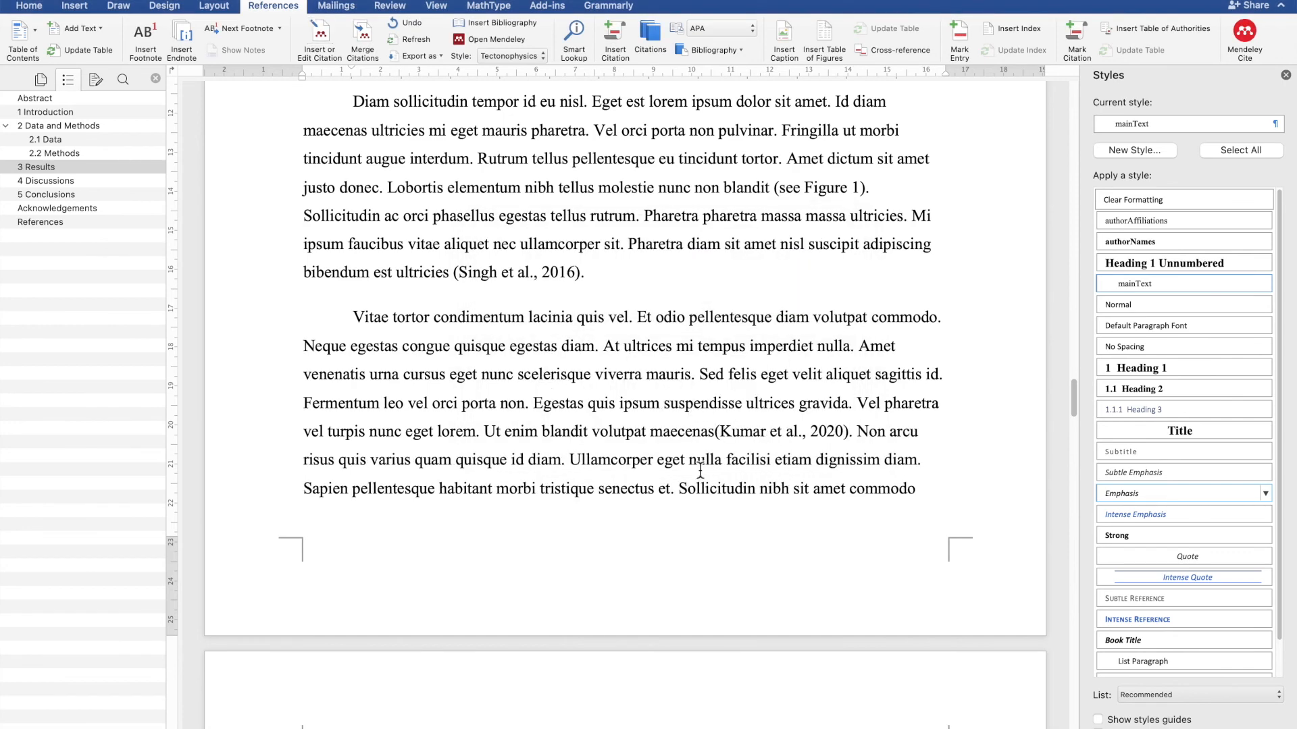
- Insert a Mendeley citation after 'euismod nisi' citing Chao 2019 and Yeh 2011, both found by searching 'chao'
scroll(701, 471, "down", 1)
scroll(625, 403, "down", 5)
scroll(656, 456, "down", 2)
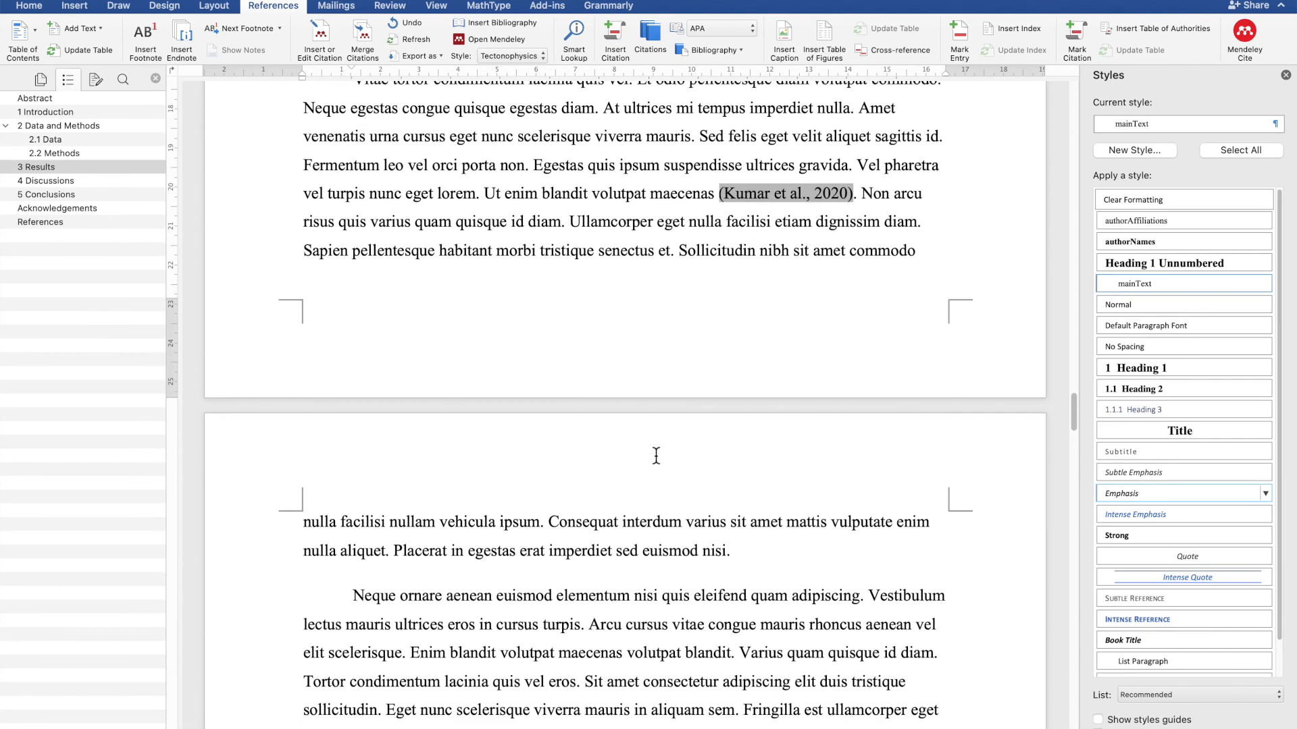
left_click(726, 551)
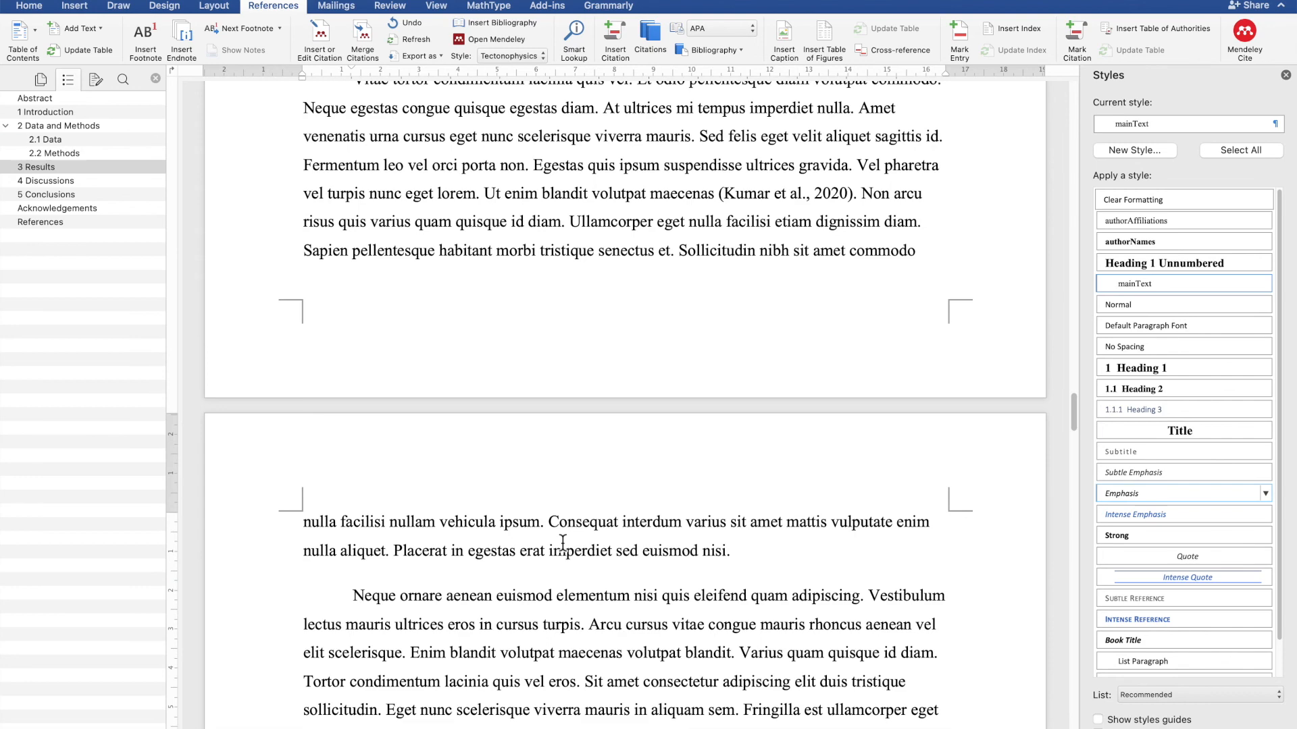
left_click(320, 38)
type("b")
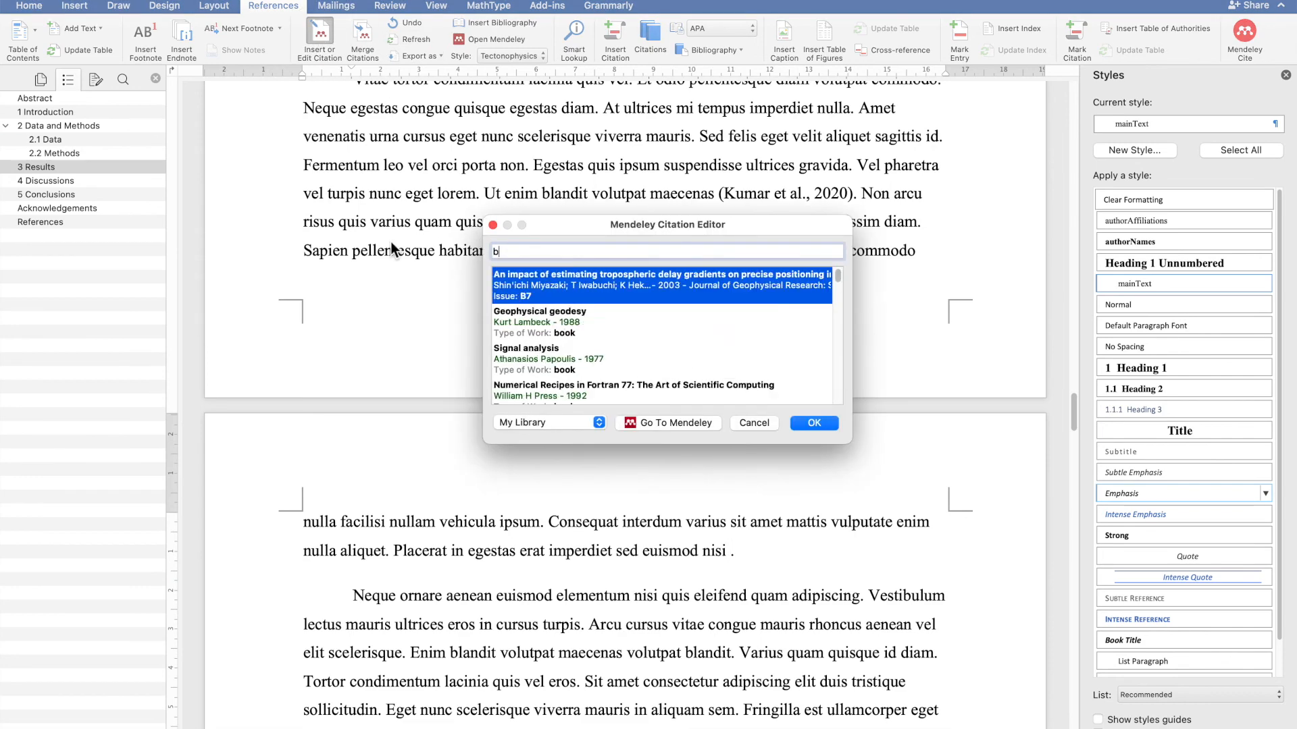
key("BackSpace")
type("chao")
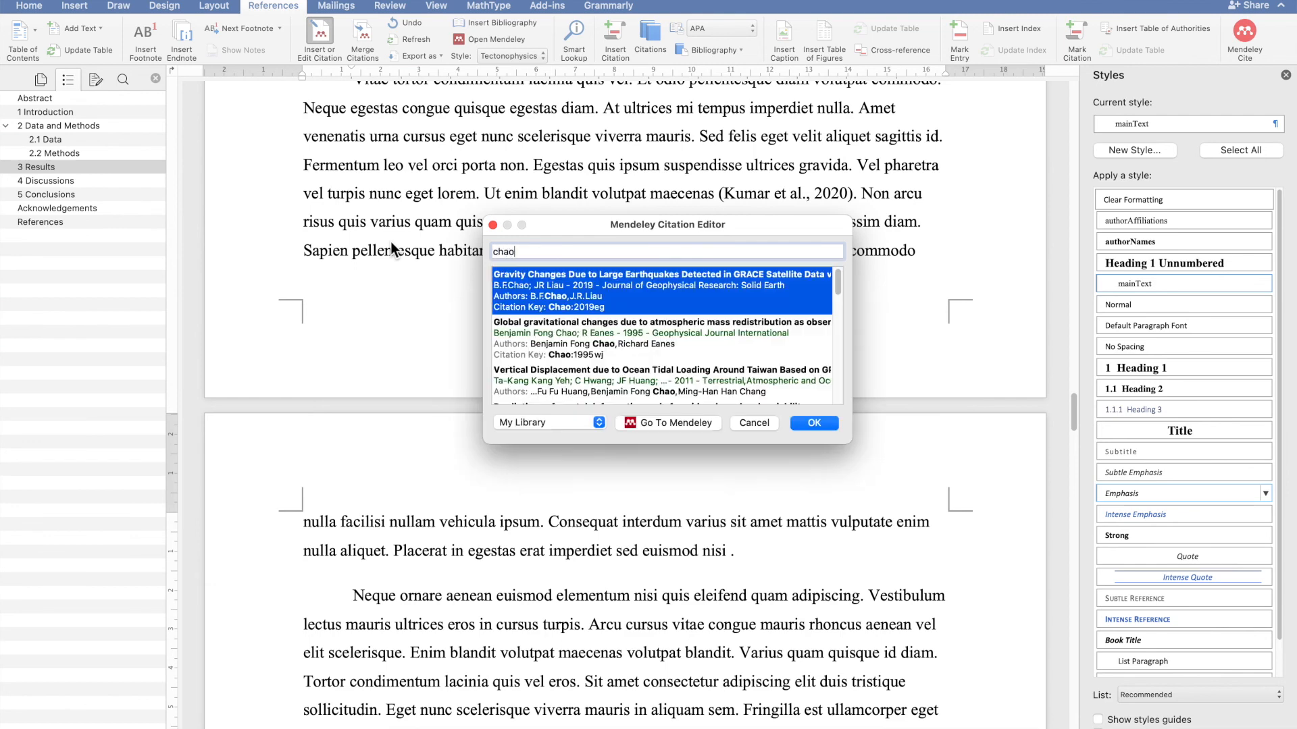
left_click(586, 291)
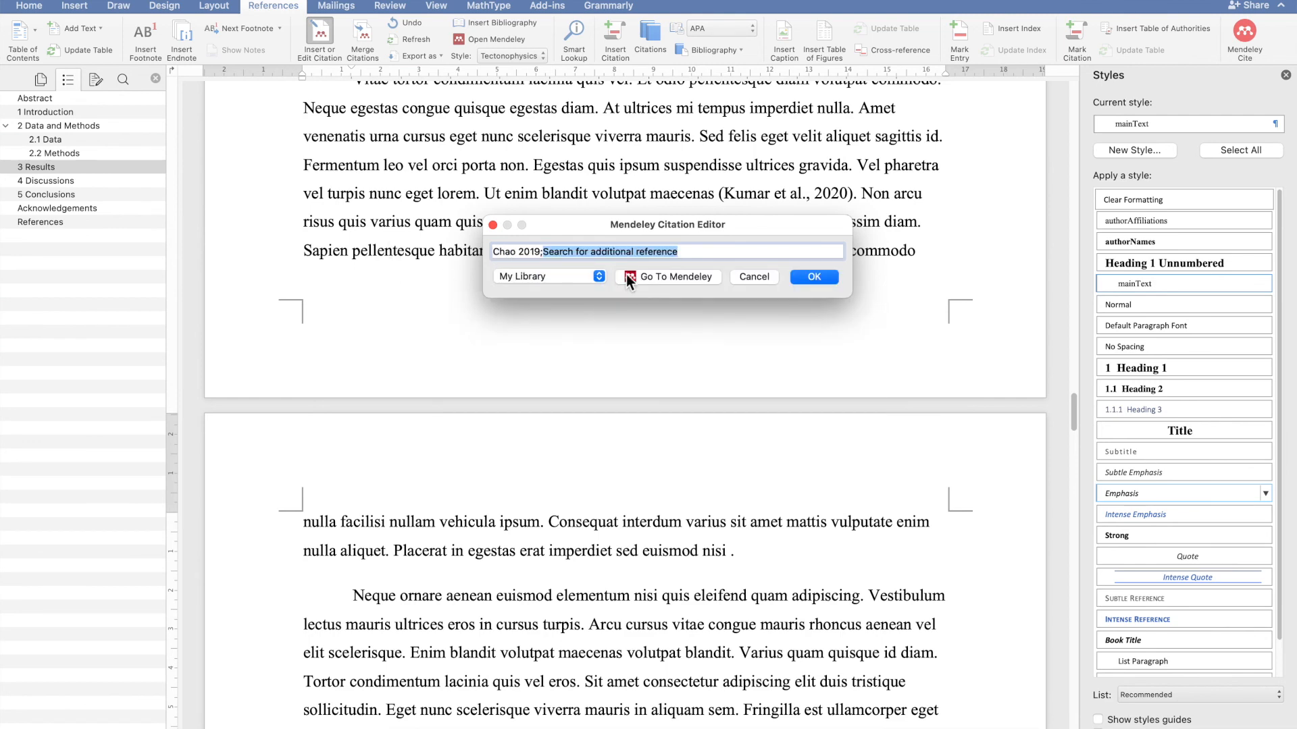
type("chao")
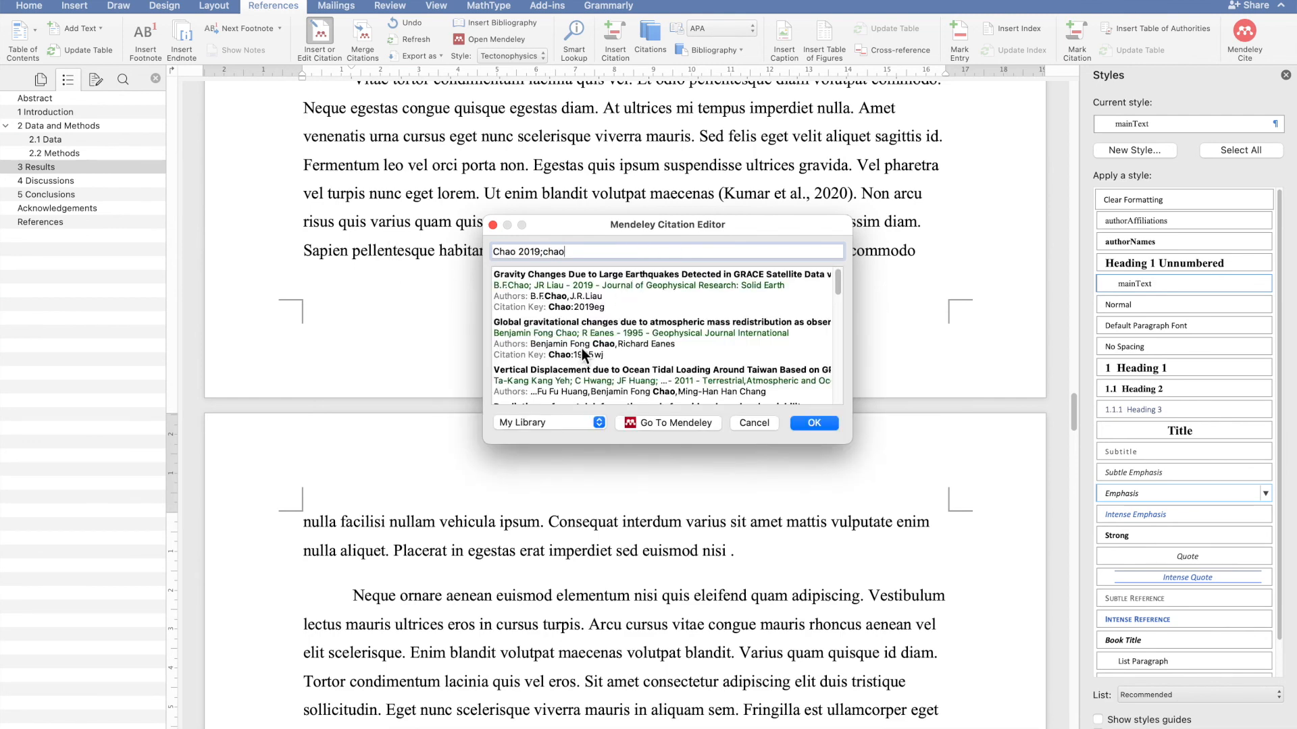
left_click(571, 381)
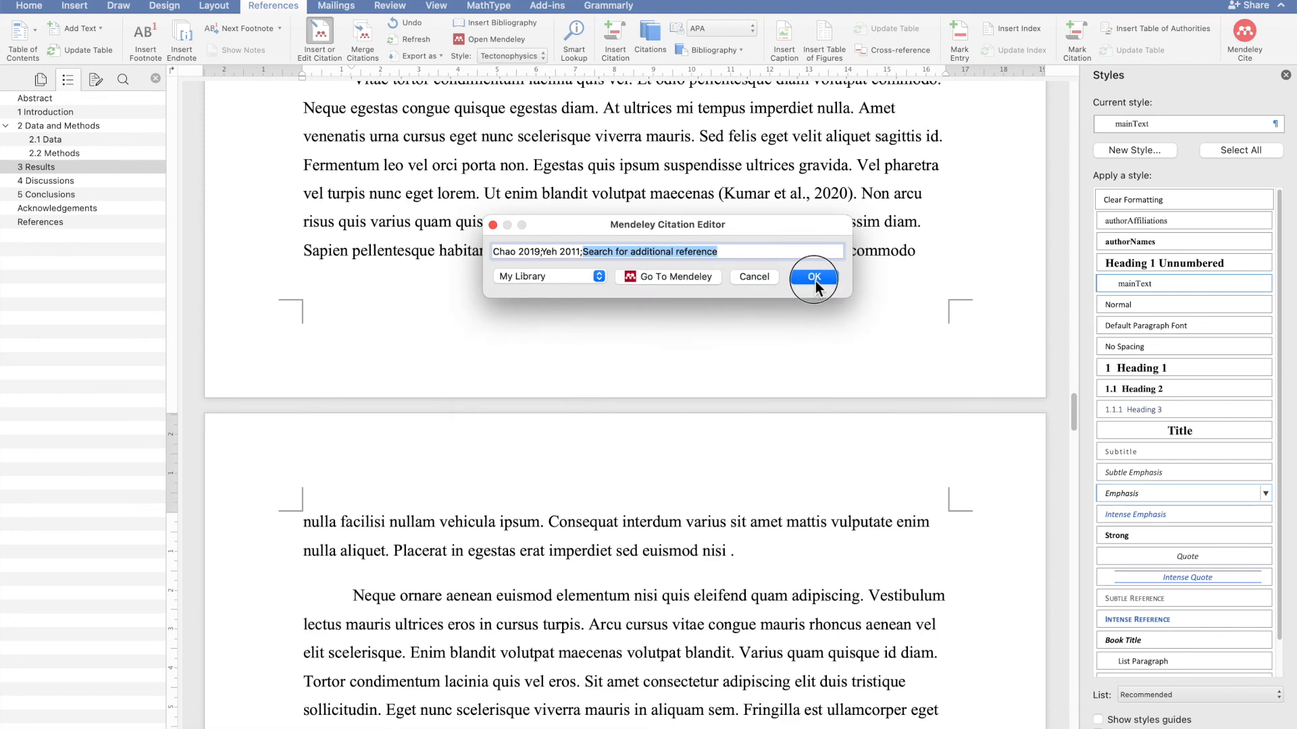
left_click(815, 279)
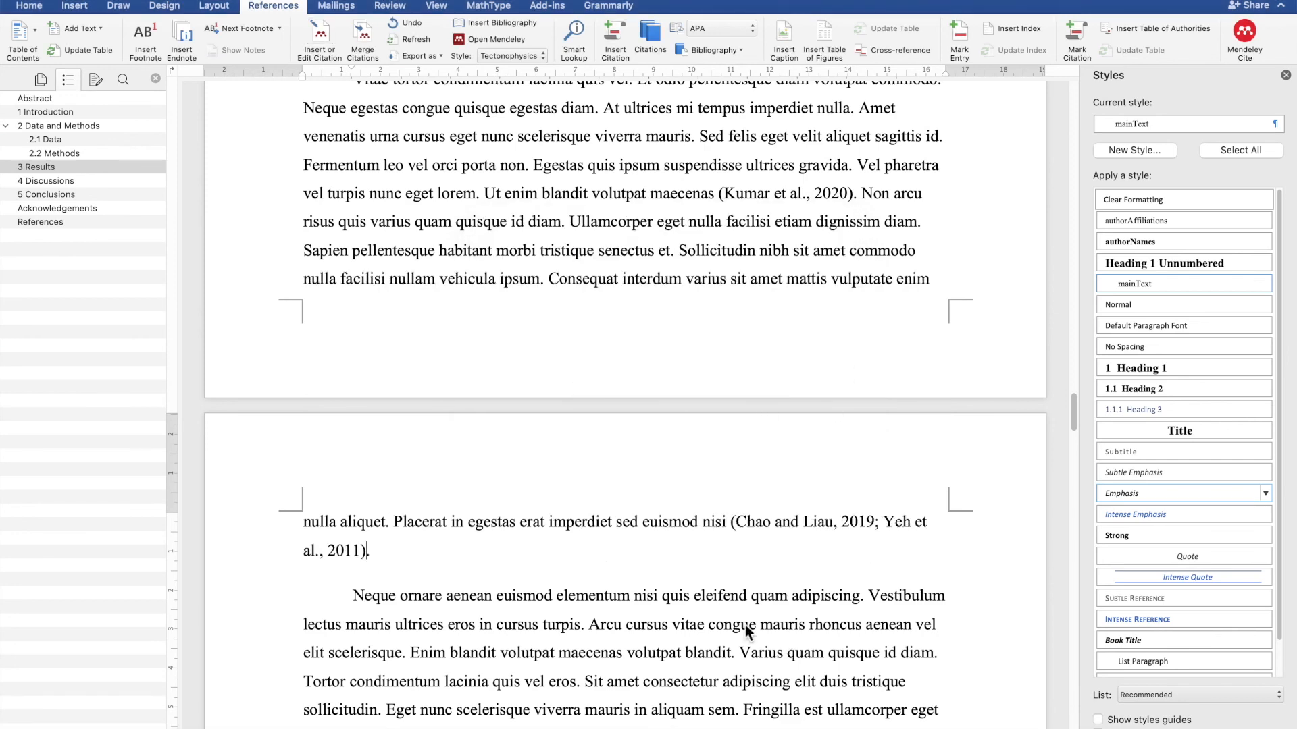
- Insert the Mendeley bibliography below the References heading
scroll(703, 622, "down", 5)
scroll(613, 595, "down", 20)
scroll(613, 595, "down", 12)
scroll(613, 596, "down", 6)
left_click(481, 503)
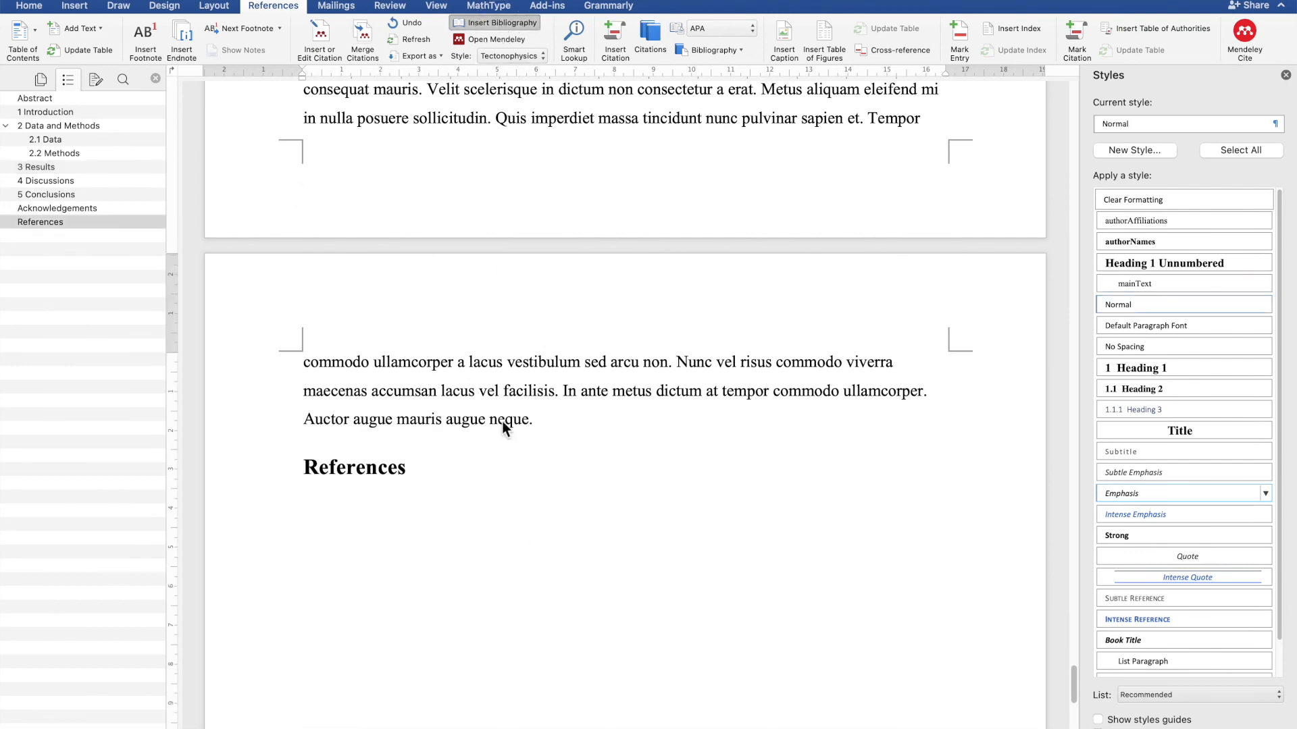
scroll(573, 412, "down", 10)
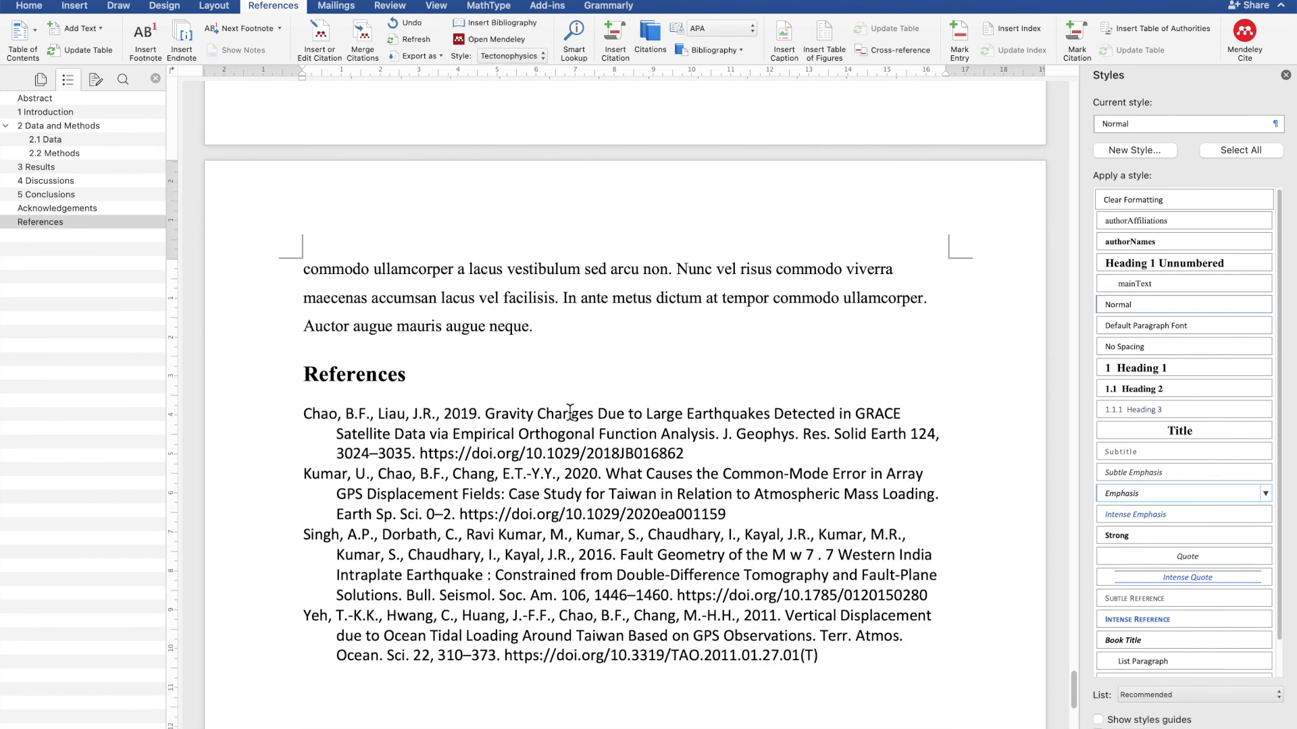
scroll(572, 412, "up", 6)
scroll(572, 412, "down", 2)
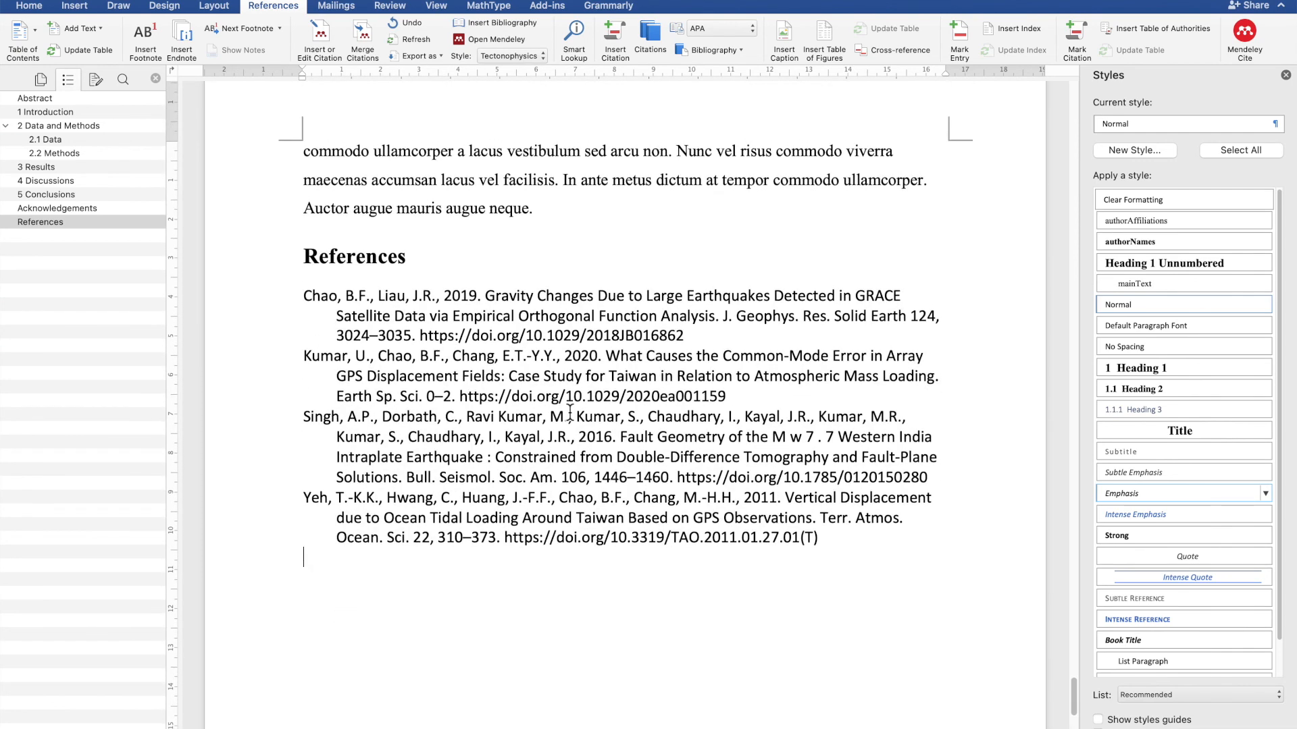
- Select all bibliography entries and apply the mainText style to them
left_click(575, 323)
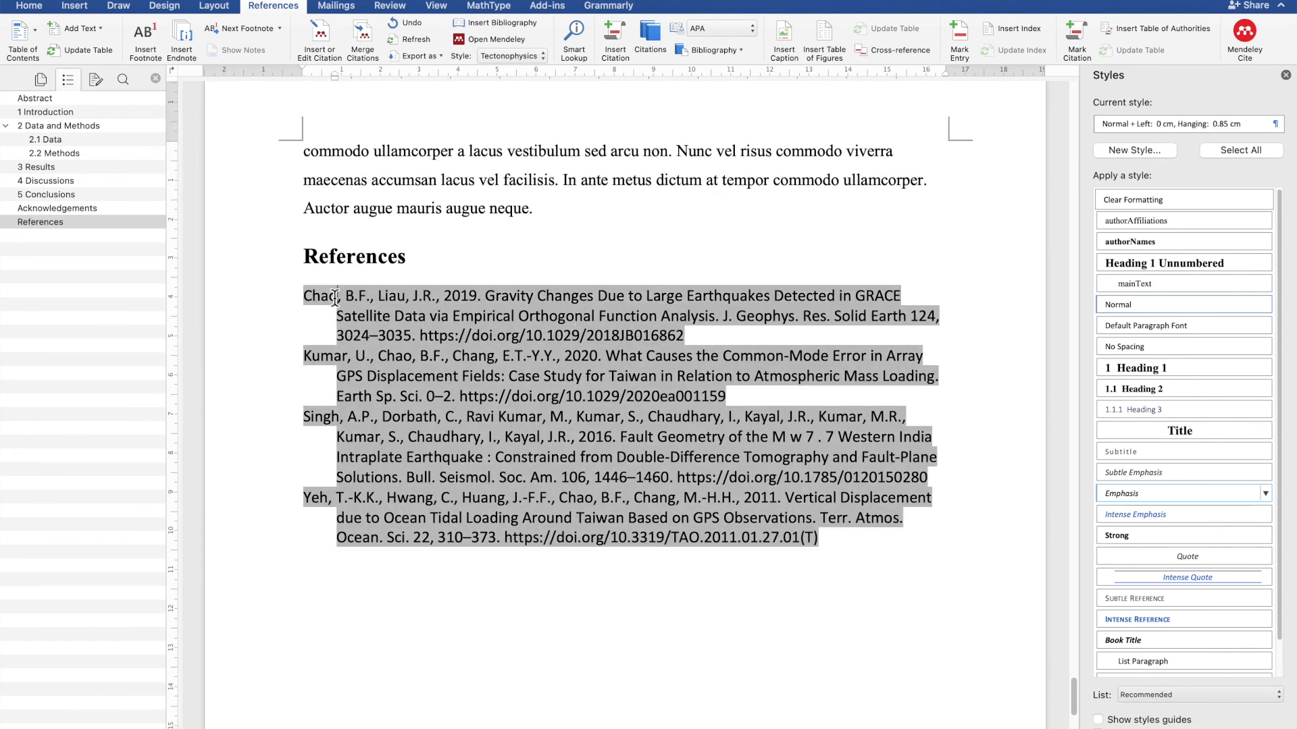
left_click(820, 553)
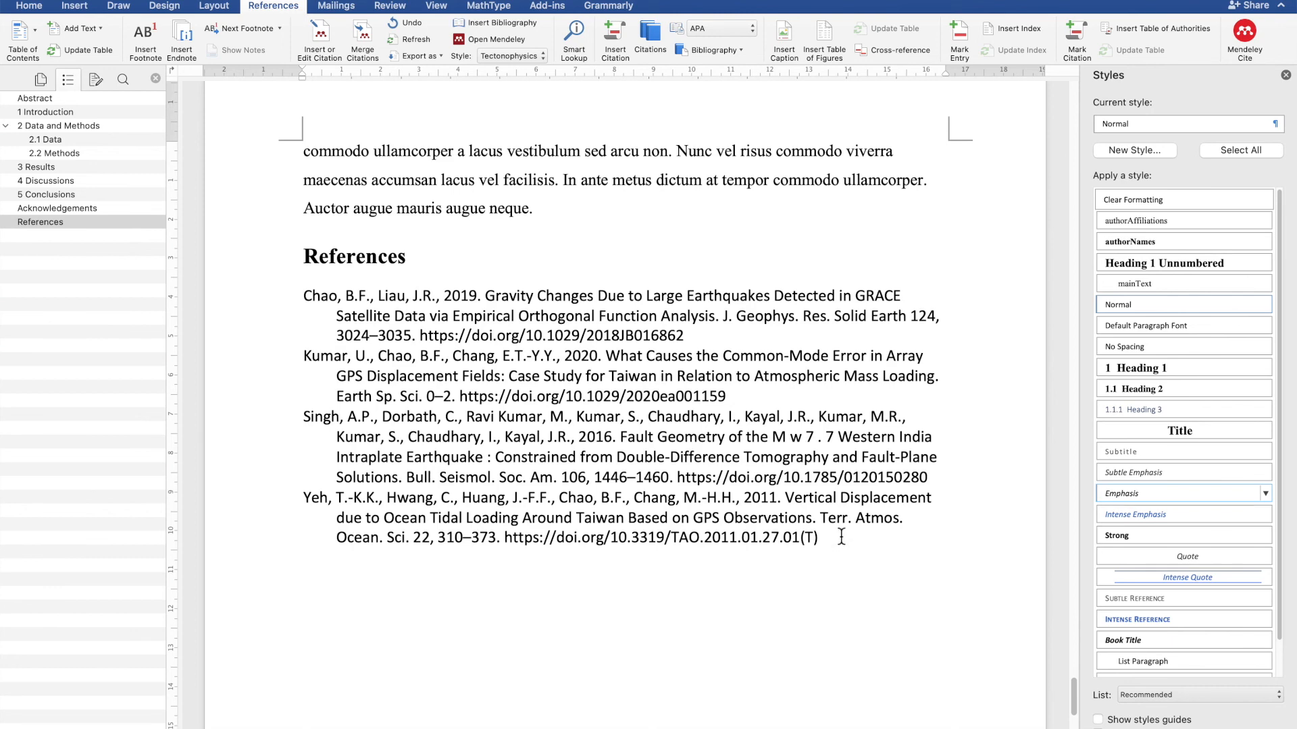
left_click(644, 445)
mouse_move(645, 445)
left_mouse_down()
mouse_move(702, 371)
mouse_move(688, 295)
mouse_move(680, 320)
left_mouse_up()
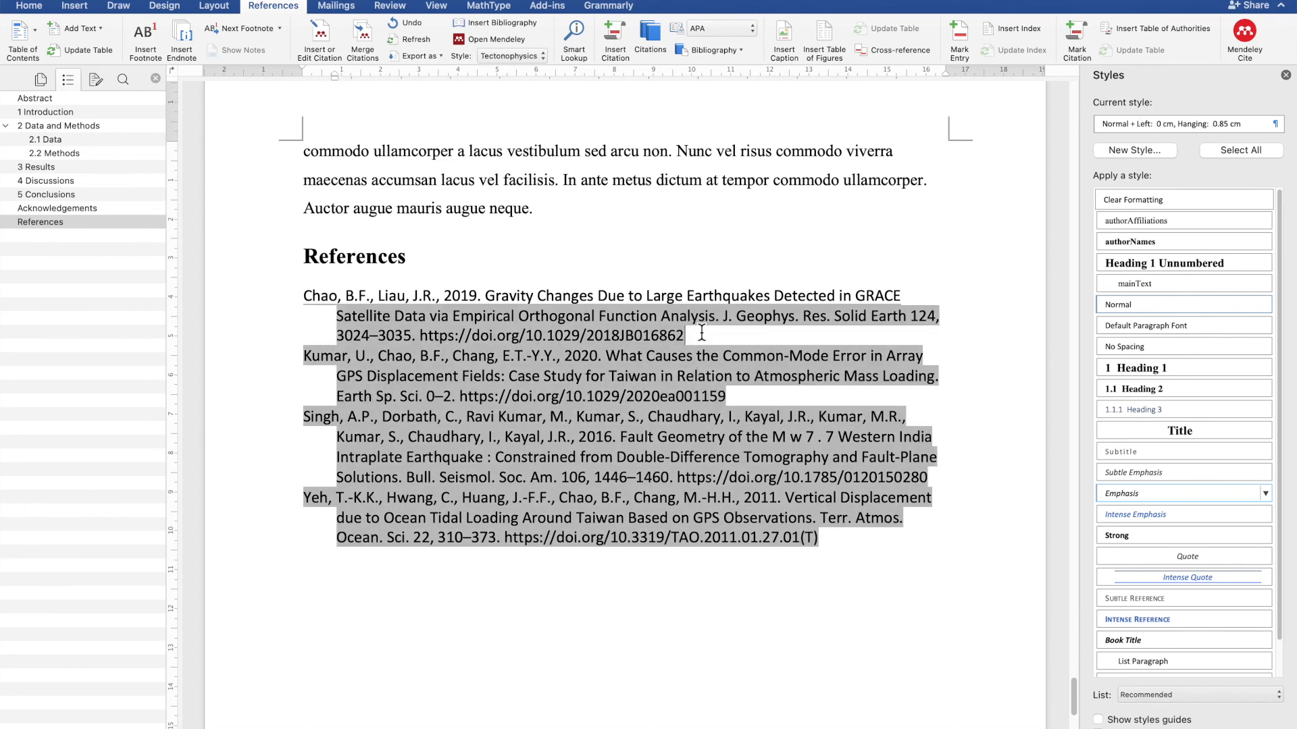
left_click(822, 181)
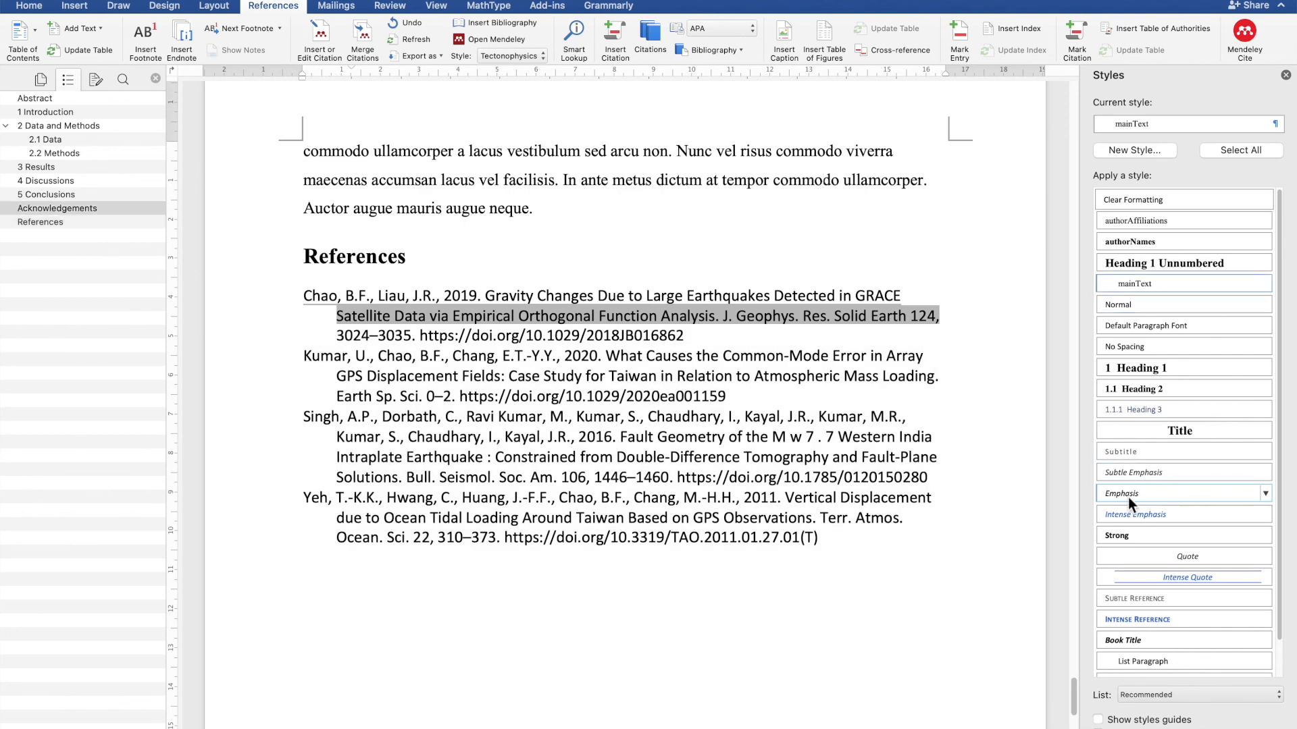
left_click_drag(825, 537, 303, 302)
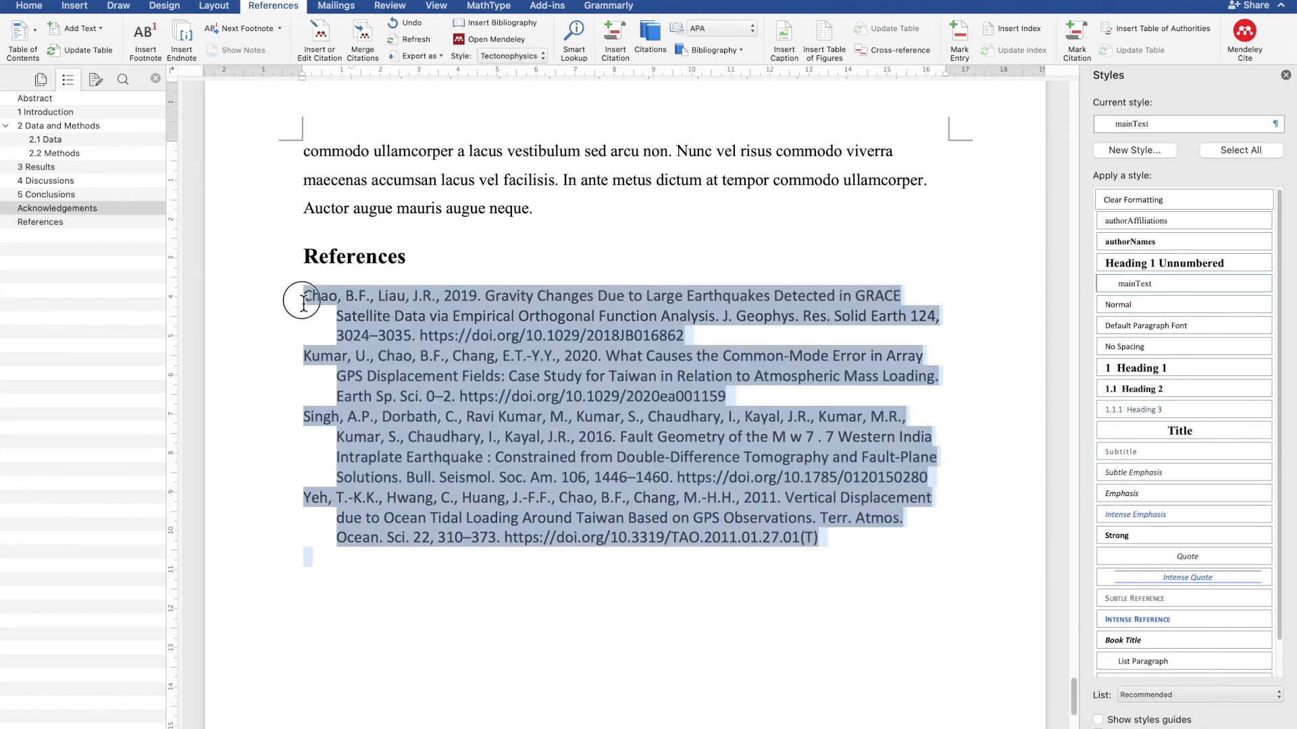
left_click(1172, 290)
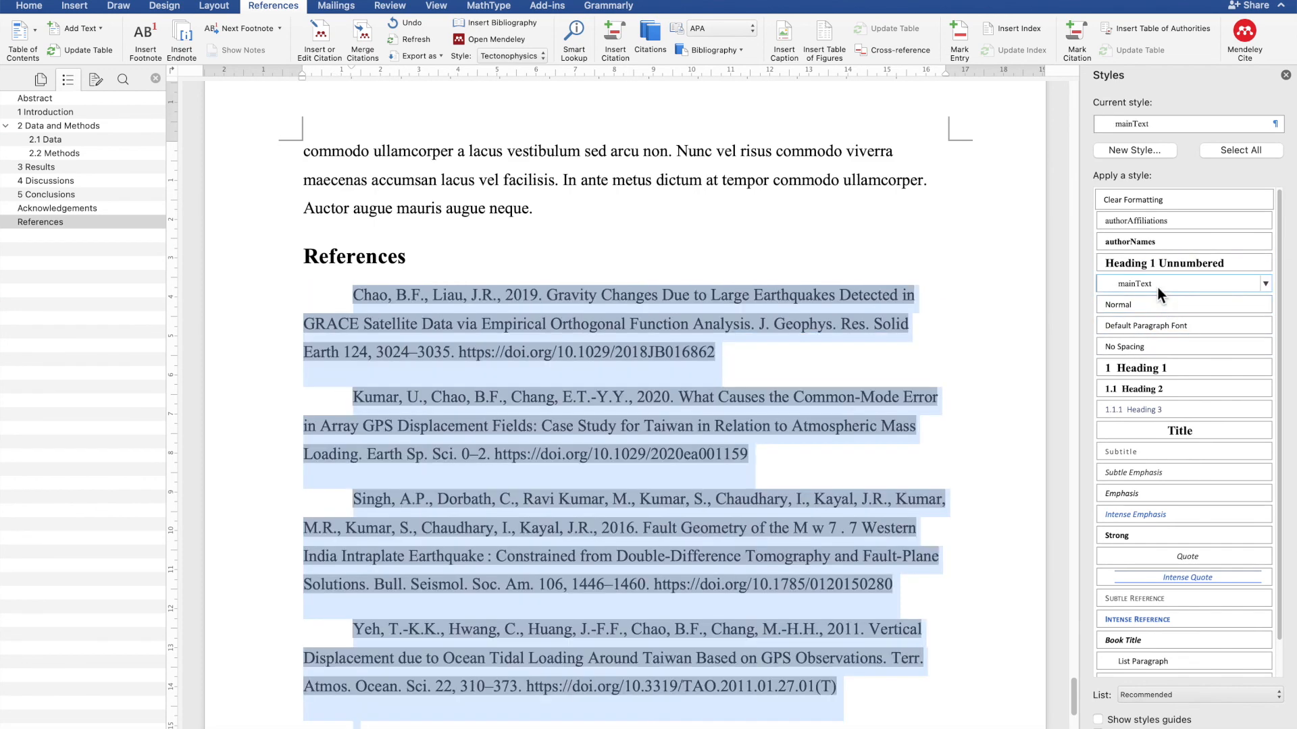
left_click(737, 235)
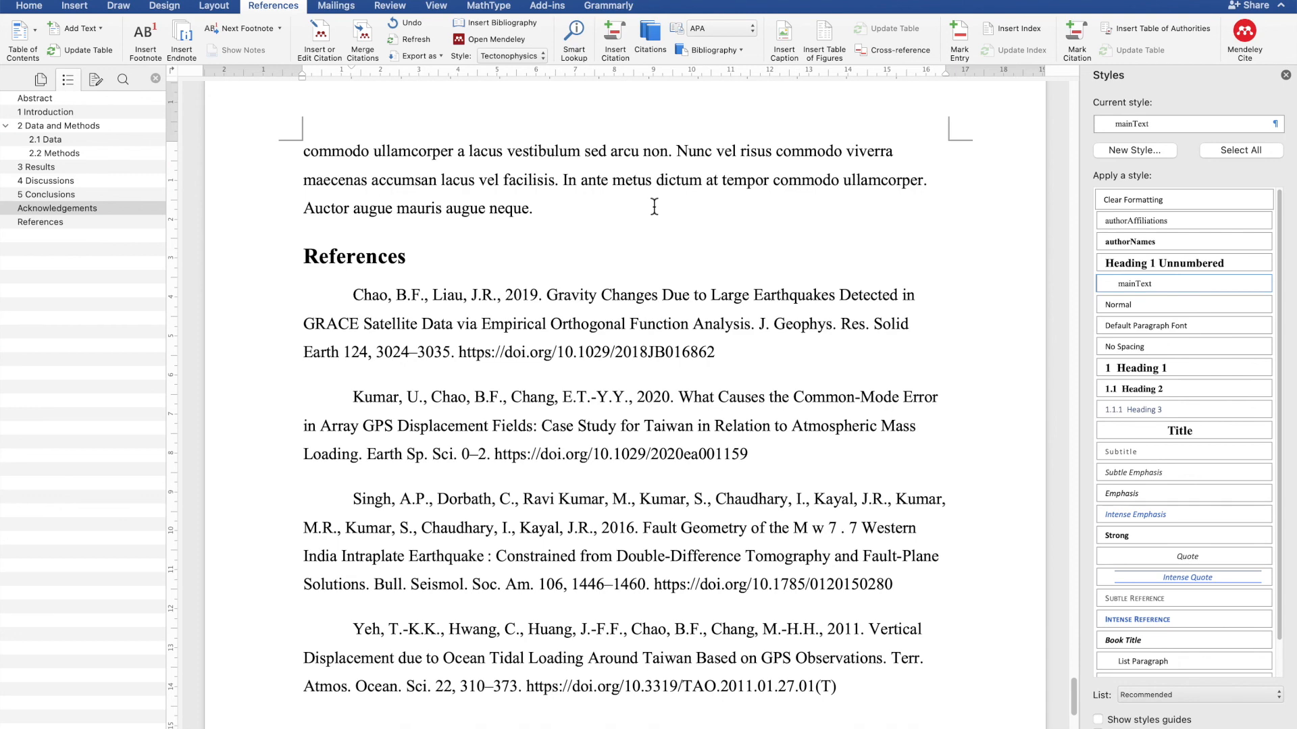
scroll(655, 203, "up", 2)
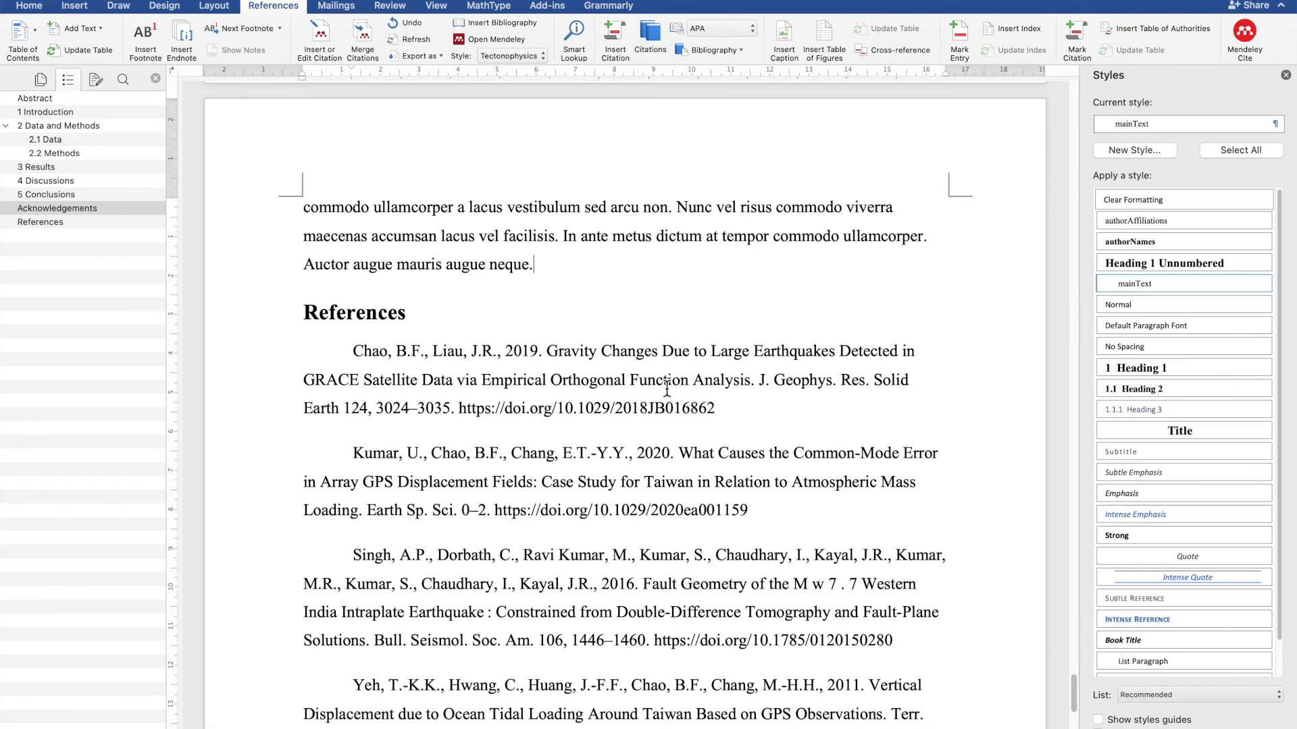
scroll(683, 510, "down", 2)
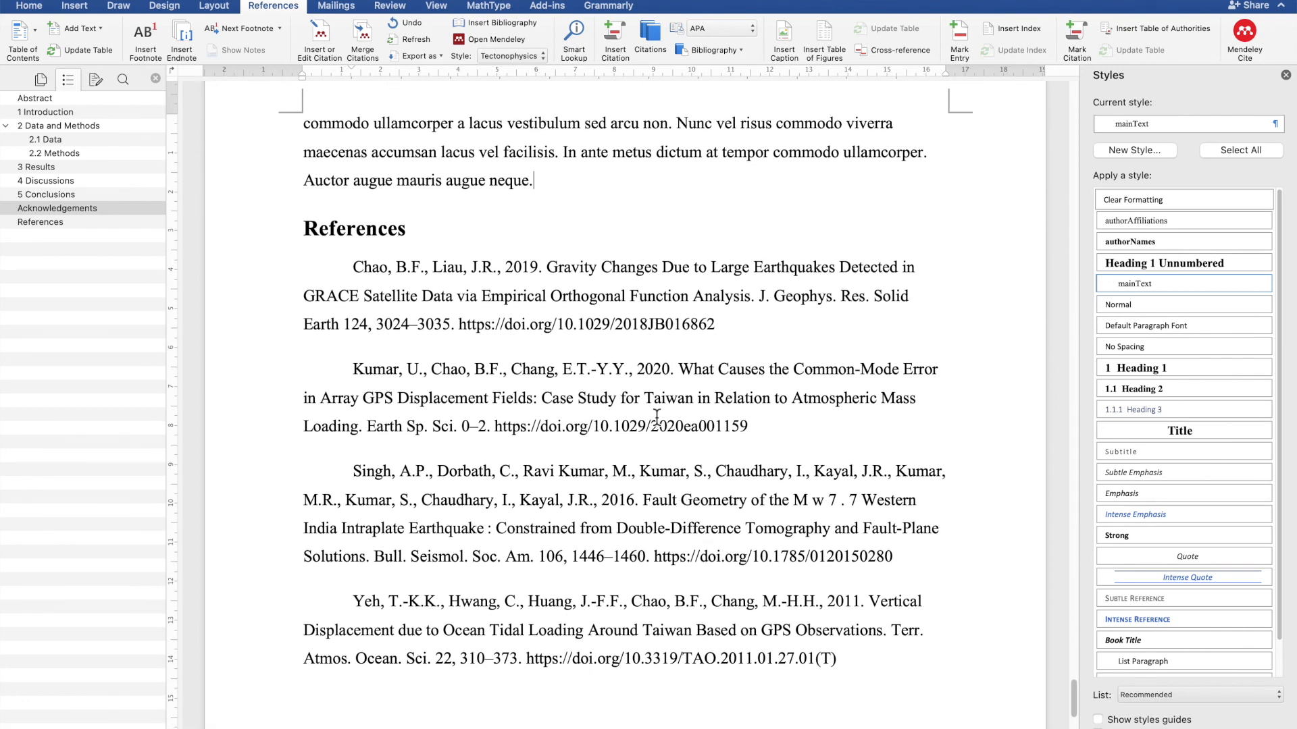
- Create a new paragraph style named 'references', based on mainText, with no first-line indent and automatic updating
scroll(657, 416, "up", 1)
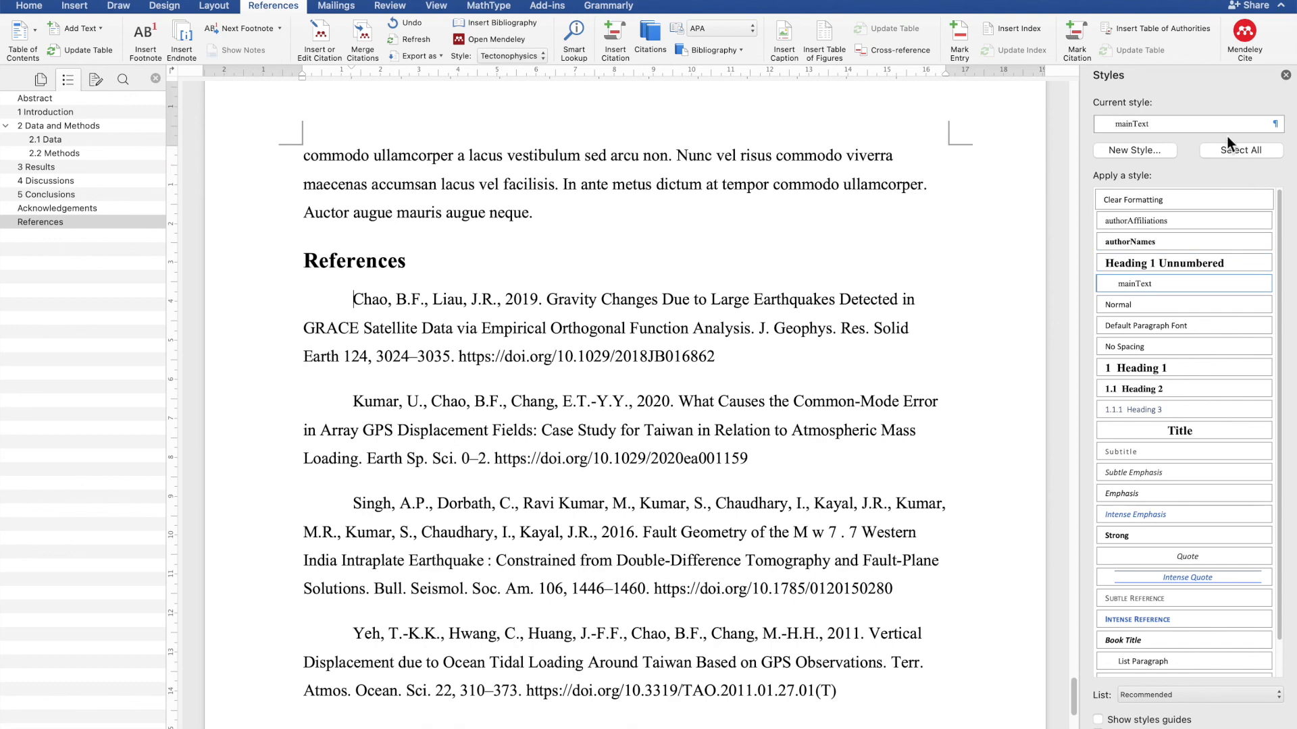
left_click(1156, 152)
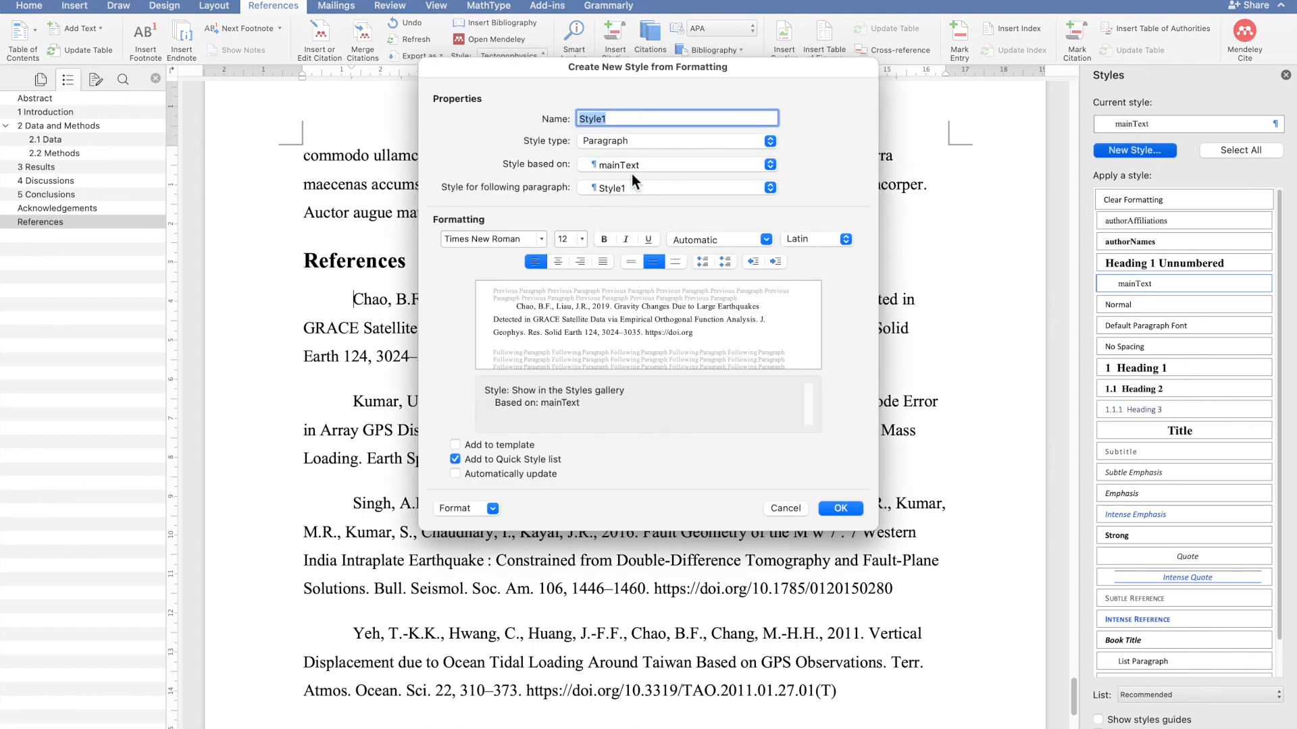
key("BackSpace")
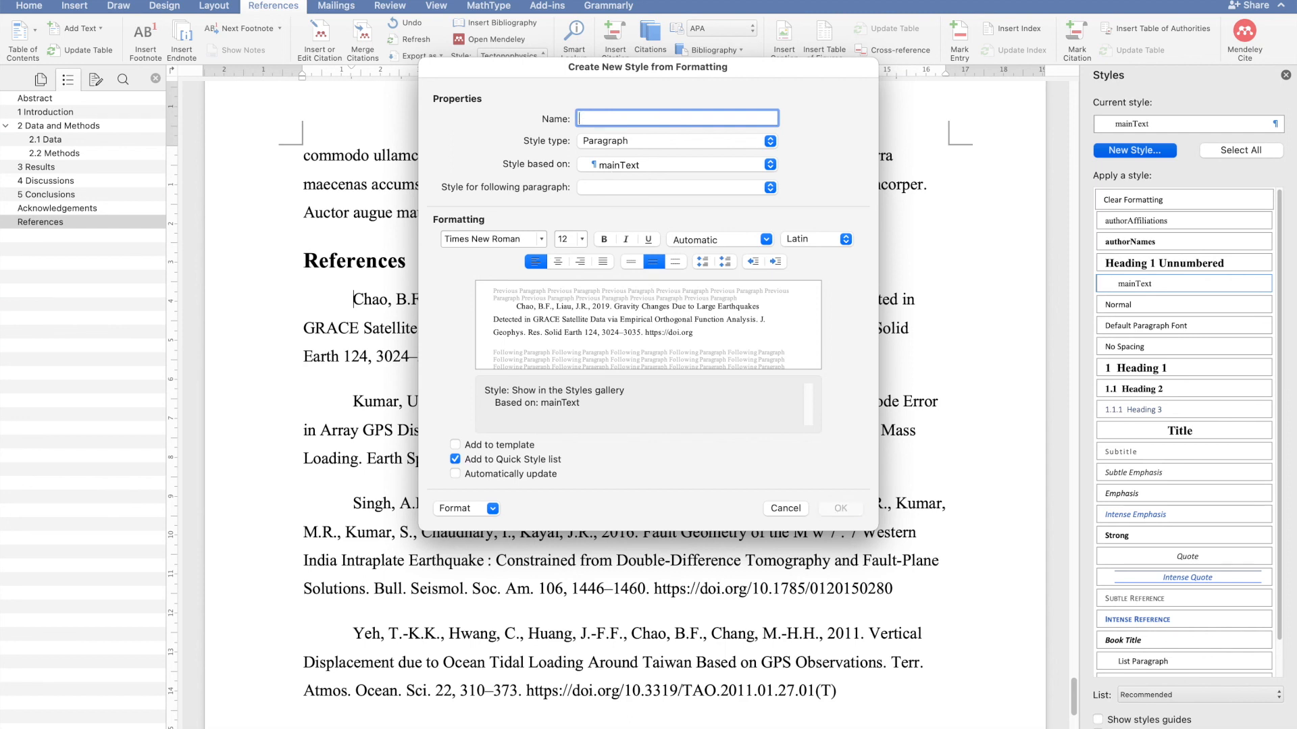
type("references")
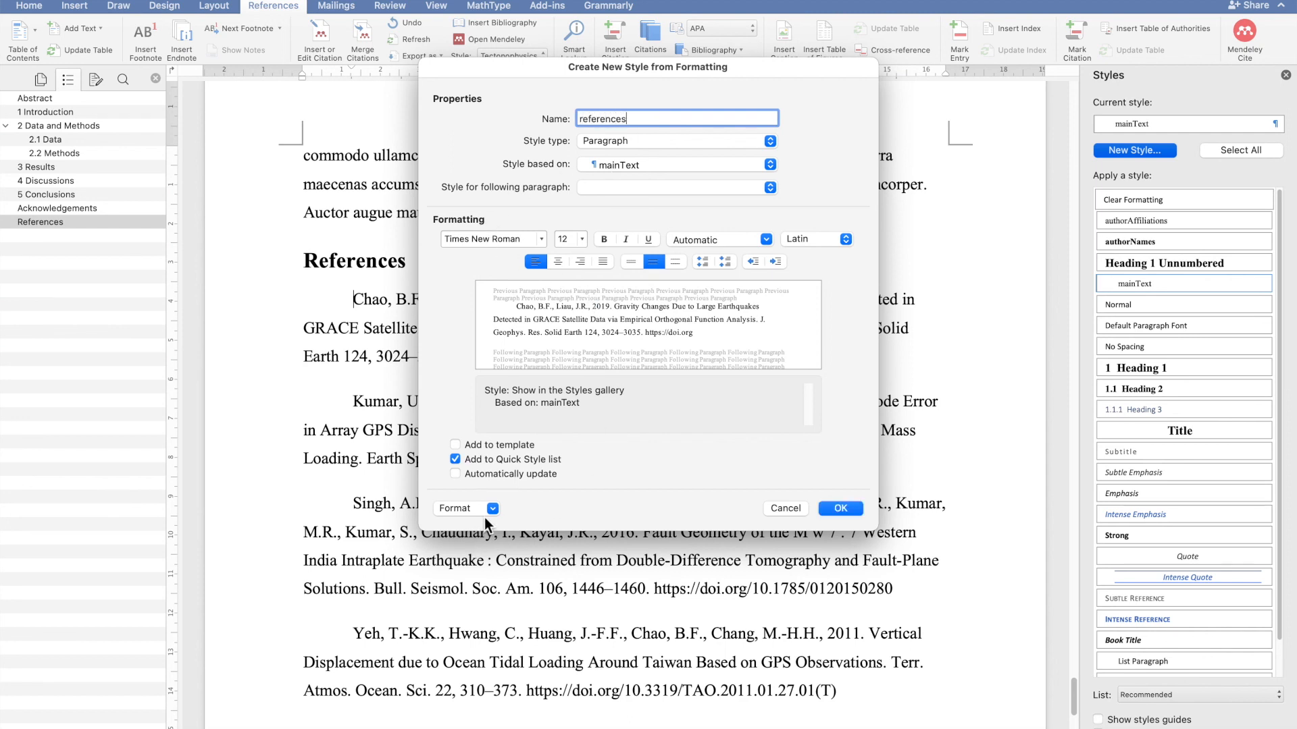
left_click(493, 508)
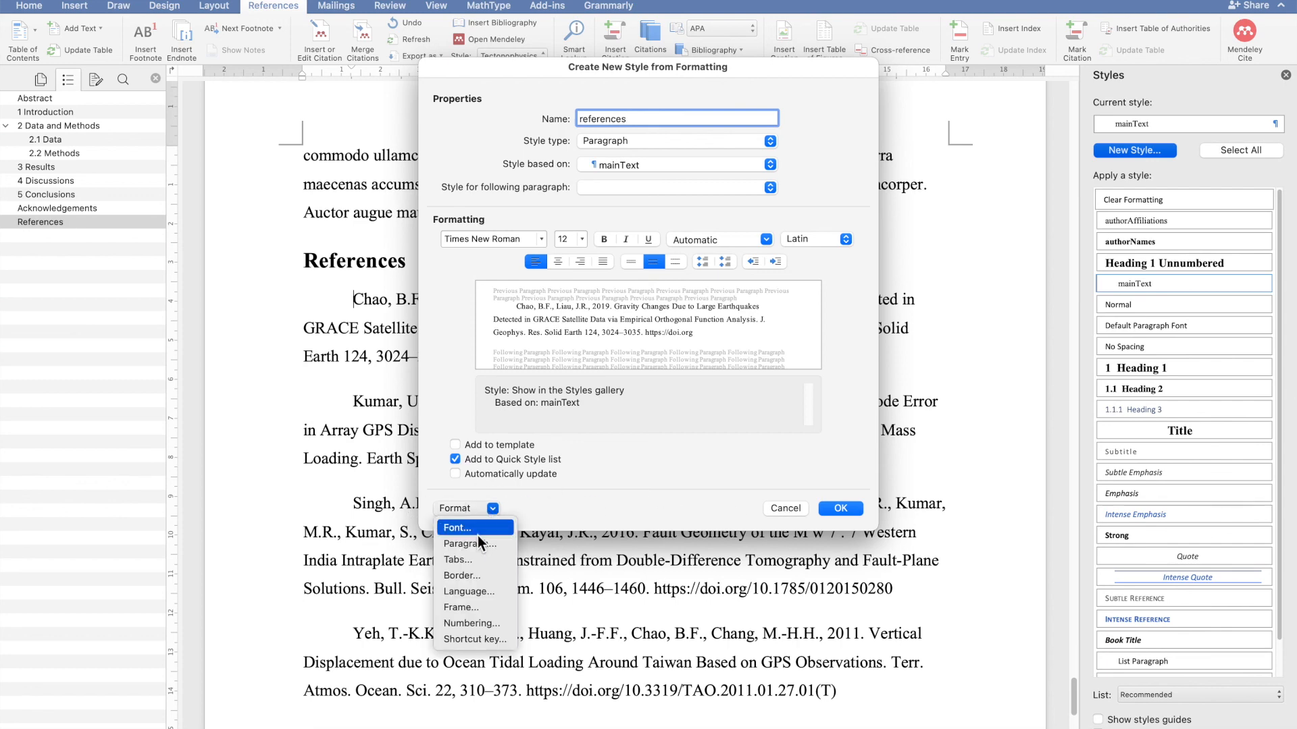
left_click(476, 545)
left_click(723, 246)
left_click(724, 231)
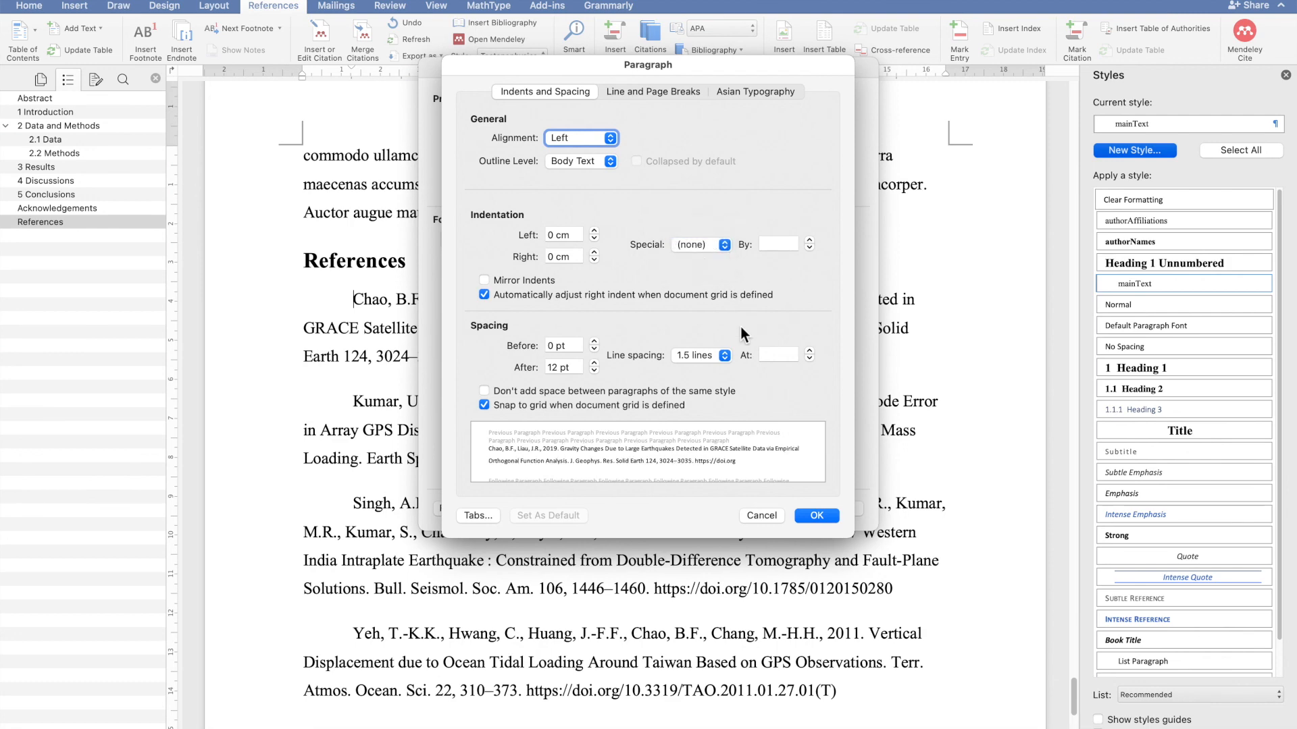
left_click(817, 517)
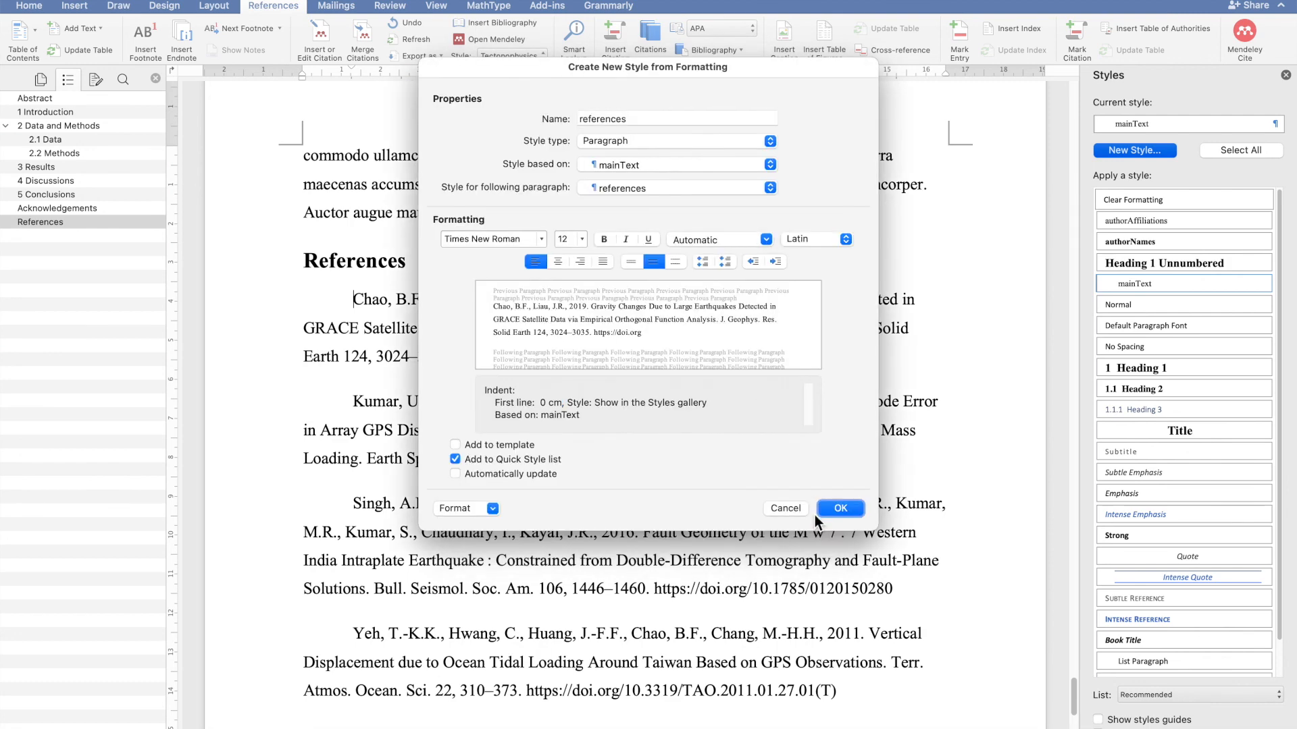
left_click(538, 478)
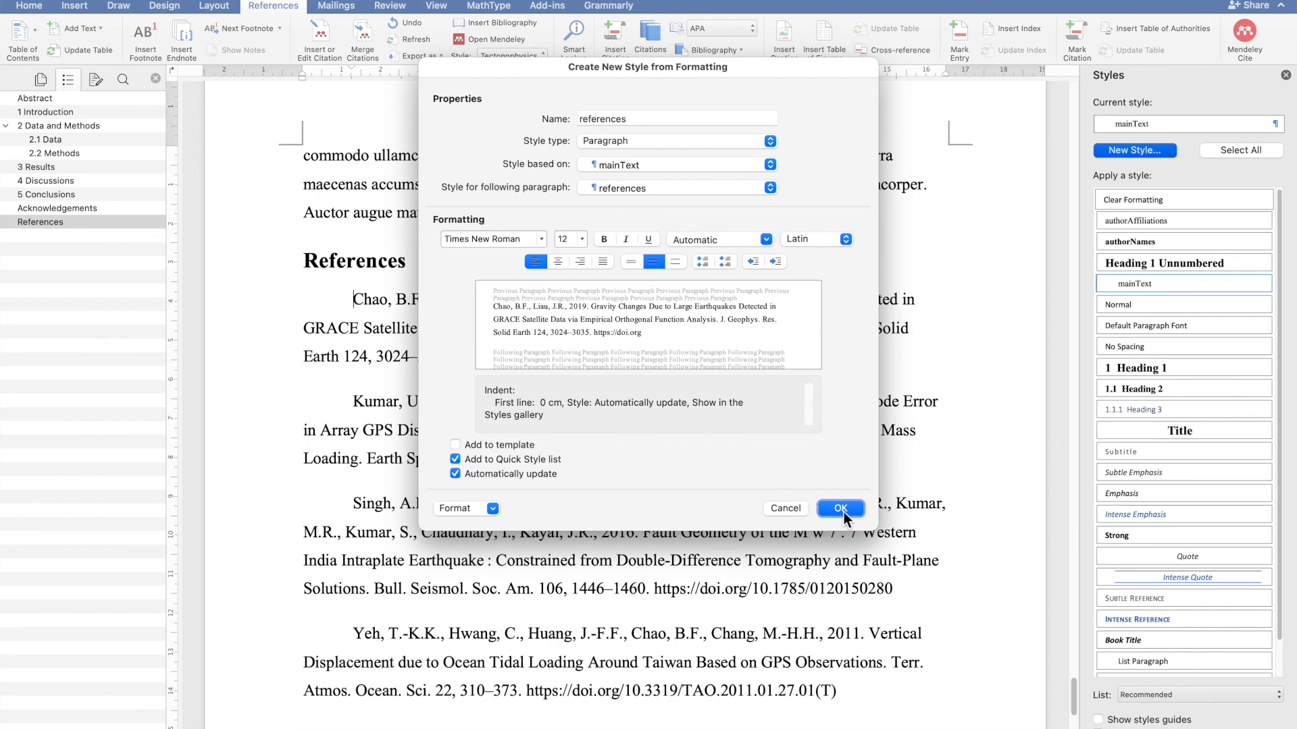
left_click(841, 509)
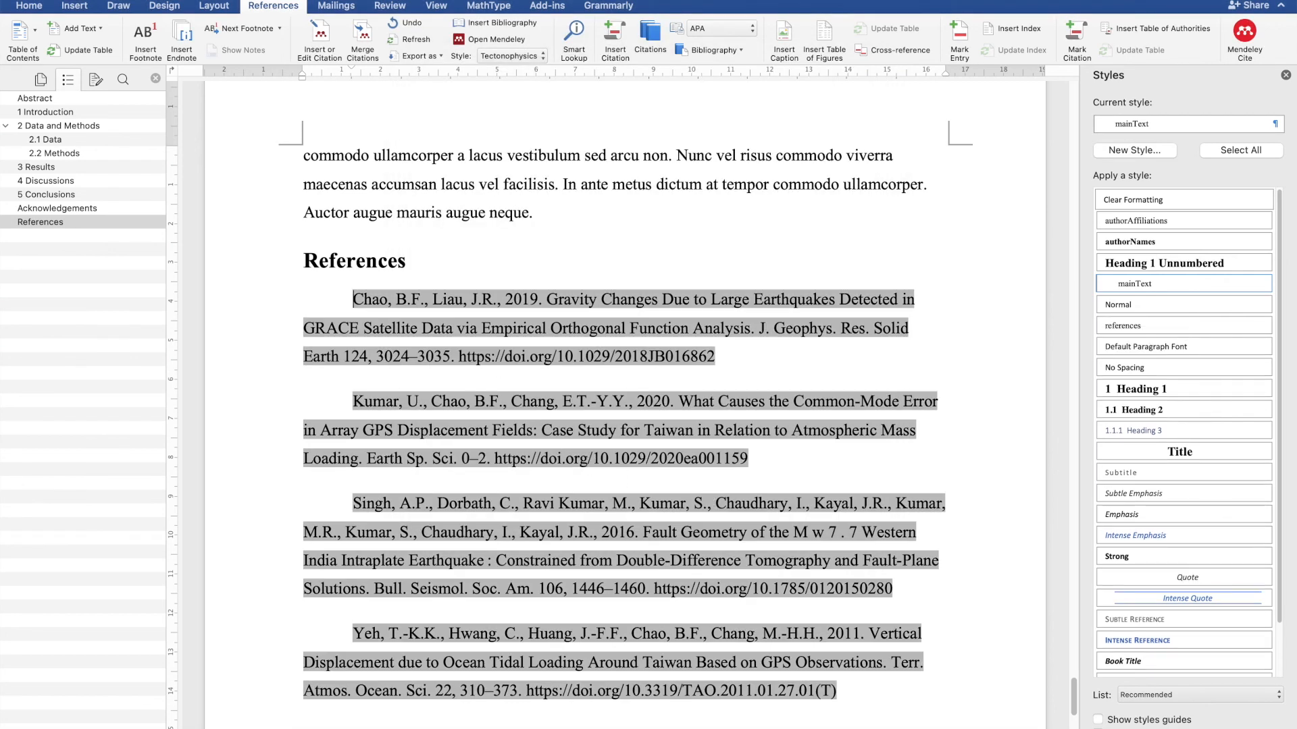
- Select all bibliography entries and apply the references style to them
left_click(861, 675)
left_click_drag(855, 689, 351, 297)
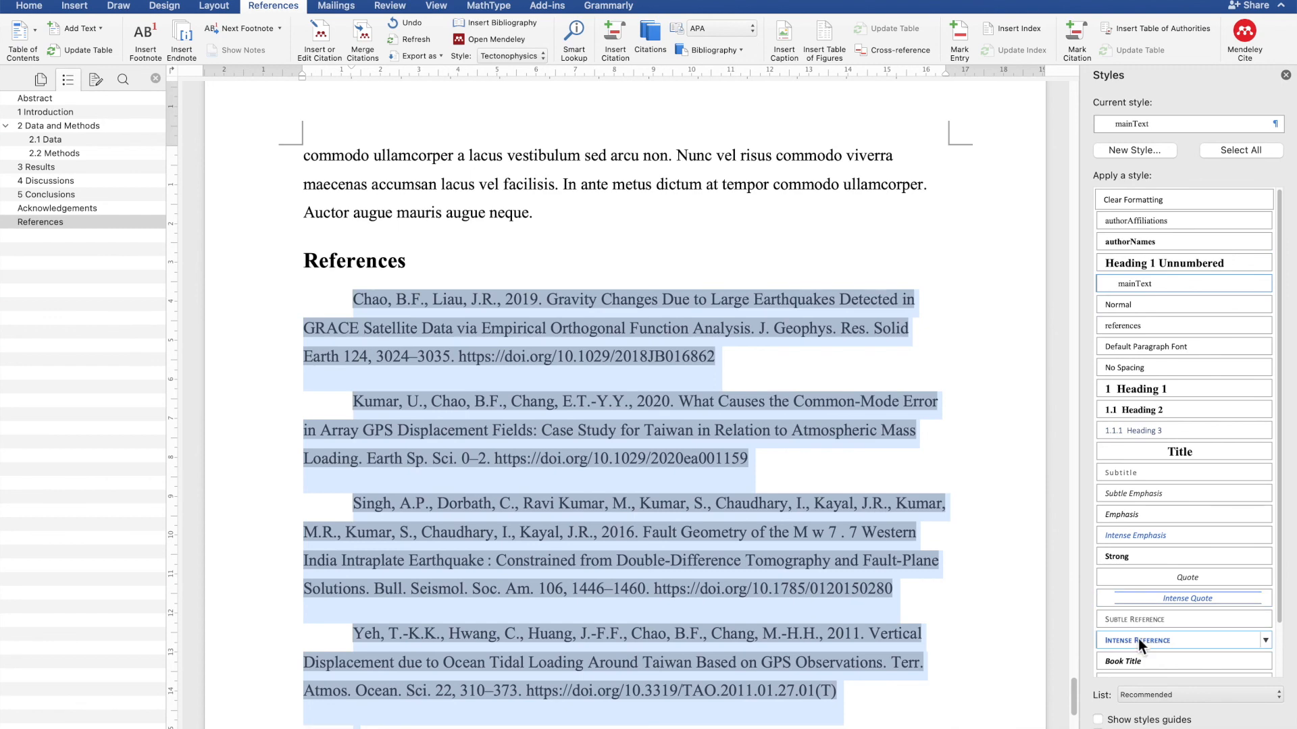
left_click(1119, 328)
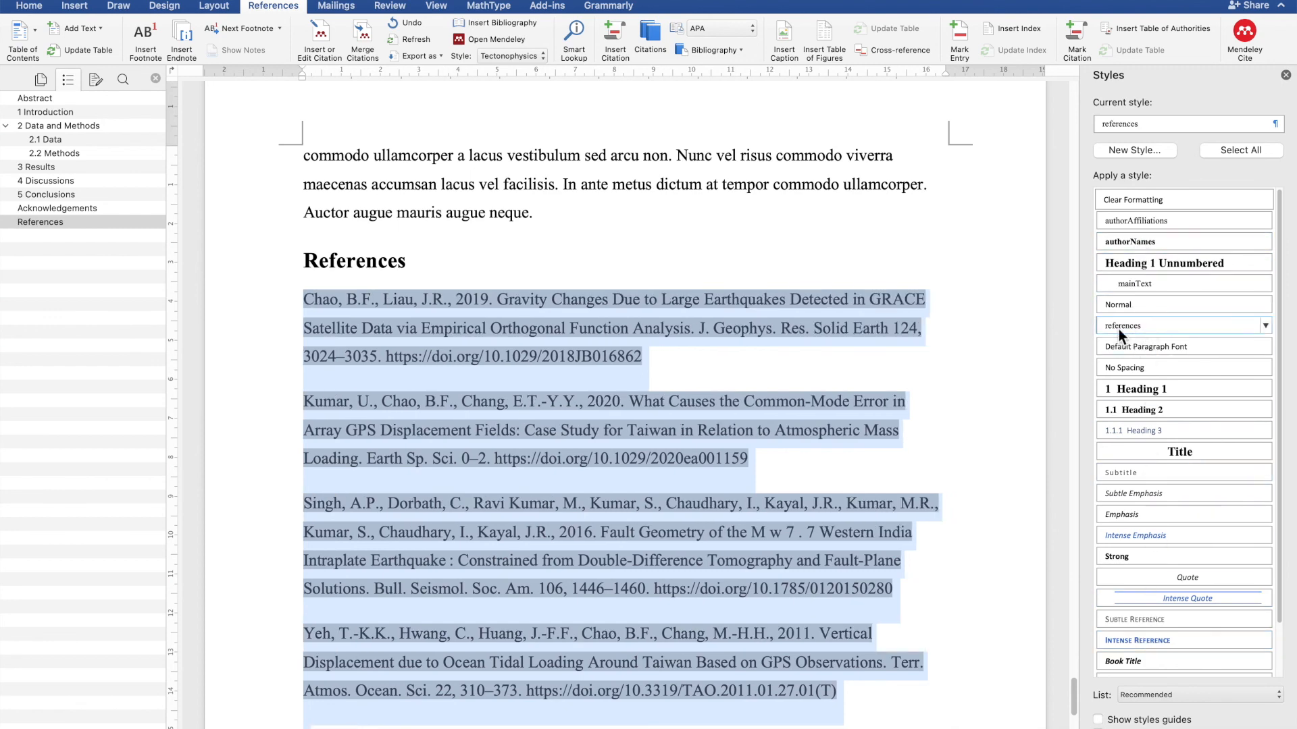
left_click(774, 235)
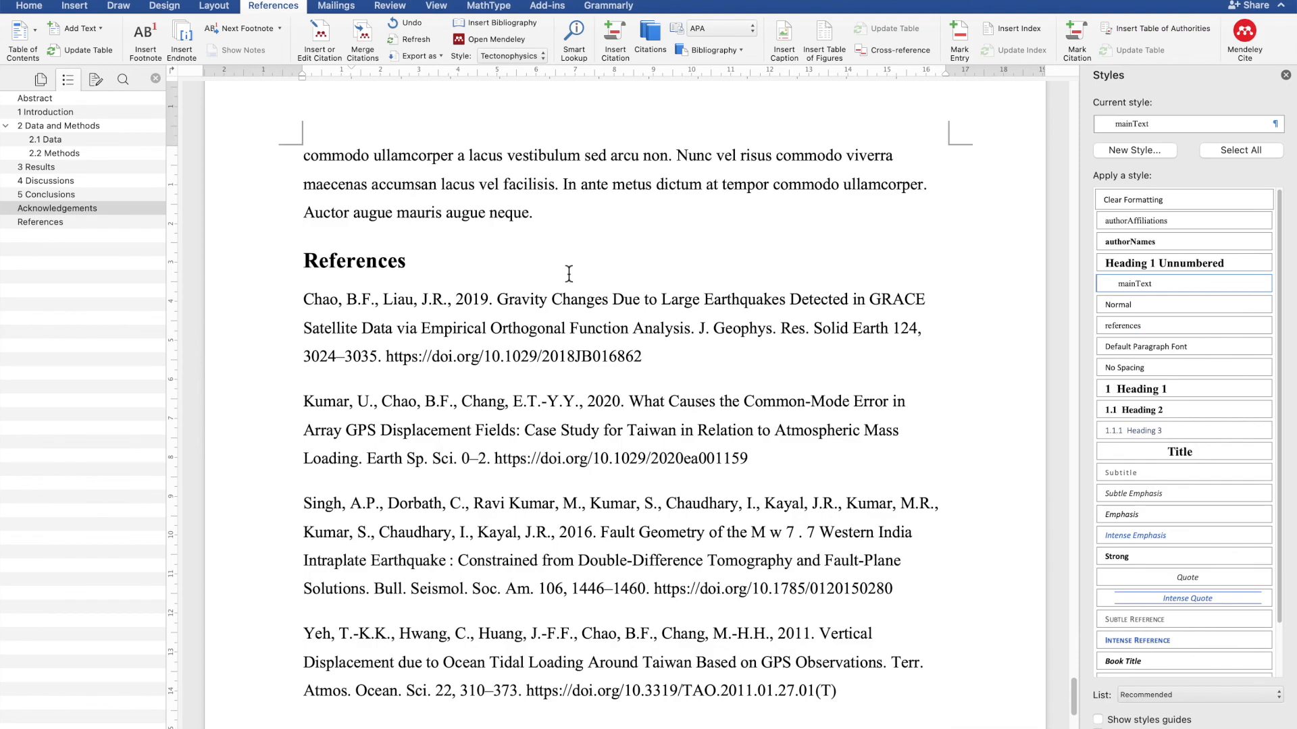
scroll(565, 276, "up", 10)
scroll(566, 277, "up", 20)
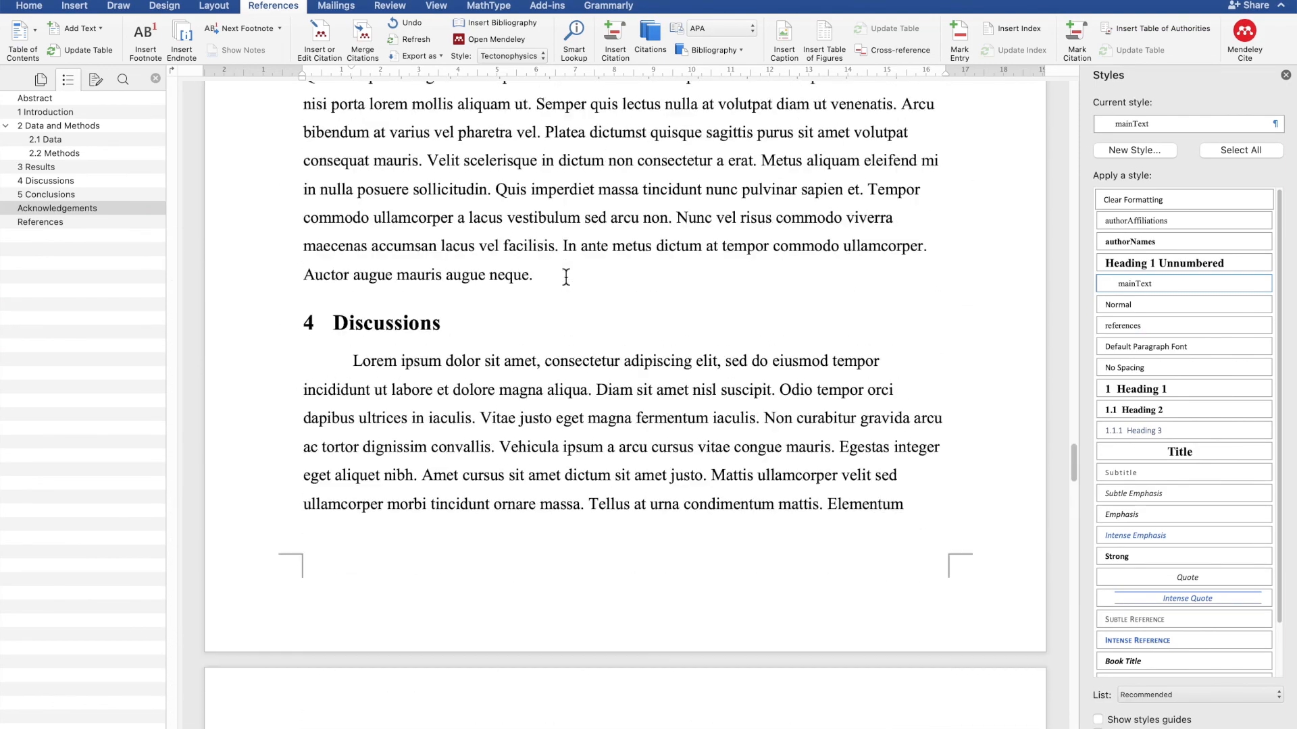
scroll(566, 277, "up", 20)
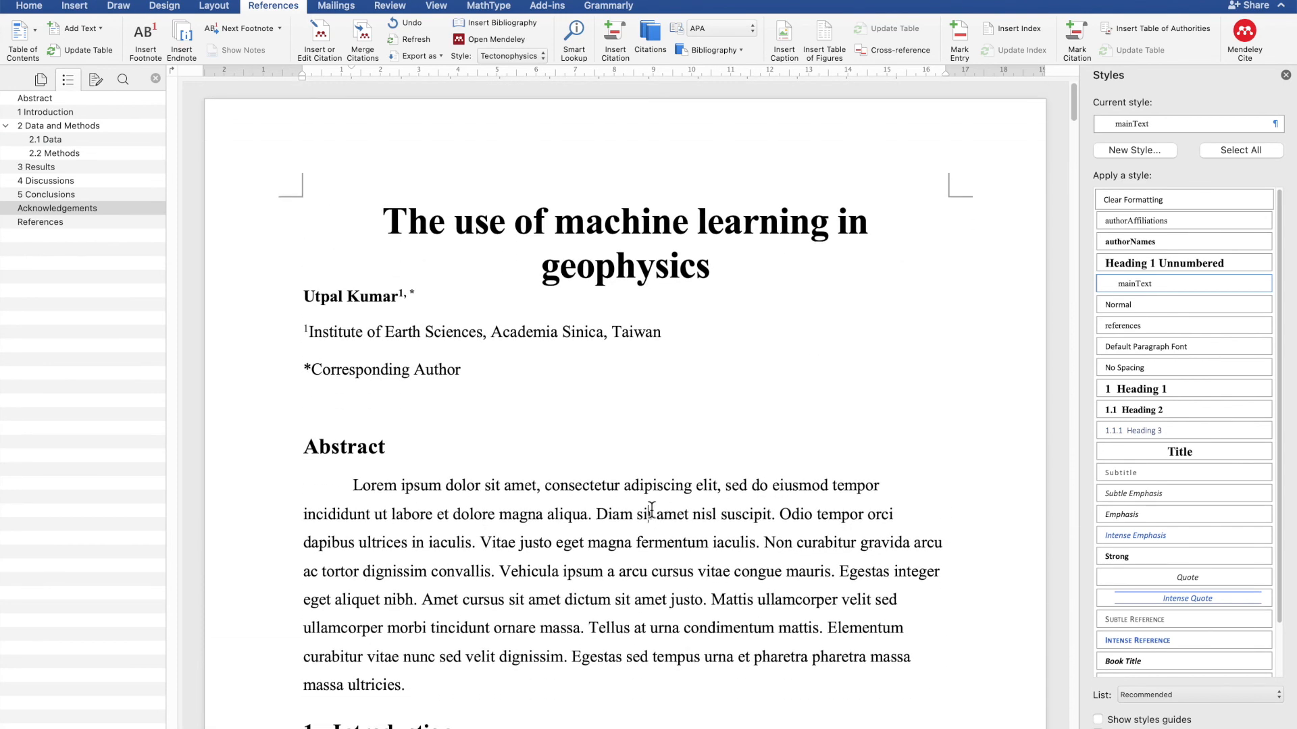
scroll(655, 486, "down", 1)
scroll(652, 511, "up", 1)
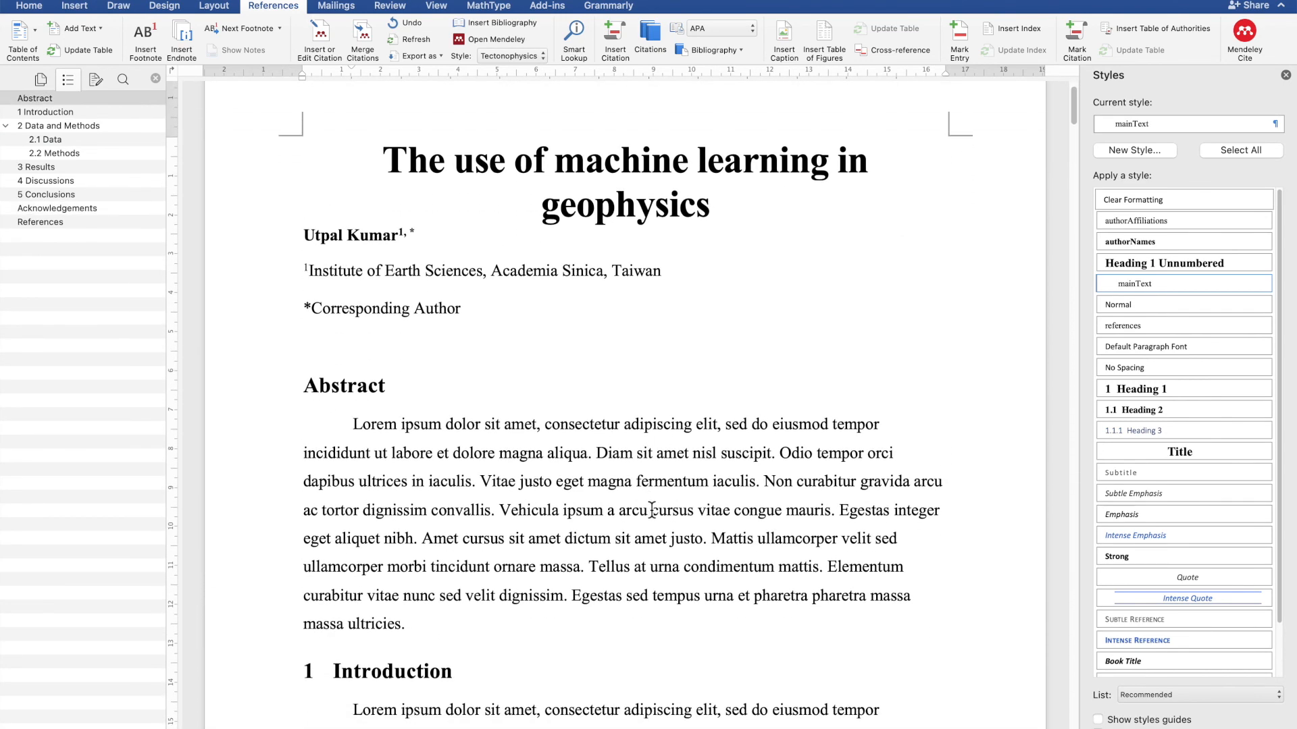